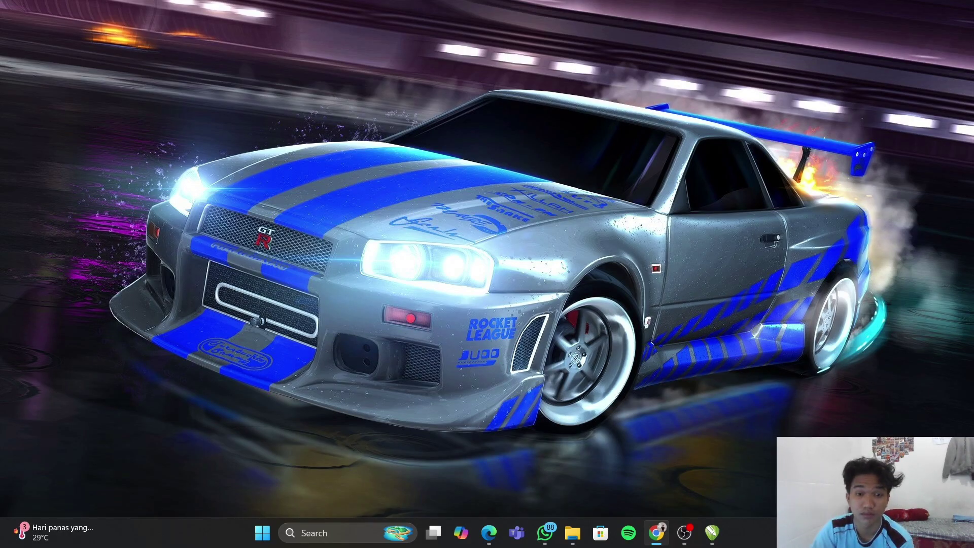
Switch to CorelDRAW and set the A4 page to landscape orientation with centimeters as the drawing units
click(711, 530)
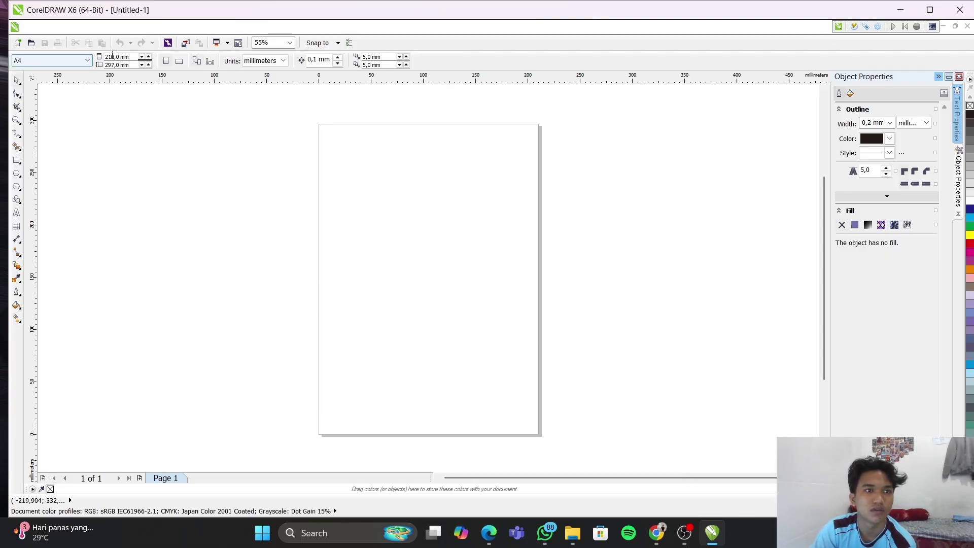
click(54, 64)
click(54, 64)
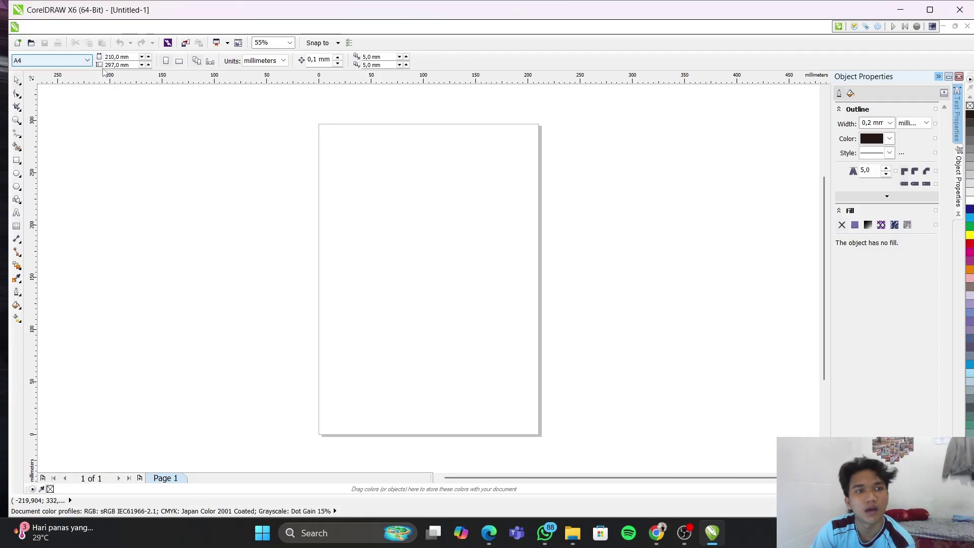
click(180, 61)
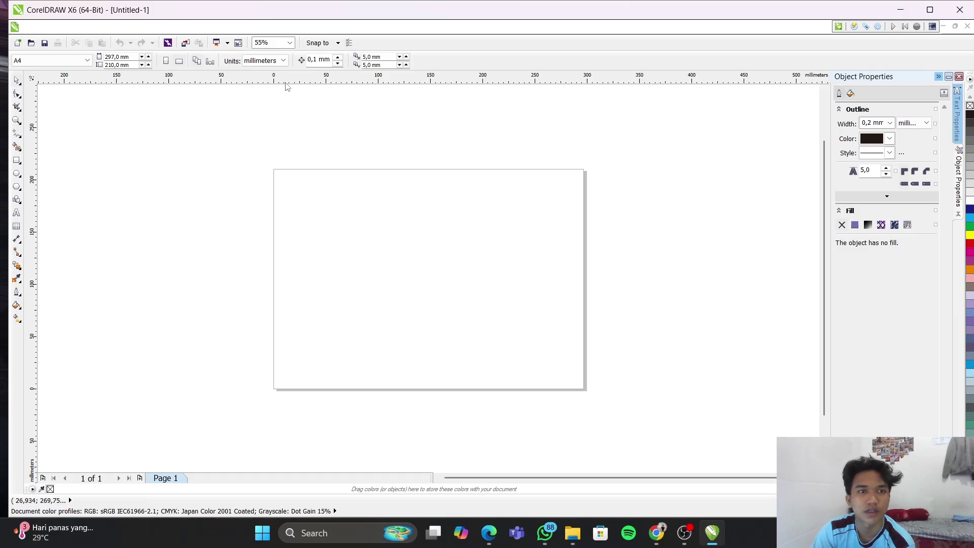
click(280, 61)
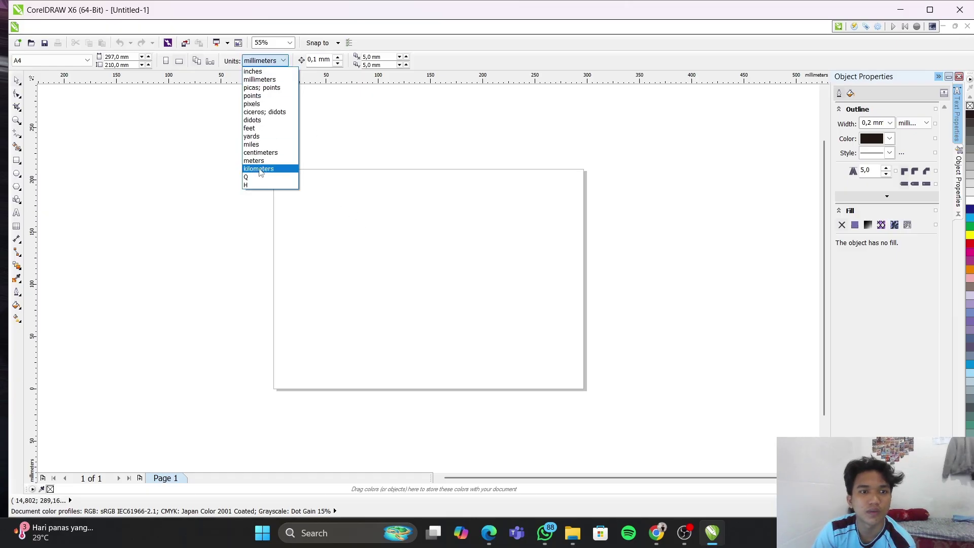
click(260, 152)
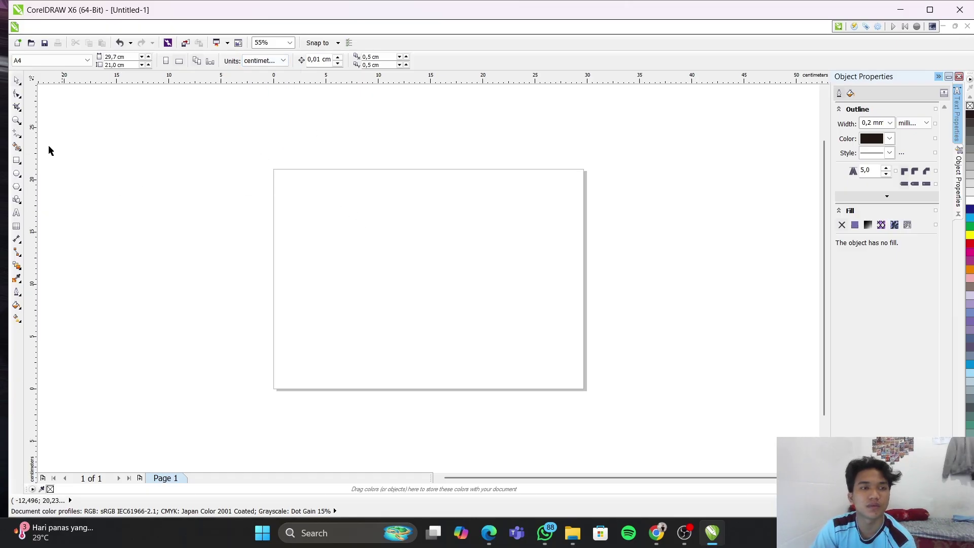
Draw a rectangle on the page and set its size to 25 cm wide by 5 cm high
click(14, 160)
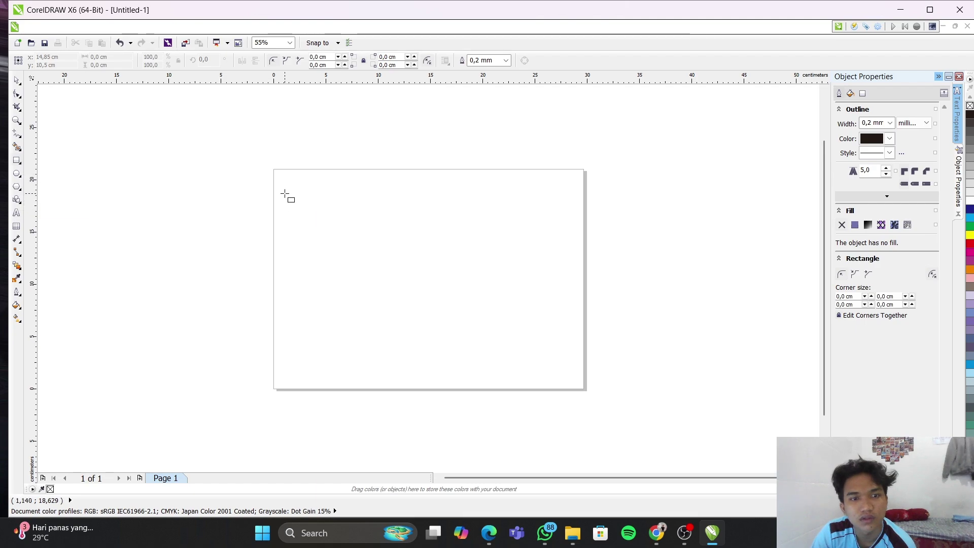
drag(306, 197, 542, 310)
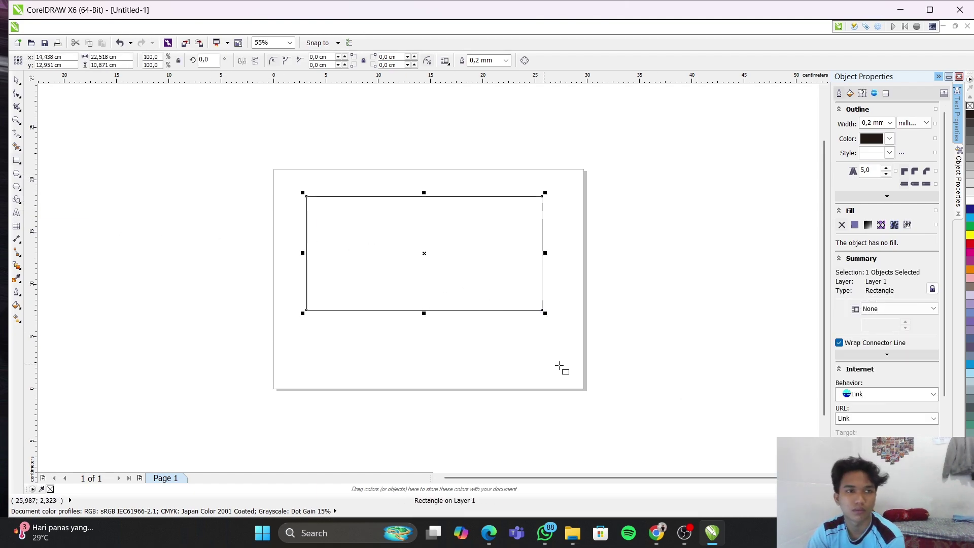
click(124, 56)
text(25)
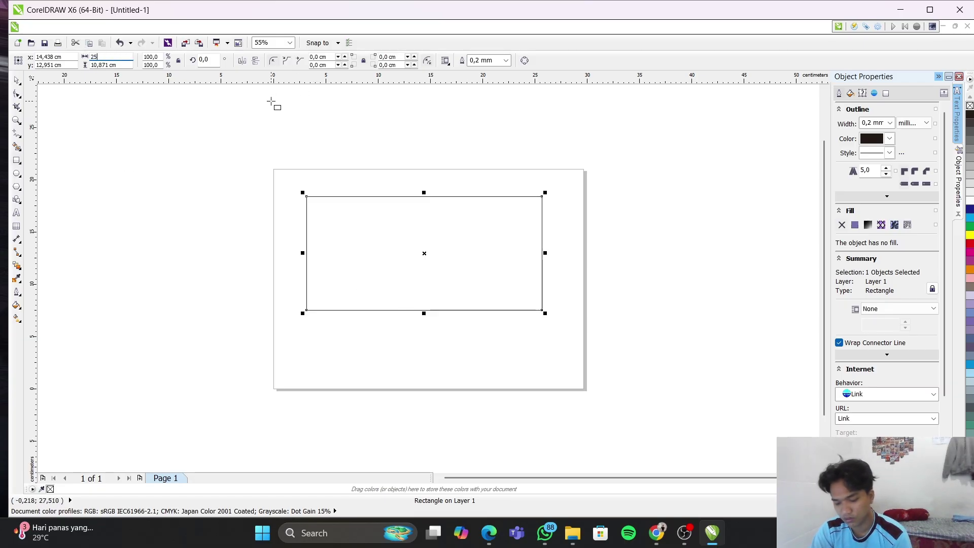
key(Tab)
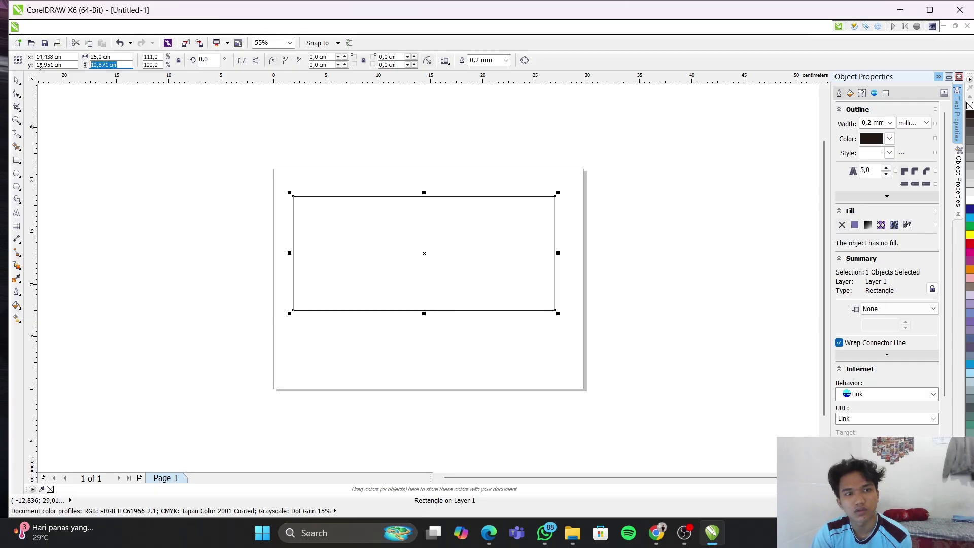
text(5)
key(Return)
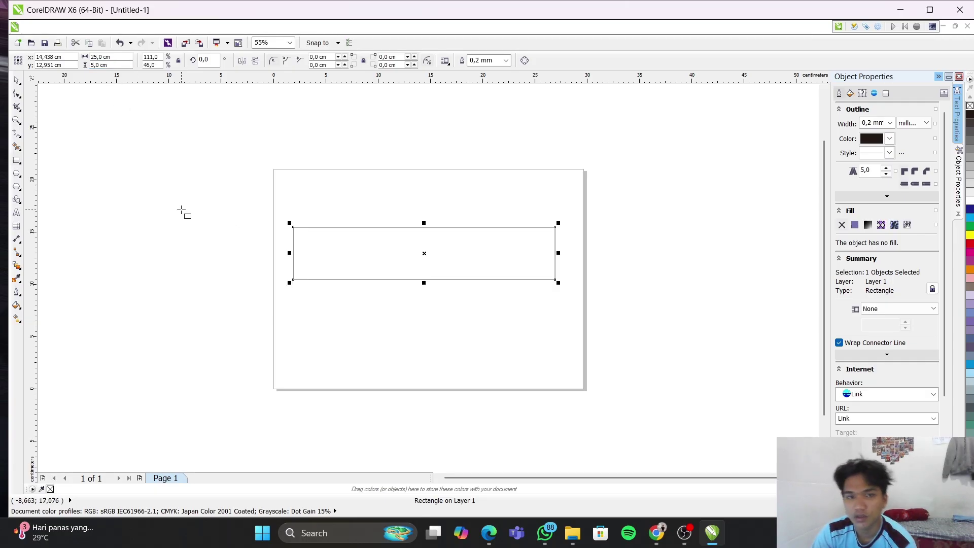
Move the rectangle up near the page's upper edge, centred at about X 14.5 cm, Y 17.5 cm
click(459, 312)
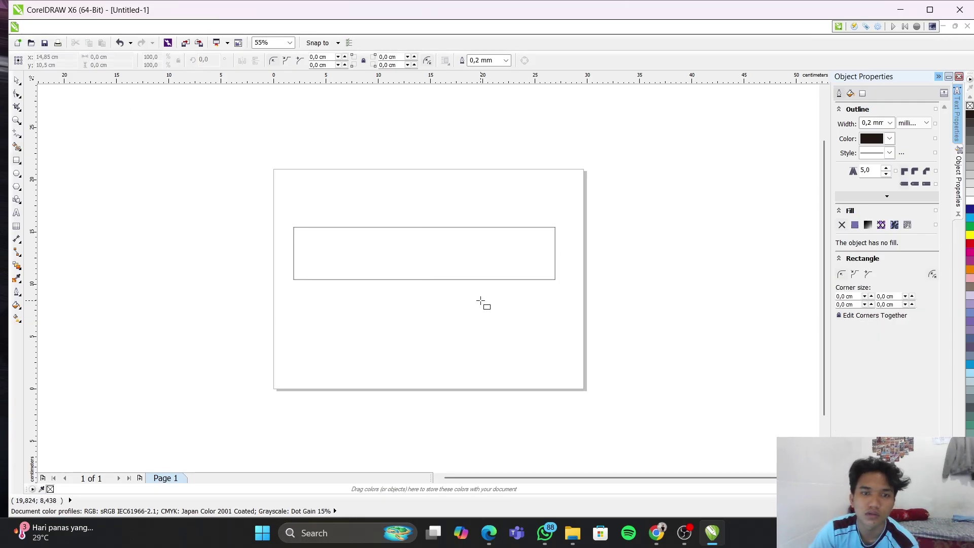
click(364, 245)
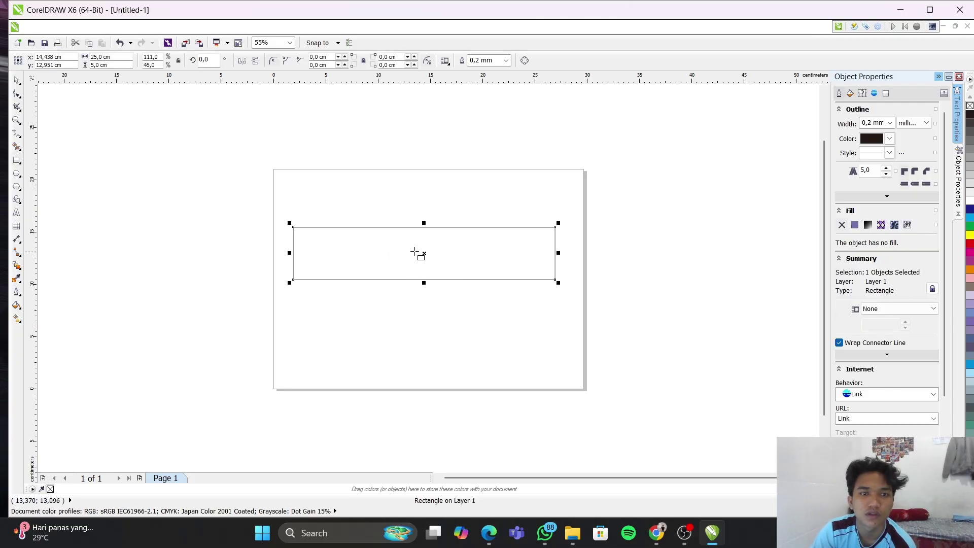
click(365, 315)
click(426, 254)
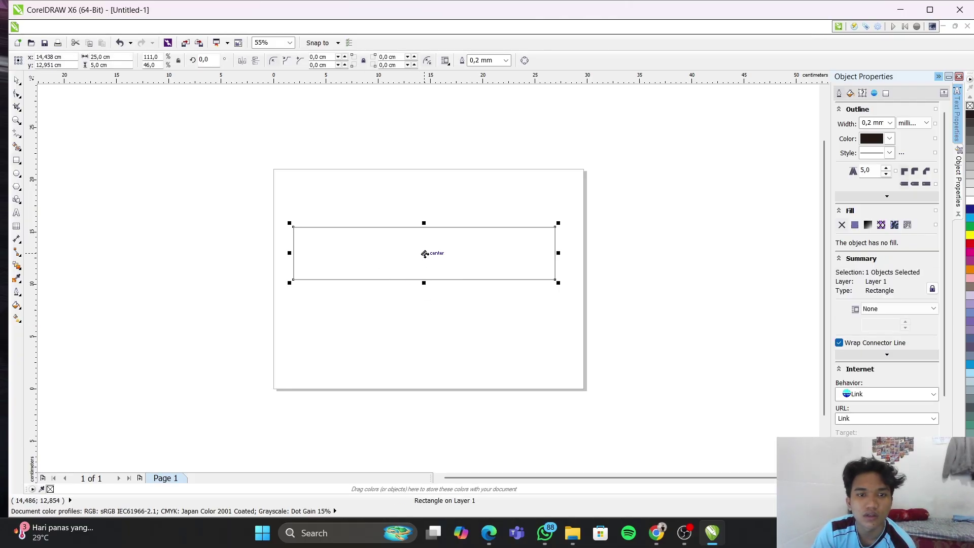
drag(426, 254, 424, 207)
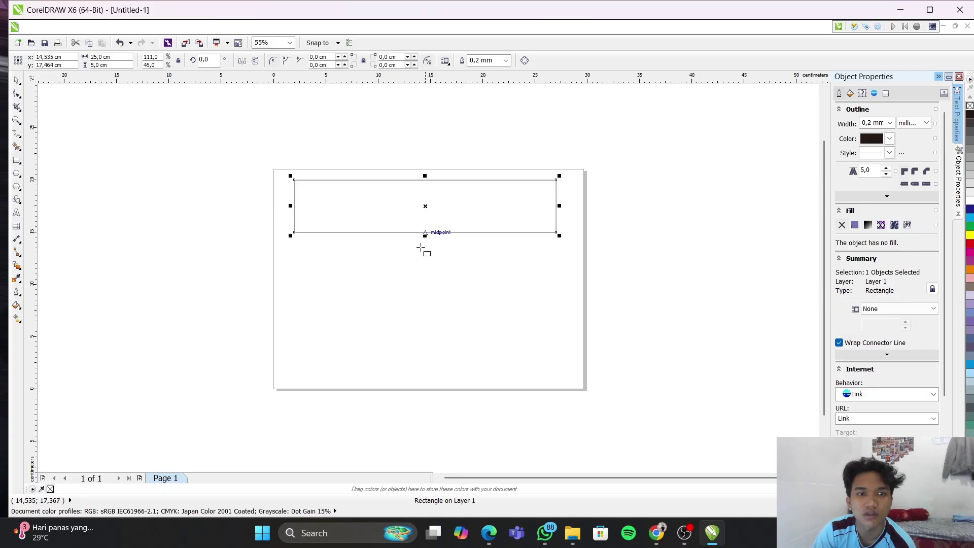
click(426, 247)
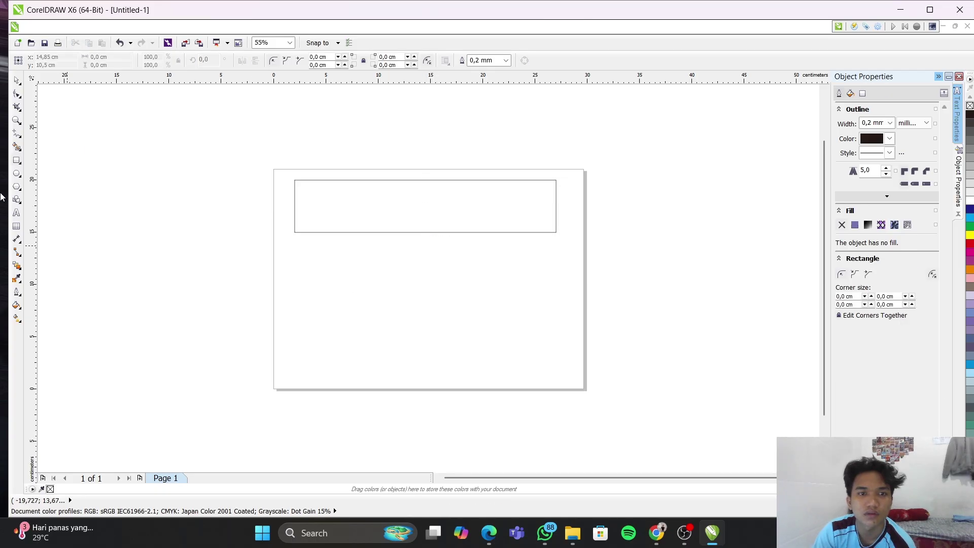
Add the artistic text "DIPONEGORO" on the page below the rectangle
click(15, 216)
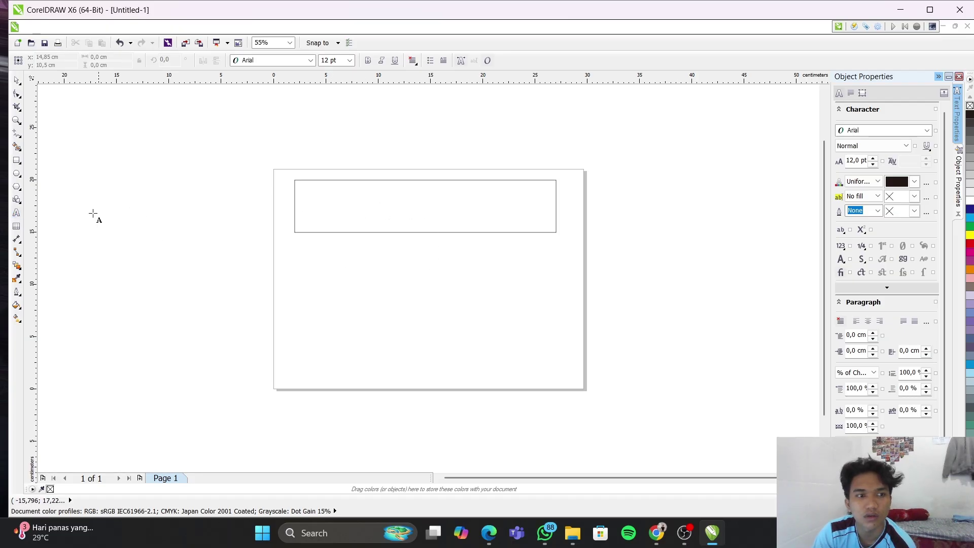
click(308, 287)
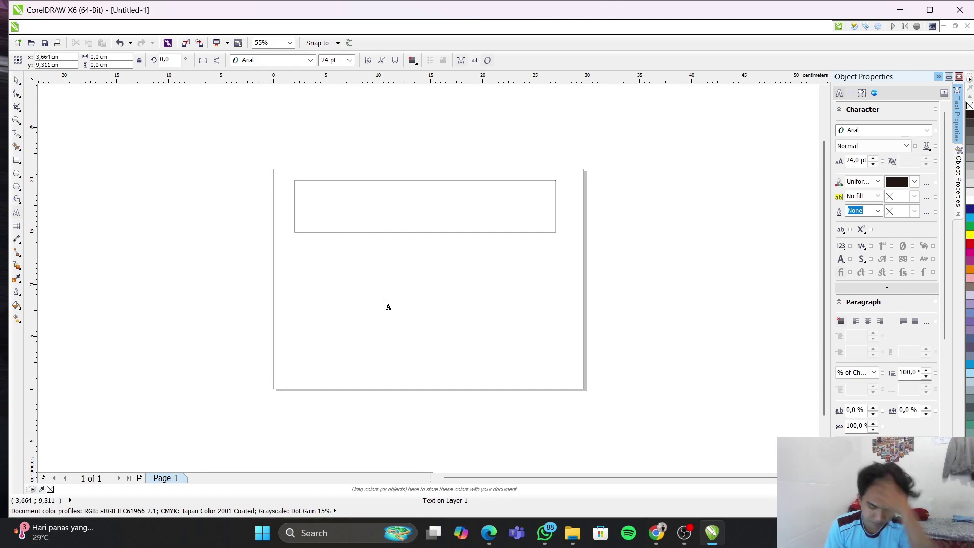
text(DIPONEGORO)
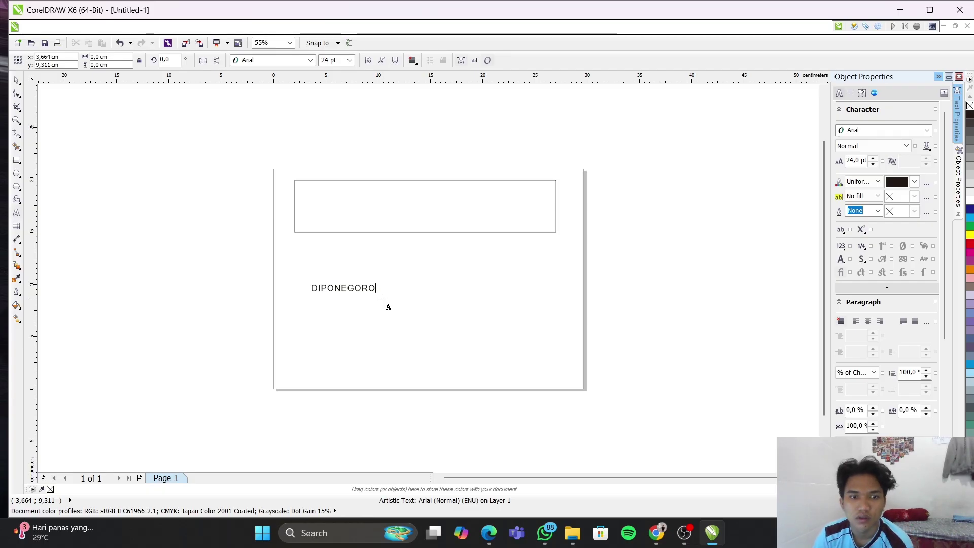
key(Escape)
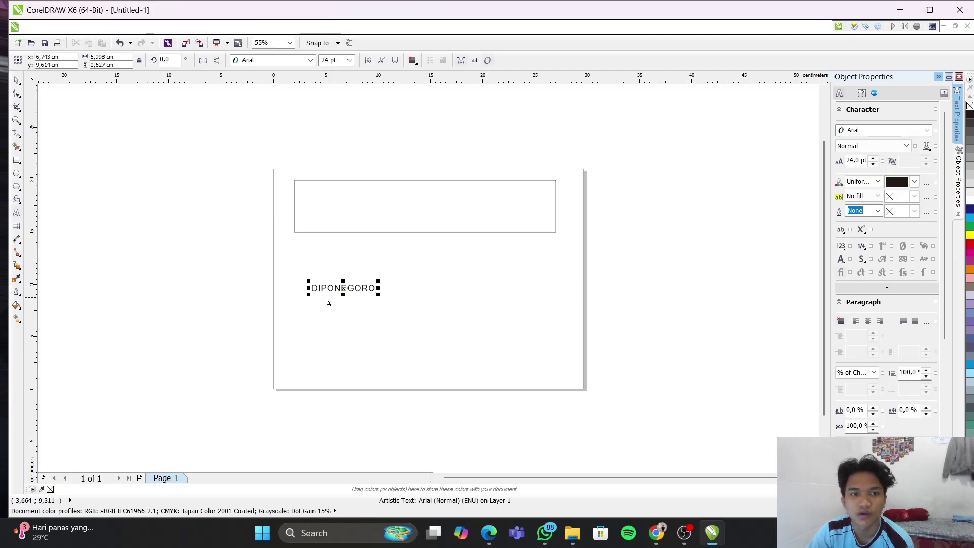
Set the font of the DIPONEGORO text to Arial Black
drag(312, 288, 380, 292)
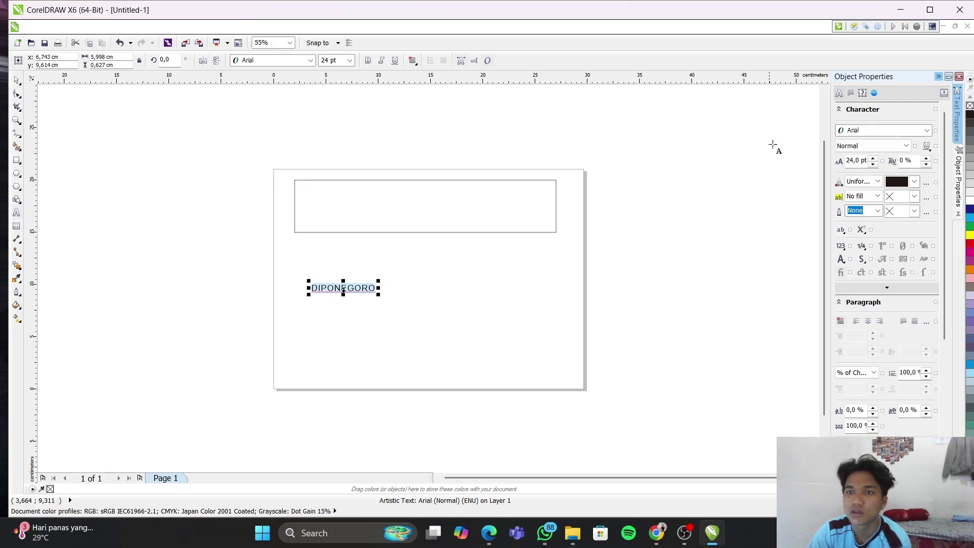
click(873, 130)
click(927, 130)
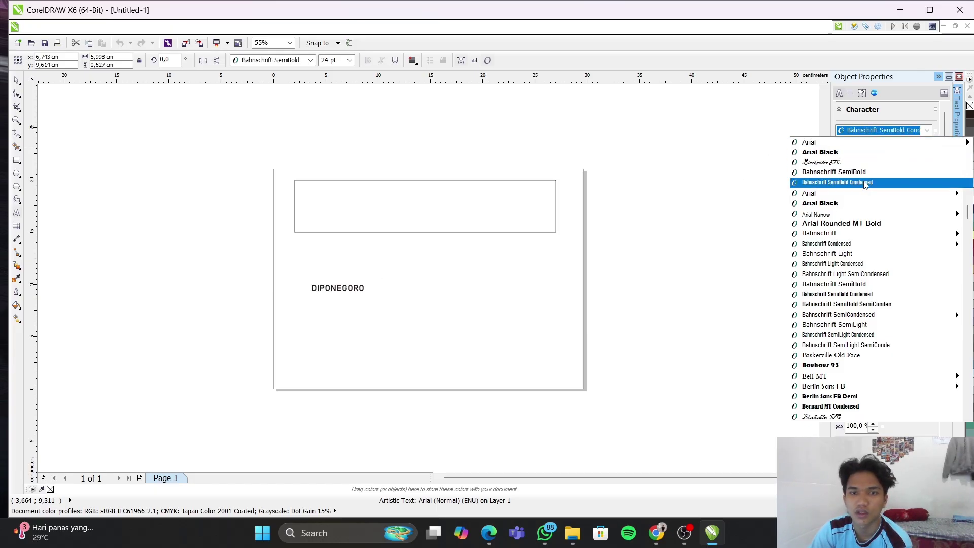
click(859, 152)
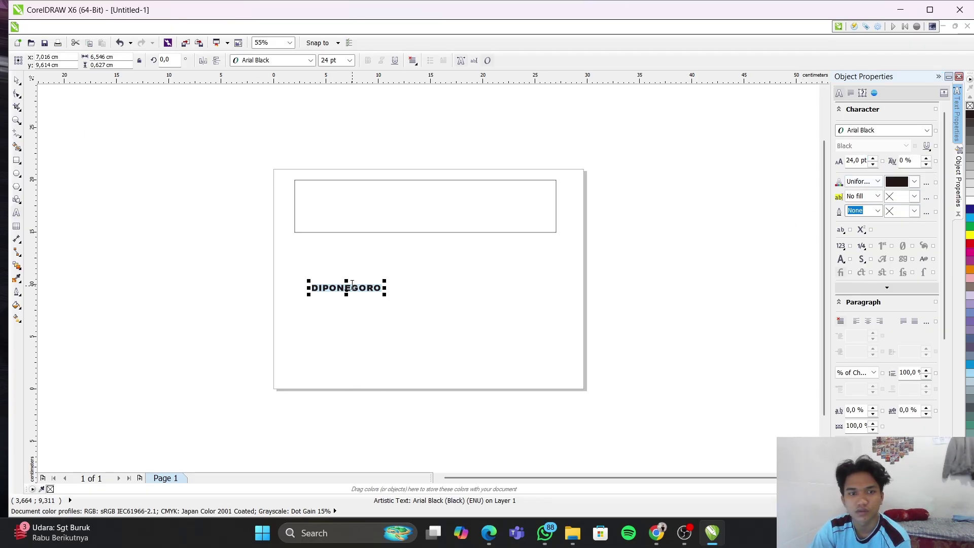
click(349, 306)
click(346, 288)
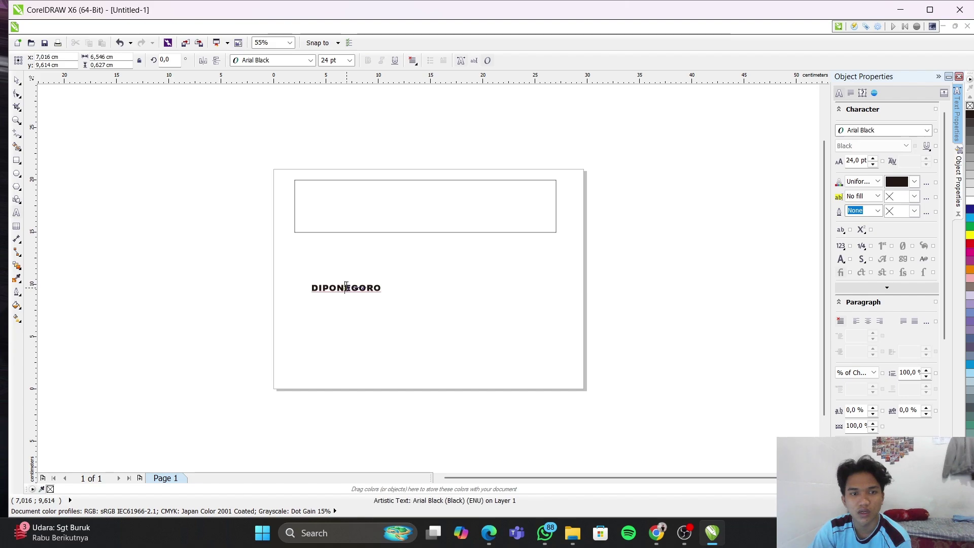
scroll(347, 288, up, 2)
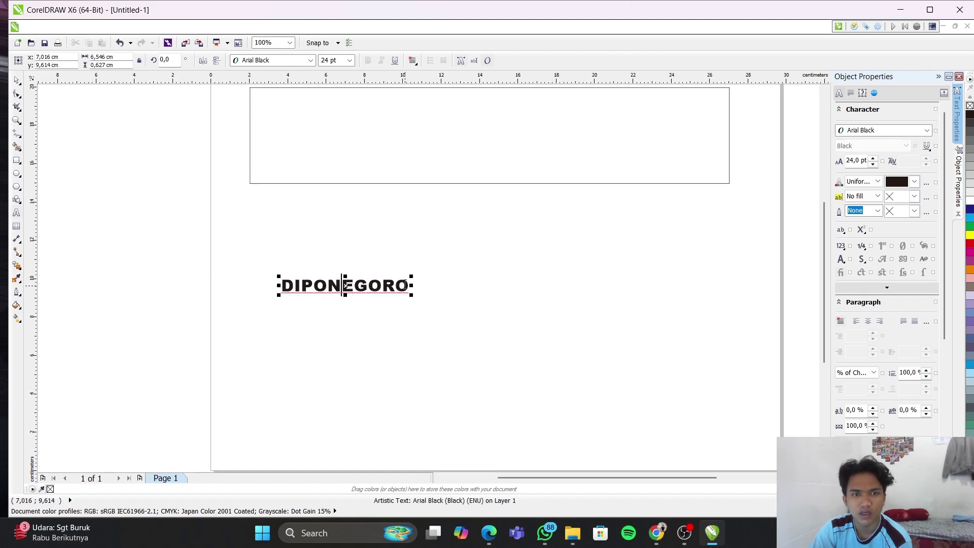
right_click(405, 286)
click(394, 344)
right_click(379, 291)
click(345, 285)
click(342, 285)
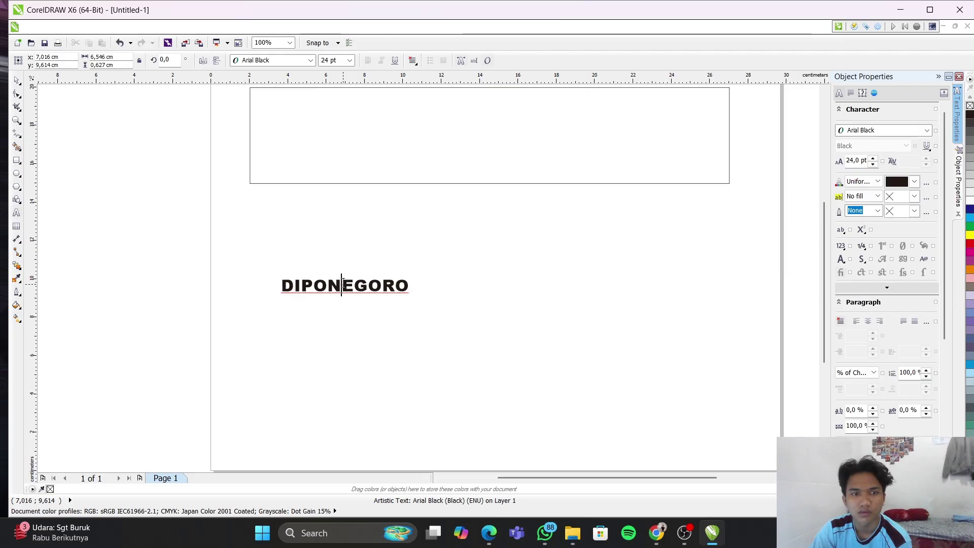
right_click(342, 285)
Move the DIPONEGORO text closer to the rectangle, centred at about X 9.2 cm, Y 11.6 cm
click(305, 303)
drag(346, 286, 386, 249)
key(F8)
click(502, 263)
scroll(568, 238, up, 3)
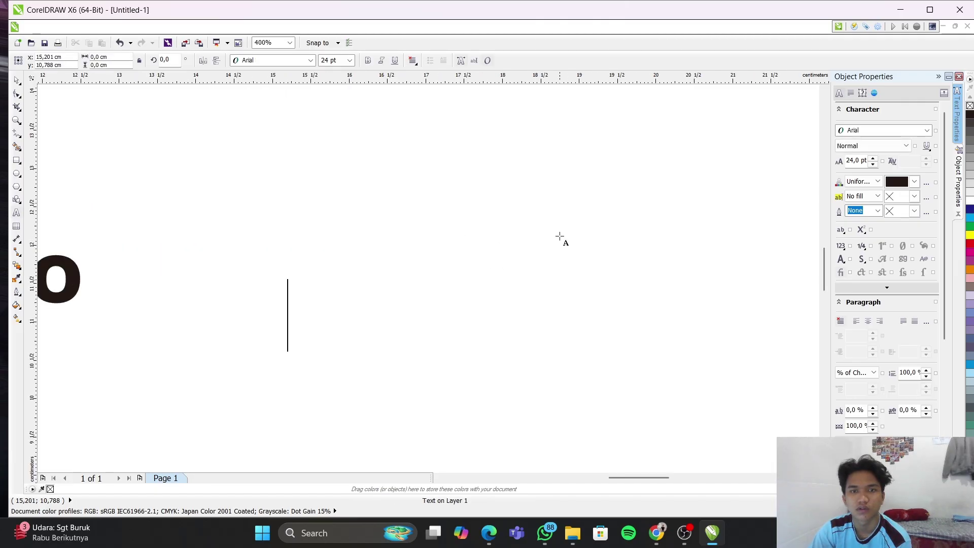
scroll(559, 236, down, 5)
drag(581, 210, 586, 217)
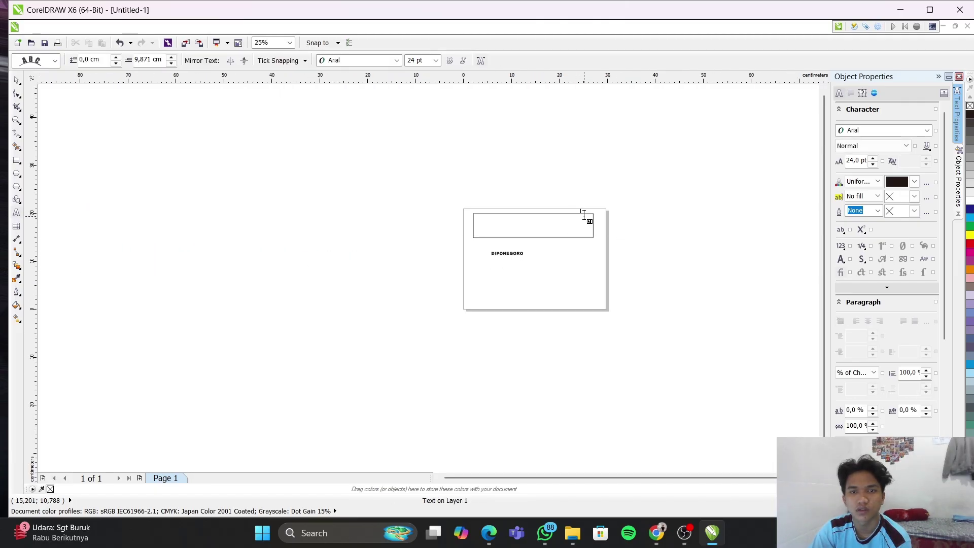
click(17, 80)
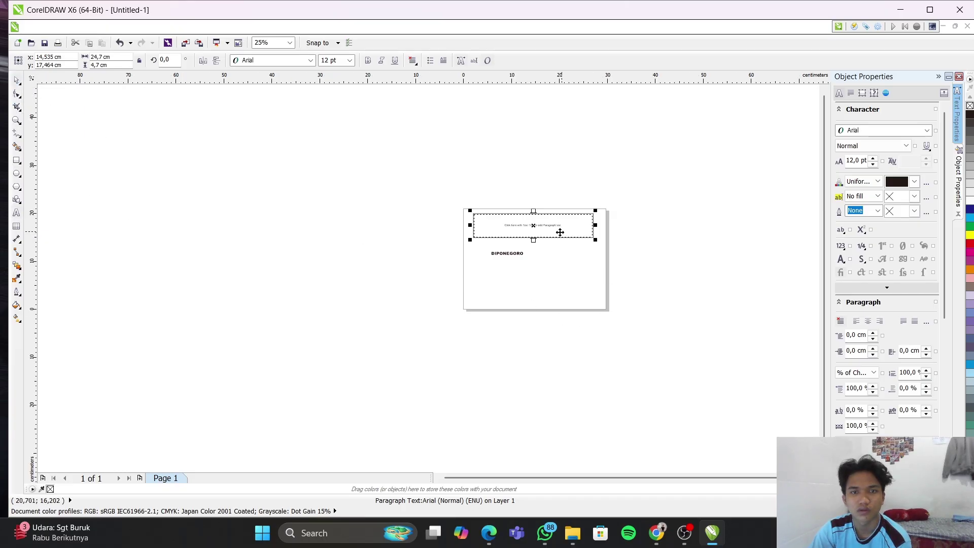
scroll(558, 231, up, 2)
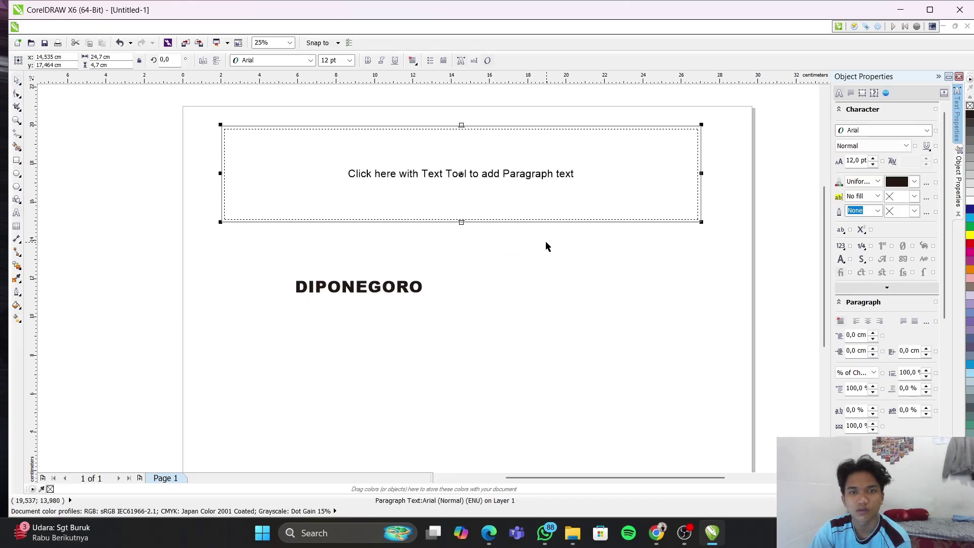
click(65, 152)
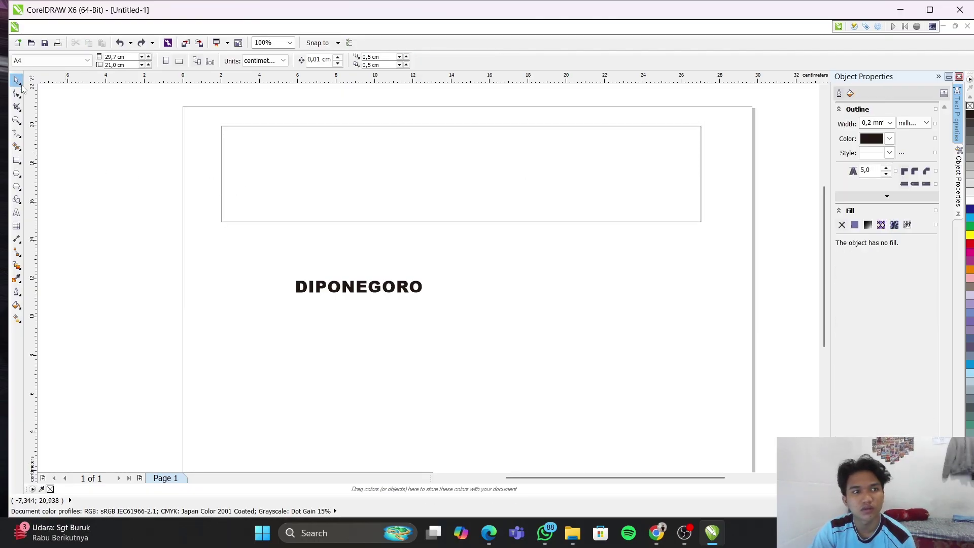
click(221, 164)
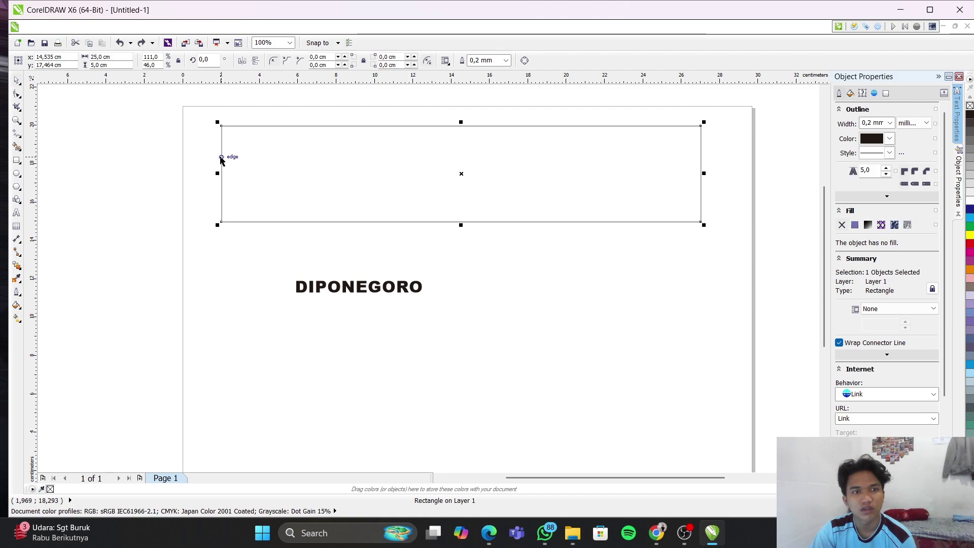
right_click(223, 153)
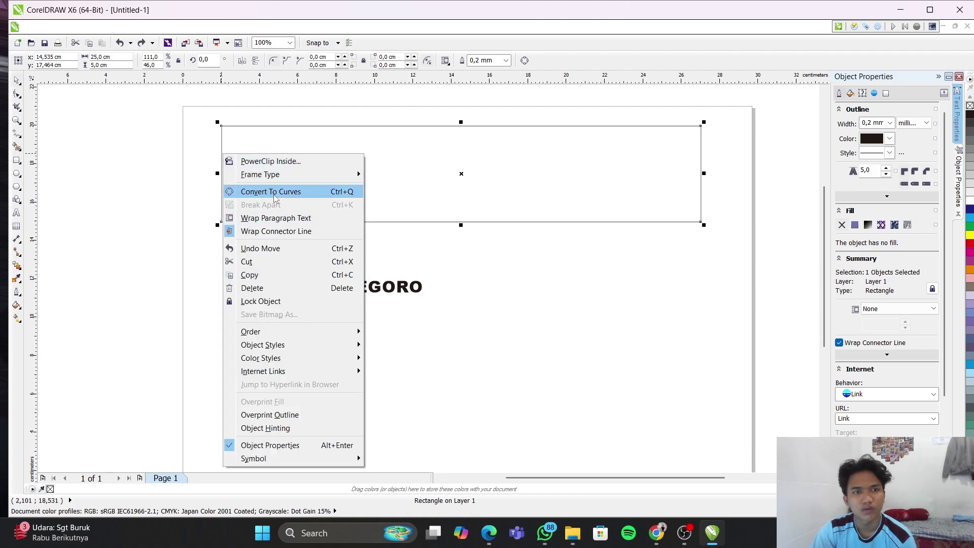
click(409, 306)
Convert the DIPONEGORO text to curves
click(400, 286)
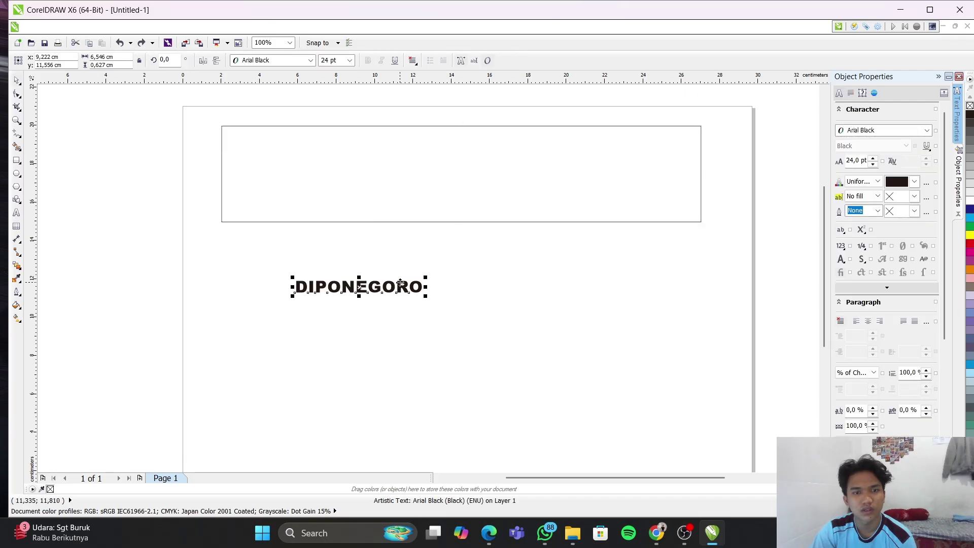
right_click(400, 285)
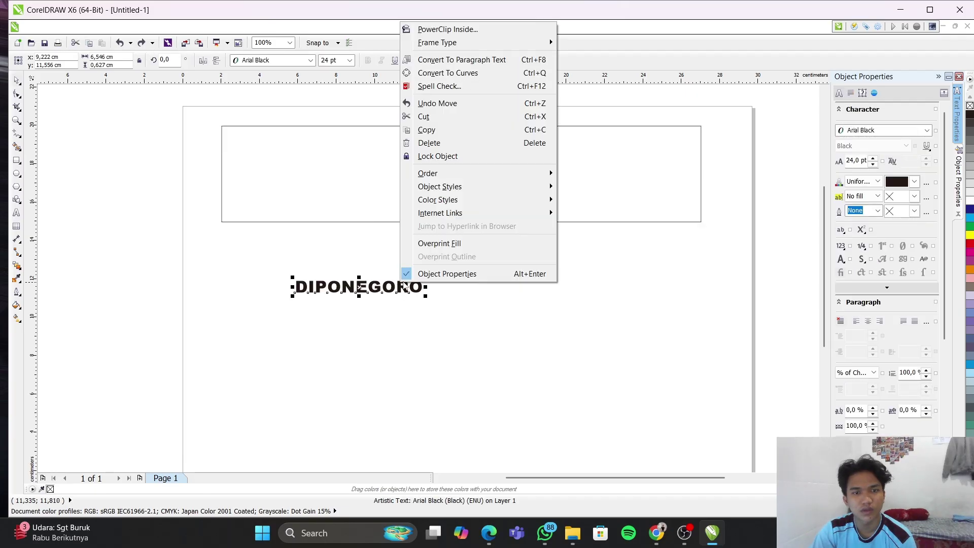
click(437, 75)
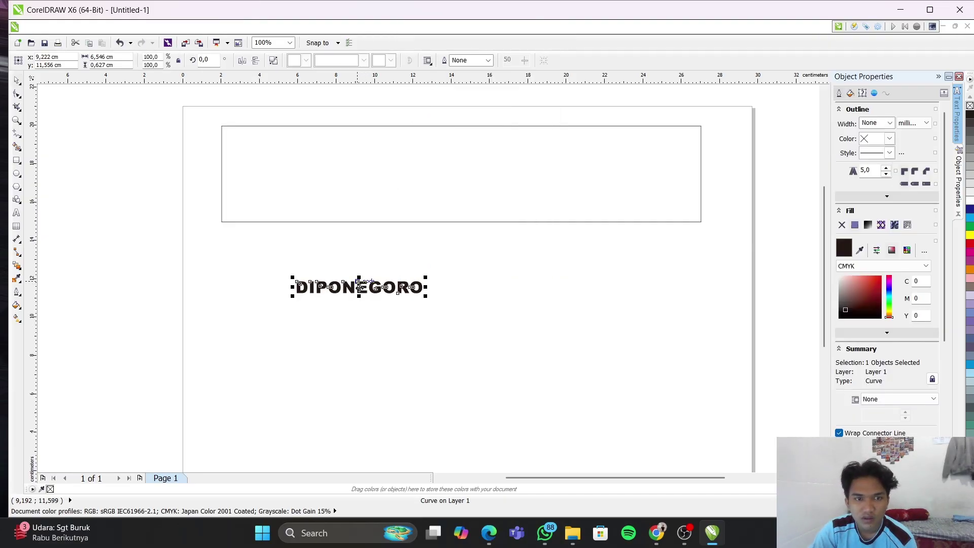
Move the DIPONEGORO lettering inside the rectangle near its upper-left corner, centred at about X 5.6 cm, Y 19.2 cm
drag(359, 288, 291, 142)
scroll(311, 184, up, 2)
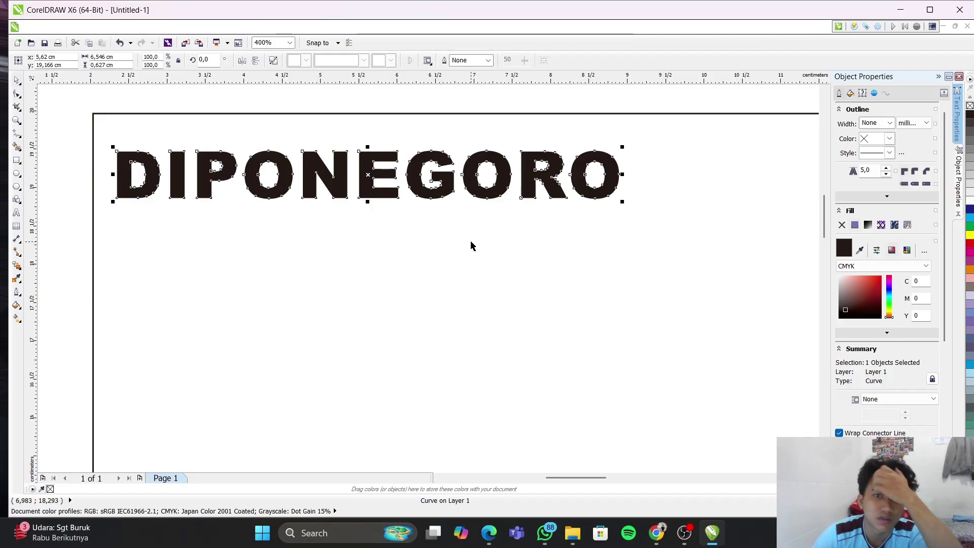
drag(367, 146, 368, 111)
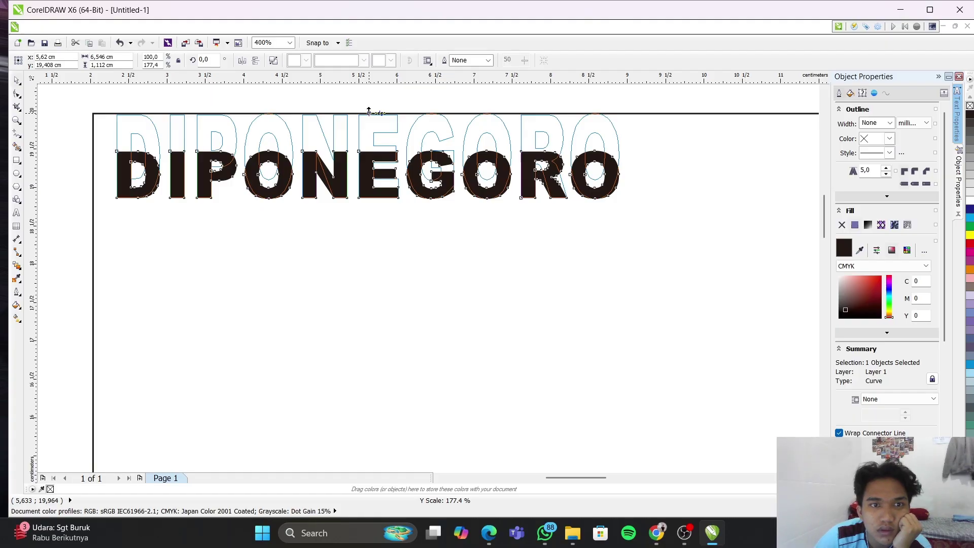
drag(368, 111, 368, 111)
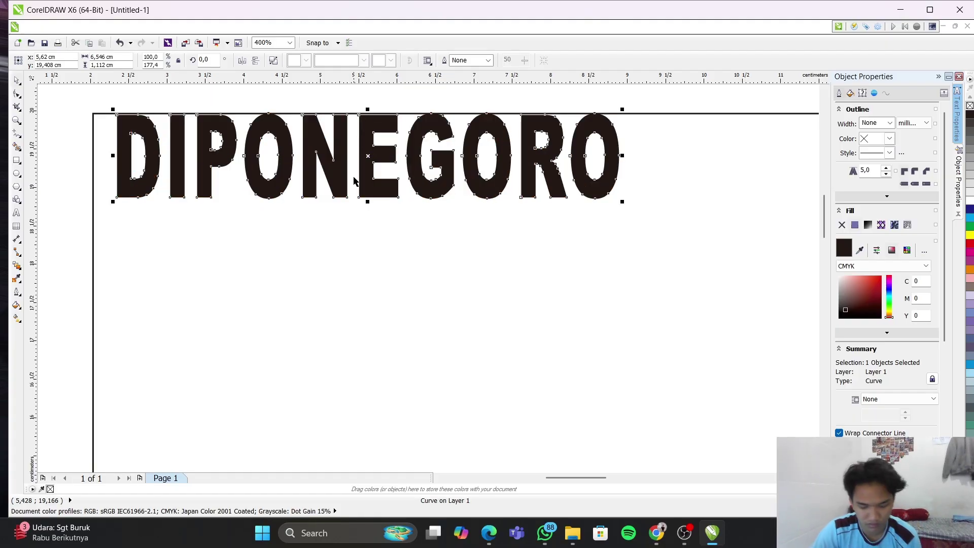
key(ctrl+z)
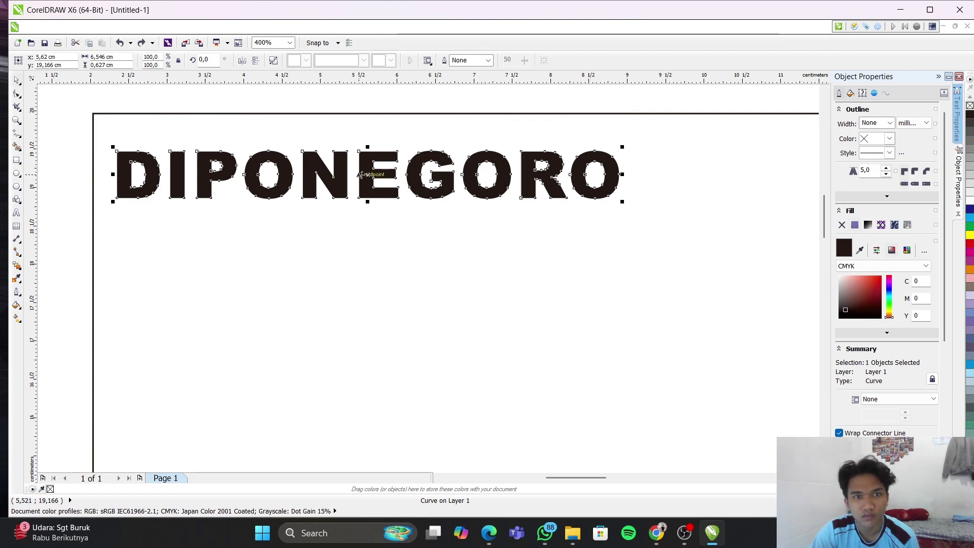
Fit the DIPONEGORO lettering flush into the rectangle's upper-left corner, centred at about X 5.32 cm, Y 19.65 cm
drag(360, 174, 347, 138)
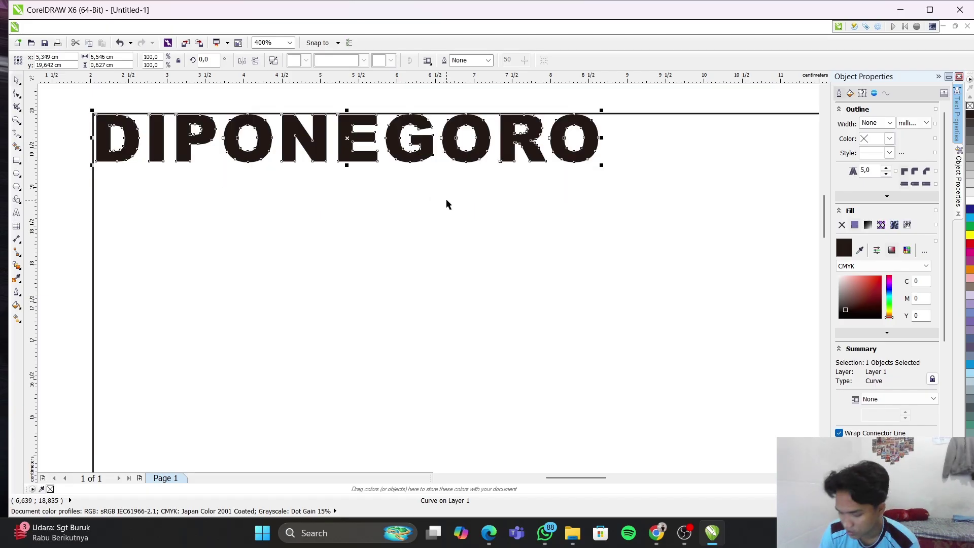
key(Left)
key(Left)
key(Up)
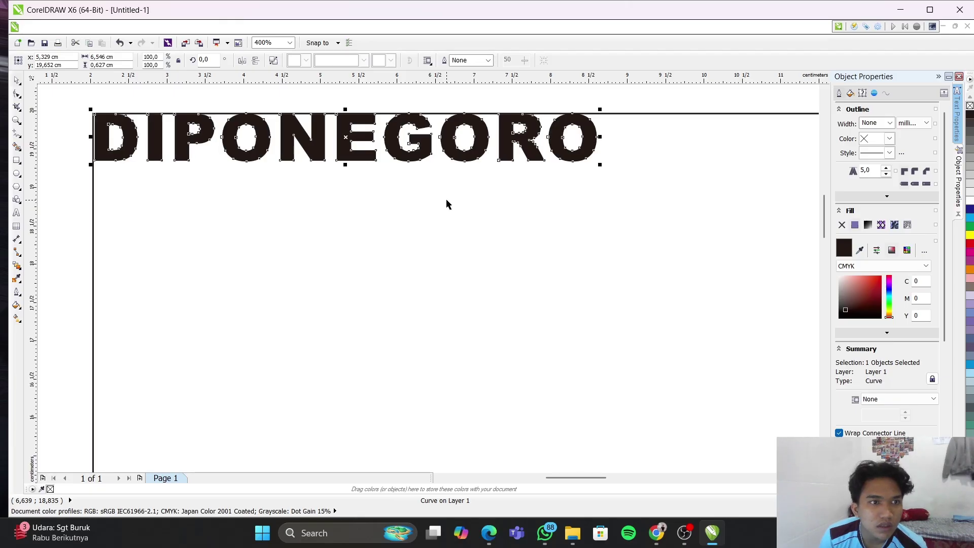
key(Left)
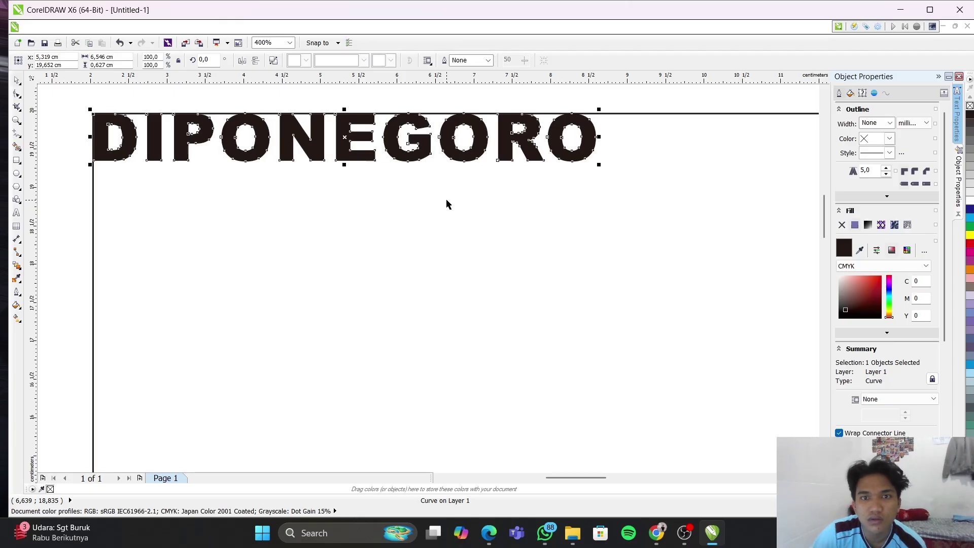
key(Tab)
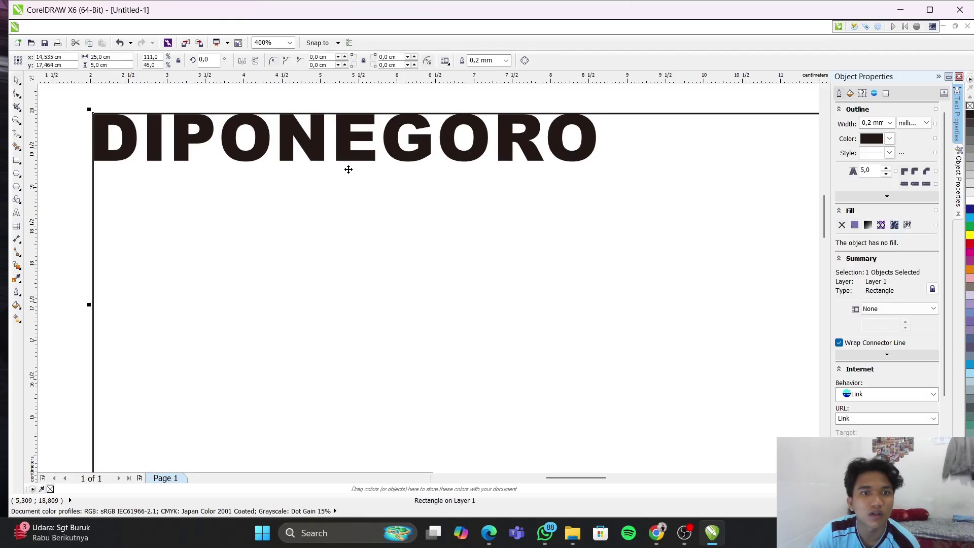
click(348, 144)
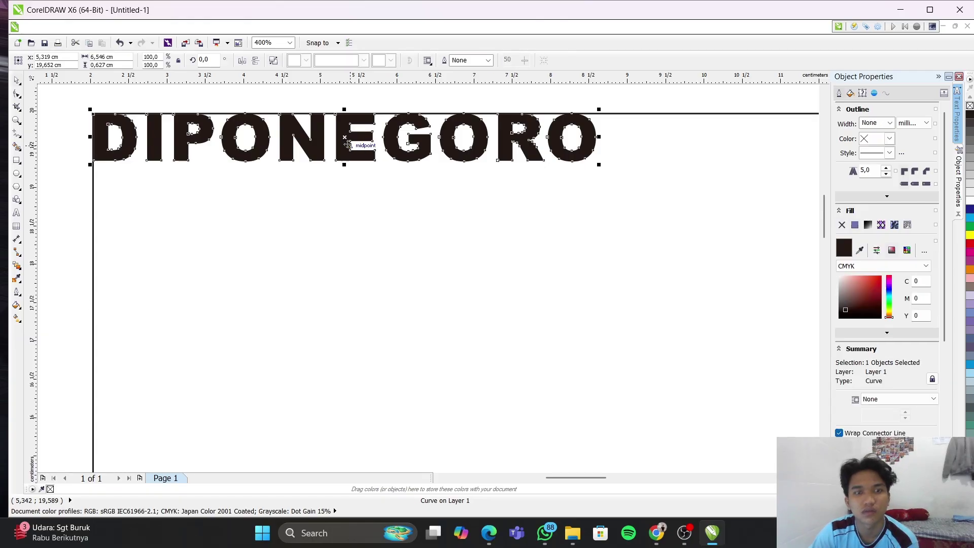
key(Tab)
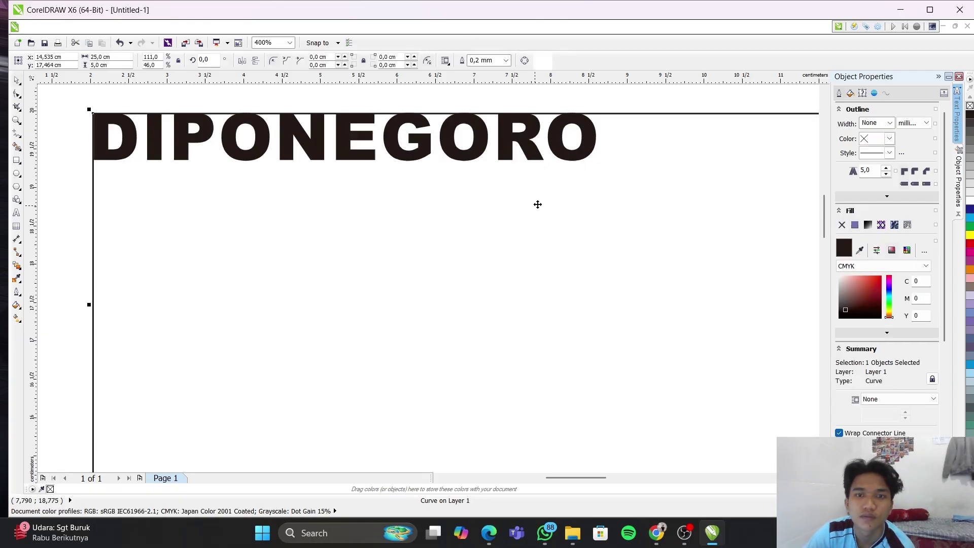
Scale the DIPONEGORO lettering up proportionally from its upper-left corner to about 22.5 × 2.15 cm
scroll(643, 196, up, 1)
scroll(639, 199, down, 3)
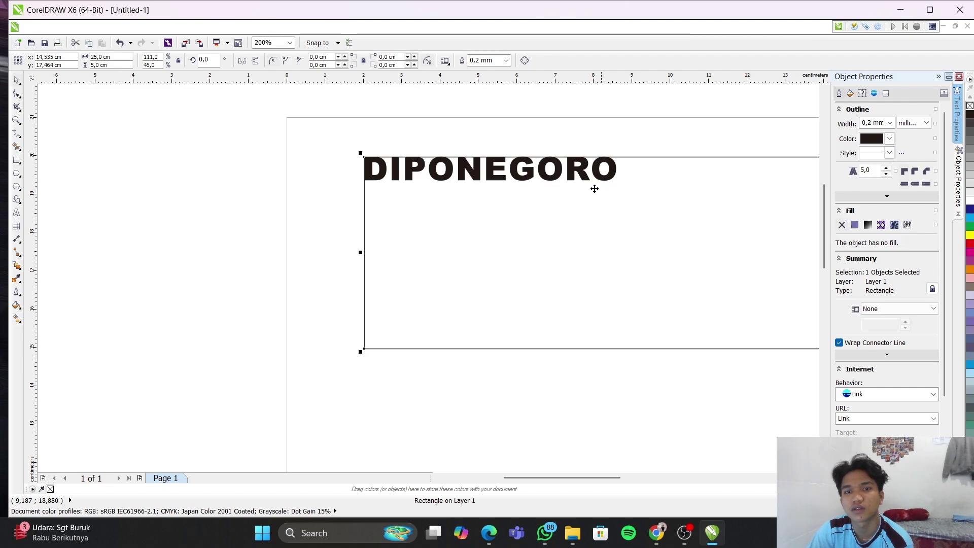
click(599, 175)
drag(620, 185, 759, 318)
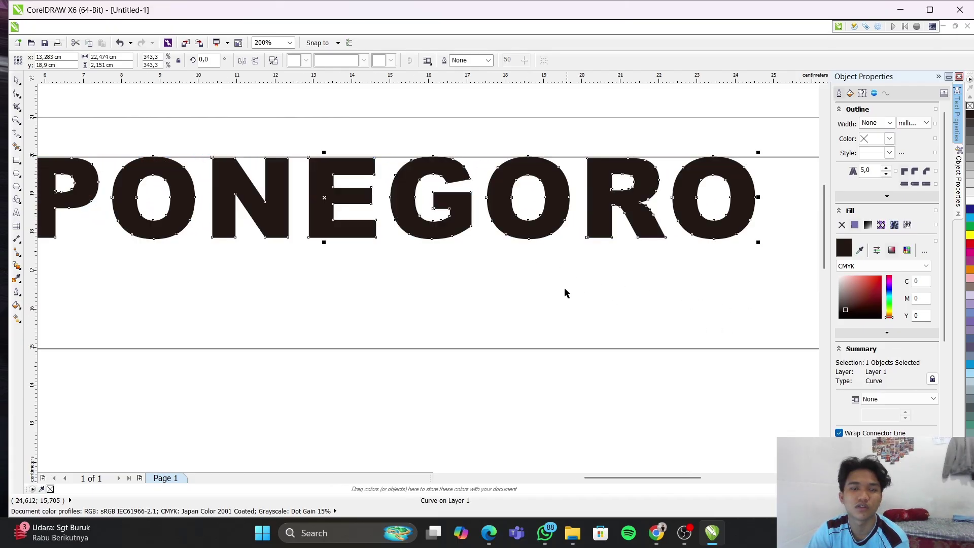
Convert the 25 × 5 cm rectangle around the lettering to curves
scroll(371, 282, up, 3)
scroll(443, 304, down, 5)
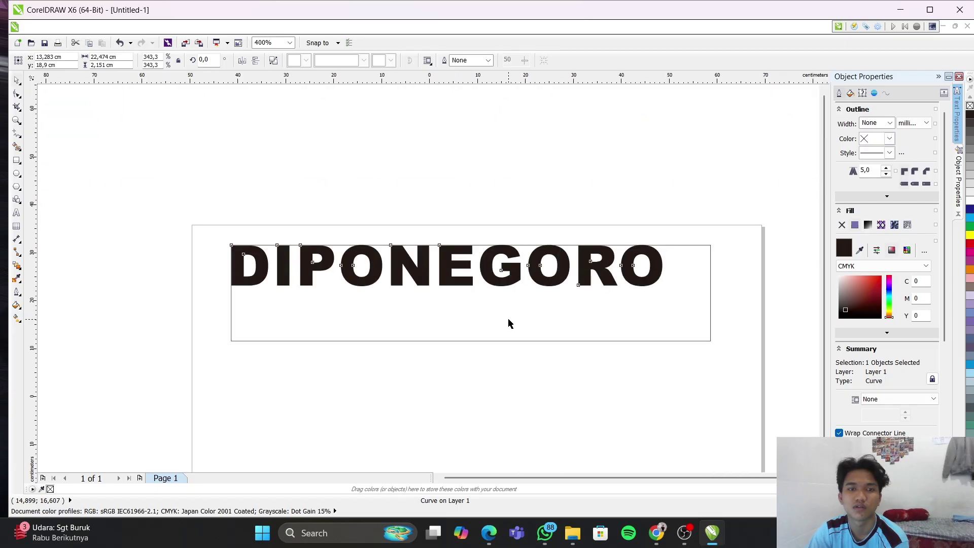
scroll(463, 289, up, 1)
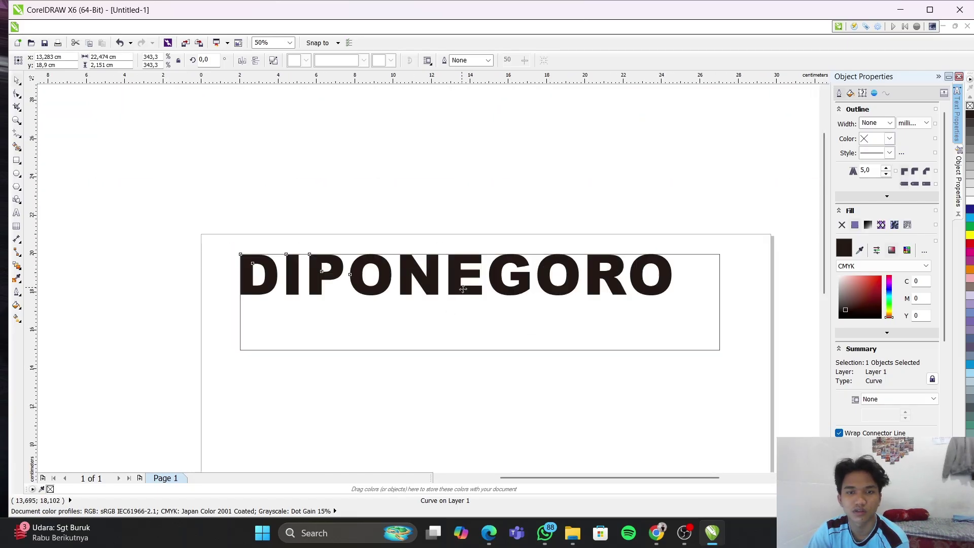
scroll(629, 289, up, 1)
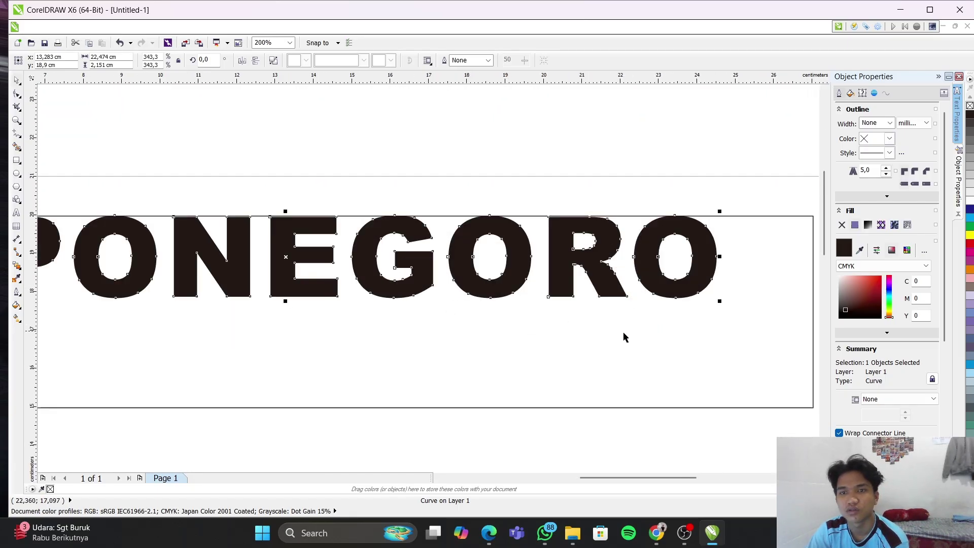
scroll(455, 333, up, 1)
scroll(487, 340, down, 4)
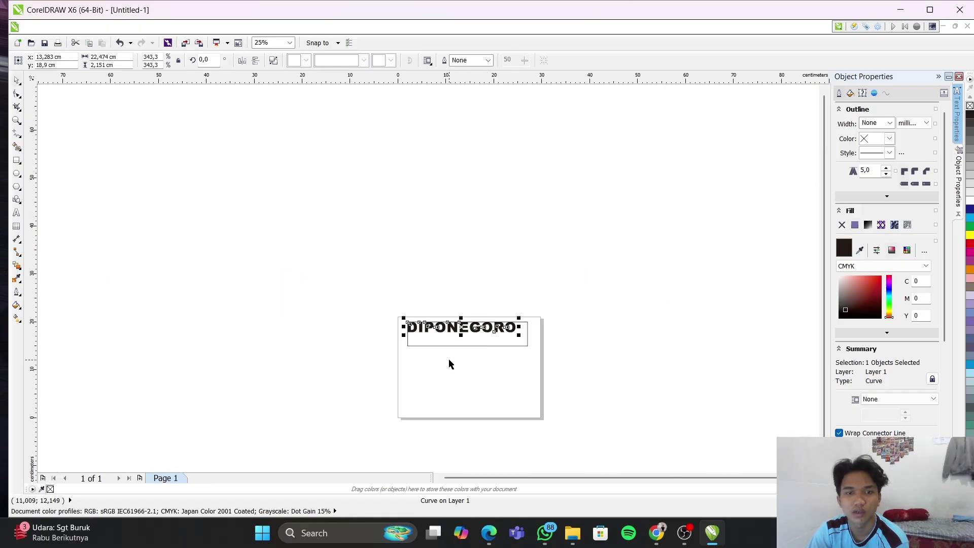
scroll(449, 364, up, 3)
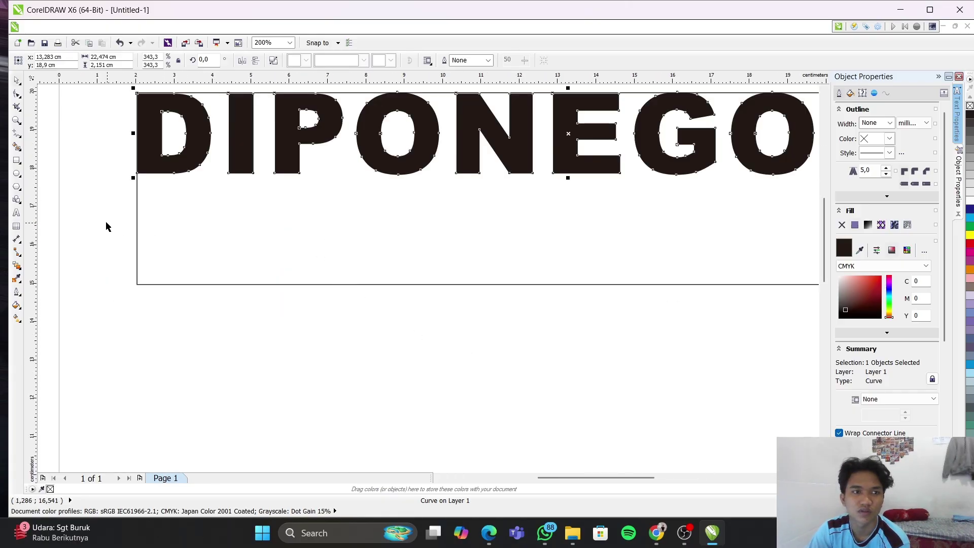
click(137, 233)
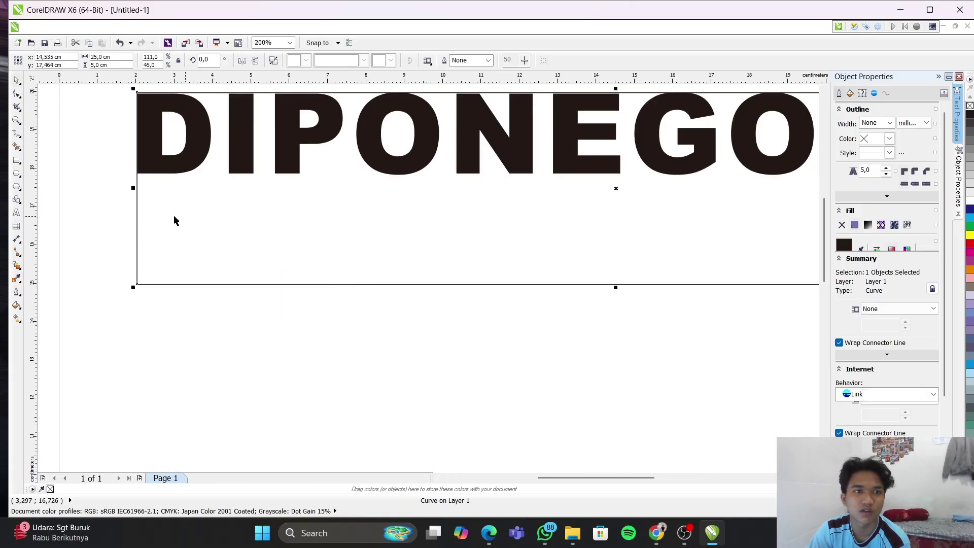
right_click(139, 207)
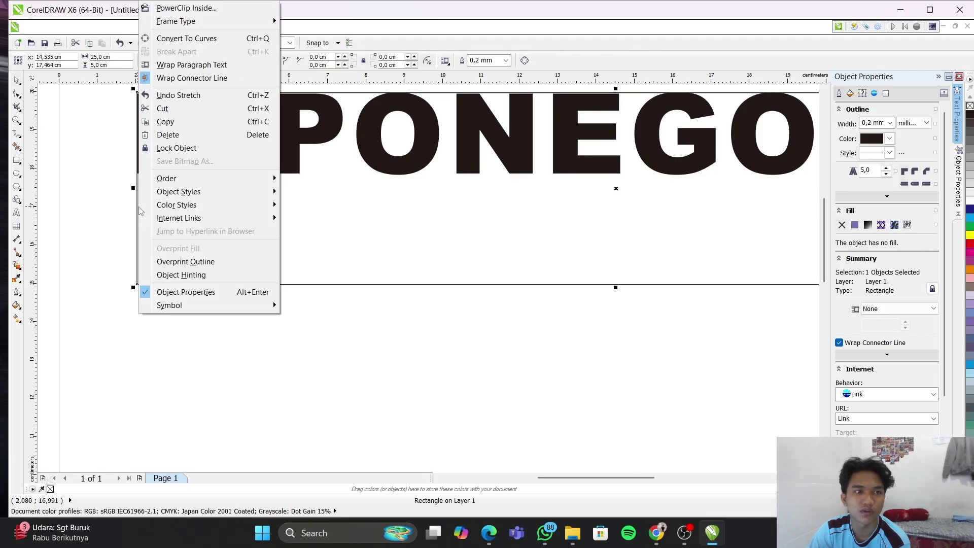
click(170, 43)
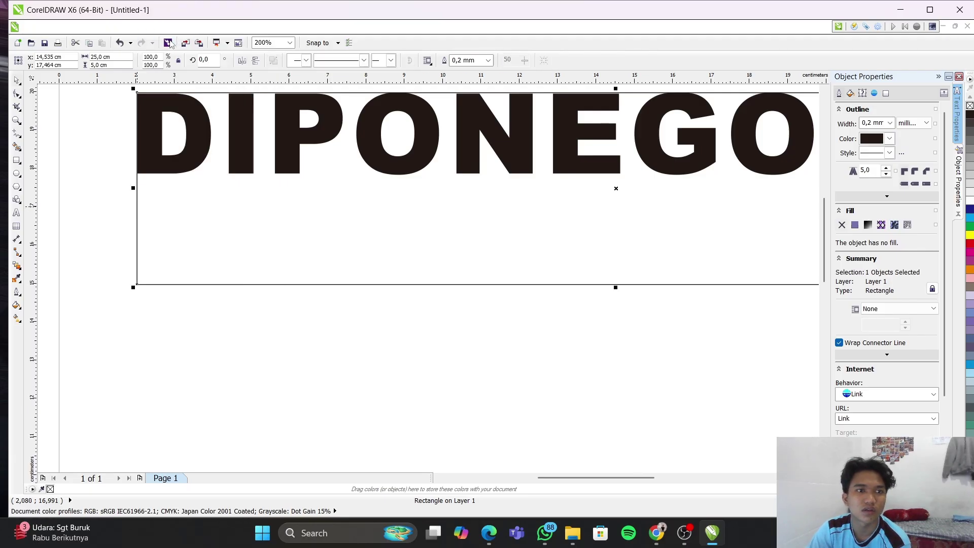
right_click(137, 246)
click(59, 162)
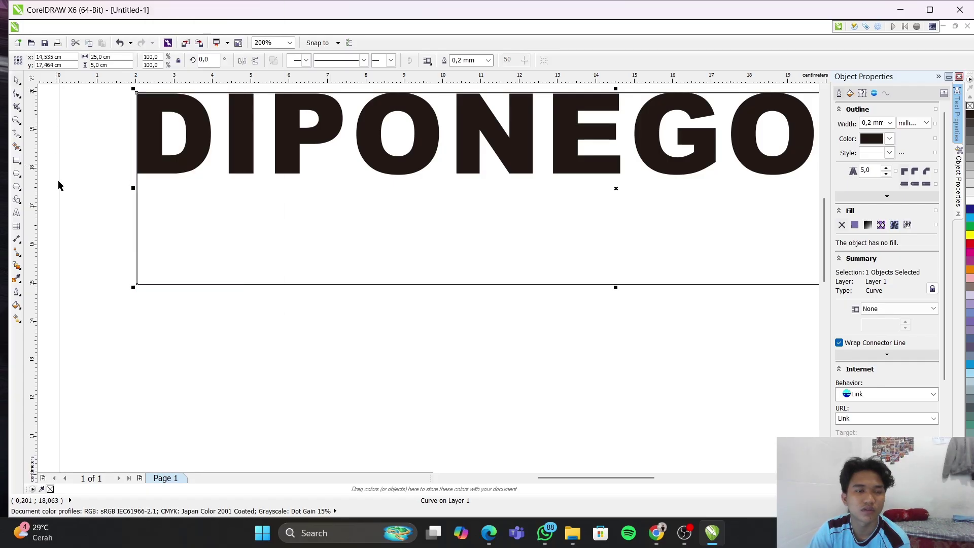
Place a horizontal guideline at about Y 17.95 cm near the lettering's baseline and a vertical one at about X 24.9 cm, beyond the final O
scroll(337, 191, down, 2)
scroll(242, 174, up, 2)
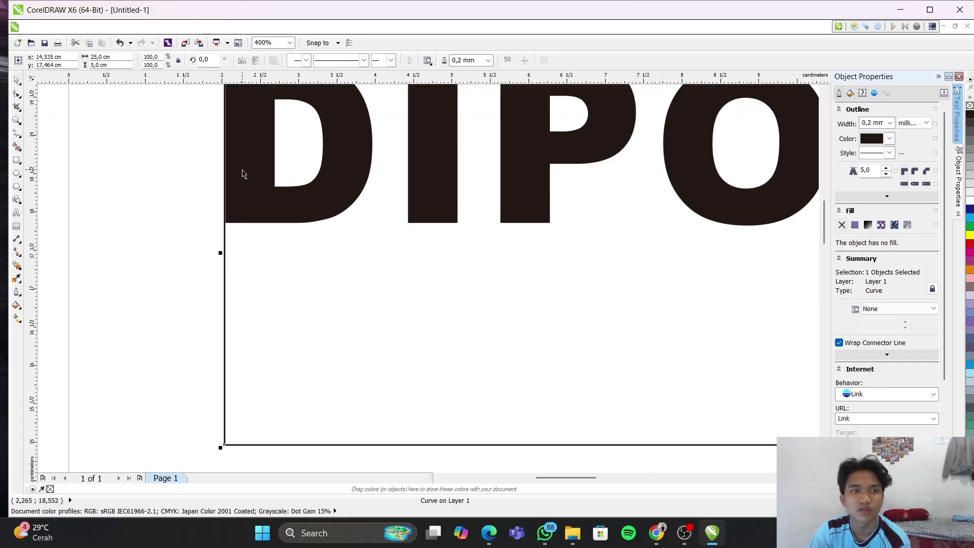
scroll(282, 193, down, 1)
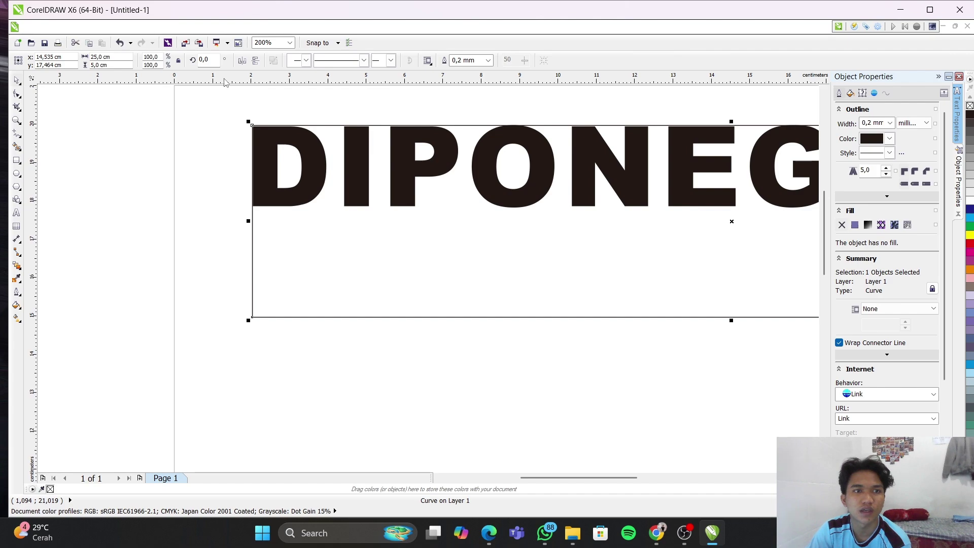
click(259, 203)
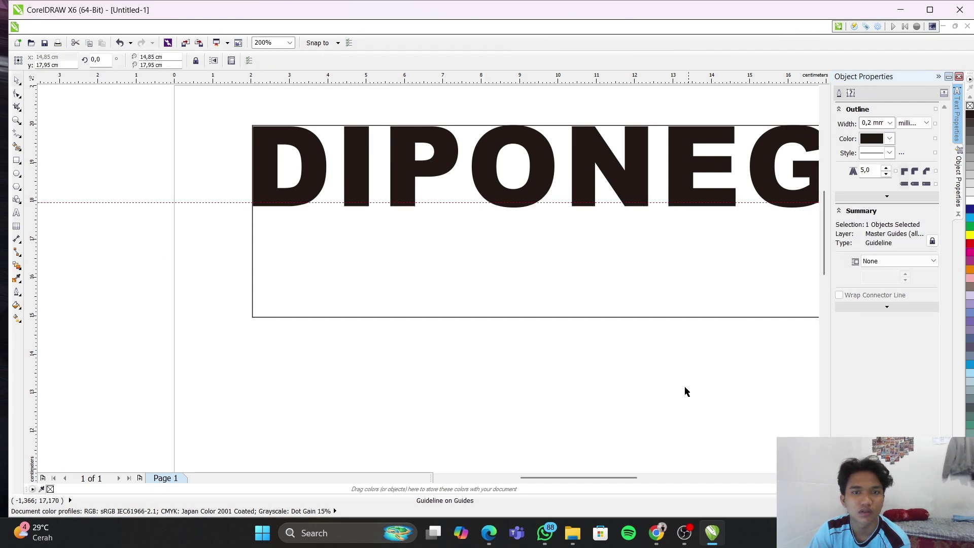
drag(577, 482, 652, 489)
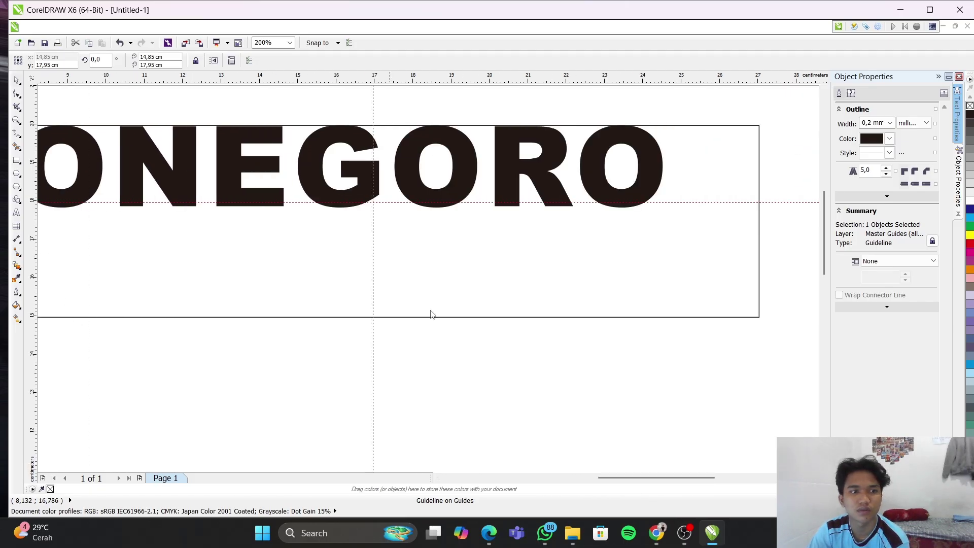
drag(432, 314, 679, 334)
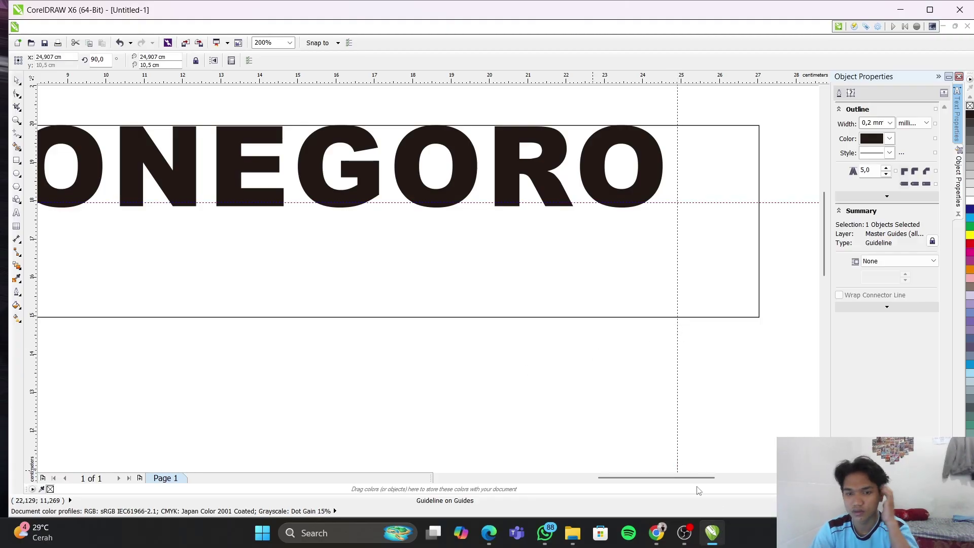
Add a node with the Shape tool on the rectangle's left edge where the horizontal guideline crosses it
drag(698, 488, 596, 486)
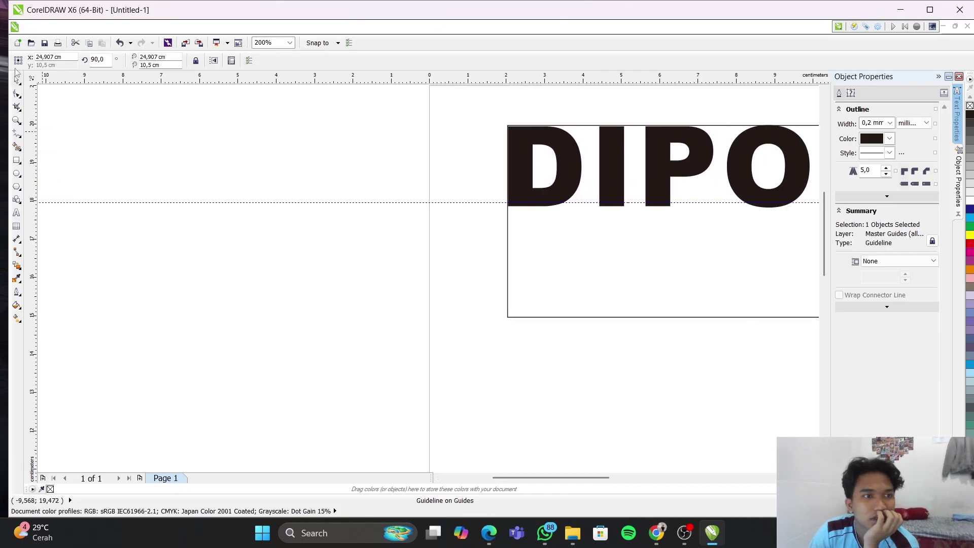
click(17, 96)
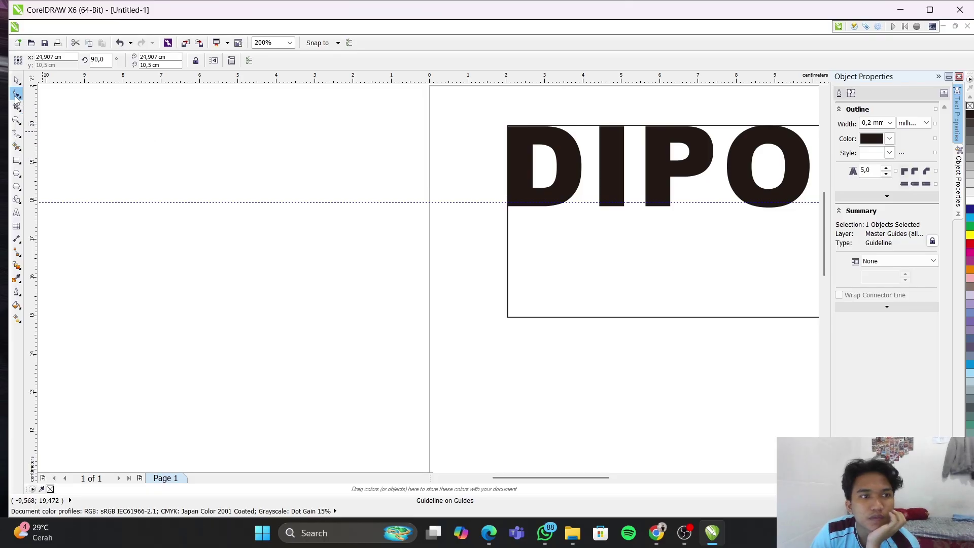
scroll(514, 207, up, 2)
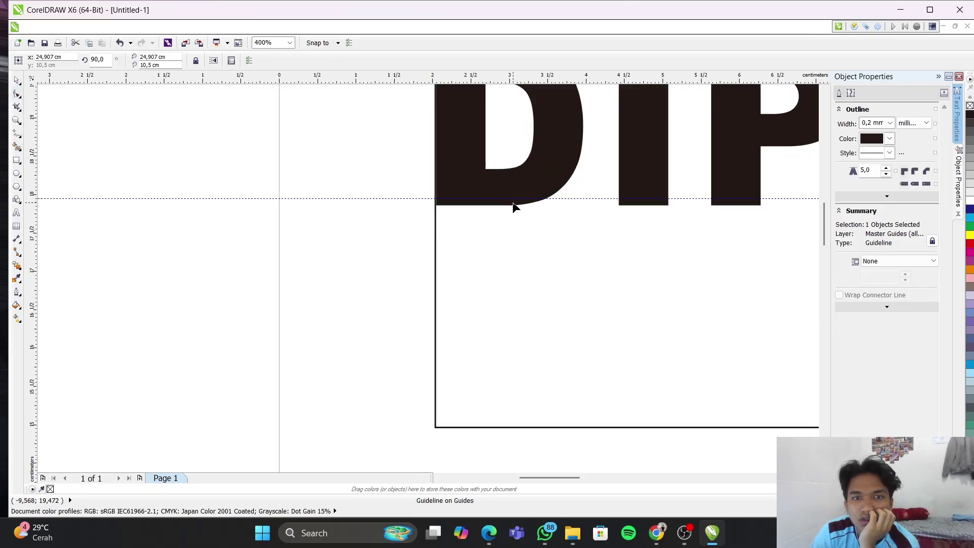
scroll(432, 188, up, 6)
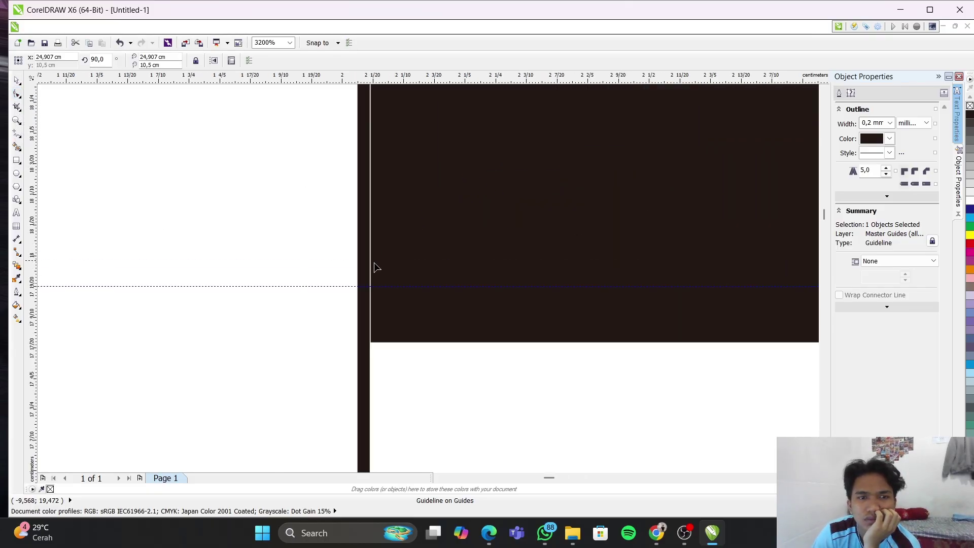
click(363, 287)
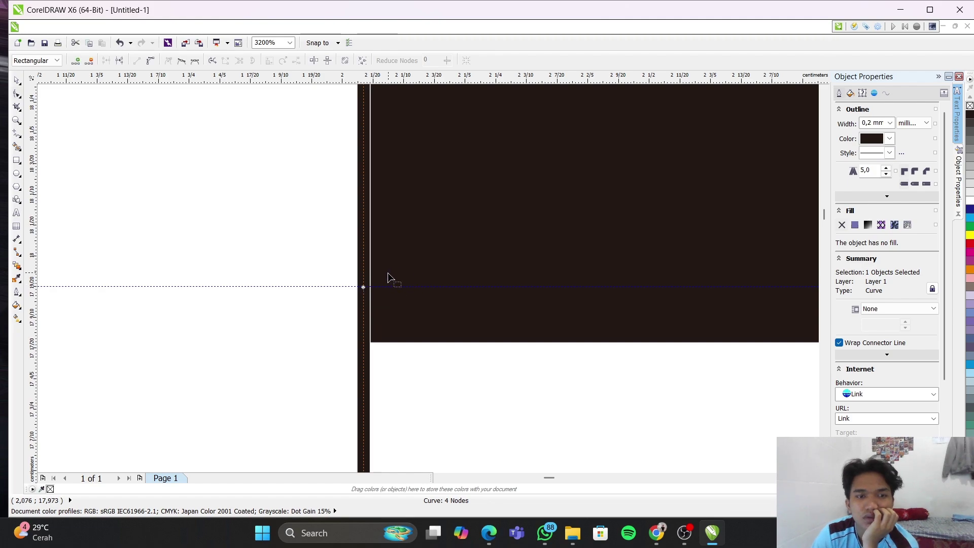
click(363, 287)
right_click(364, 288)
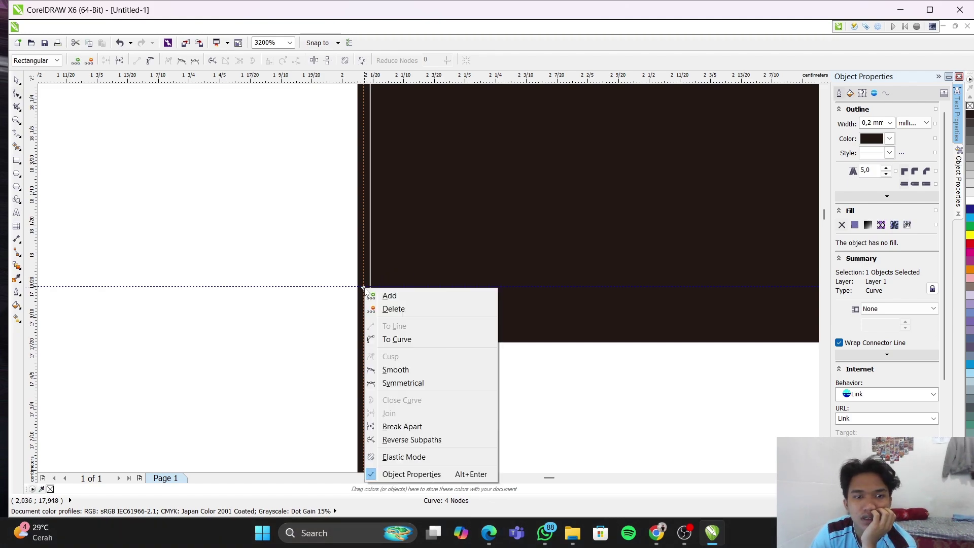
click(378, 295)
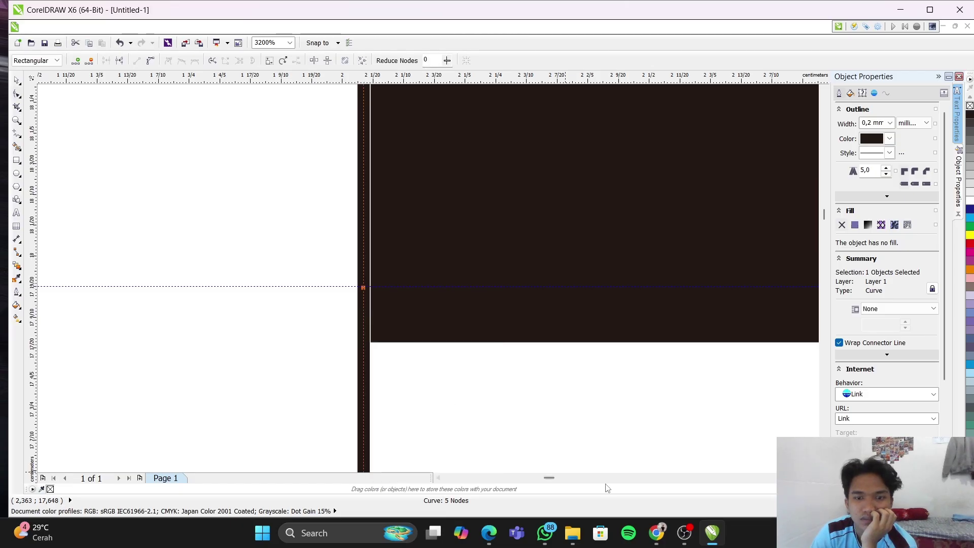
Mark a point with the Shape tool on the rectangle's upper edge where the vertical guideline crosses it
drag(553, 478, 687, 491)
click(824, 194)
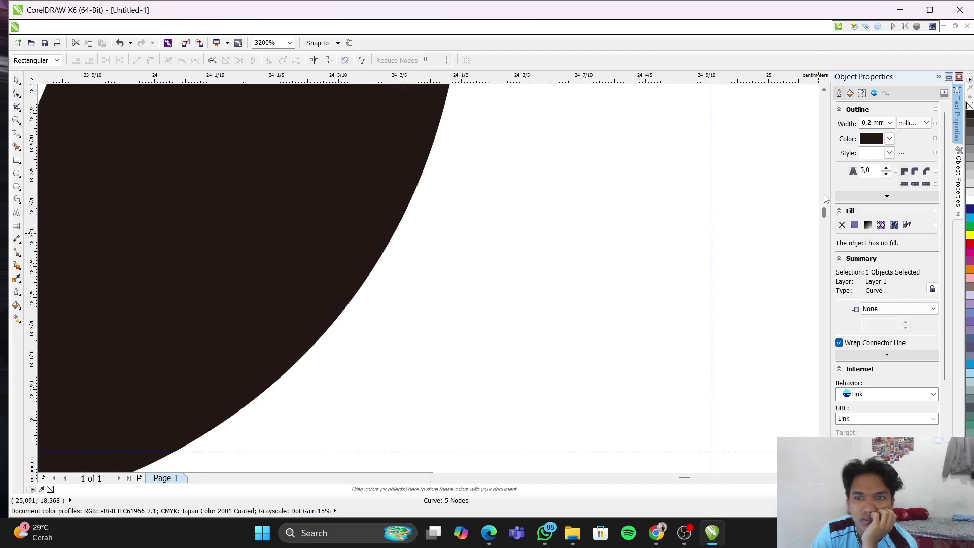
click(826, 191)
scroll(826, 191, up, 10)
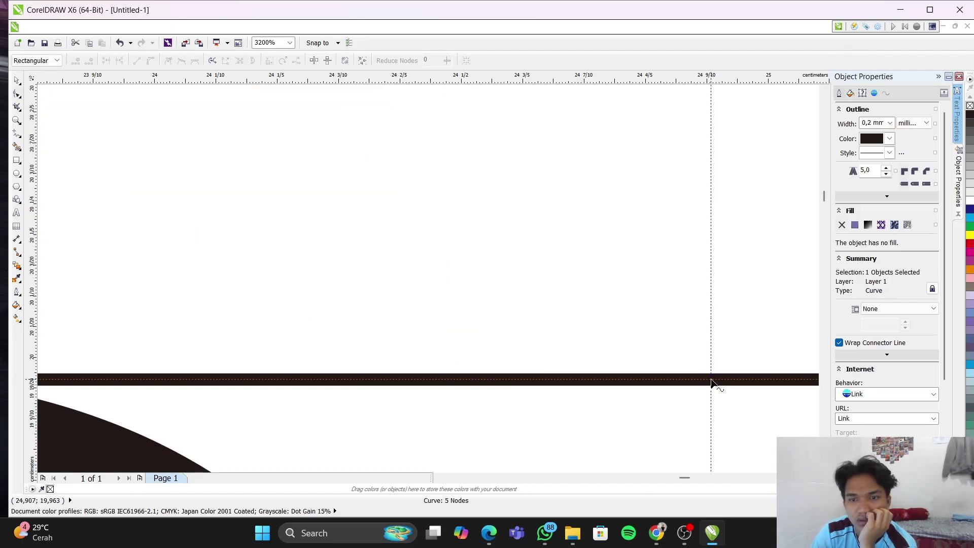
click(713, 381)
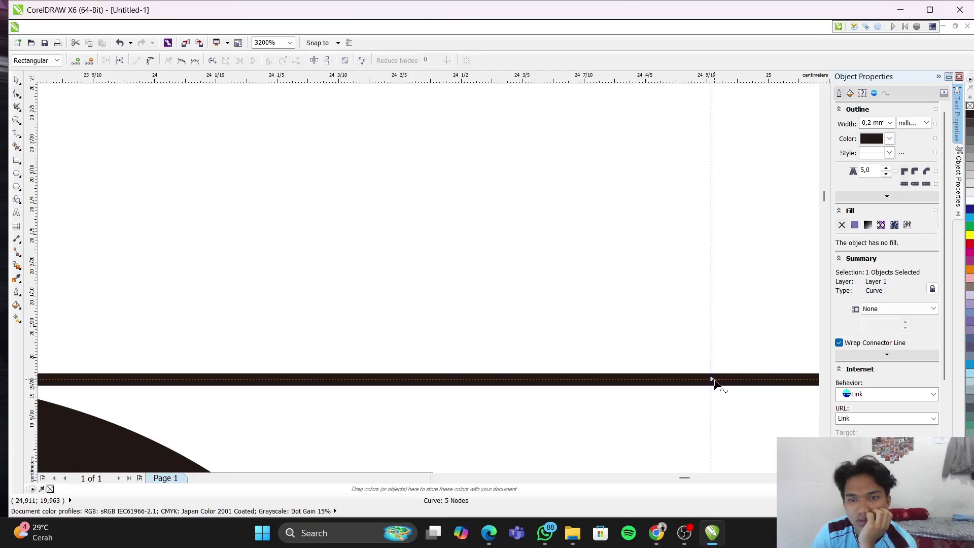
right_click(712, 381)
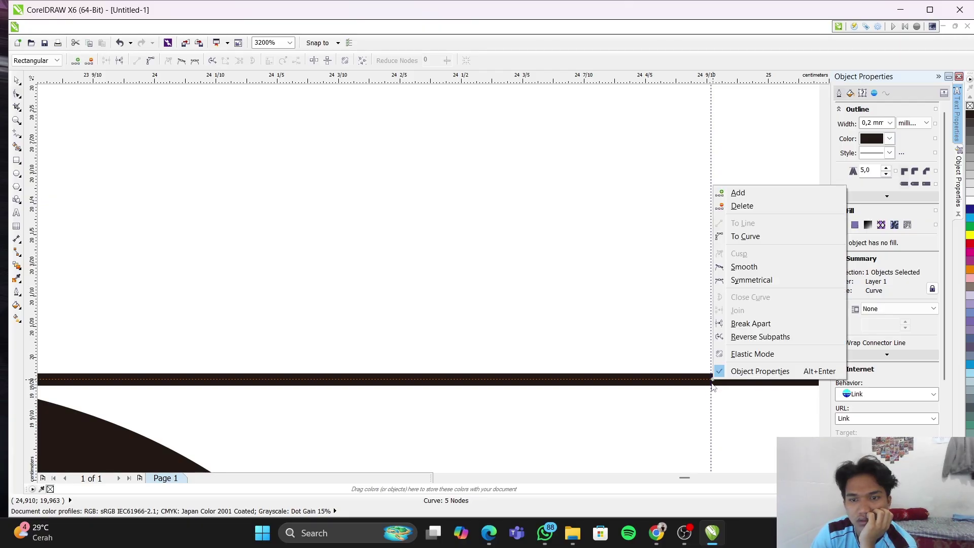
click(711, 381)
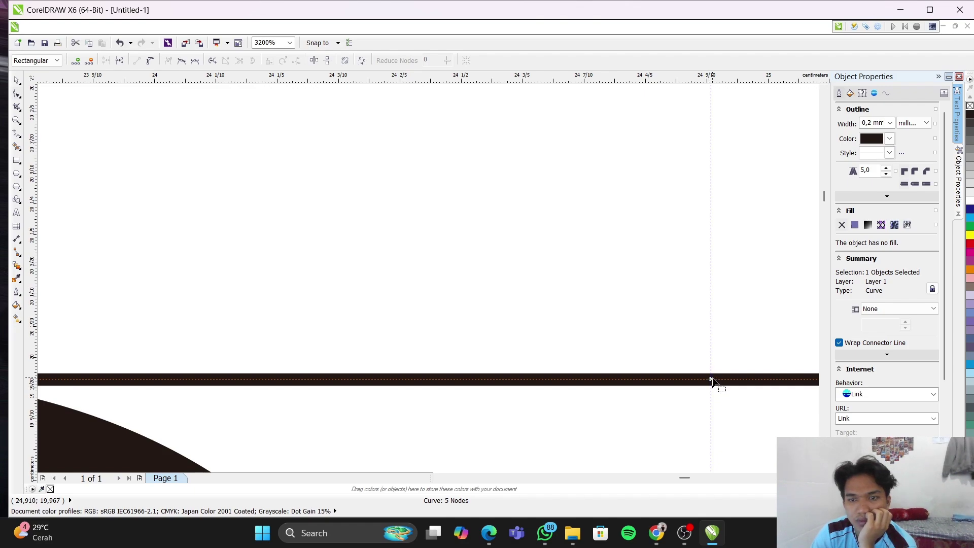
right_click(710, 382)
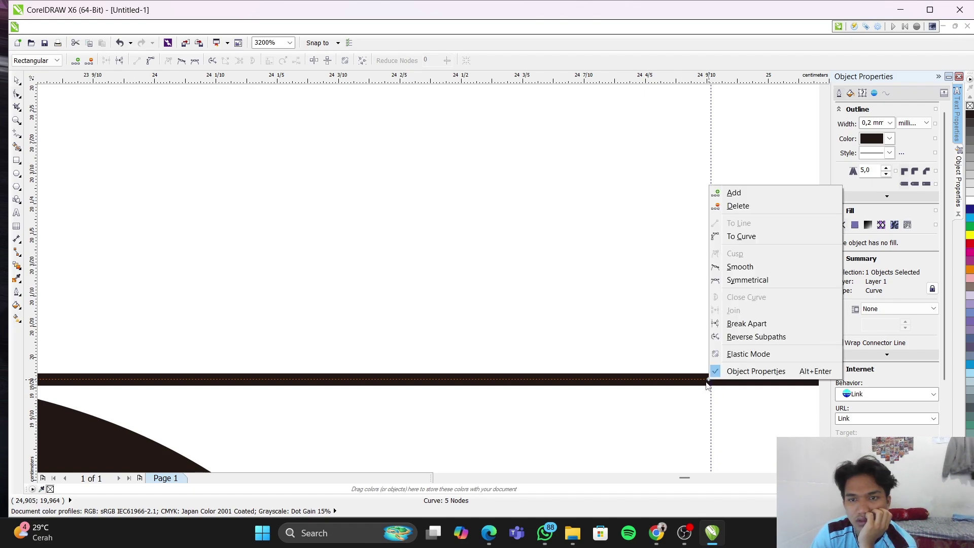
click(708, 384)
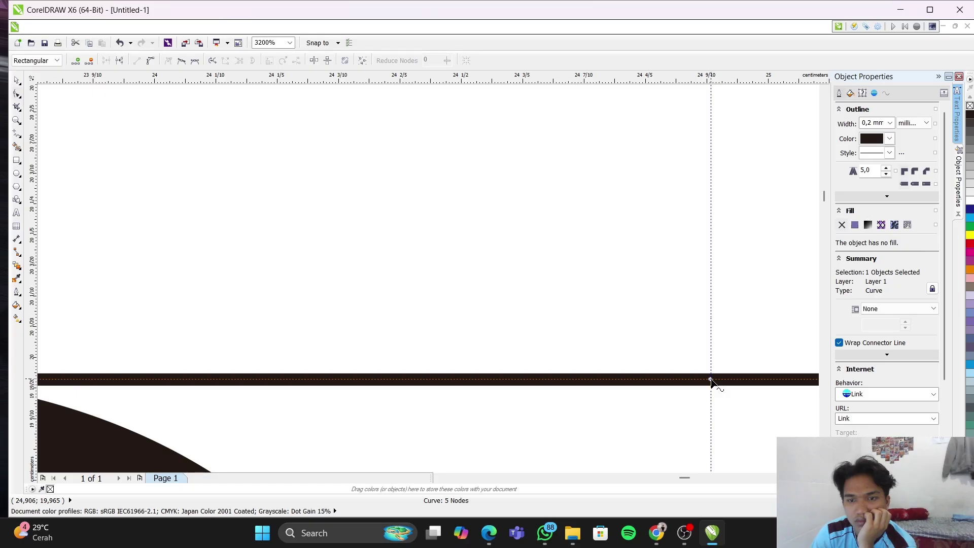
right_click(711, 380)
click(731, 201)
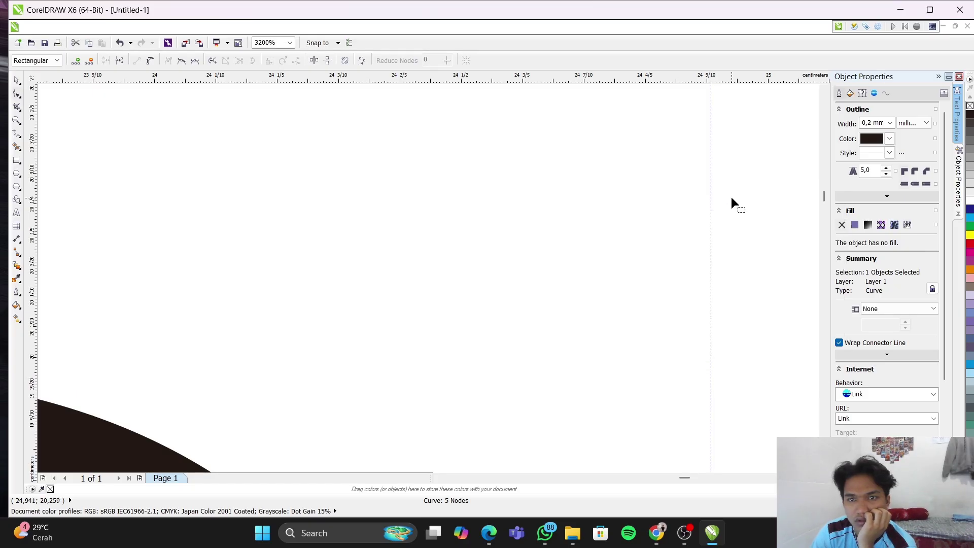
key(ctrl+z)
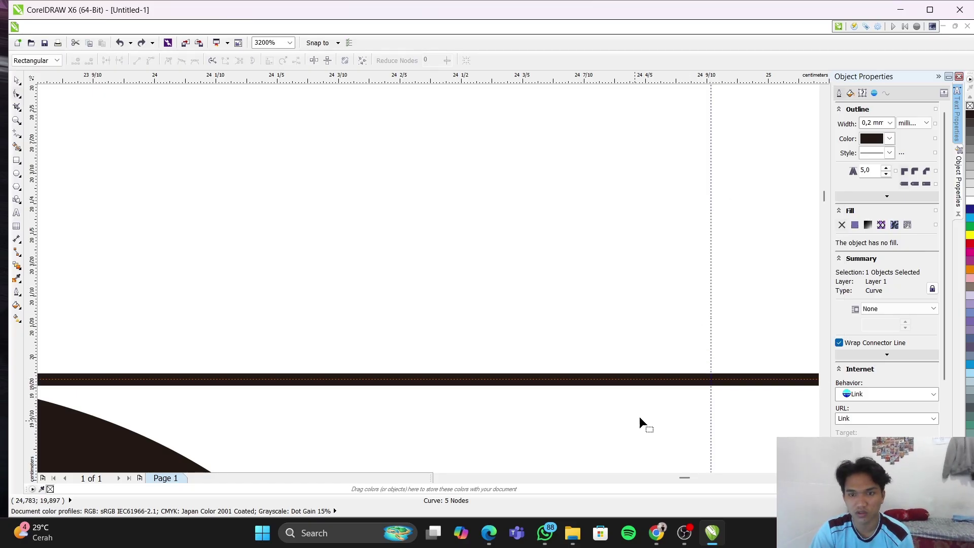
Add a node on the rectangle's upper edge at its crossing with the vertical guideline, at about X 24.9 cm
click(710, 380)
right_click(711, 380)
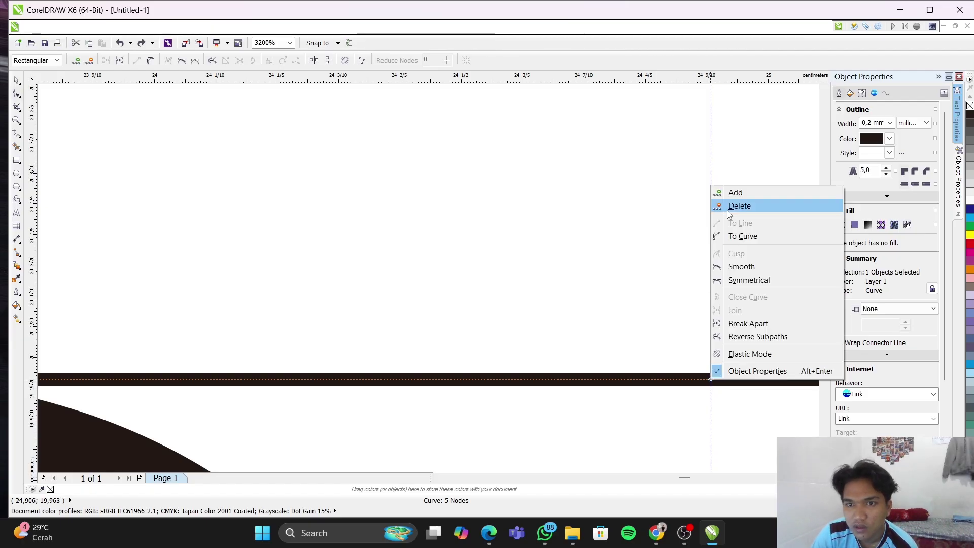
click(734, 193)
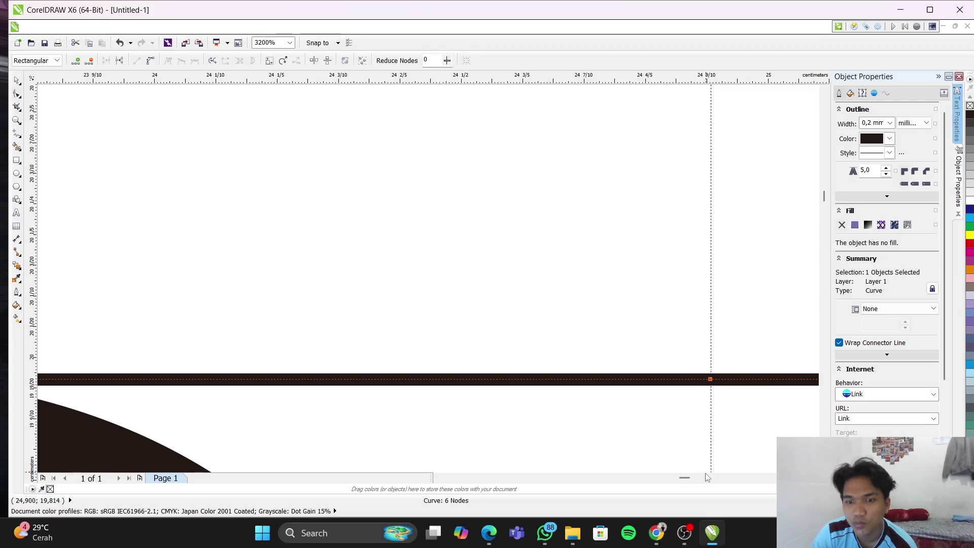
Move the rectangle's upper-left corner node across the lettering to near the intersection of the two guidelines beyond the final O
scroll(334, 376, down, 3)
scroll(333, 376, up, 4)
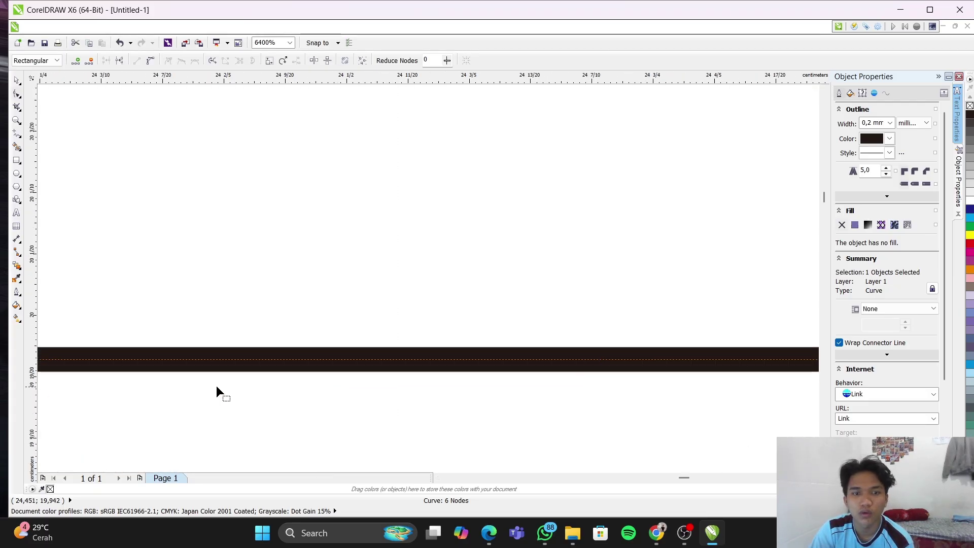
scroll(215, 387, down, 5)
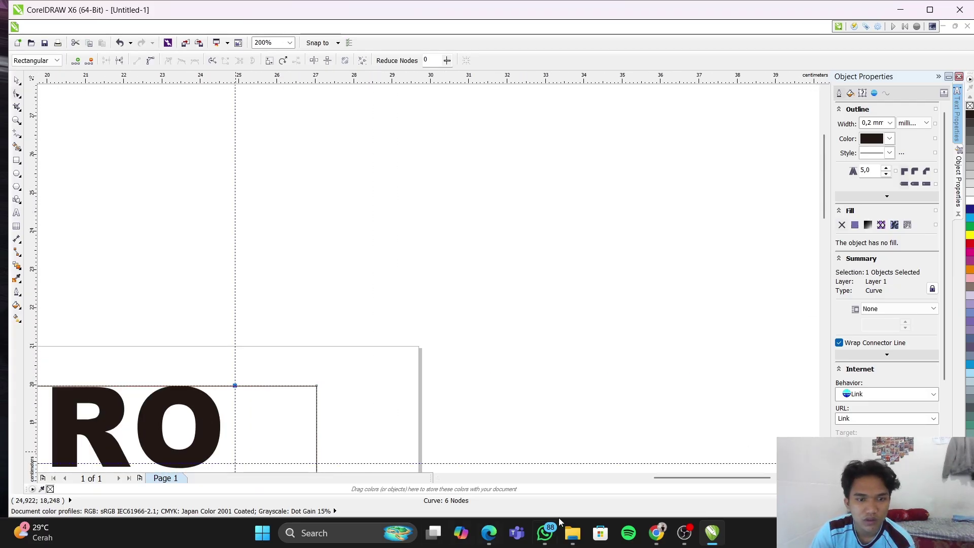
drag(713, 477, 582, 477)
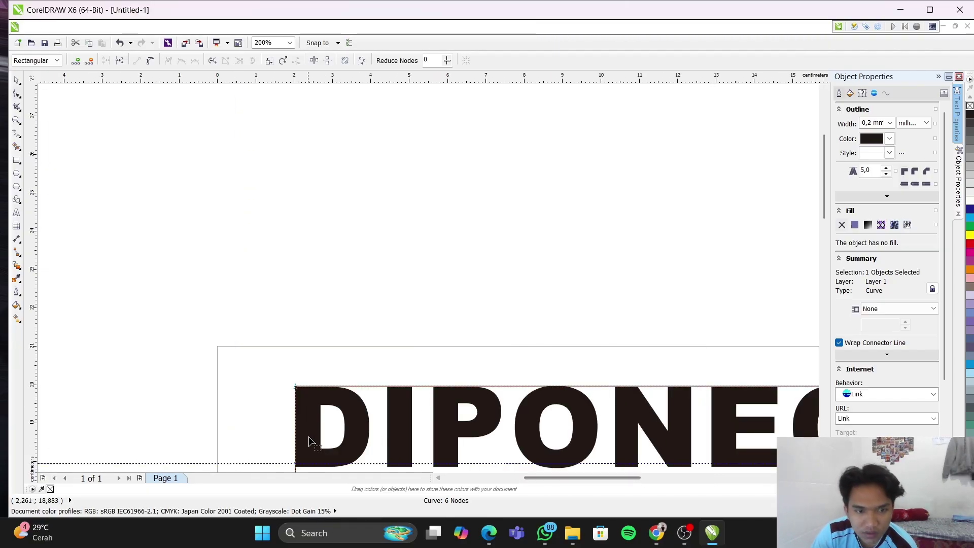
scroll(292, 454, down, 1)
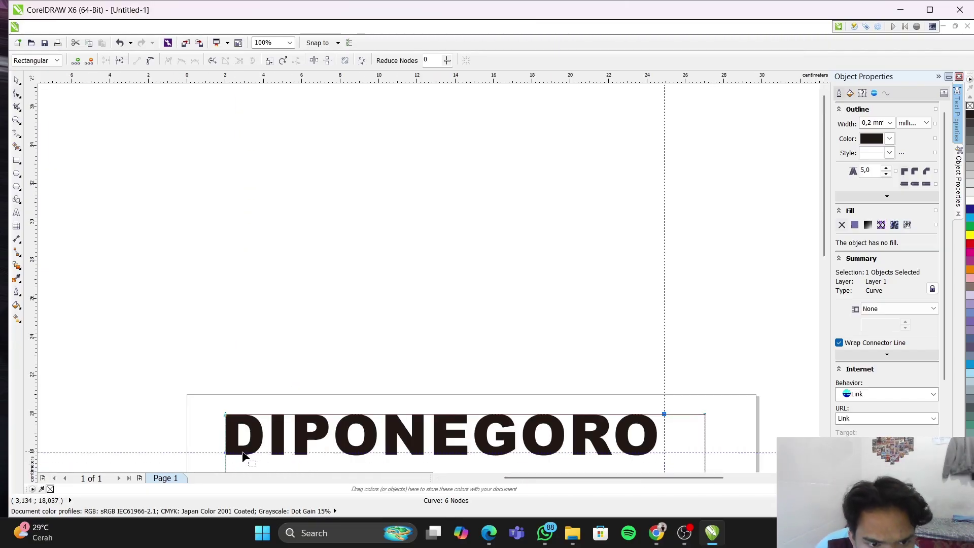
scroll(227, 452, up, 2)
scroll(222, 463, up, 1)
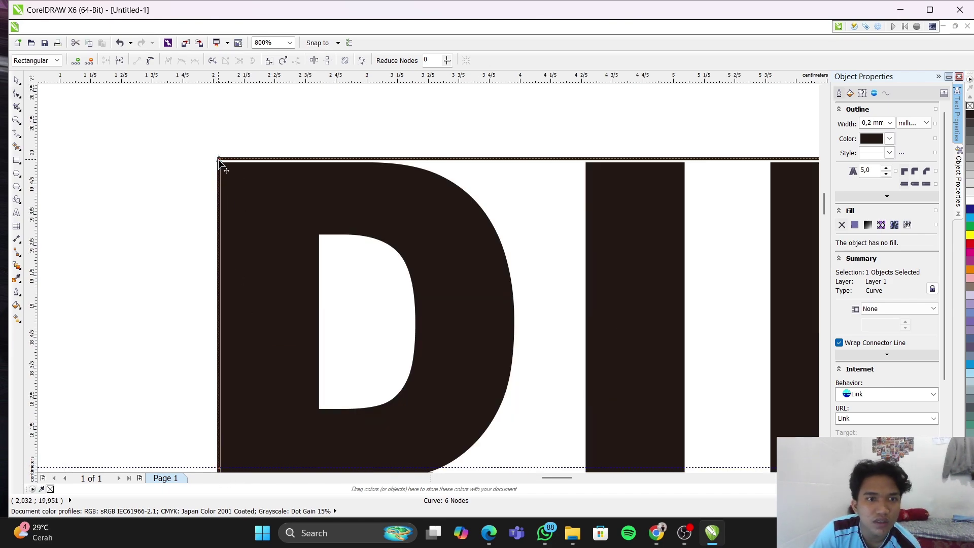
drag(218, 159, 731, 438)
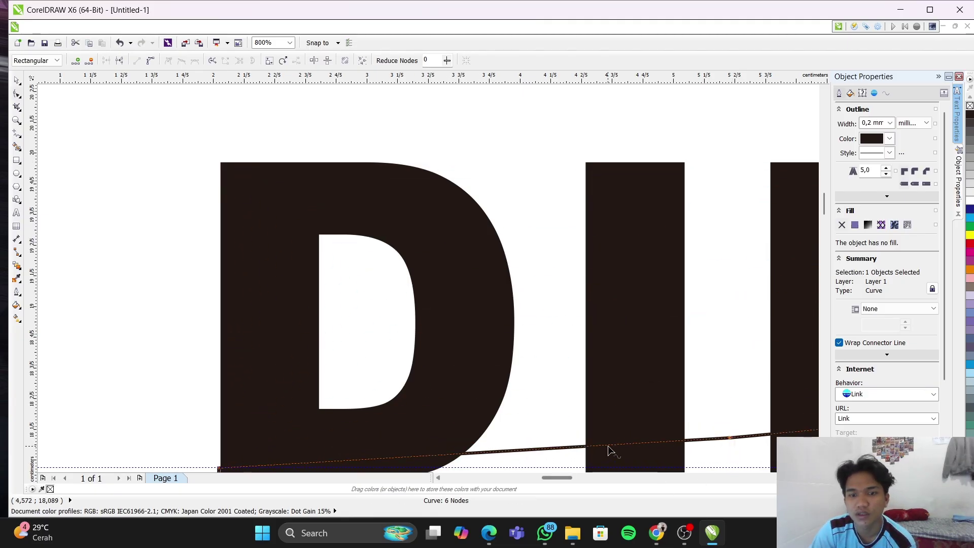
scroll(693, 422, down, 2)
scroll(693, 429, down, 2)
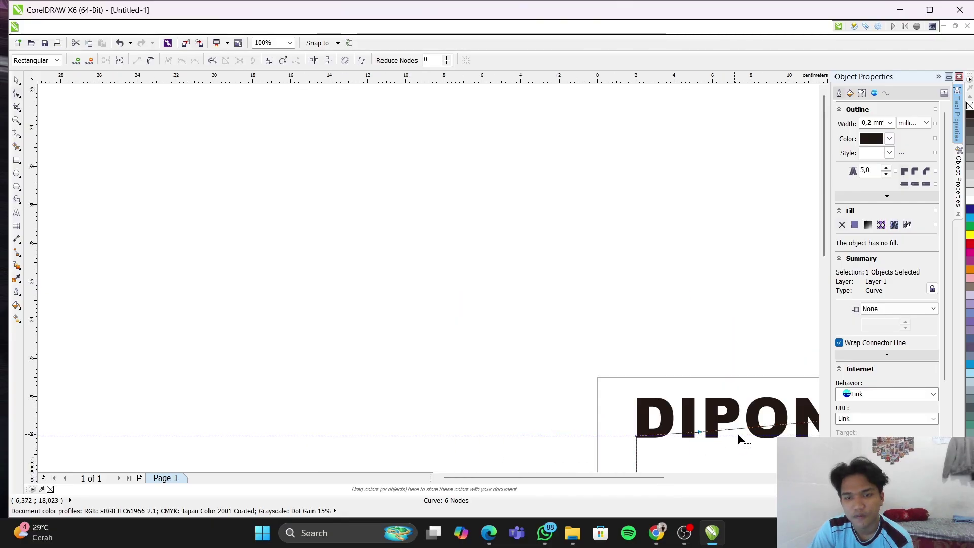
drag(629, 478, 691, 482)
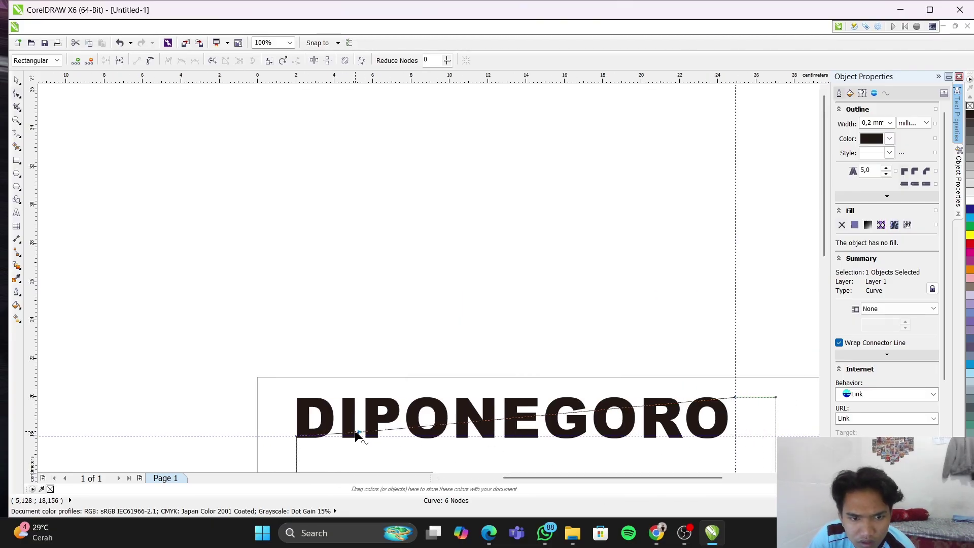
drag(361, 430, 735, 436)
Align the moved corner node exactly with the guideline intersection at about X 24.9, Y 17.95 cm and deselect it
scroll(735, 437, up, 4)
scroll(592, 395, up, 2)
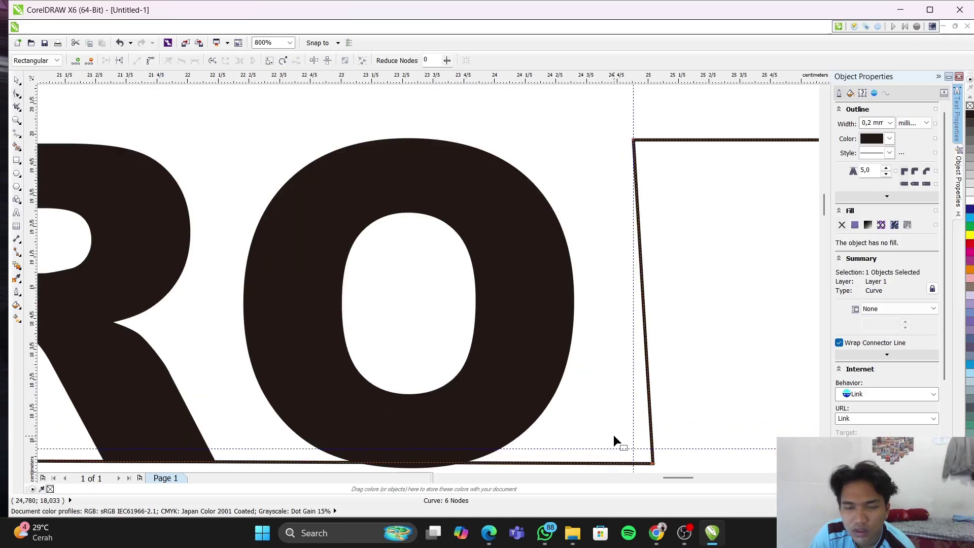
drag(652, 463, 633, 448)
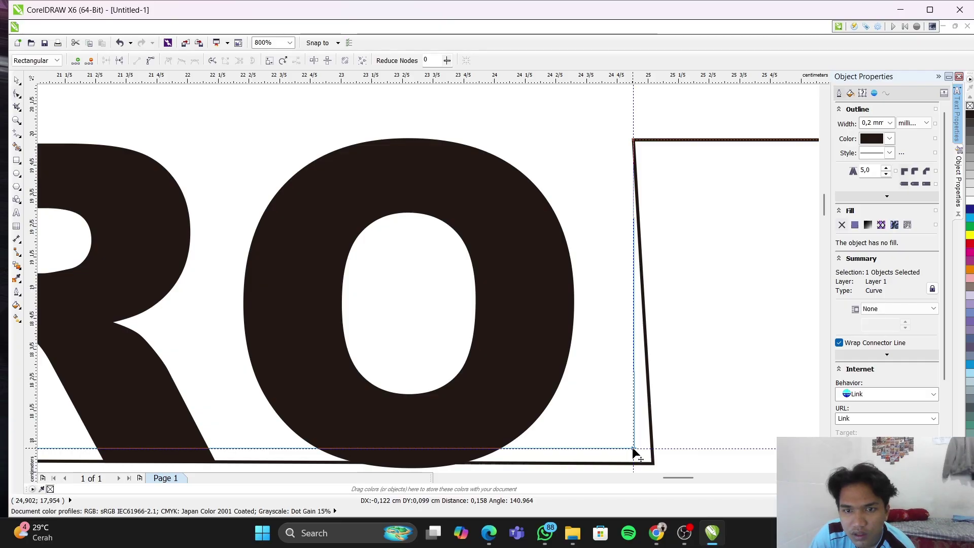
drag(632, 446, 633, 448)
click(675, 390)
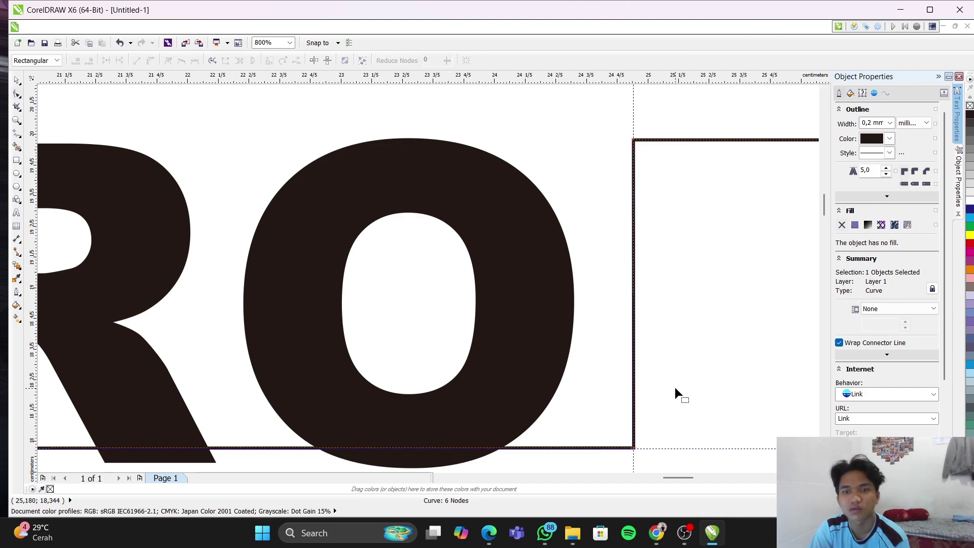
mouse_move(690, 478)
mouse_down()
mouse_move(626, 478)
mouse_move(695, 478)
mouse_up()
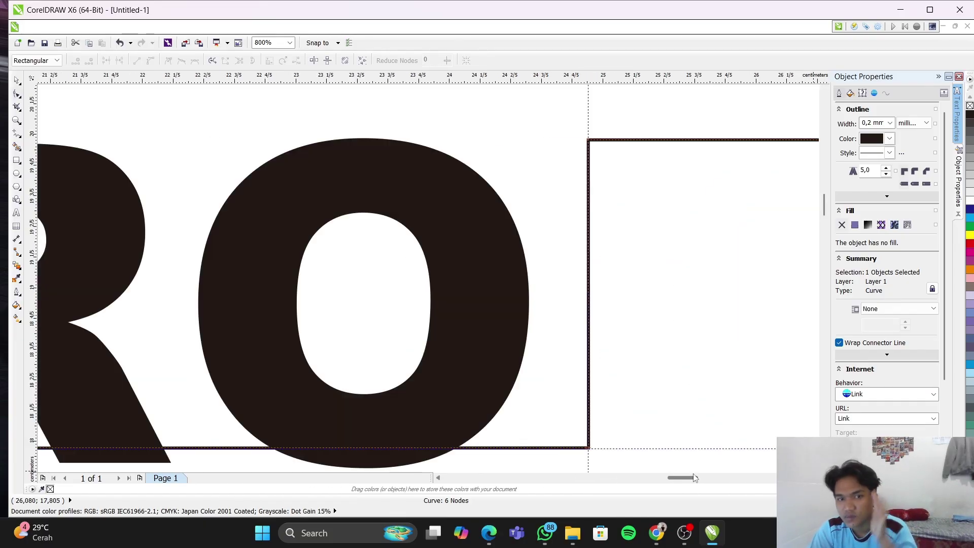
scroll(715, 346, down, 3)
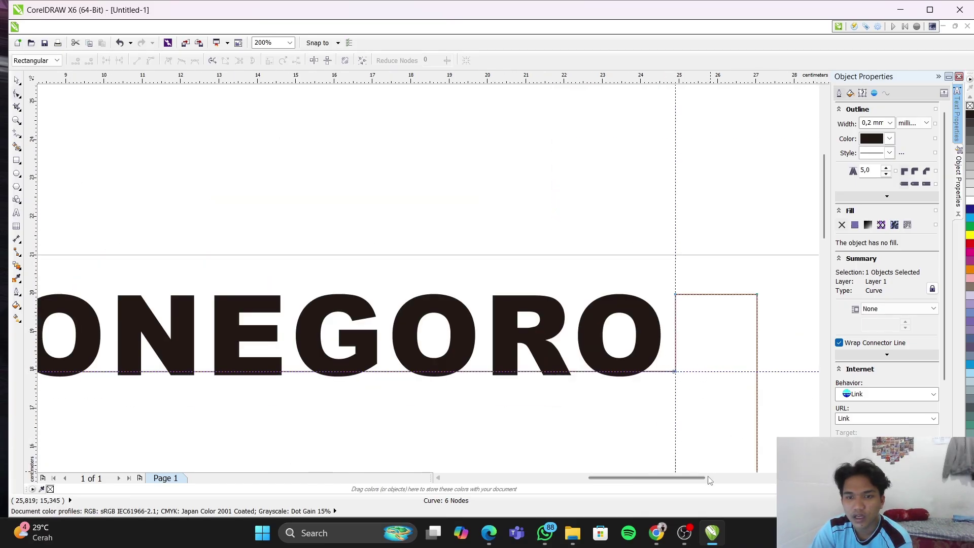
drag(693, 478, 713, 478)
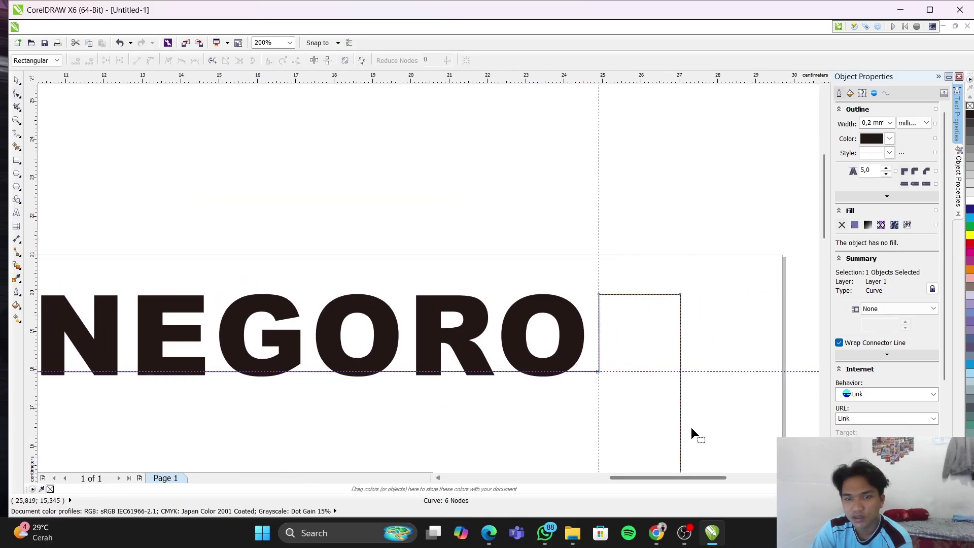
scroll(689, 425, down, 2)
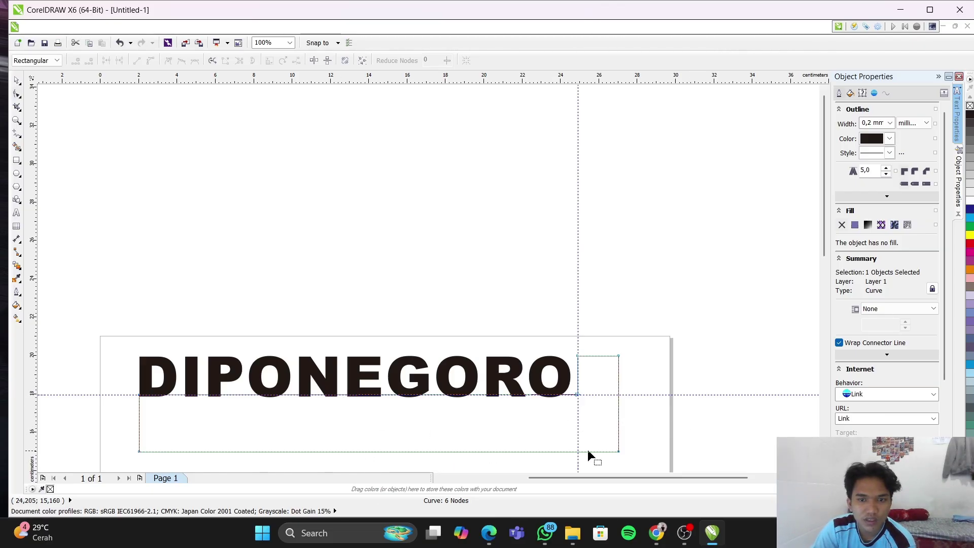
click(438, 451)
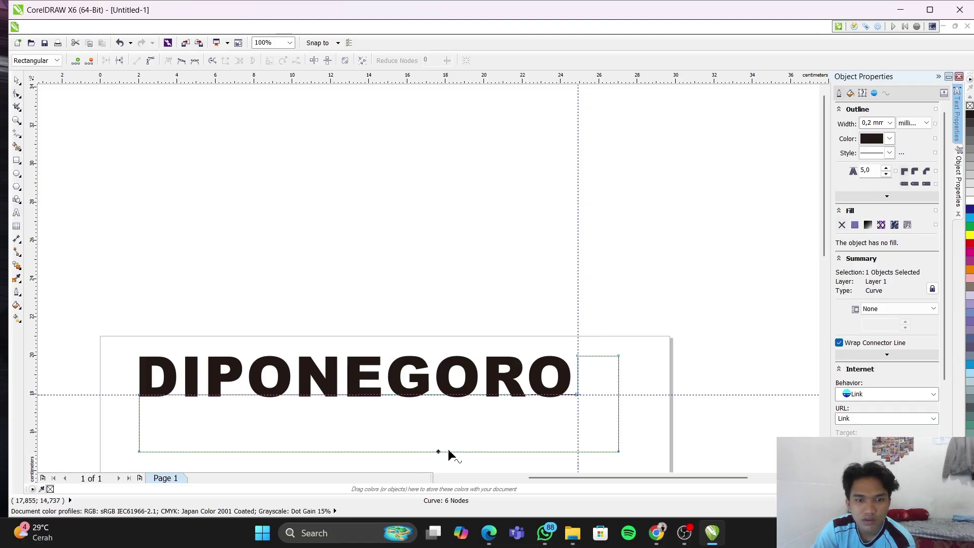
click(443, 447)
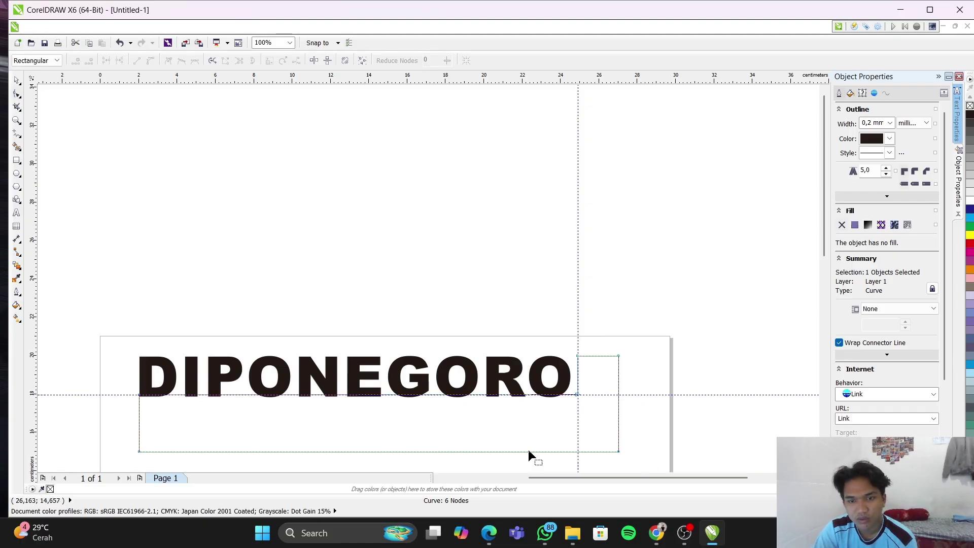
Try scaling the L-shaped outline vertically from its lower edge to about 3.35 cm high, and undo the scaling
click(17, 79)
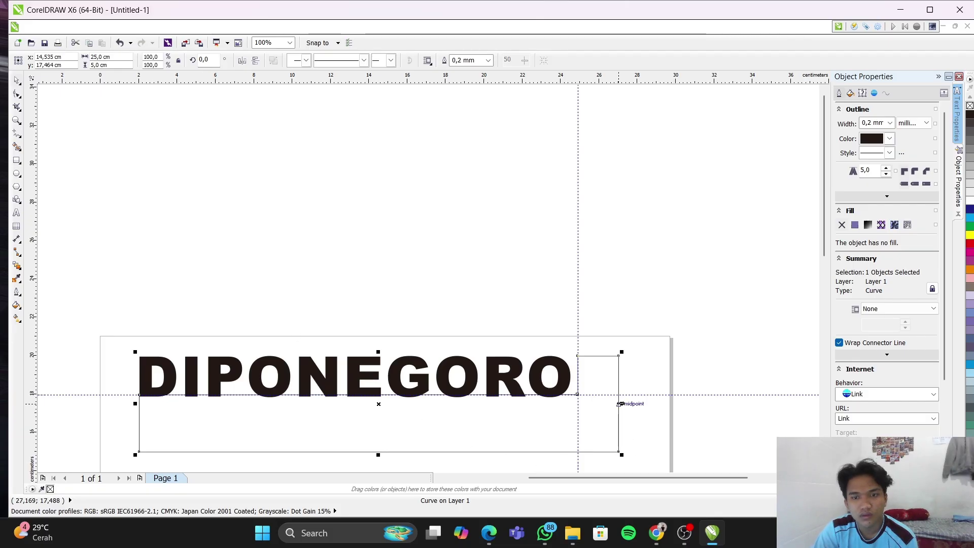
drag(379, 455, 378, 422)
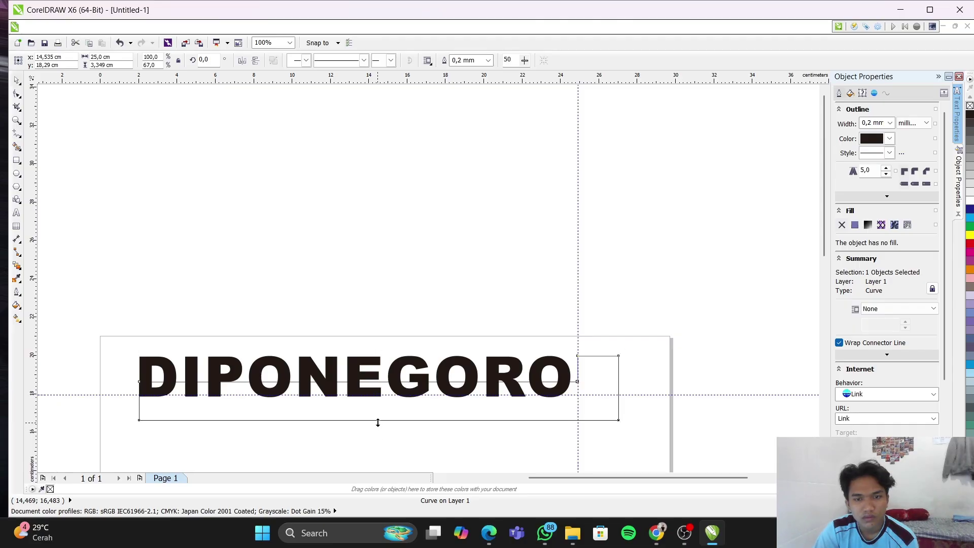
drag(378, 423, 374, 454)
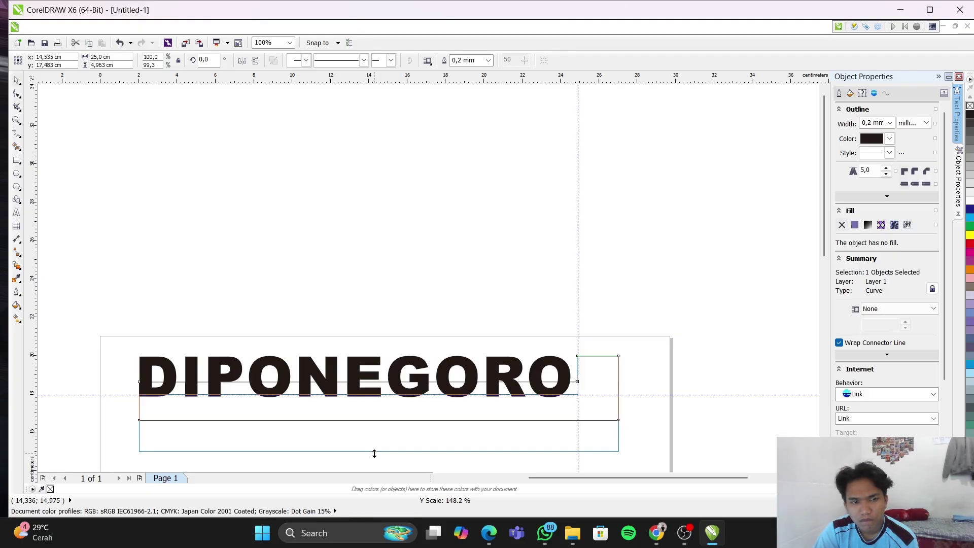
drag(375, 454, 376, 357)
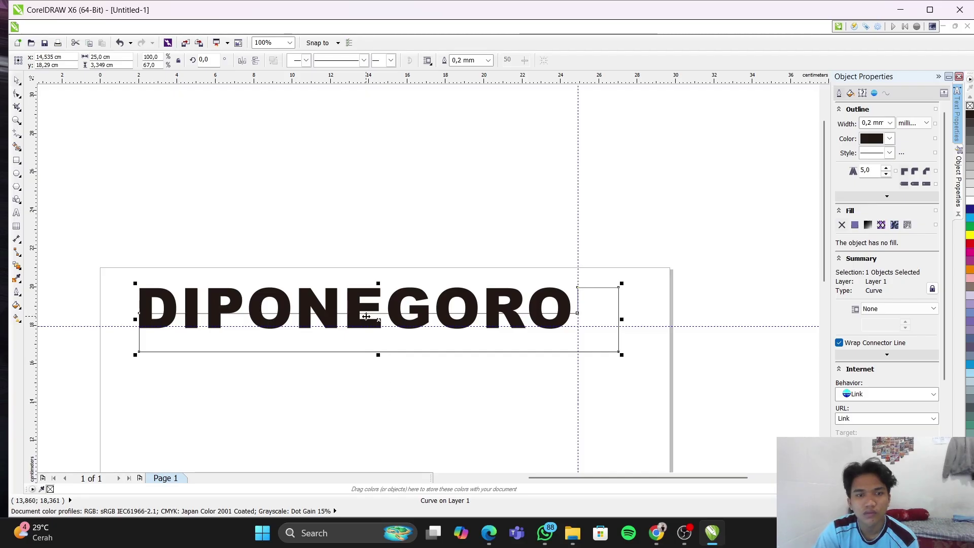
scroll(376, 329, up, 2)
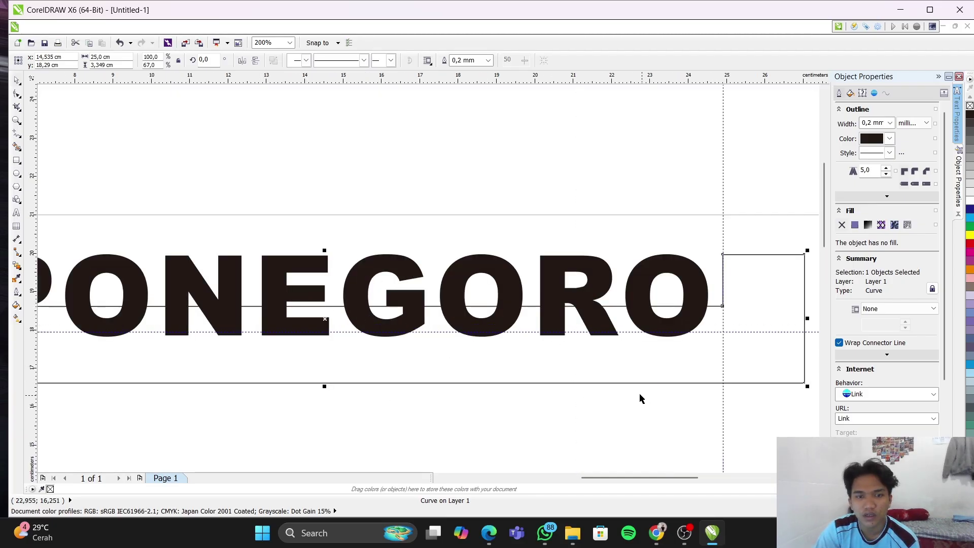
key(ctrl+z)
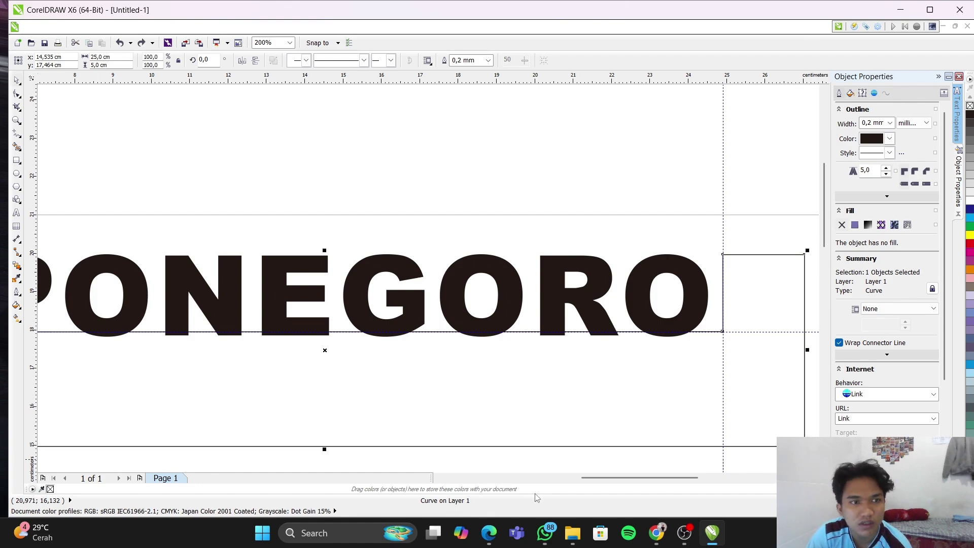
drag(630, 481, 671, 471)
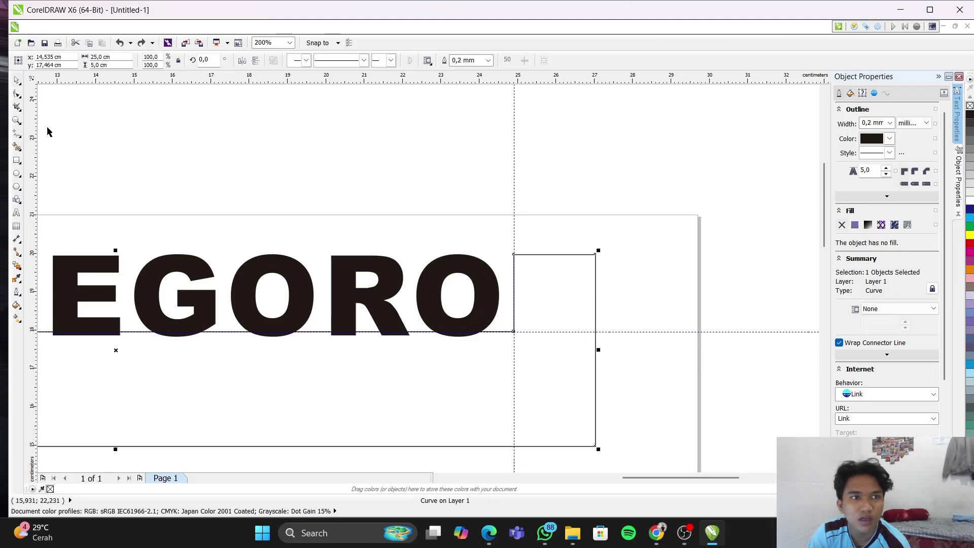
Add a node on the outline's outer vertical edge at about Y 17.4 cm and pull it outward to form an arrow point at about X 30.1 cm
click(17, 95)
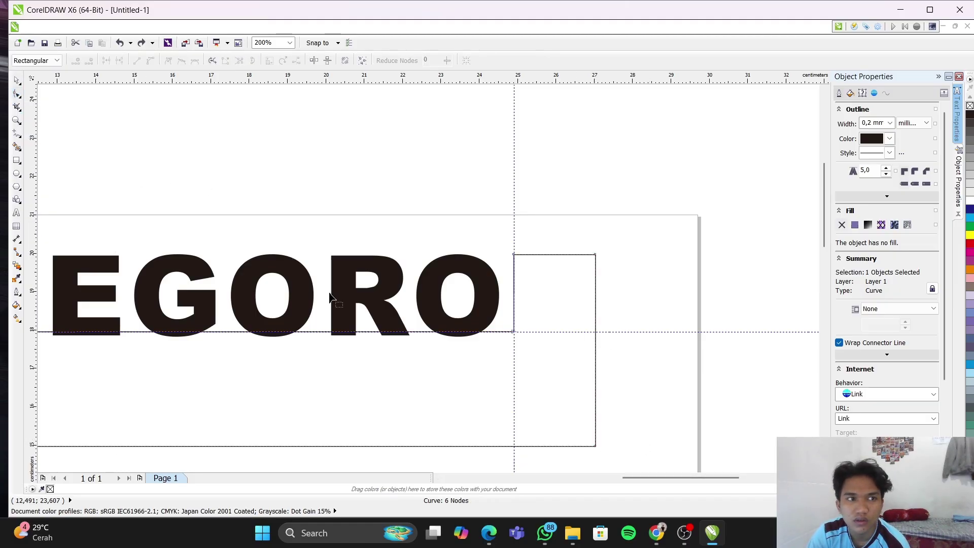
click(596, 354)
right_click(596, 355)
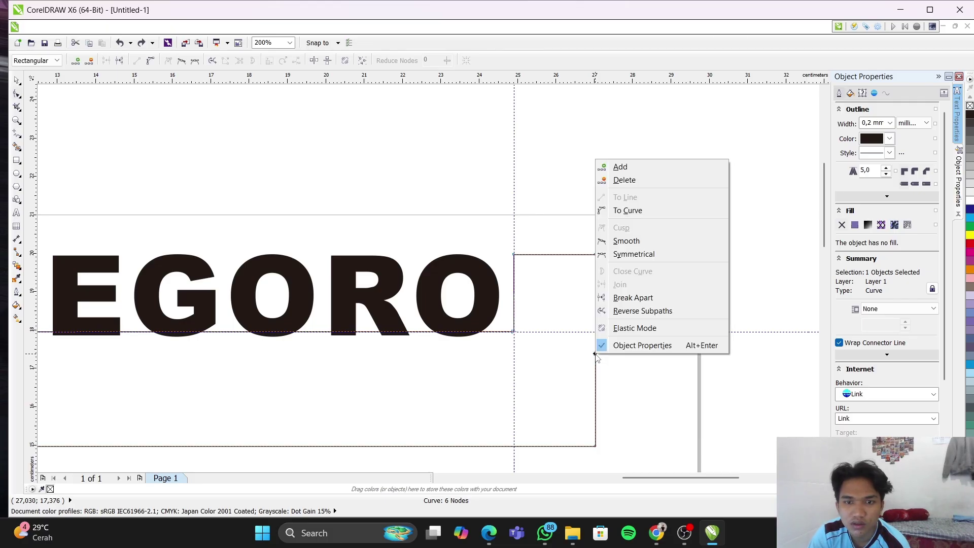
click(621, 167)
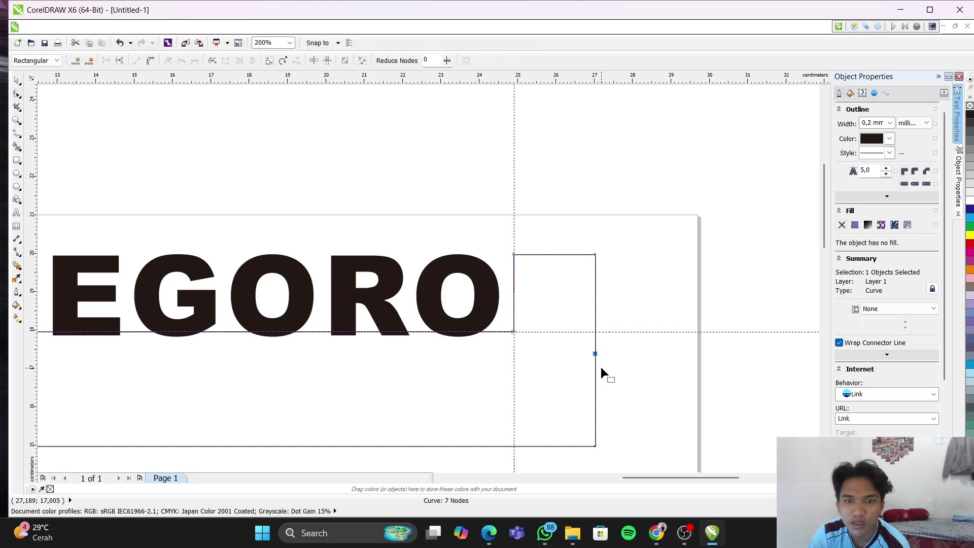
drag(595, 355, 715, 356)
click(618, 371)
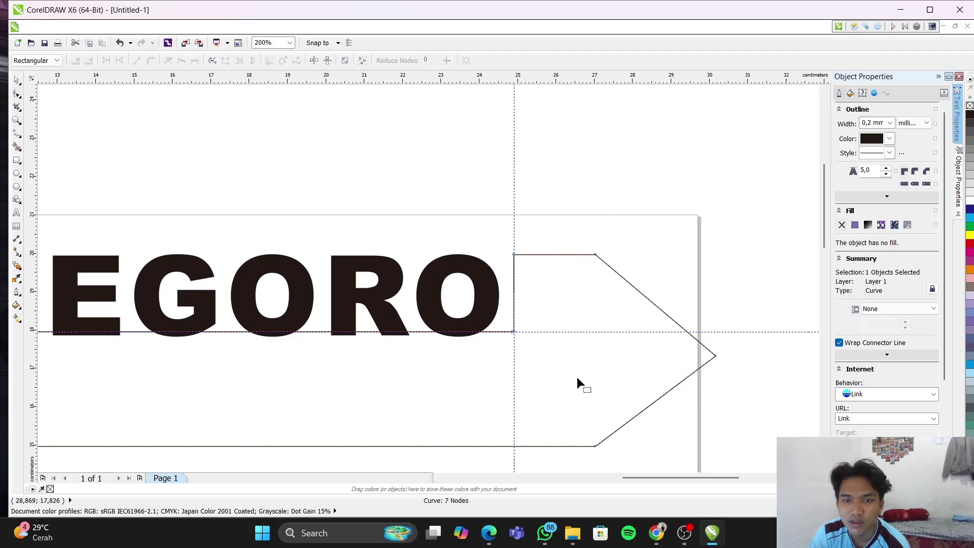
Try moving the arrow-shaped outline sideways, and restore its position under the lettering
drag(634, 477, 559, 485)
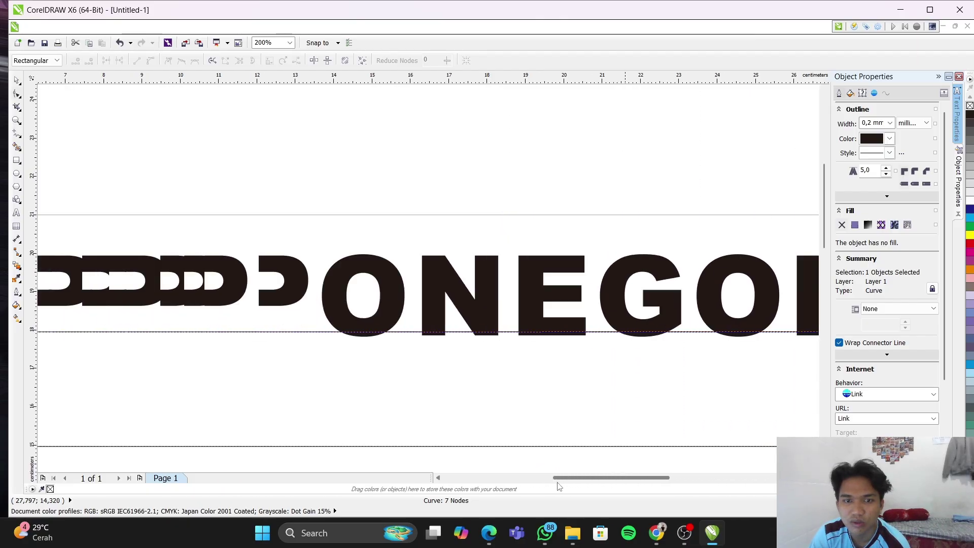
click(17, 82)
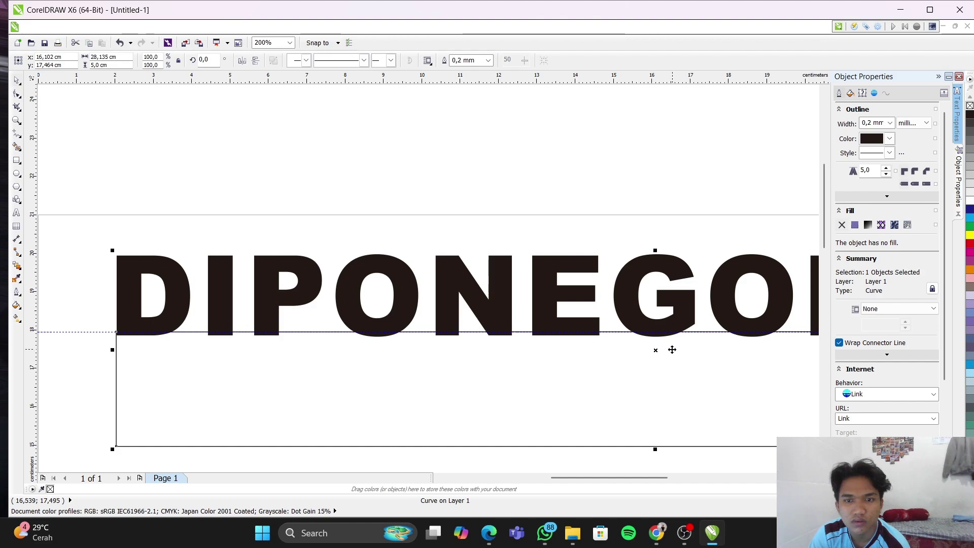
drag(652, 350, 522, 356)
scroll(611, 354, up, 3)
scroll(611, 354, down, 6)
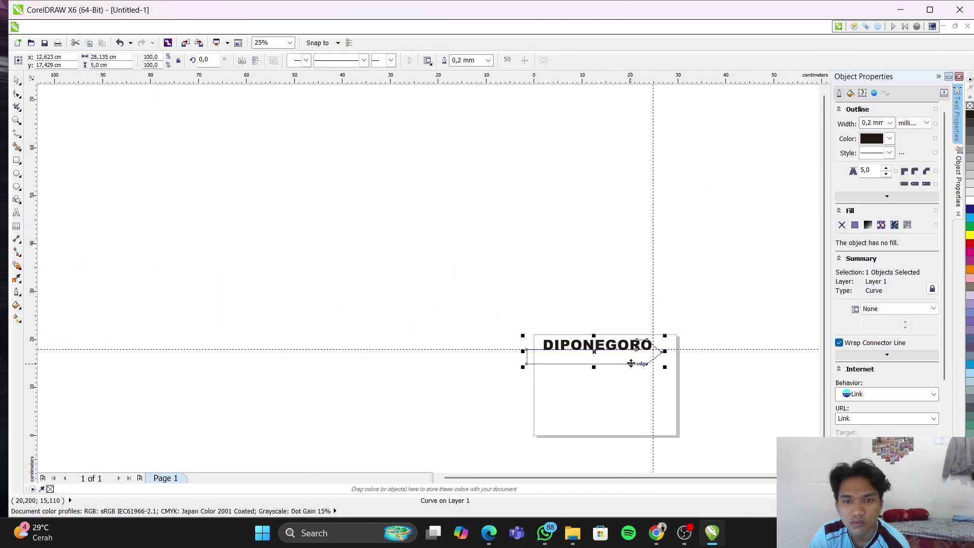
scroll(631, 363, up, 2)
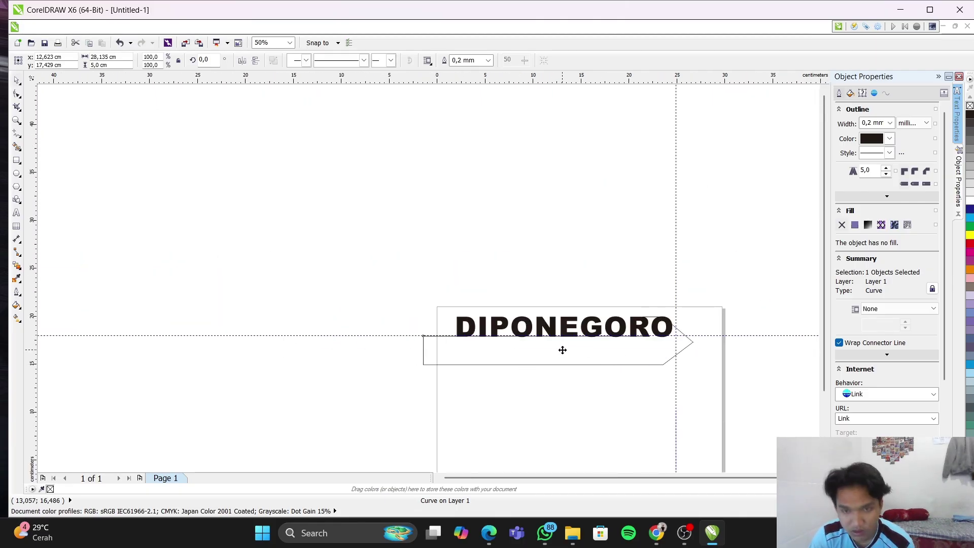
drag(563, 350, 595, 350)
click(449, 314)
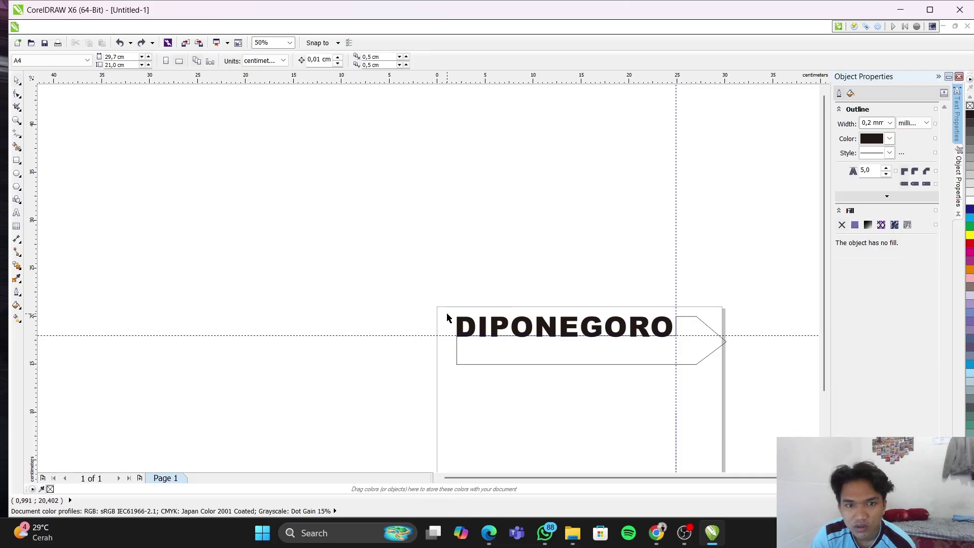
Select the lettering and arrow-shaped outline together, nudge them left to a centre of about X 14.88 cm, and deselect them
drag(447, 317, 744, 397)
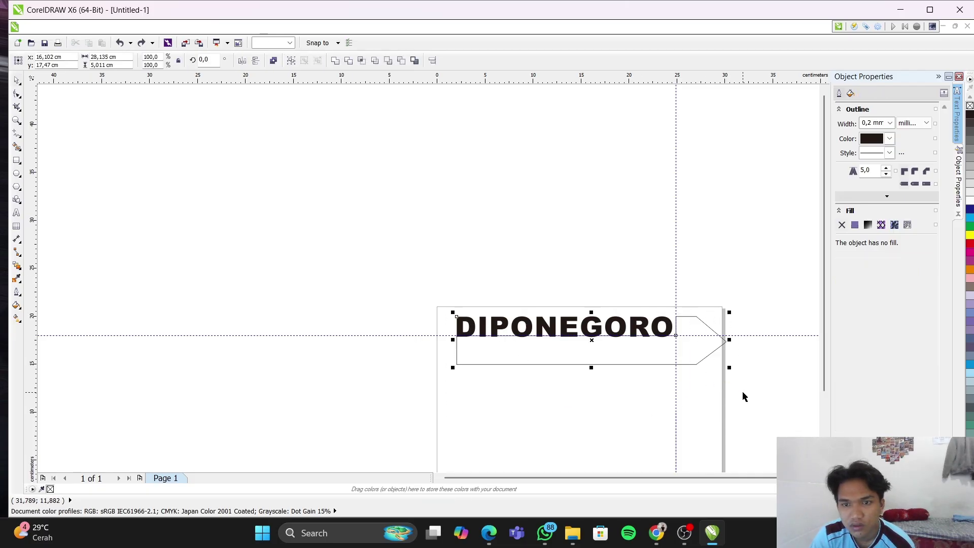
key(l)
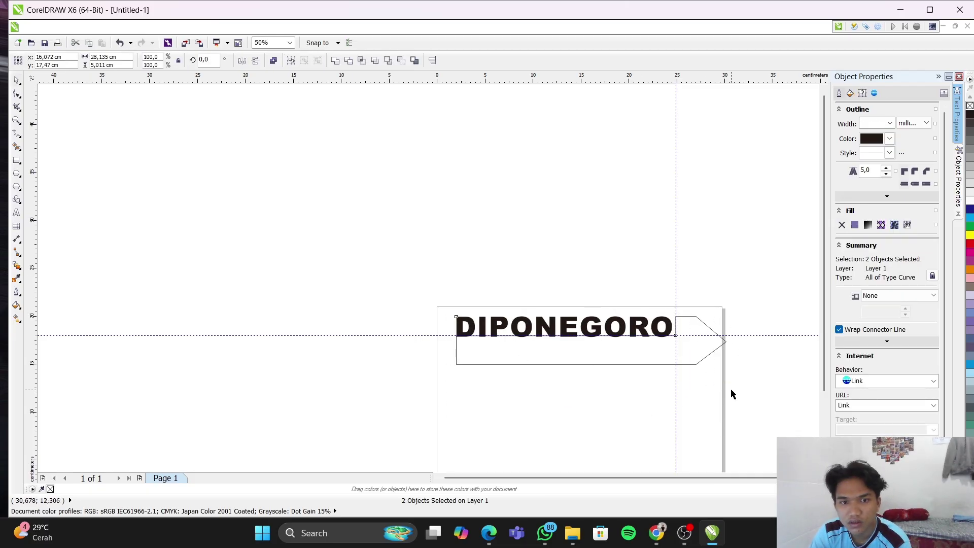
key(Left)
key(Left)
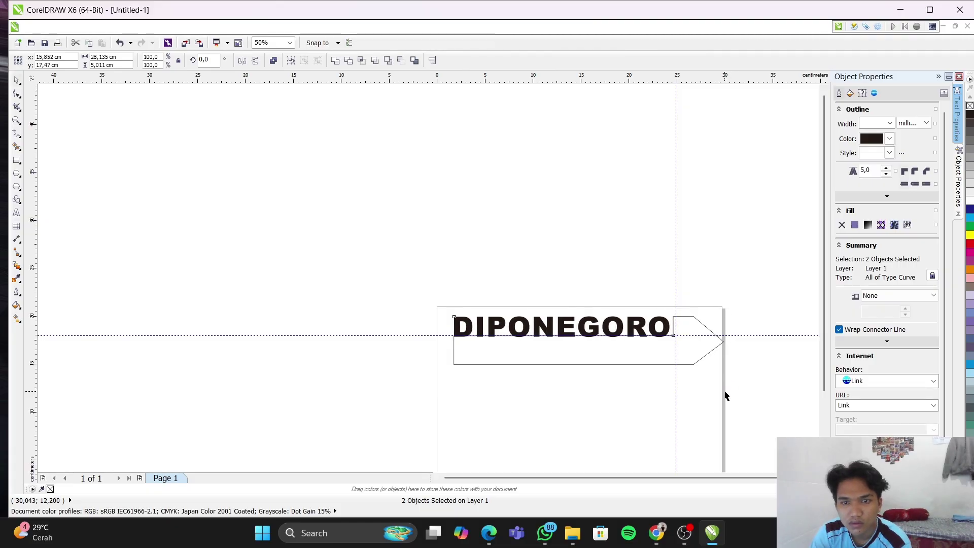
key(Left)
key(Left)
key(Left)
key(Left)
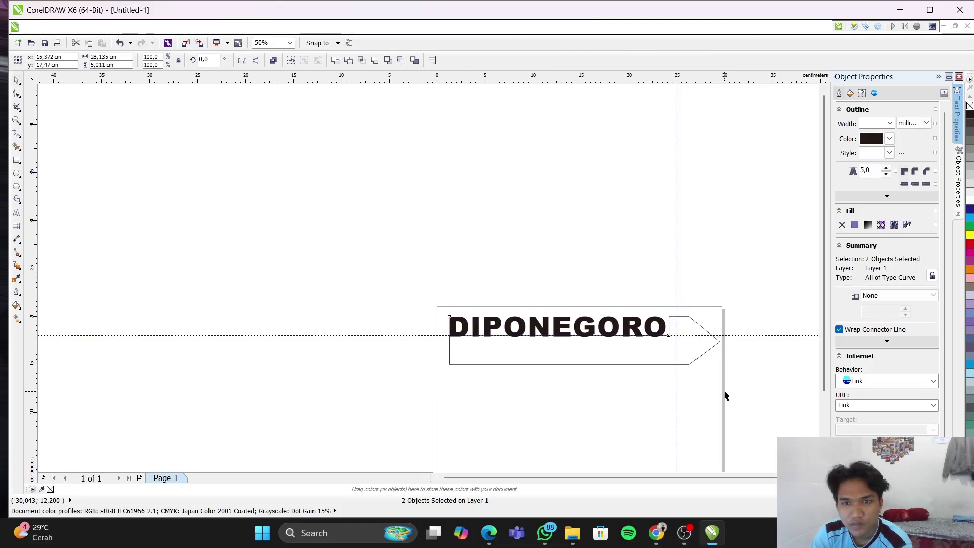
key(Left)
key(Left)
key(Left)
key(Left)
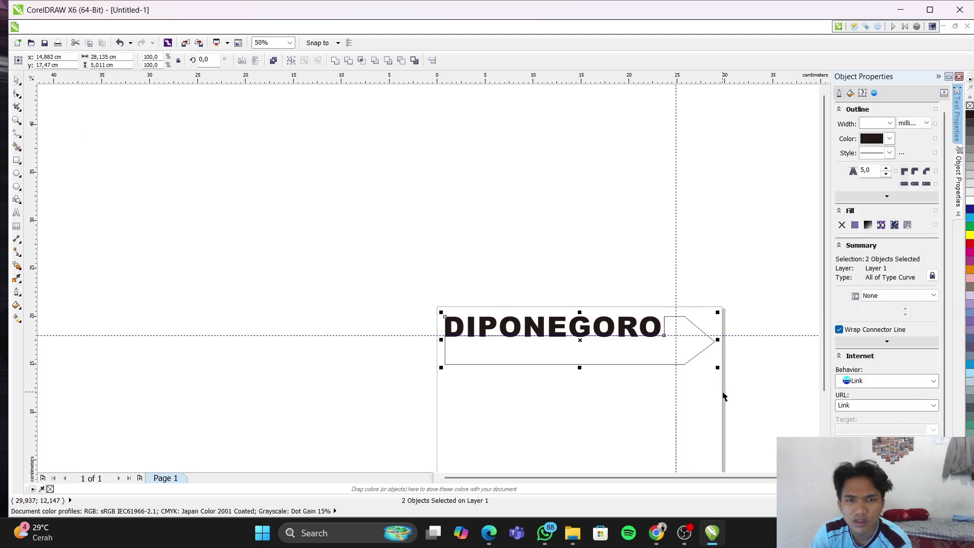
click(569, 397)
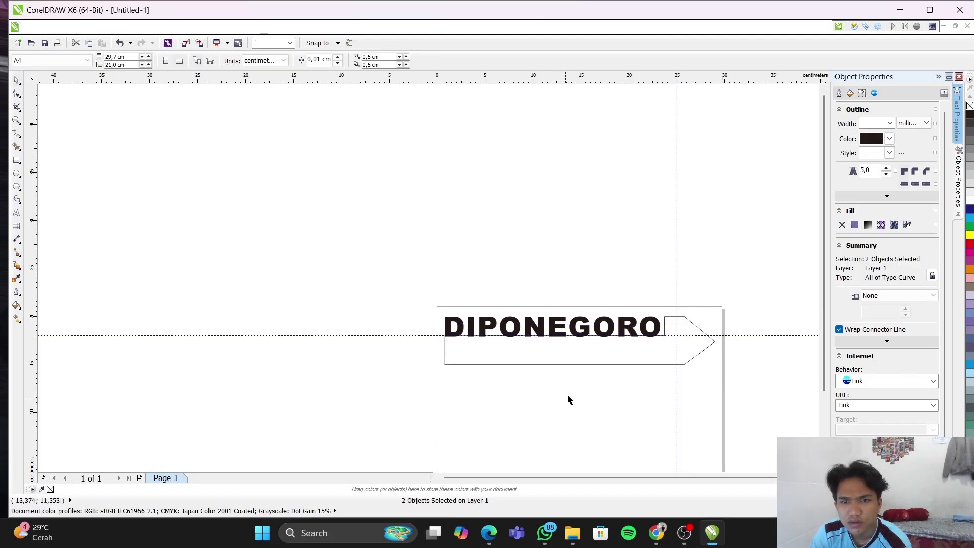
Try scaling the arrow-shaped outline vertically from its lower edge to about 4.43 cm high, and undo the scaling
click(571, 364)
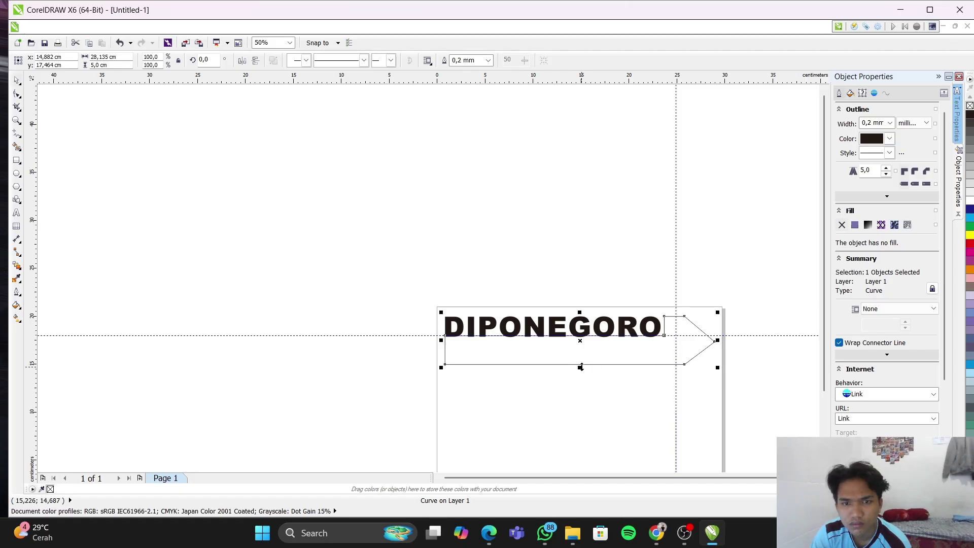
drag(579, 367, 581, 359)
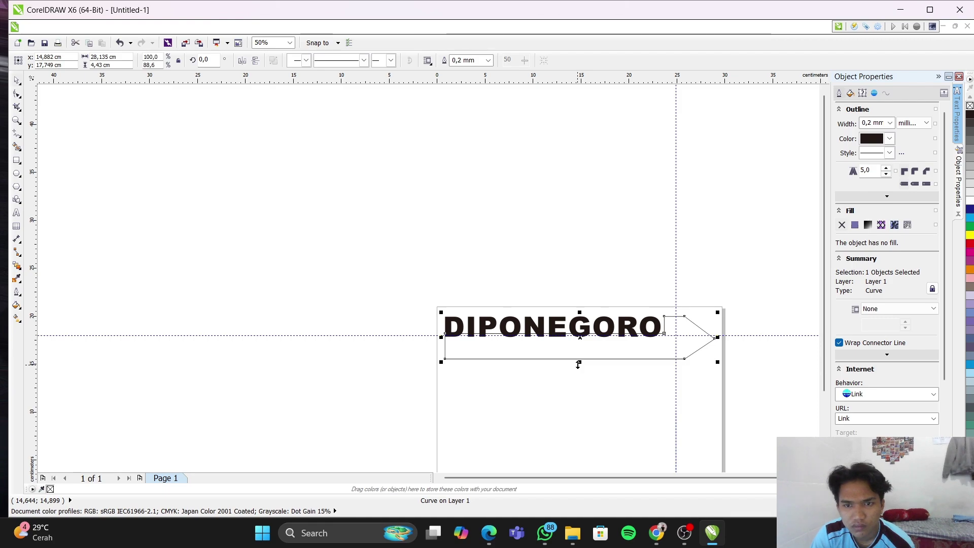
key(ctrl+z)
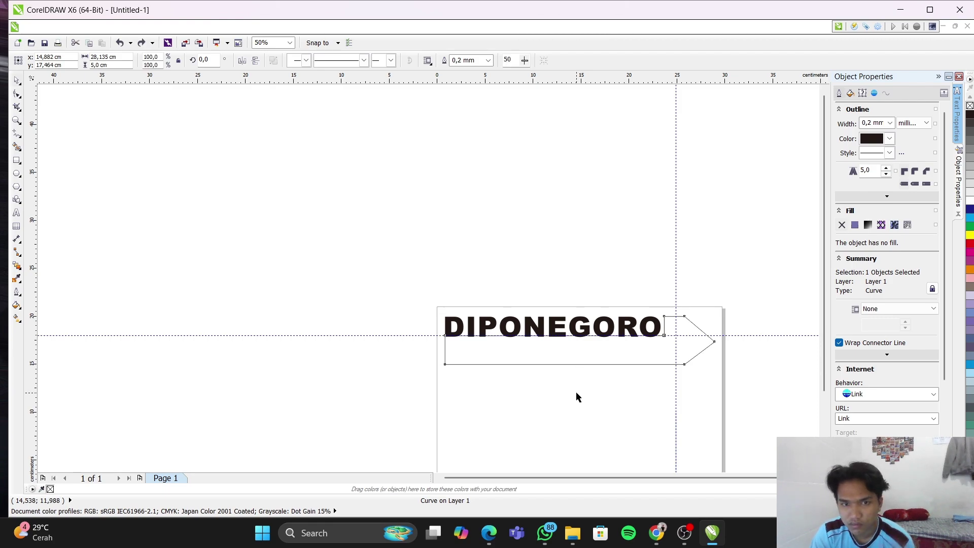
click(578, 394)
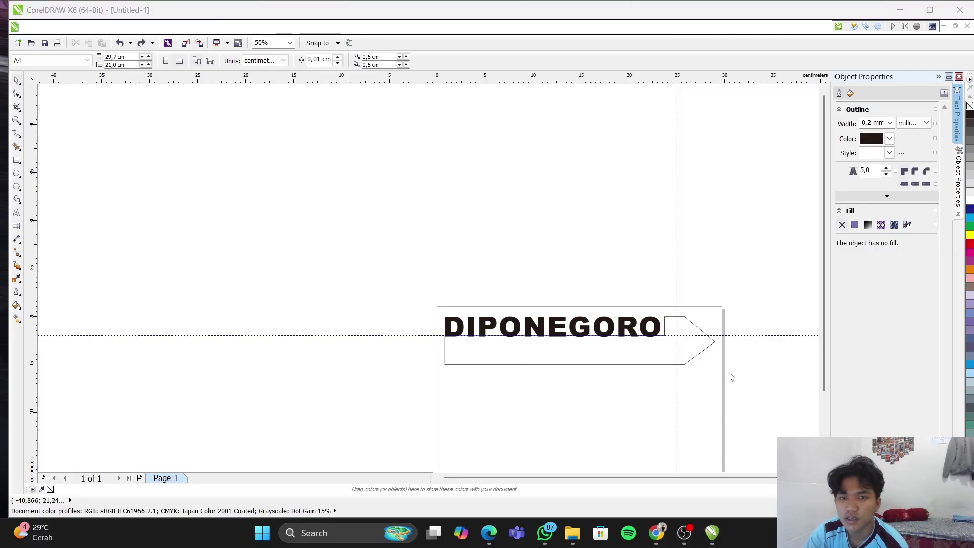
Select both the lettering and the arrow-shaped outline, and set their outline width to Hairline and outline colour to red
click(439, 311)
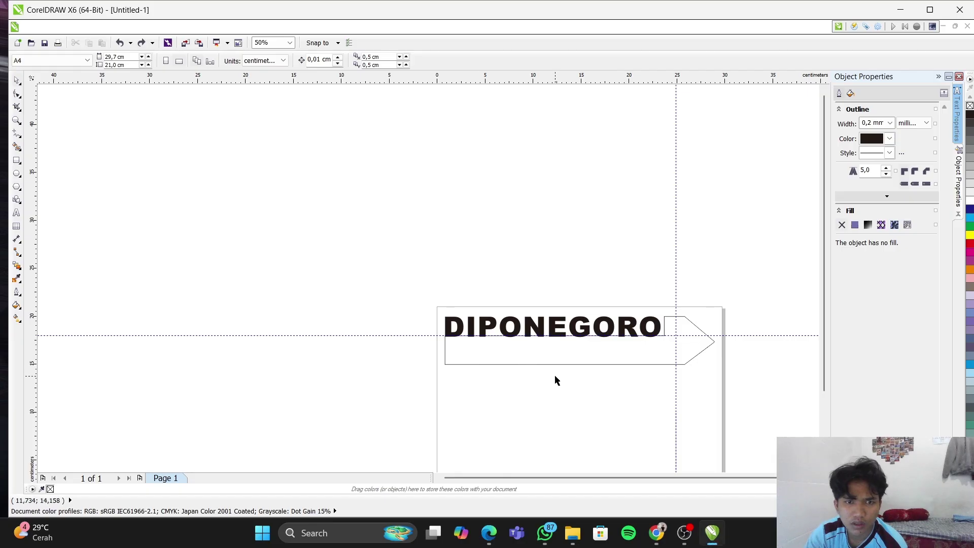
drag(439, 313, 716, 410)
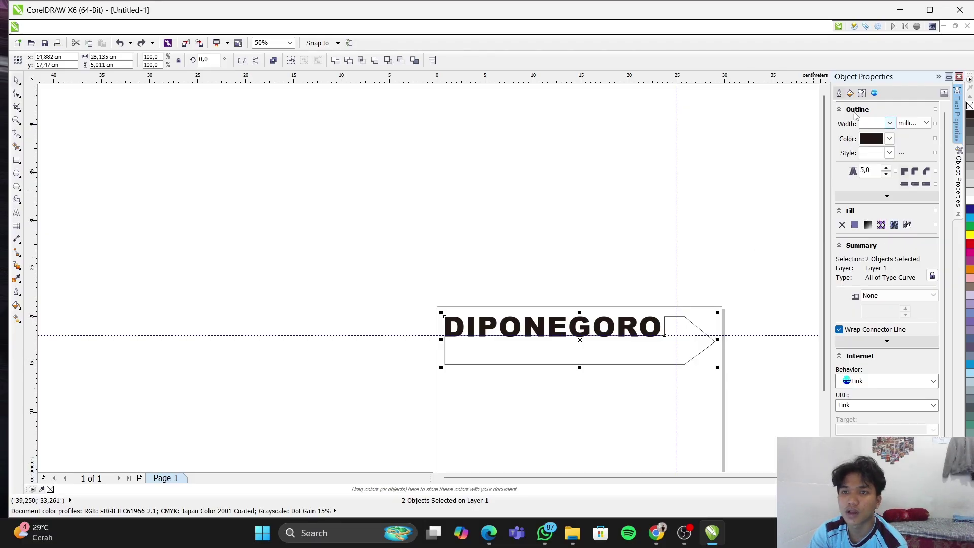
click(891, 124)
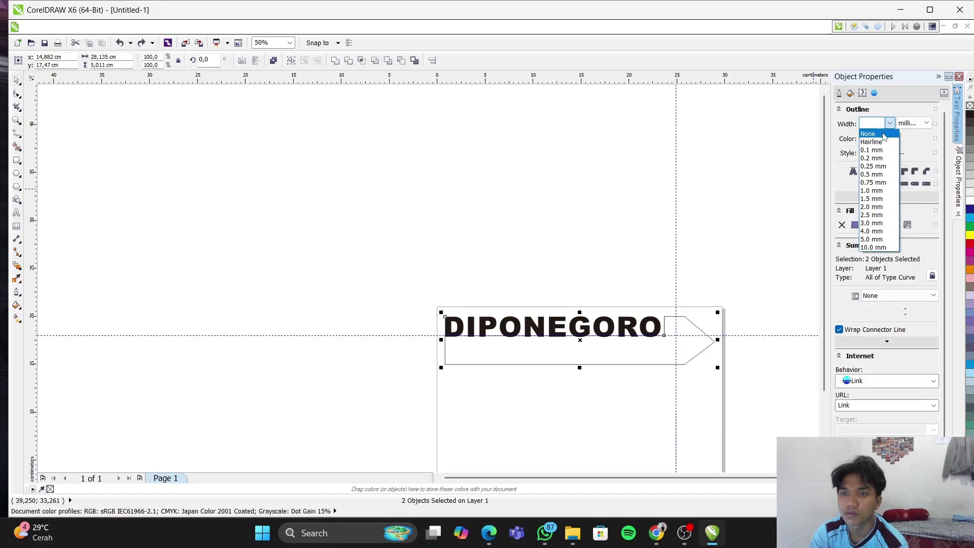
click(881, 143)
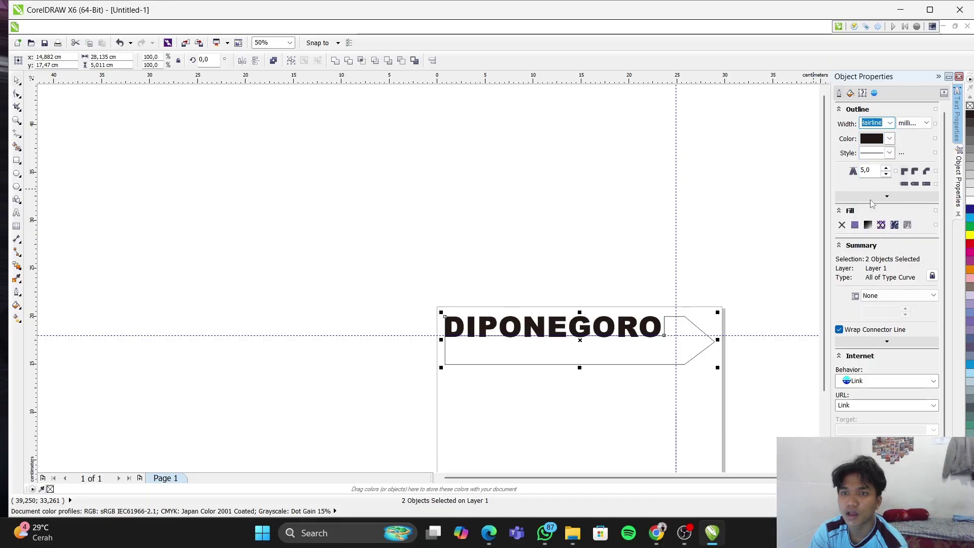
click(890, 140)
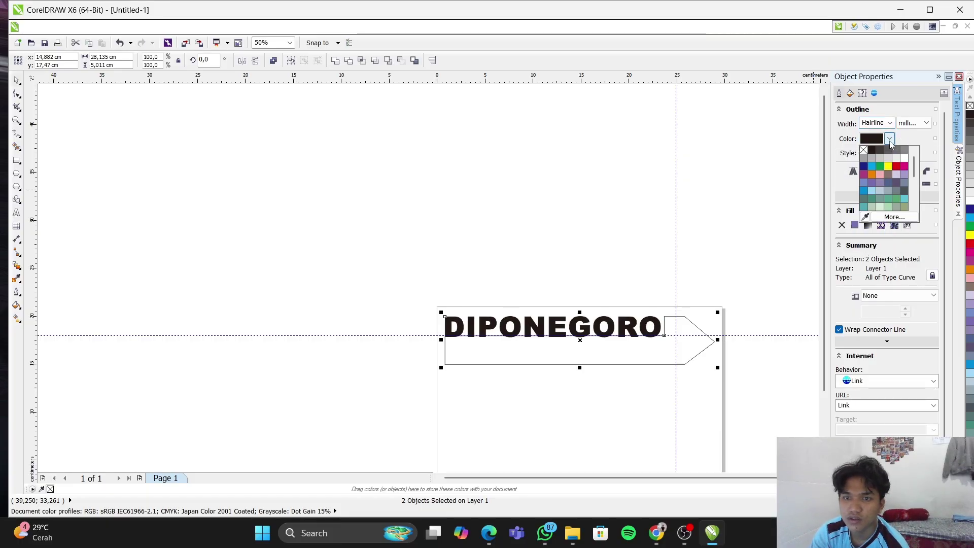
click(893, 171)
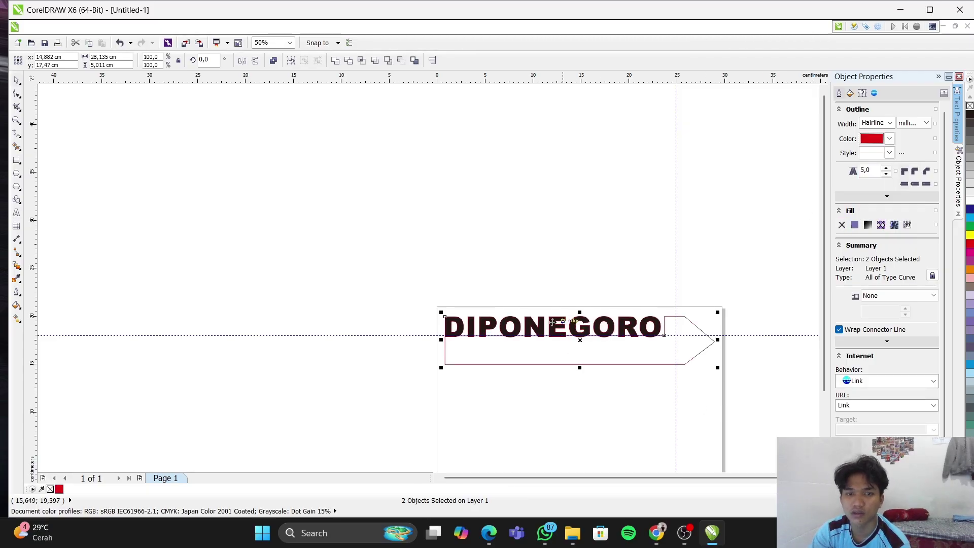
Examine the red hairline outlines around the letters and the arrow shape up close
click(3, 45)
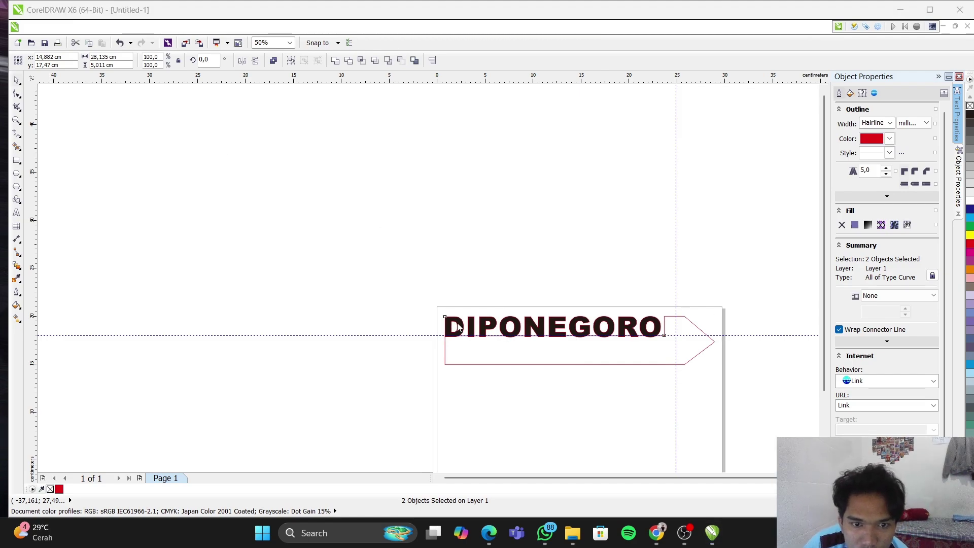
scroll(458, 325, down, 1)
scroll(481, 339, up, 2)
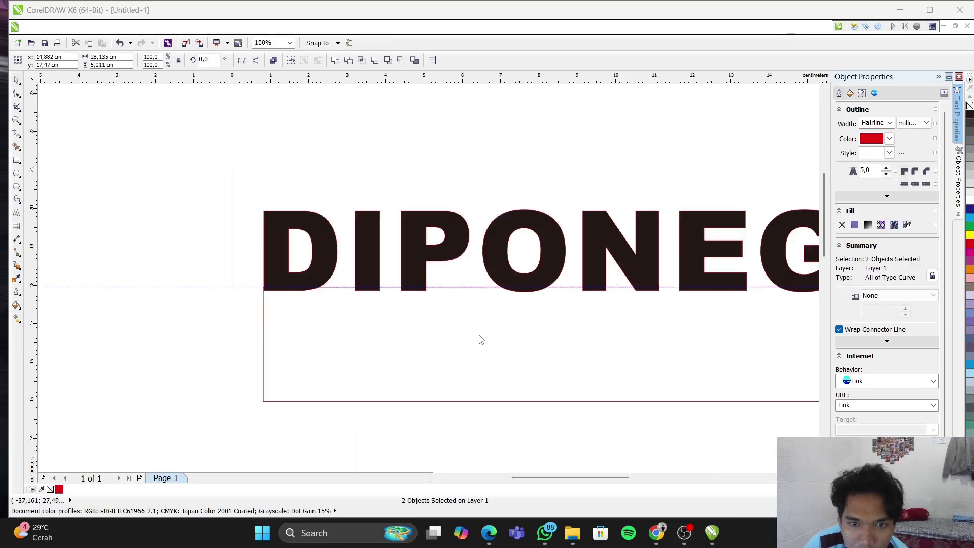
scroll(481, 339, up, 2)
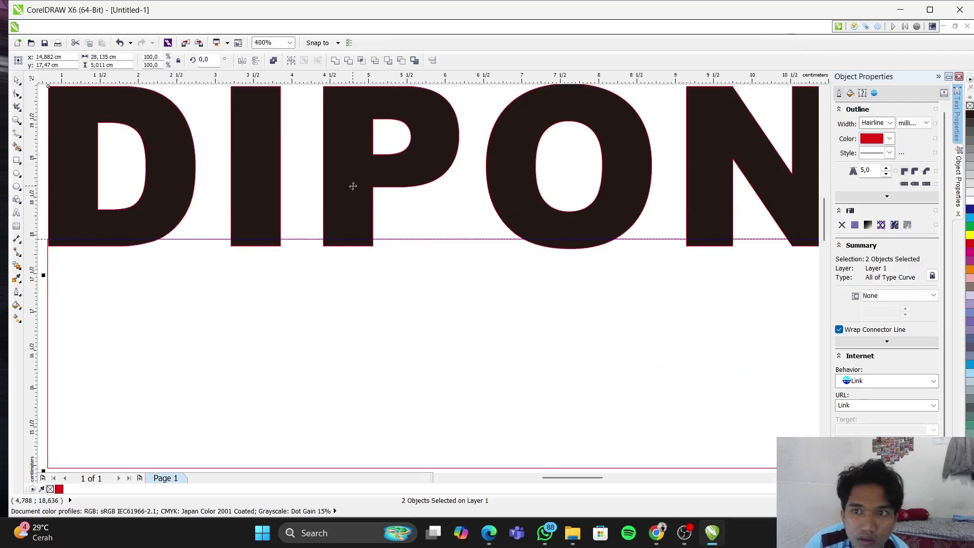
scroll(353, 186, up, 1)
scroll(353, 186, down, 2)
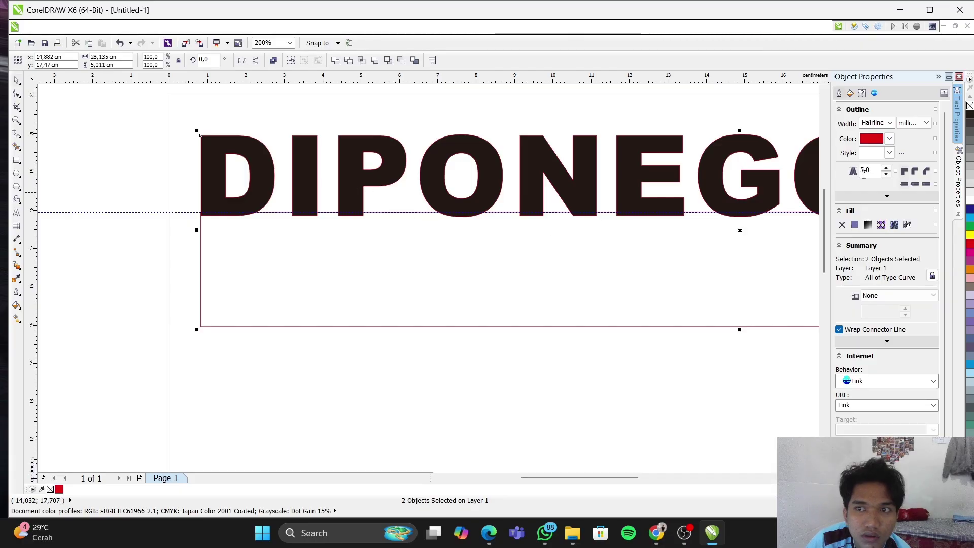
click(428, 181)
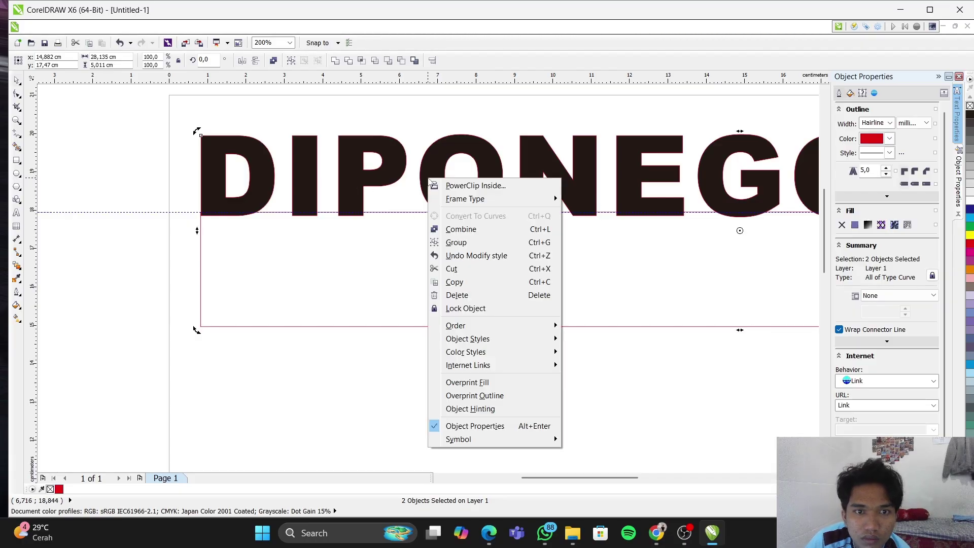
right_click(428, 178)
click(449, 159)
click(201, 164)
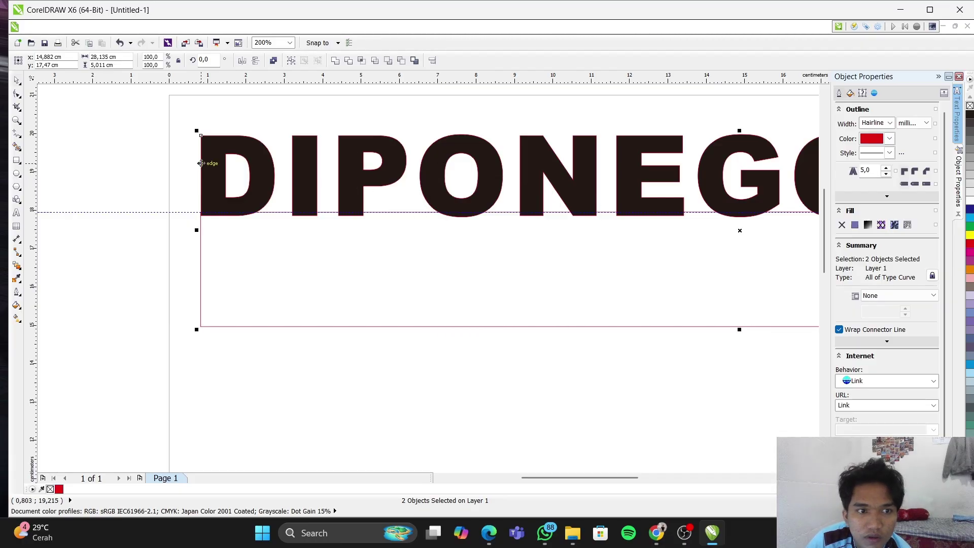
Try removing the fill from the lettering and arrow-shaped outline, and undo the fill removal
click(851, 93)
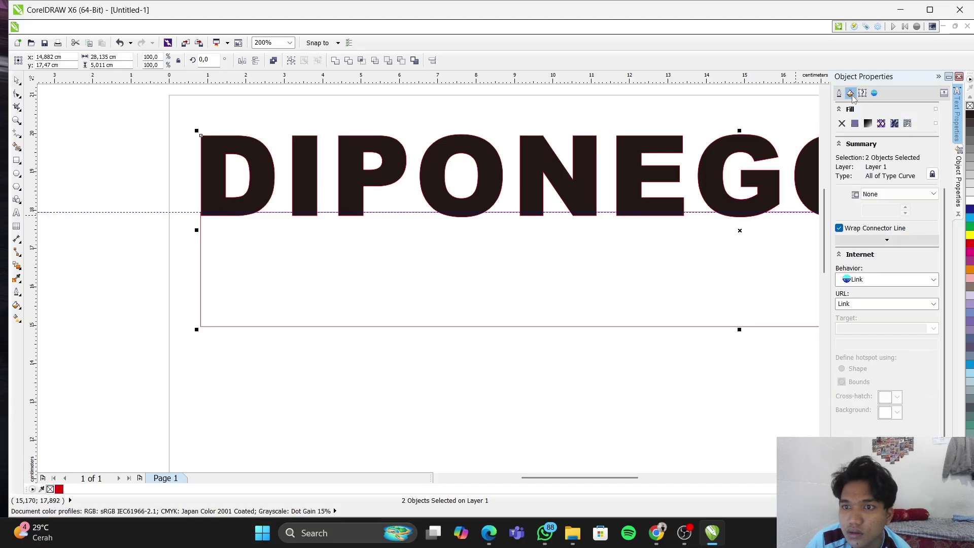
click(842, 123)
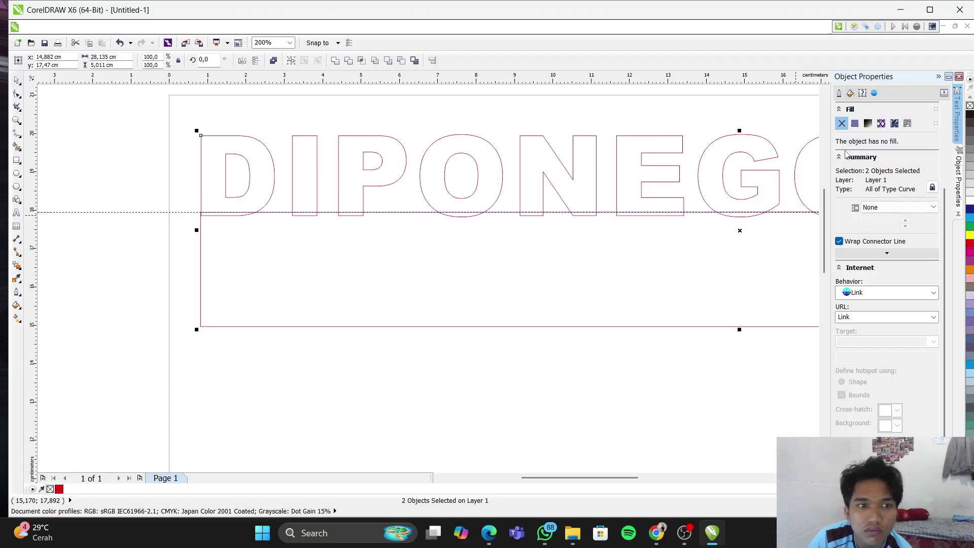
click(839, 109)
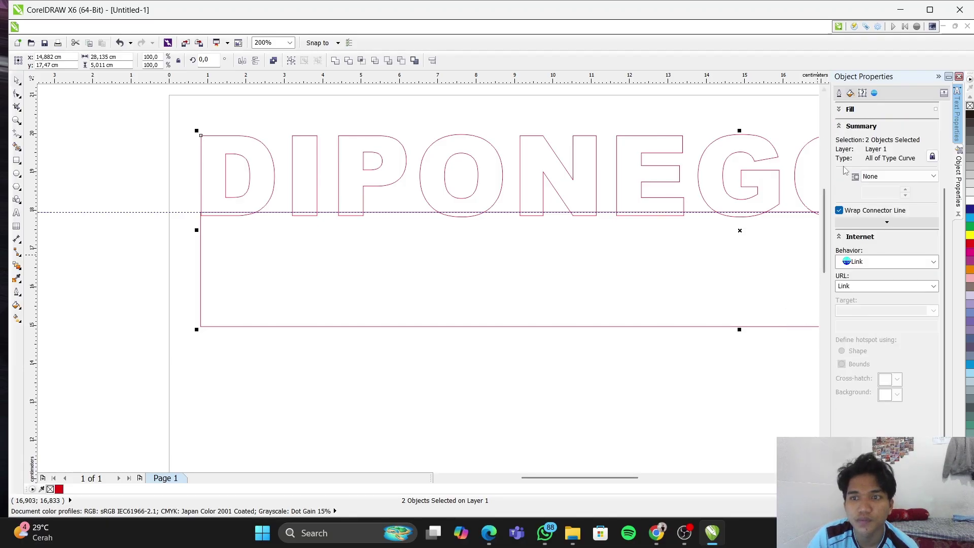
click(840, 110)
key(ctrl+z)
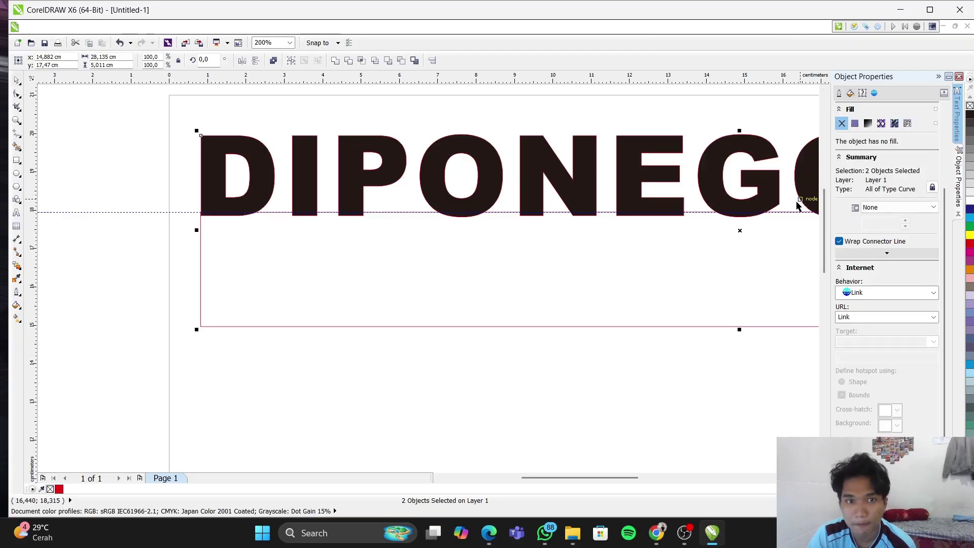
click(839, 93)
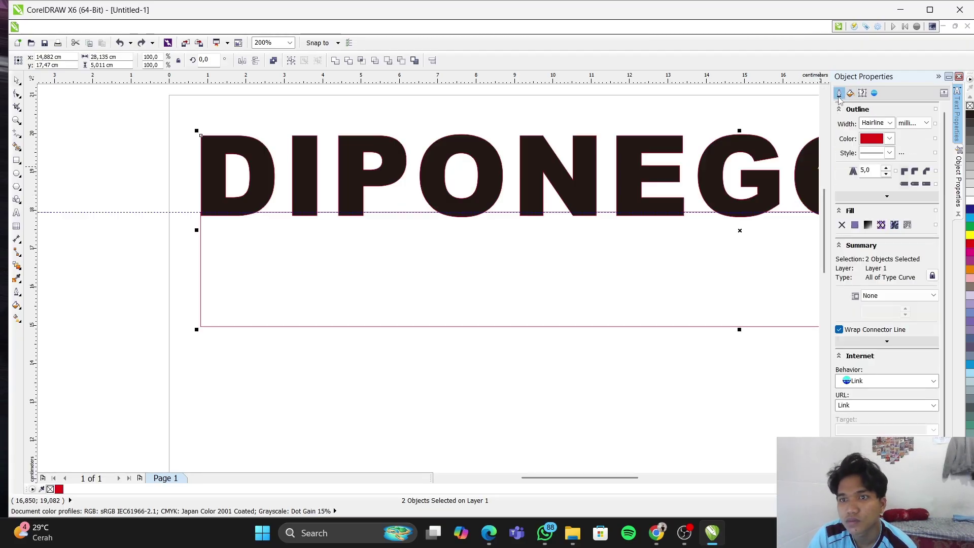
click(711, 244)
click(731, 209)
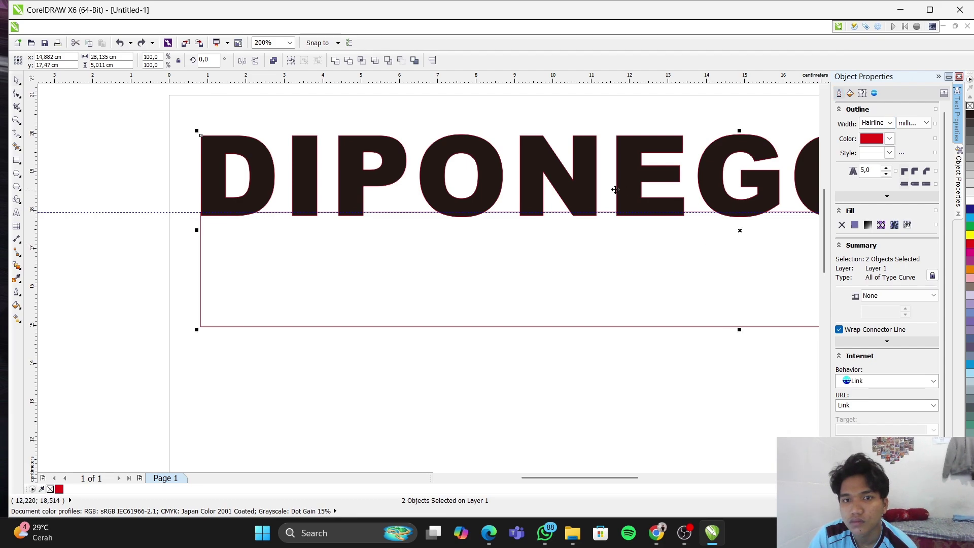
click(593, 165)
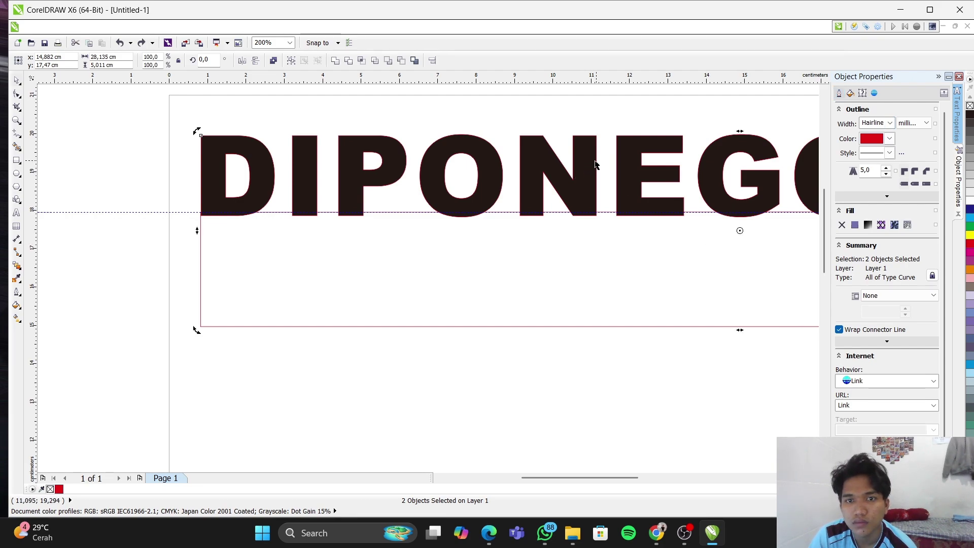
click(2, 204)
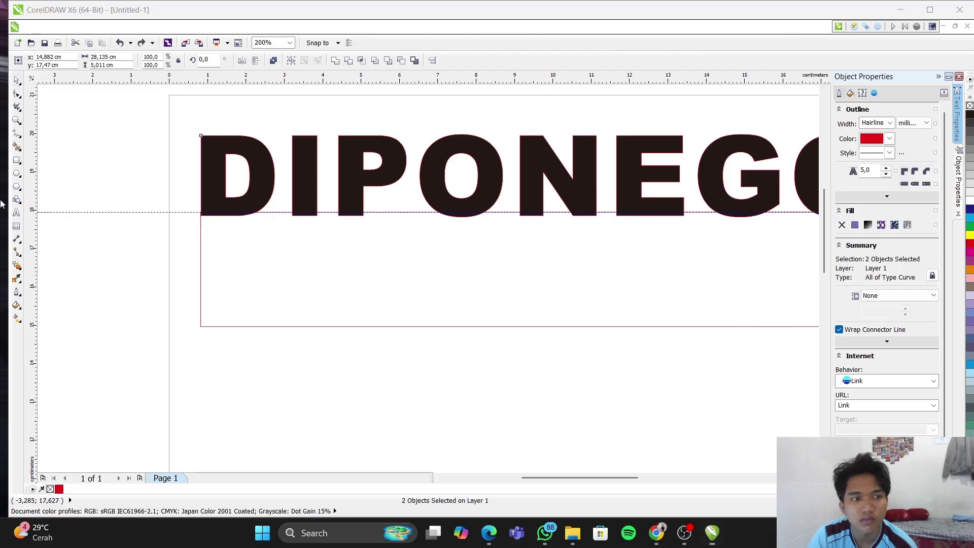
Remove the fill from the DIPONEGORO lettering and the arrow-shaped outline, and weld the two objects into one shape
scroll(45, 239, down, 1)
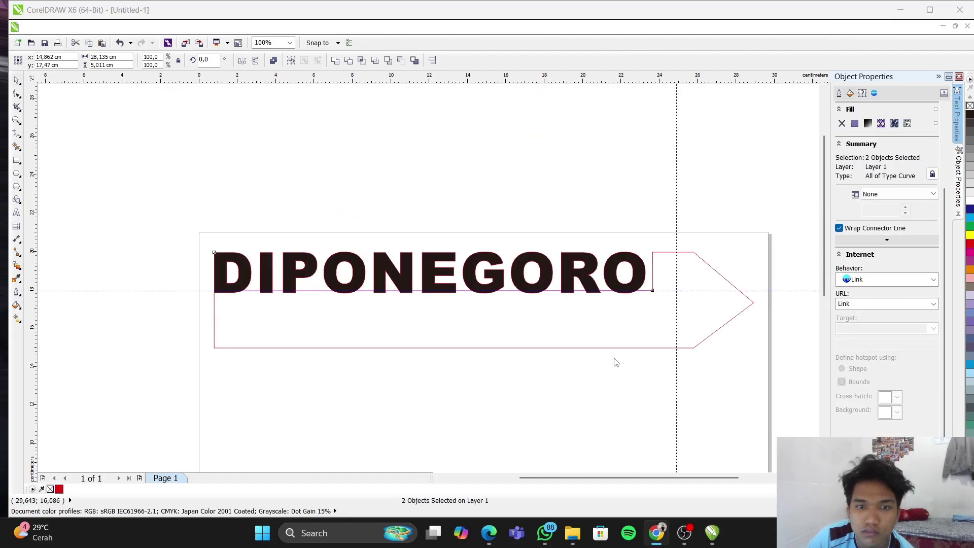
click(840, 123)
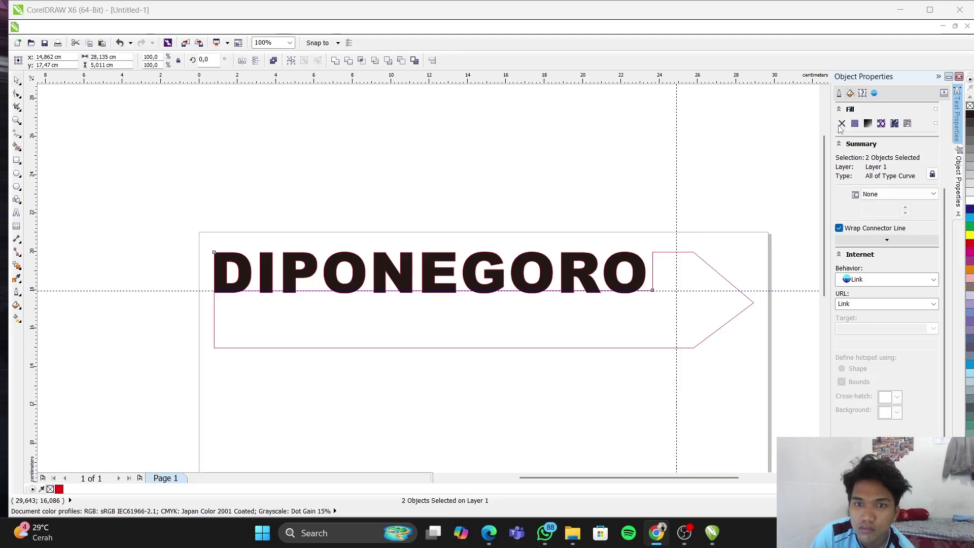
click(842, 123)
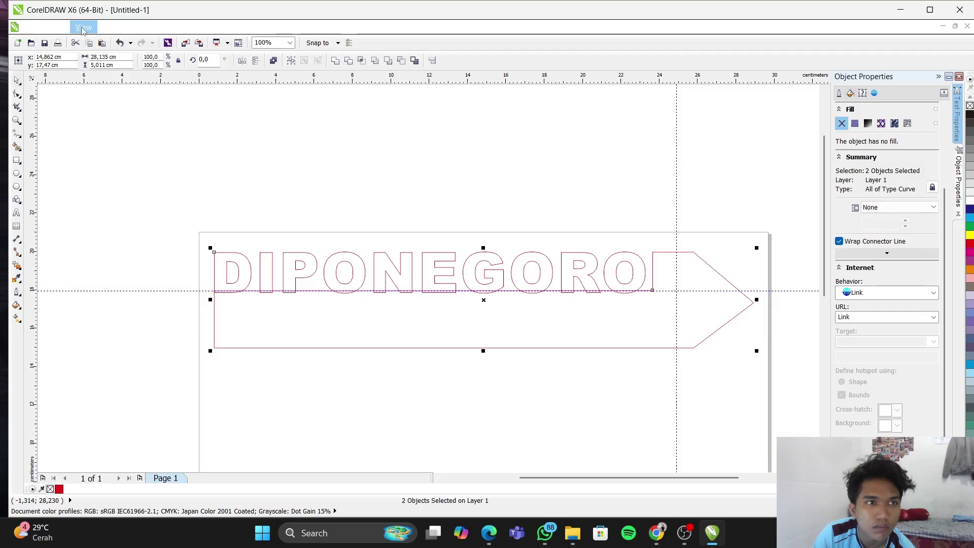
click(146, 27)
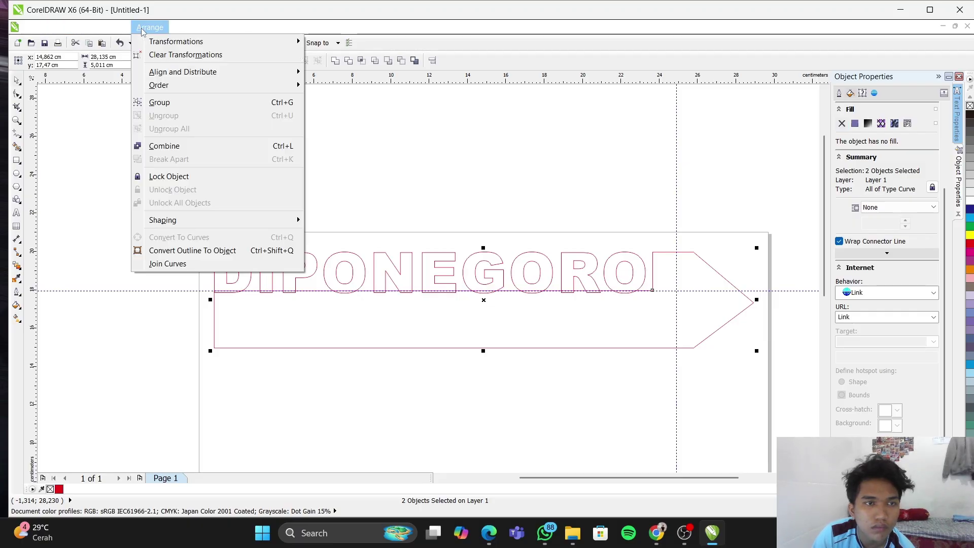
mouse_move(164, 219)
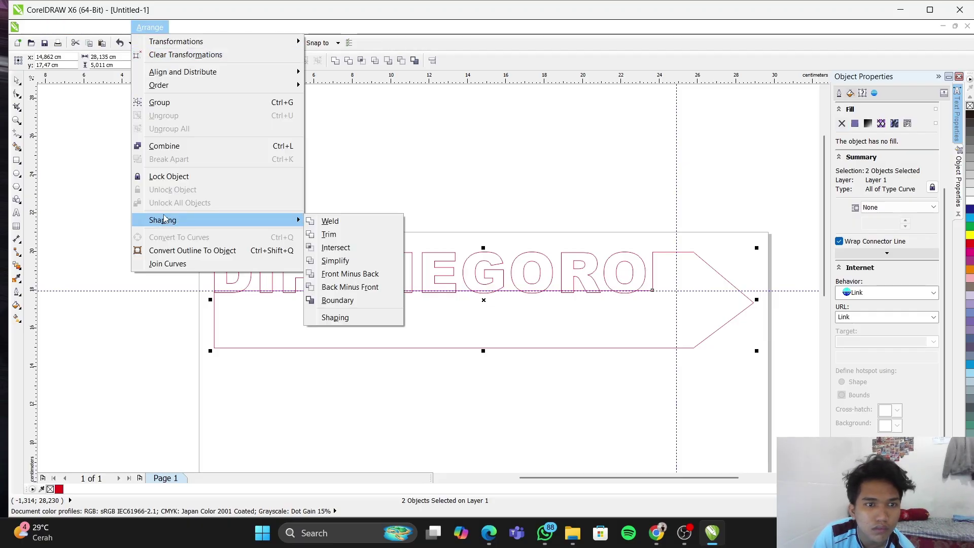
click(337, 221)
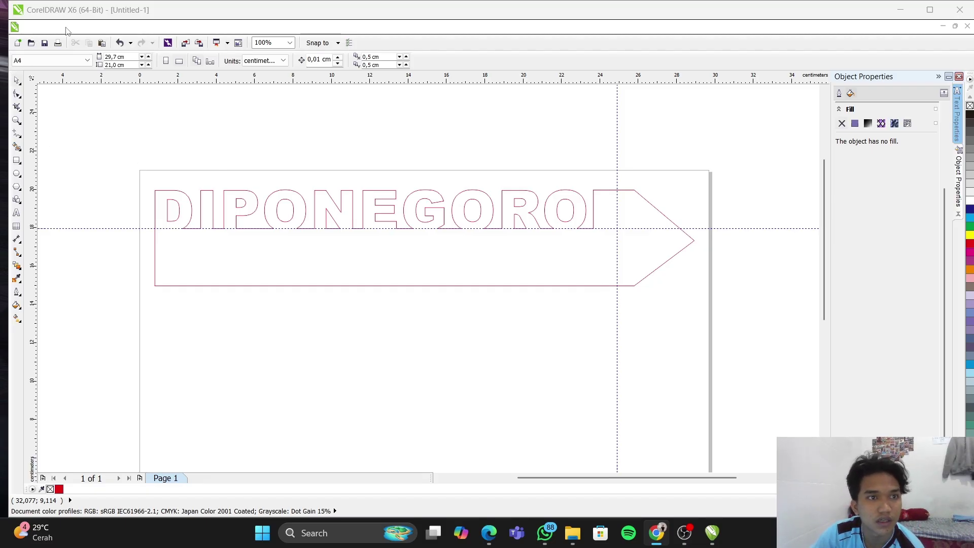
Save the drawing on Disk (D:) in CDR format under the file name TUGAS 9 DIPONEGORO
click(34, 26)
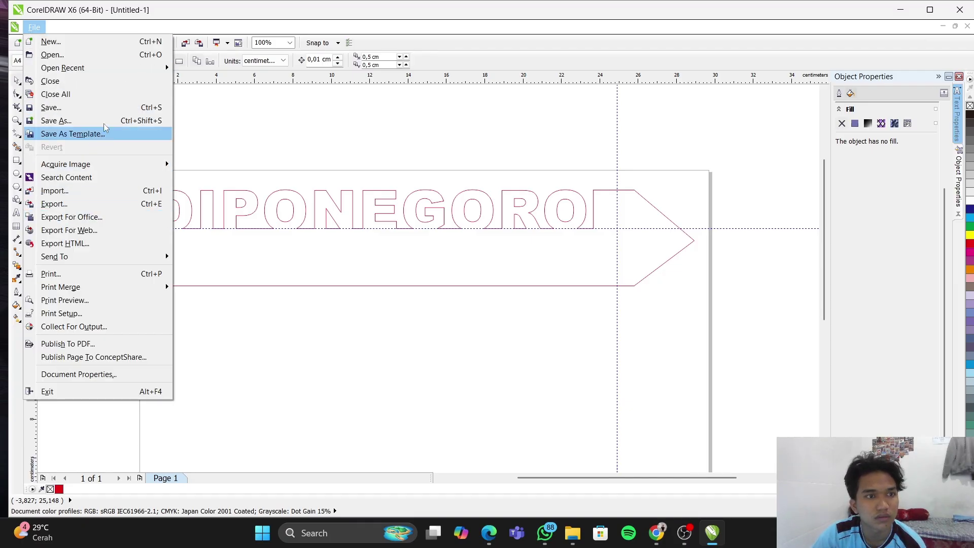
key(Escape)
key(ctrl+s)
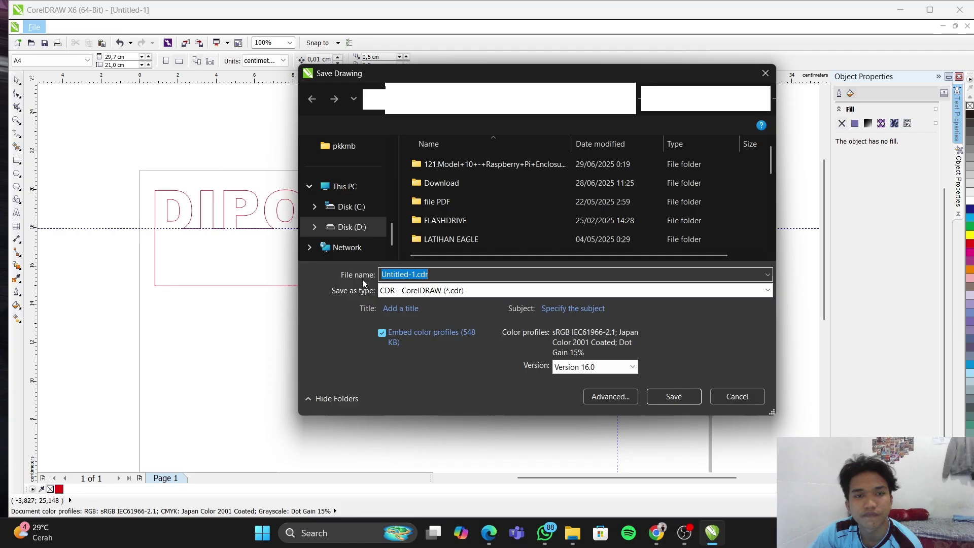
click(370, 229)
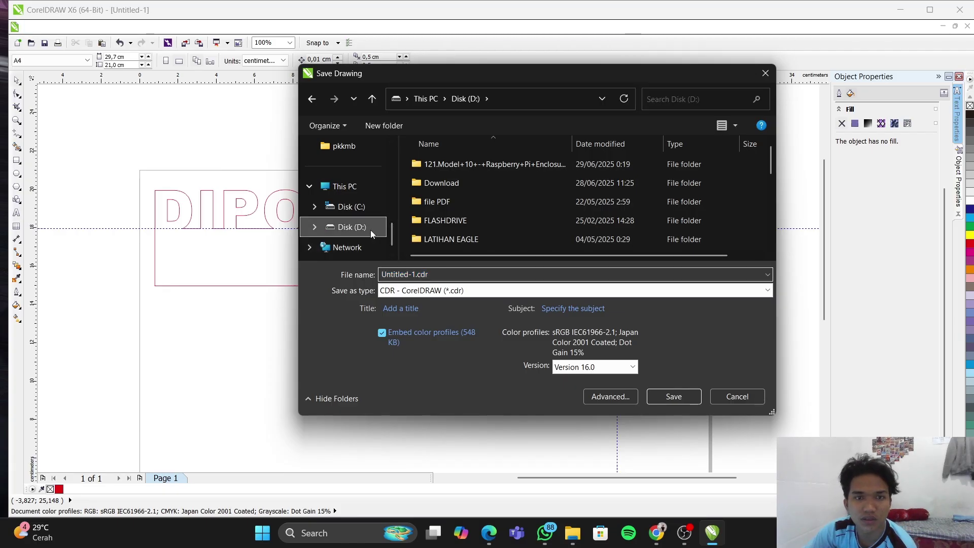
scroll(405, 215, down, 5)
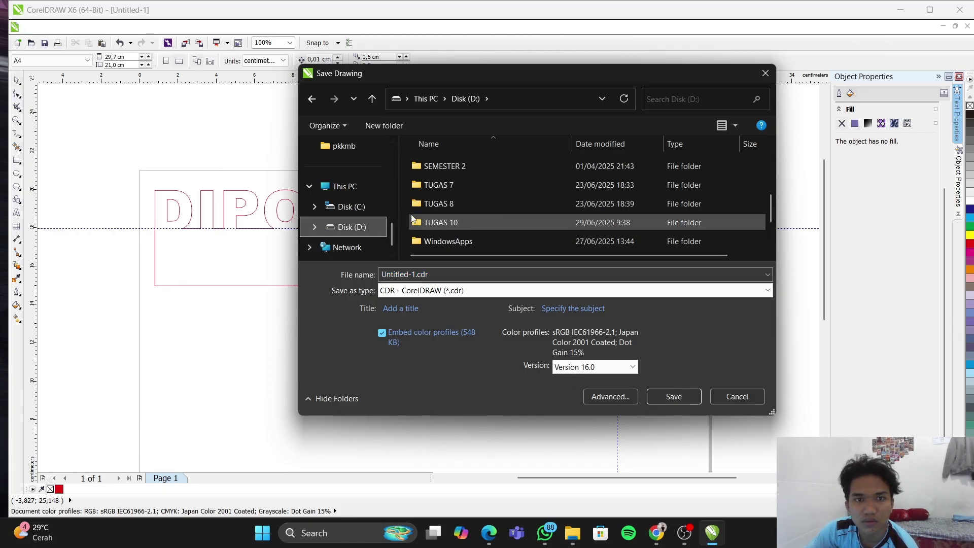
click(361, 229)
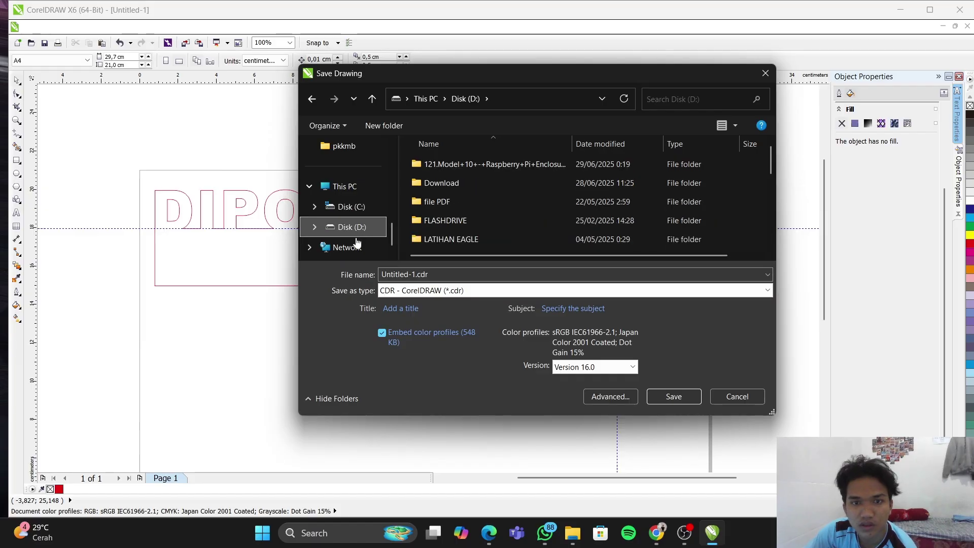
click(436, 274)
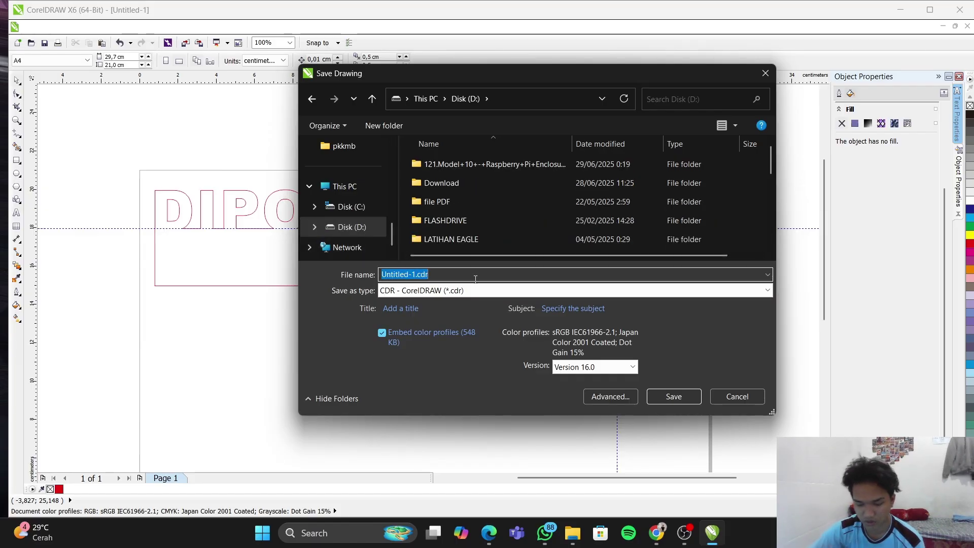
text(TU)
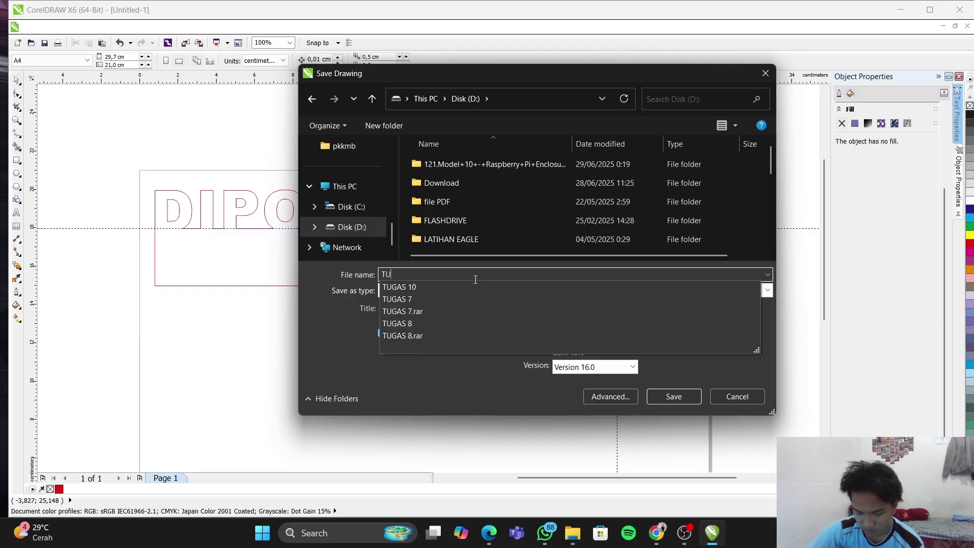
text(GAS )
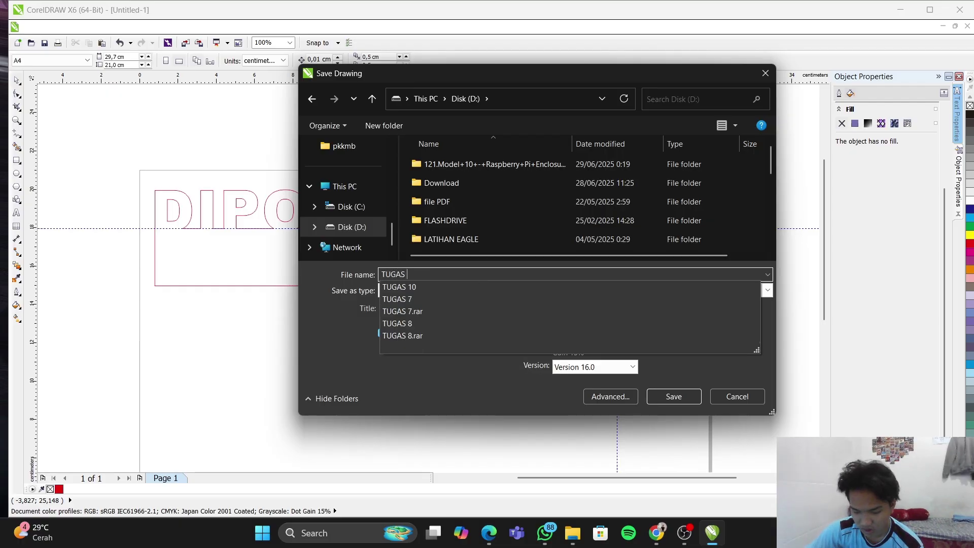
text(9 DIPONEGORO)
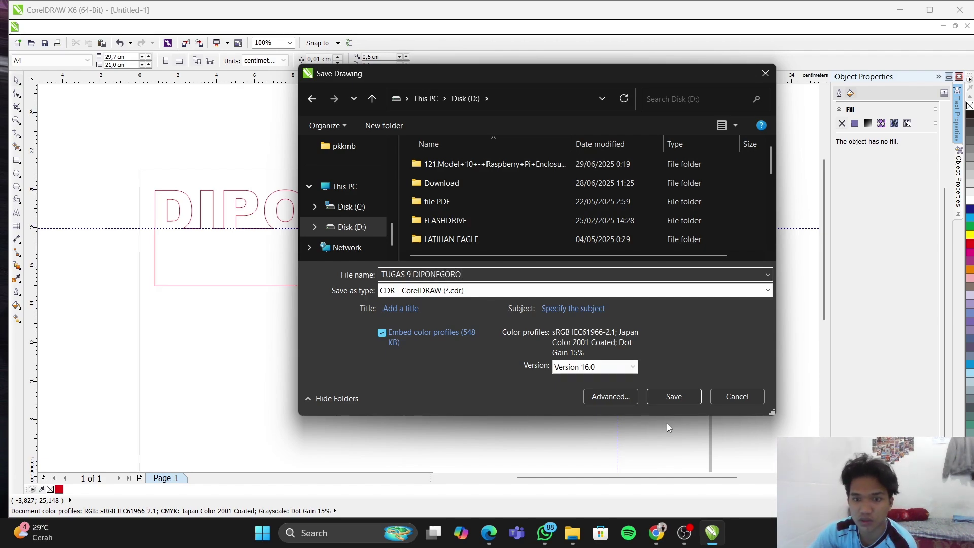
click(675, 396)
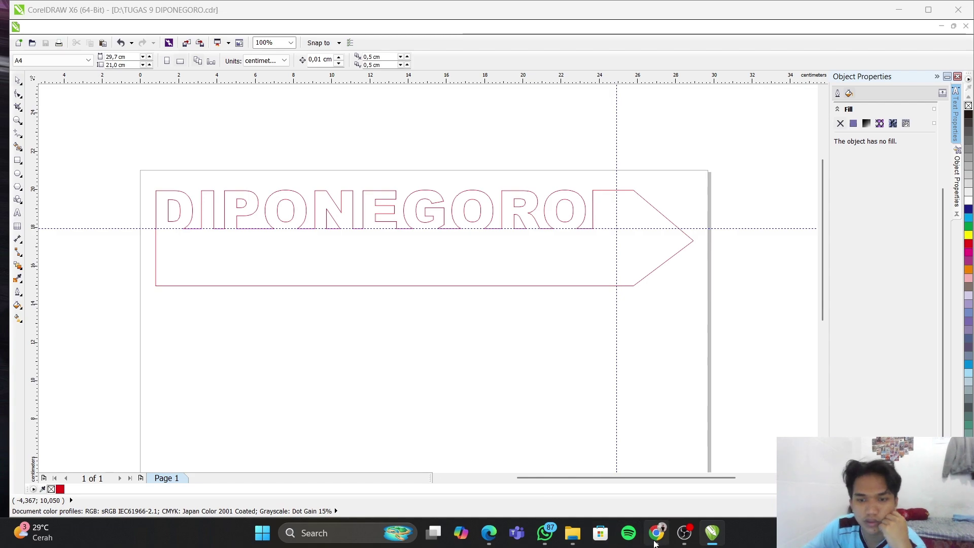
Switch to WhatsApp, review the 3:28 laser-cutting video through to its end, and minimize the viewer
click(548, 530)
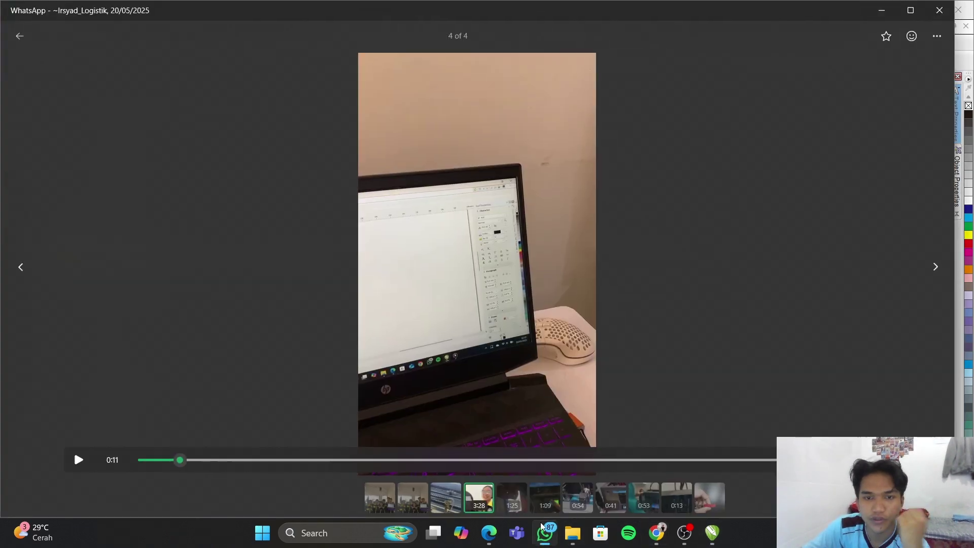
click(160, 460)
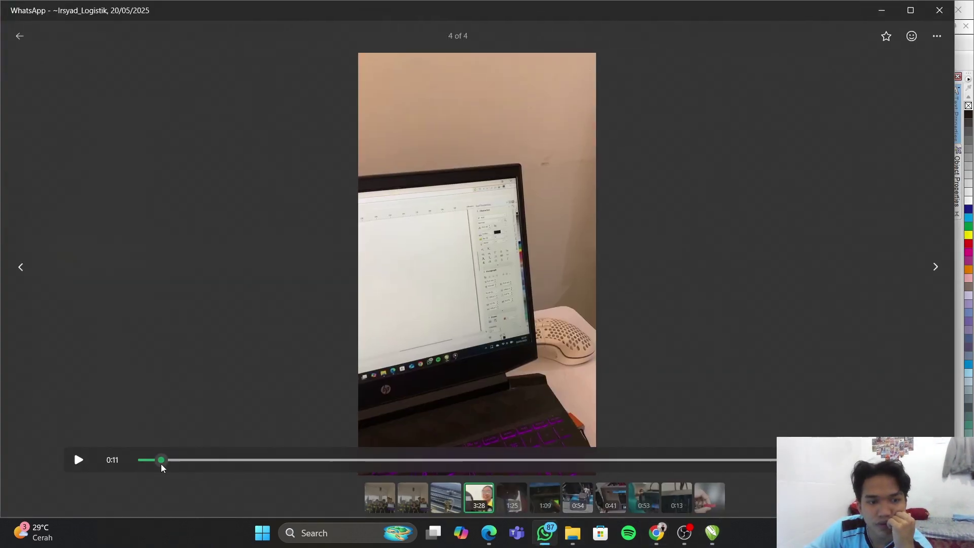
click(79, 460)
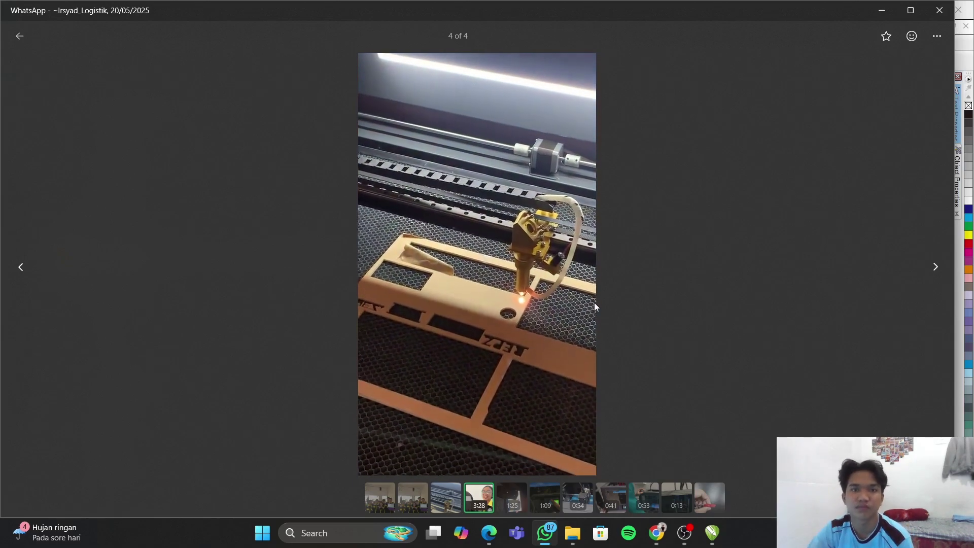
key(Left)
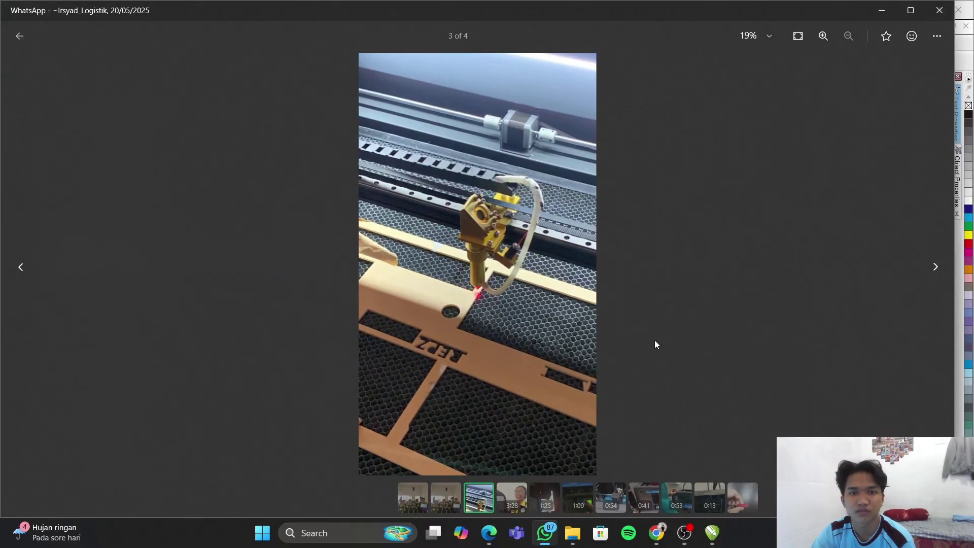
click(524, 495)
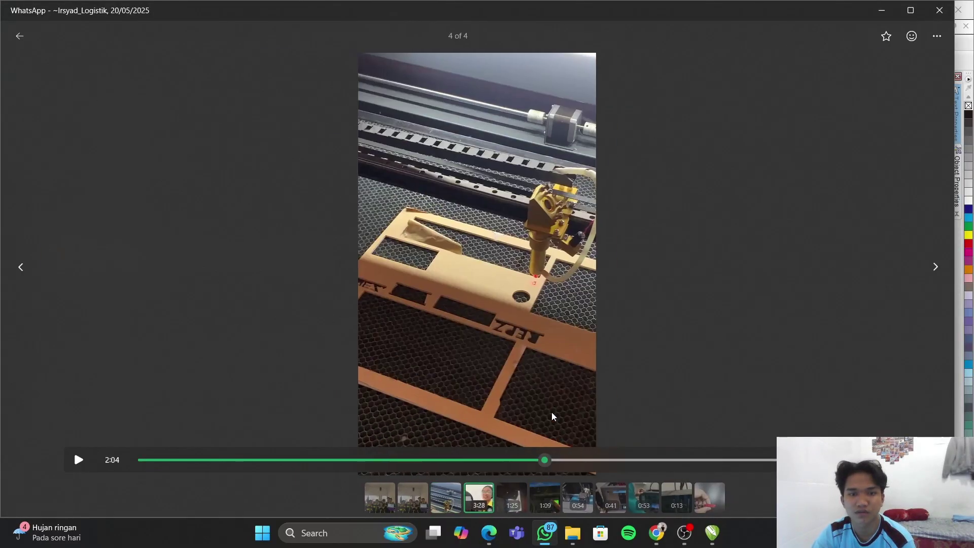
click(83, 456)
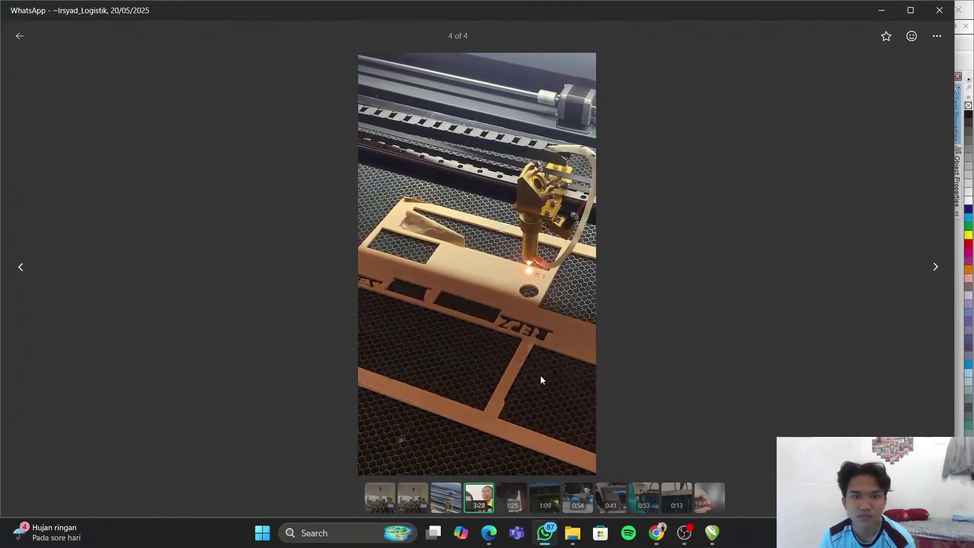
mouse_move(622, 335)
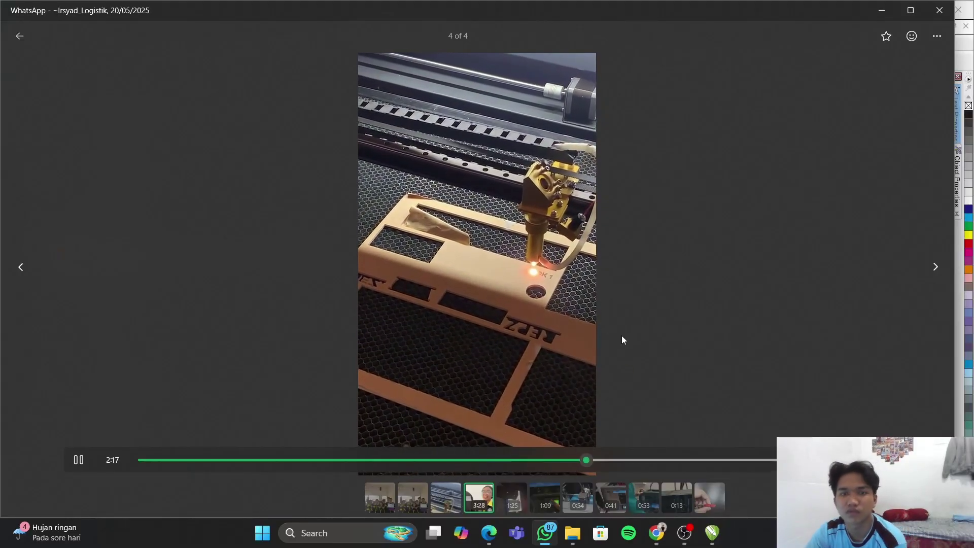
click(620, 462)
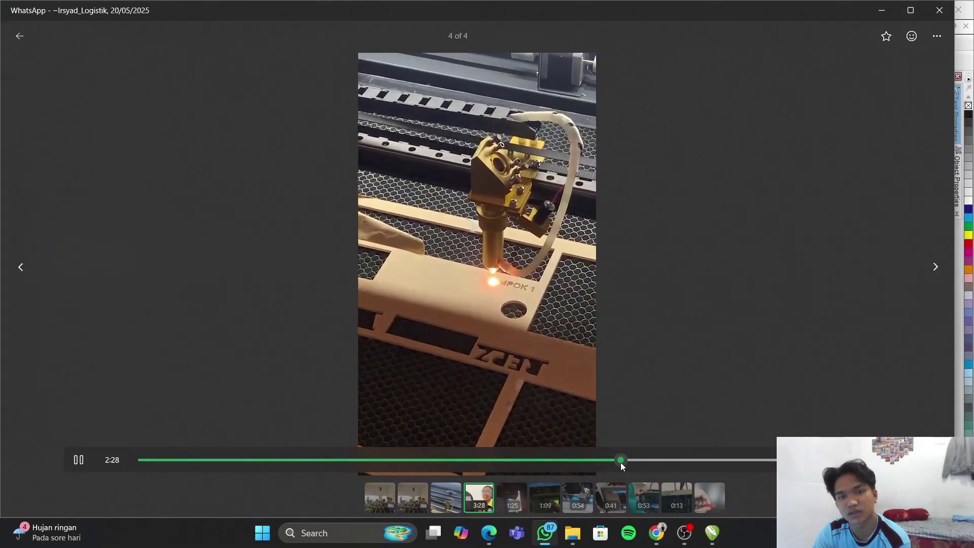
drag(637, 462, 787, 456)
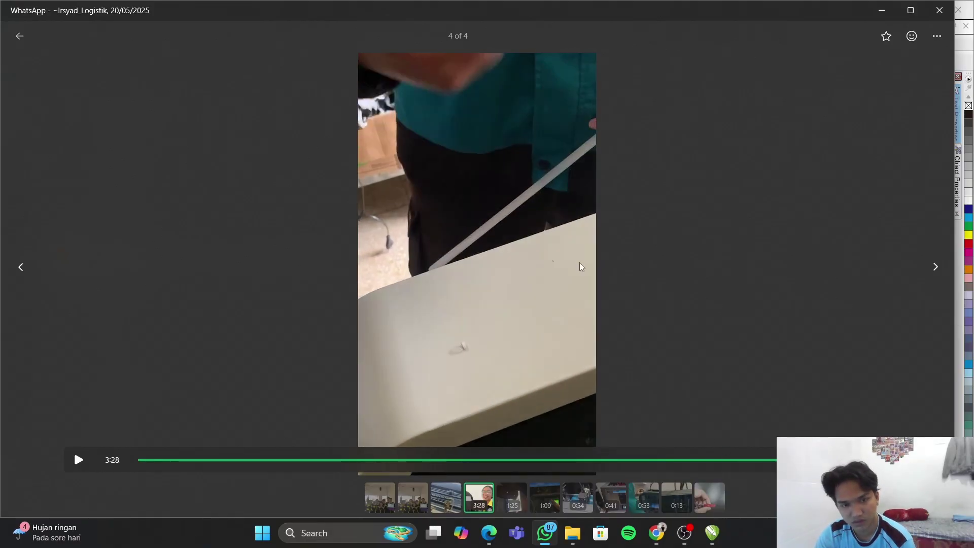
click(881, 11)
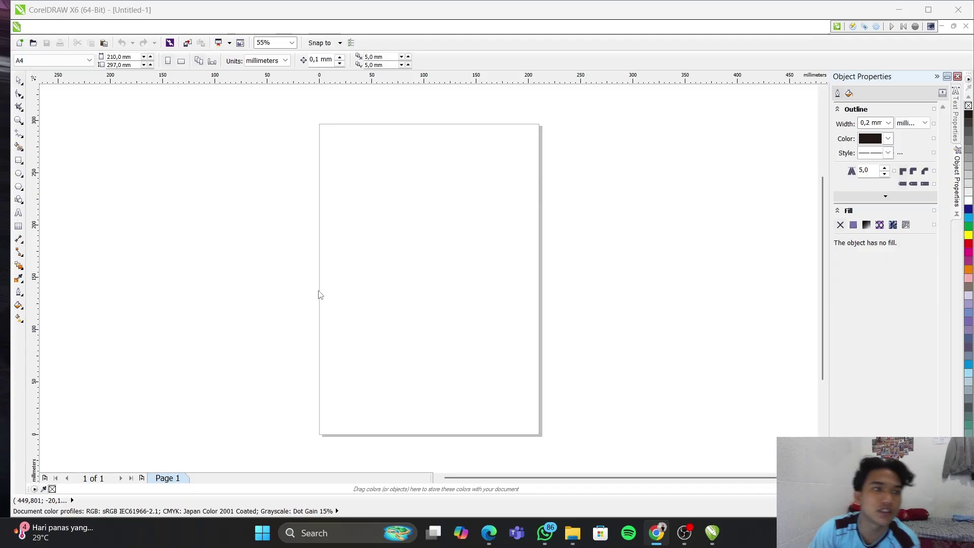
Set the page of the blank CorelDRAW document to A3 size in landscape orientation
click(91, 59)
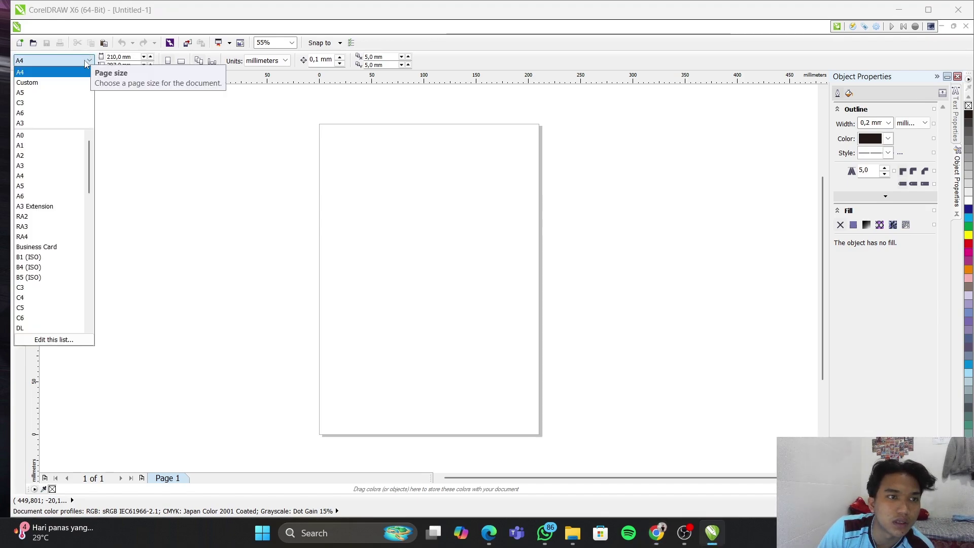
click(48, 127)
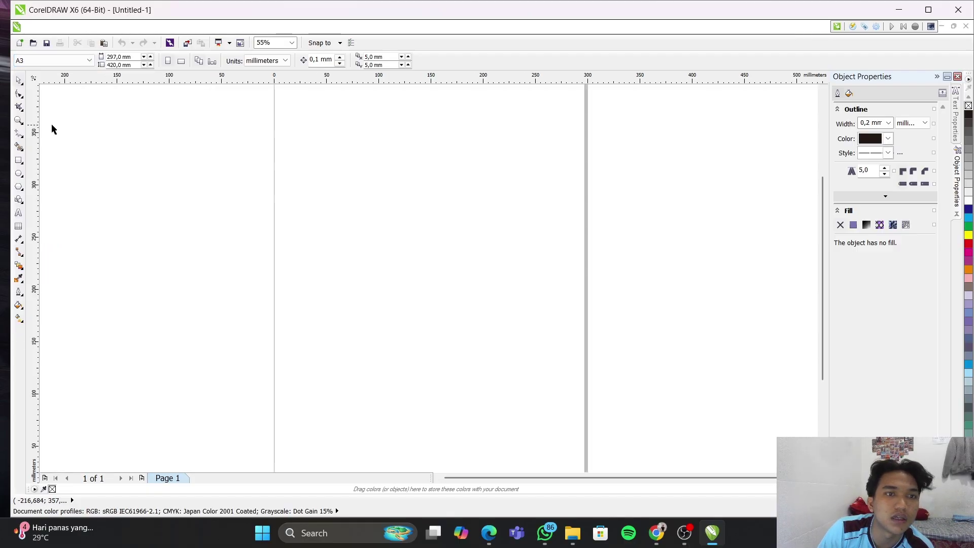
click(181, 61)
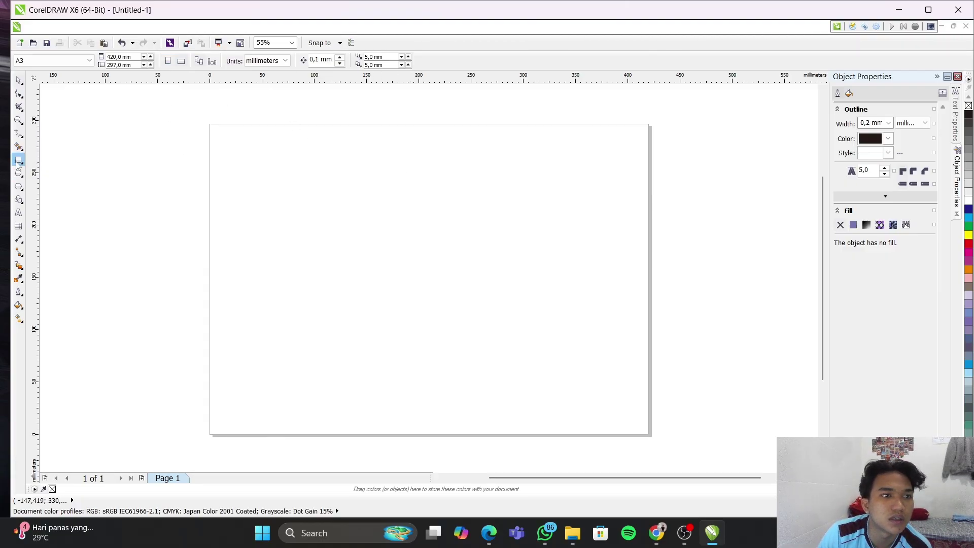
click(259, 62)
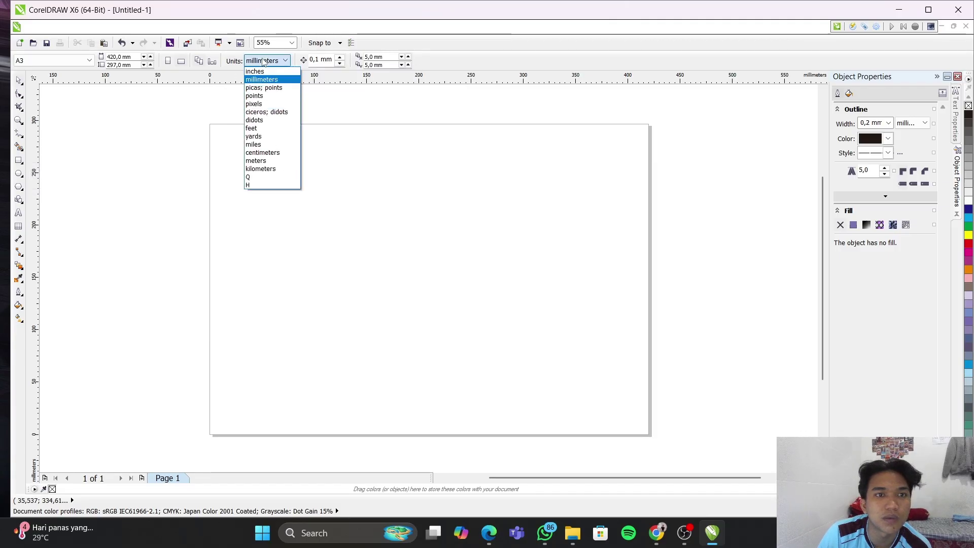
click(259, 63)
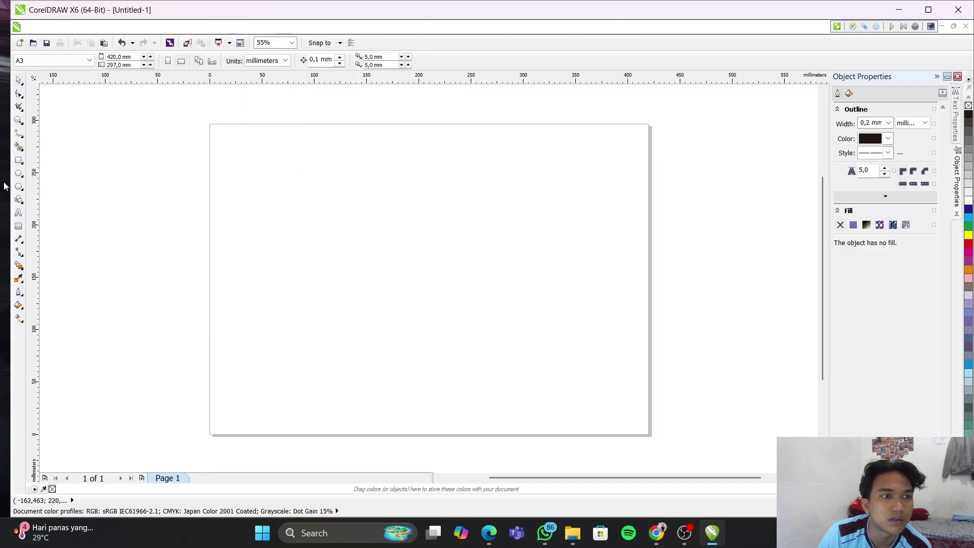
Draw a rectangle in the upper-left part of the page and set its size to 80 mm wide by 36 mm high
click(19, 160)
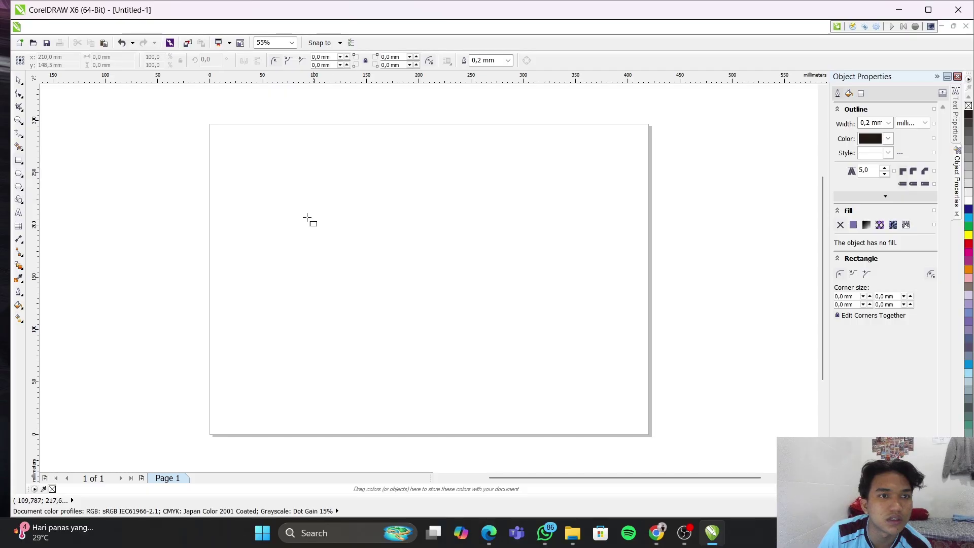
drag(241, 151, 420, 224)
click(116, 57)
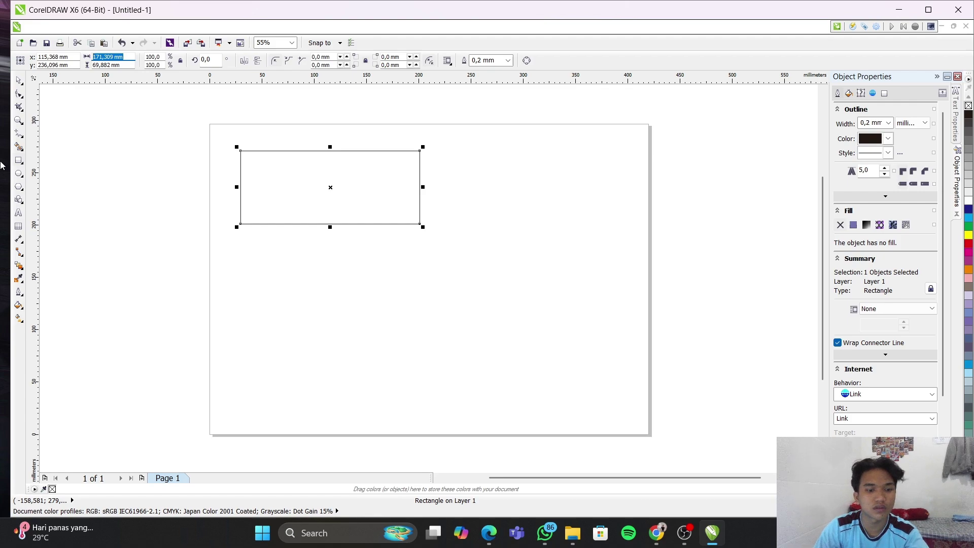
click(1, 365)
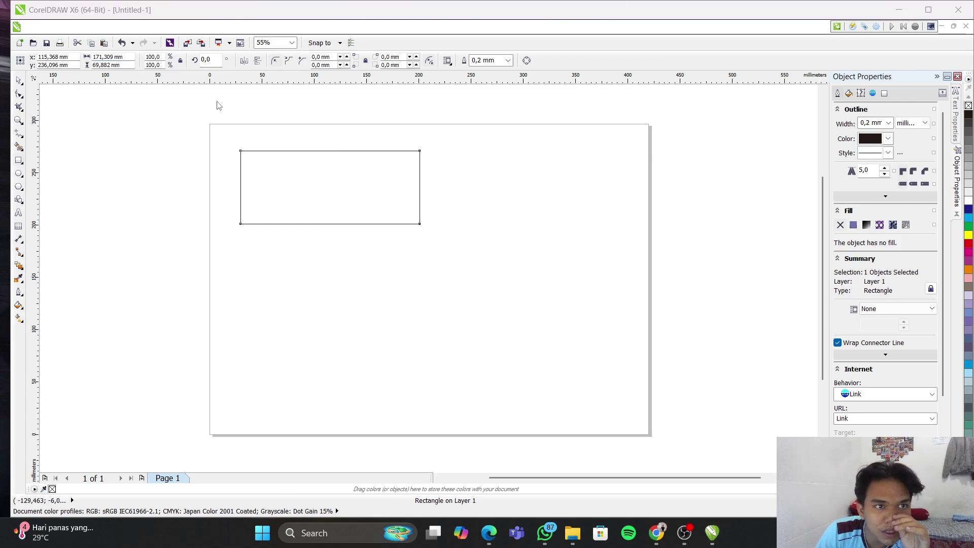
click(300, 183)
click(104, 56)
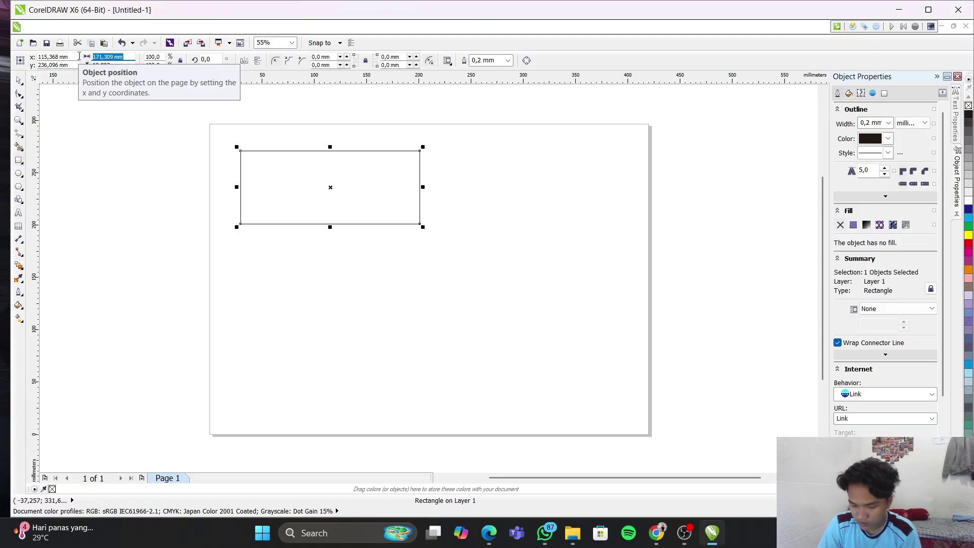
text(80)
key(Return)
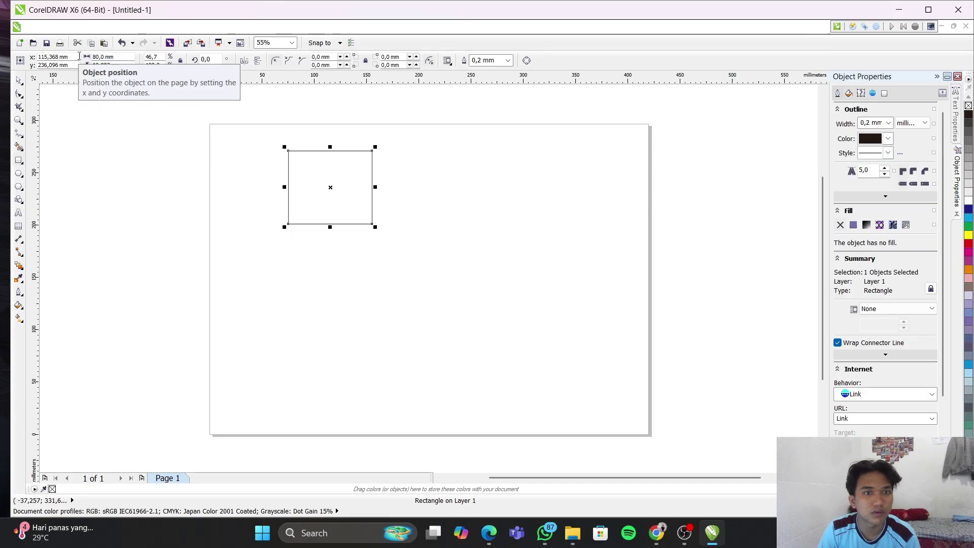
click(124, 65)
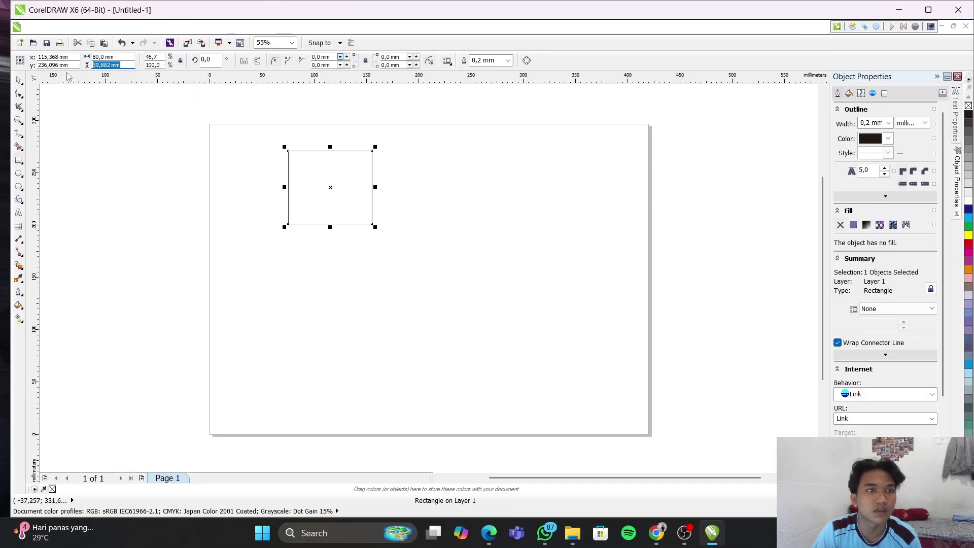
text(36)
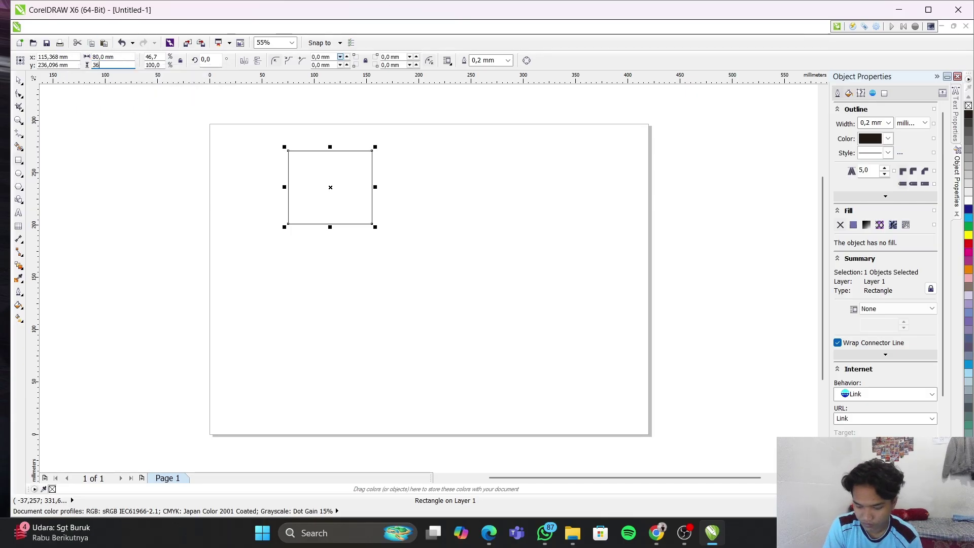
key(Return)
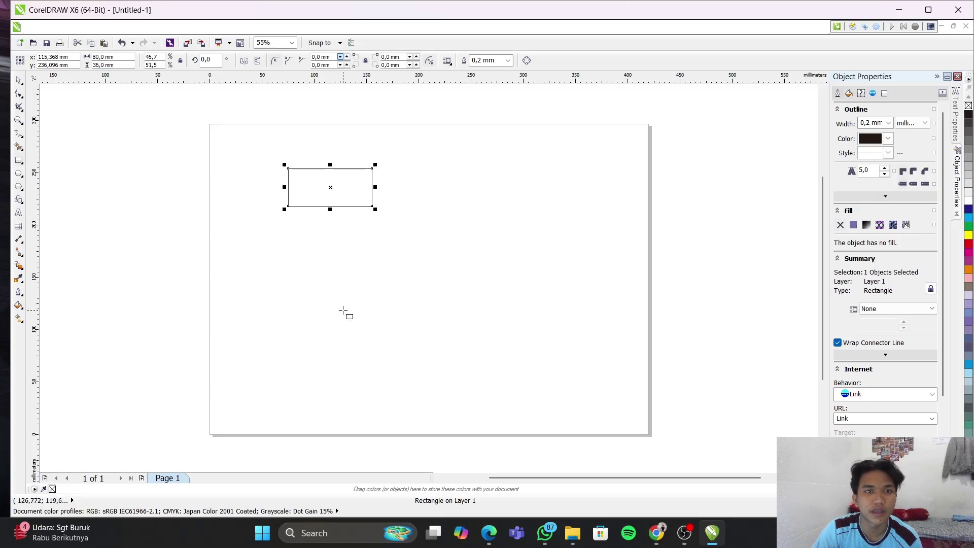
Duplicate the rectangle in place and set the copy's width to 71.35 mm
click(329, 193)
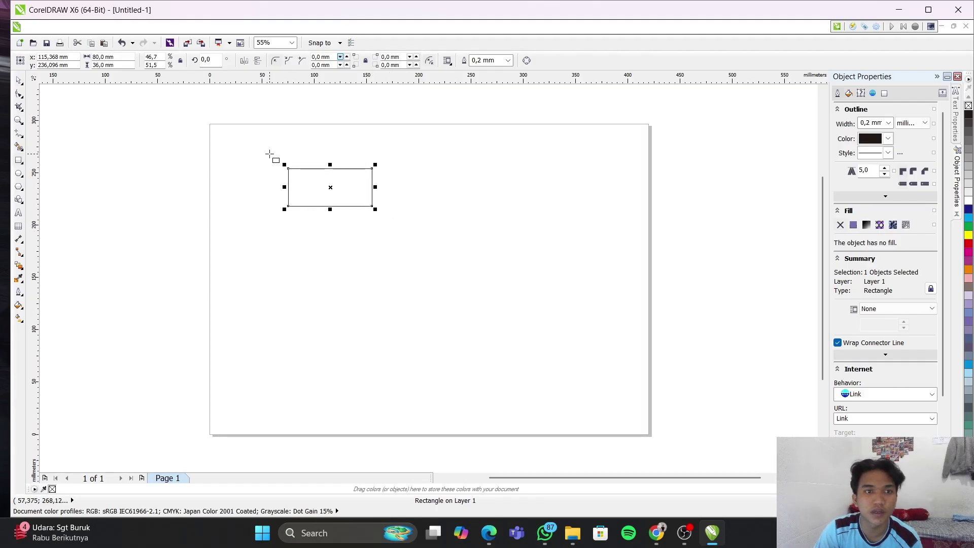
click(118, 58)
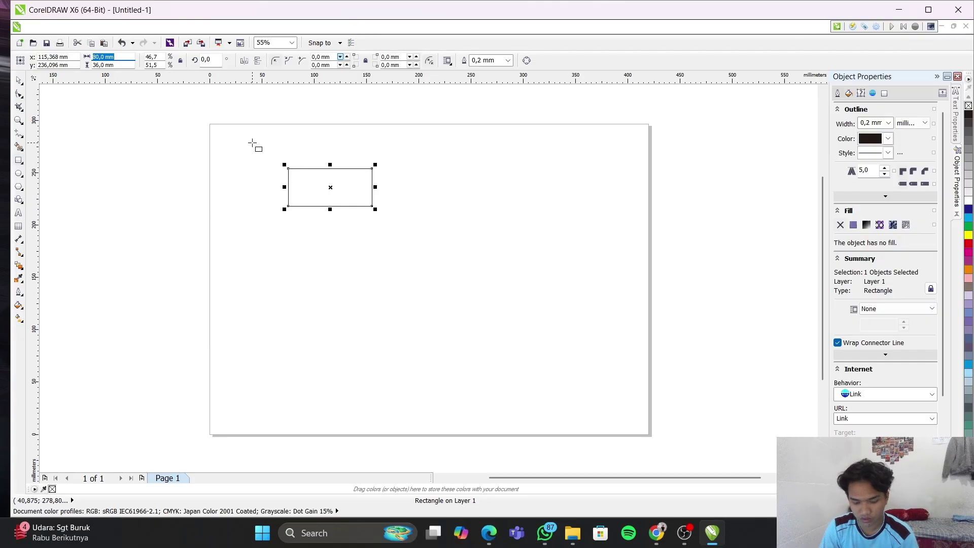
text(71)
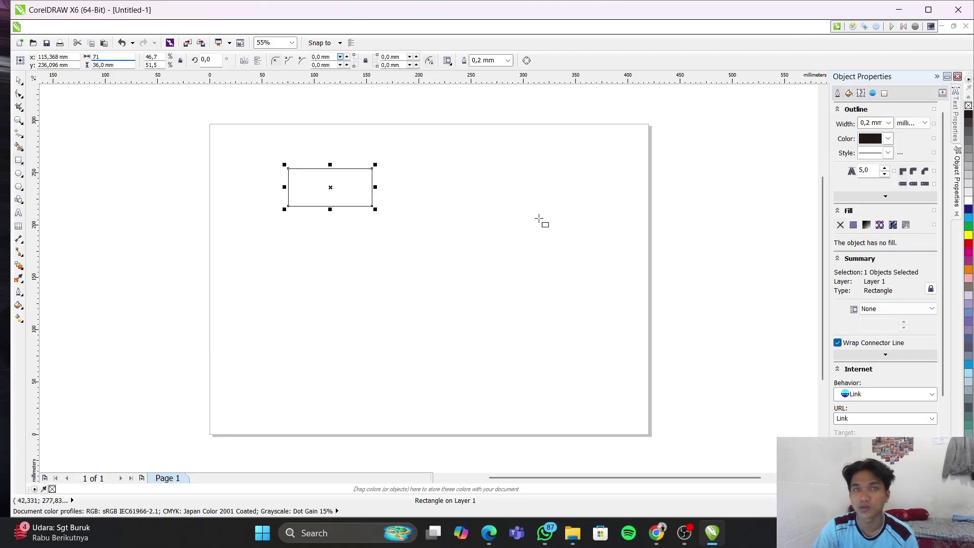
key(Return)
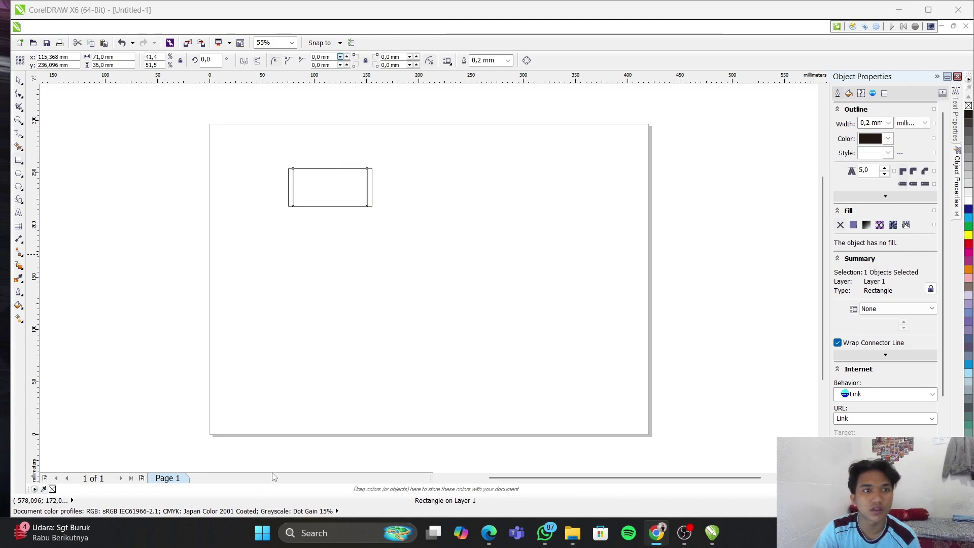
click(129, 60)
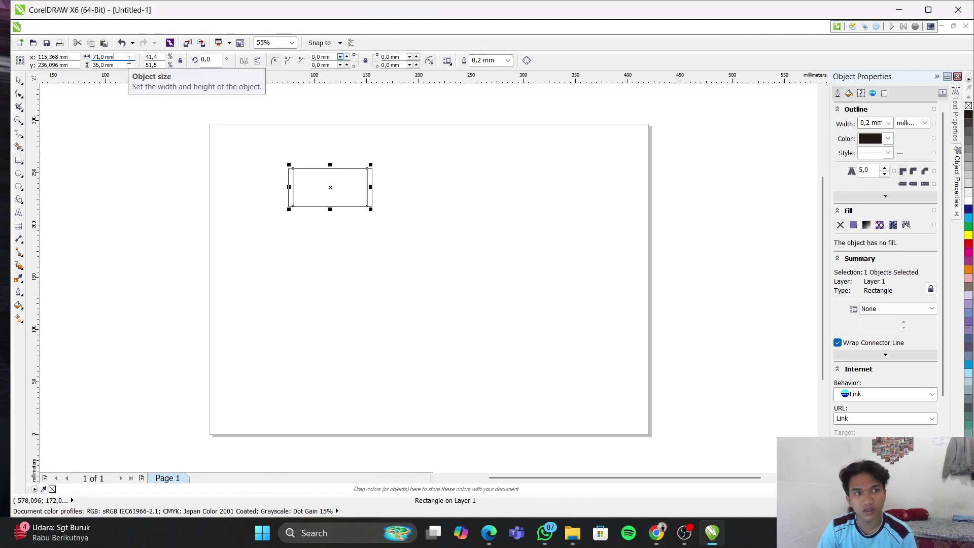
key(Left)
key(Left)
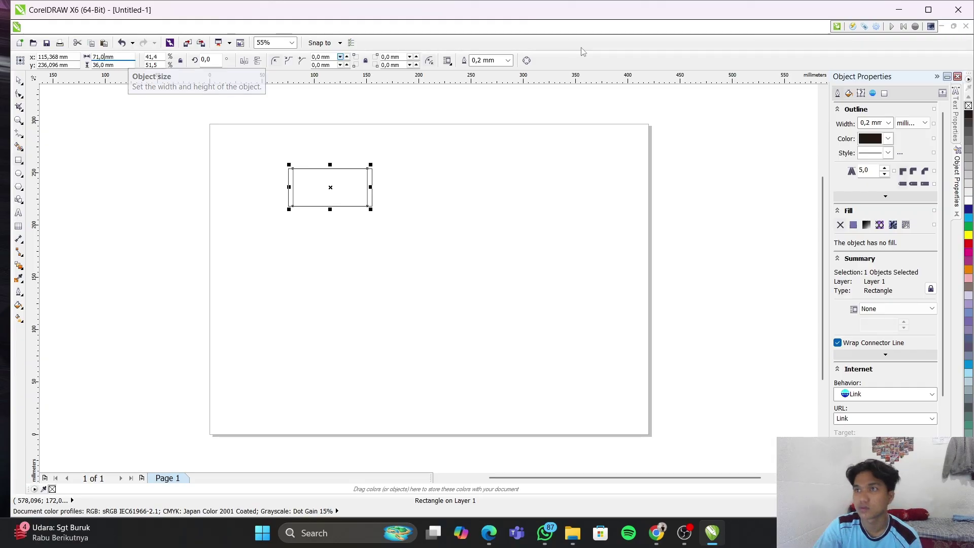
key(alt+Tab)
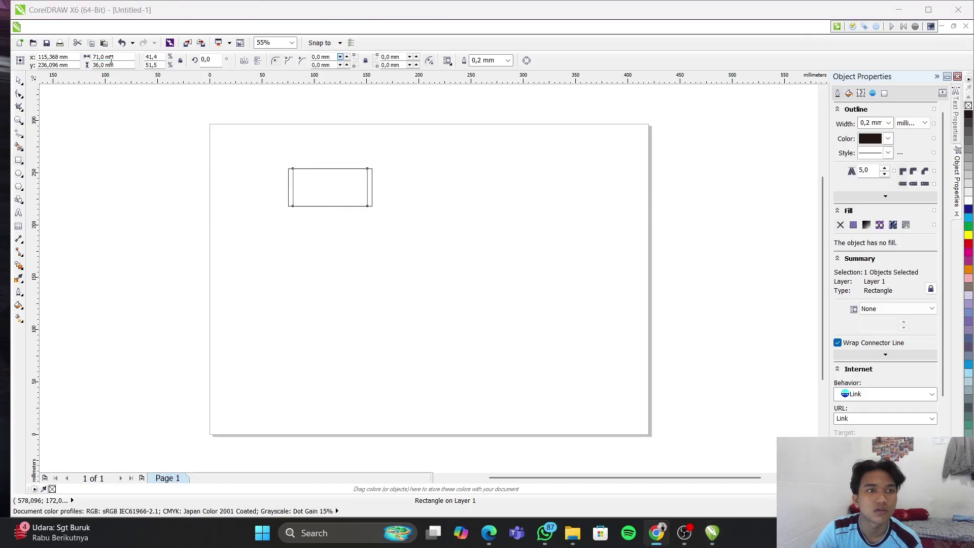
key(alt+Tab)
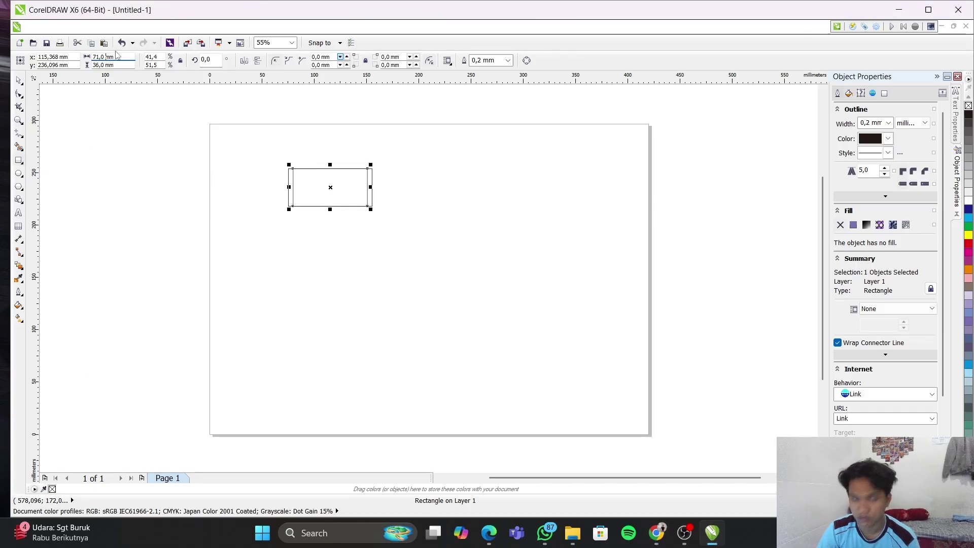
key(BackSpace)
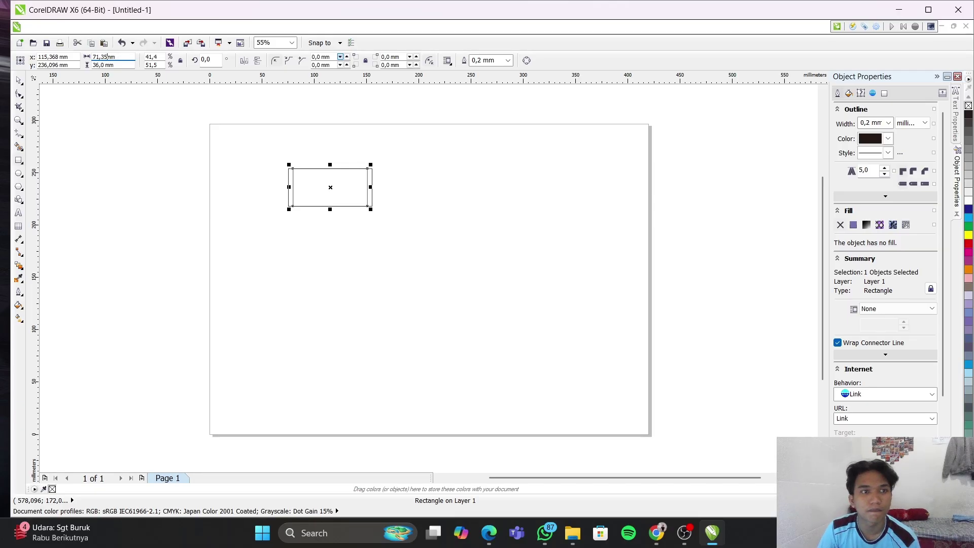
text(35)
key(Return)
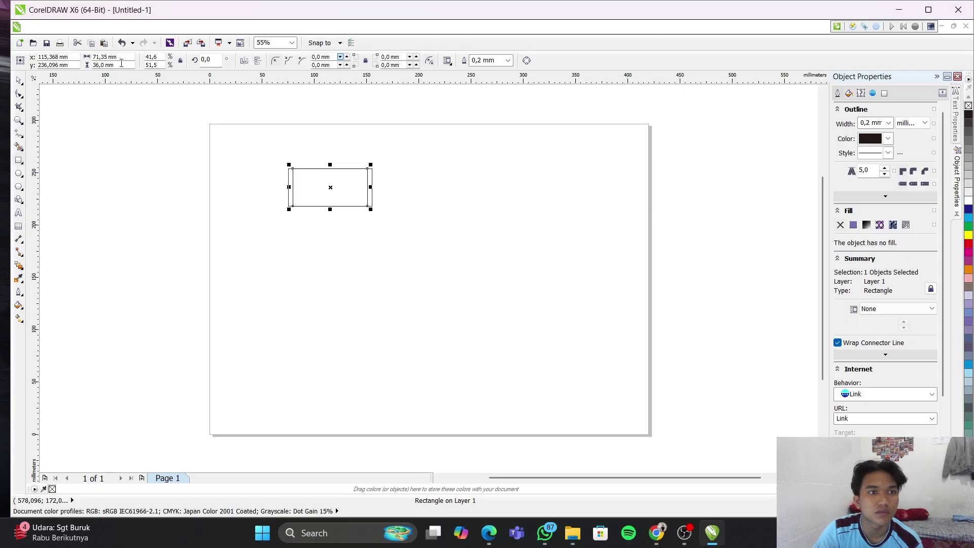
Set the narrower rectangle's height to 24.25 mm and deselect it
click(121, 63)
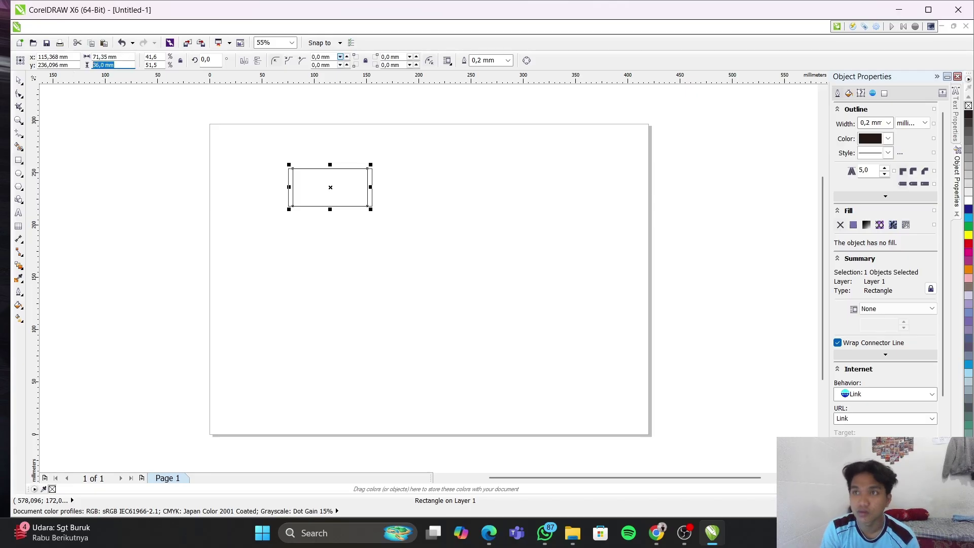
text(24)
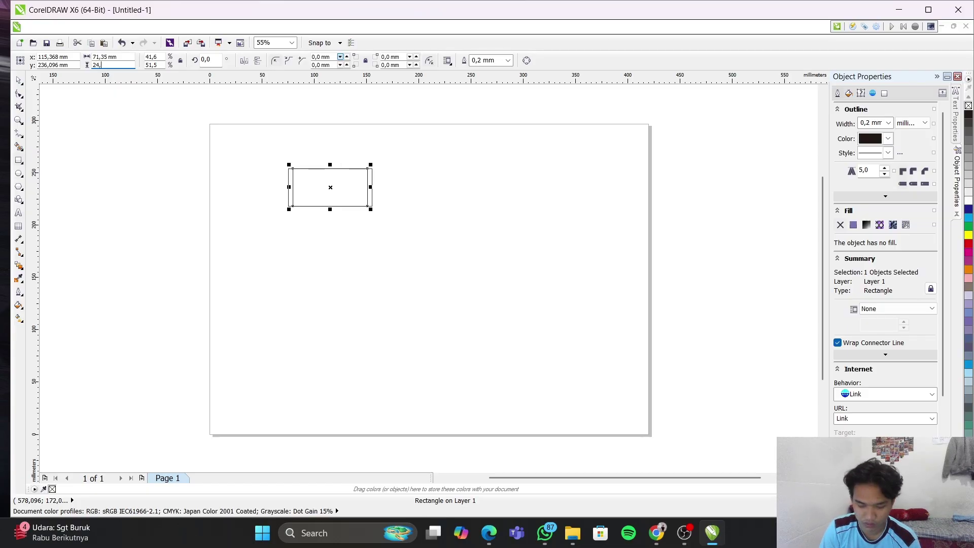
text(,25)
key(Return)
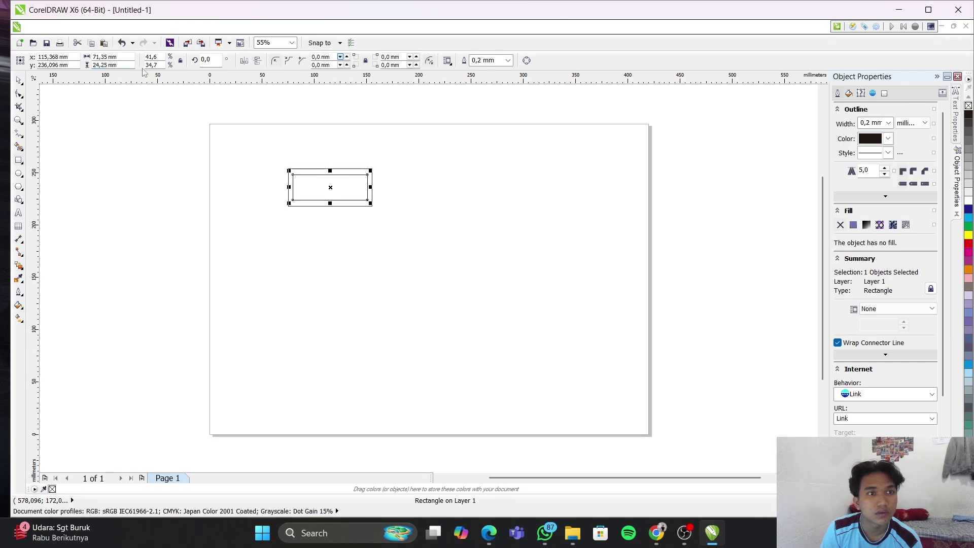
key(F6)
click(348, 243)
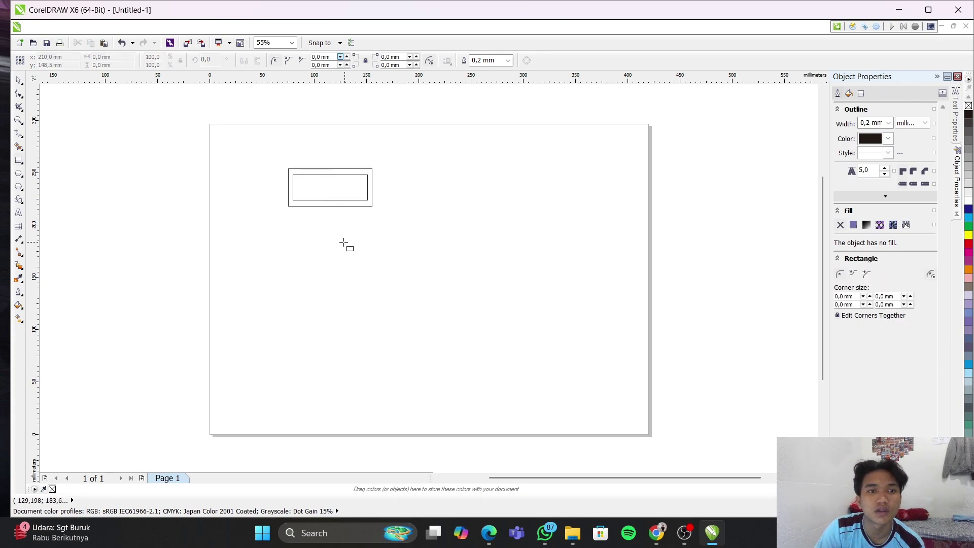
click(2, 174)
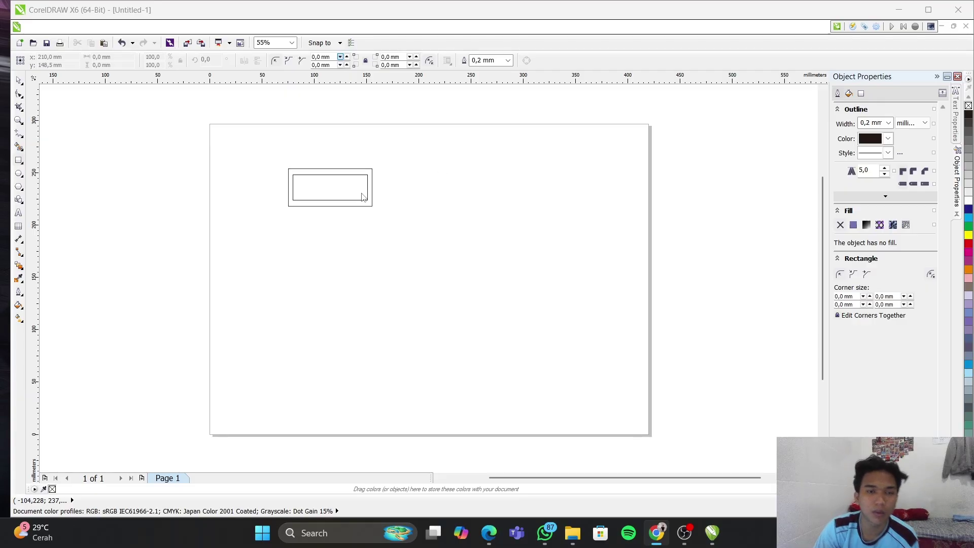
scroll(363, 191, up, 4)
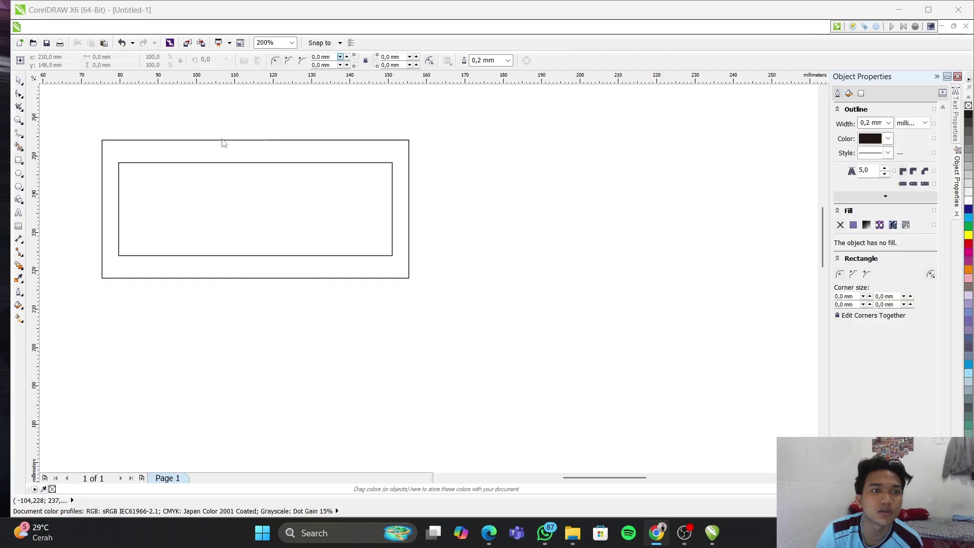
click(126, 147)
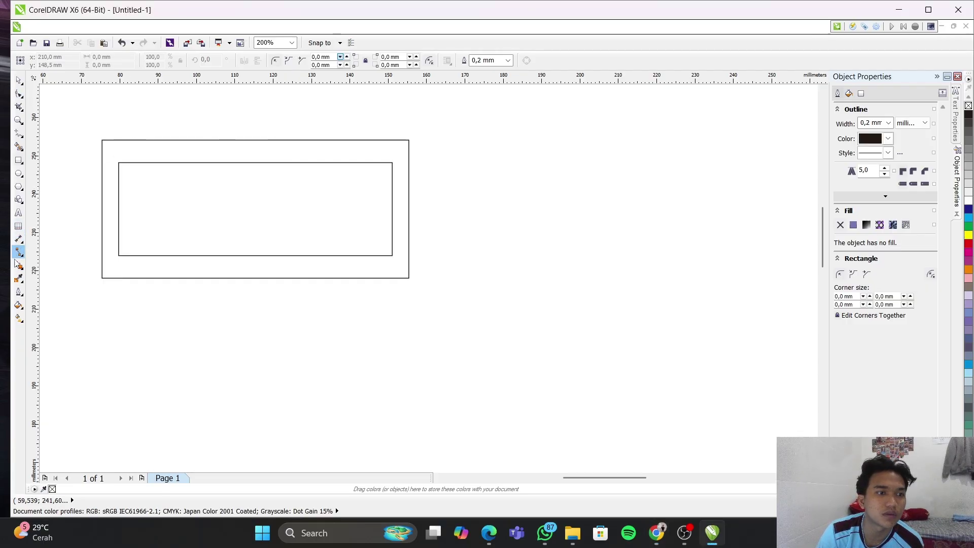
click(22, 244)
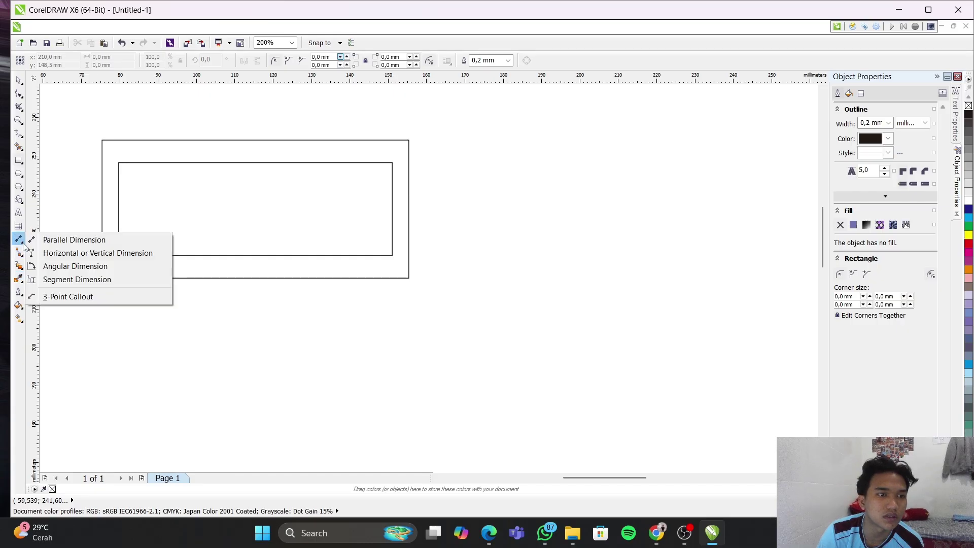
click(24, 245)
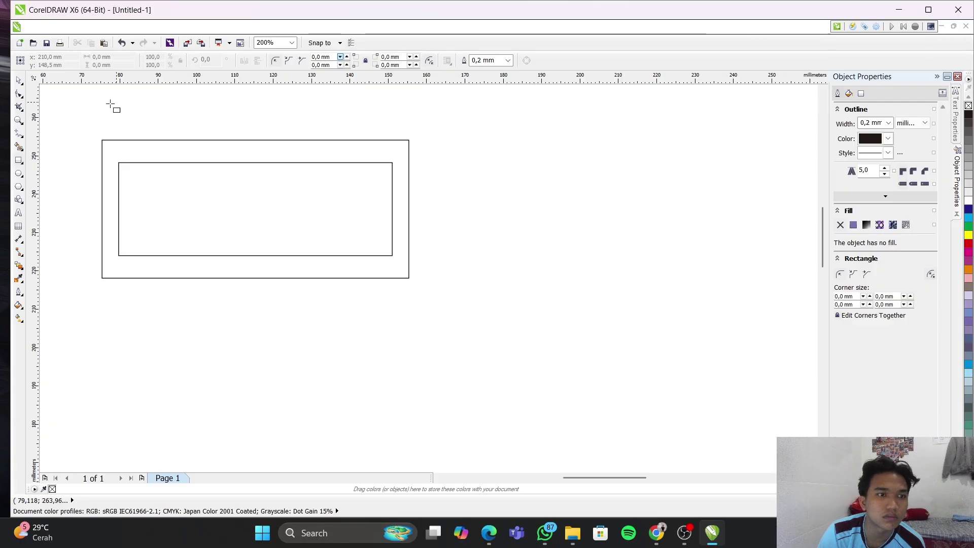
key(F5)
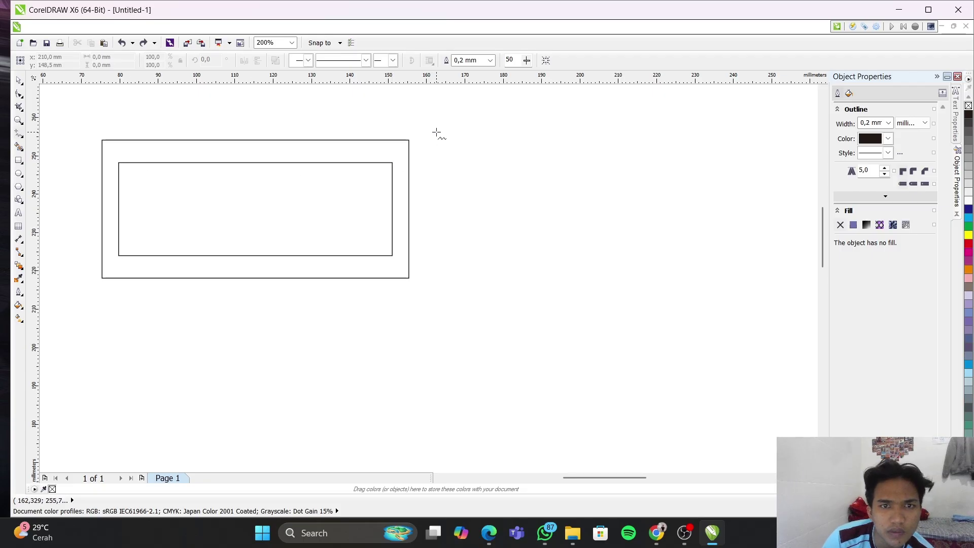
mouse_move(436, 132)
mouse_down()
mouse_move(439, 199)
mouse_move(430, 208)
mouse_up()
key(ctrl+z)
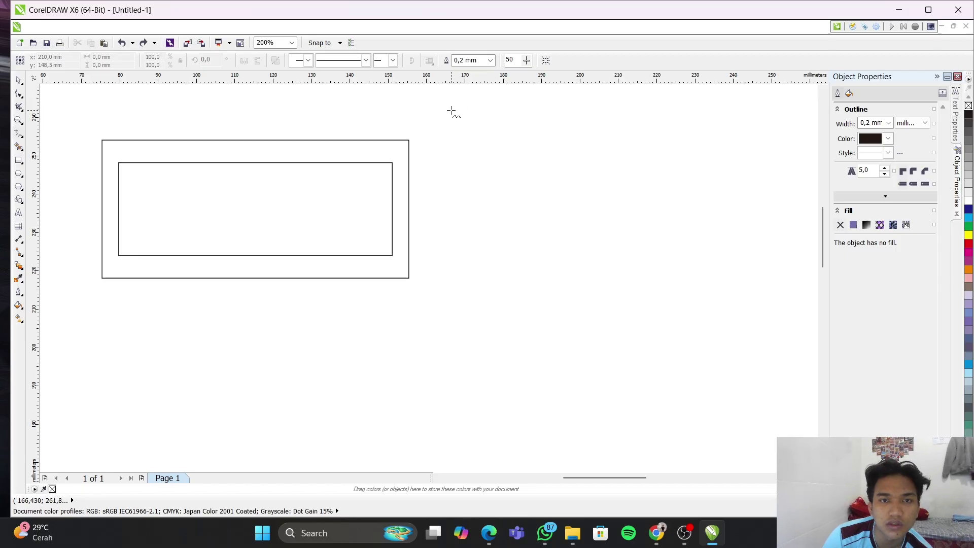
mouse_move(451, 110)
mouse_down()
mouse_move(454, 152)
mouse_move(452, 136)
mouse_up()
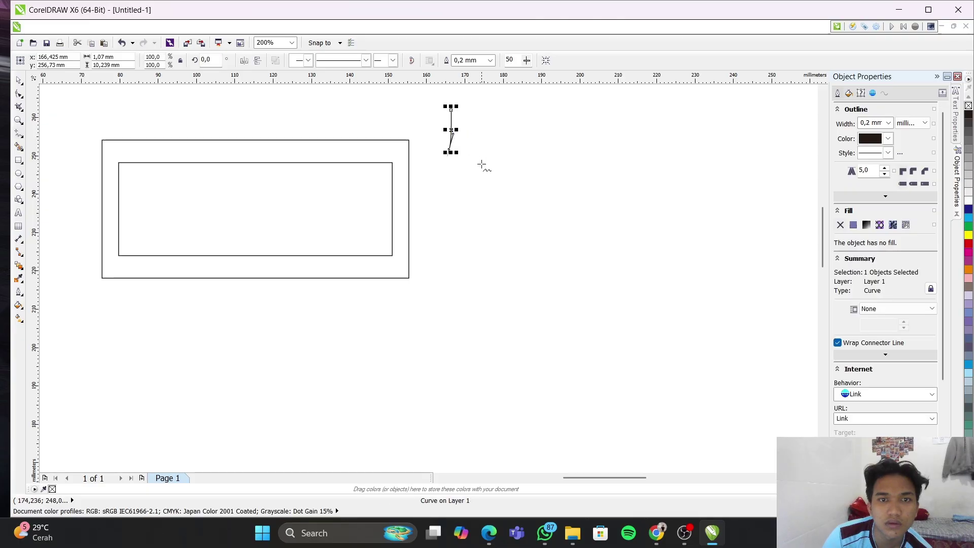
key(ctrl+z)
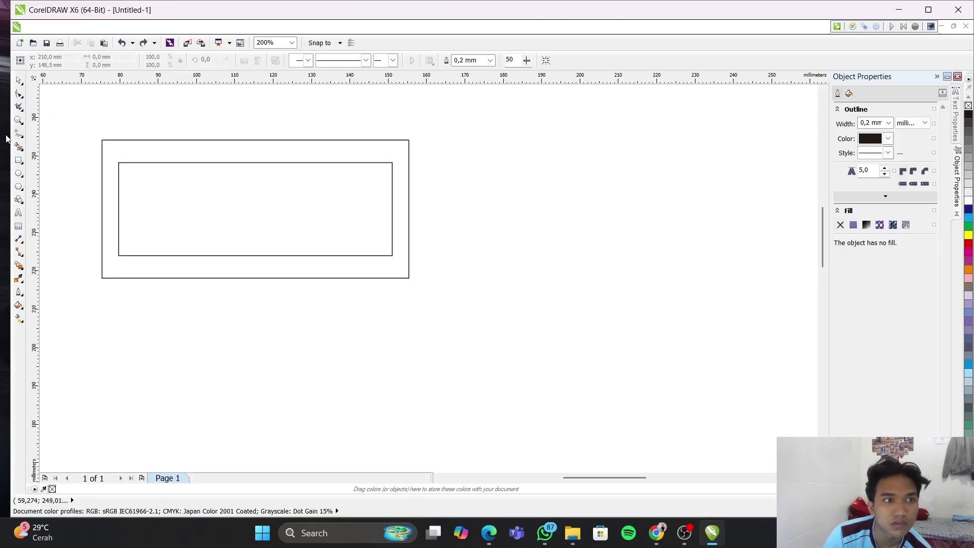
drag(445, 100, 443, 144)
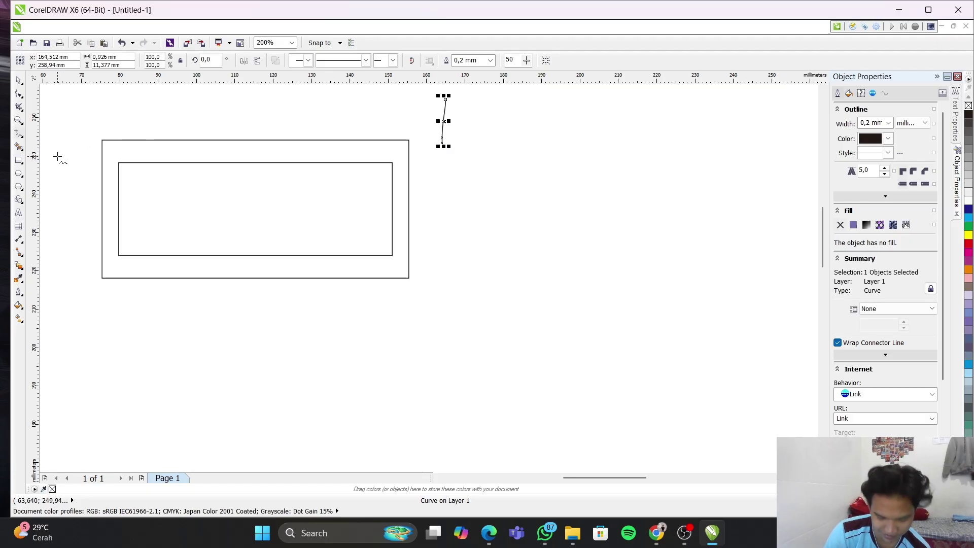
key(ctrl+z)
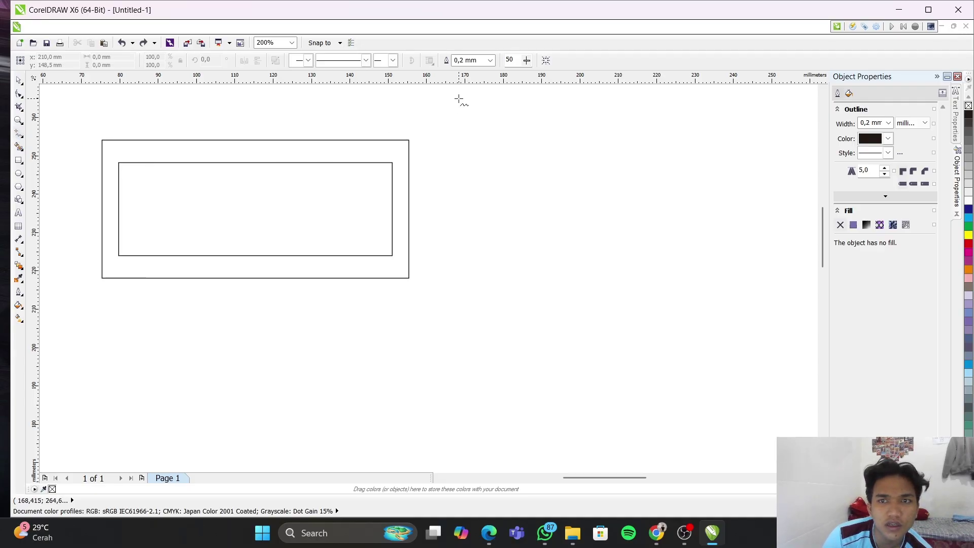
Draw a straight vertical line about 8.2 mm long above and to the right of the rectangles with the Freehand tool
click(458, 99)
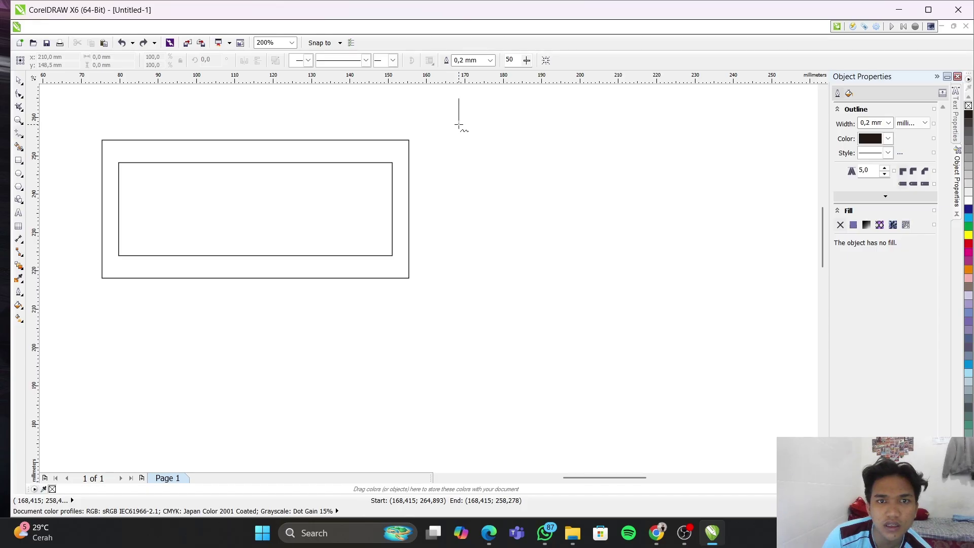
click(458, 130)
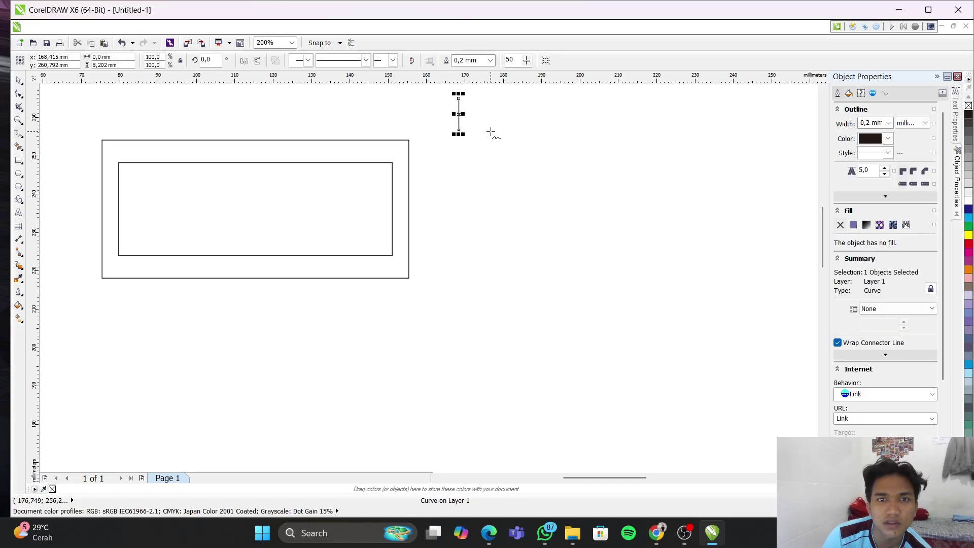
Leave the Freehand tool and select the short vertical line above the rectangles with the Pick tool
key(Escape)
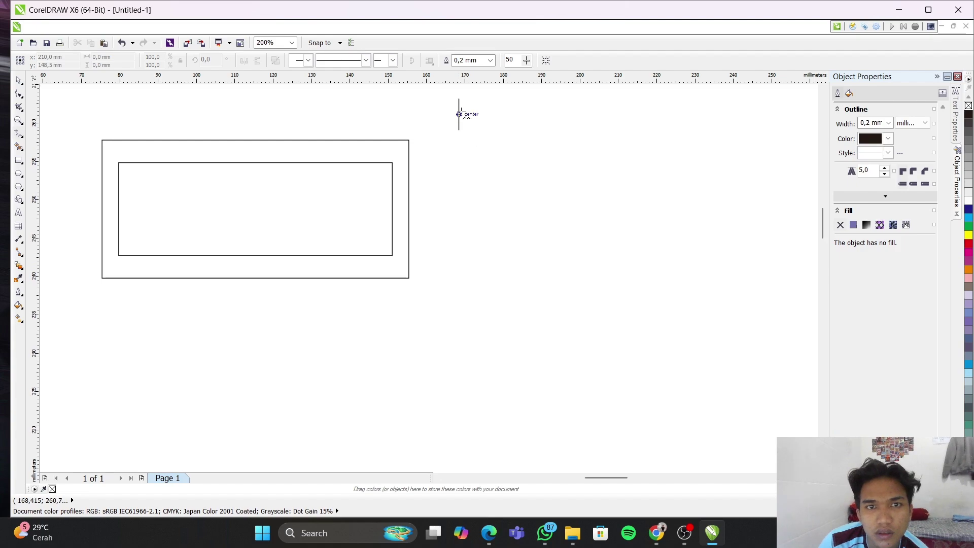
scroll(459, 114, up, 2)
scroll(473, 167, up, 2)
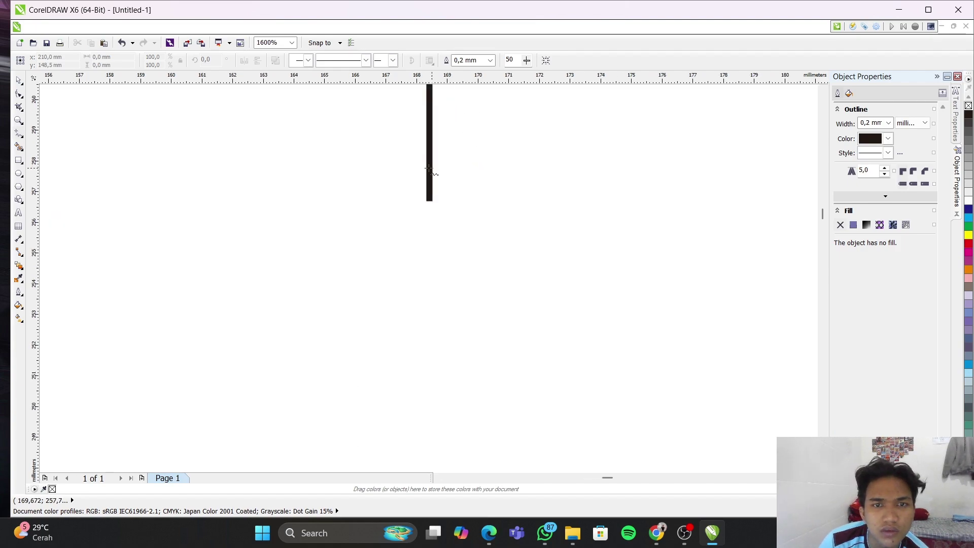
scroll(430, 170, down, 2)
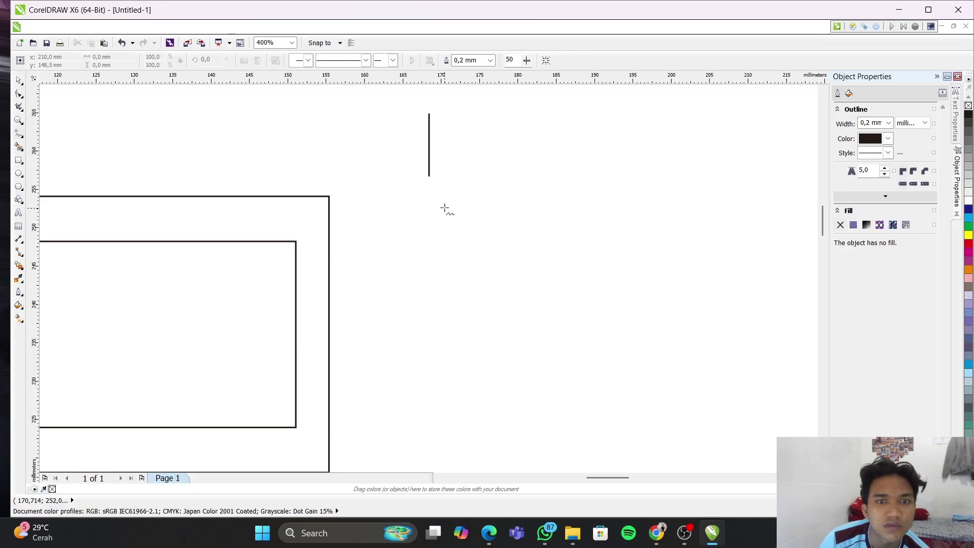
click(19, 80)
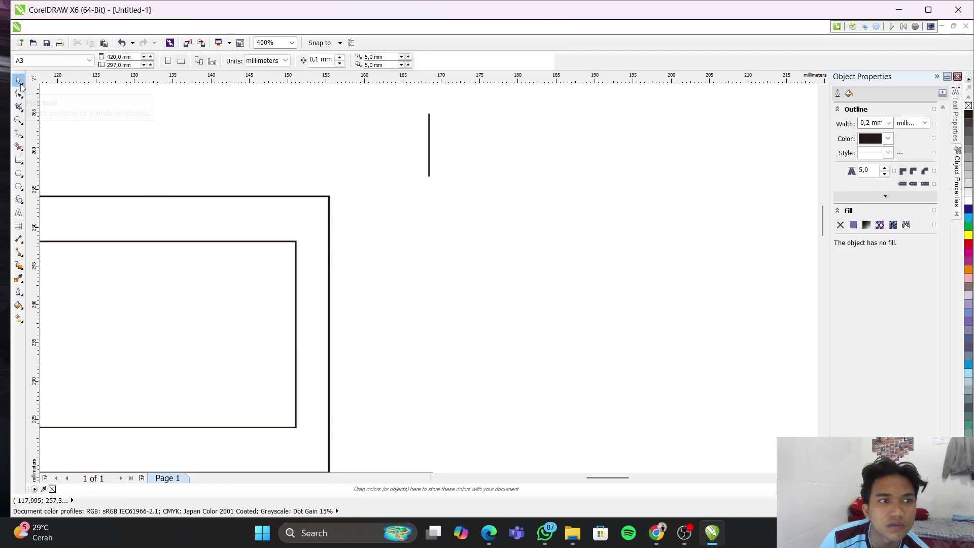
click(429, 149)
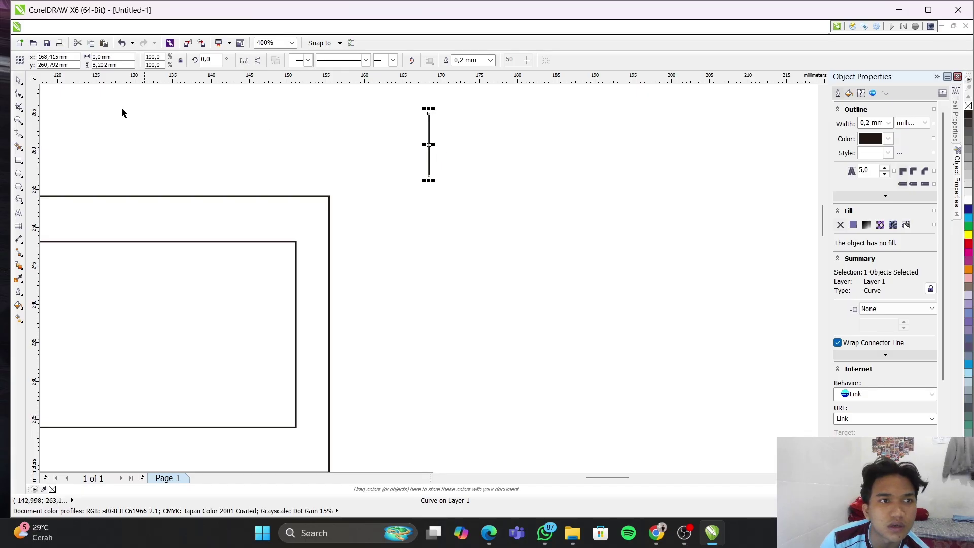
Try to set the vertical line's length to 6.5 mm
click(120, 63)
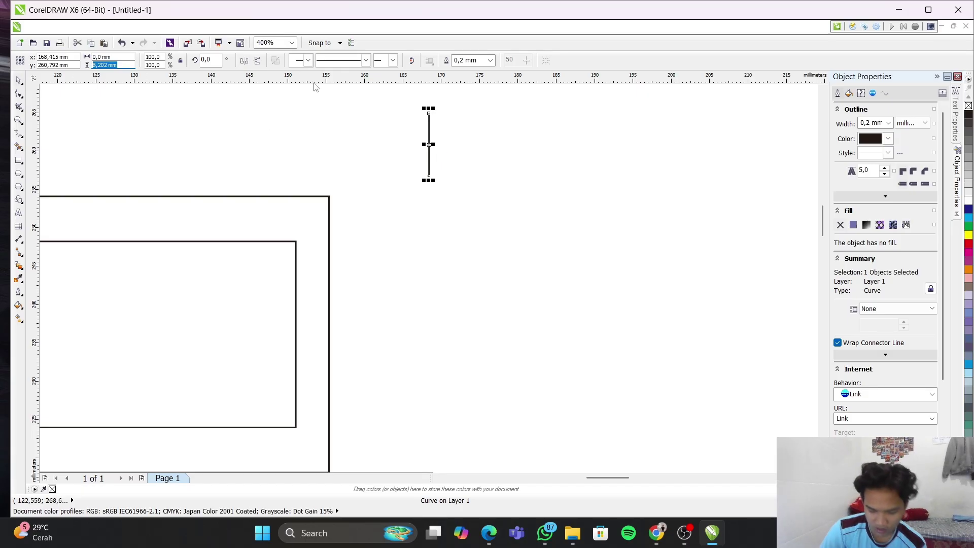
text(6.5)
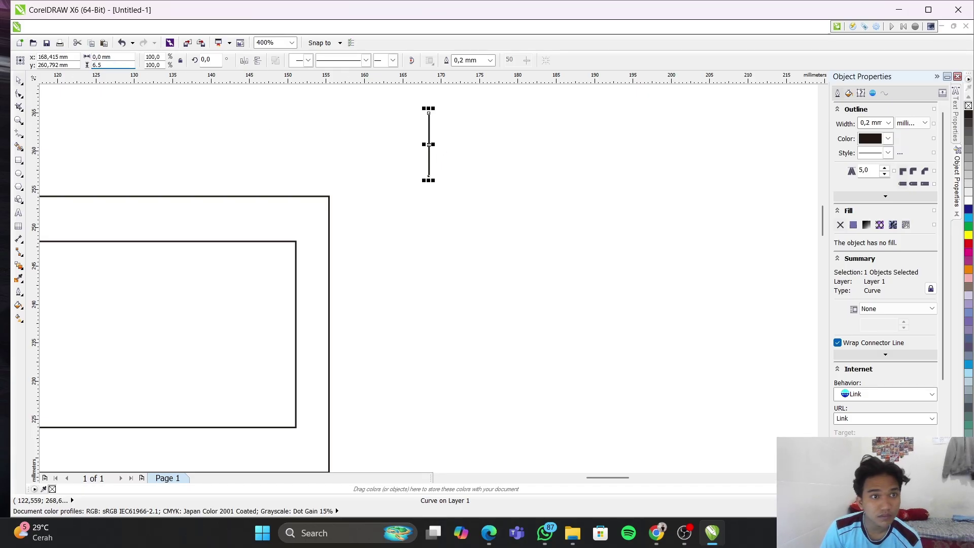
key(Return)
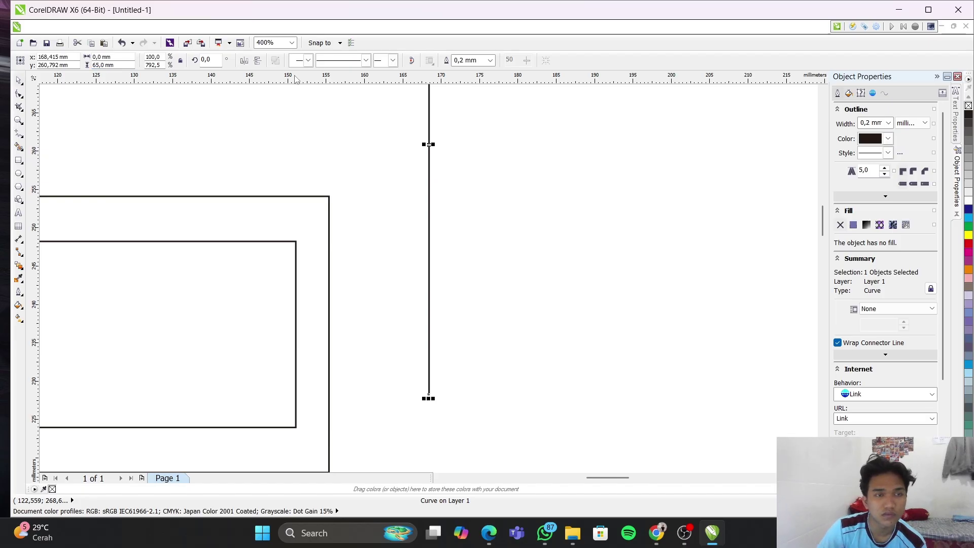
click(121, 65)
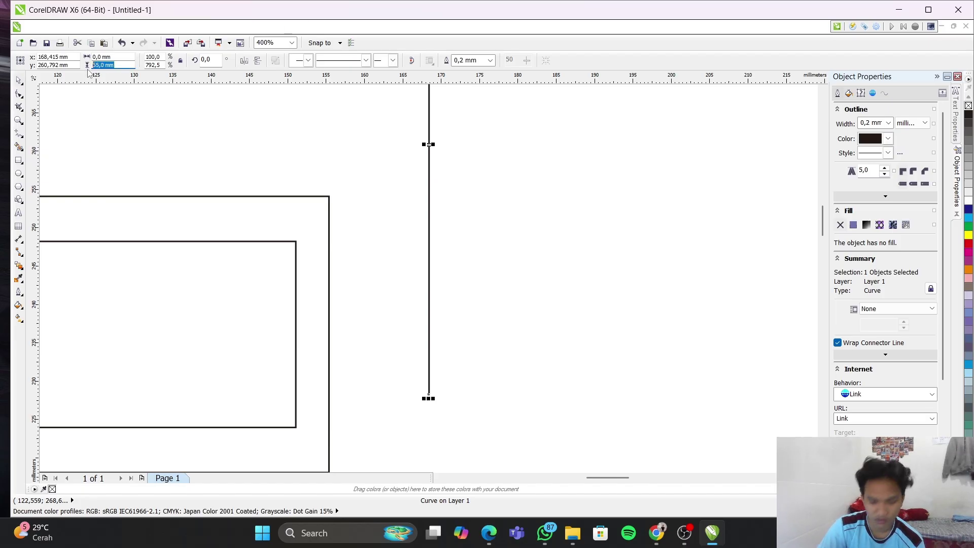
text(6,)
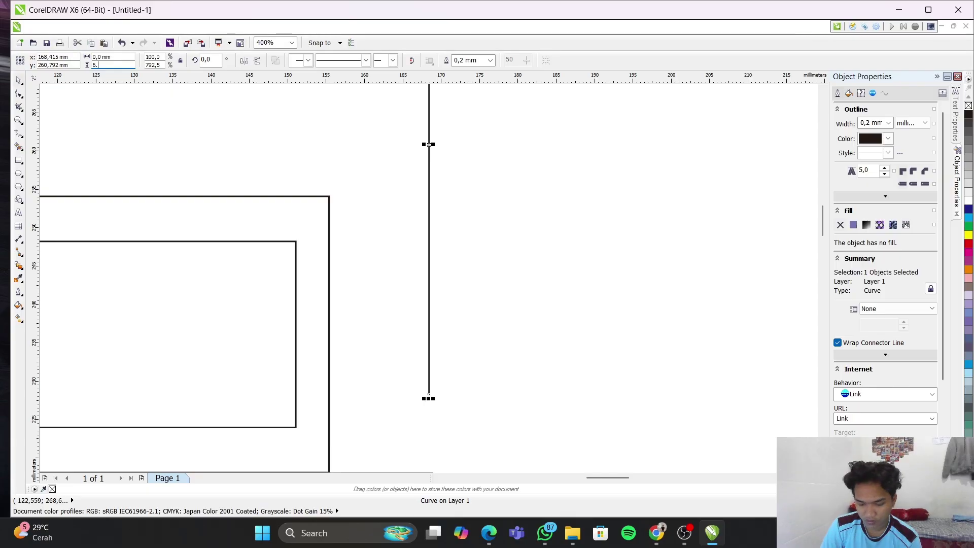
text(5)
key(Escape)
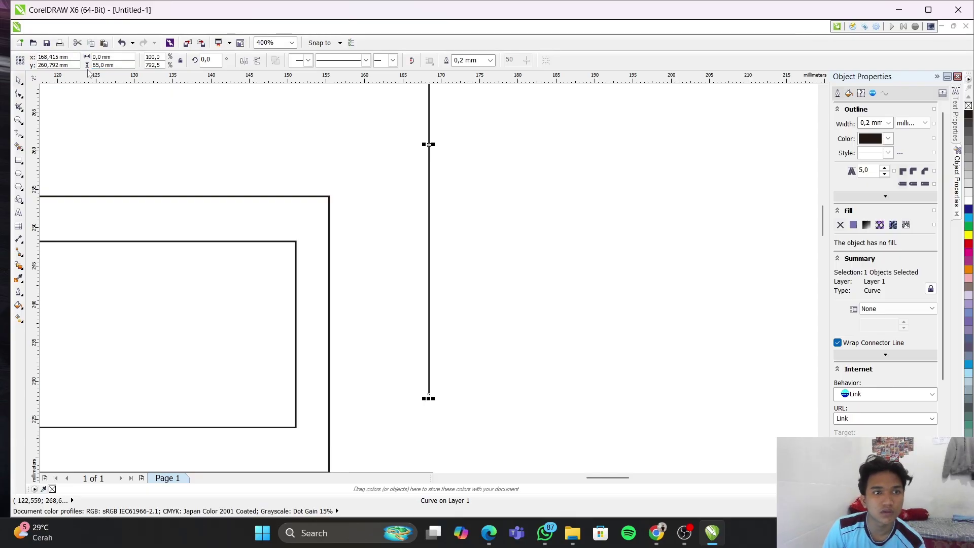
Set the vertical line's length to 6,5 mm
click(121, 65)
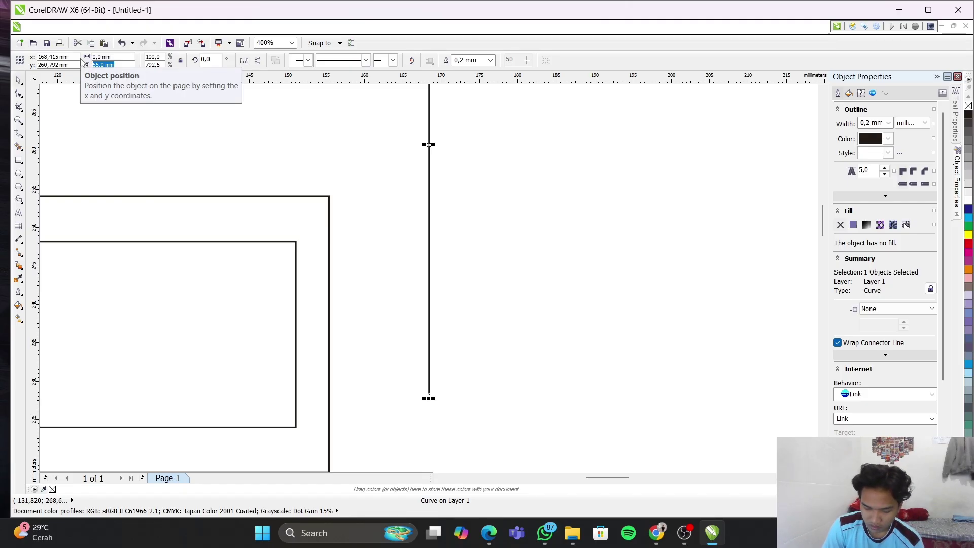
text(6,5)
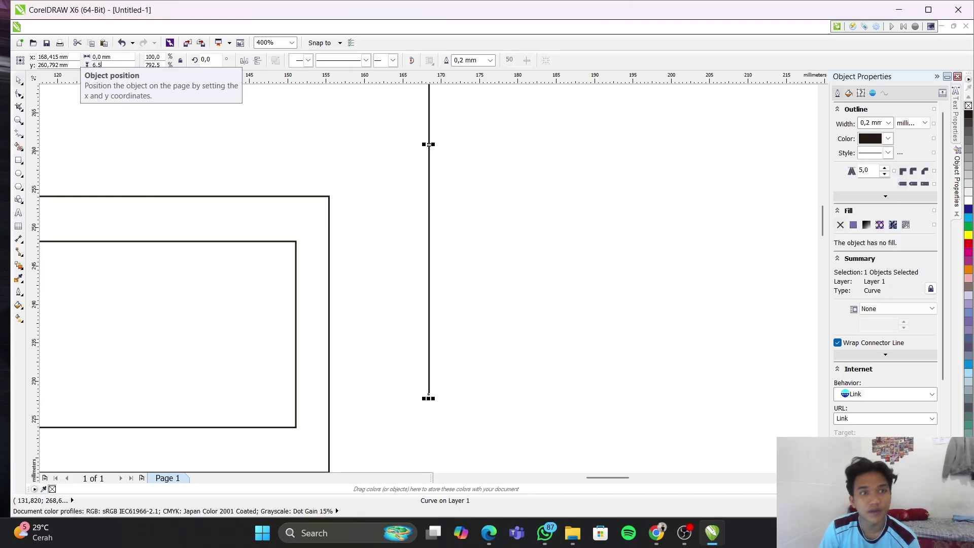
key(Return)
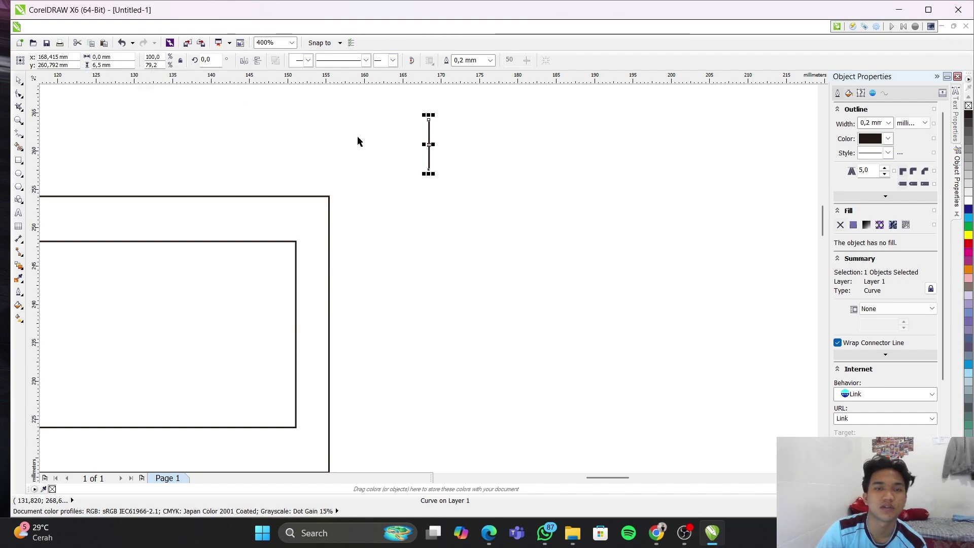
Move the vertical line into the gap between the rectangles, with its upper end on the outer rectangle's top edge
click(563, 202)
click(429, 143)
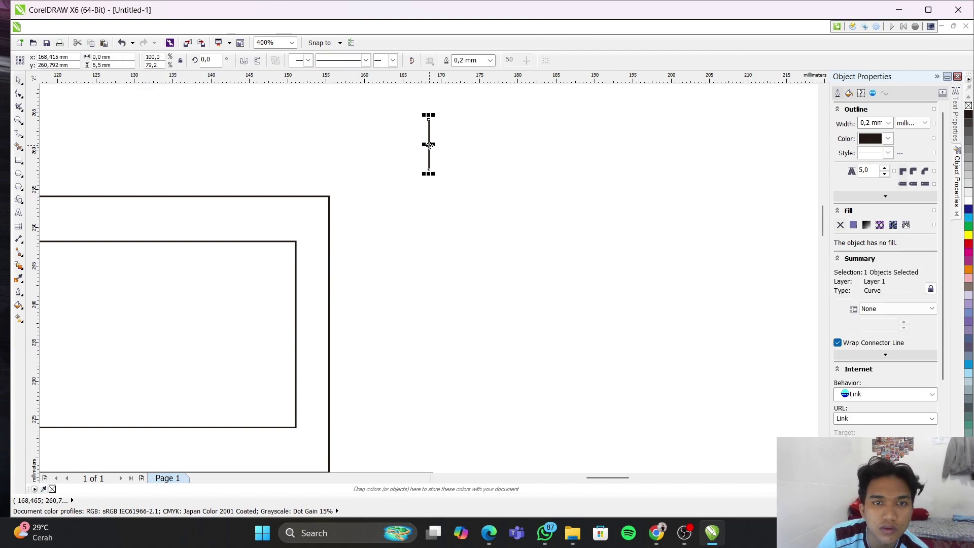
scroll(430, 144, up, 2)
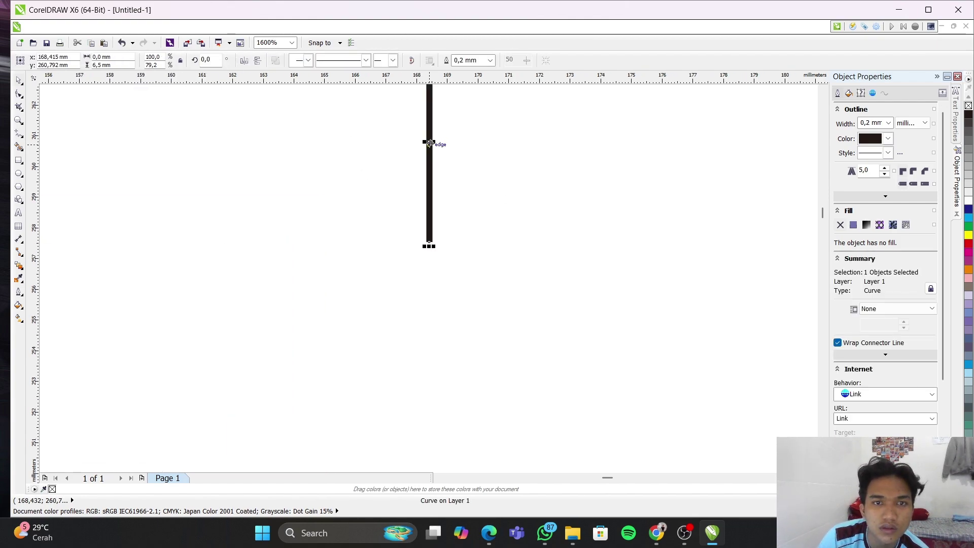
drag(430, 143, 85, 277)
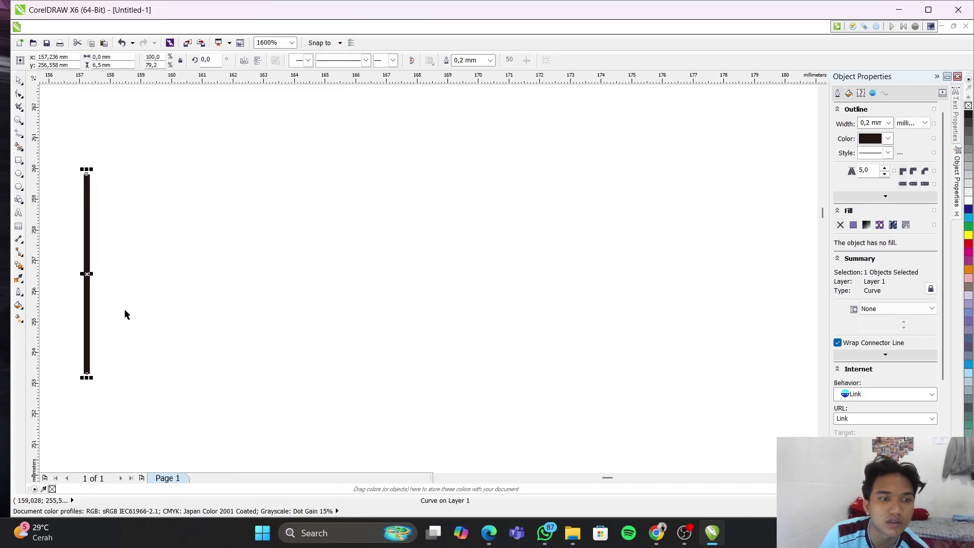
scroll(127, 315, down, 1)
drag(603, 478, 591, 483)
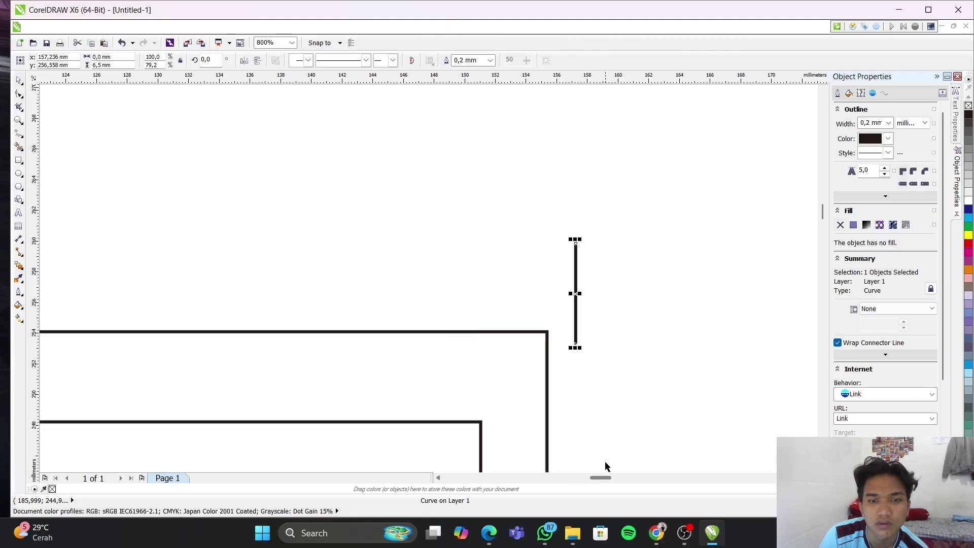
drag(575, 293, 55, 397)
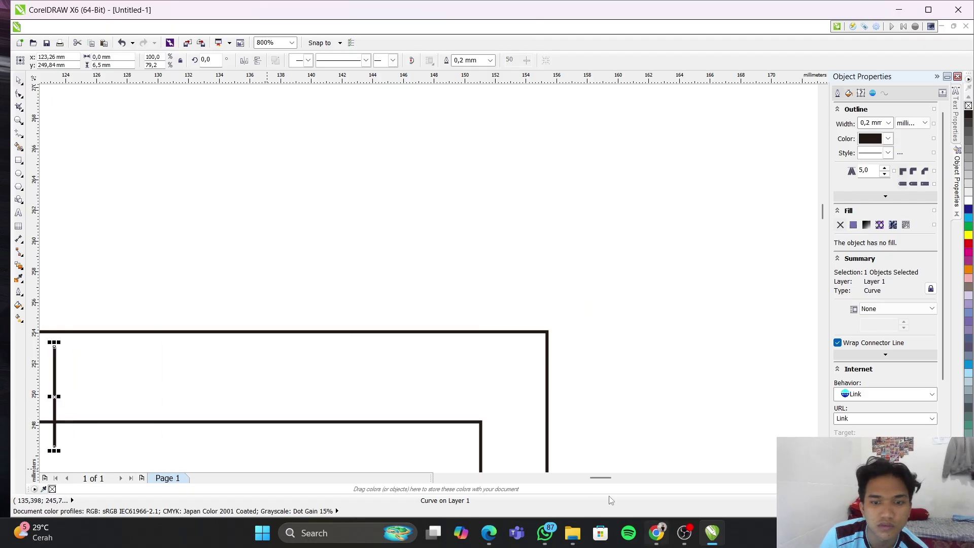
drag(595, 481, 582, 482)
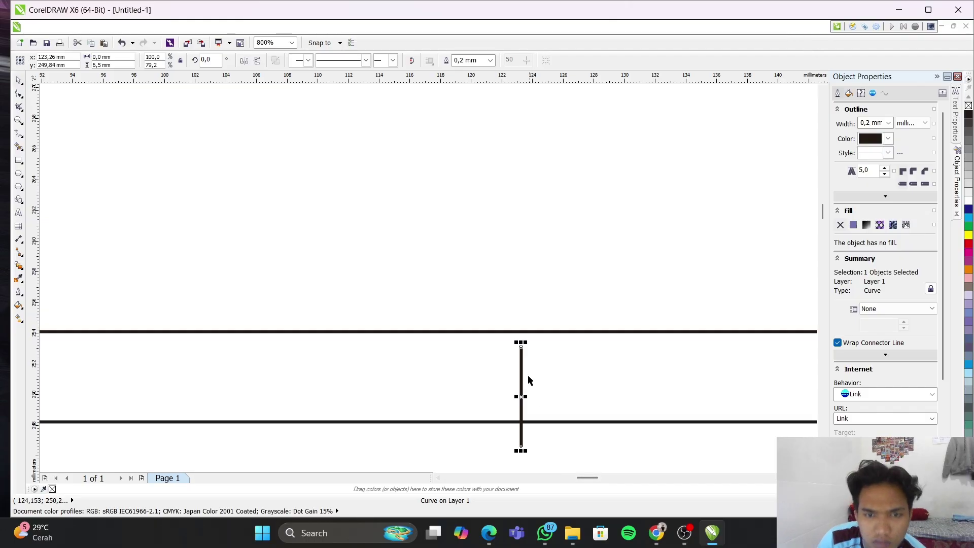
drag(523, 348, 523, 331)
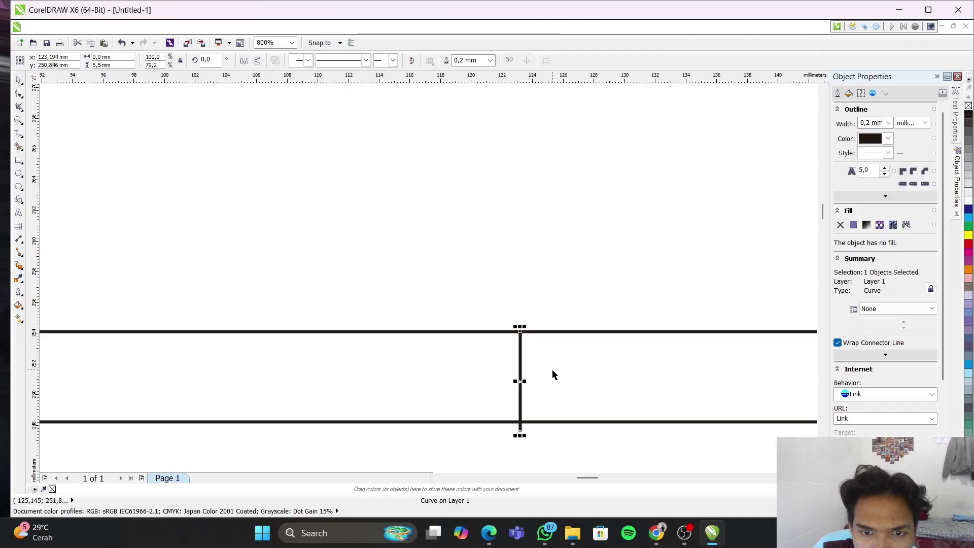
Move the inner rectangle down slightly until its top edge meets the lower end of the vertical line
key(Tab)
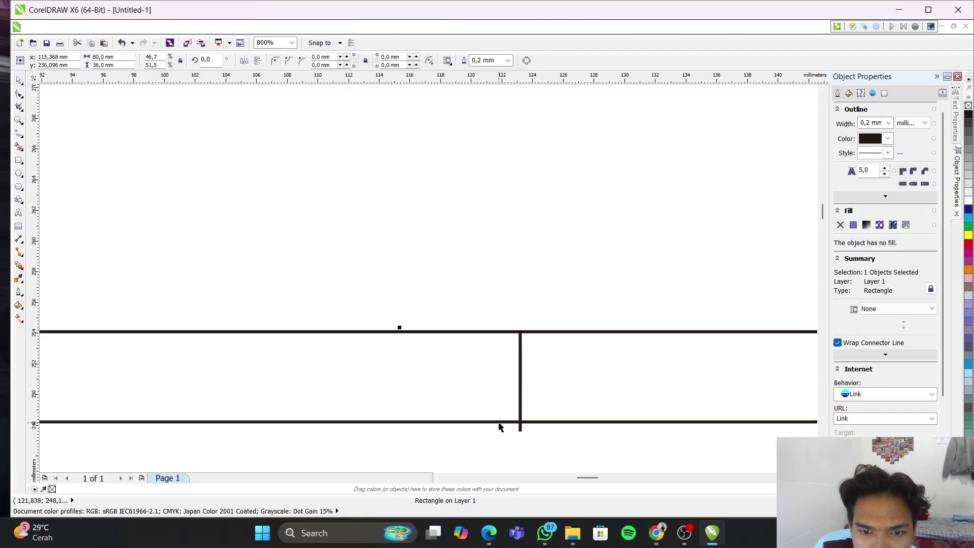
drag(499, 424, 500, 435)
scroll(505, 457, down, 3)
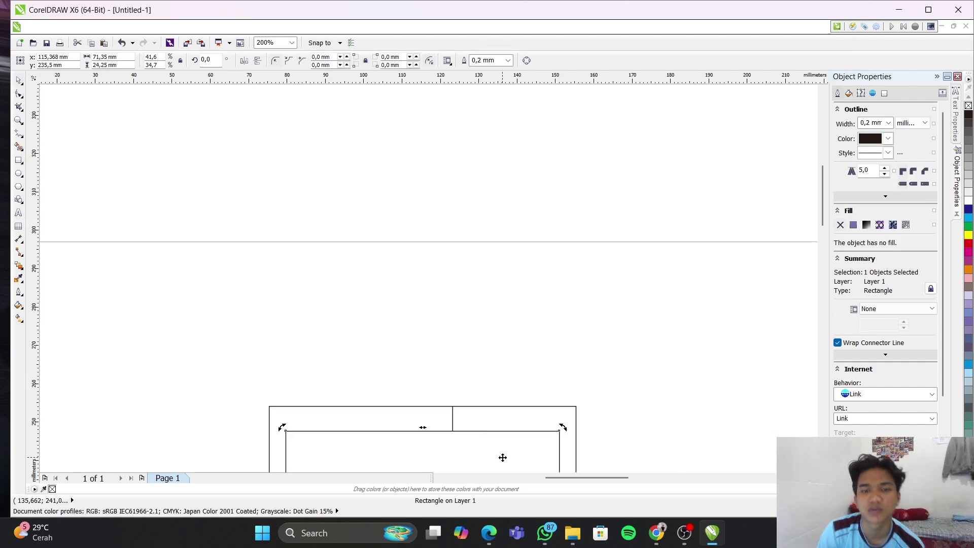
Examine how the inner rectangle's top edge meets the vertical line and how it sits inside the outer rectangle
scroll(504, 456, up, 3)
drag(820, 217, 820, 247)
scroll(568, 283, up, 3)
scroll(482, 332, down, 5)
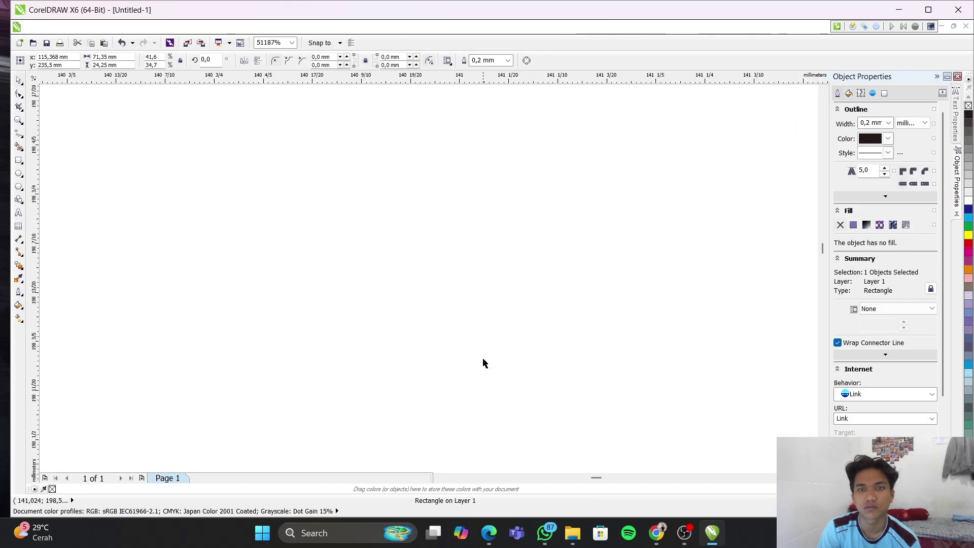
scroll(348, 232, down, 3)
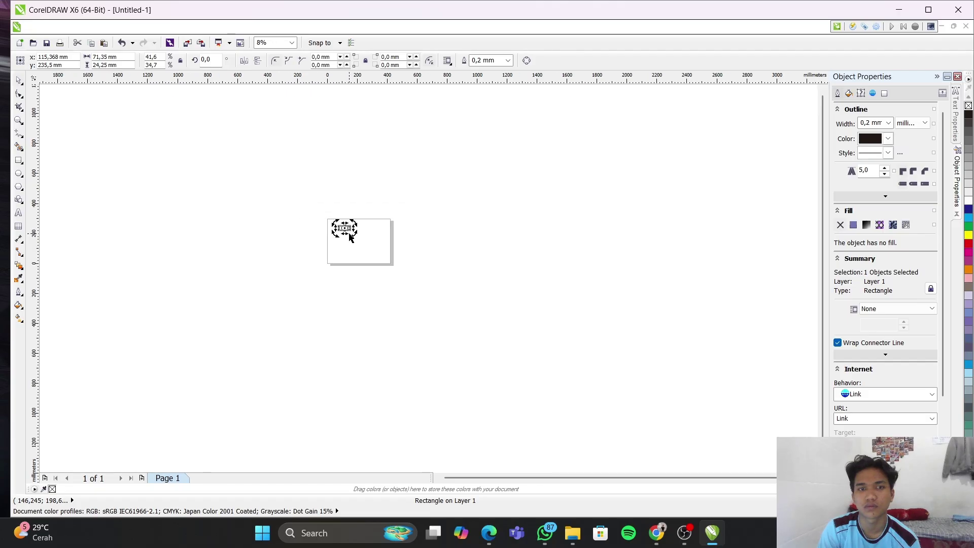
scroll(331, 236, up, 4)
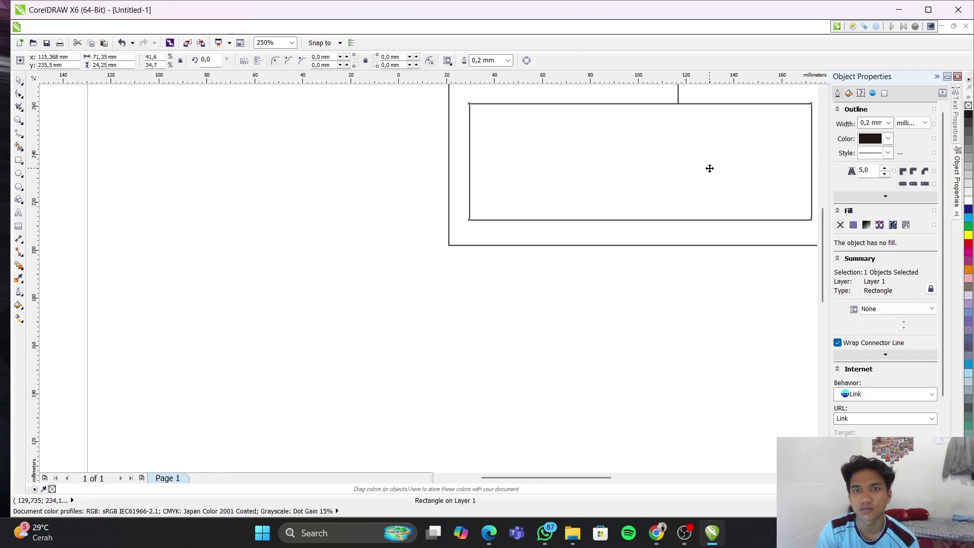
scroll(710, 163, down, 2)
scroll(726, 127, up, 2)
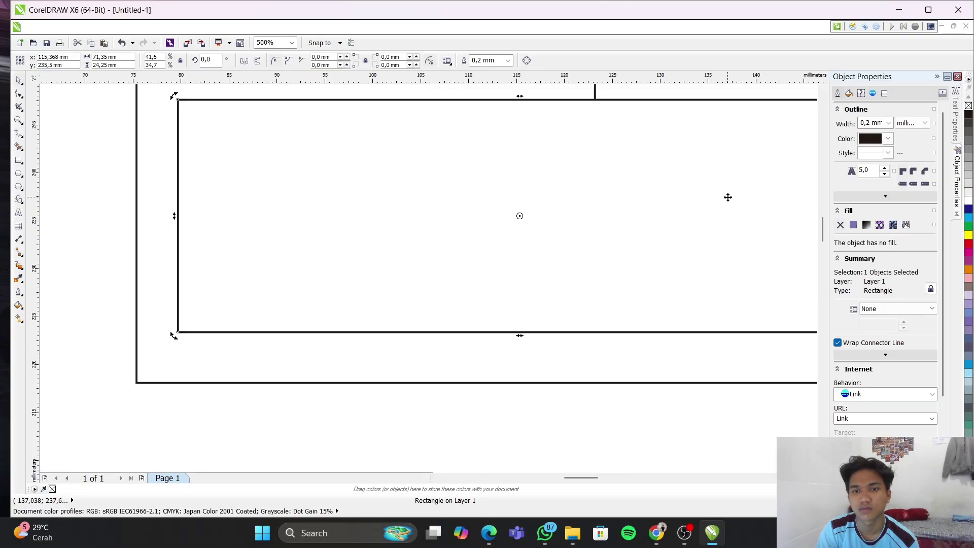
scroll(728, 198, down, 1)
scroll(680, 157, up, 2)
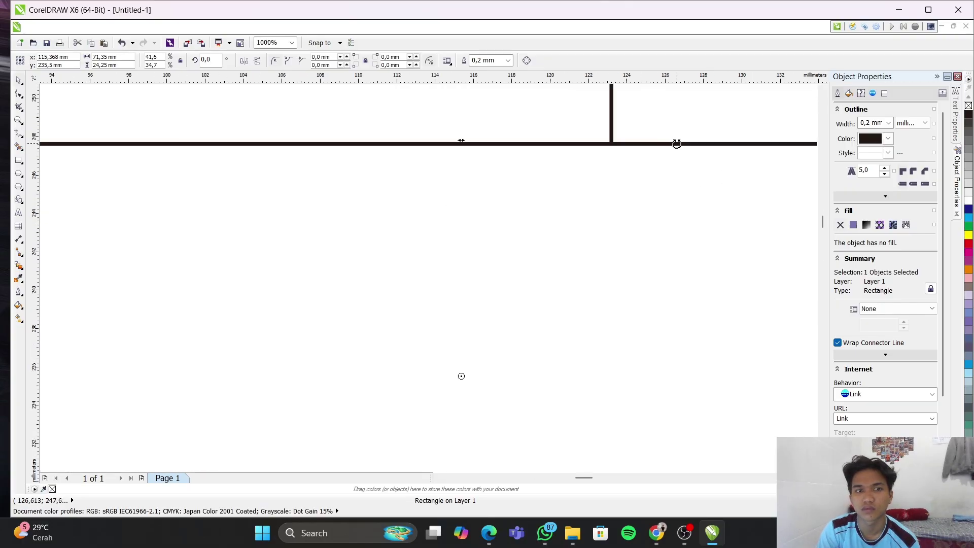
scroll(674, 145, down, 1)
scroll(662, 140, down, 1)
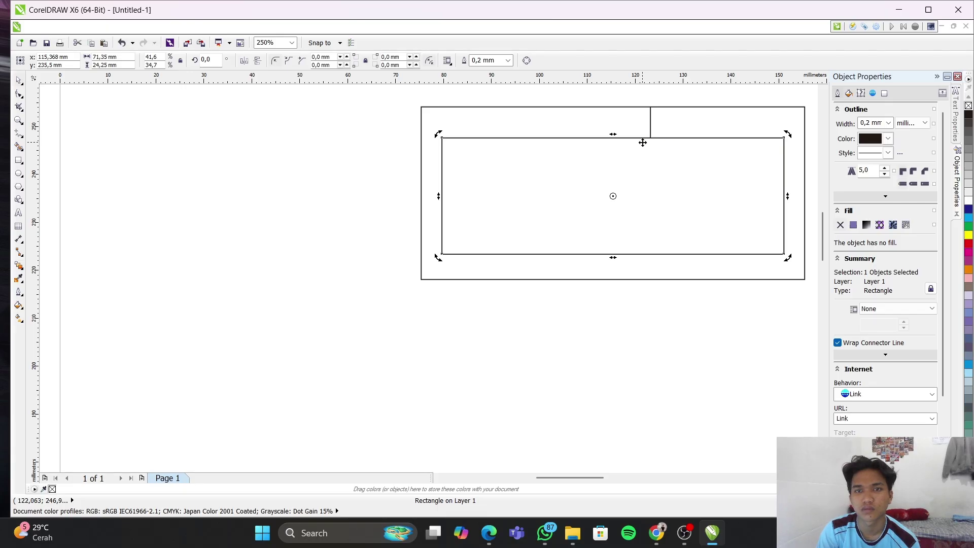
Try to shift the inner rectangle slightly farther down, and undo the move
click(686, 147)
drag(689, 141, 690, 150)
key(ctrl+z)
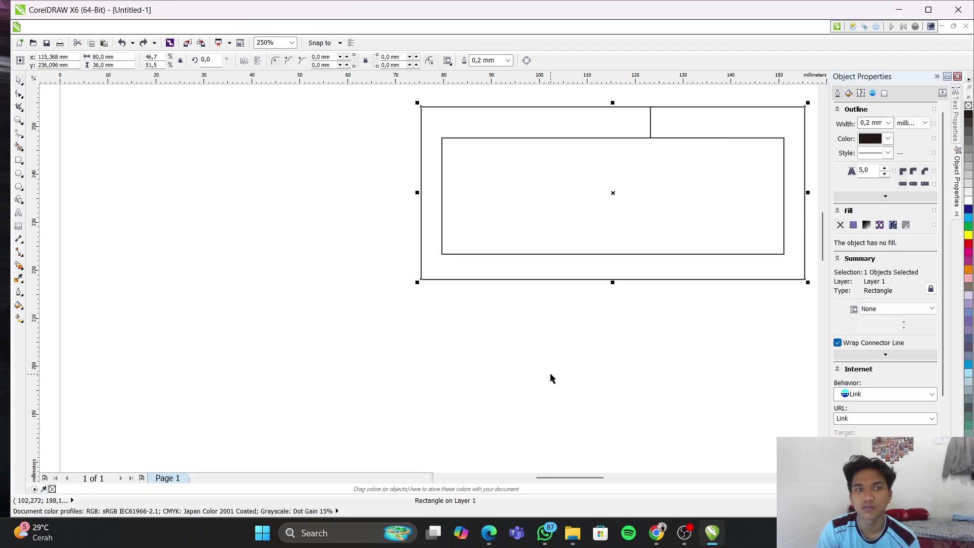
Duplicate the inner rectangle in place and resize the copy to 72,25 mm wide and 28 mm high
key(Tab)
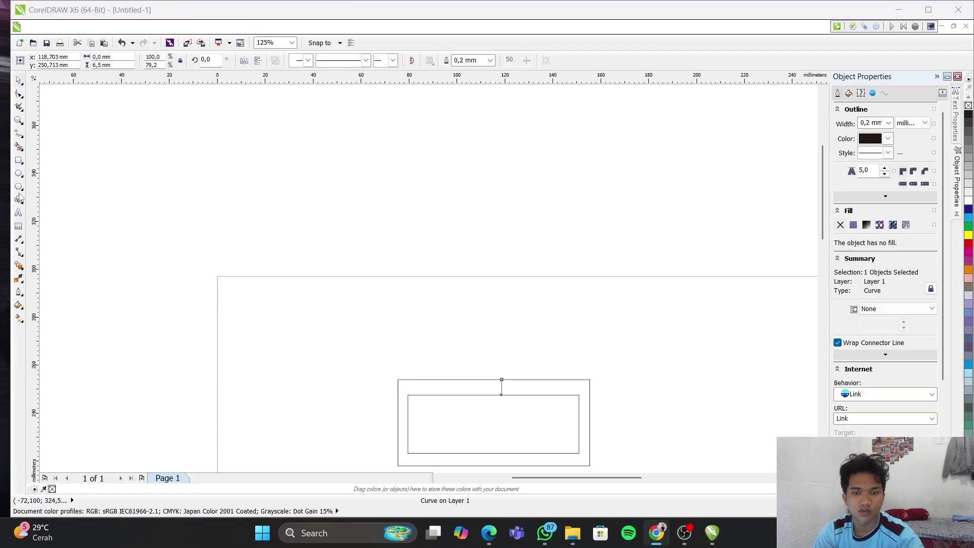
click(479, 398)
key(Tab)
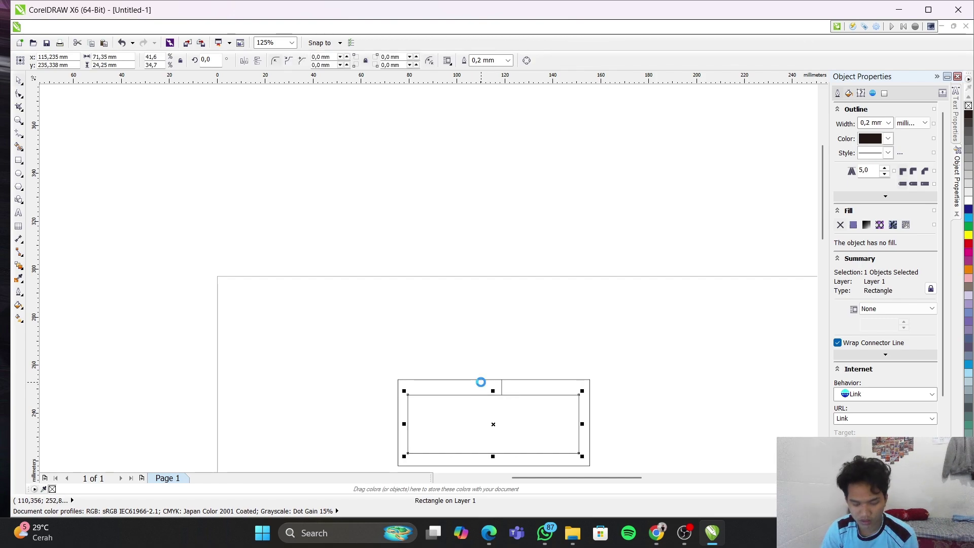
click(121, 60)
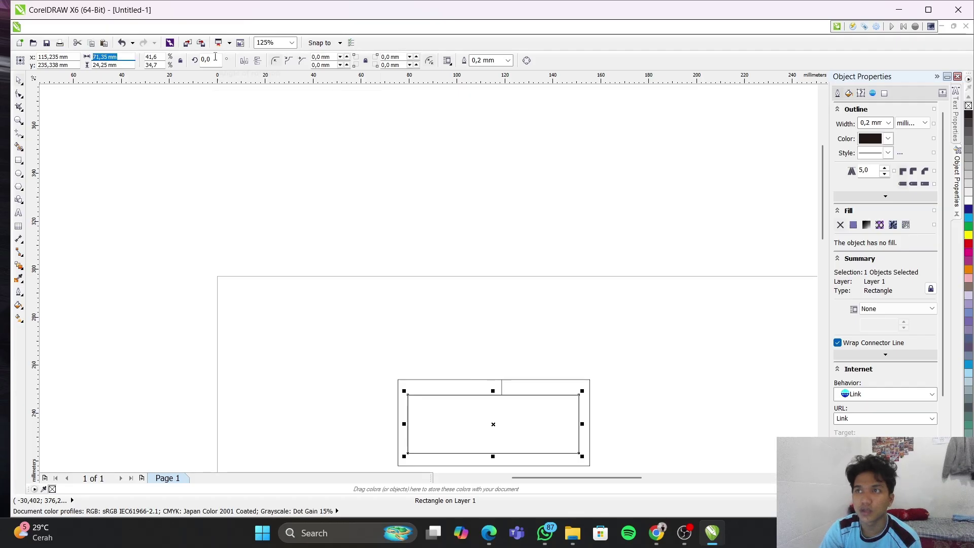
text(72,25)
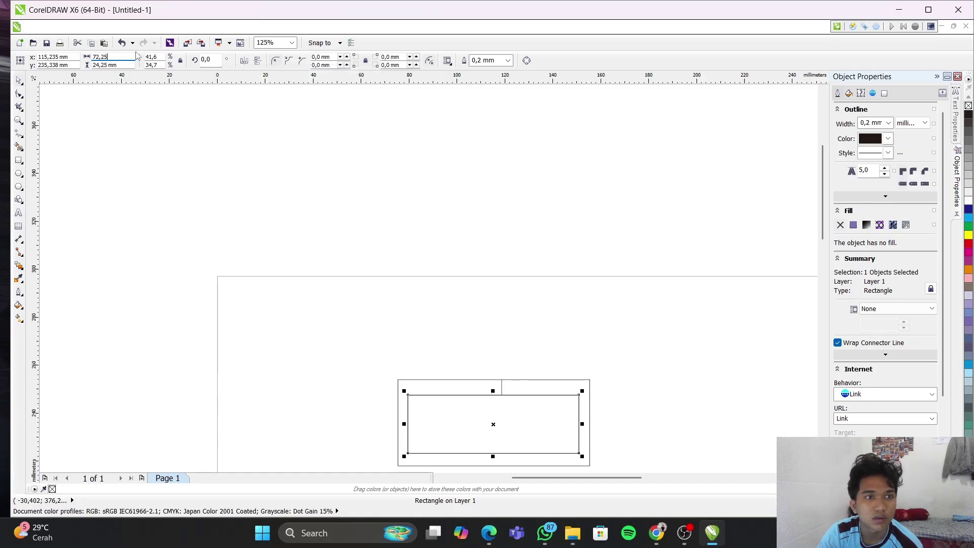
drag(125, 65, 89, 64)
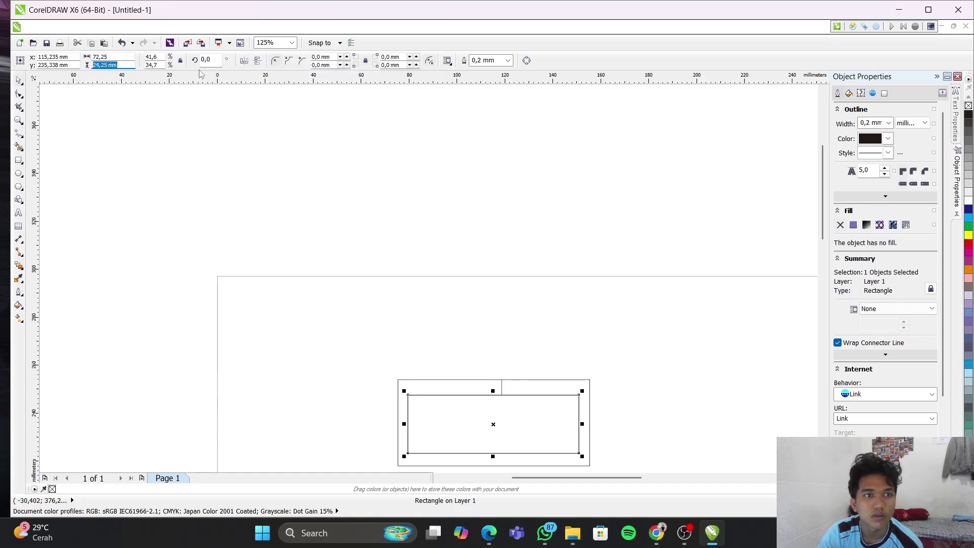
text(28)
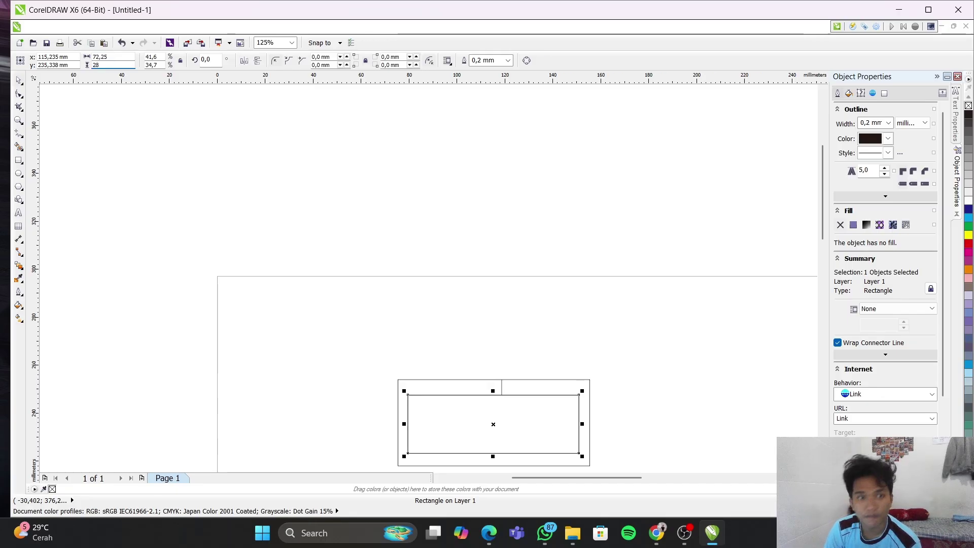
key(Return)
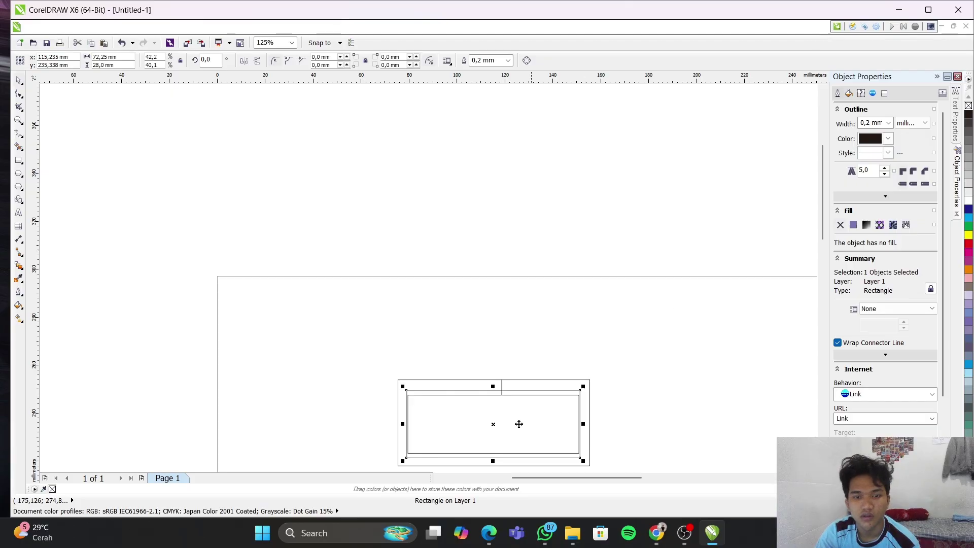
Draw corner rectangles between the two outermost rectangles, about 3,7 × 4,6 mm at the upper left and 4,1 × 4,6 mm at the upper right
scroll(518, 453, up, 2)
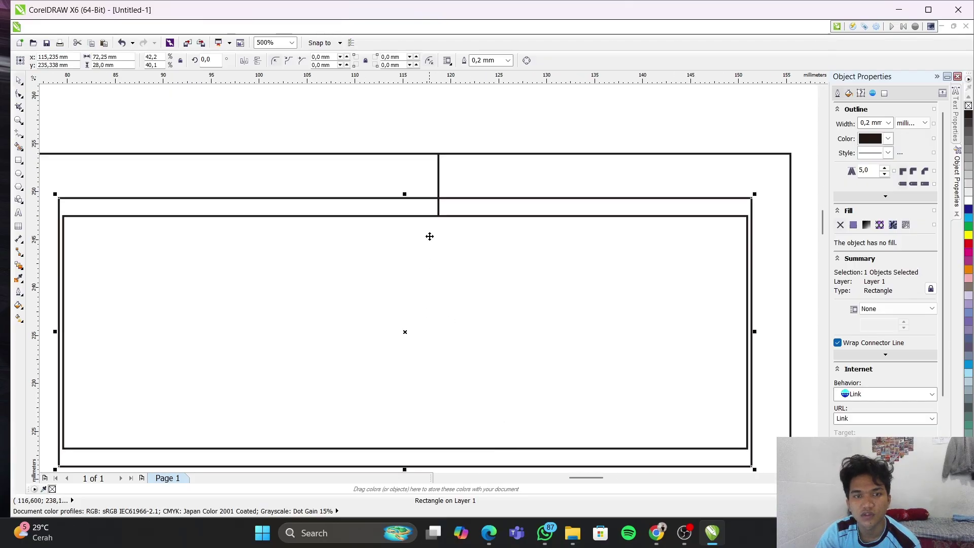
click(437, 178)
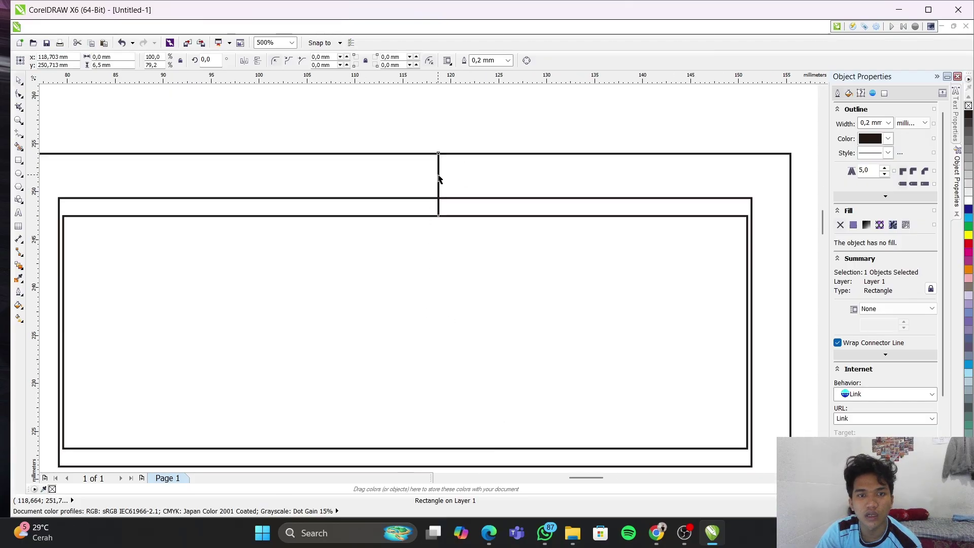
click(249, 115)
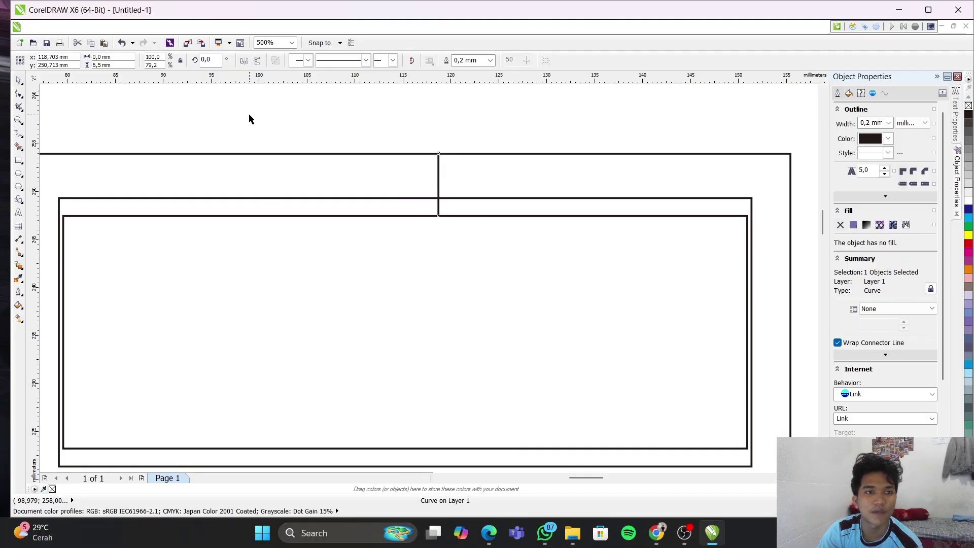
drag(586, 477, 570, 479)
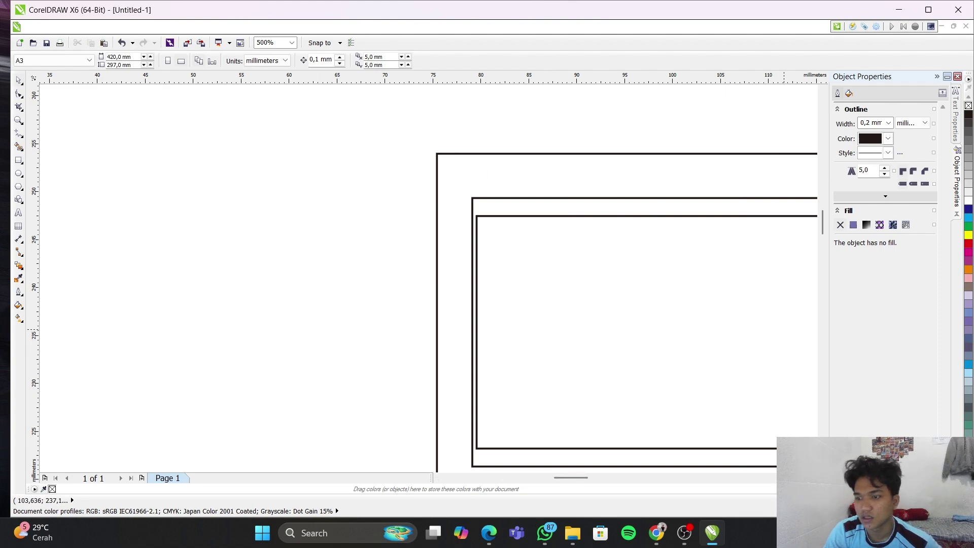
key(alt+Tab)
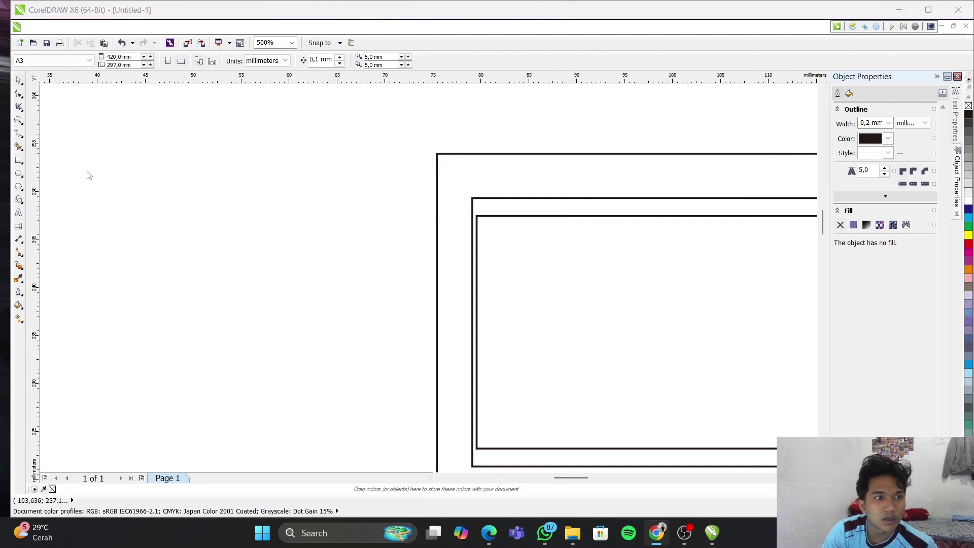
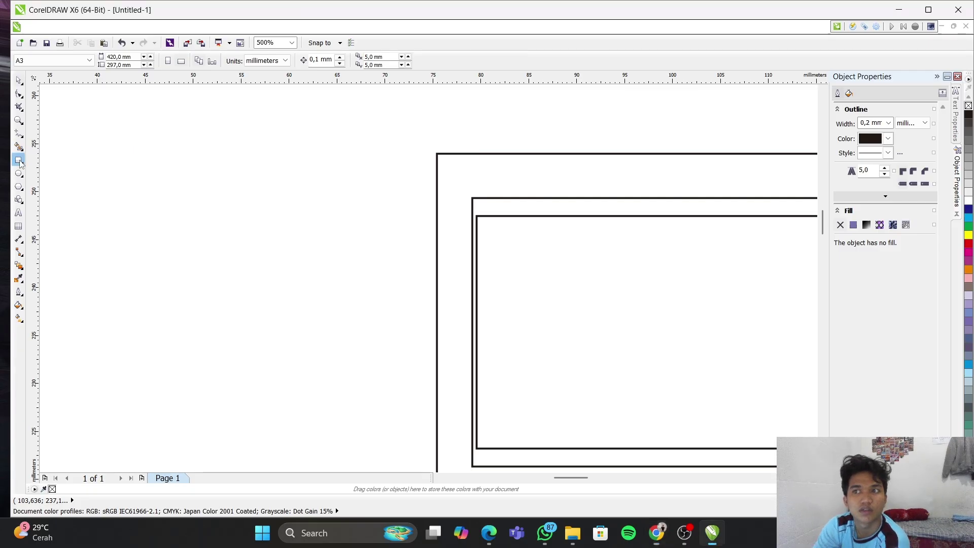
click(19, 160)
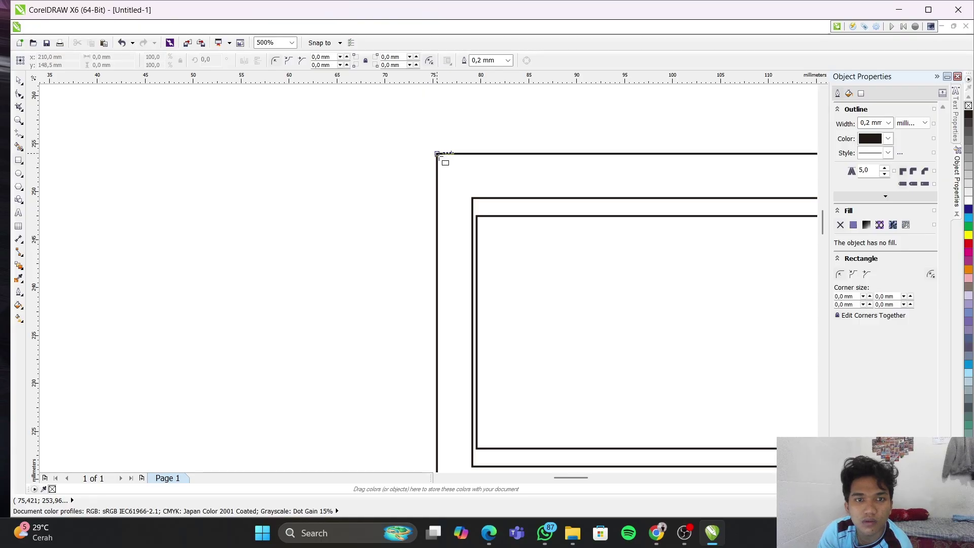
drag(437, 153, 472, 198)
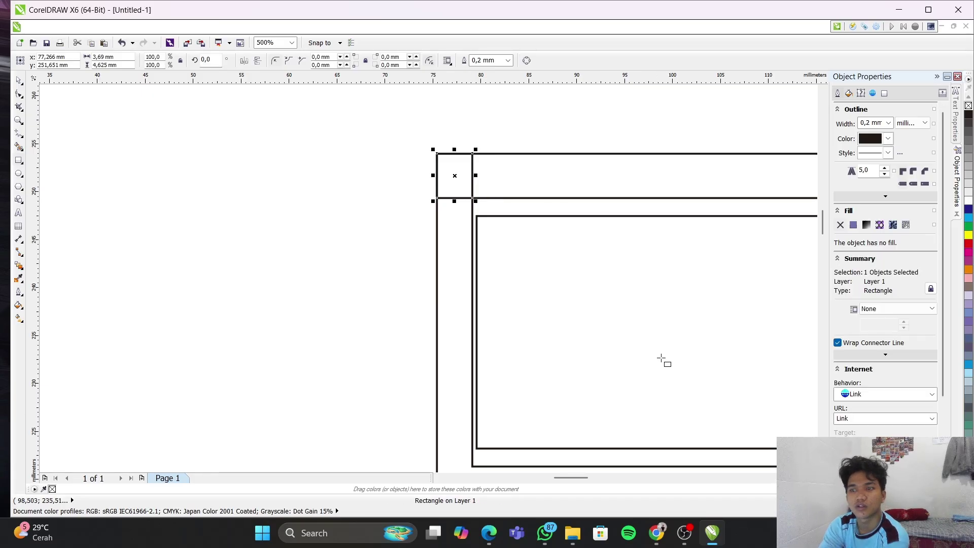
drag(580, 481, 604, 482)
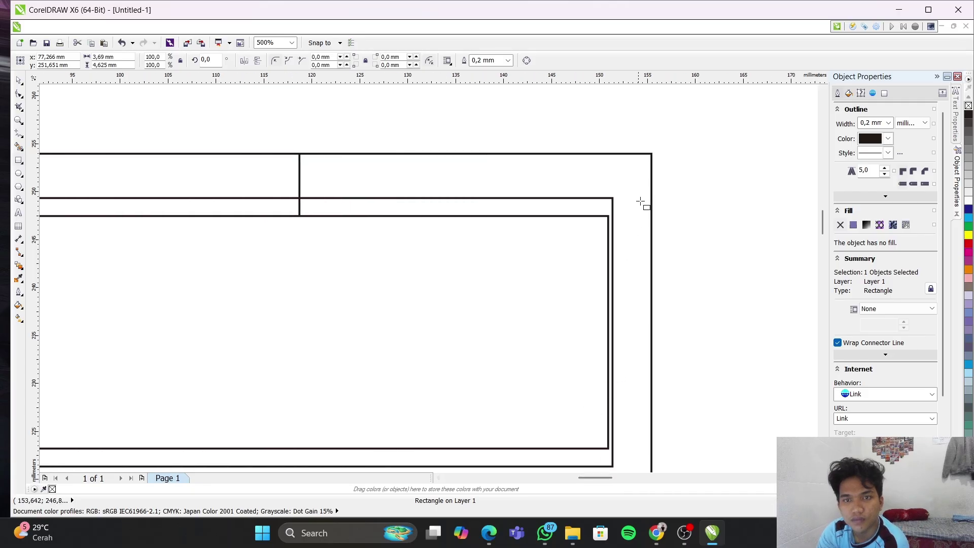
drag(651, 152, 613, 198)
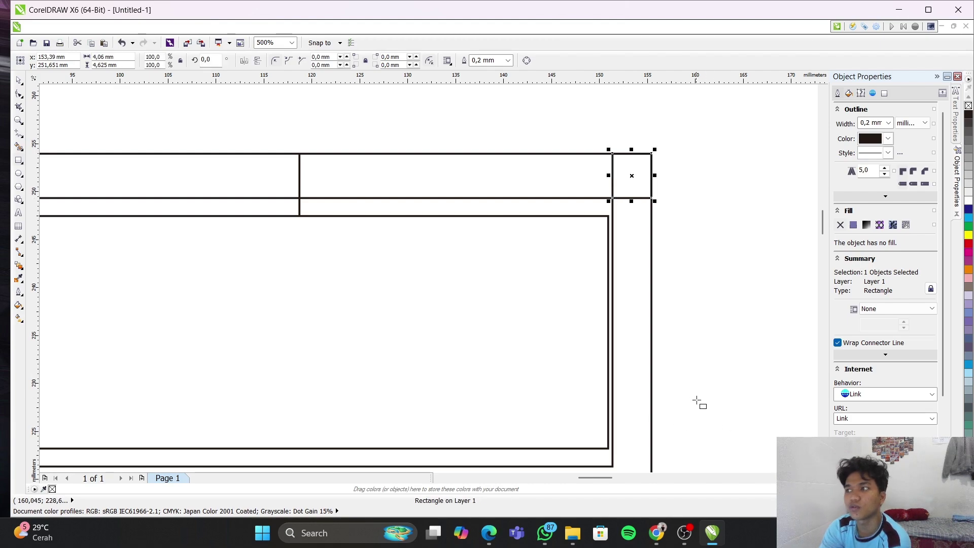
Draw corner rectangles between the two outermost rectangles, about 4,1 × 3,4 mm at the lower right and 3,7 × 3,4 mm at the lower left
mouse_move(823, 226)
mouse_down()
mouse_move(827, 261)
mouse_move(828, 245)
mouse_up()
key(alt+Tab)
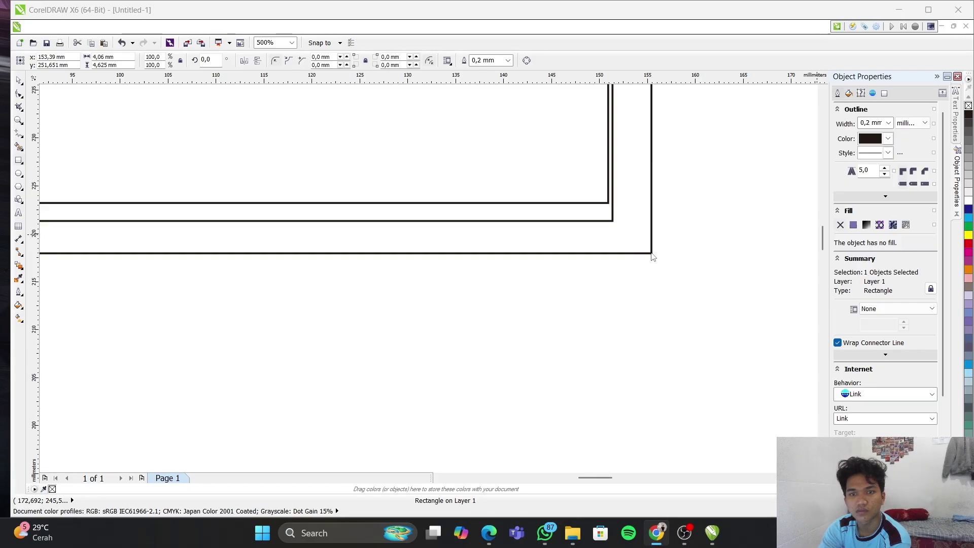
click(19, 160)
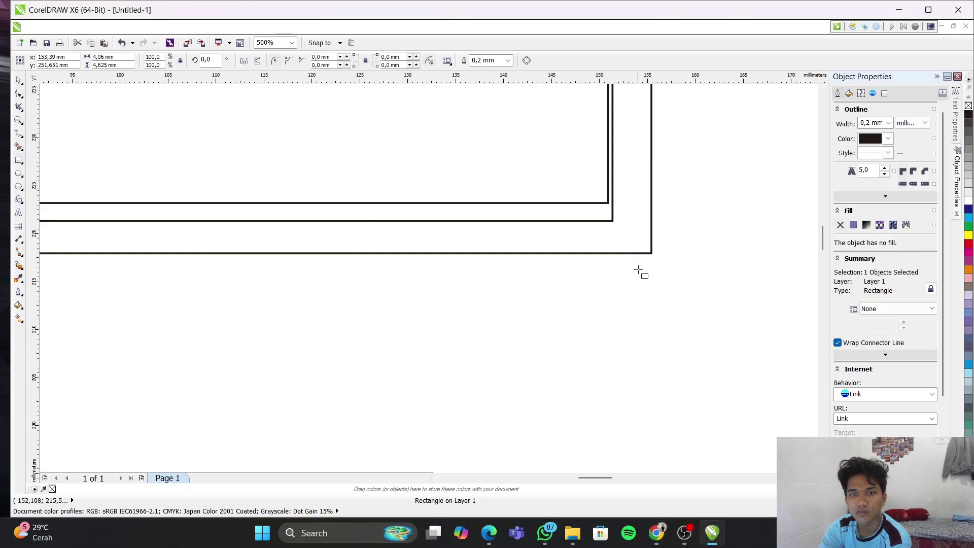
drag(652, 252, 613, 220)
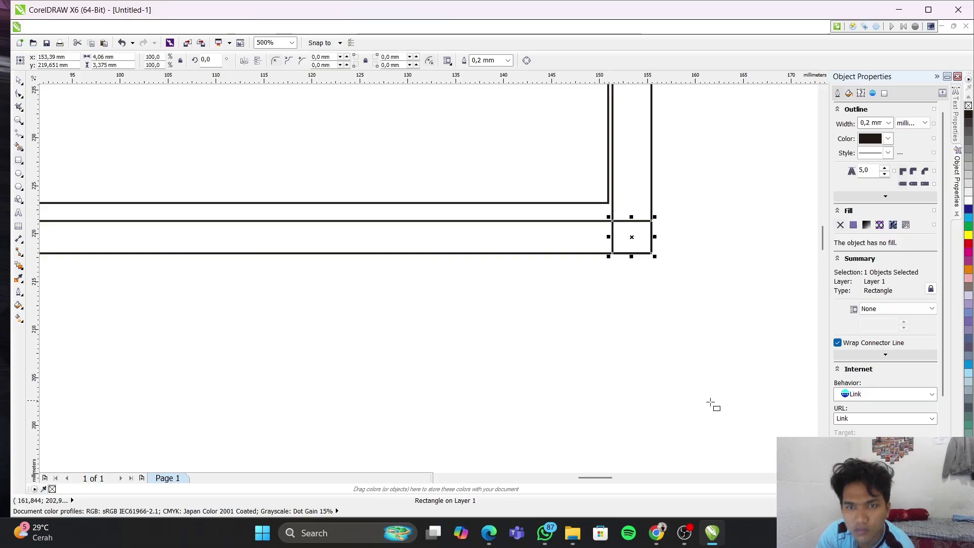
drag(595, 477, 563, 420)
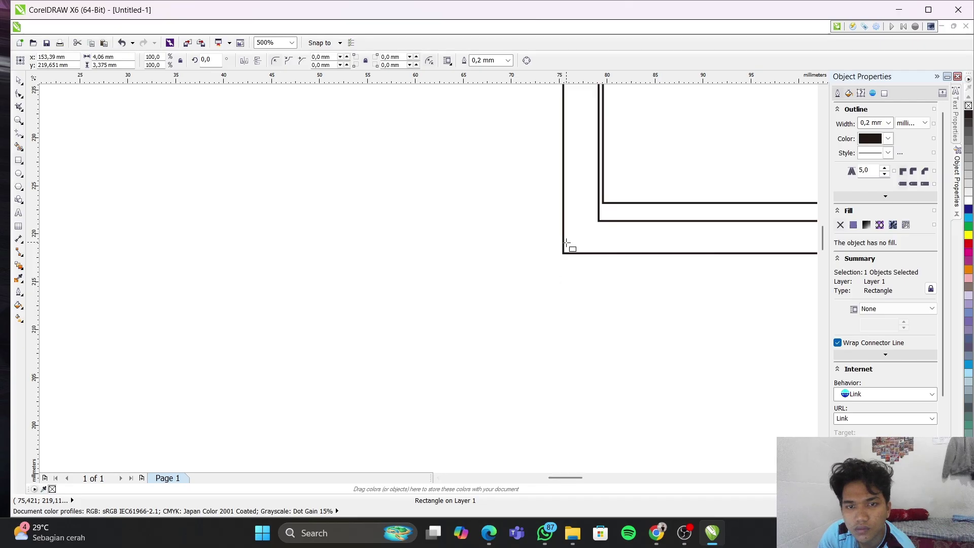
drag(563, 252, 599, 221)
Draw an ellipse above the outer rectangle's upper-left corner and set its height and width to 3 mm
drag(566, 477, 596, 471)
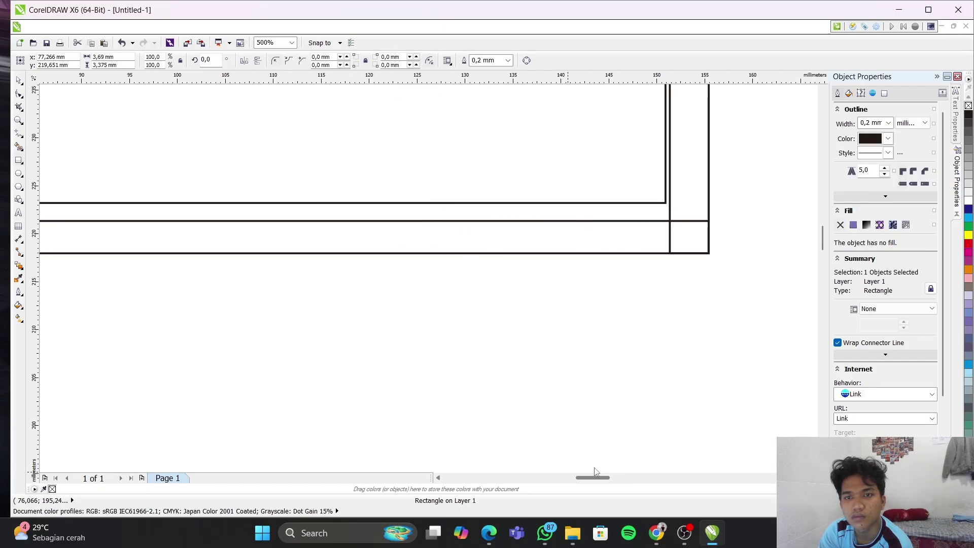
drag(823, 238, 824, 214)
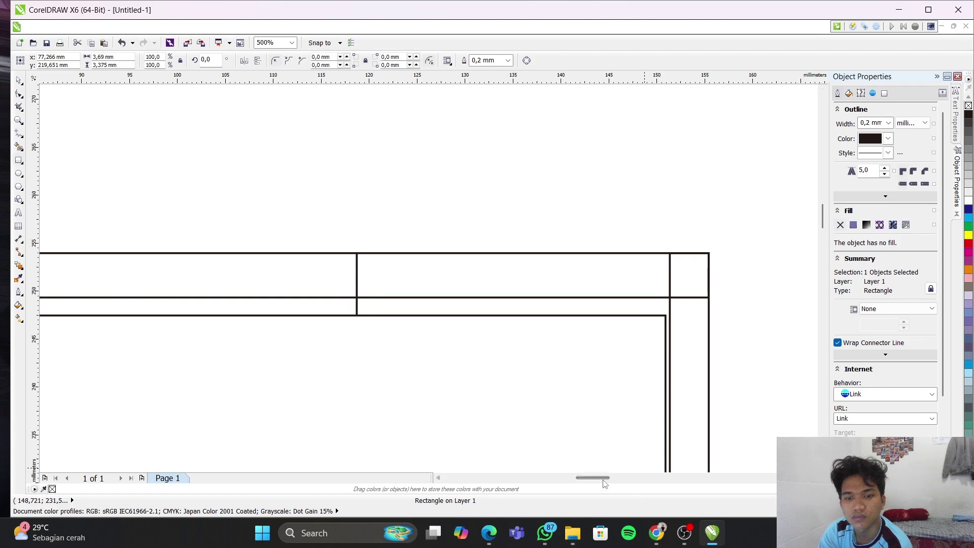
drag(603, 479, 569, 479)
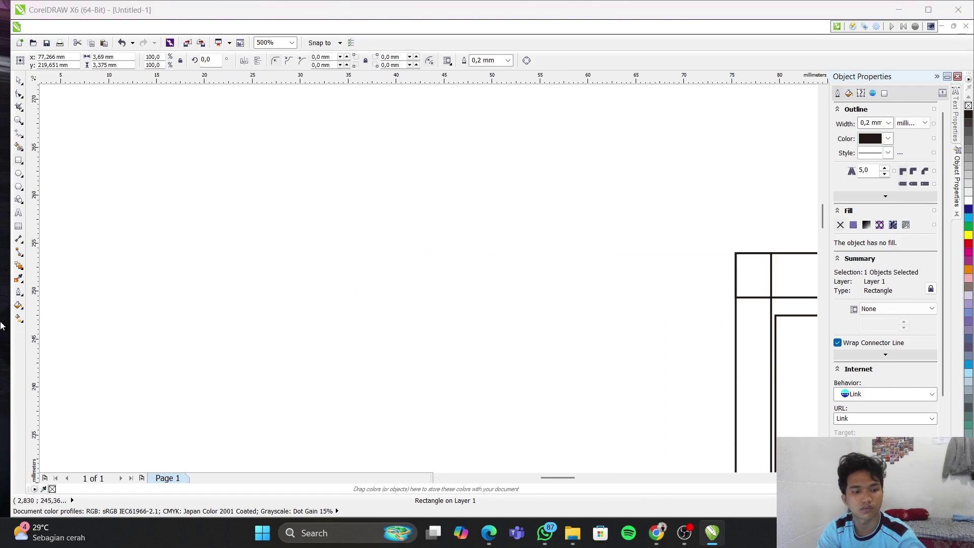
key(alt+Tab)
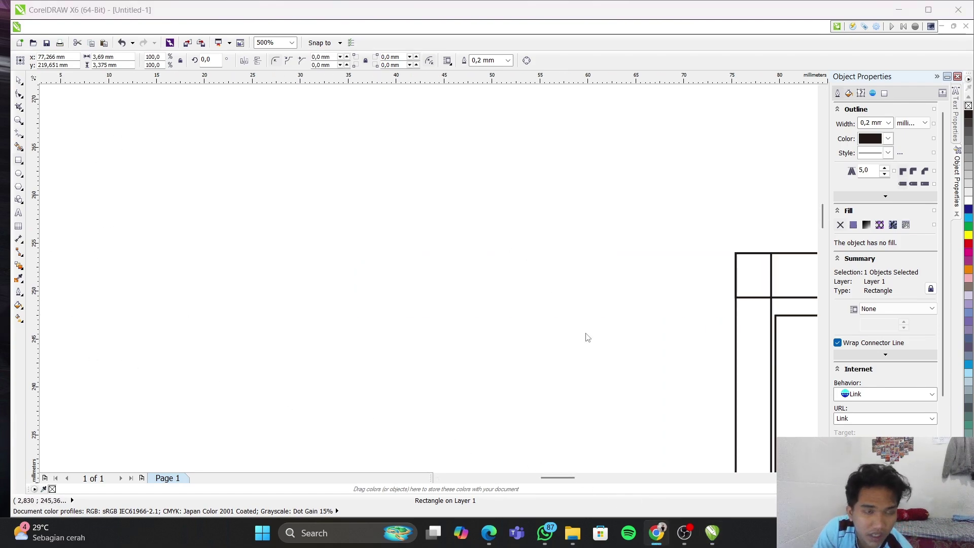
click(581, 478)
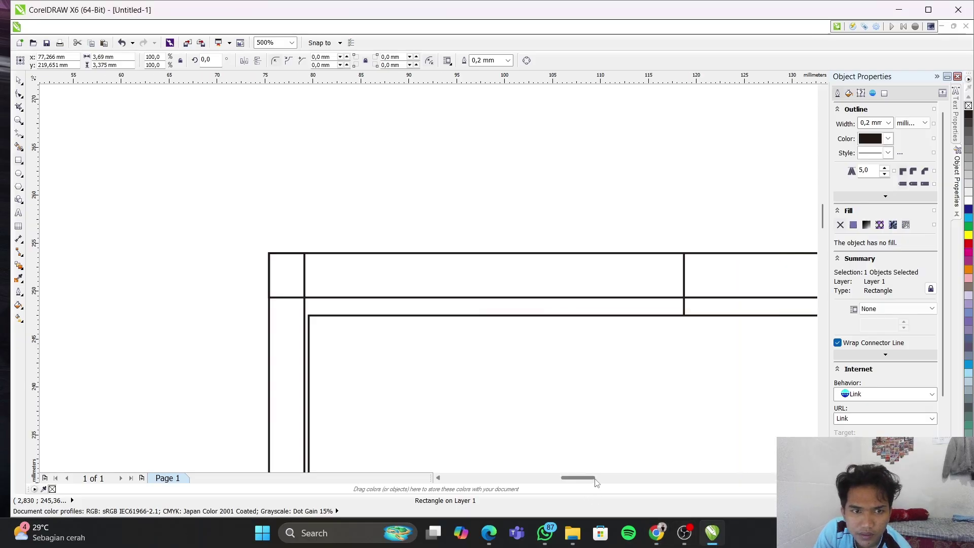
click(19, 173)
drag(199, 192, 226, 158)
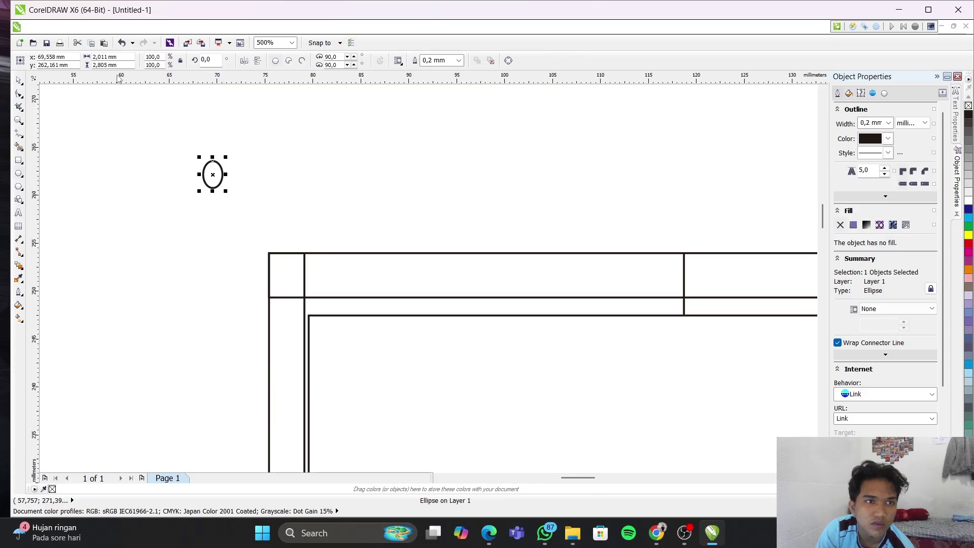
click(104, 65)
text(3)
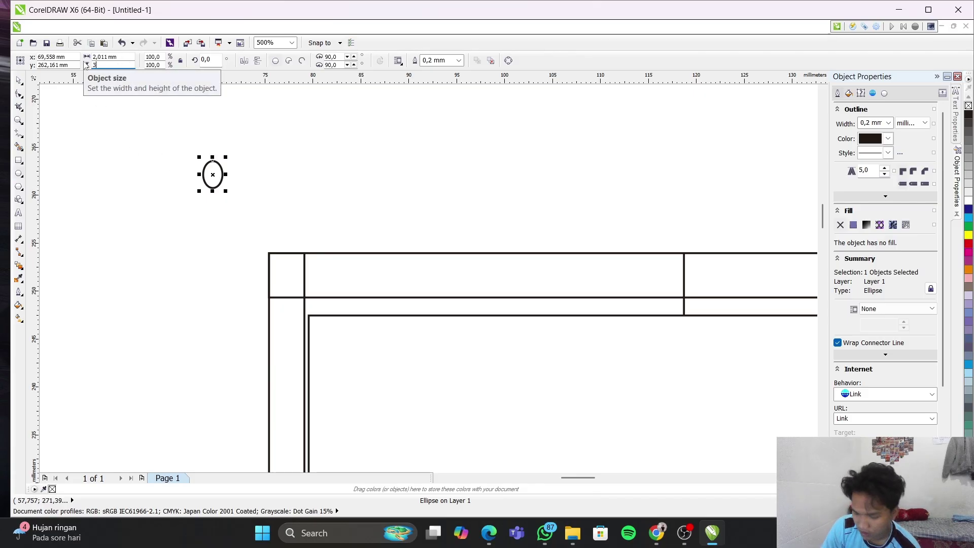
key(Return)
click(91, 56)
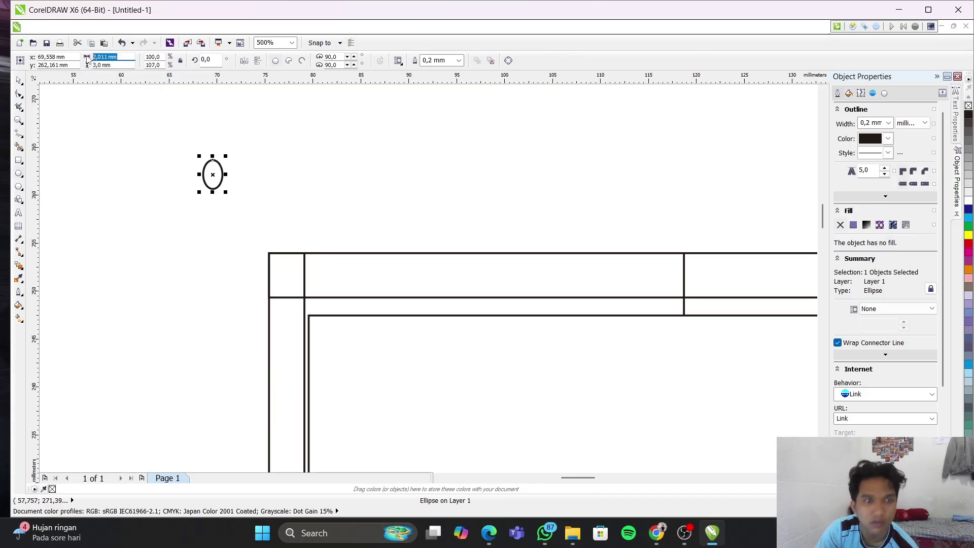
text(3)
key(Return)
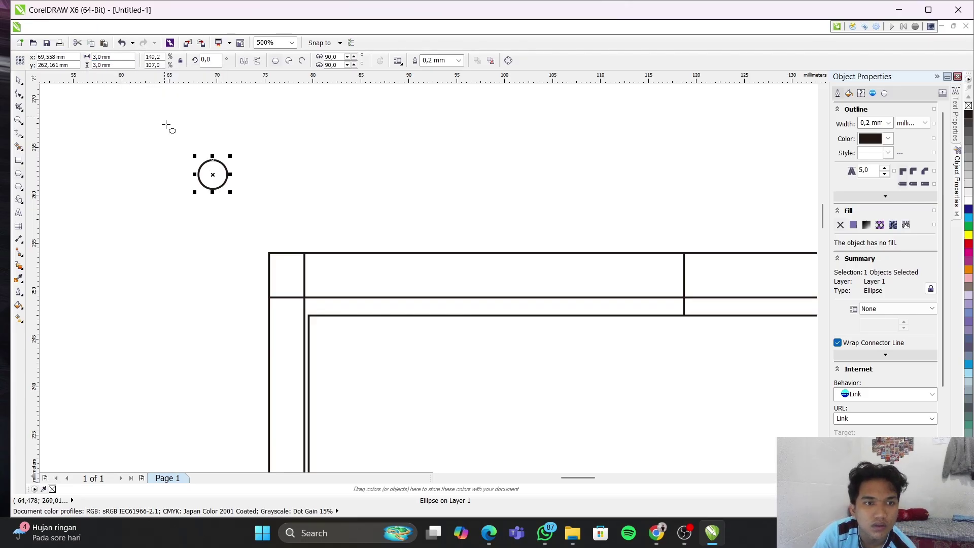
Try the circle centred in the upper-left corner rectangle, and move it into the lower strip between the two outermost rectangles, centred on the strip's height
drag(212, 175, 285, 275)
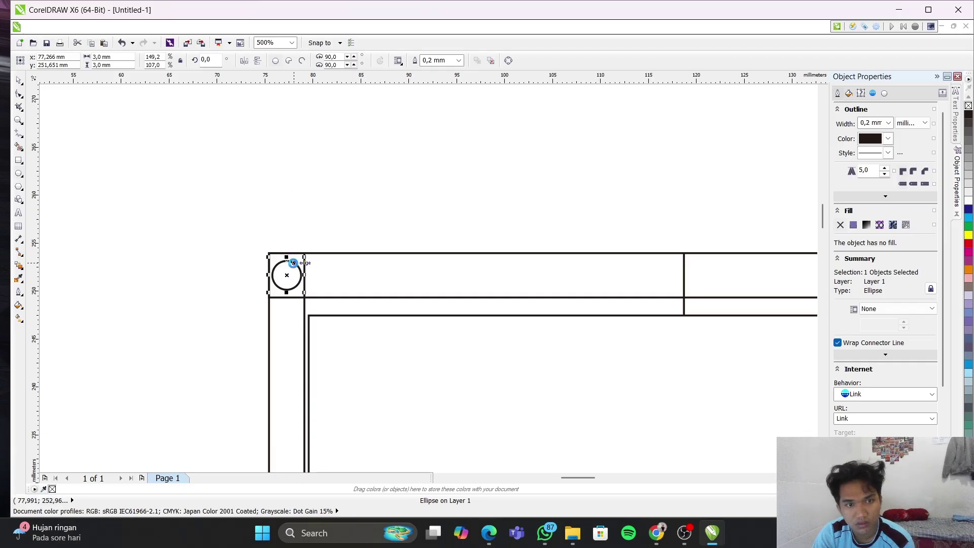
drag(287, 276, 241, 431)
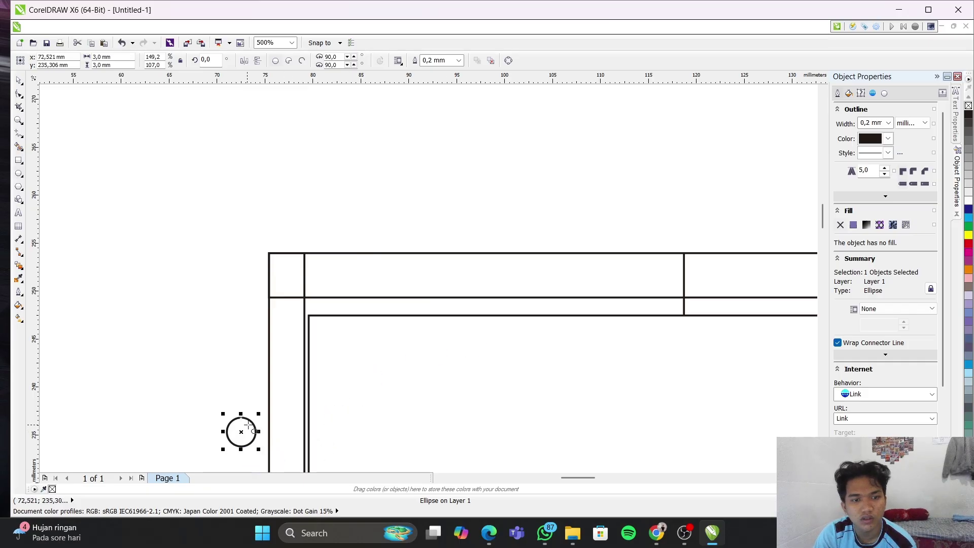
scroll(241, 430, down, 2)
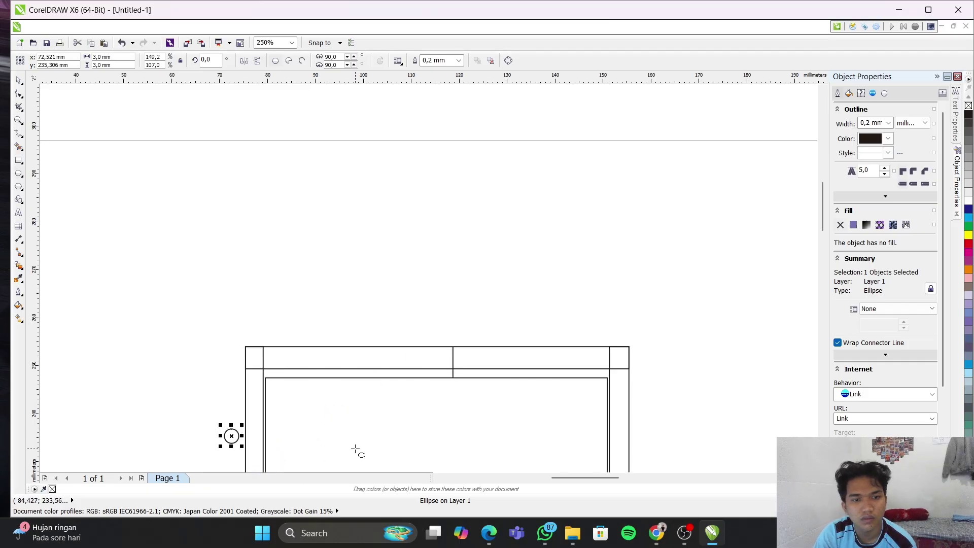
click(823, 281)
scroll(246, 211, up, 2)
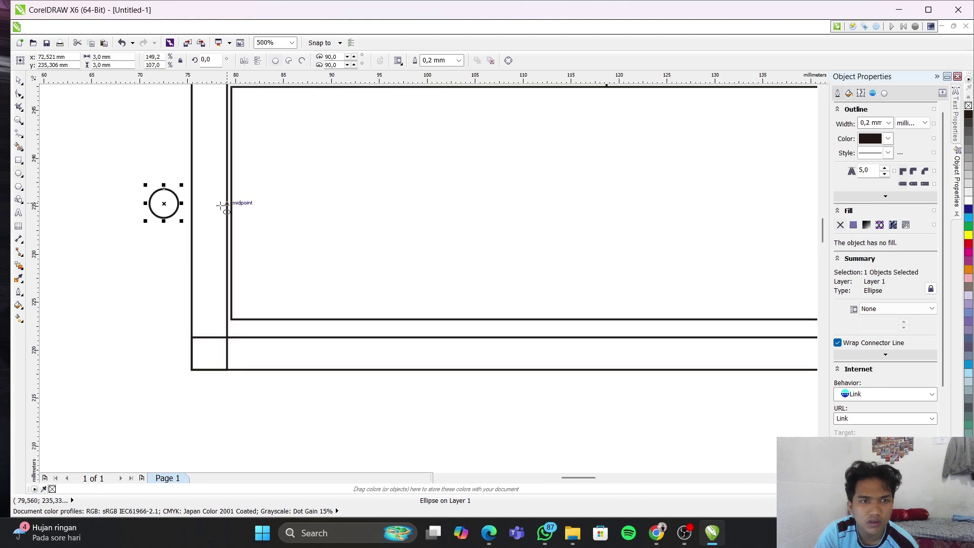
drag(165, 204, 447, 419)
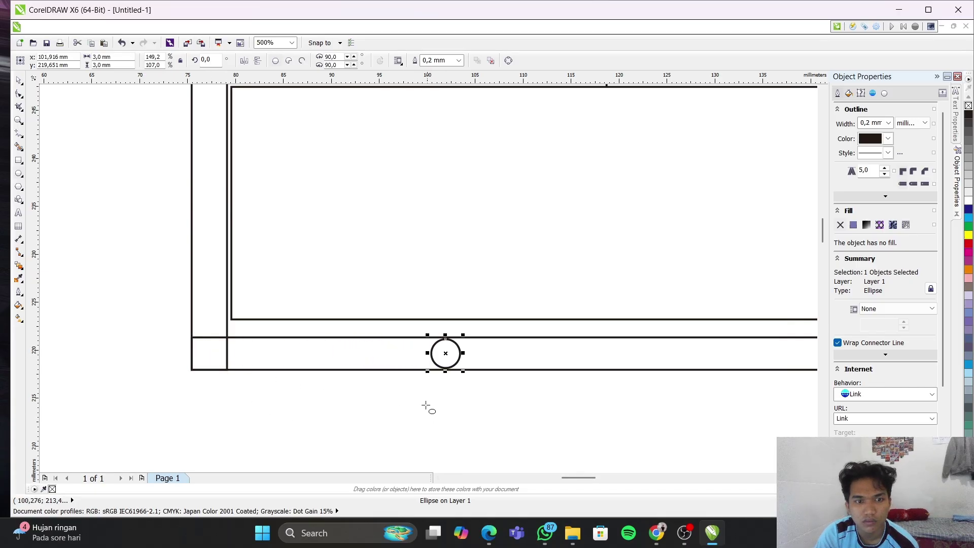
Undo the circle's last move along the lower strip and clear the selection
key(ctrl+z)
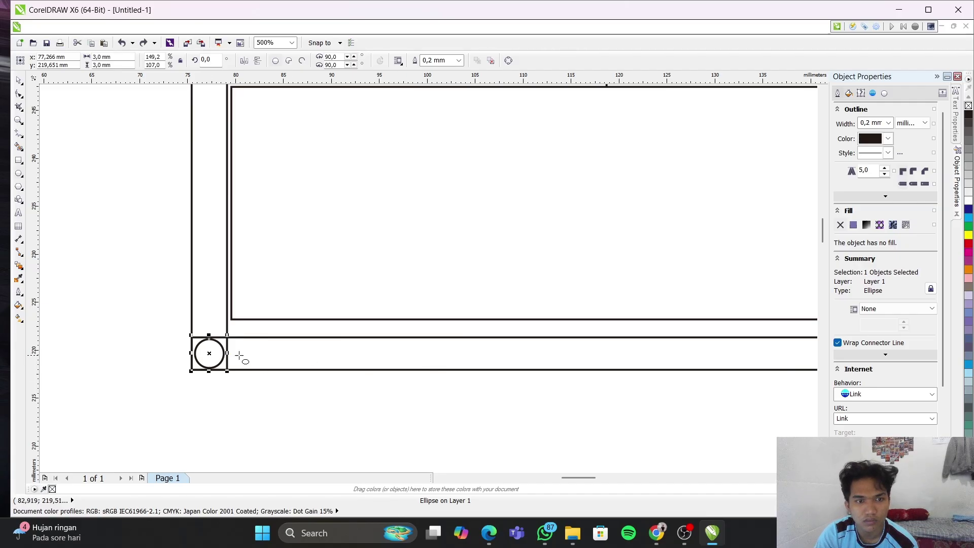
key(F7)
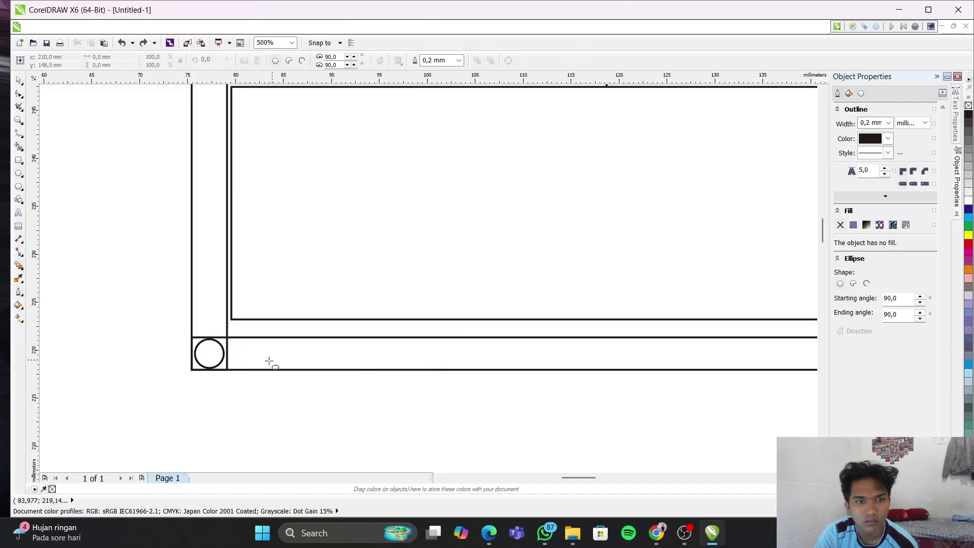
click(208, 354)
drag(208, 353, 337, 421)
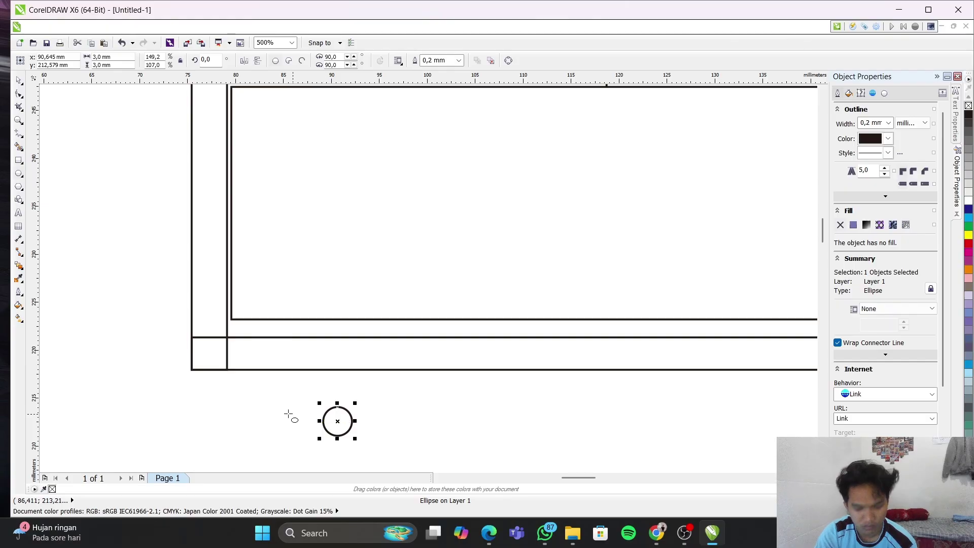
key(ctrl+z)
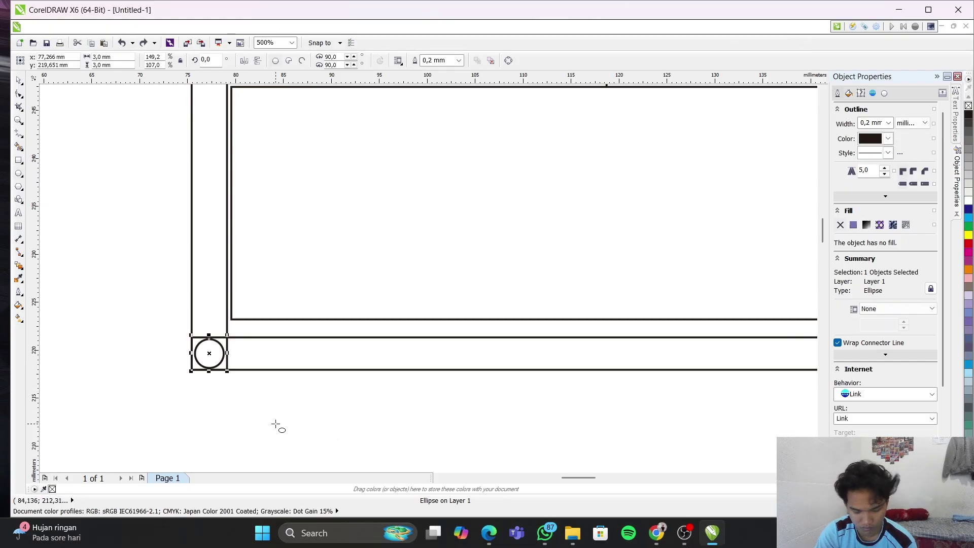
Copy the 3 mm circle from the lower-left corner rectangle and centre the copy in the lower-right corner rectangle
key(space)
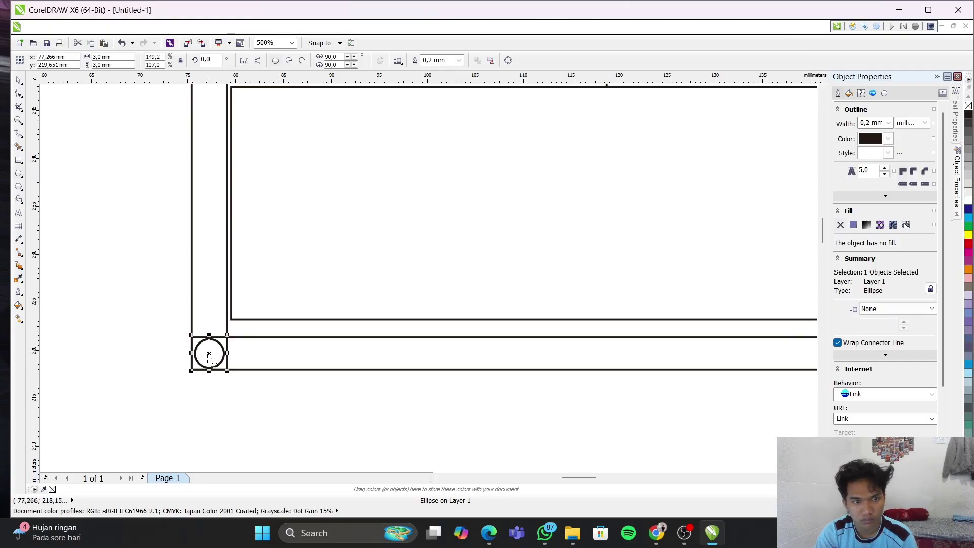
drag(209, 353, 765, 426)
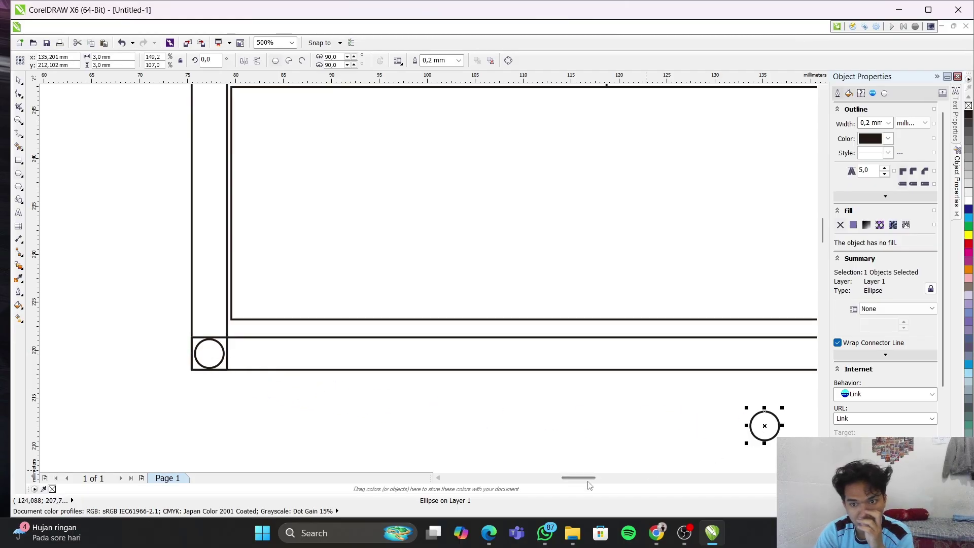
drag(581, 482, 558, 489)
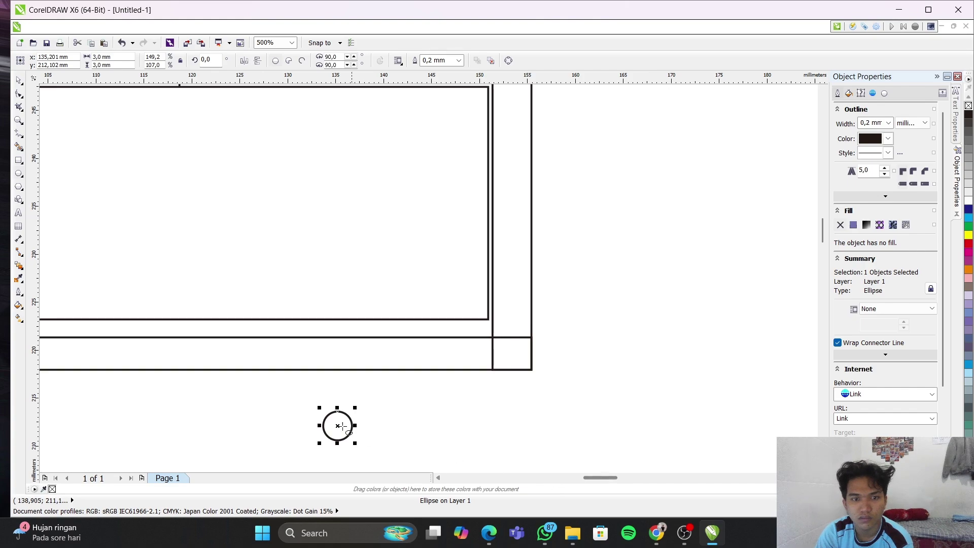
drag(338, 426, 511, 355)
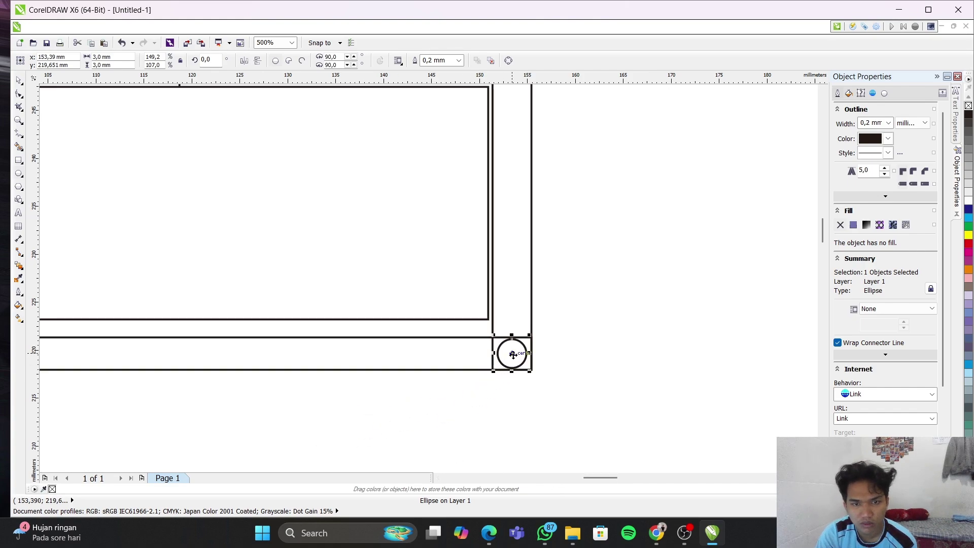
Copy the lower-right circle and centre the copy in the upper-right corner rectangle
key(F7)
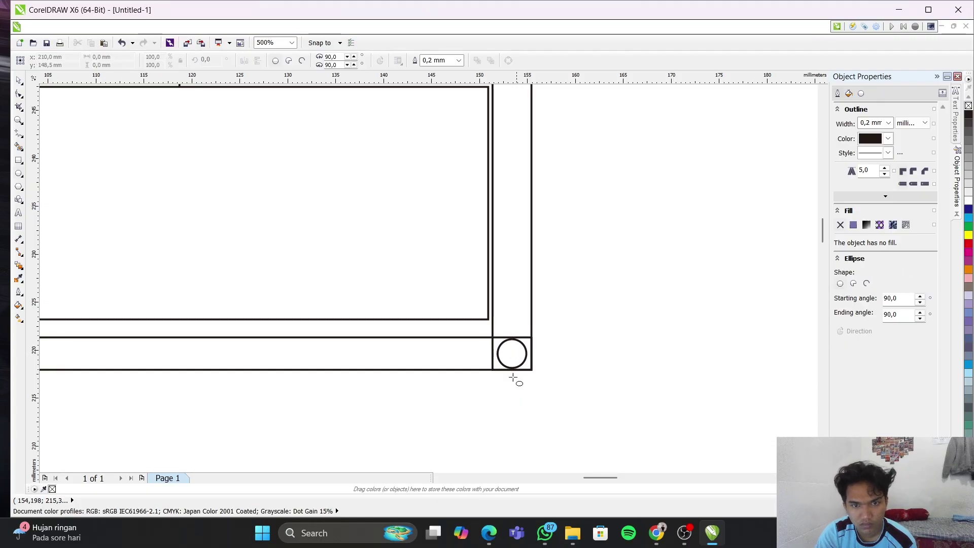
click(514, 378)
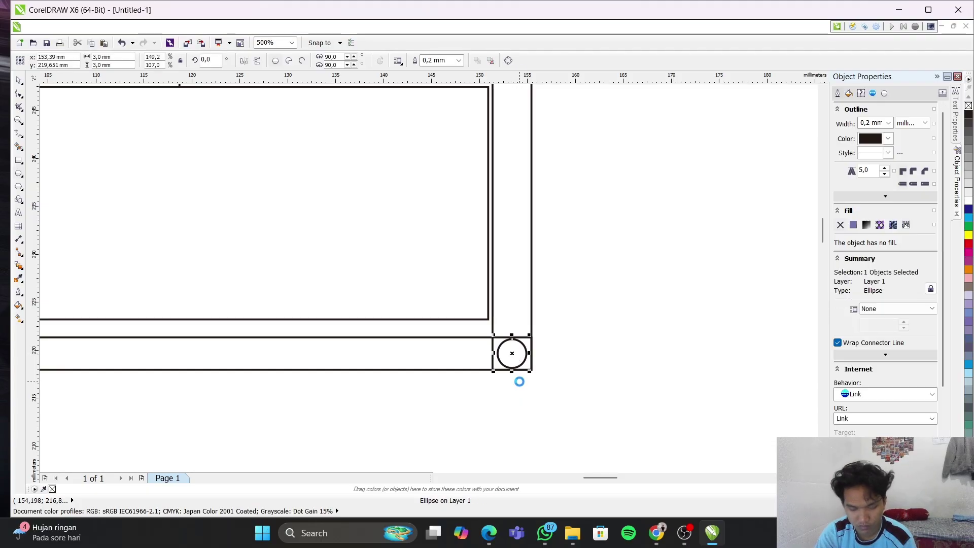
drag(564, 221, 513, 123)
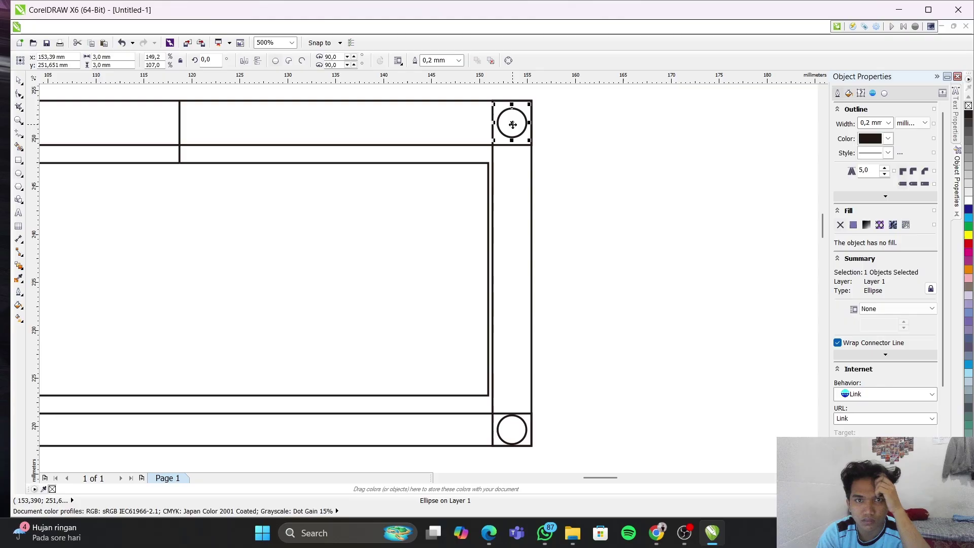
click(0, 181)
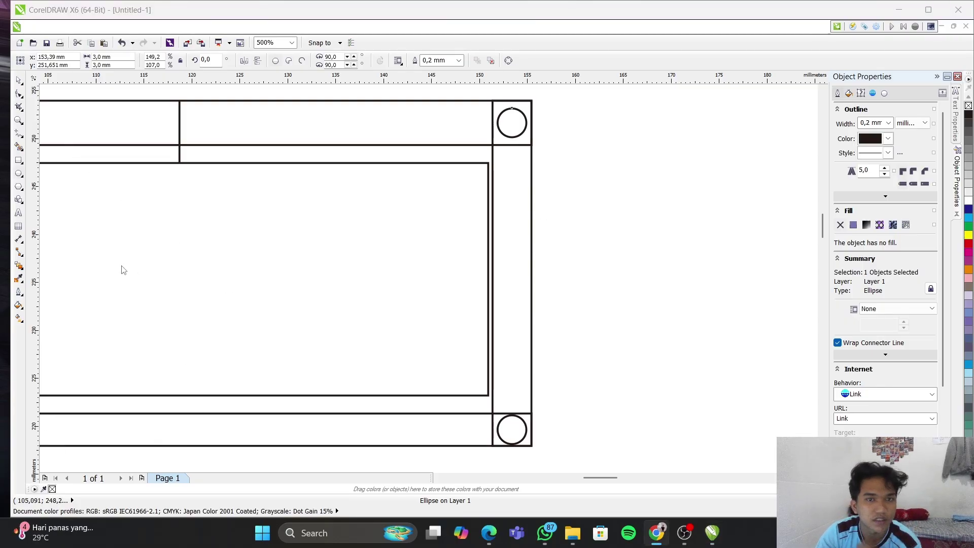
scroll(485, 165, down, 2)
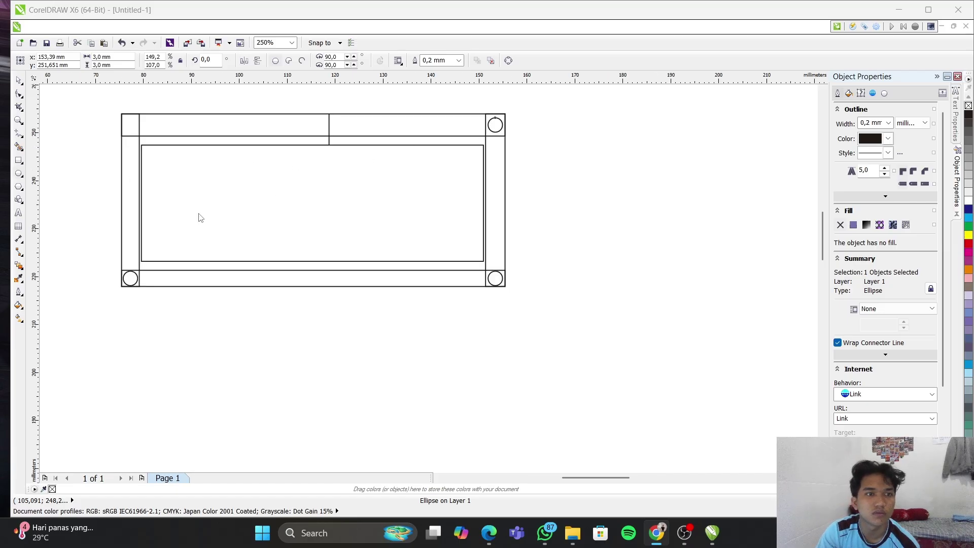
click(135, 285)
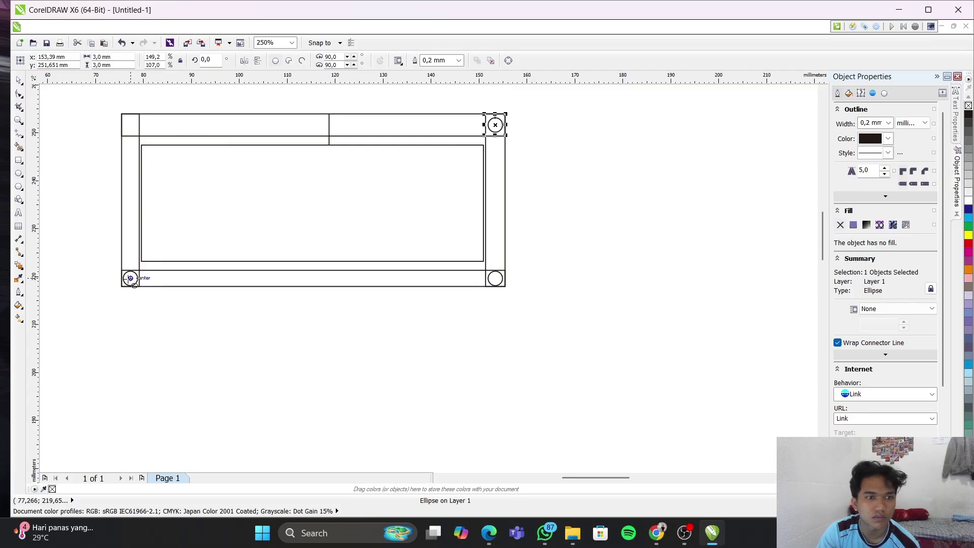
drag(128, 277, 128, 178)
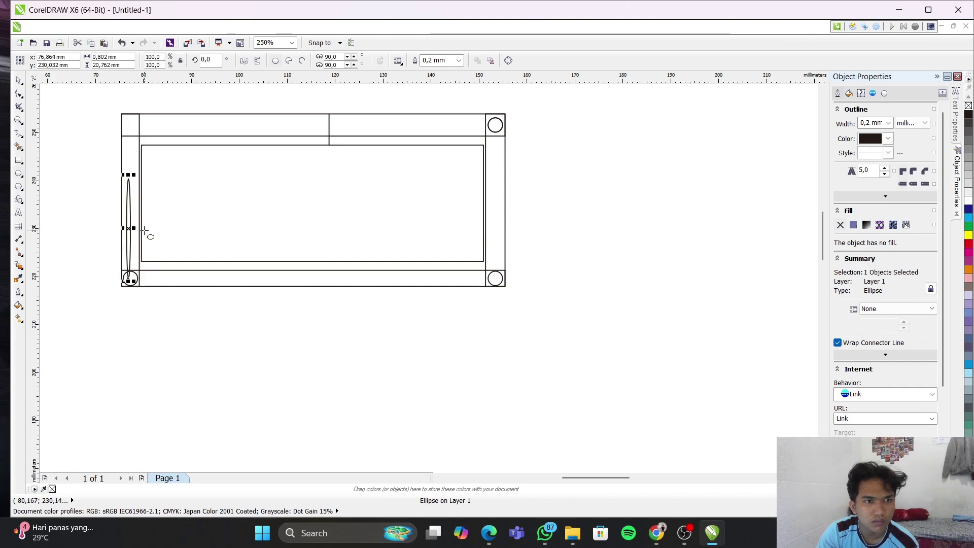
key(ctrl+z)
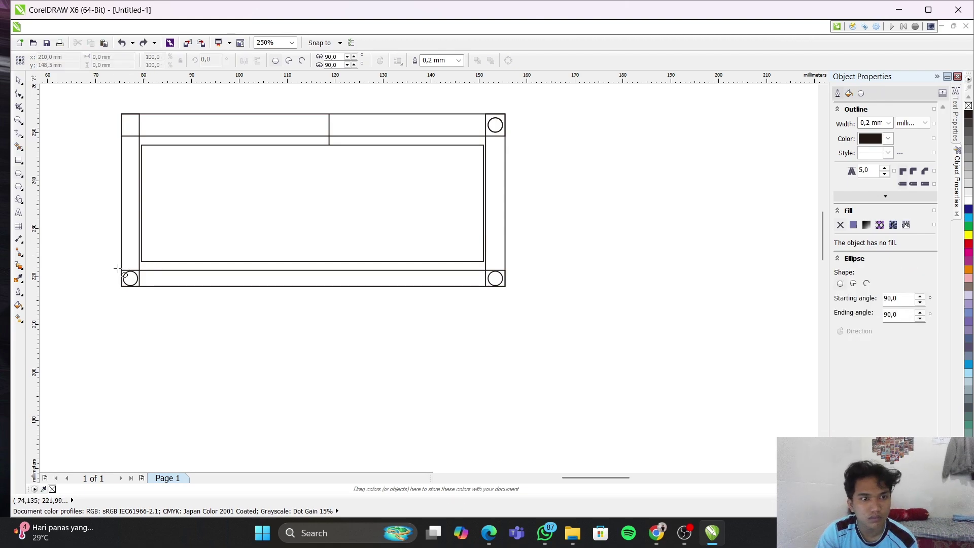
Copy the lower-left circle, centre the copy in the upper-left corner rectangle, and clear the selection
click(131, 278)
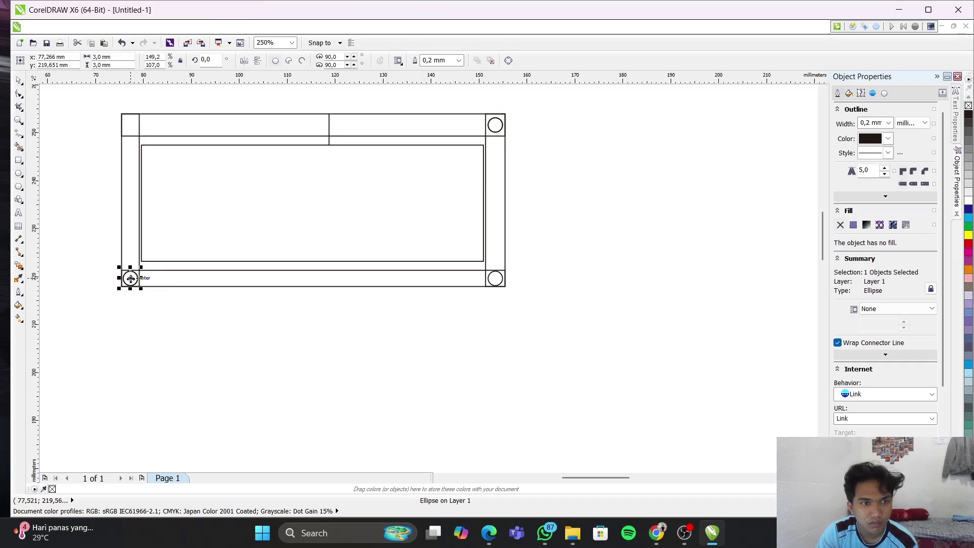
drag(131, 278, 130, 123)
click(543, 255)
key(F7)
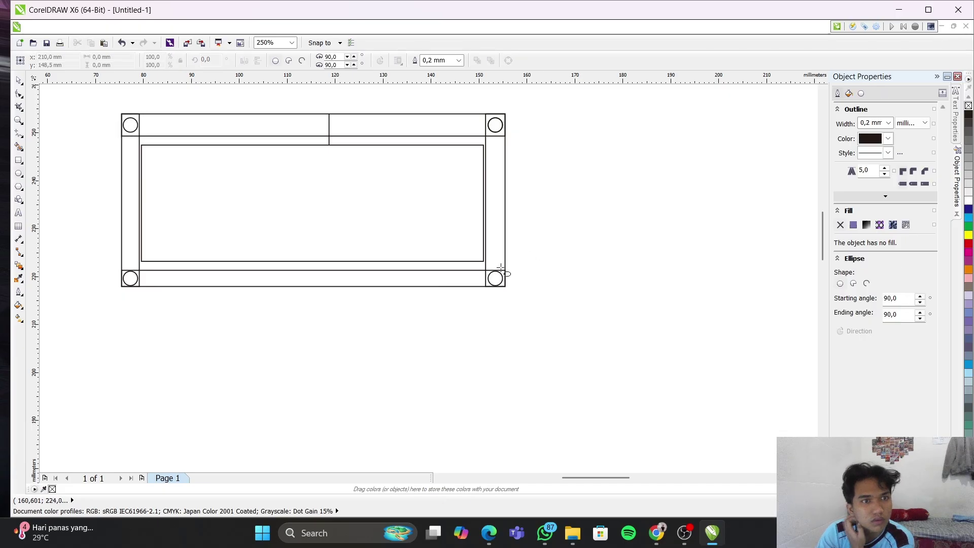
Try to stretch the upper-left circle down to its corner rectangle's lower edge, and undo the stretch
scroll(81, 206, down, 3)
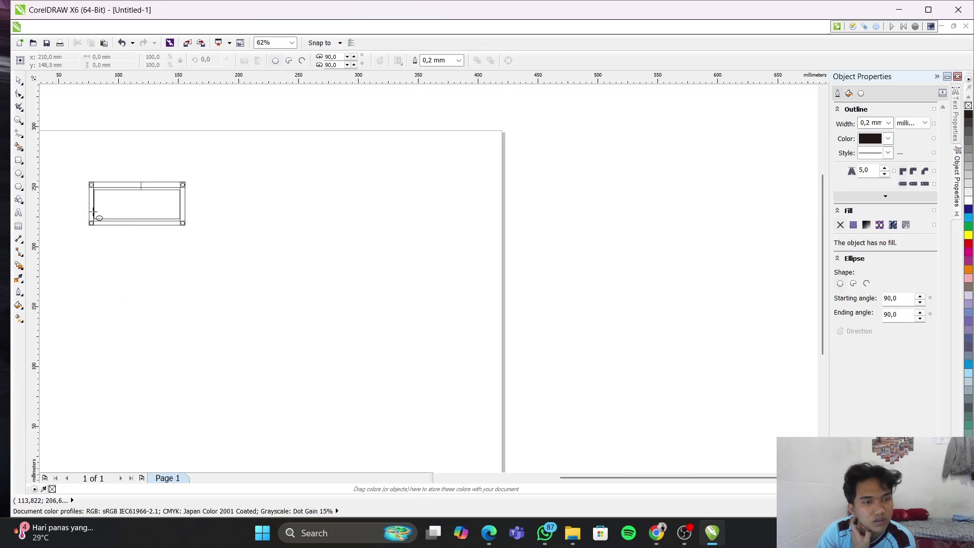
scroll(113, 213, up, 3)
scroll(114, 213, up, 3)
scroll(343, 293, down, 2)
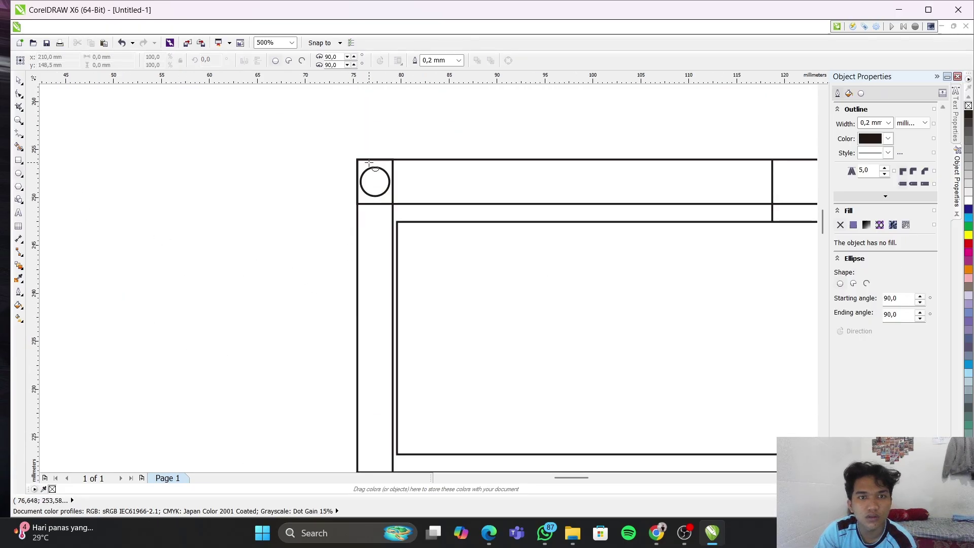
scroll(368, 172, up, 3)
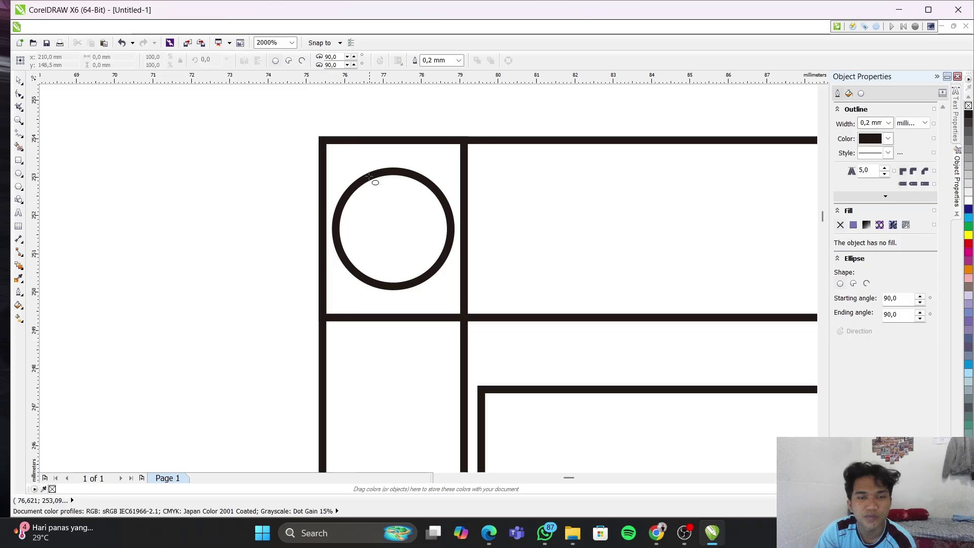
click(19, 80)
click(395, 289)
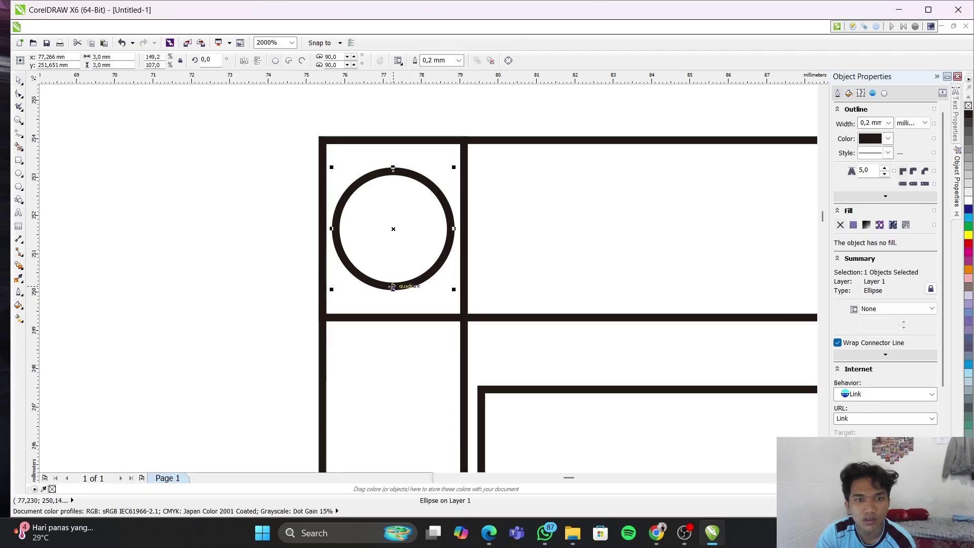
drag(392, 287, 394, 319)
key(ctrl+z)
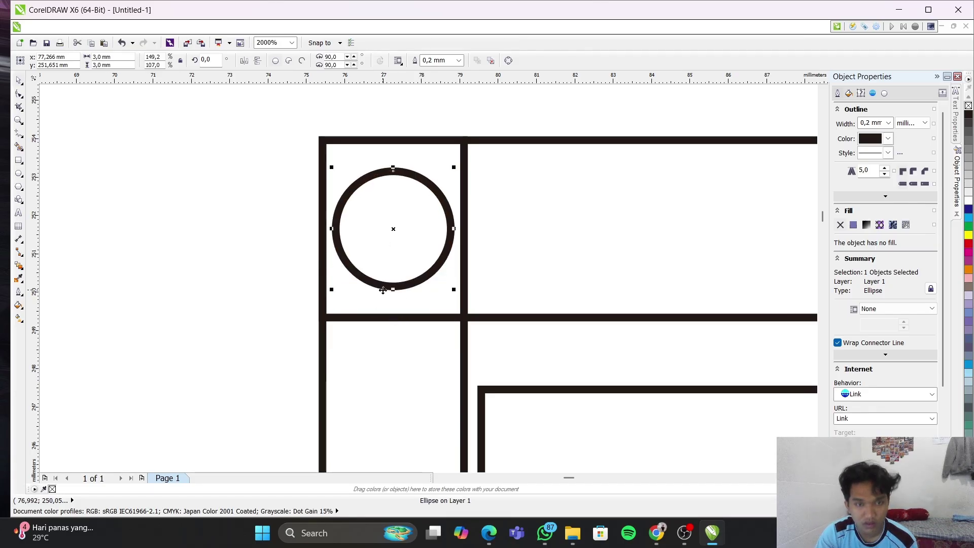
Try stretching the upper-left circle downward to heights of about 3,2 mm and 3,5 mm, undoing each stretch
scroll(393, 287, down, 2)
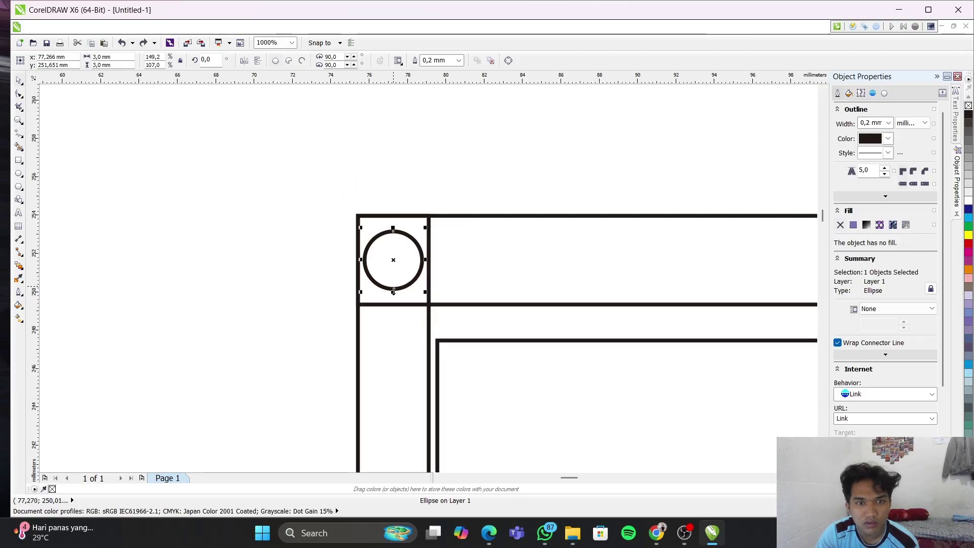
scroll(393, 287, up, 5)
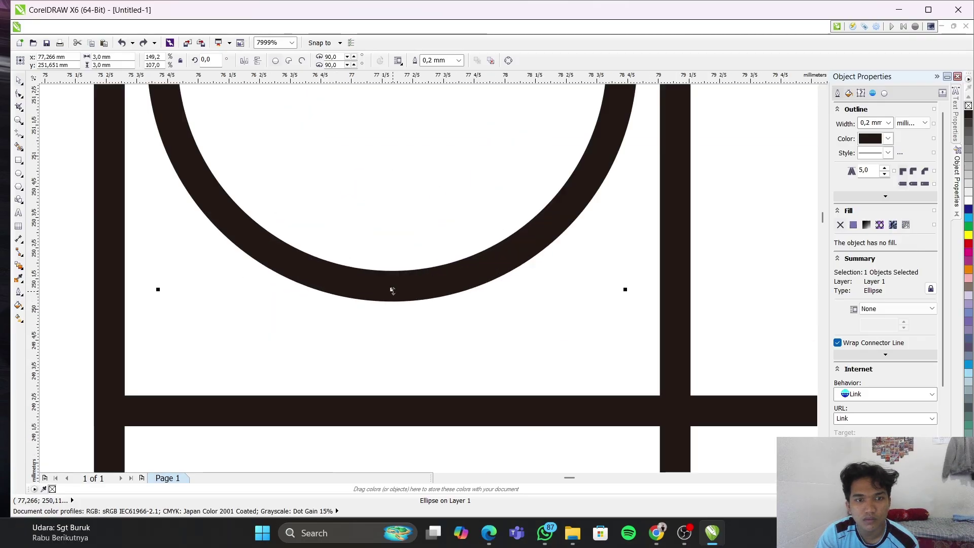
drag(392, 291, 395, 316)
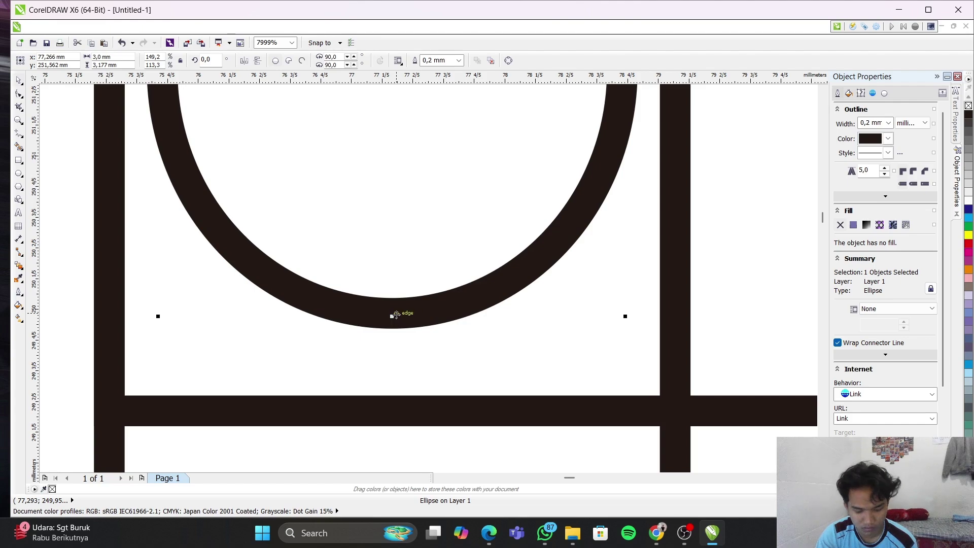
key(ctrl+z)
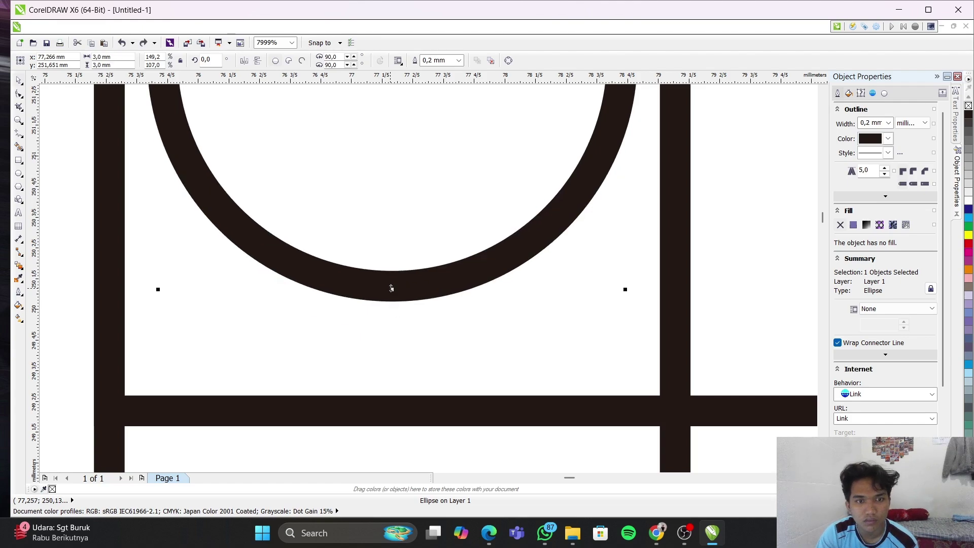
drag(391, 288, 392, 321)
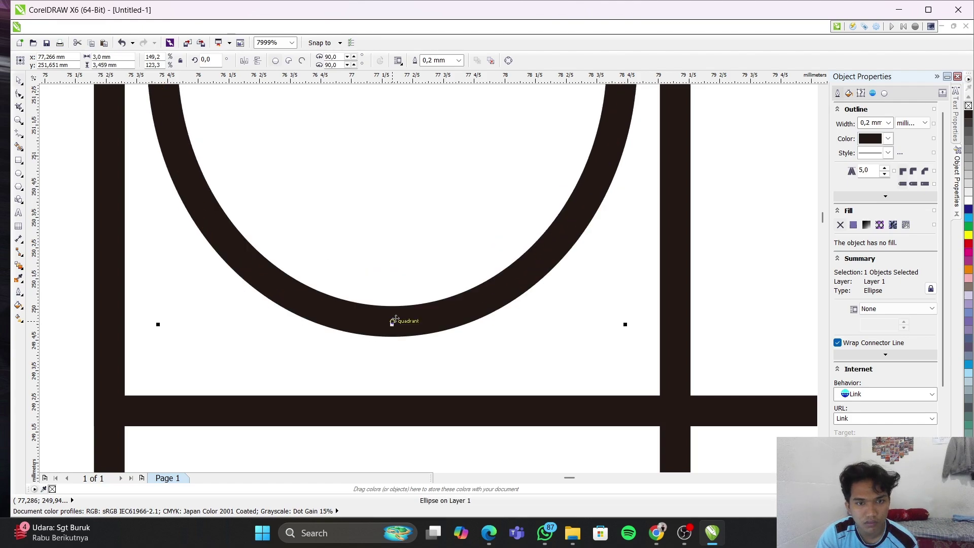
key(ctrl+z)
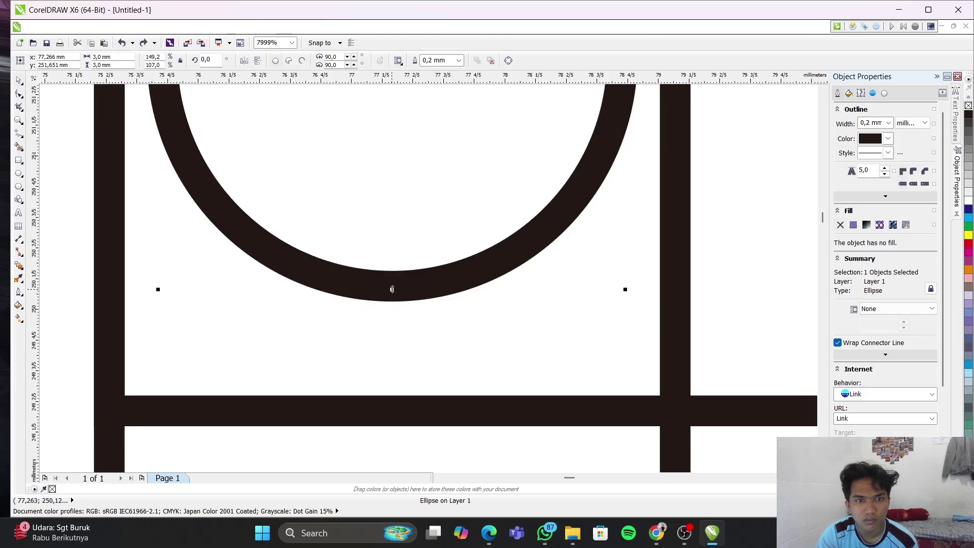
Try stretching the upper-left circle to a height of about 3,8 mm, down to its corner rectangle's lower edge, and undo it
drag(391, 289, 391, 326)
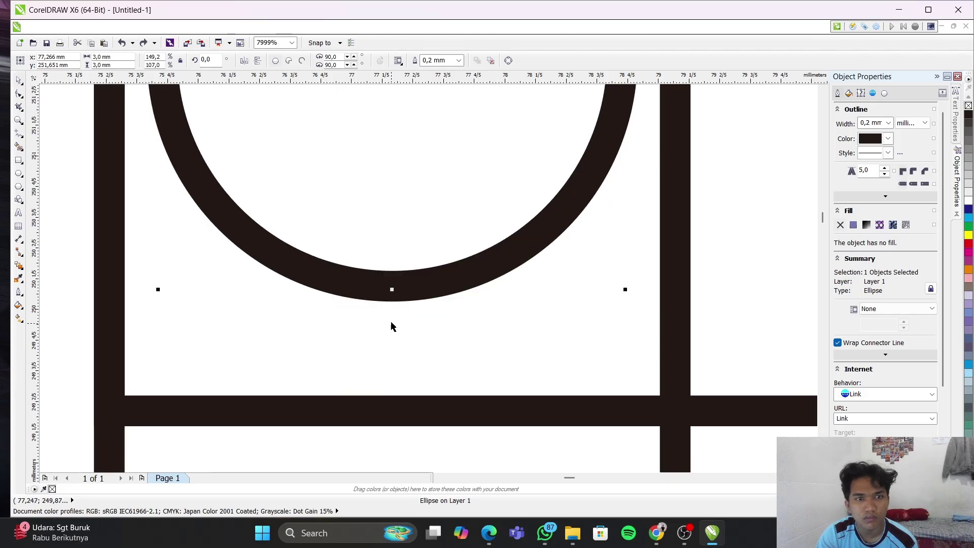
drag(392, 289, 415, 277)
scroll(415, 277, down, 4)
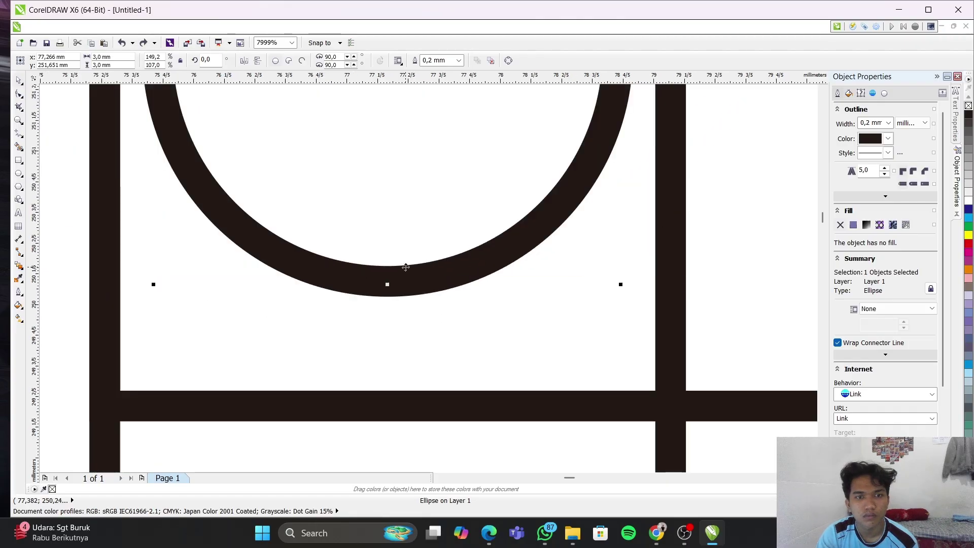
mouse_move(398, 210)
mouse_down()
mouse_move(395, 242)
mouse_move(405, 213)
mouse_up()
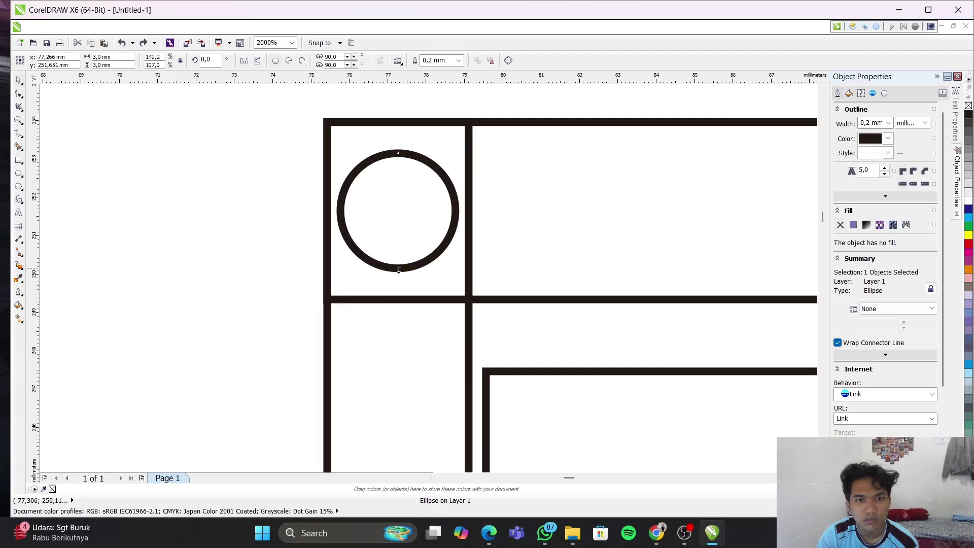
drag(399, 269, 401, 305)
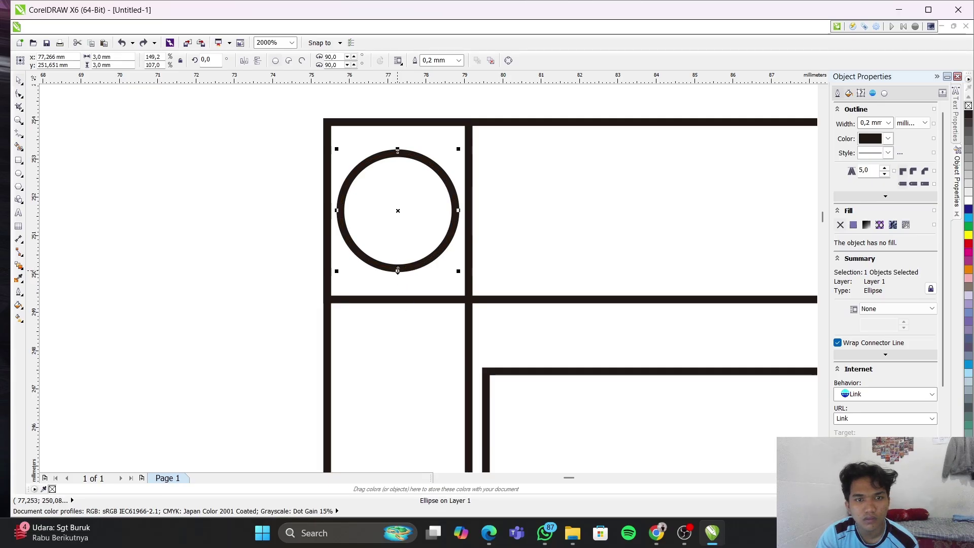
drag(398, 270, 398, 300)
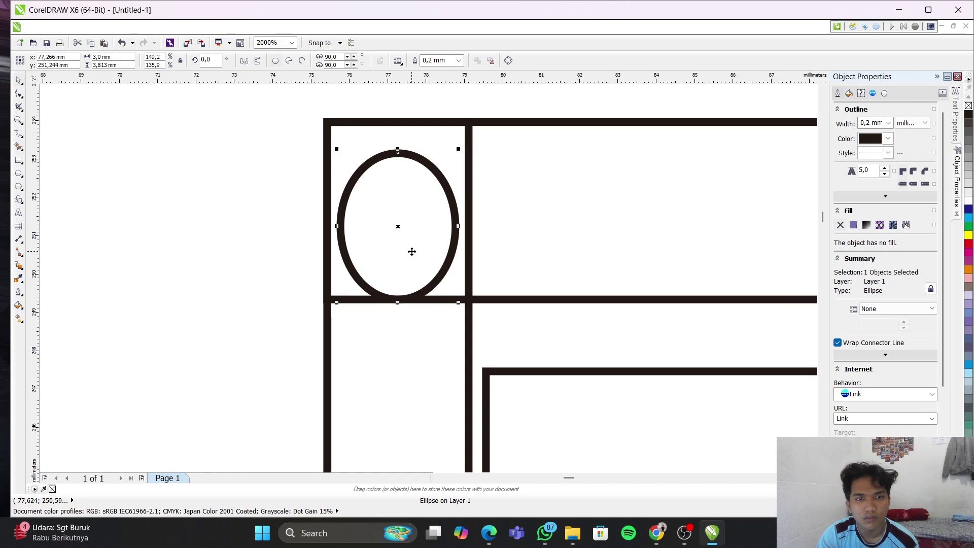
key(ctrl+z)
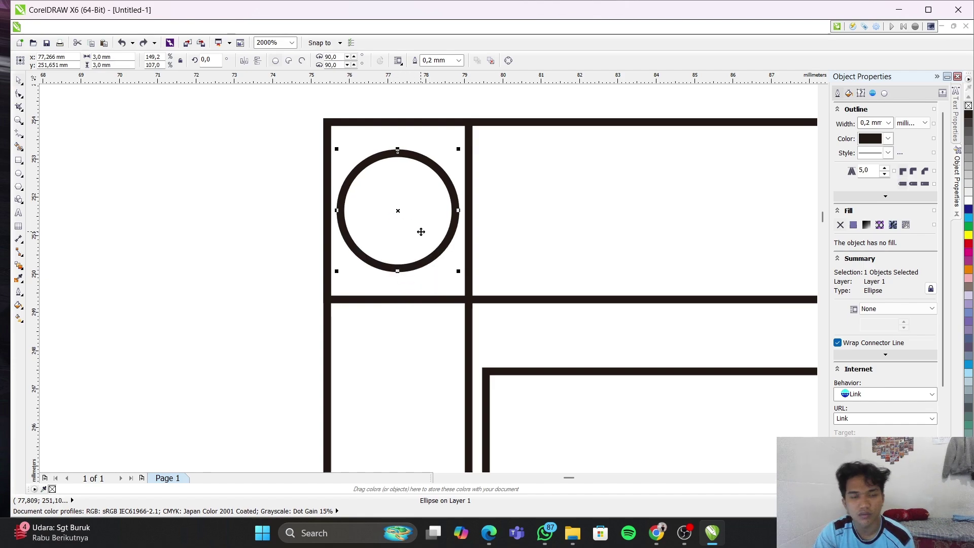
Try to move the upper-left circle down to its corner rectangle's lower edge and toward its right edge, and undo both moves
key(F10)
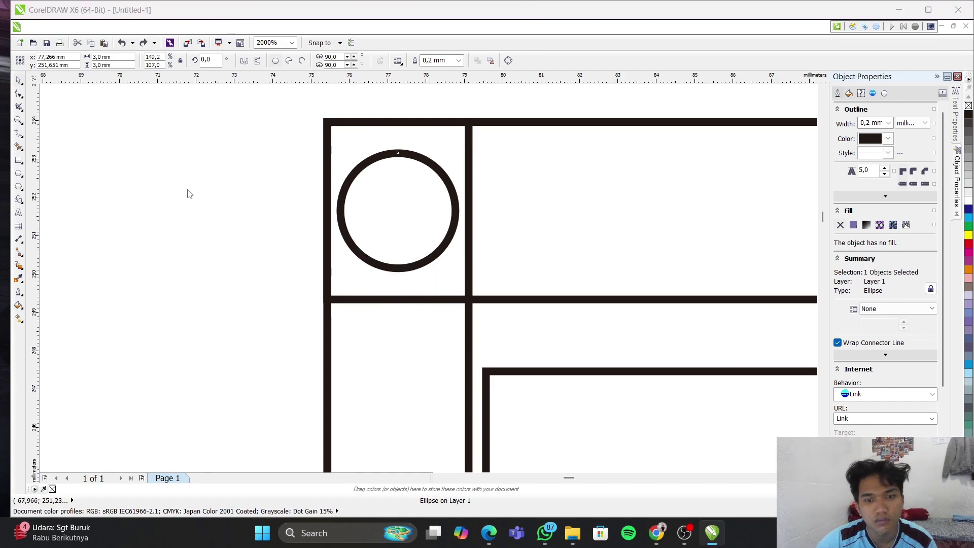
key(space)
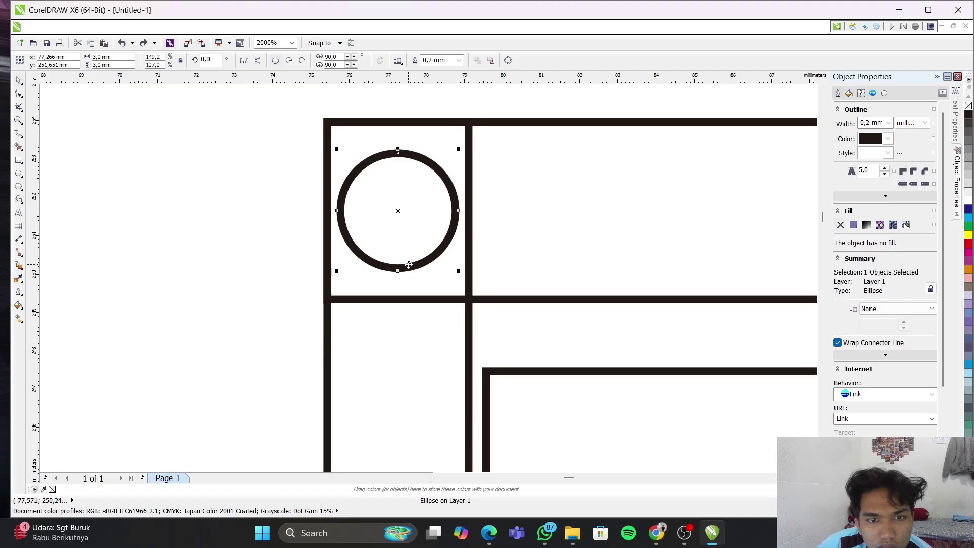
drag(406, 267, 399, 299)
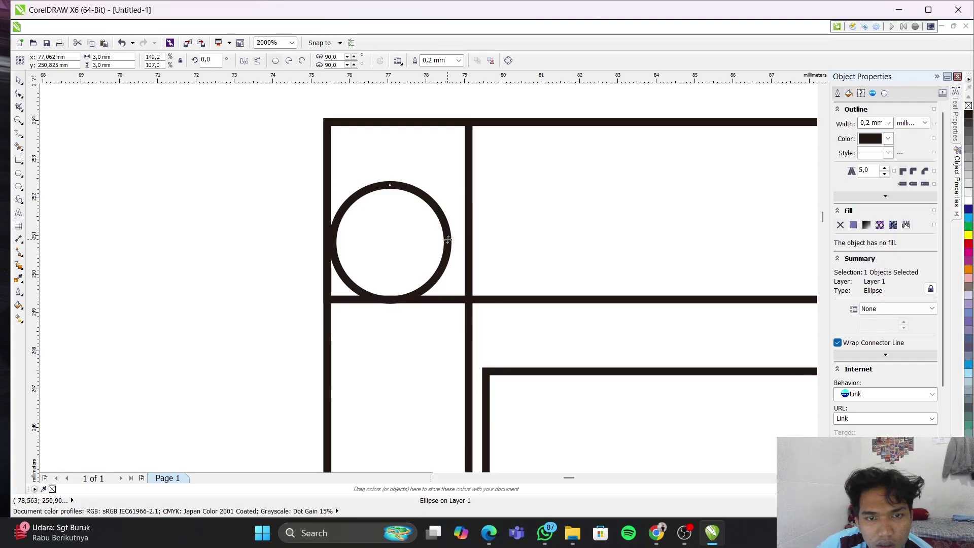
drag(447, 240, 460, 240)
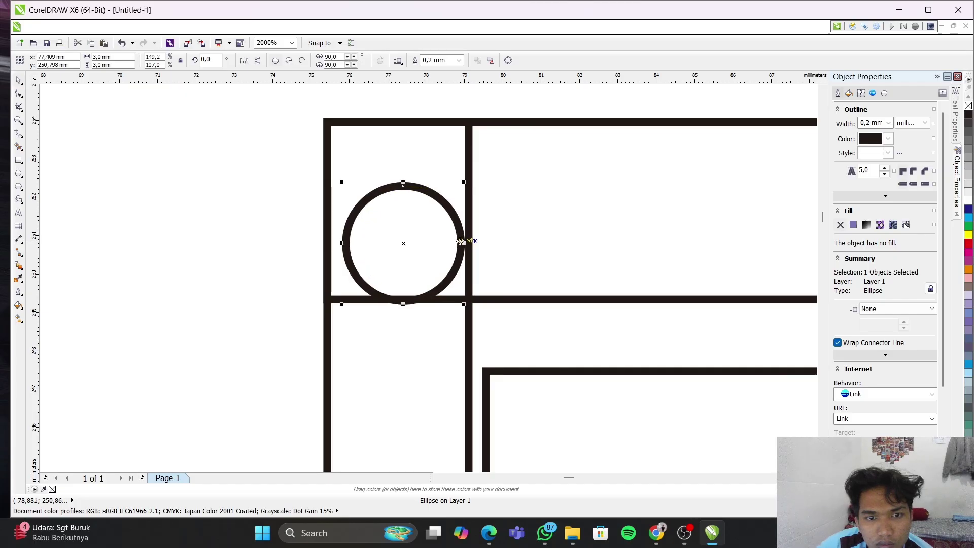
key(ctrl+z)
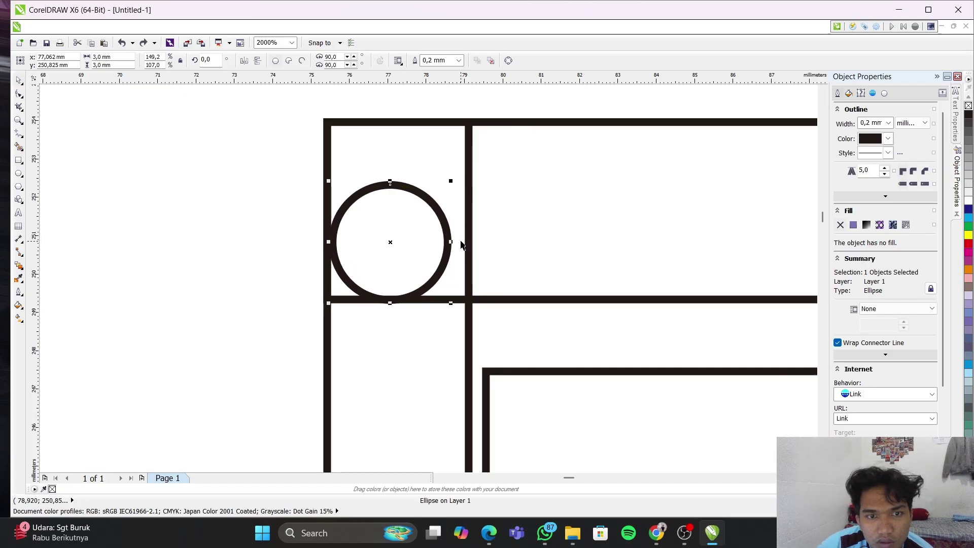
key(ctrl+z)
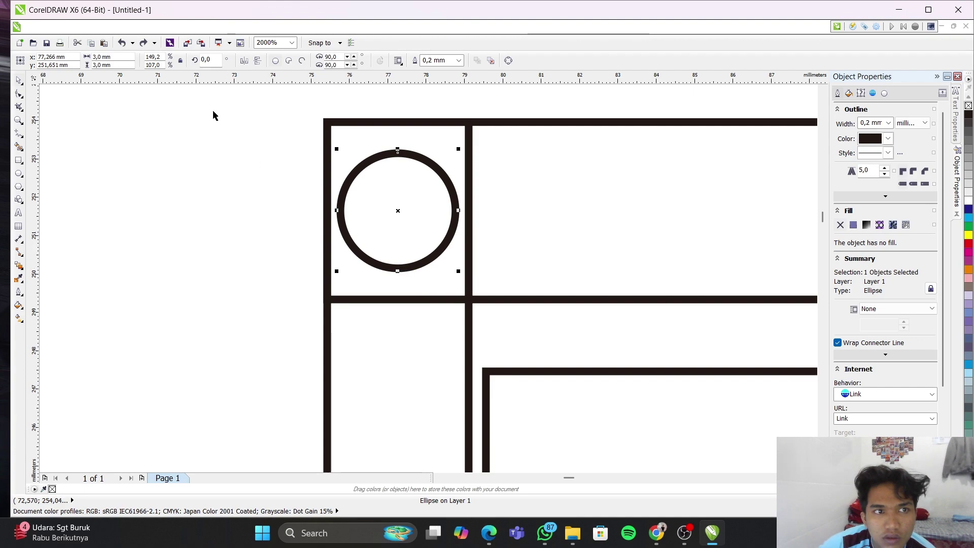
Position the upper-left 3 mm circle against the lower and right edges of its corner rectangle
key(ctrl+z)
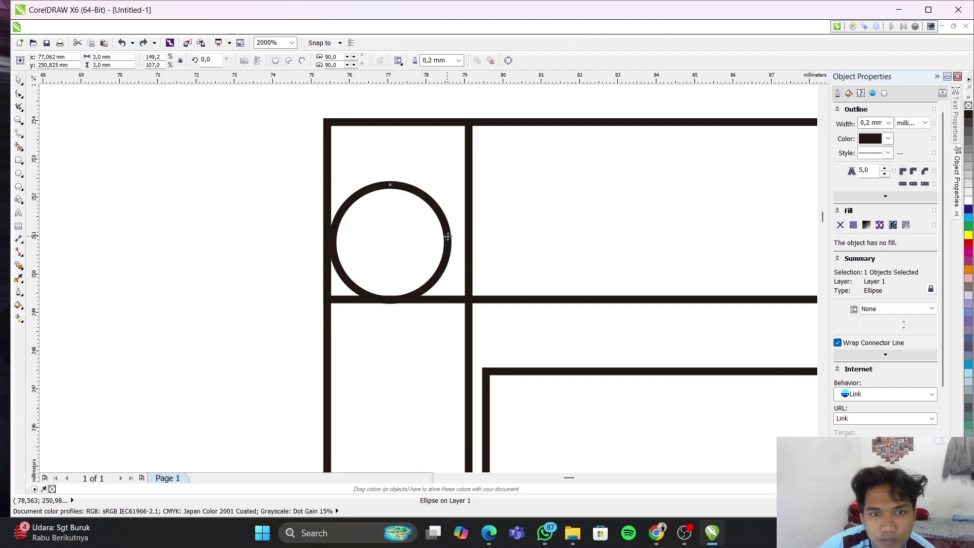
drag(448, 237, 468, 239)
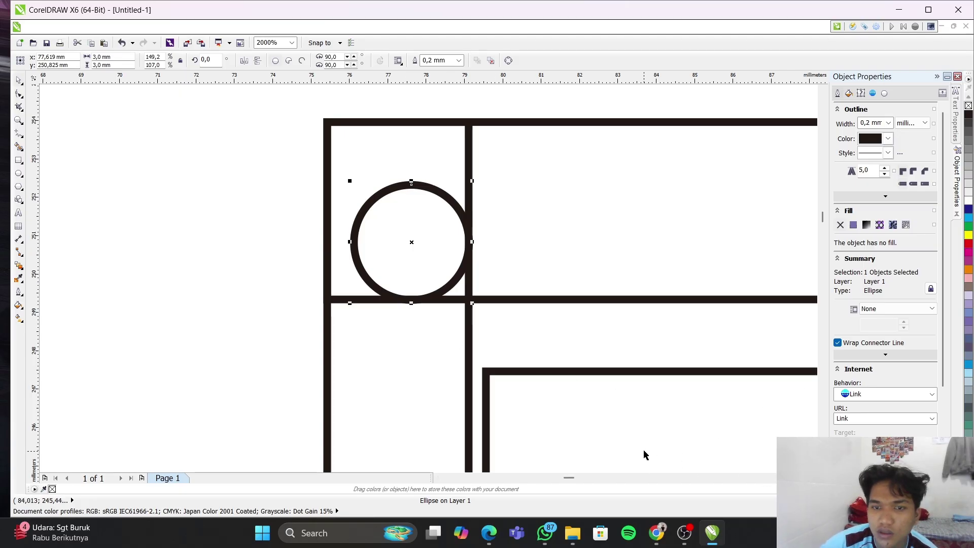
Position the upper-right circle against its corner rectangle's lower and left edges, and delete the duplicate circle at the original position
scroll(602, 481, right, 5)
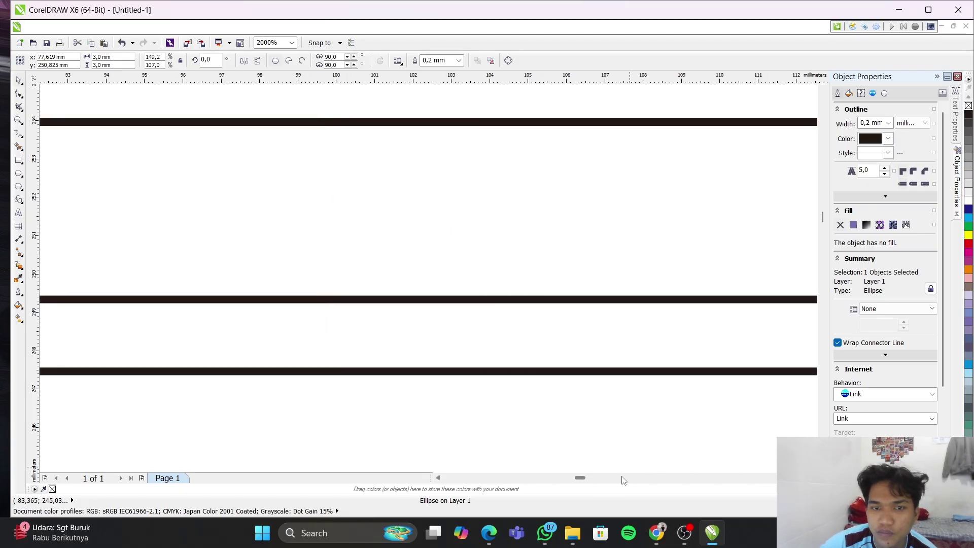
scroll(644, 480, right, 3)
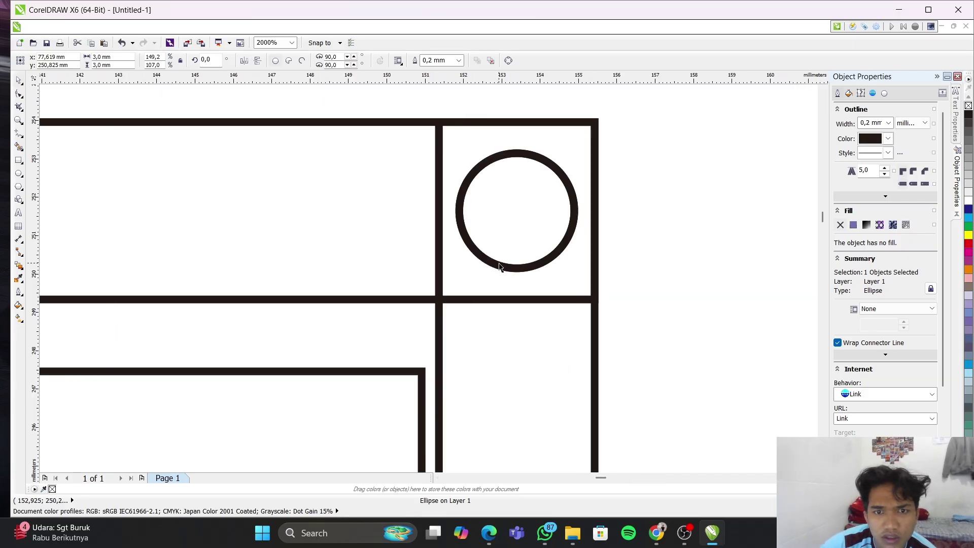
click(515, 272)
drag(516, 268, 502, 300)
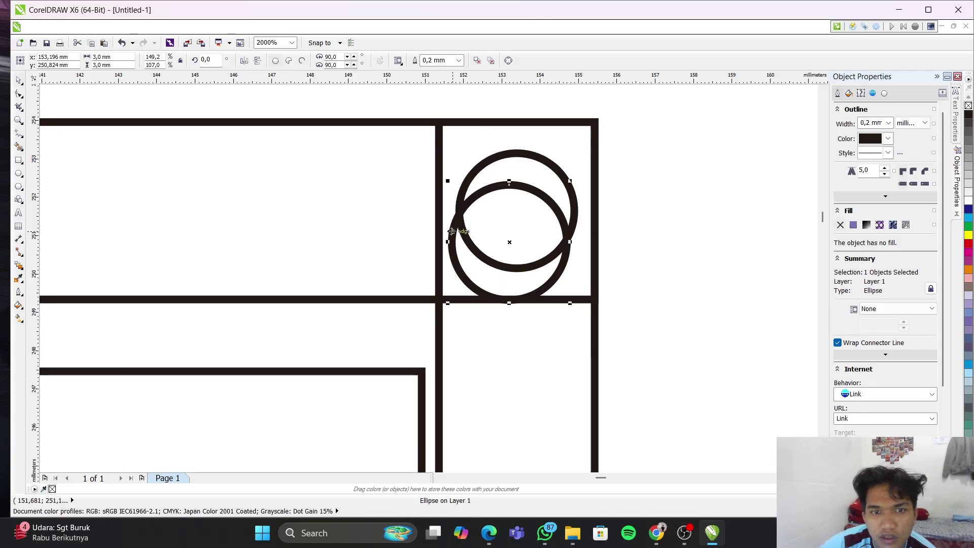
mouse_move(451, 232)
mouse_down()
mouse_move(439, 231)
mouse_move(458, 238)
mouse_move(439, 231)
mouse_move(448, 231)
mouse_up()
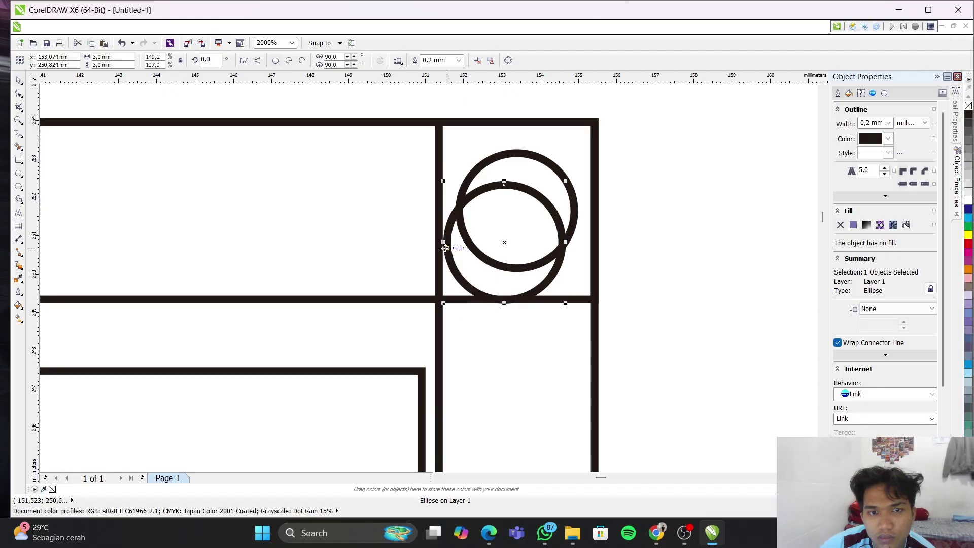
drag(445, 247, 438, 248)
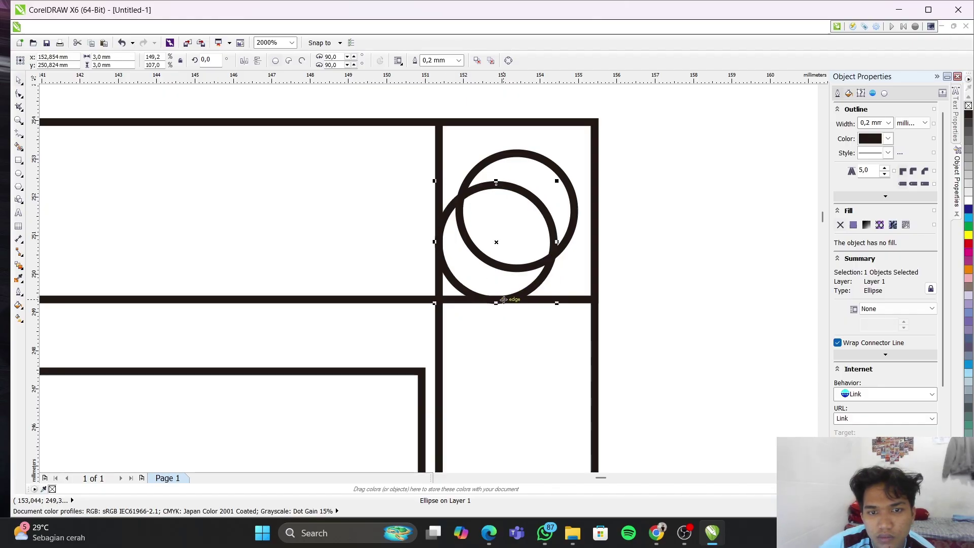
drag(503, 299, 504, 298)
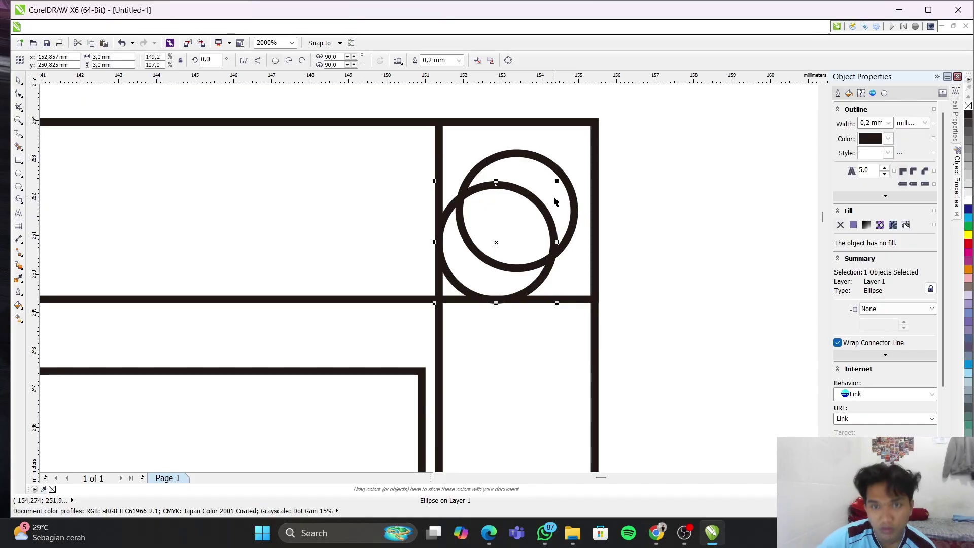
click(569, 188)
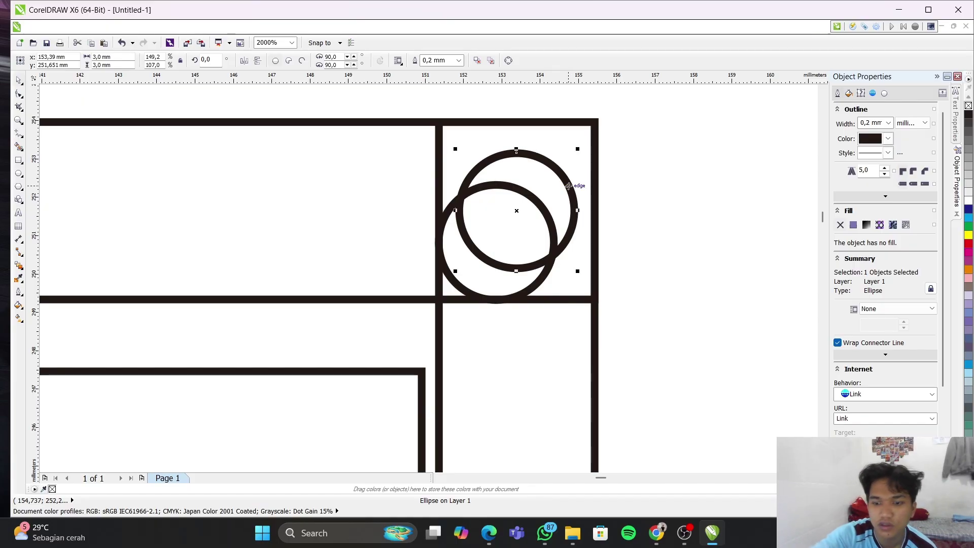
key(Delete)
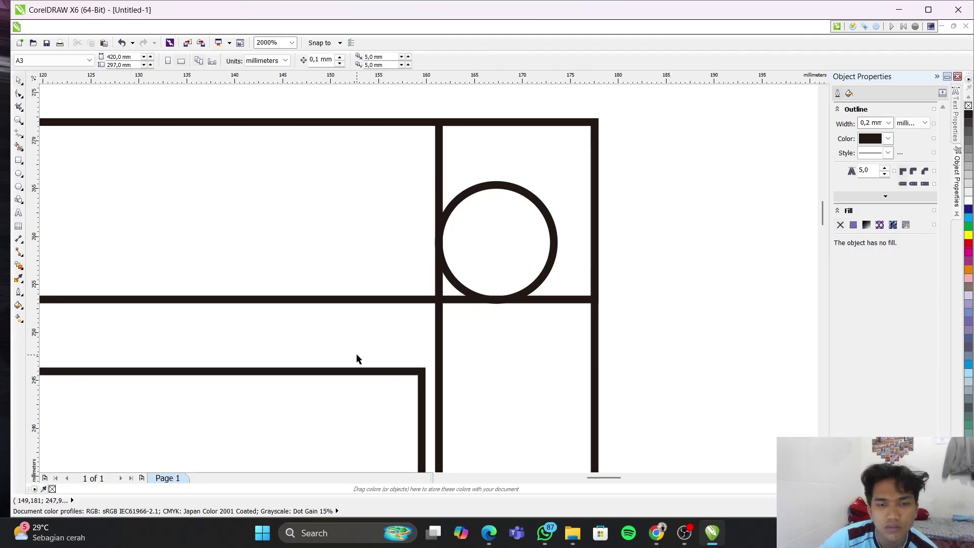
Move the lower-right circle against the left and upper edges of its corner rectangle
scroll(357, 359, down, 6)
scroll(355, 453, up, 5)
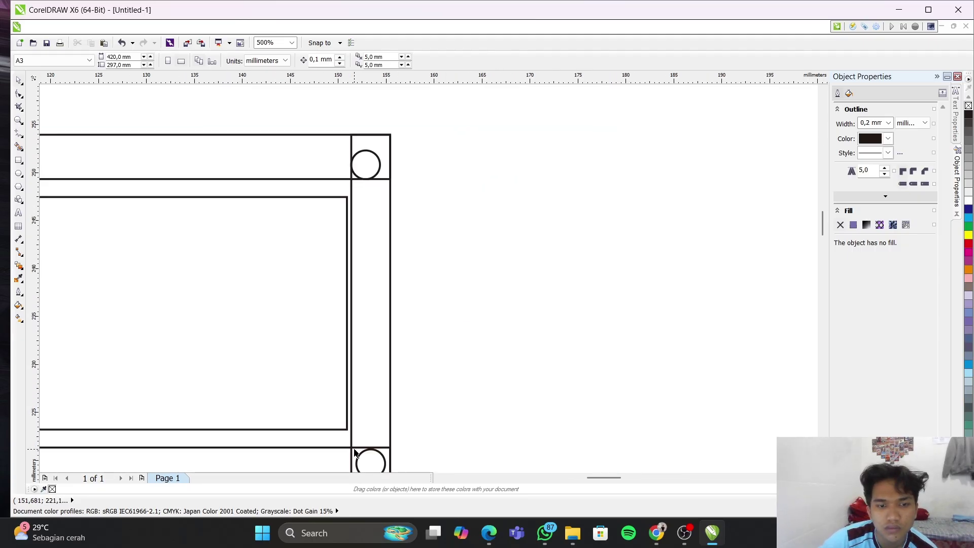
scroll(370, 452, down, 3)
scroll(366, 460, up, 2)
scroll(367, 459, up, 4)
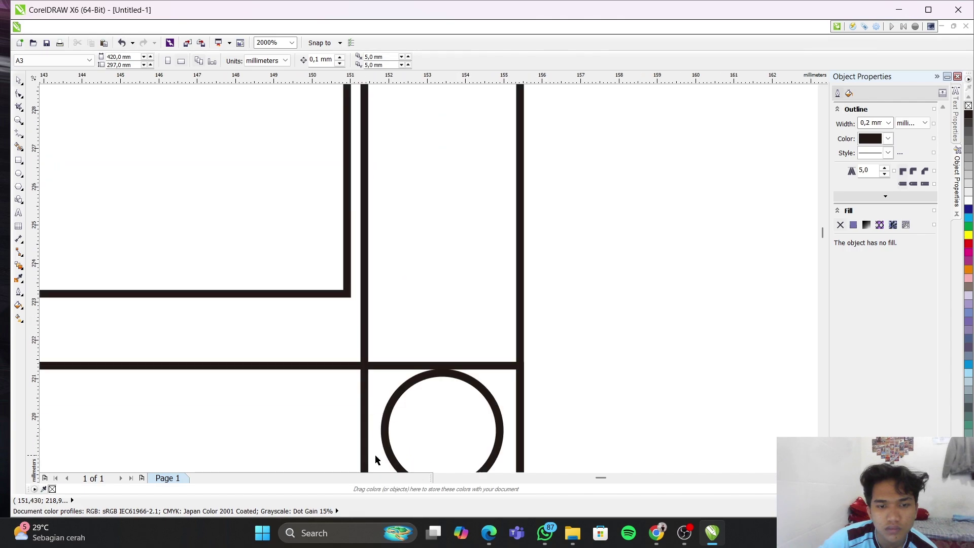
click(383, 430)
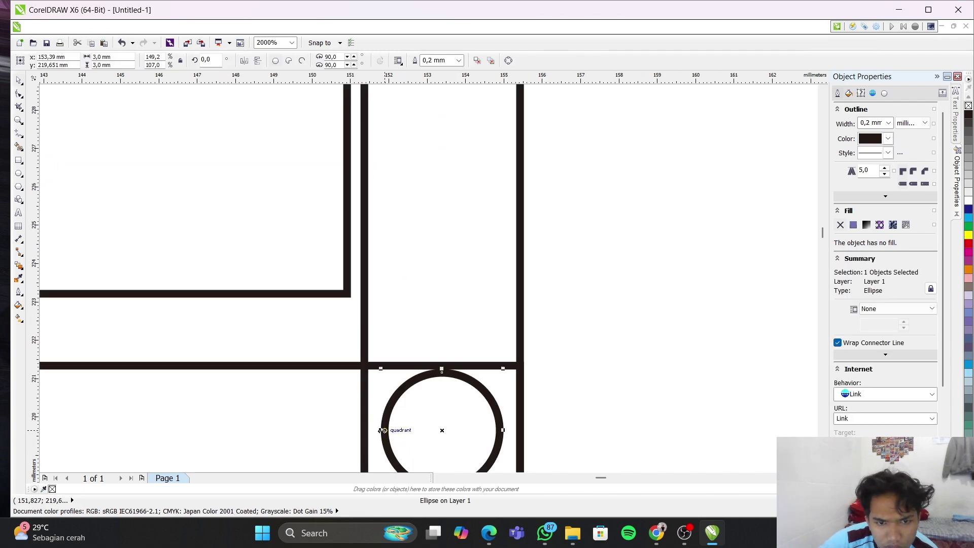
drag(383, 430, 365, 431)
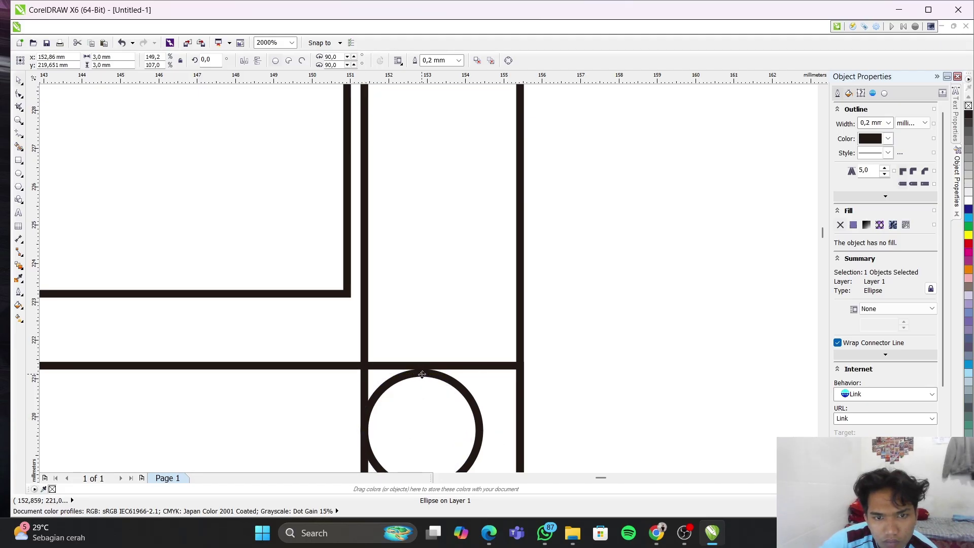
drag(421, 374, 430, 365)
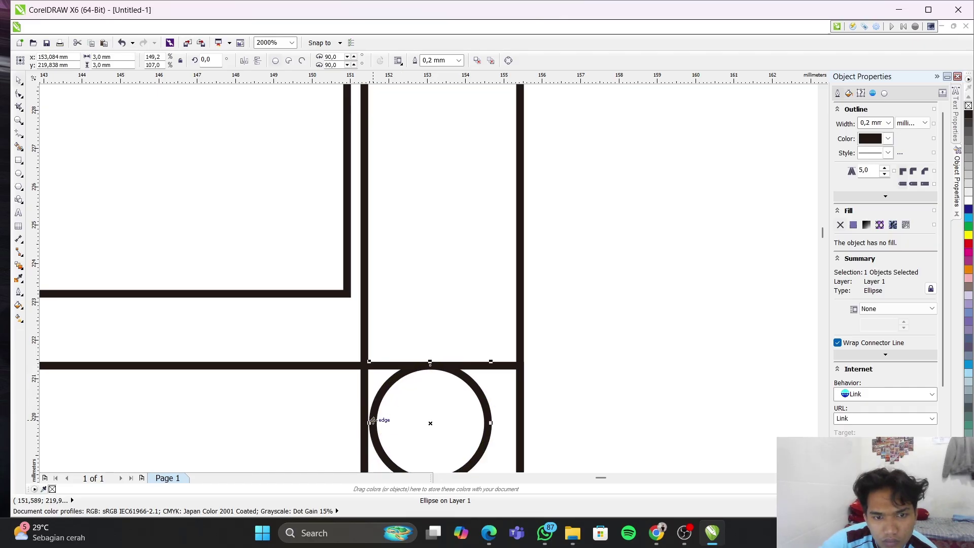
drag(372, 423, 363, 421)
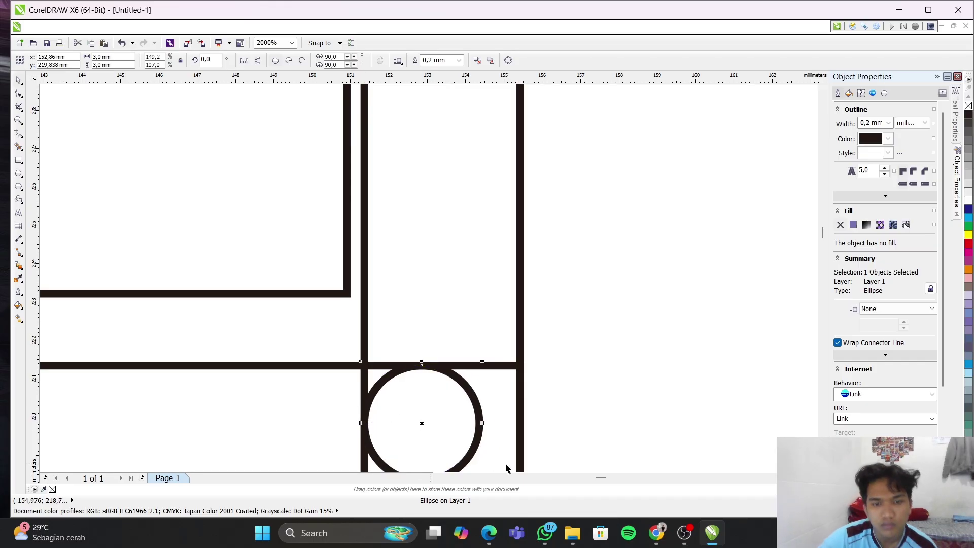
Move the lower-left circle against the right and upper edges of its corner rectangle
scroll(558, 479, left, 10)
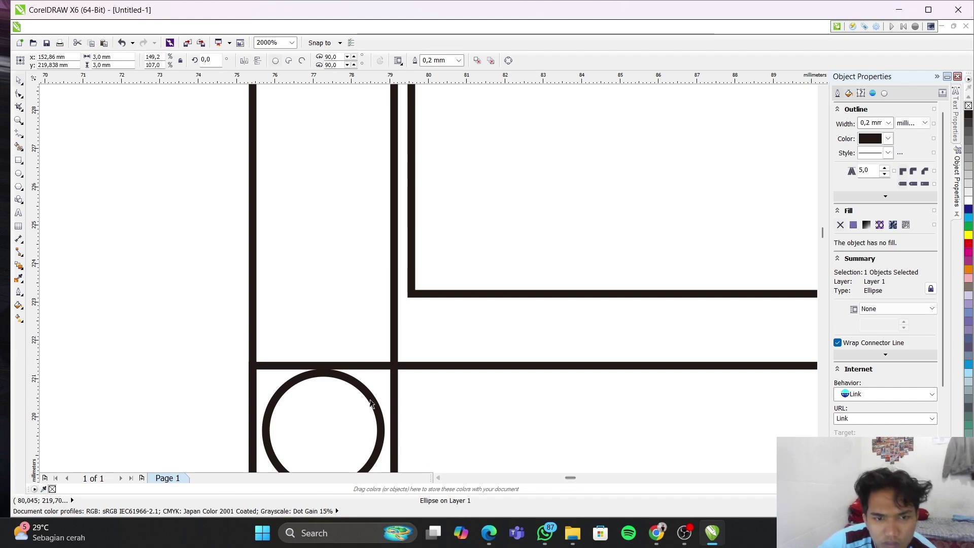
click(381, 434)
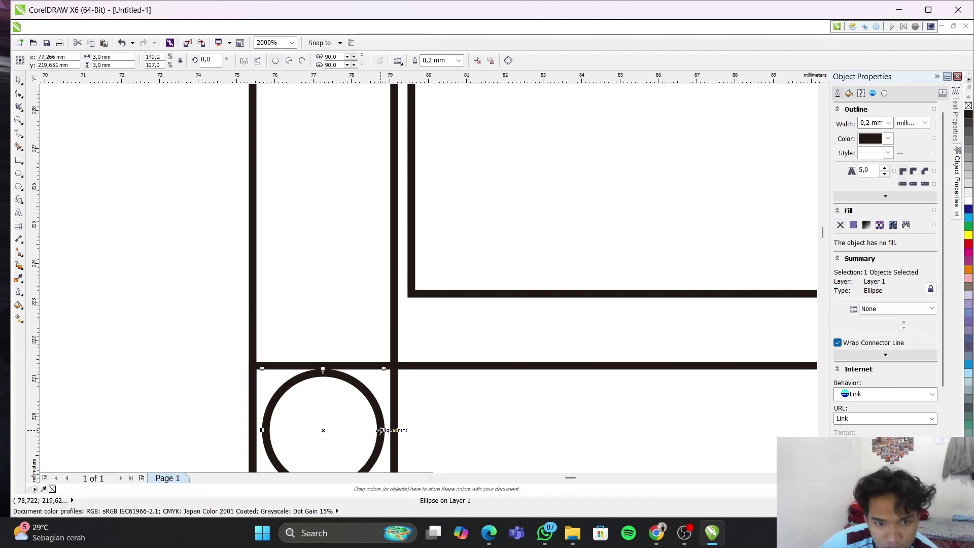
drag(380, 430, 391, 430)
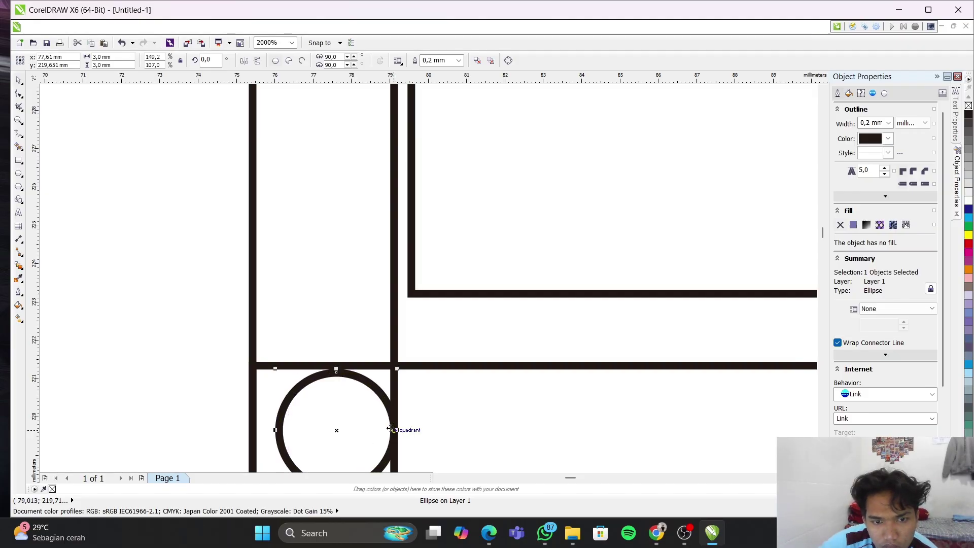
click(344, 374)
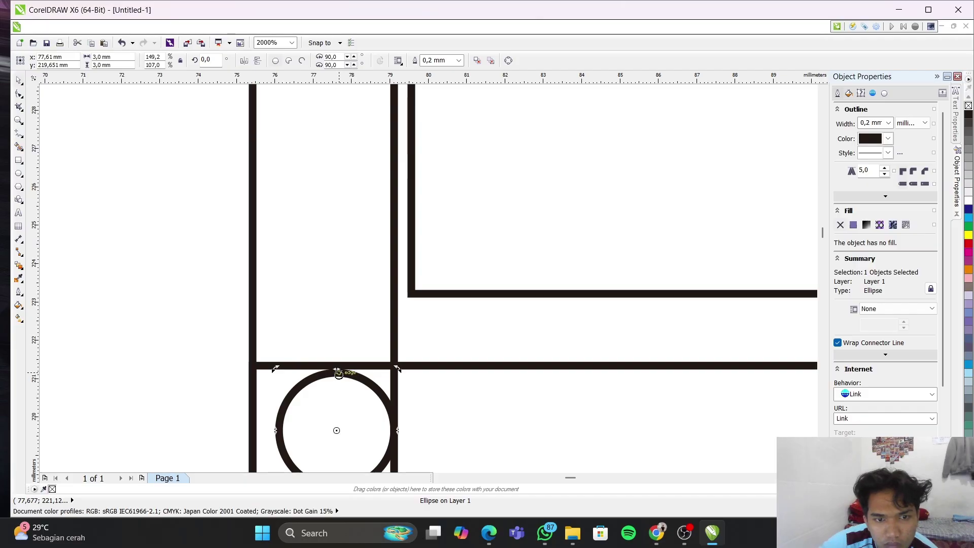
click(337, 365)
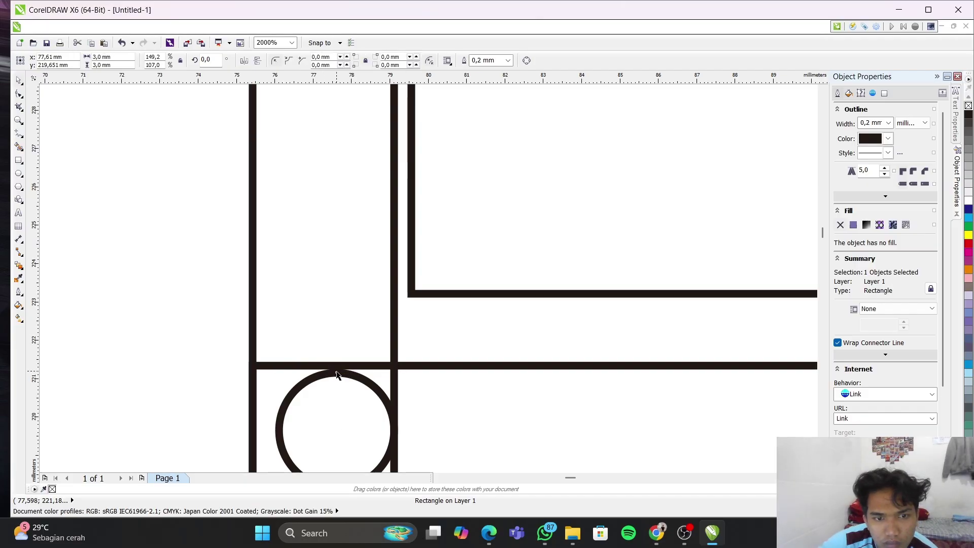
click(335, 373)
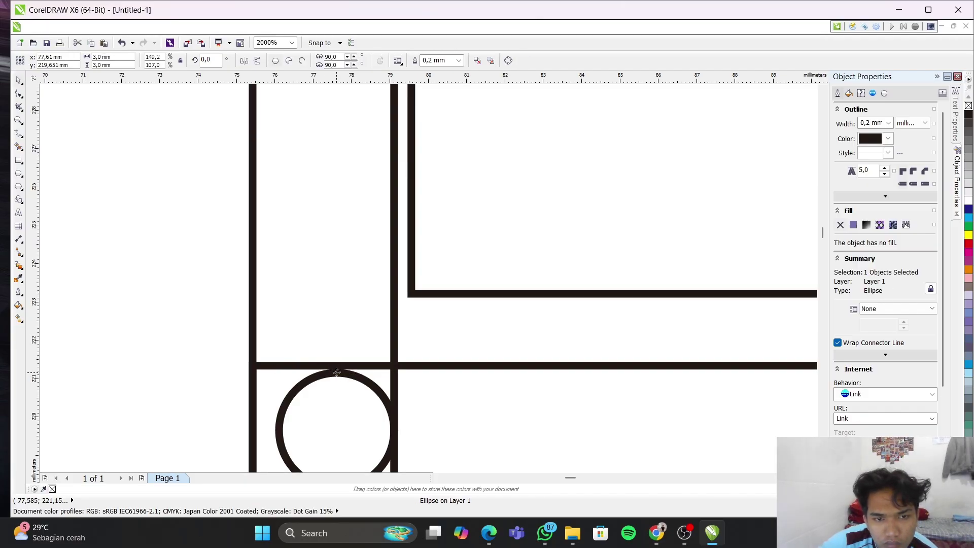
drag(337, 372, 337, 365)
click(435, 407)
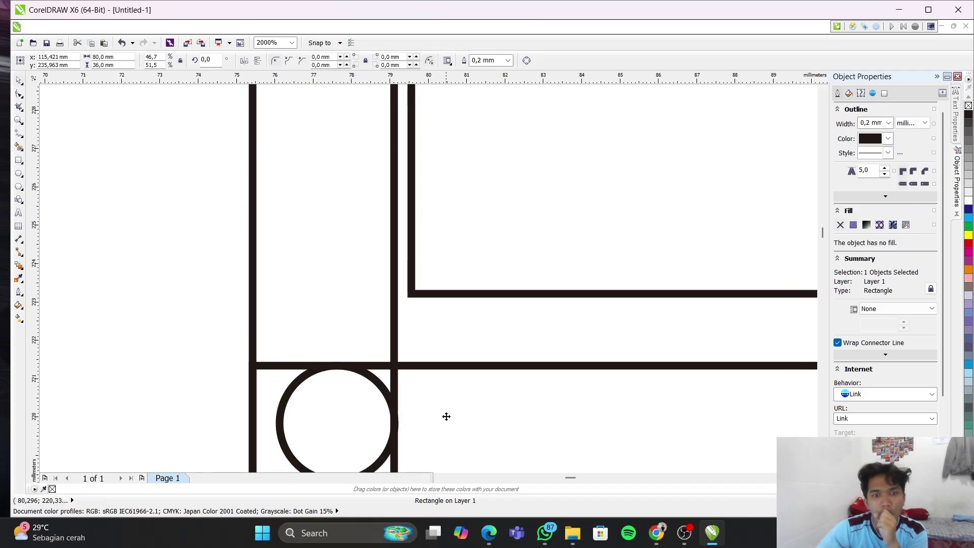
click(397, 427)
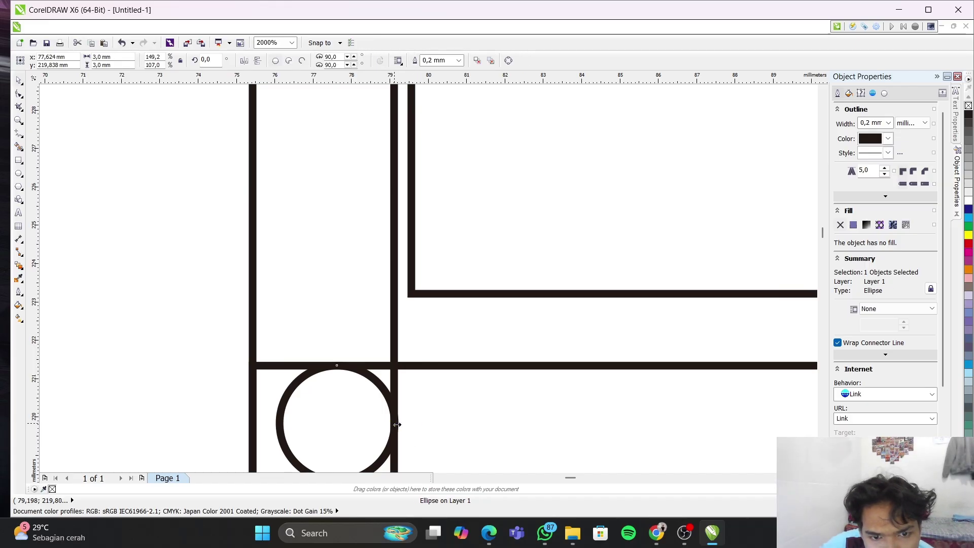
drag(397, 424, 391, 424)
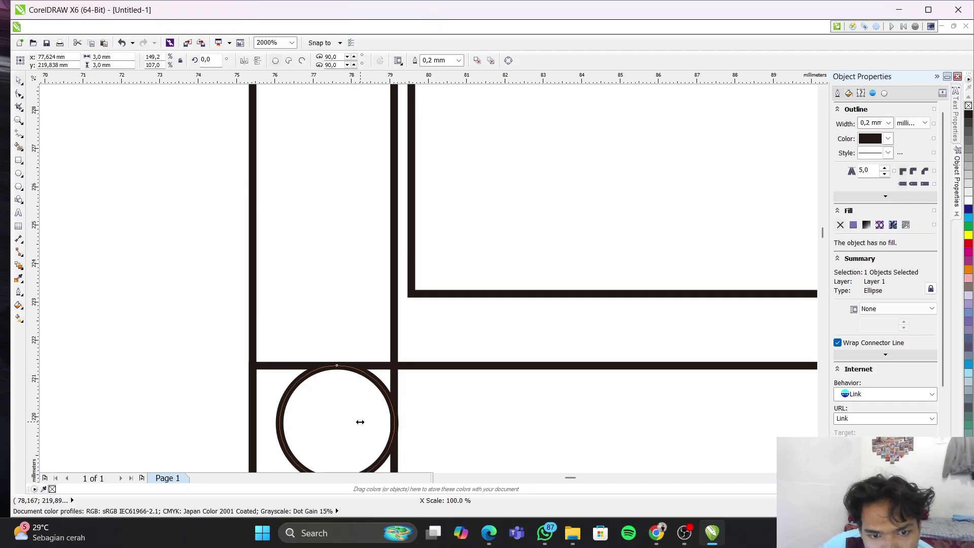
drag(360, 422, 360, 422)
key(ctrl+z)
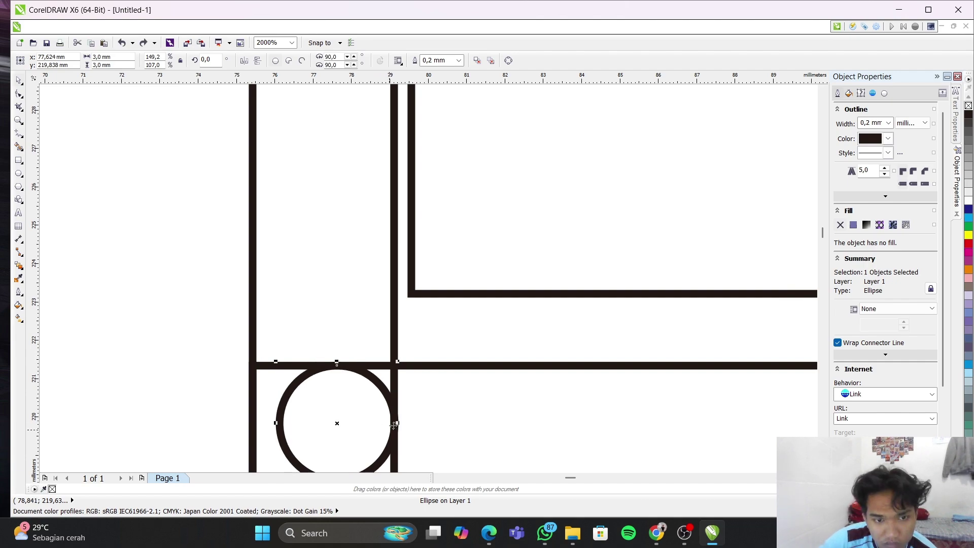
click(388, 400)
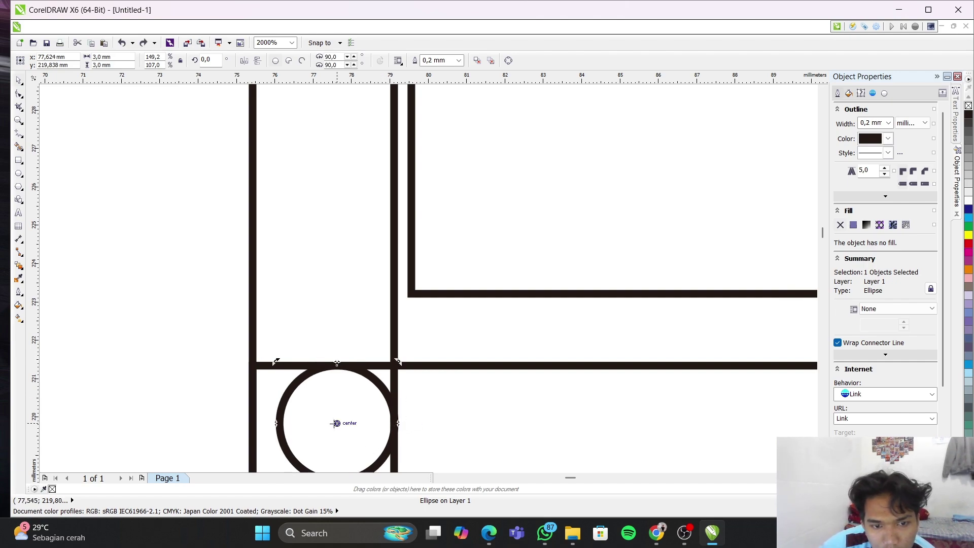
drag(335, 423, 315, 420)
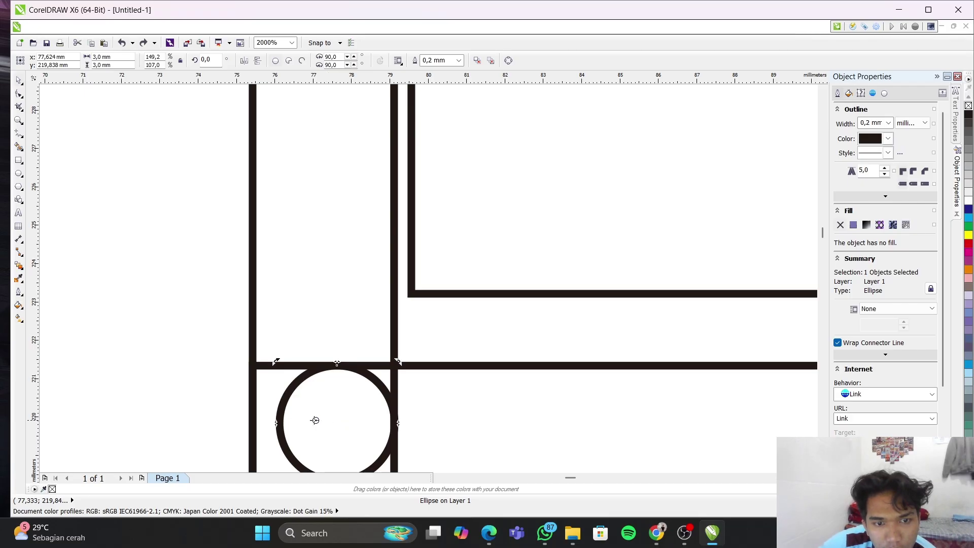
click(394, 432)
click(339, 425)
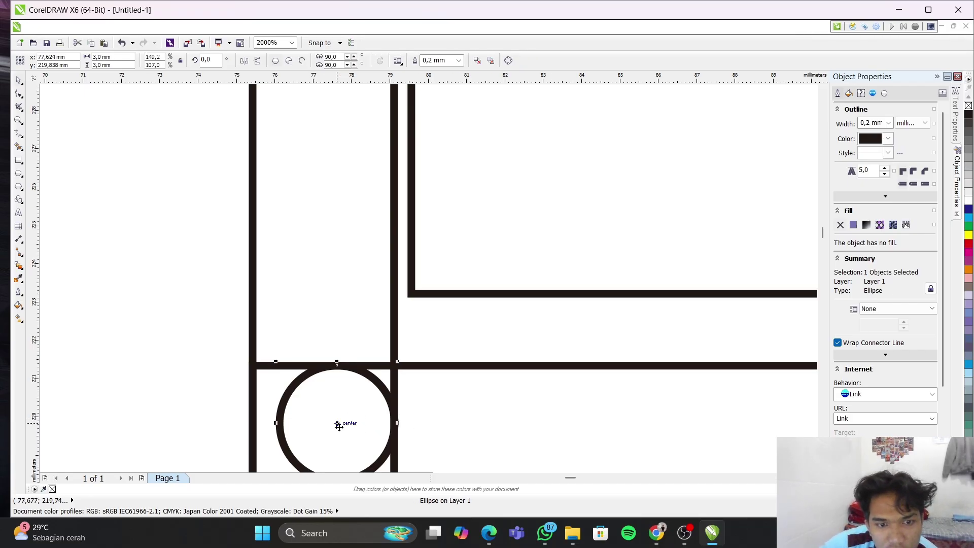
Move the lower-left corner circle clear of the frame lines and snap its right quadrant onto the inner vertical line
mouse_move(333, 424)
mouse_down()
mouse_move(320, 420)
mouse_move(324, 438)
mouse_up()
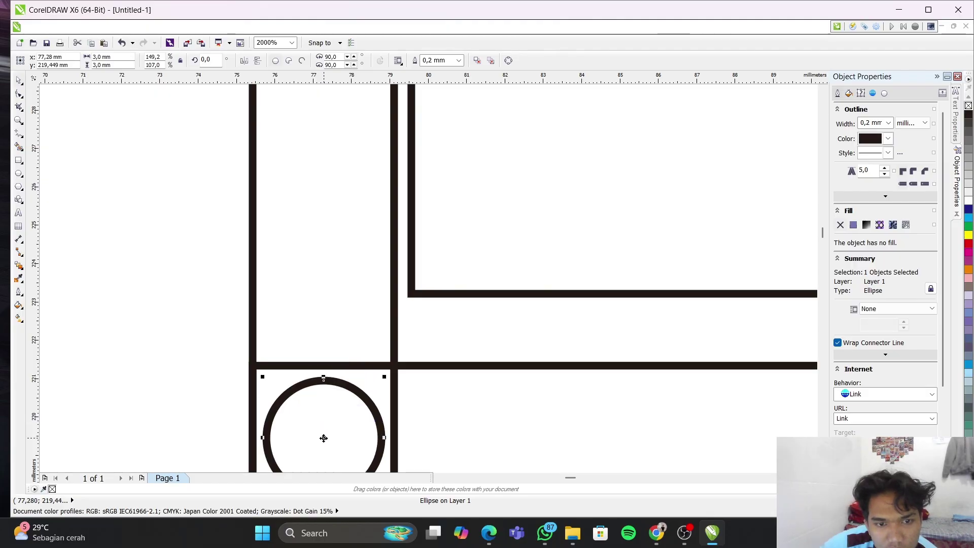
click(383, 436)
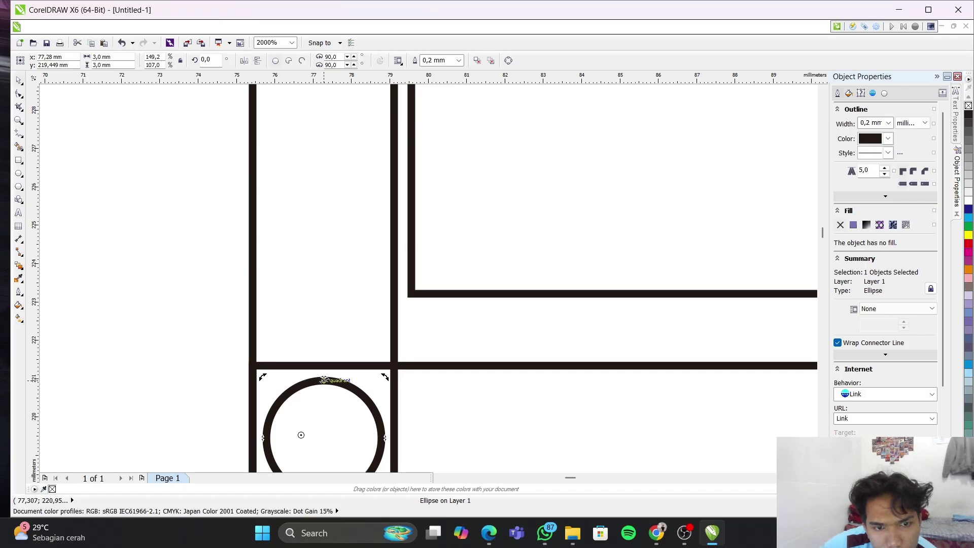
drag(324, 380, 326, 373)
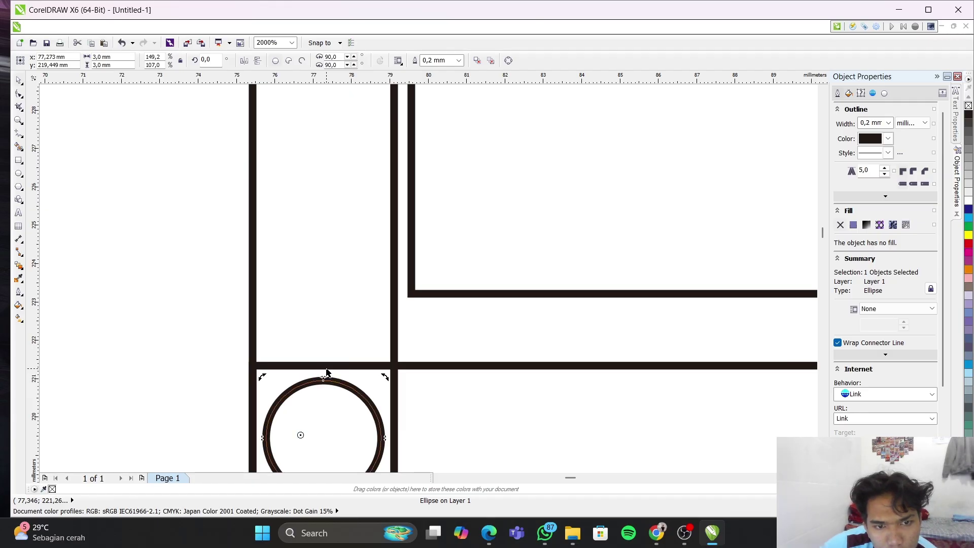
click(470, 407)
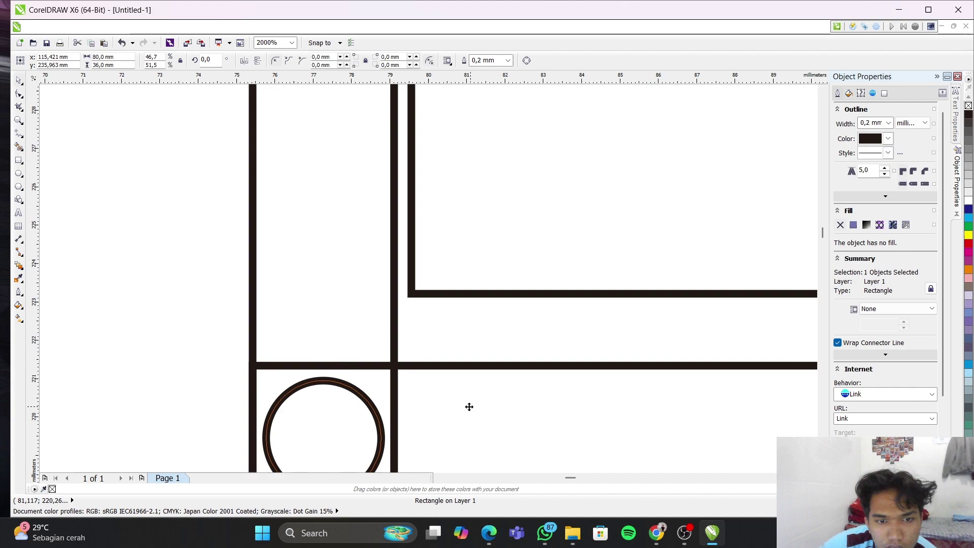
click(382, 444)
click(407, 433)
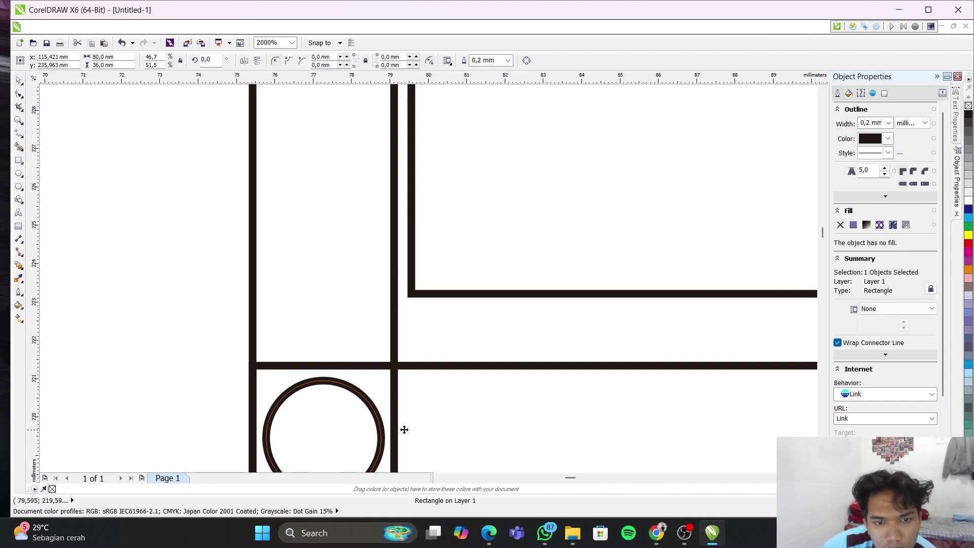
click(336, 435)
drag(329, 436, 325, 440)
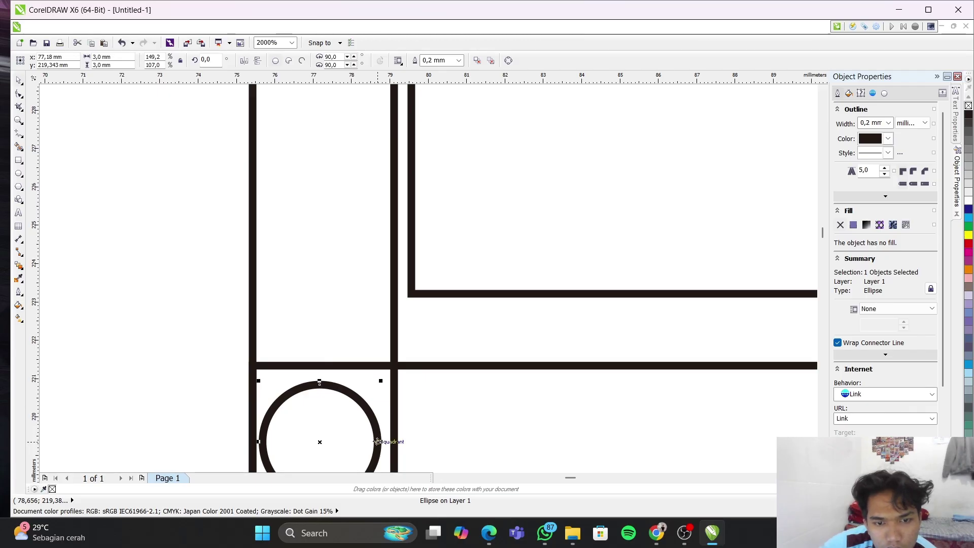
drag(378, 441, 397, 442)
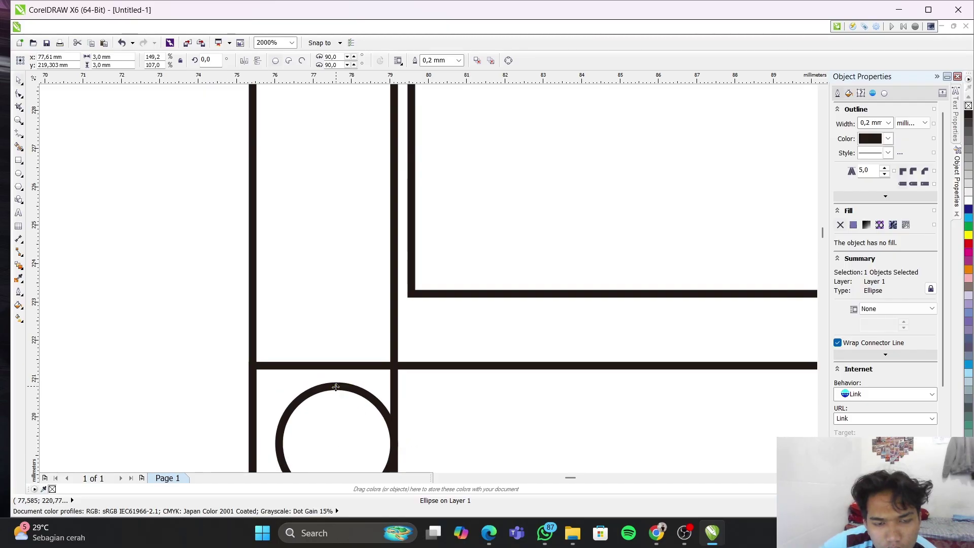
drag(335, 385, 323, 364)
click(380, 420)
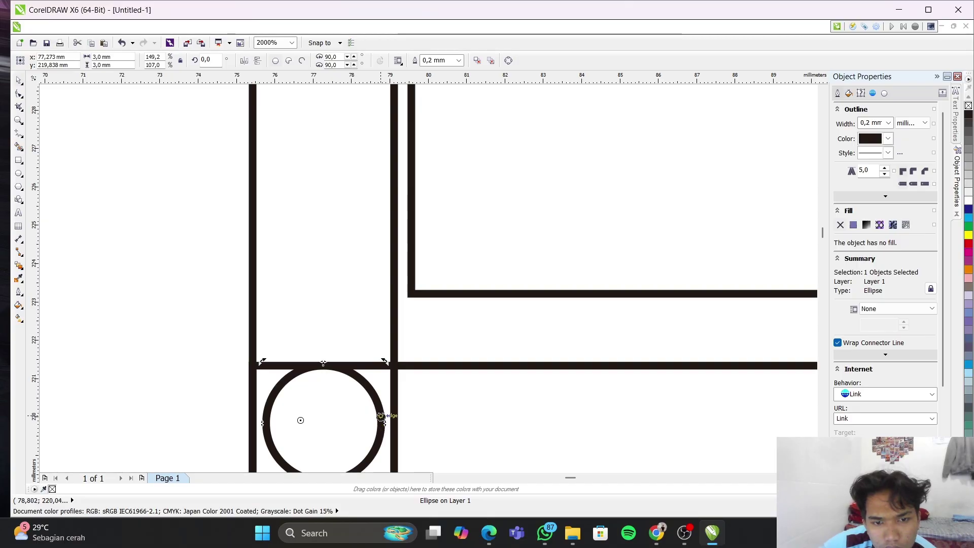
click(381, 417)
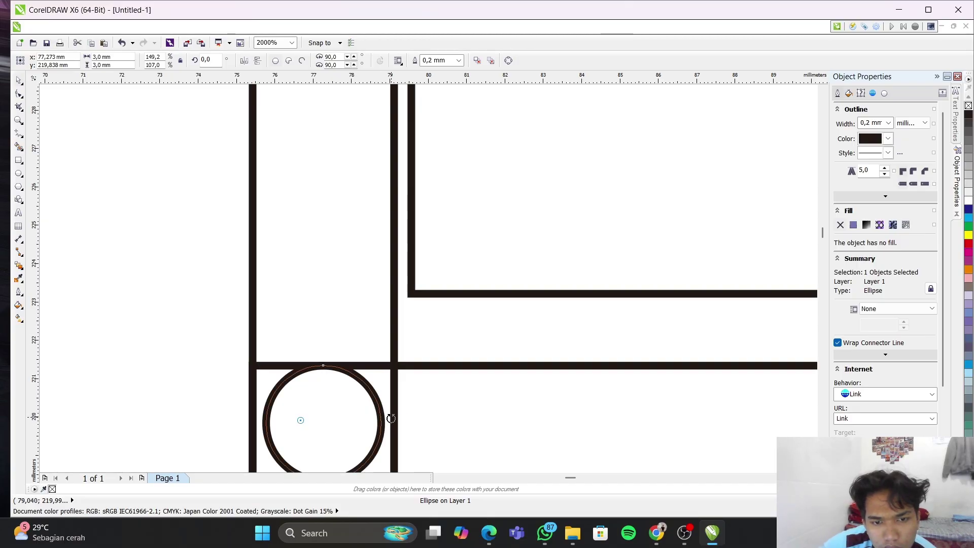
click(396, 419)
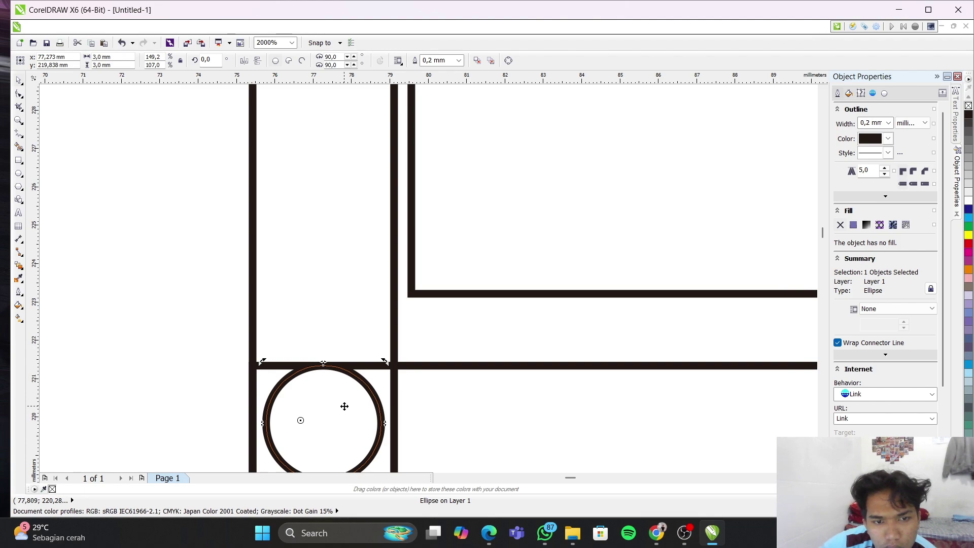
key(ctrl+z)
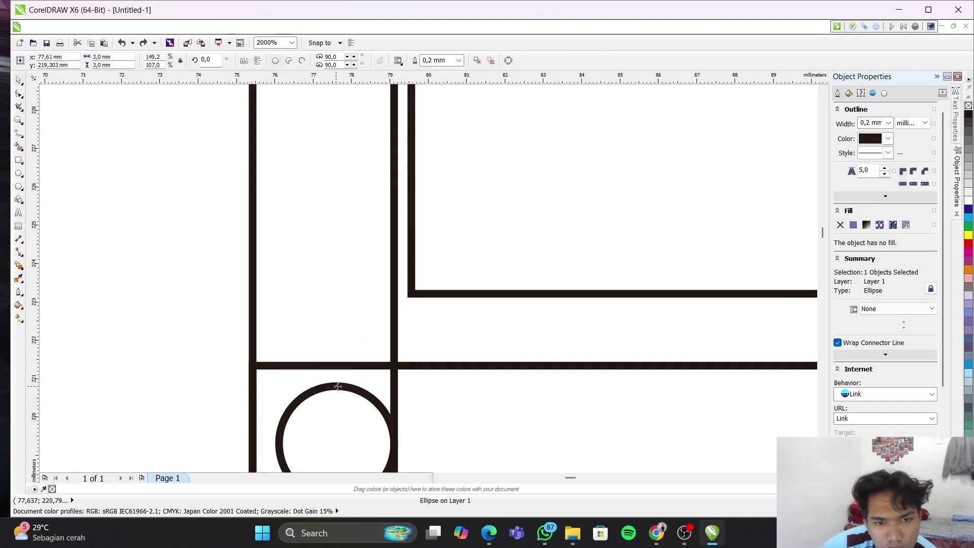
Snap the lower-left circle's top quadrant straight up onto the horizontal frame line, keeping its right side on the vertical line
drag(337, 386, 336, 362)
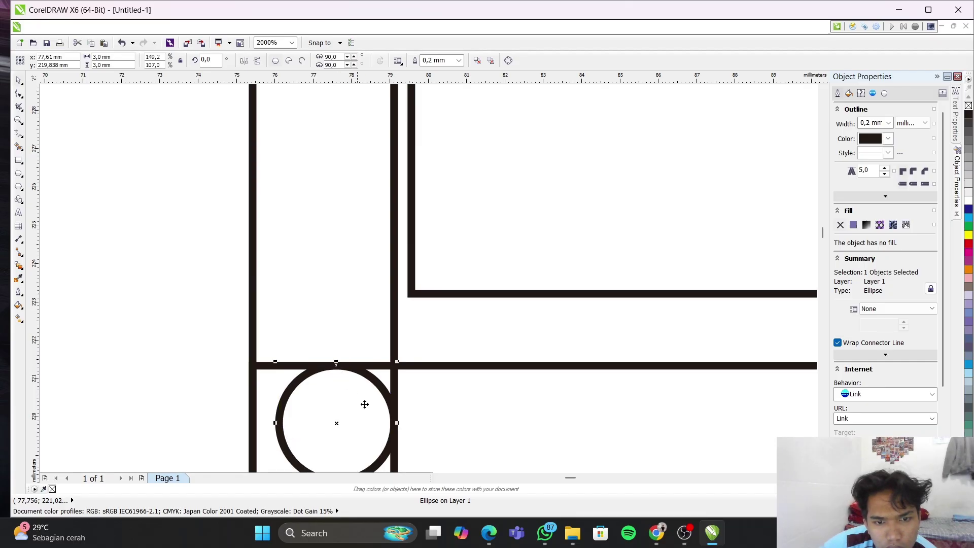
click(453, 427)
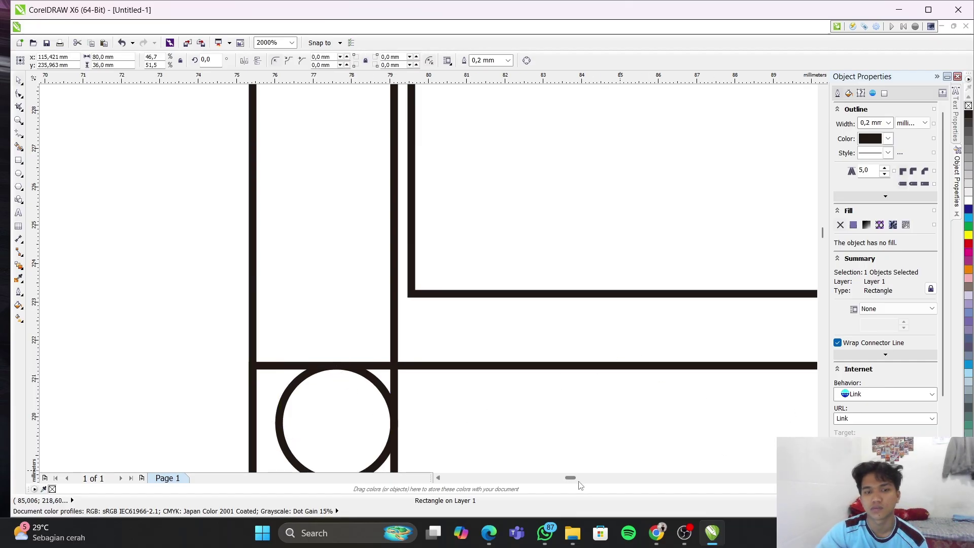
Move the upper-left corner circle off the two frame lines into the open interior of its corner square
scroll(485, 315, down, 8)
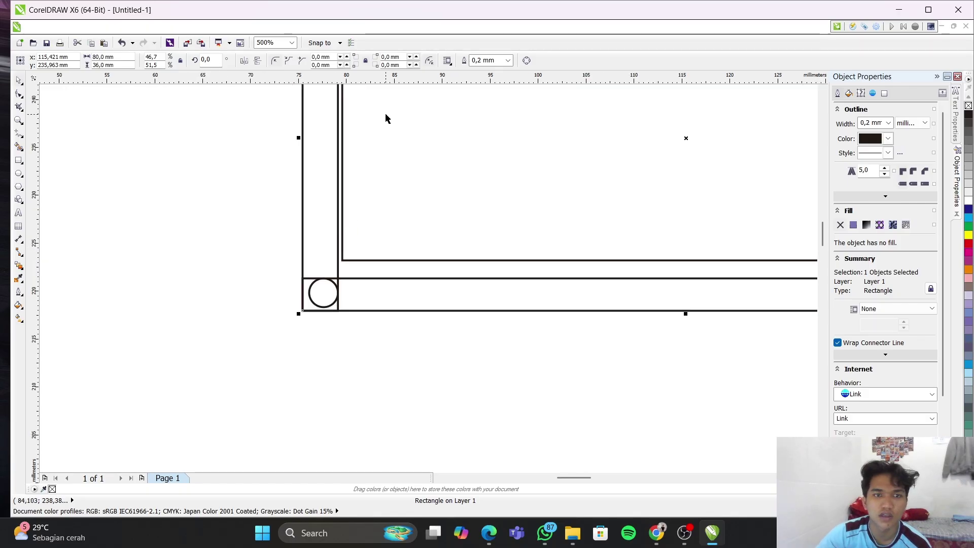
click(818, 195)
scroll(355, 317, down, 3)
scroll(342, 307, up, 7)
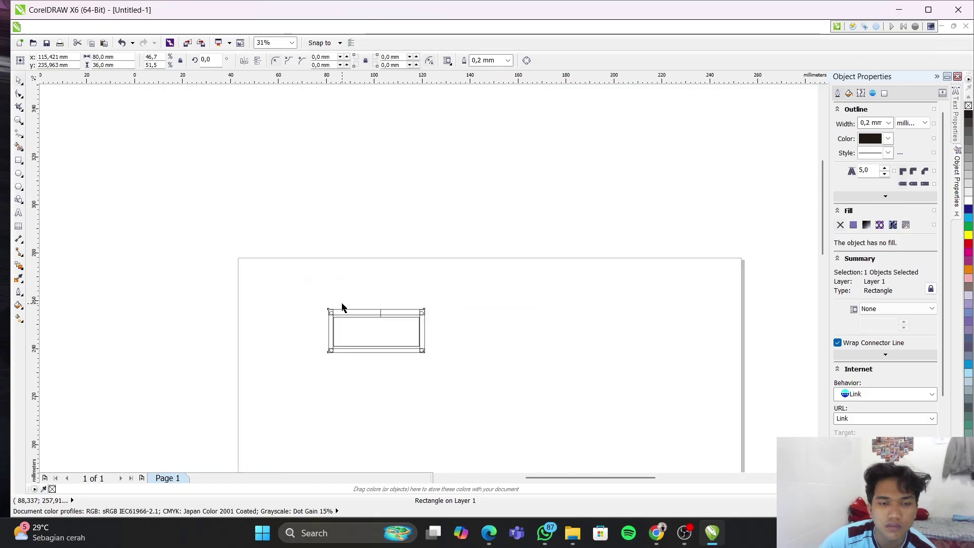
scroll(257, 401, up, 2)
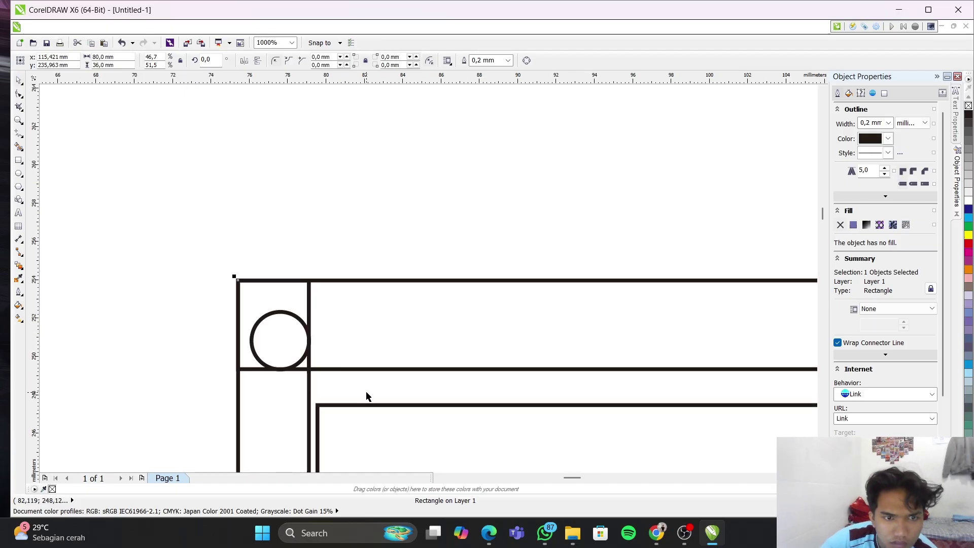
scroll(277, 371, up, 4)
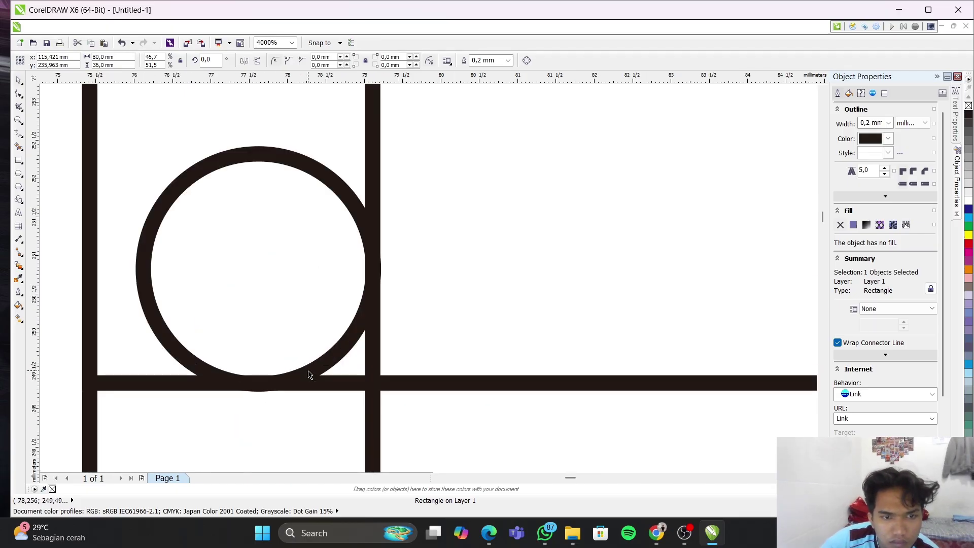
click(298, 384)
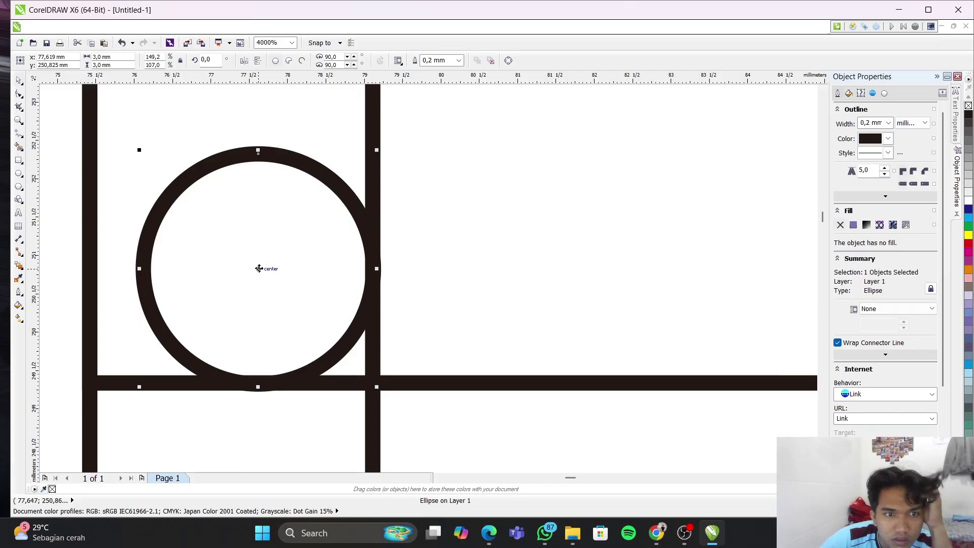
drag(261, 268, 241, 235)
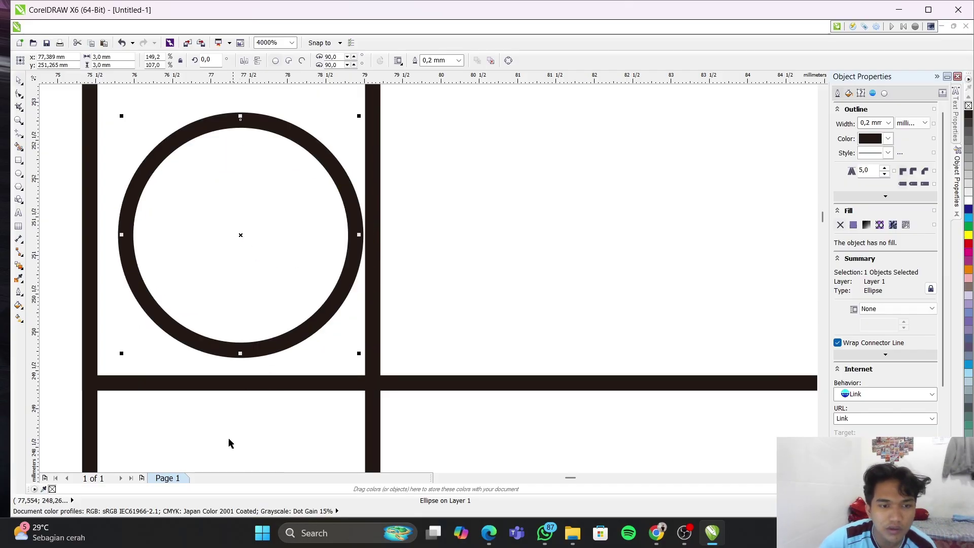
Snap the upper-left circle's bottom quadrant straight down onto the horizontal frame line
click(246, 347)
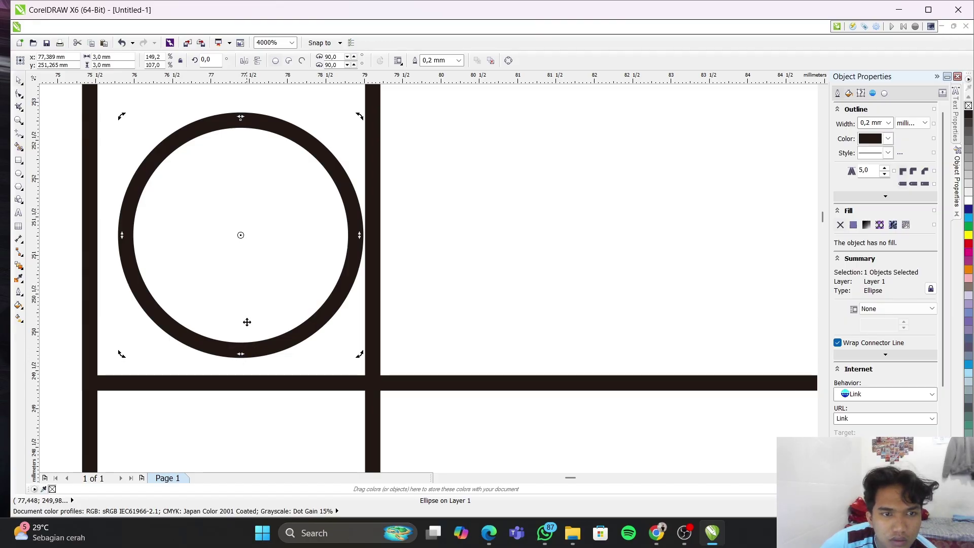
click(246, 301)
click(267, 355)
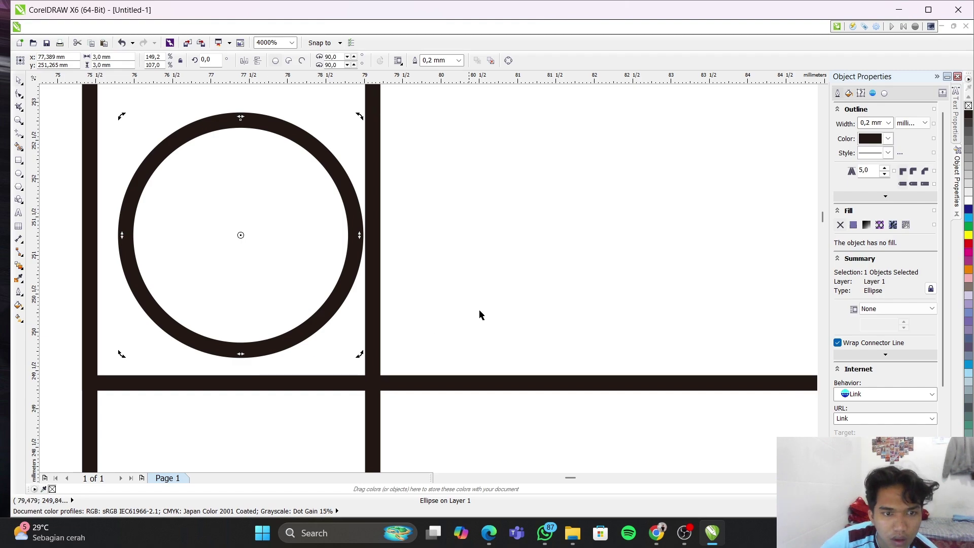
click(322, 322)
click(322, 320)
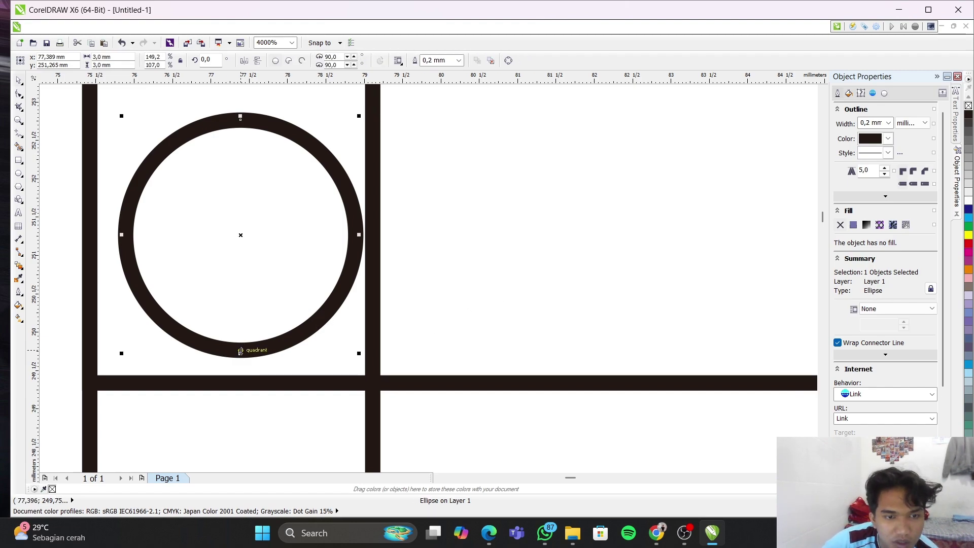
drag(241, 350, 239, 383)
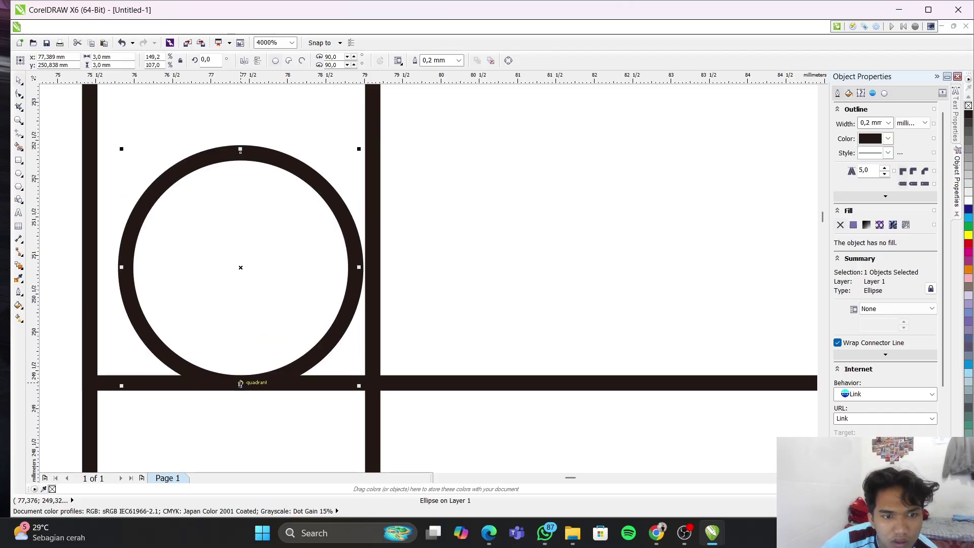
Snap the upper-left circle's right quadrant onto the inner vertical line, keeping its bottom on the horizontal line
click(358, 268)
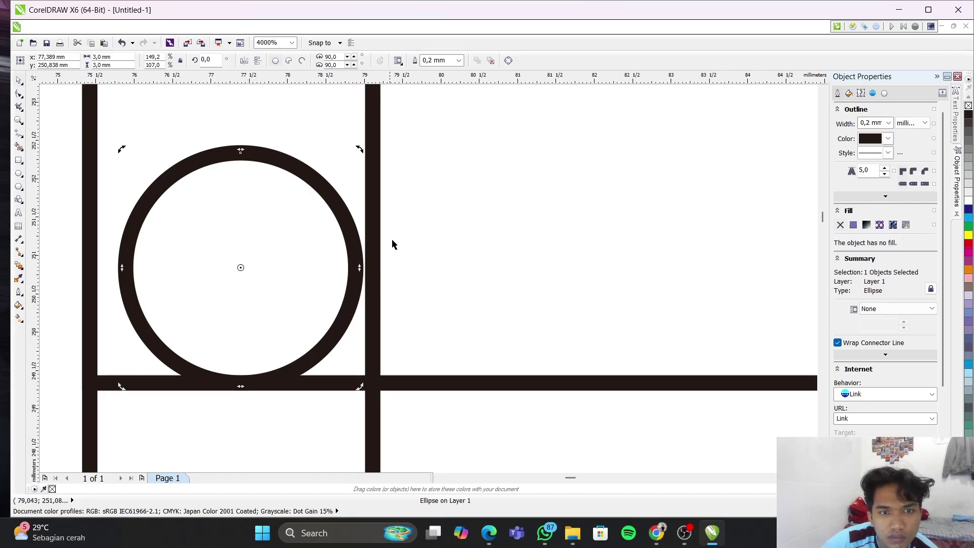
click(377, 252)
click(355, 267)
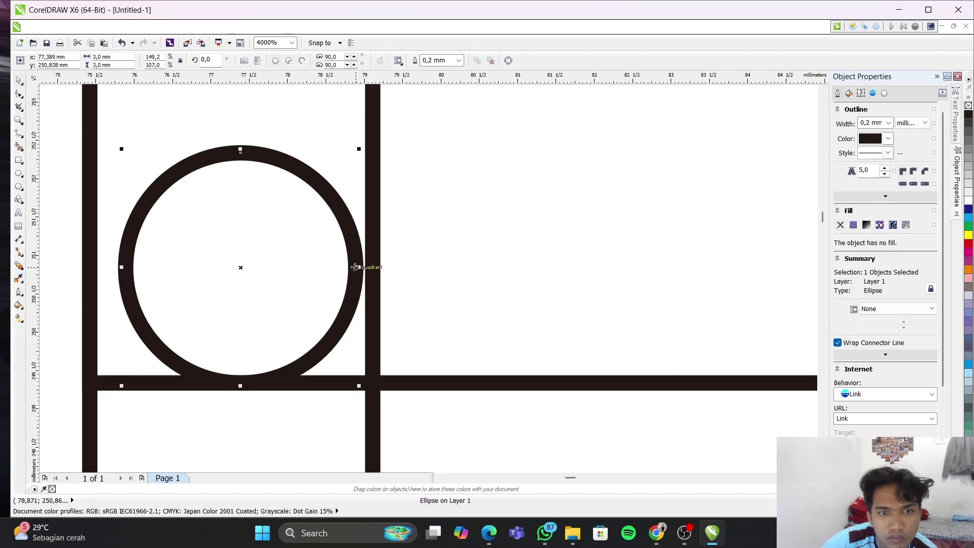
drag(355, 266, 374, 268)
click(442, 384)
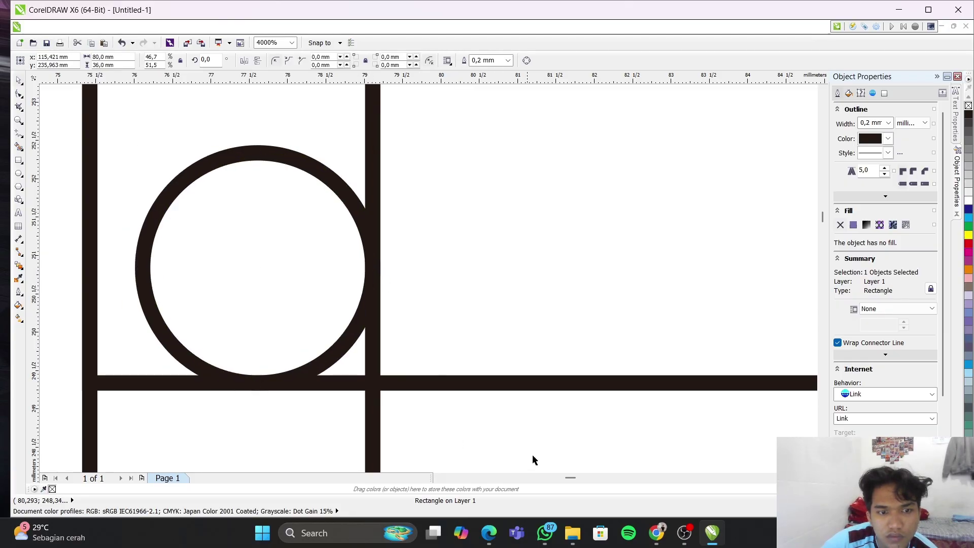
Move the upper-right corner circle off the frame lines into the open interior of its corner square
scroll(670, 323, down, 2)
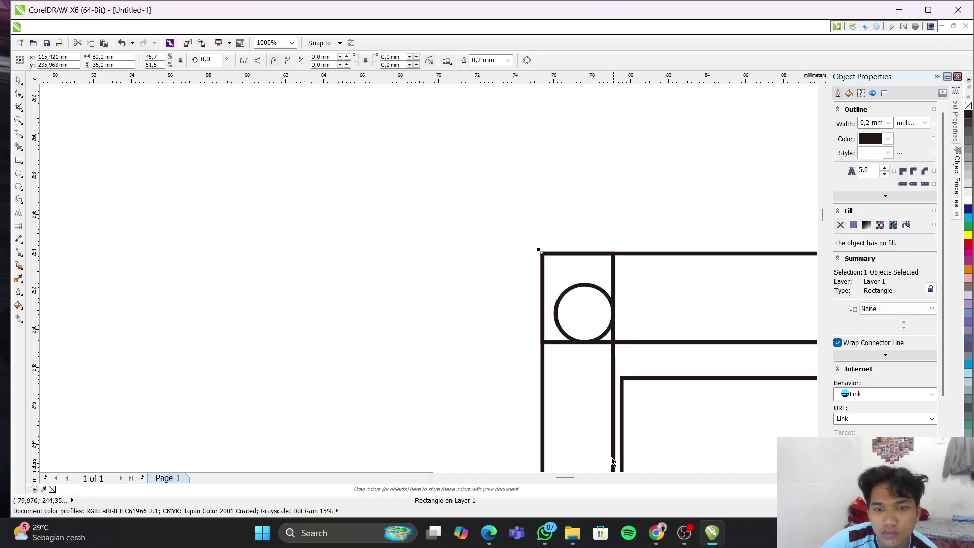
scroll(634, 478, right, 5)
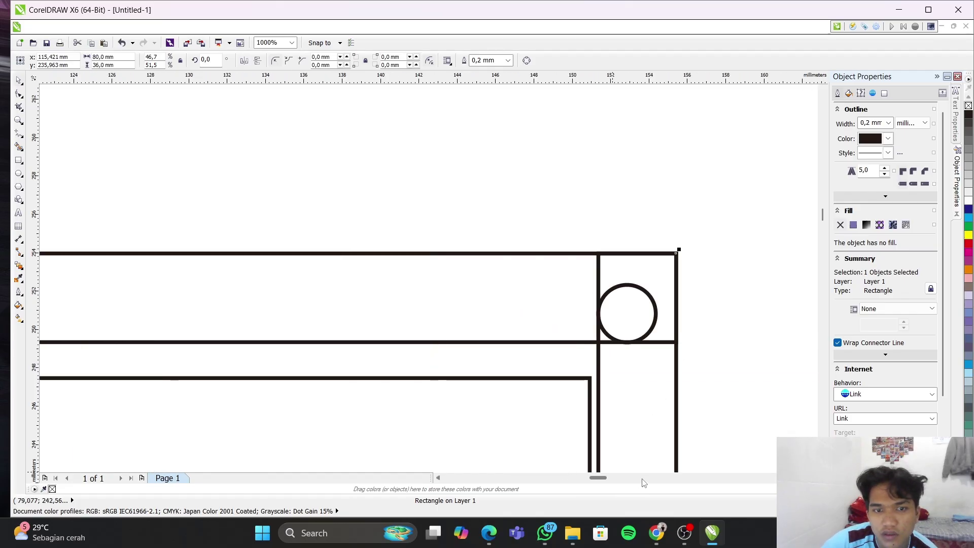
scroll(608, 300, up, 3)
scroll(604, 307, down, 1)
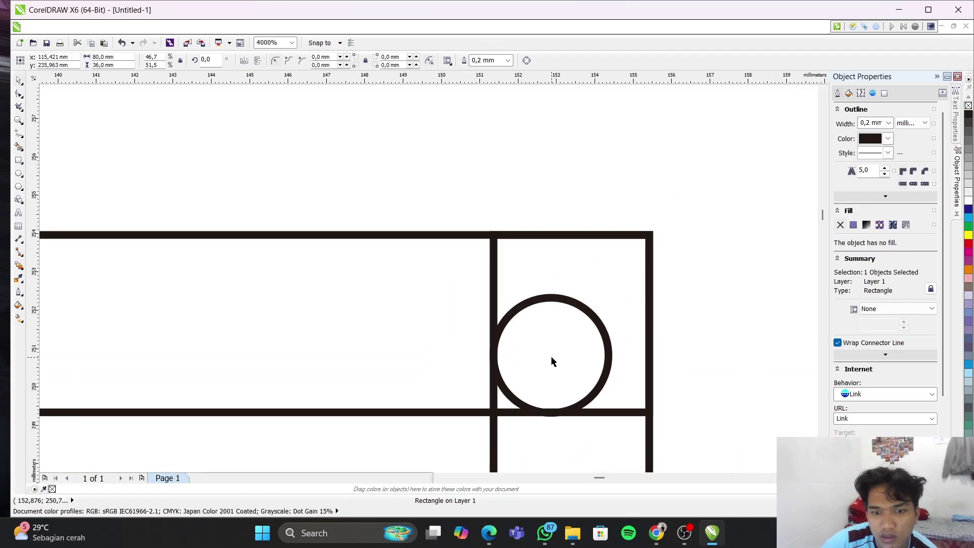
drag(550, 356, 565, 345)
Snap the upper-right circle's left quadrant onto the inner vertical frame line
scroll(512, 332, up, 2)
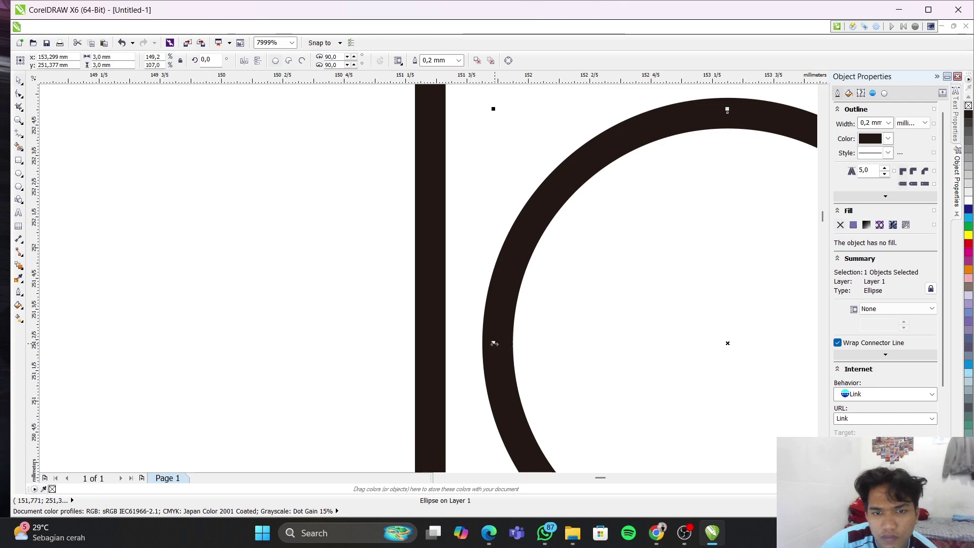
drag(498, 343, 435, 340)
scroll(491, 372, up, 2)
scroll(491, 372, down, 3)
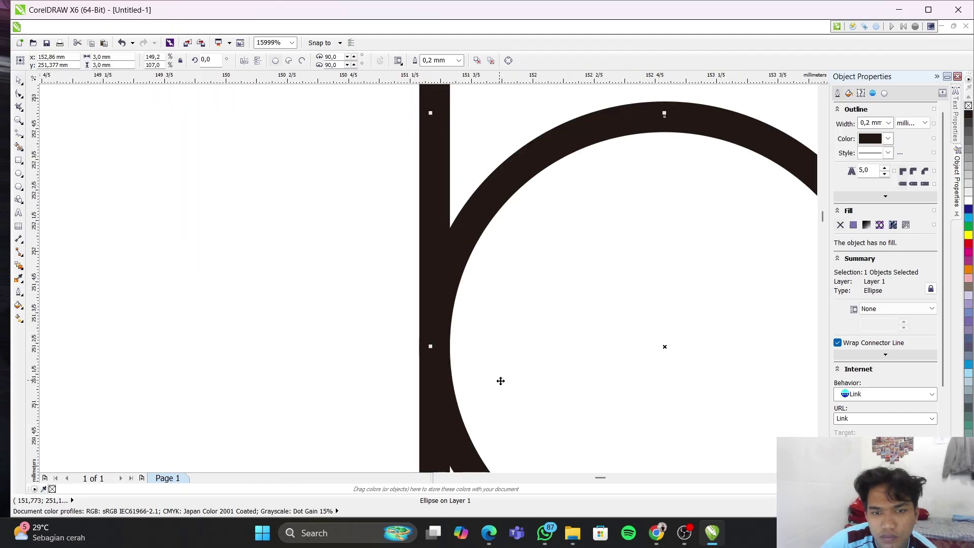
Snap the upper-right circle's bottom quadrant straight down onto the horizontal frame line
scroll(823, 233, down, 2)
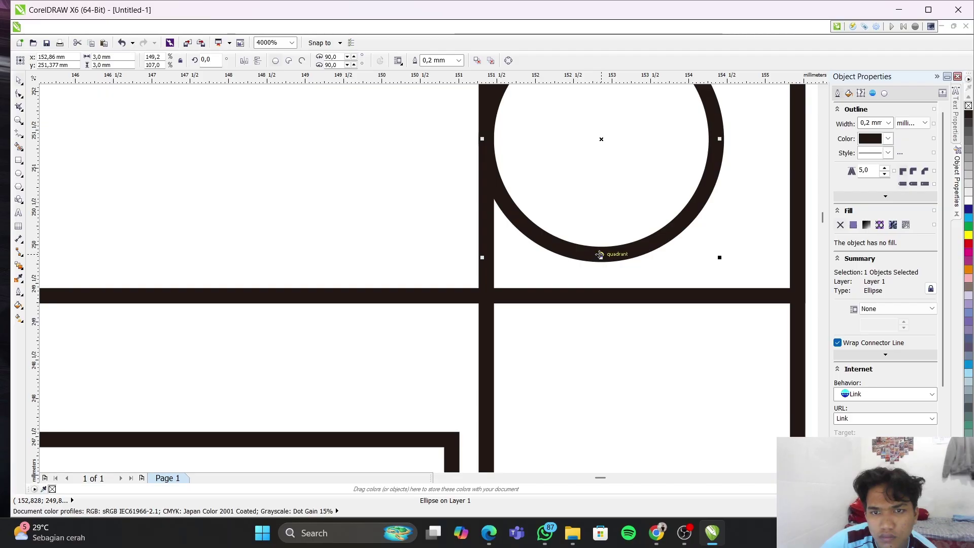
drag(600, 254, 599, 296)
click(609, 376)
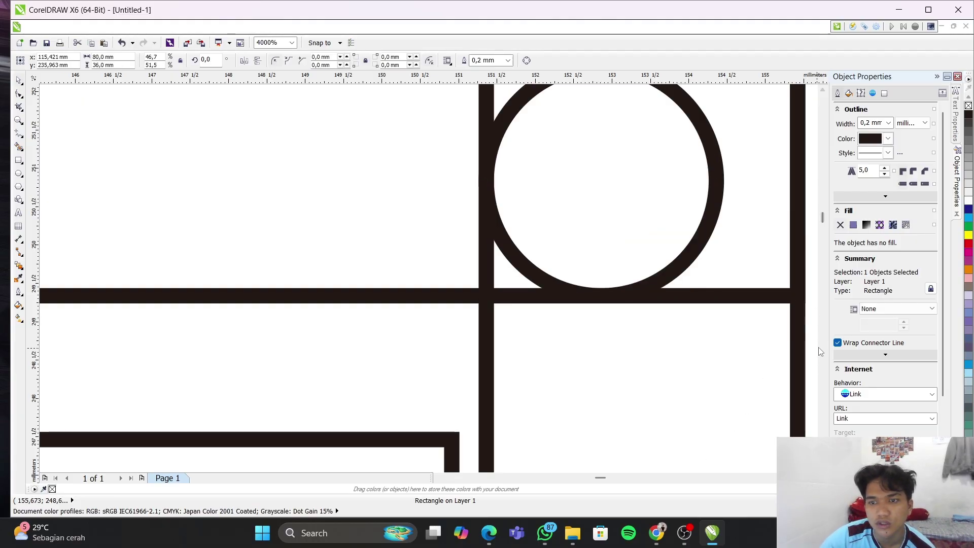
Move the lower-right corner circle away from both inner frame lines so it overlaps the frame's bottom edge
scroll(818, 355, down, 5)
scroll(821, 398, down, 7)
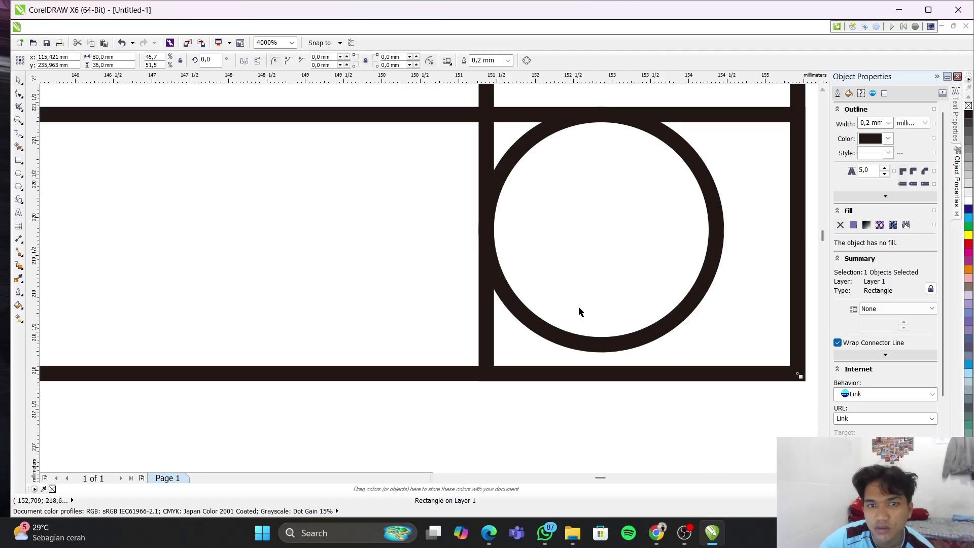
click(585, 231)
drag(602, 226, 629, 262)
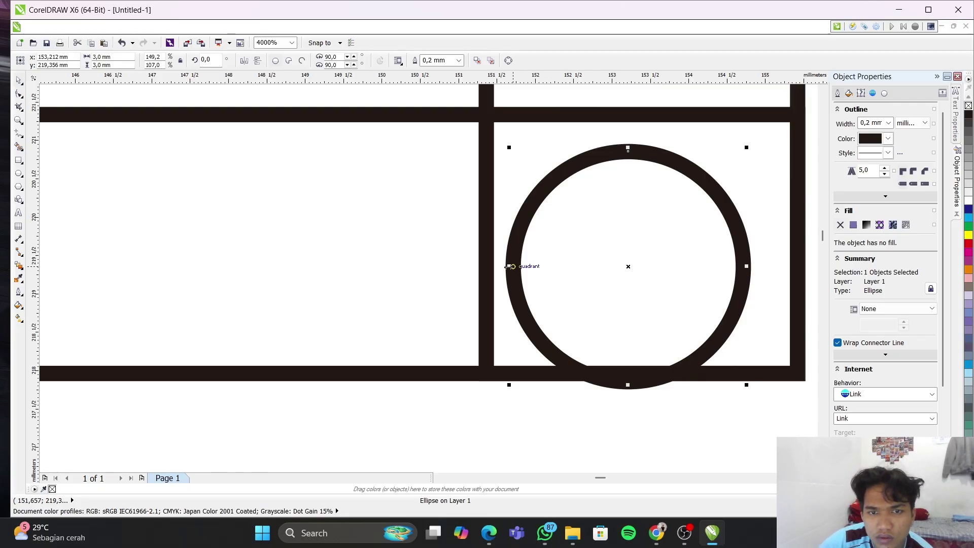
Snap the lower-right circle's top quadrant straight up onto the inner horizontal frame line
mouse_move(509, 268)
mouse_down()
mouse_move(495, 266)
mouse_move(508, 267)
mouse_up()
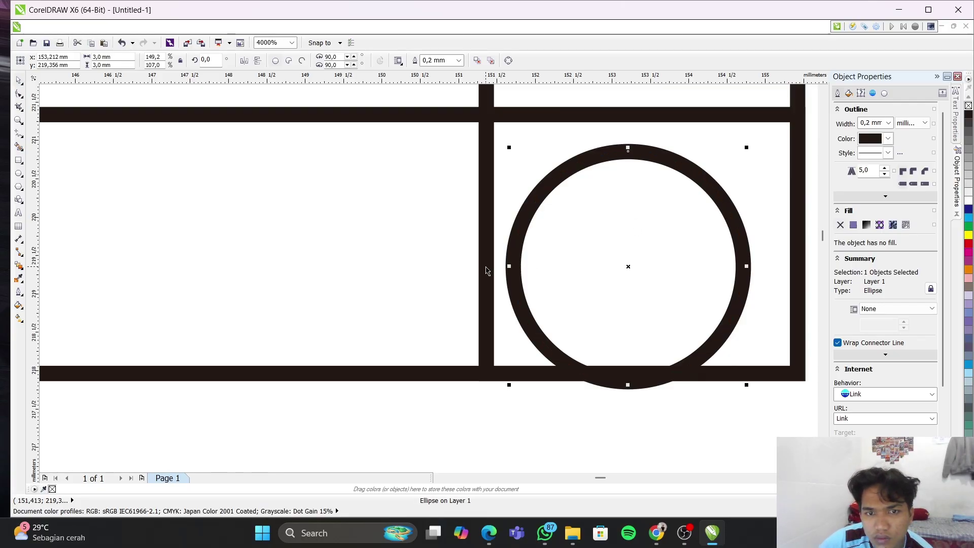
click(525, 229)
click(486, 231)
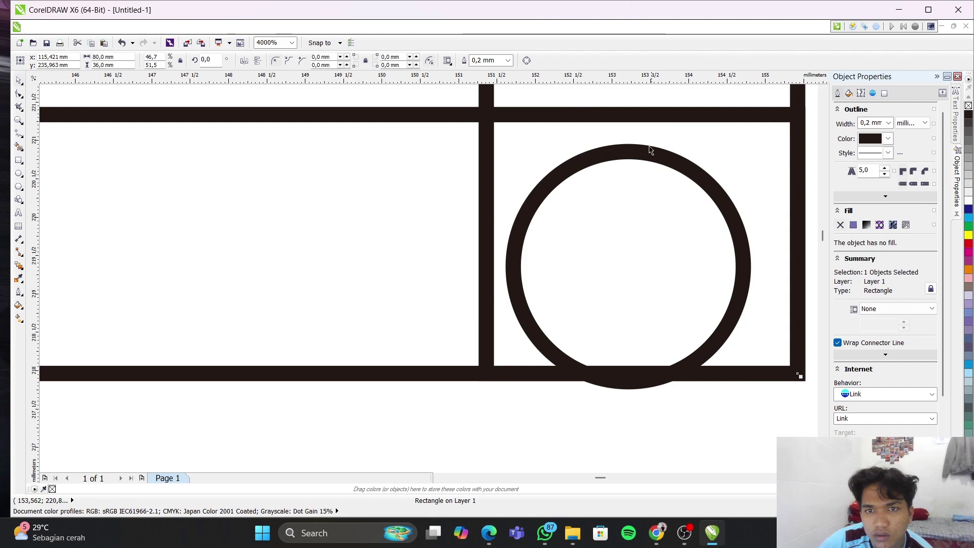
click(631, 151)
drag(628, 151, 625, 116)
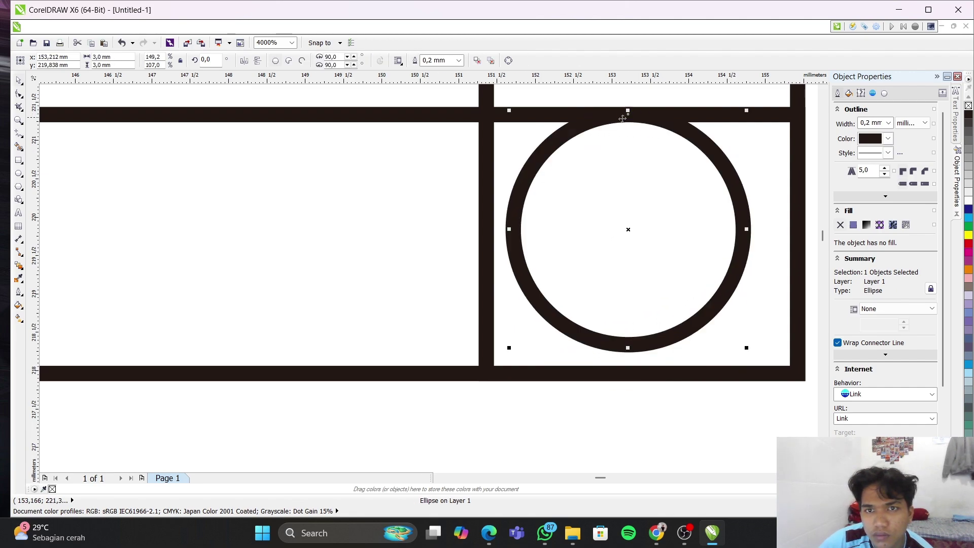
Snap the lower-right circle's left quadrant onto the inner vertical line, keeping its top on the horizontal line
click(511, 234)
click(468, 239)
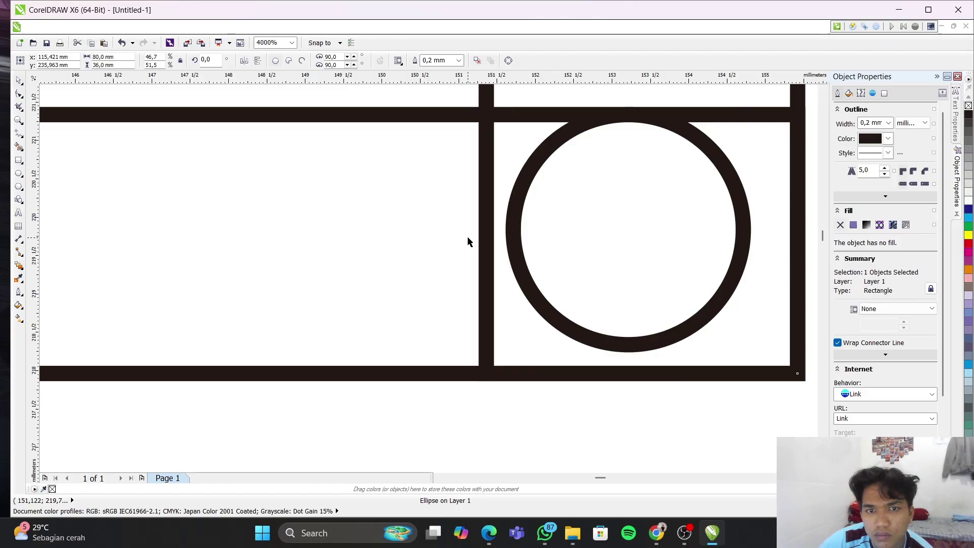
click(513, 233)
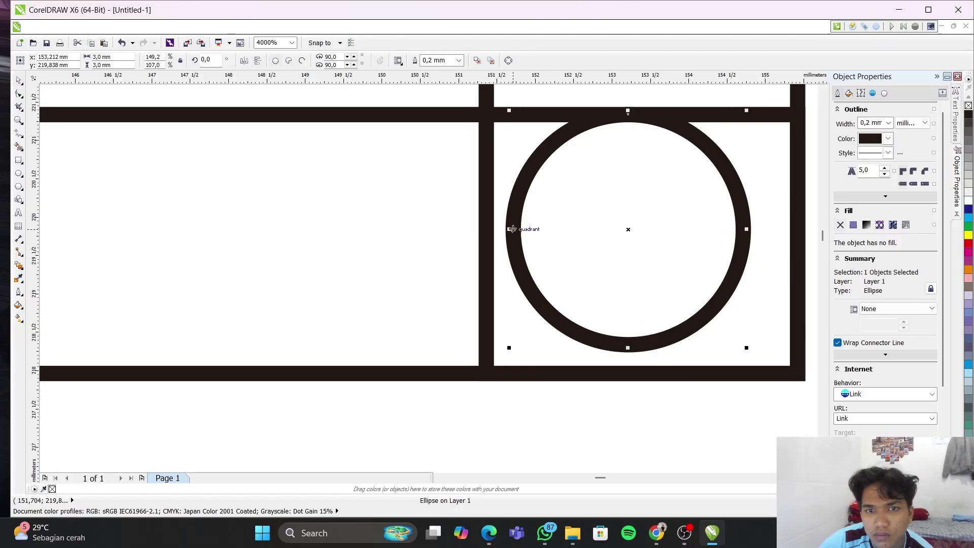
drag(512, 229, 482, 230)
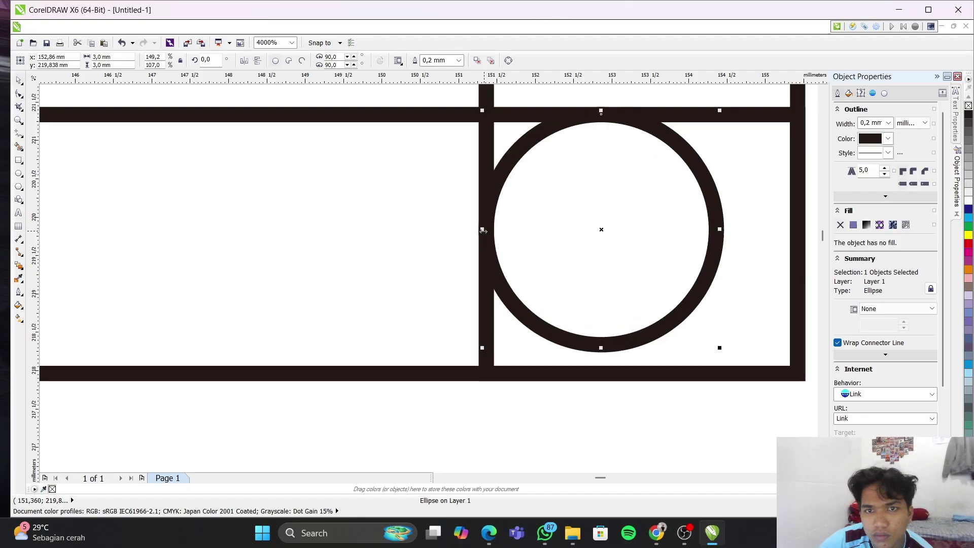
click(436, 226)
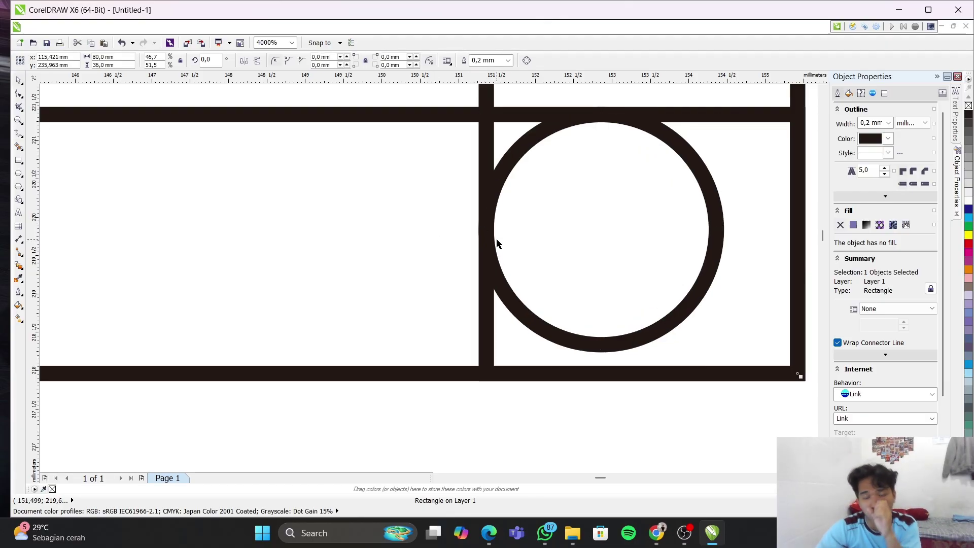
Delete the inner horizontal and vertical guide lines and the small square around the lower-right circle
scroll(495, 239, down, 3)
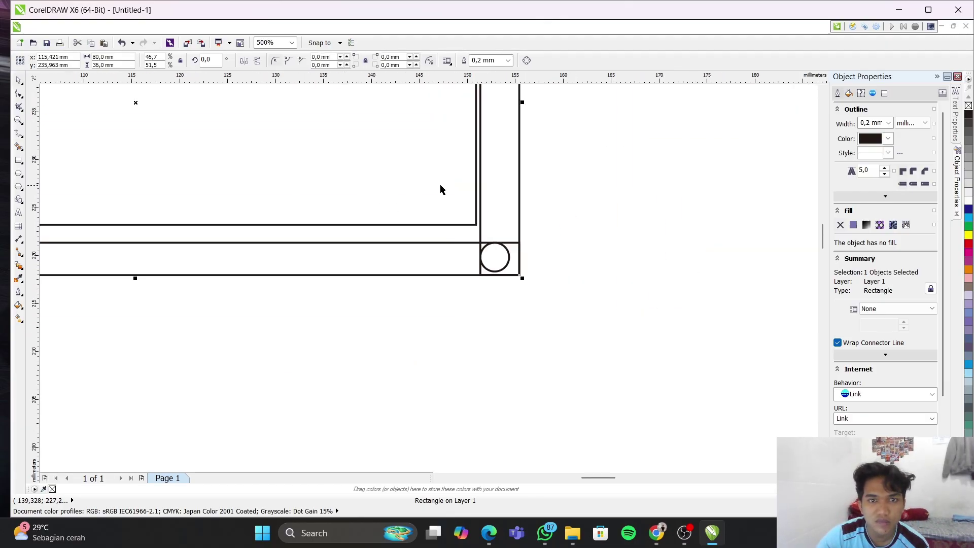
click(440, 246)
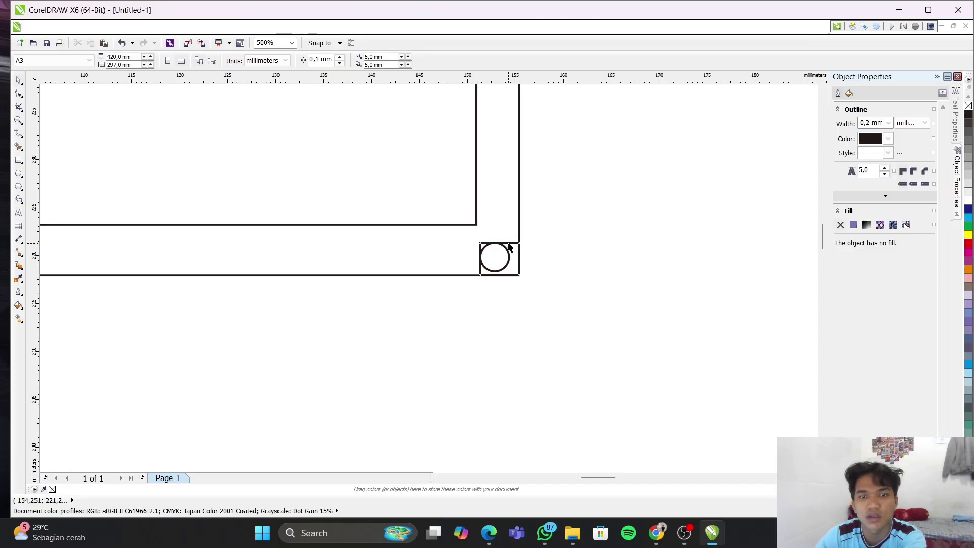
click(506, 244)
key(Delete)
Delete the short vertical line at the frame's upper middle and the small squares around both left-hand circles
scroll(209, 203, up, 2)
scroll(197, 187, down, 6)
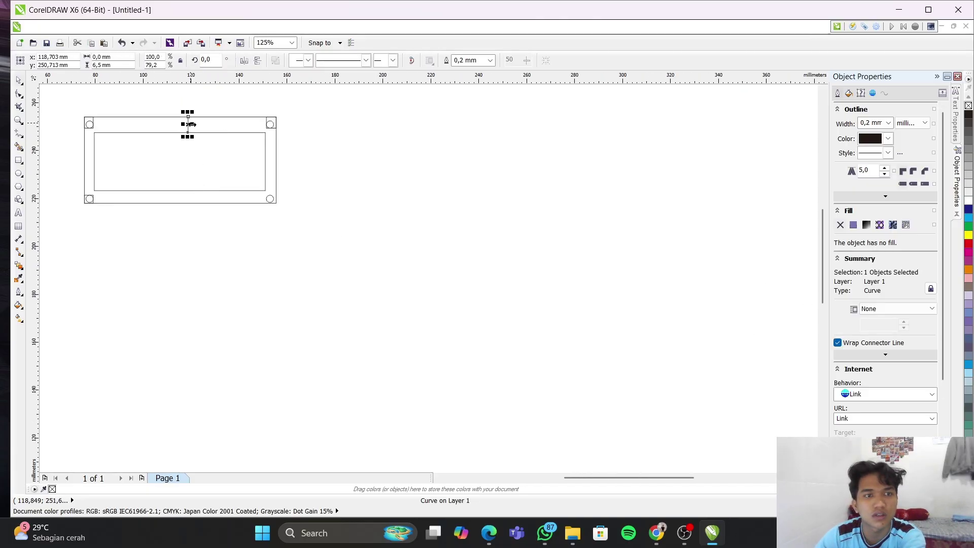
drag(187, 127, 92, 123)
click(276, 149)
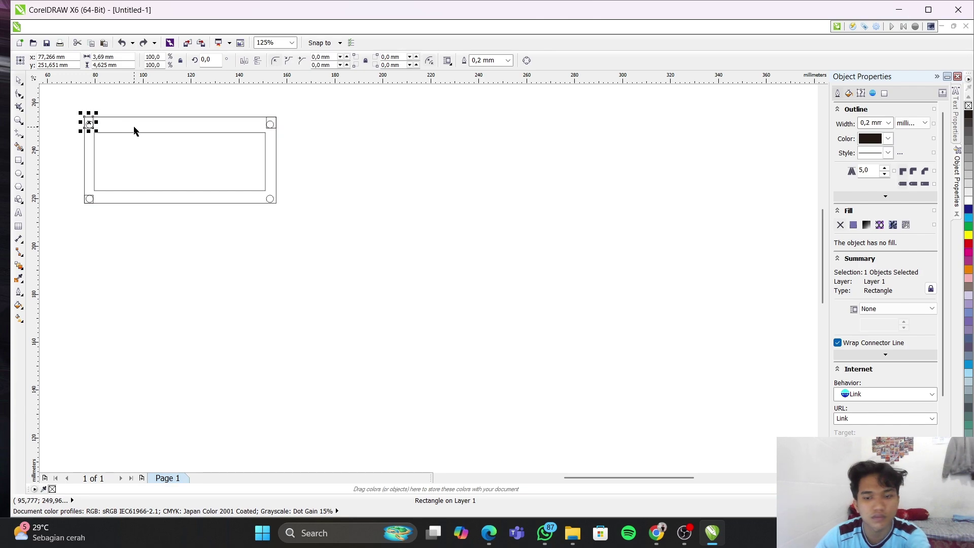
click(134, 131)
scroll(90, 210, up, 2)
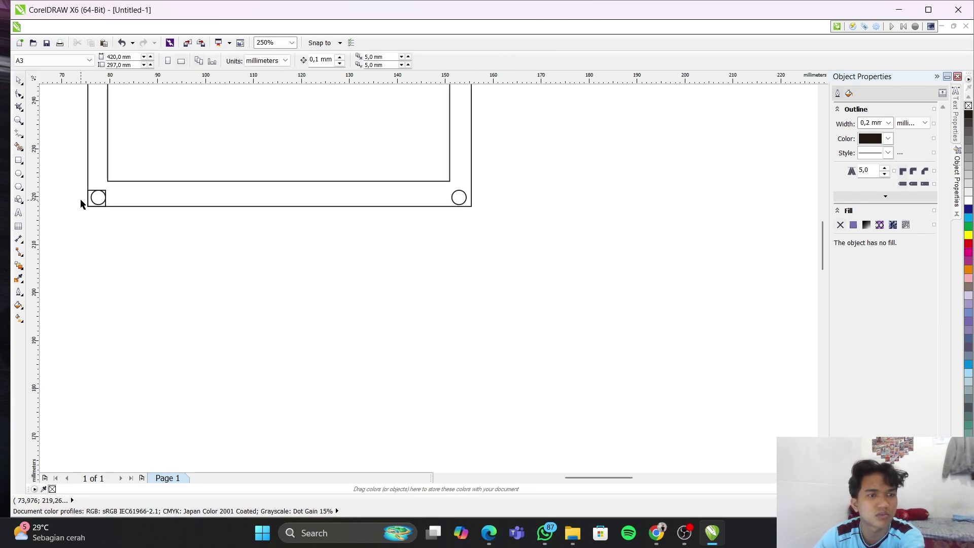
click(106, 206)
click(337, 220)
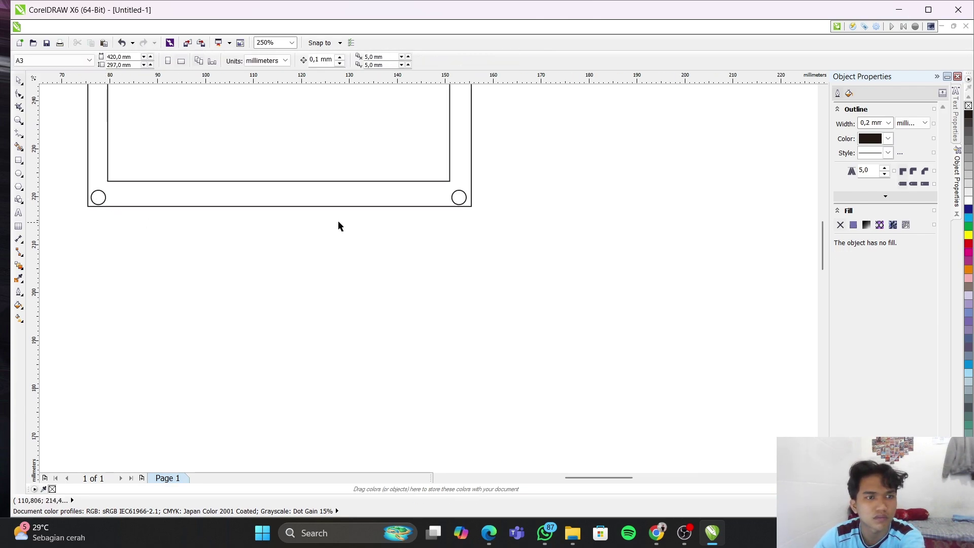
Delete the 80 × 36 mm outer rectangle and the small square around the upper-right circle
scroll(370, 146, up, 1)
scroll(369, 141, down, 2)
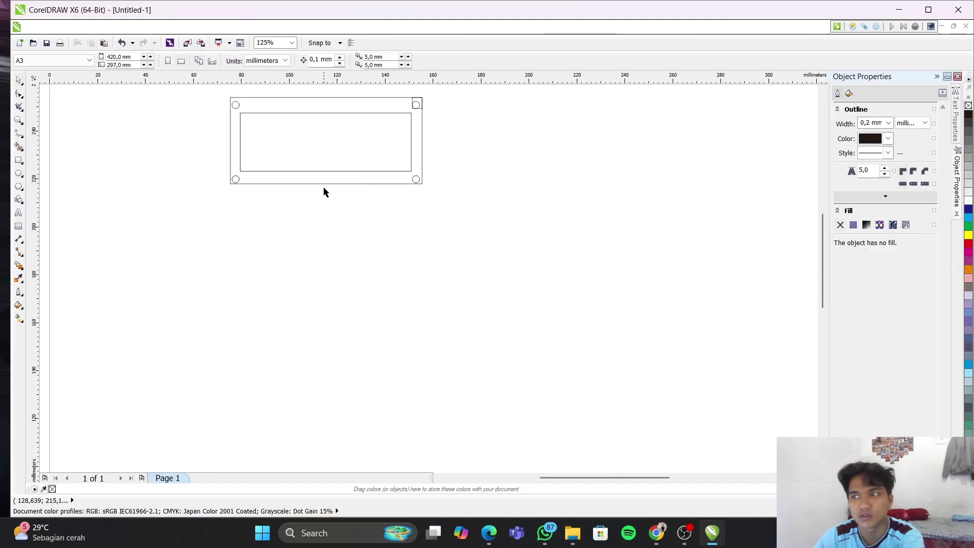
click(350, 184)
key(Delete)
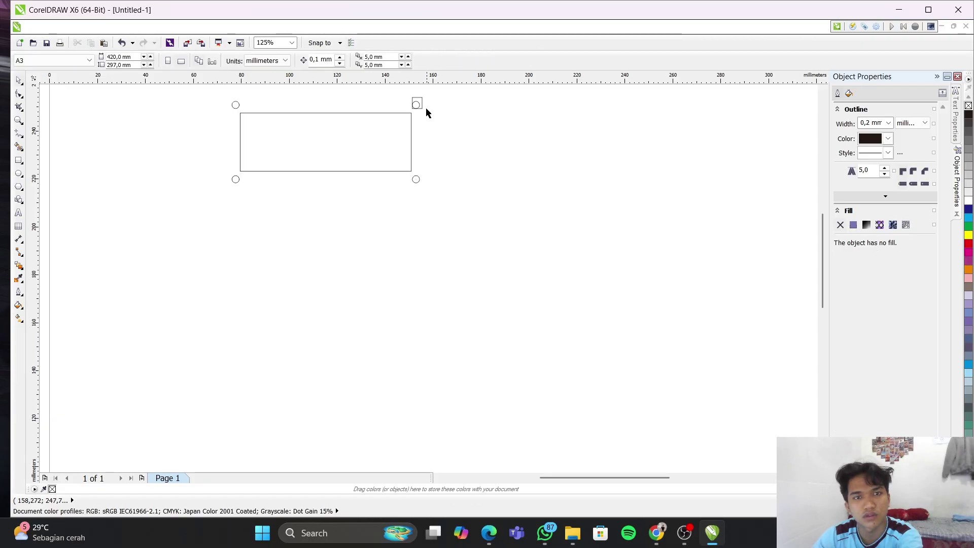
click(422, 105)
key(Delete)
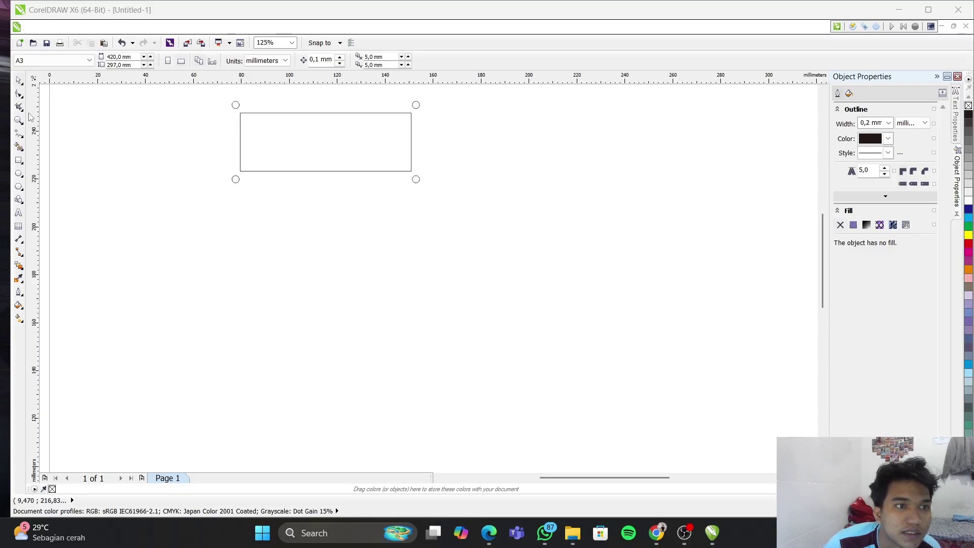
click(19, 134)
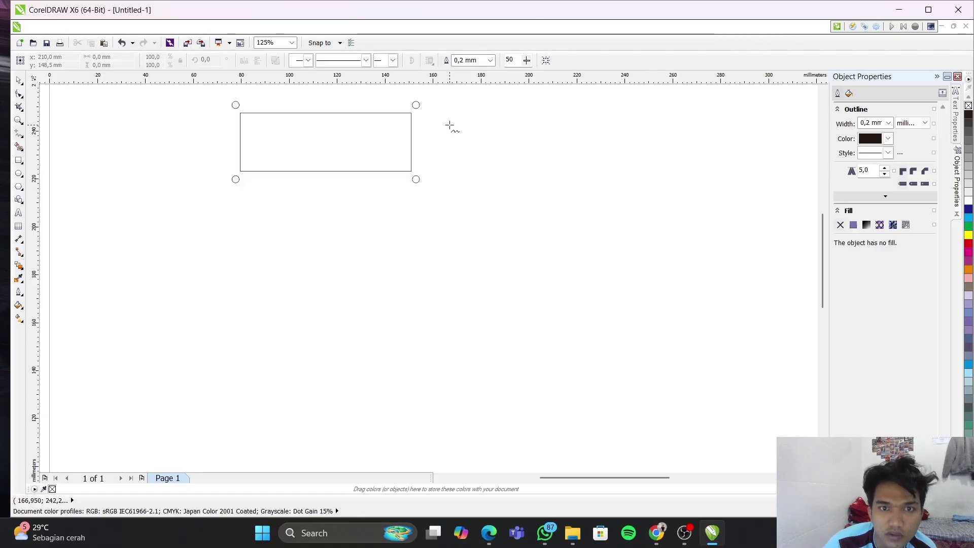
drag(450, 125, 448, 137)
key(ctrl+z)
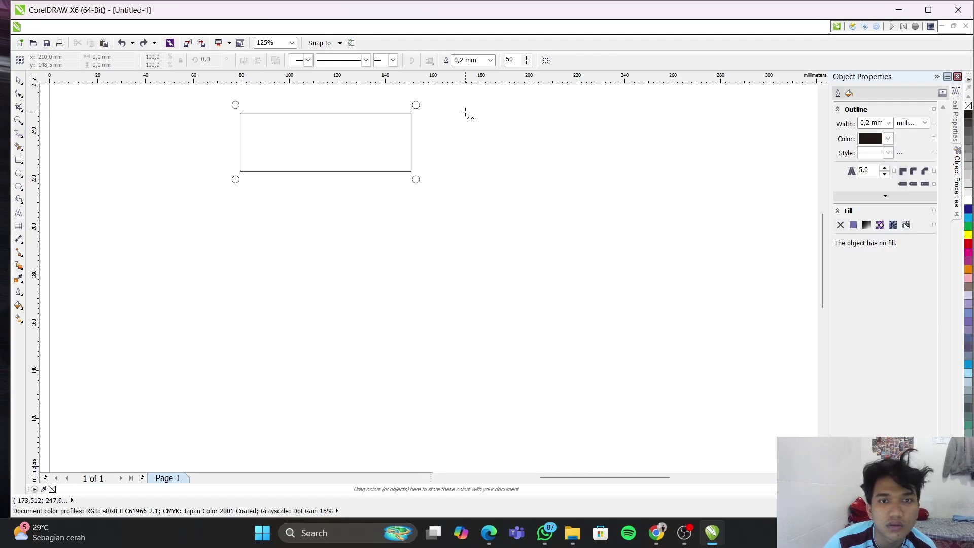
drag(465, 112, 465, 135)
key(ctrl+z)
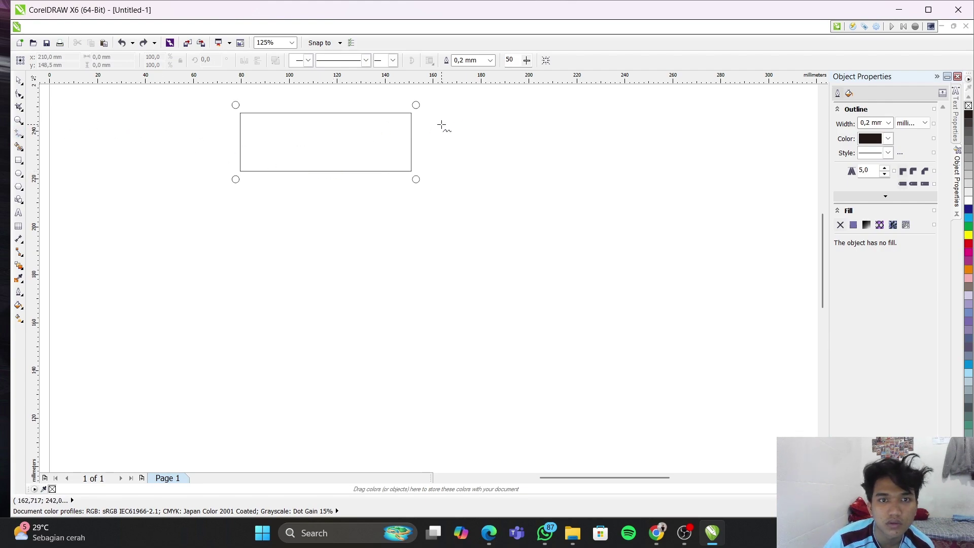
drag(444, 116, 443, 157)
key(ctrl+z)
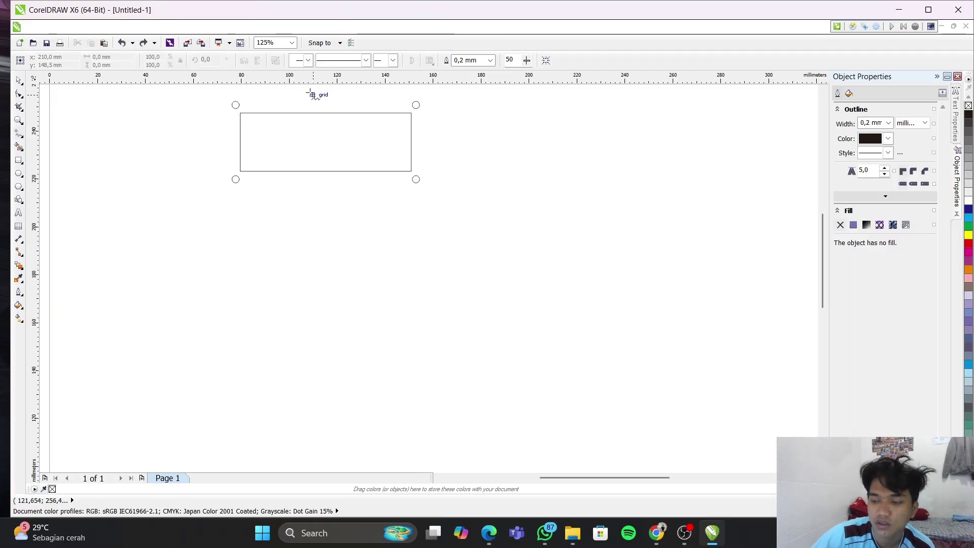
click(444, 119)
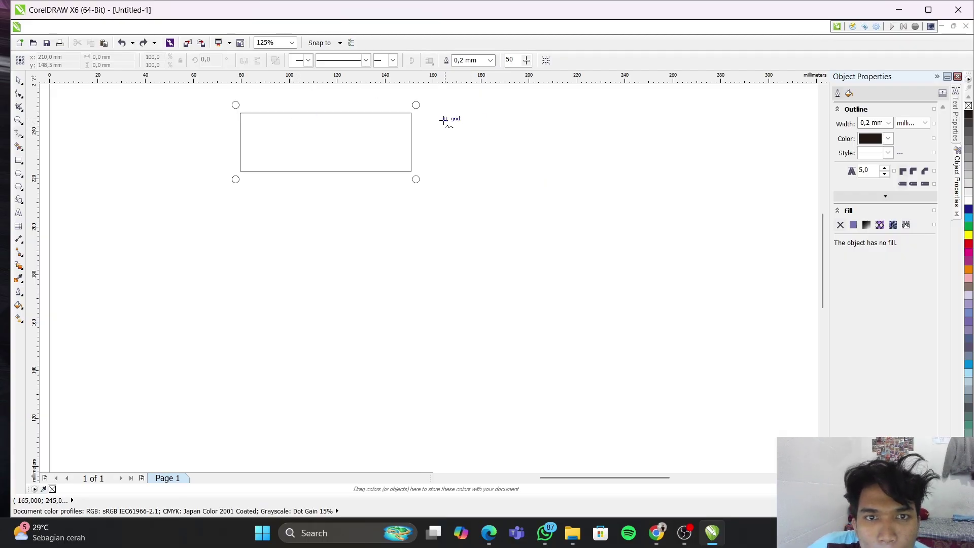
mouse_move(443, 130)
mouse_down()
mouse_move(443, 212)
mouse_move(411, 238)
mouse_move(545, 267)
mouse_move(372, 203)
mouse_move(459, 217)
mouse_move(572, 215)
mouse_up()
key(Delete)
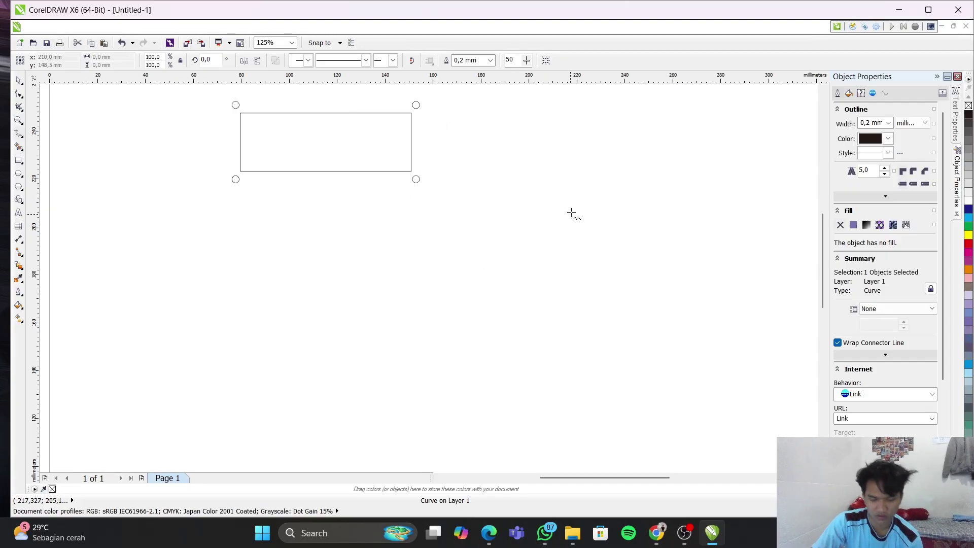
Draw a vertical straight line about 12.8 mm long just to the right of the rectangle with the 2-Point Line tool
scroll(442, 115, up, 1)
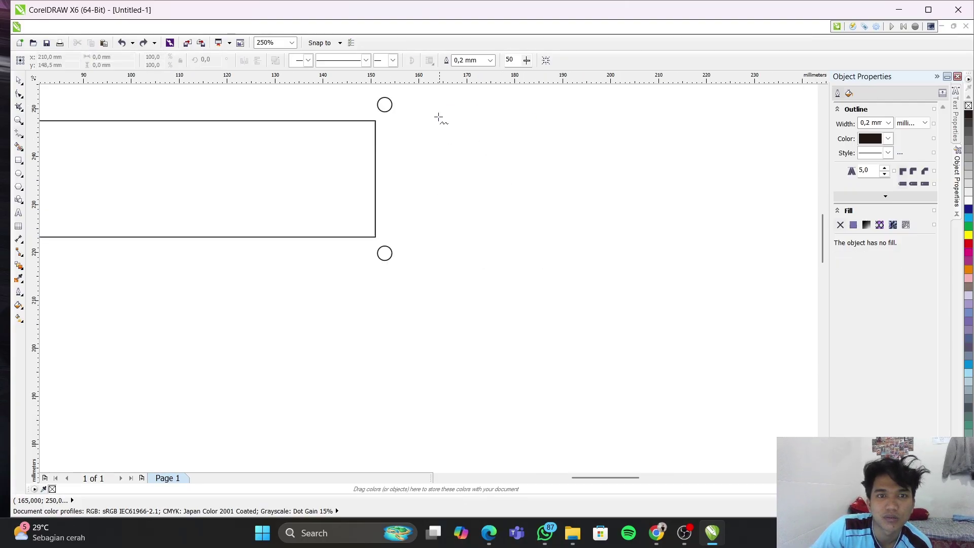
scroll(414, 152, up, 1)
scroll(419, 152, down, 1)
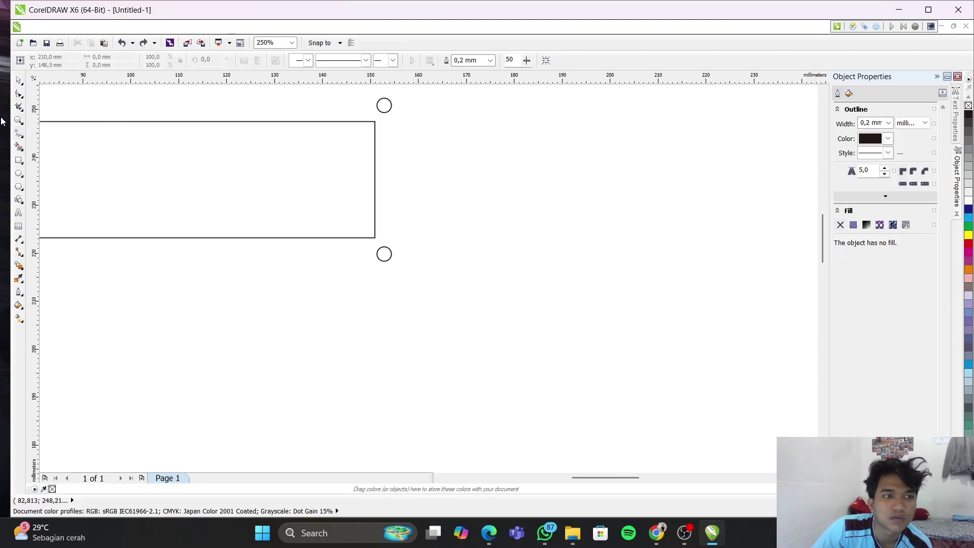
click(23, 137)
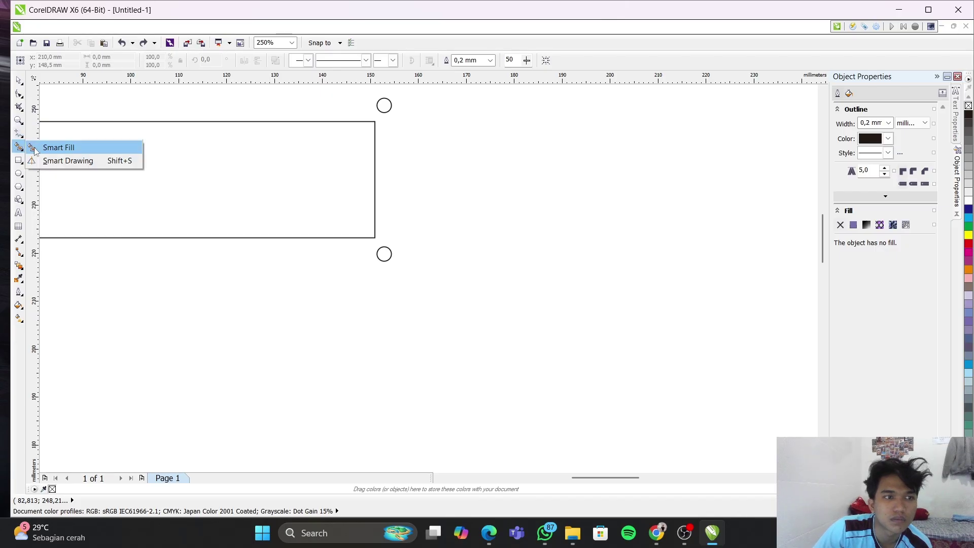
click(36, 146)
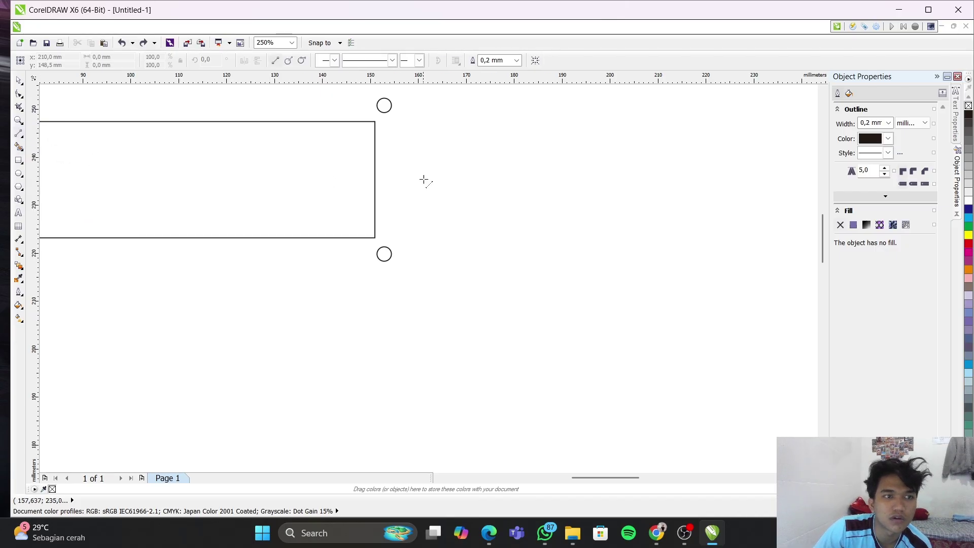
drag(397, 144, 403, 205)
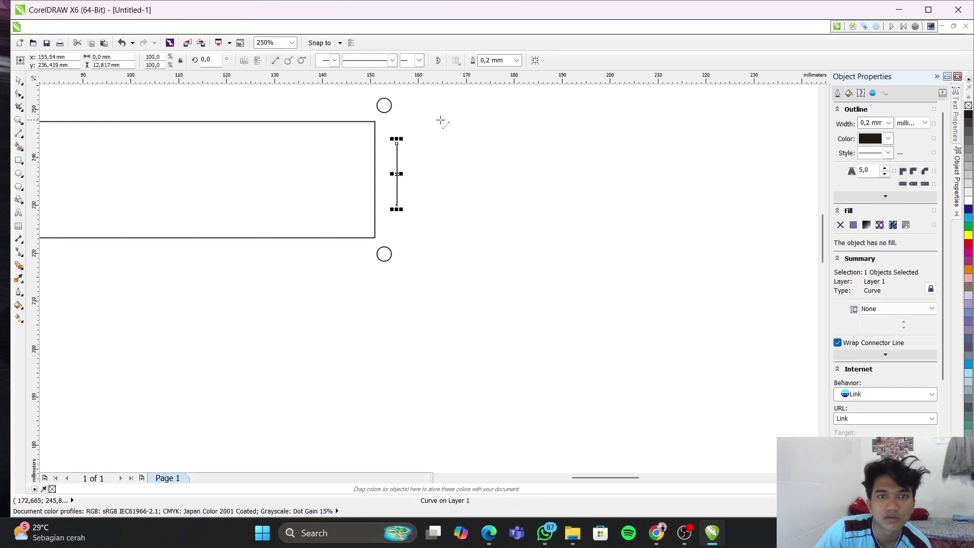
Draw two horizontal straight lines about 15.5 mm and 17.5 mm long, one above the other, right of the vertical line
drag(439, 120, 514, 122)
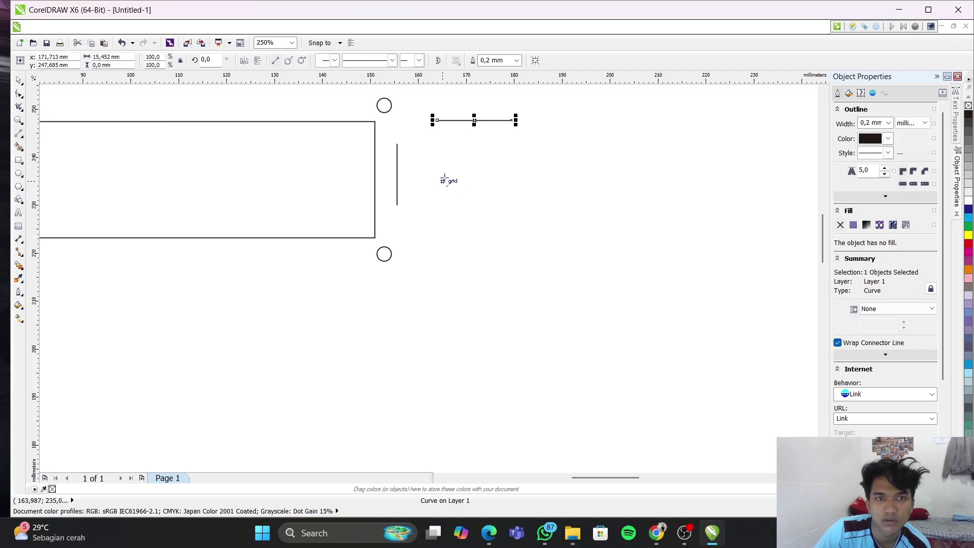
drag(439, 181, 524, 182)
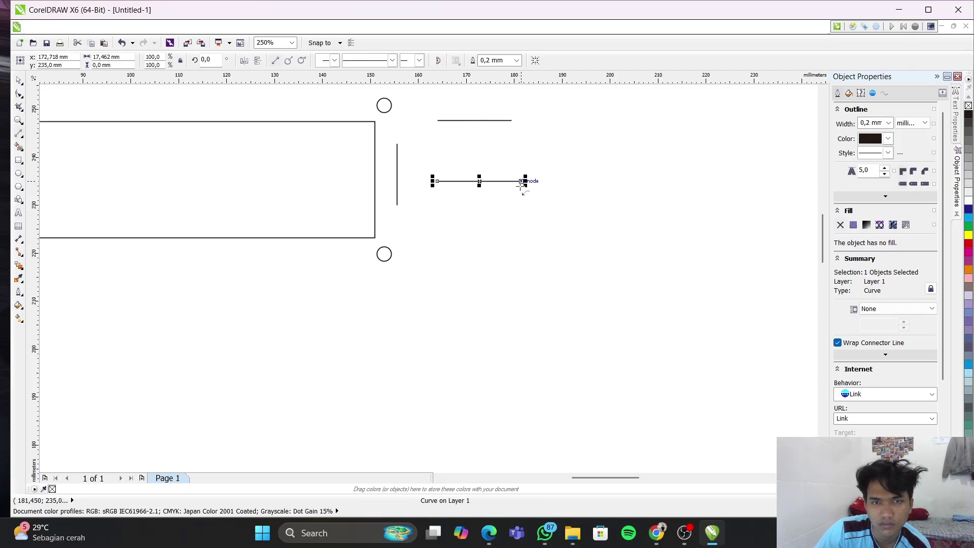
Set the height of the vertical line beside the rectangle to 13.75 mm
click(400, 180)
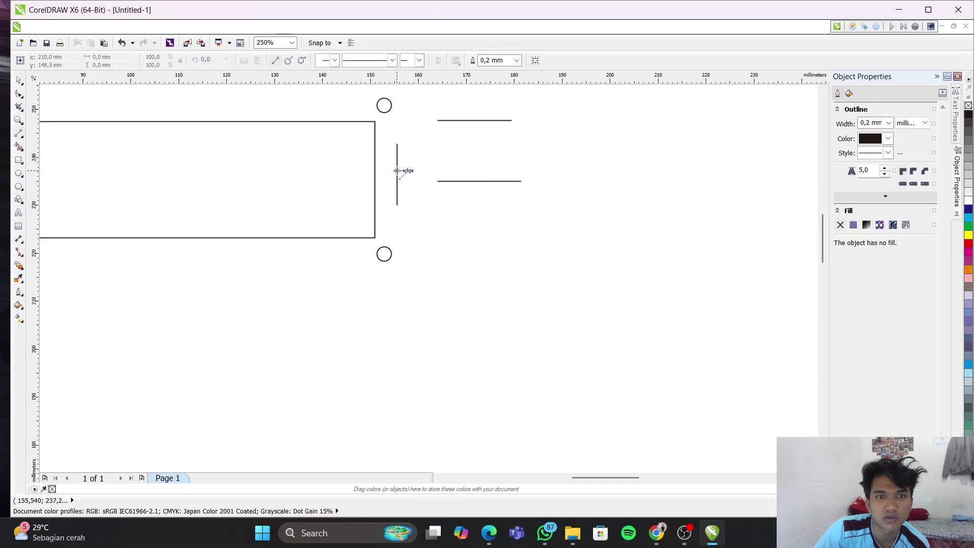
click(398, 173)
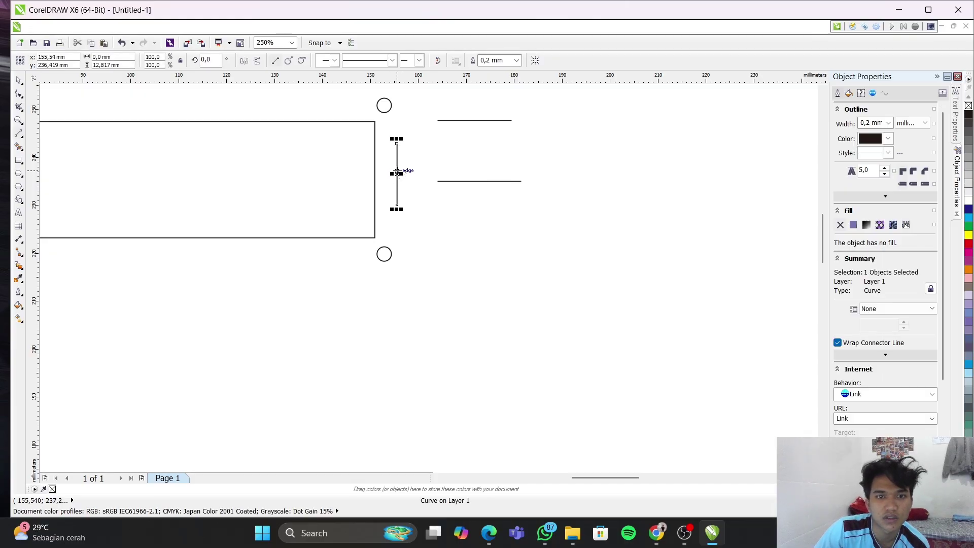
click(121, 65)
text(13,75)
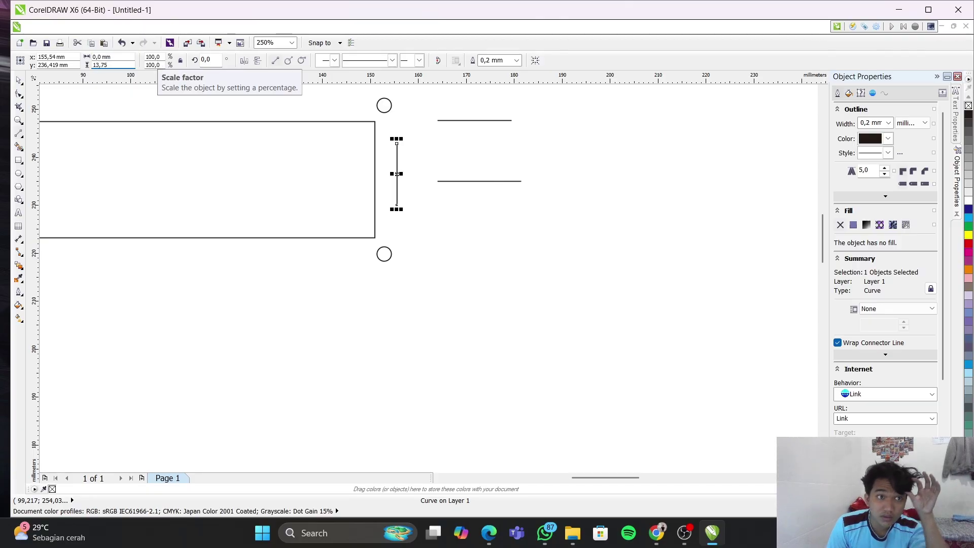
key(Return)
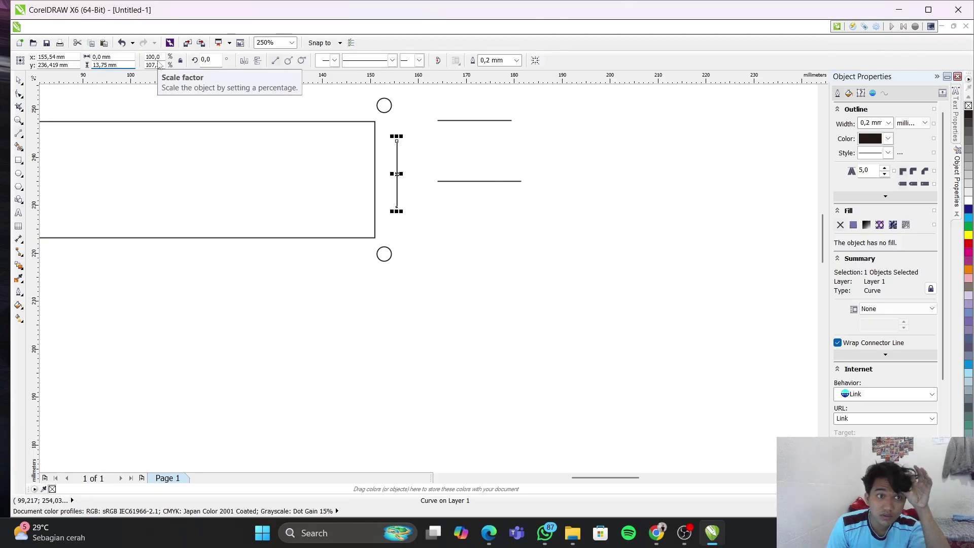
Set the length of the lower horizontal line to 5 mm
click(472, 182)
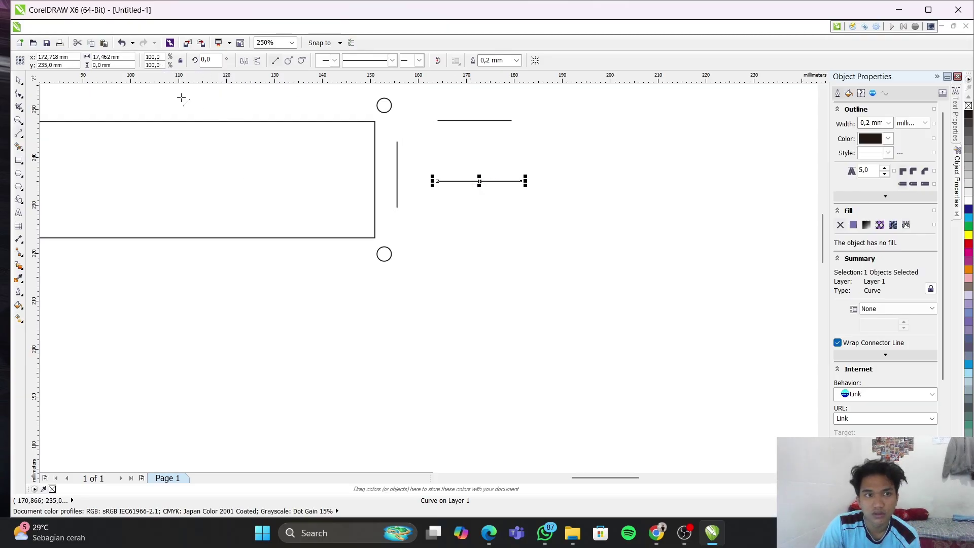
click(114, 57)
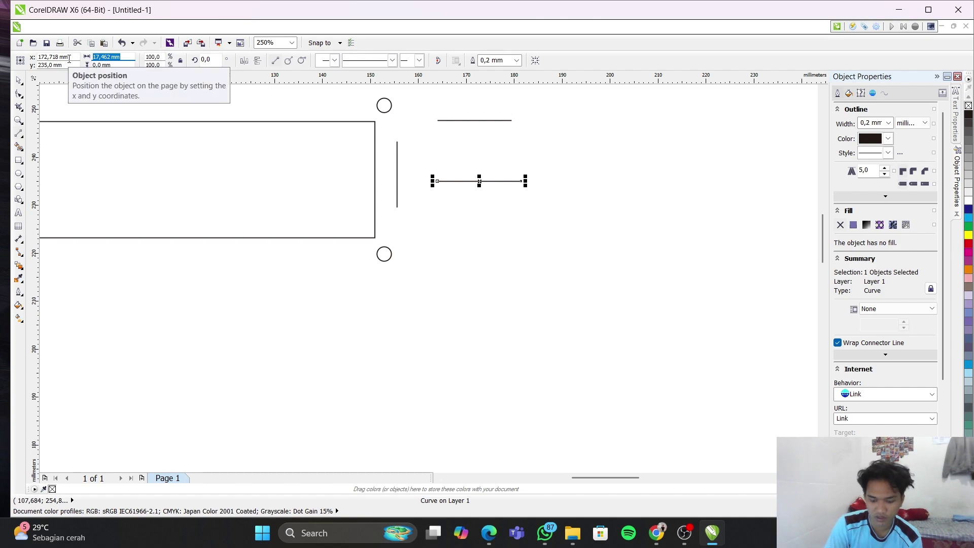
text(3)
key(Return)
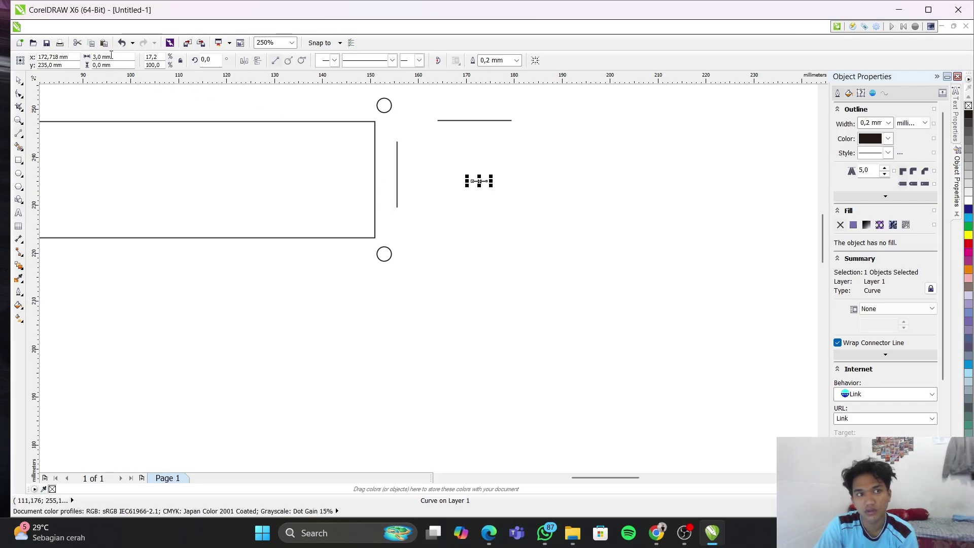
click(94, 58)
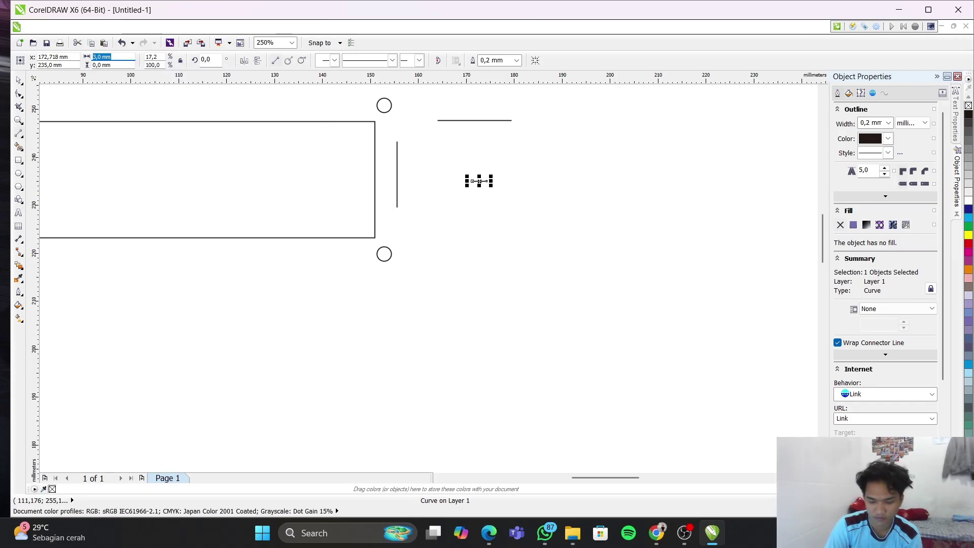
key(Return)
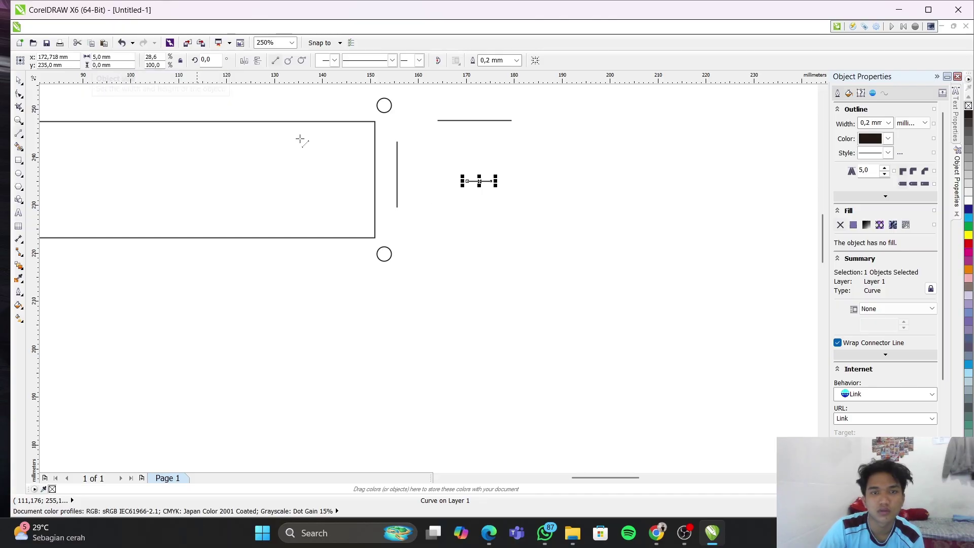
click(561, 251)
Place a copy of the 13.75 mm vertical line right of the short horizontal line and set its height to 3 mm
click(398, 189)
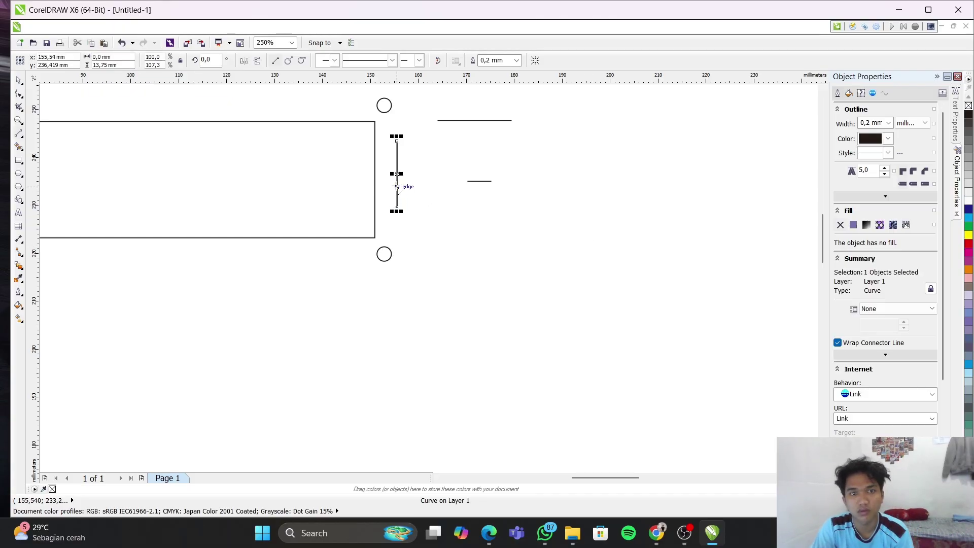
drag(397, 174, 519, 197)
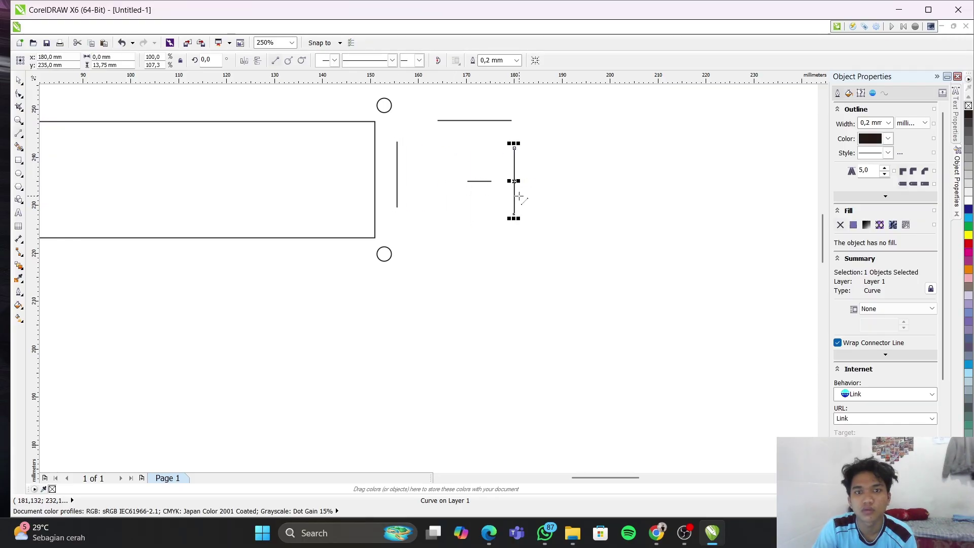
triple_click(123, 65)
text(3)
key(Return)
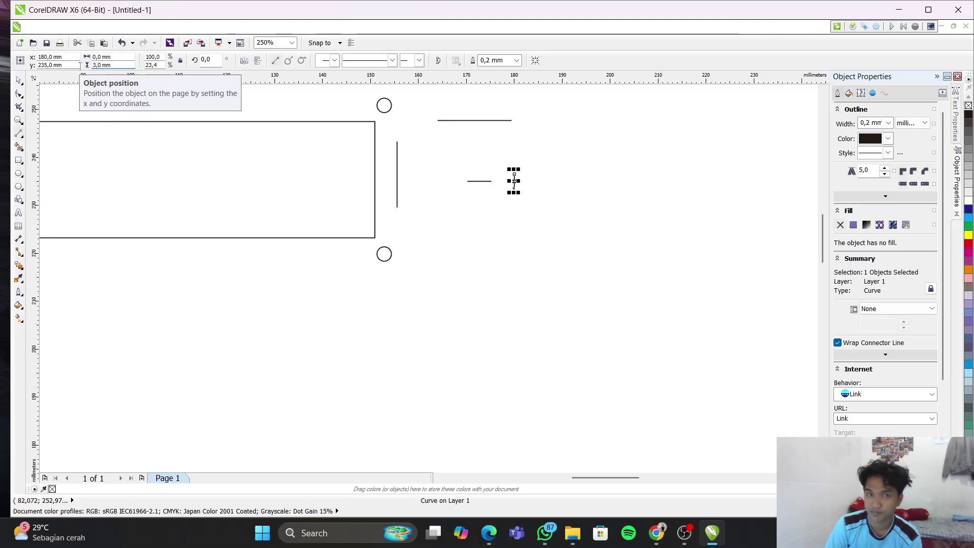
click(528, 314)
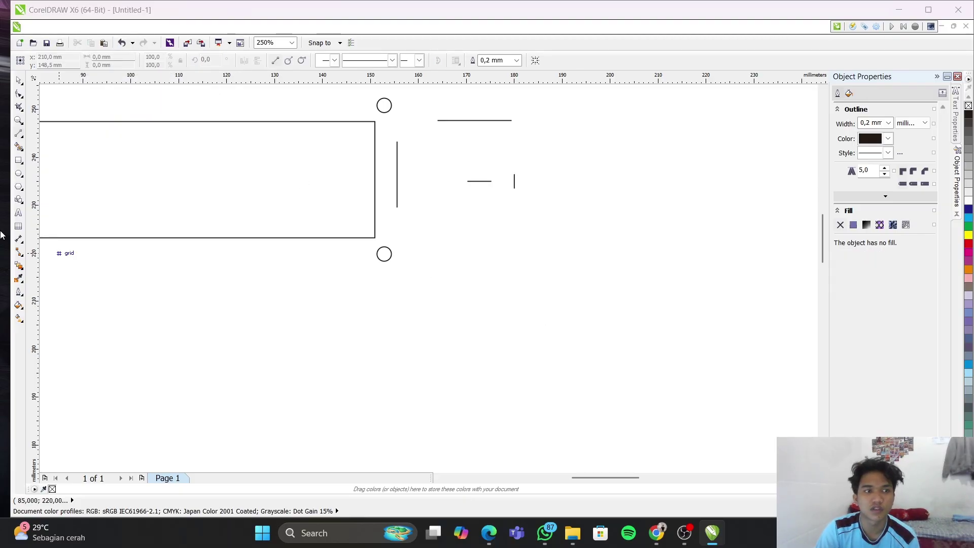
click(0, 305)
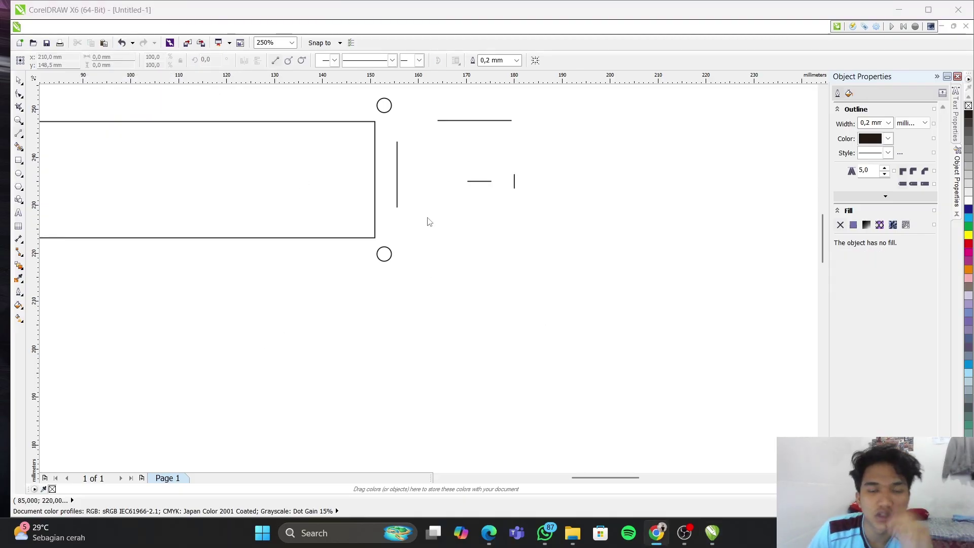
click(480, 184)
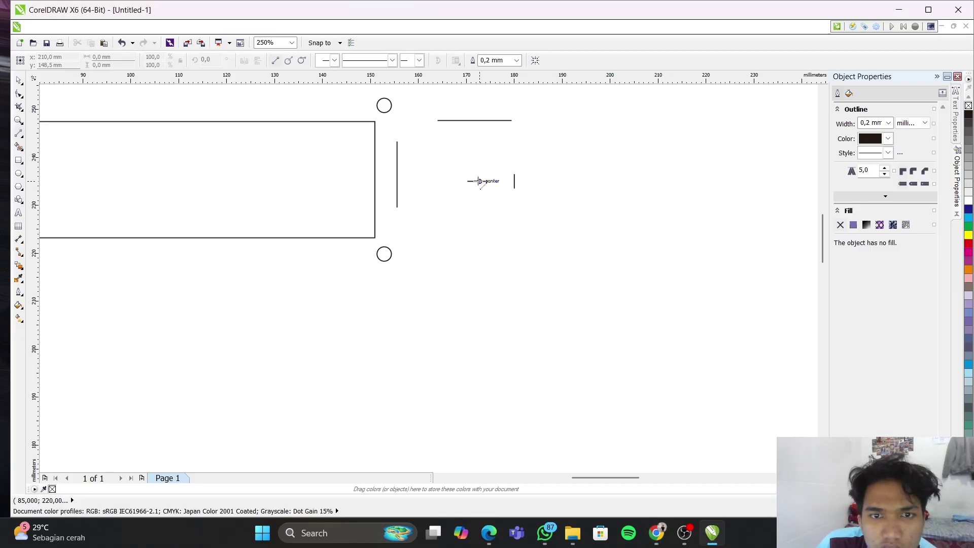
scroll(480, 183, up, 2)
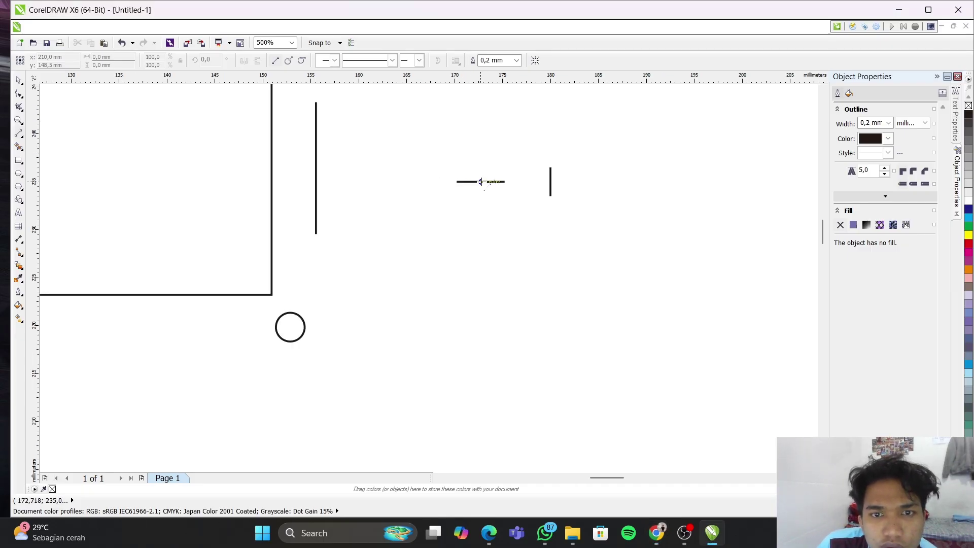
click(481, 181)
click(336, 152)
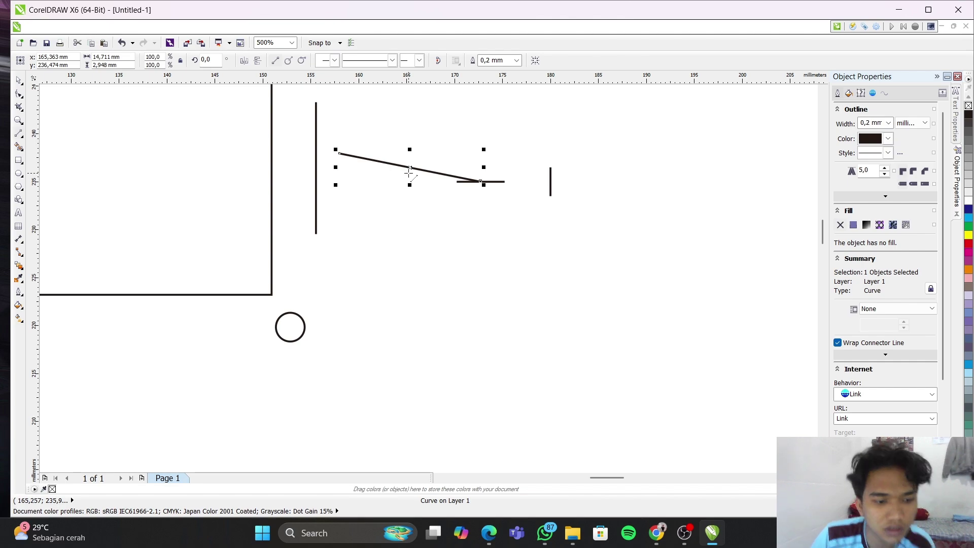
key(Escape)
key(ctrl+z)
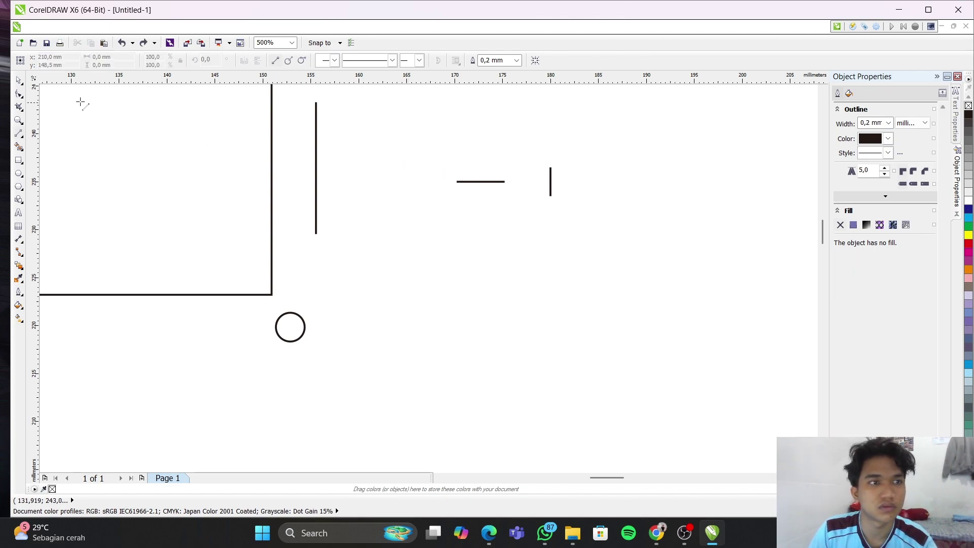
Move the 5 mm horizontal line next to the middle of the 13.75 mm vertical line
click(536, 312)
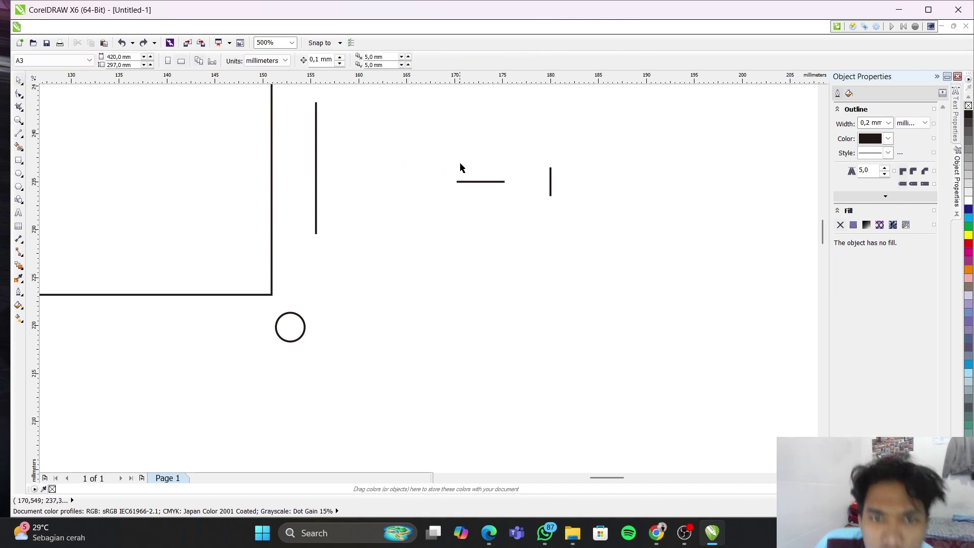
click(480, 181)
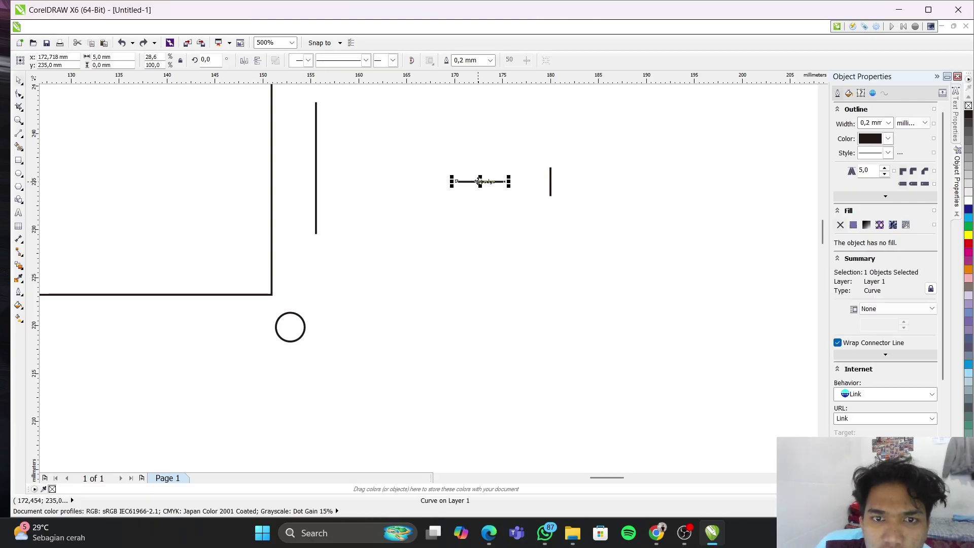
drag(480, 182, 352, 167)
scroll(331, 163, up, 3)
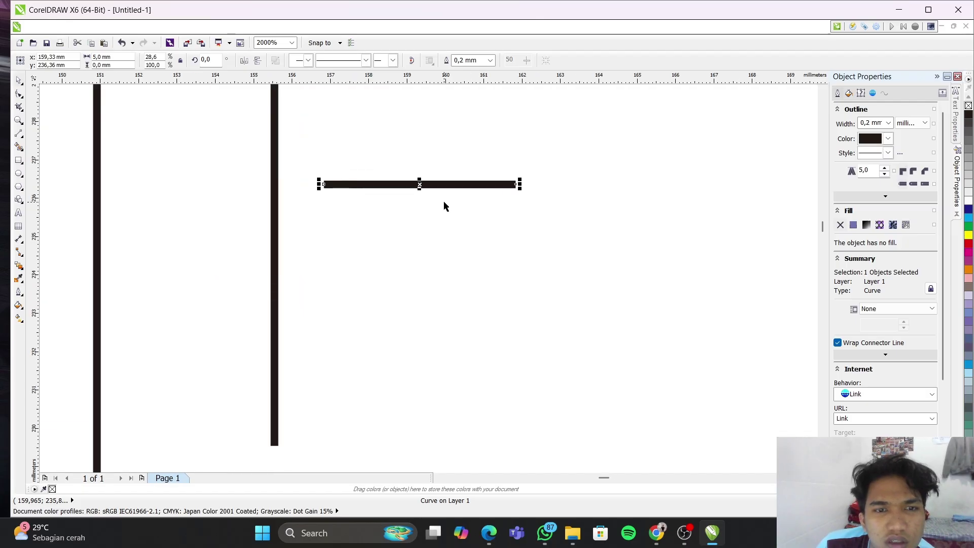
mouse_move(419, 184)
mouse_down()
mouse_move(363, 184)
mouse_move(369, 198)
mouse_move(370, 135)
mouse_move(374, 185)
mouse_move(351, 184)
mouse_move(385, 184)
mouse_up()
click(443, 266)
scroll(443, 202, up, 1)
scroll(430, 219, down, 2)
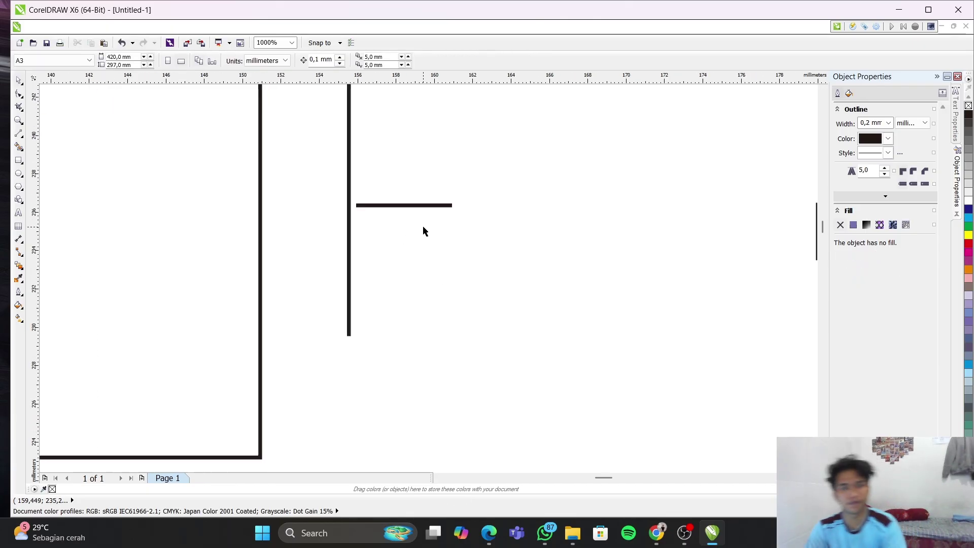
scroll(421, 223, down, 2)
scroll(444, 232, up, 2)
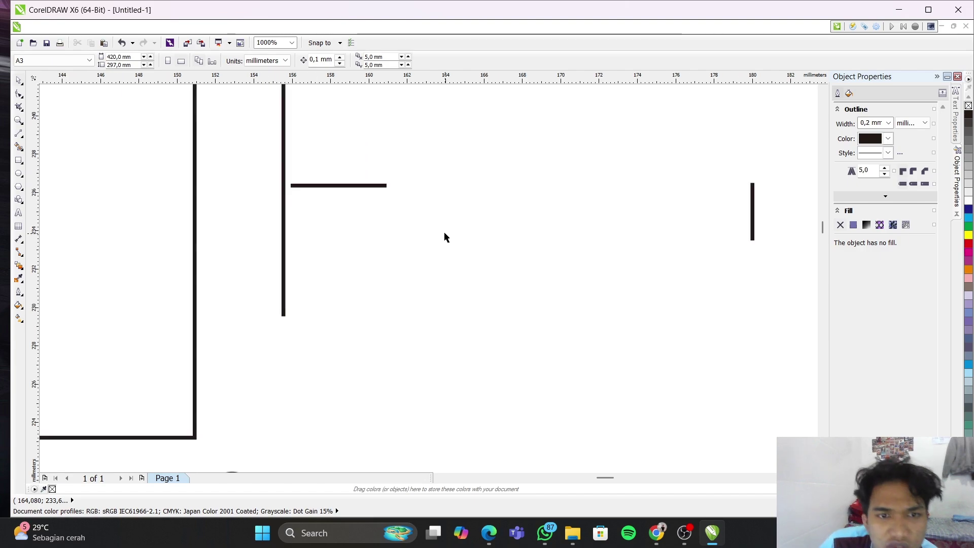
Snap the left end of the 5 mm horizontal line to the midpoint of the 13.75 mm vertical line
click(284, 185)
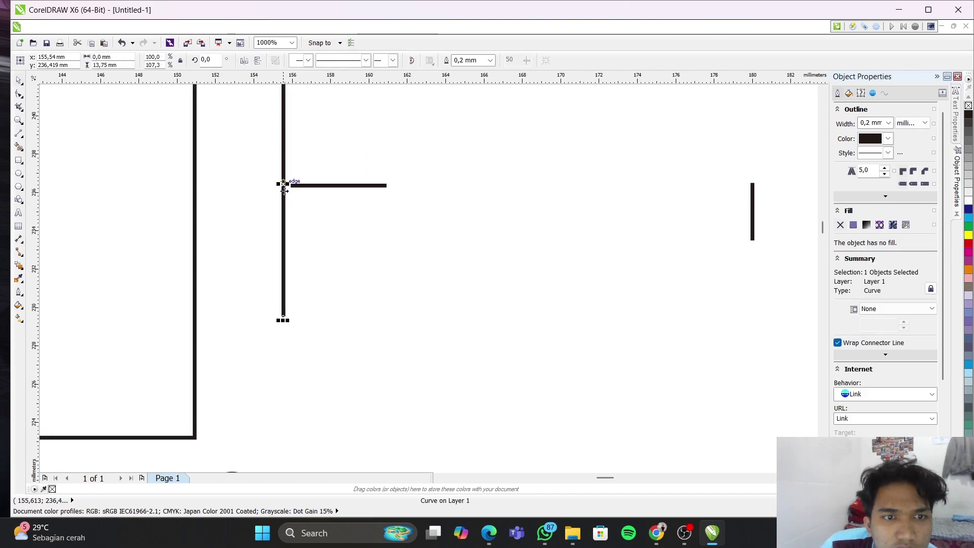
click(313, 186)
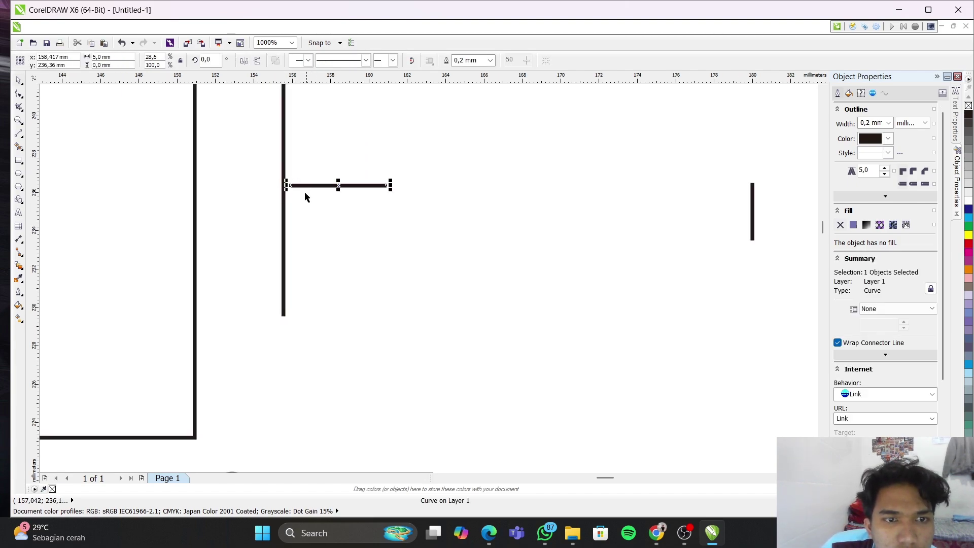
scroll(289, 159, up, 4)
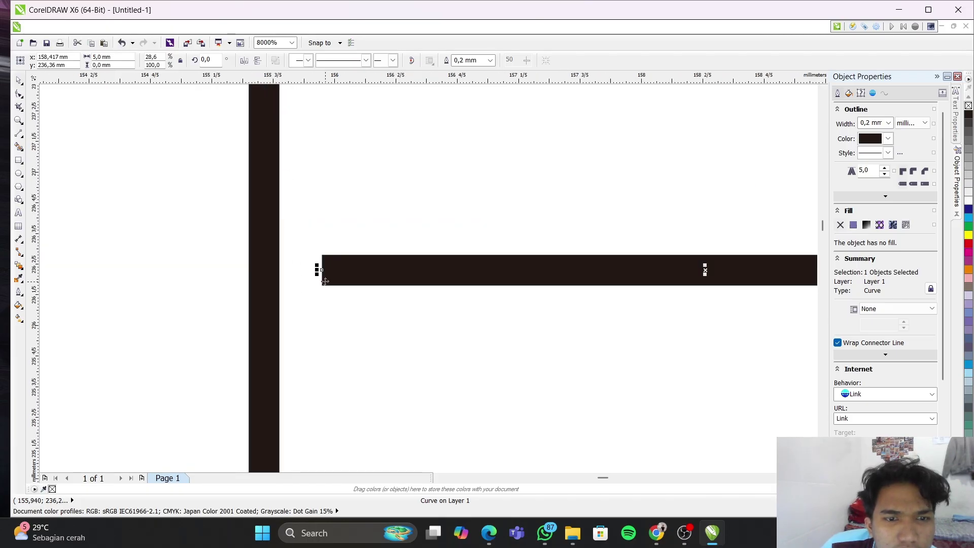
drag(324, 271, 263, 261)
click(348, 331)
click(282, 258)
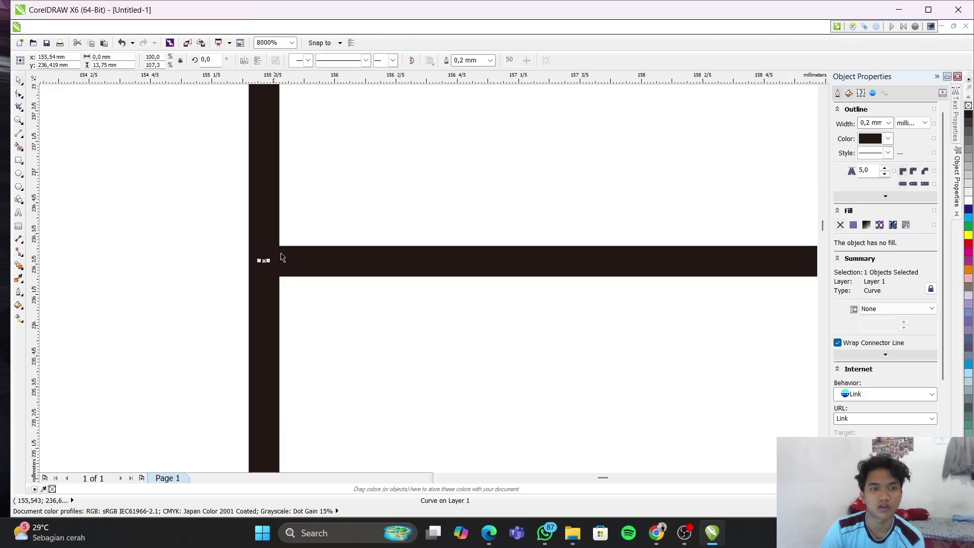
click(344, 339)
Move the 3 mm vertical line so it crosses the right end of the 5 mm horizontal line
scroll(409, 326, down, 4)
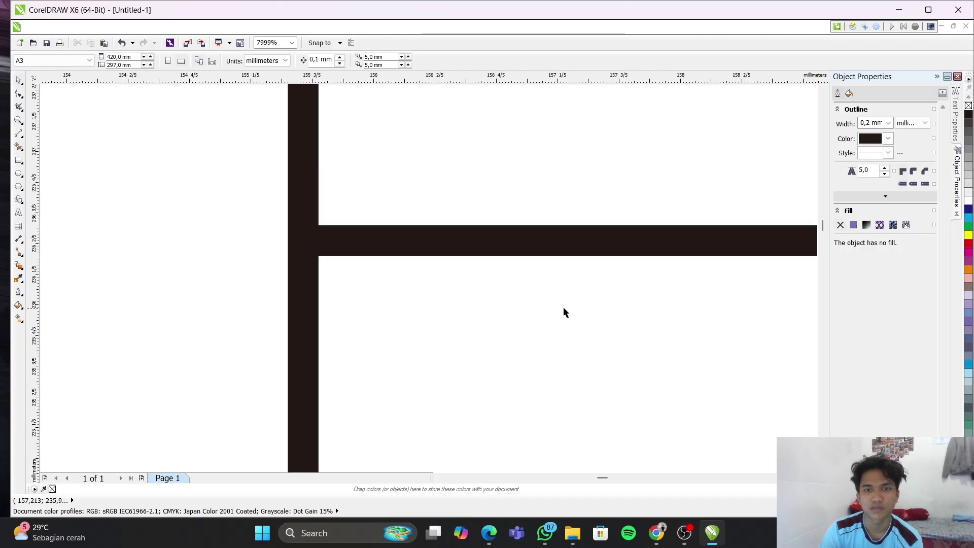
click(609, 478)
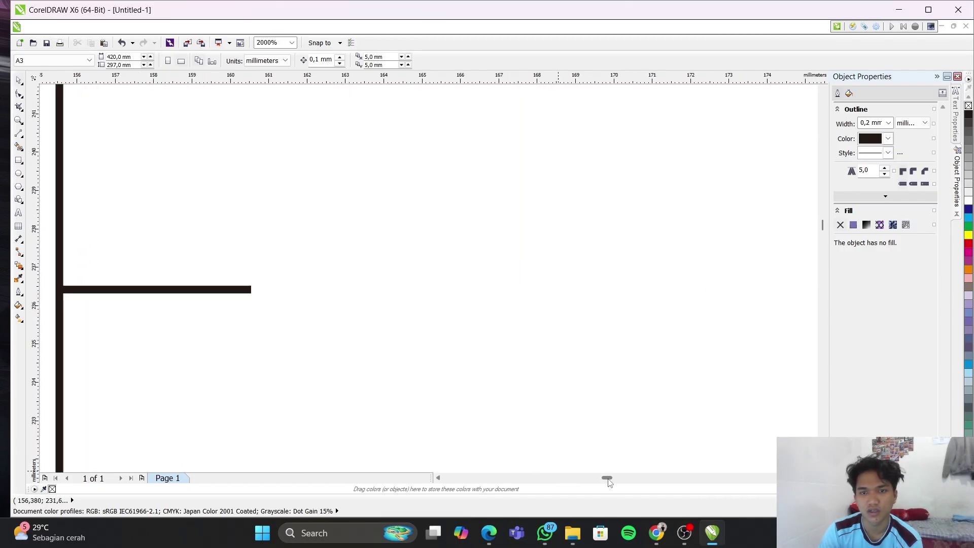
click(640, 480)
click(530, 345)
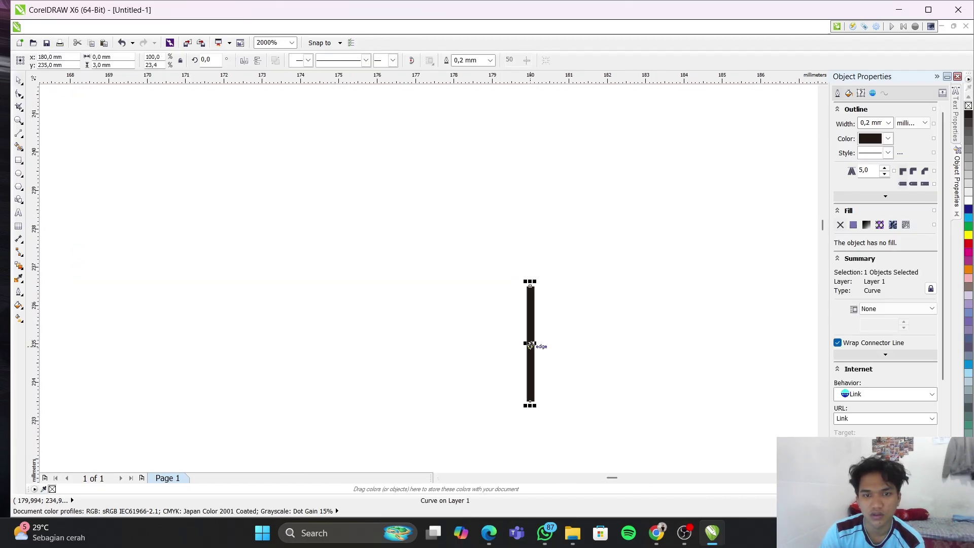
drag(531, 344, 67, 313)
click(561, 480)
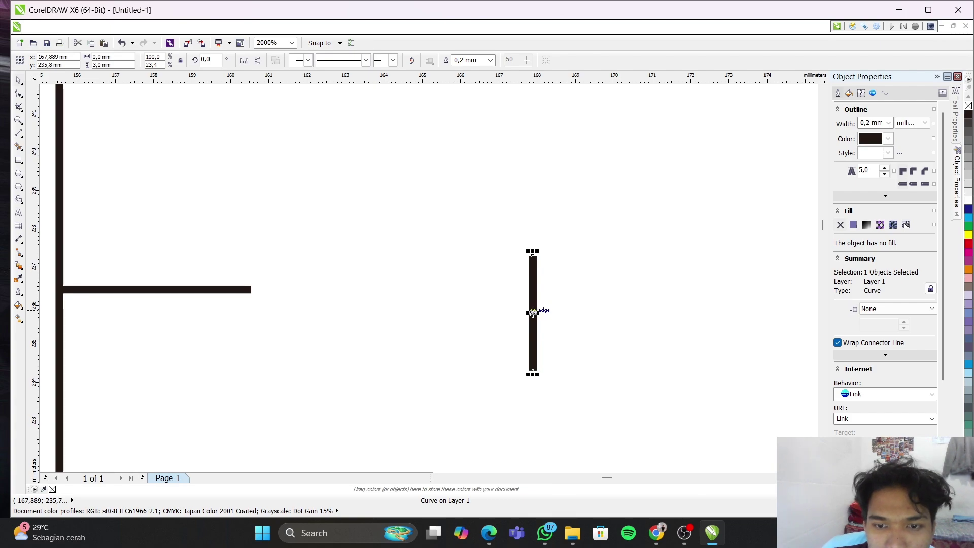
drag(533, 312, 257, 289)
click(363, 307)
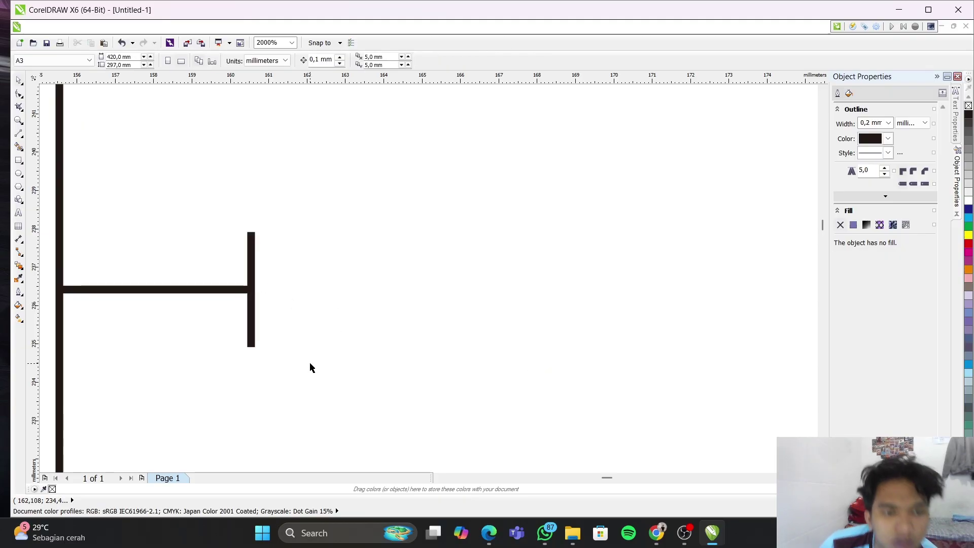
Draw a straight line from the upper end of the 13.75 mm vertical line to the upper end of the 3 mm vertical line
scroll(139, 191, down, 2)
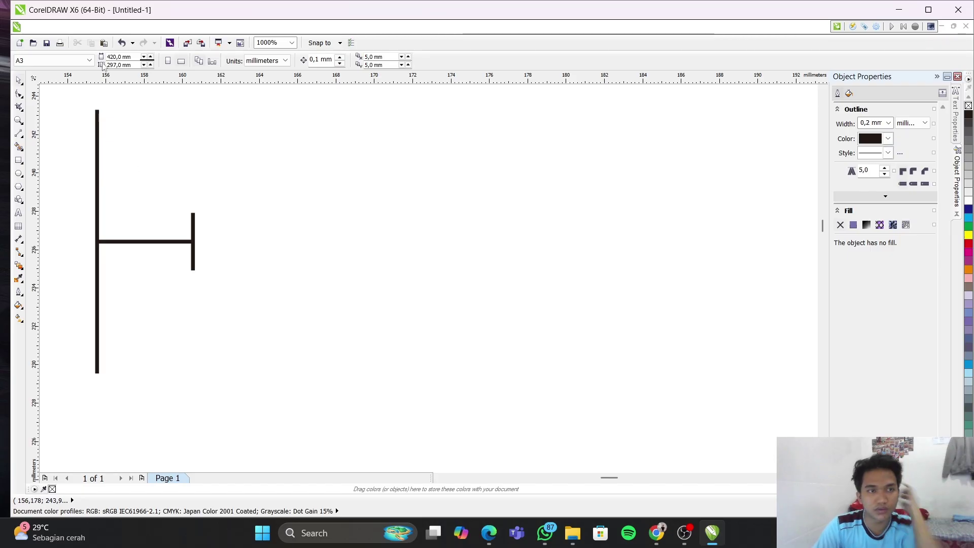
scroll(74, 100, up, 2)
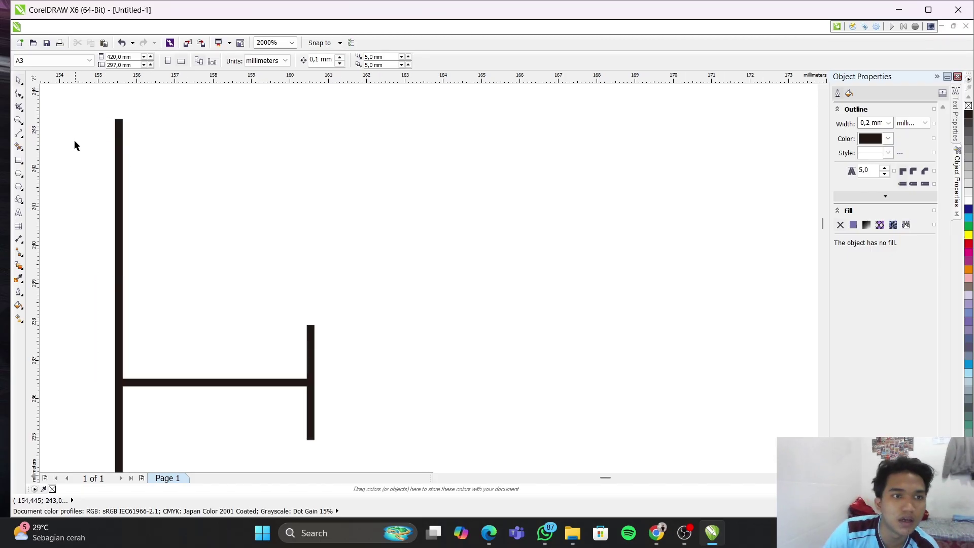
click(19, 133)
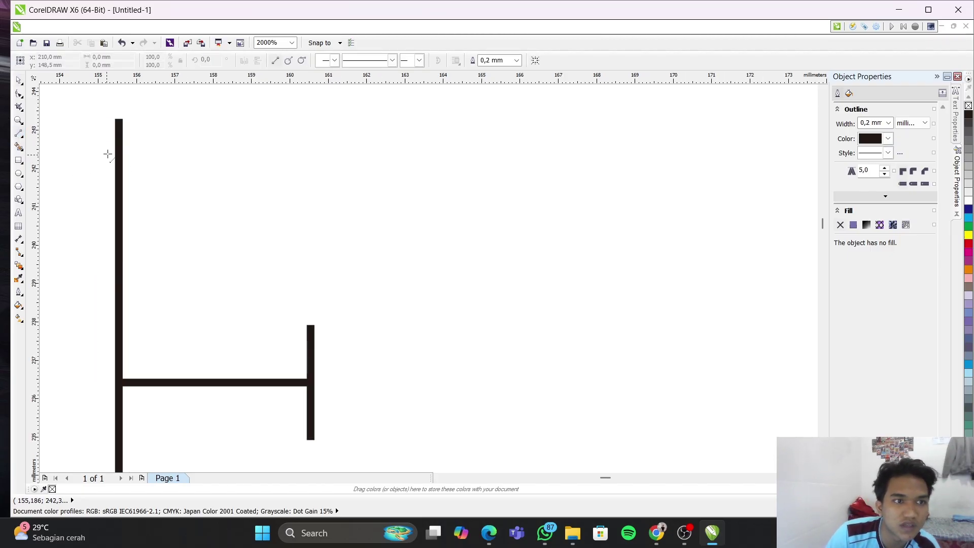
click(118, 122)
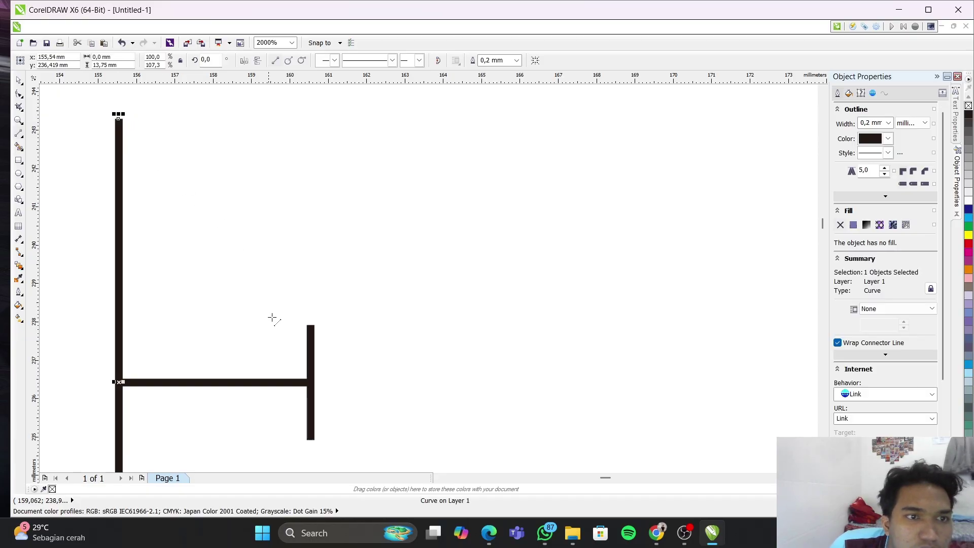
click(311, 326)
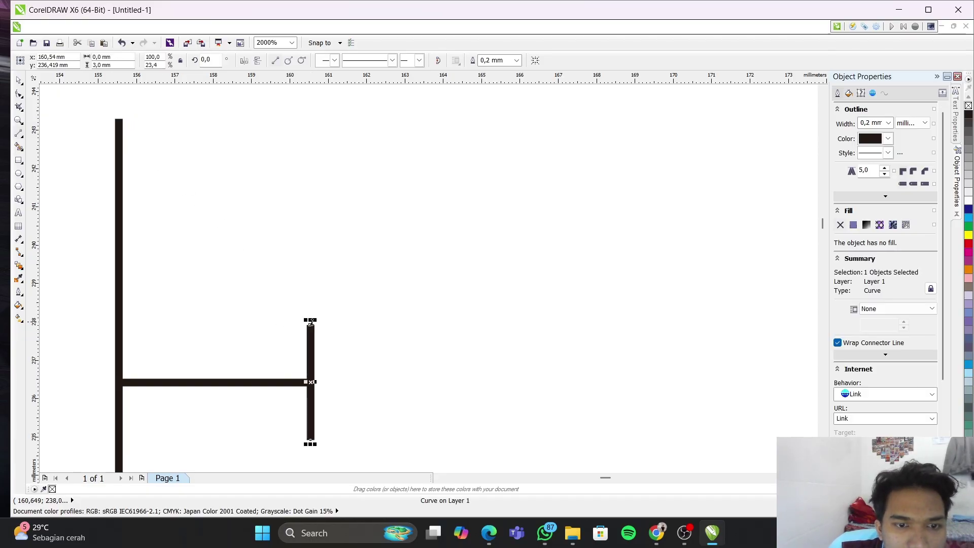
click(118, 120)
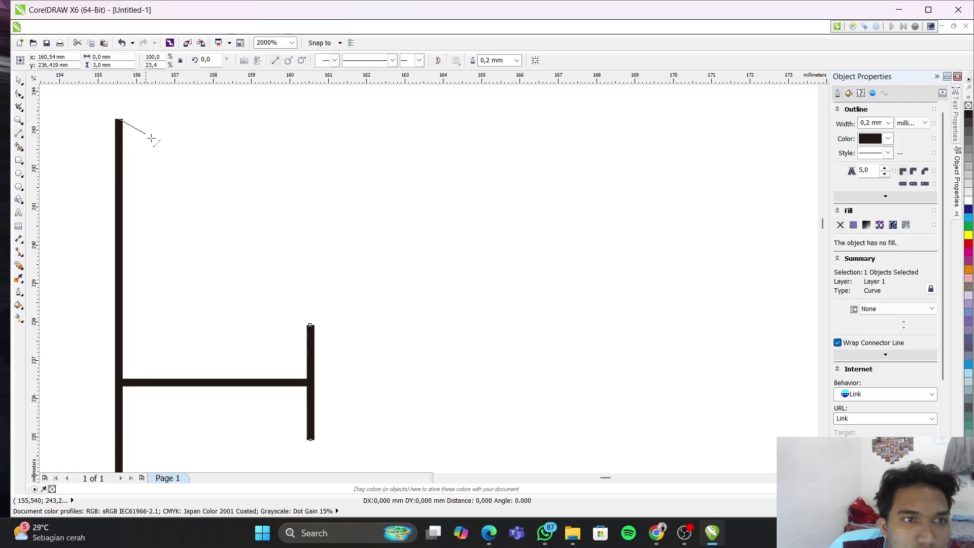
click(308, 325)
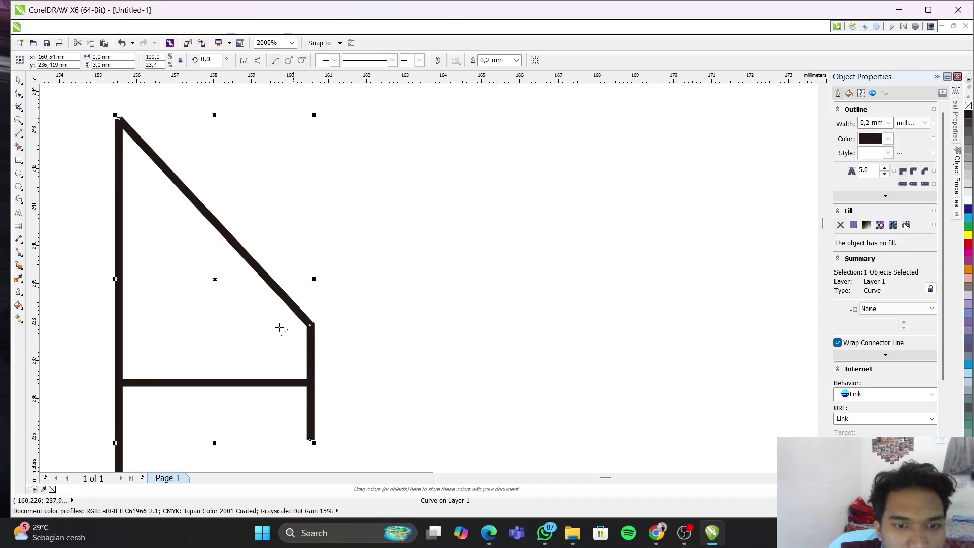
Draw a straight line from the lower end of the 13.75 mm vertical line to the lower end of the 3 mm vertical line
scroll(241, 331, down, 4)
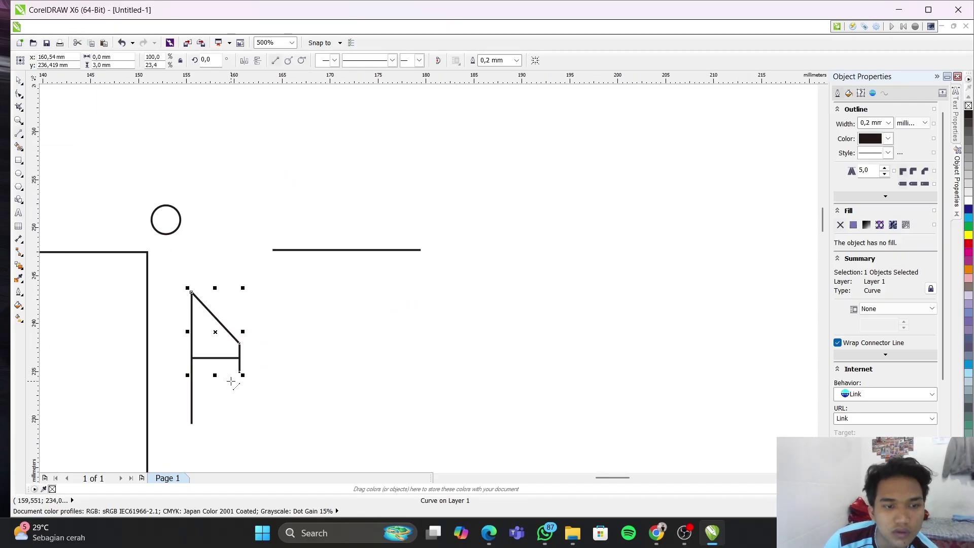
scroll(199, 417, up, 2)
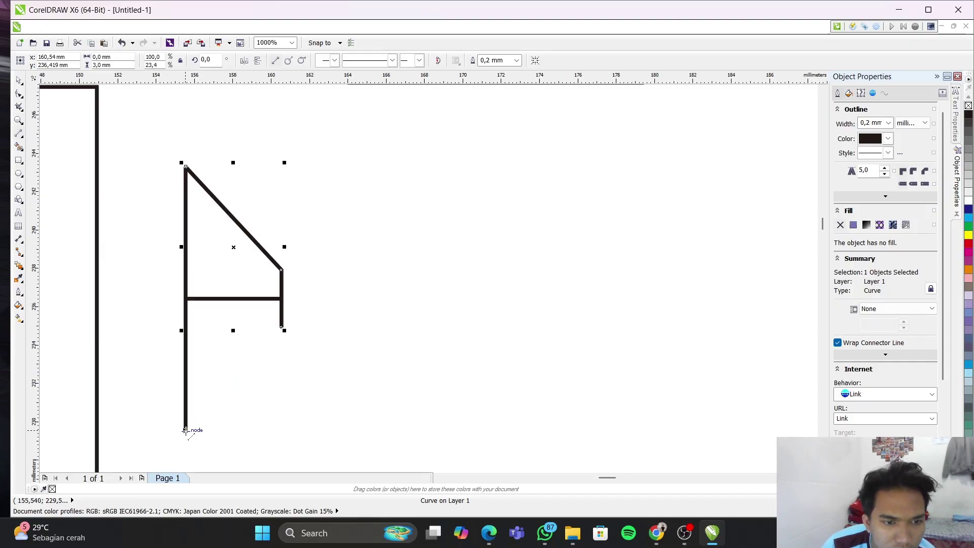
click(185, 430)
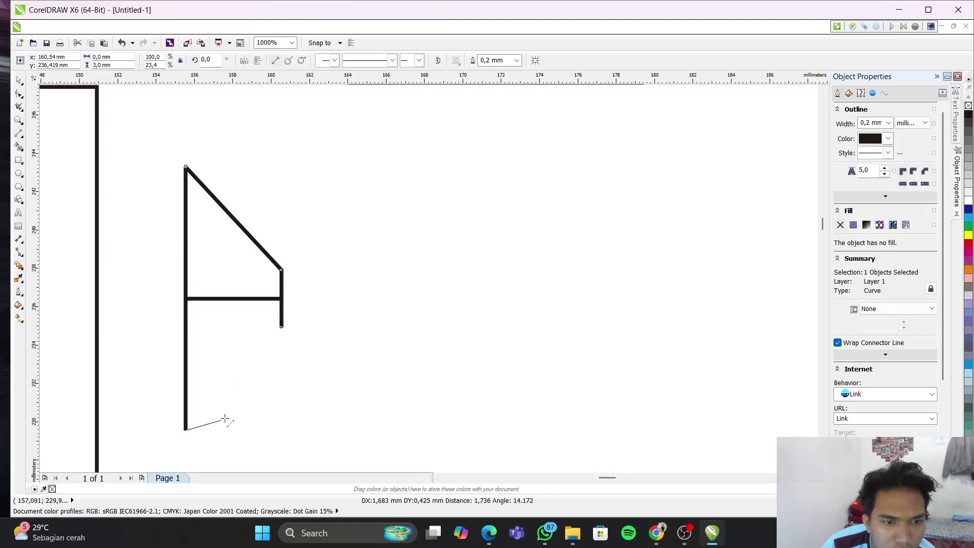
click(282, 327)
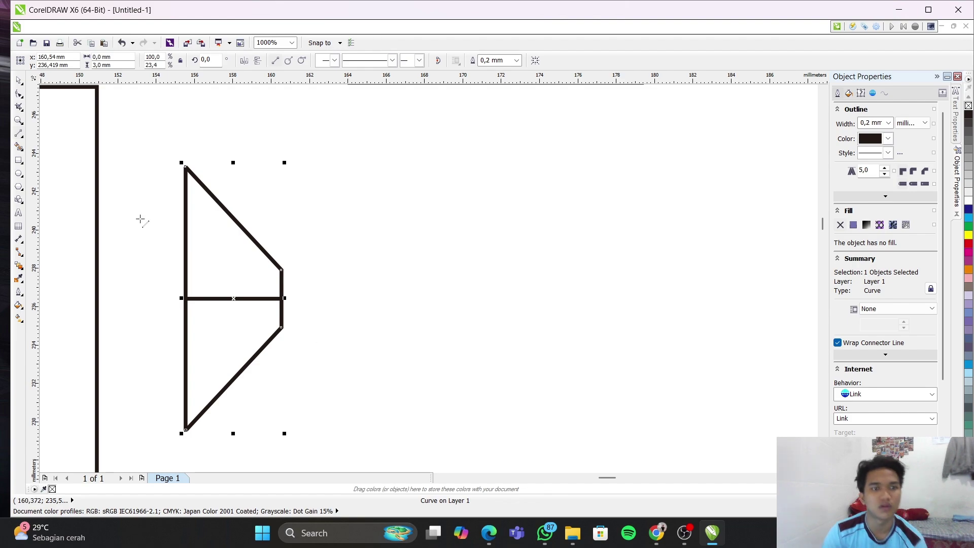
click(2, 102)
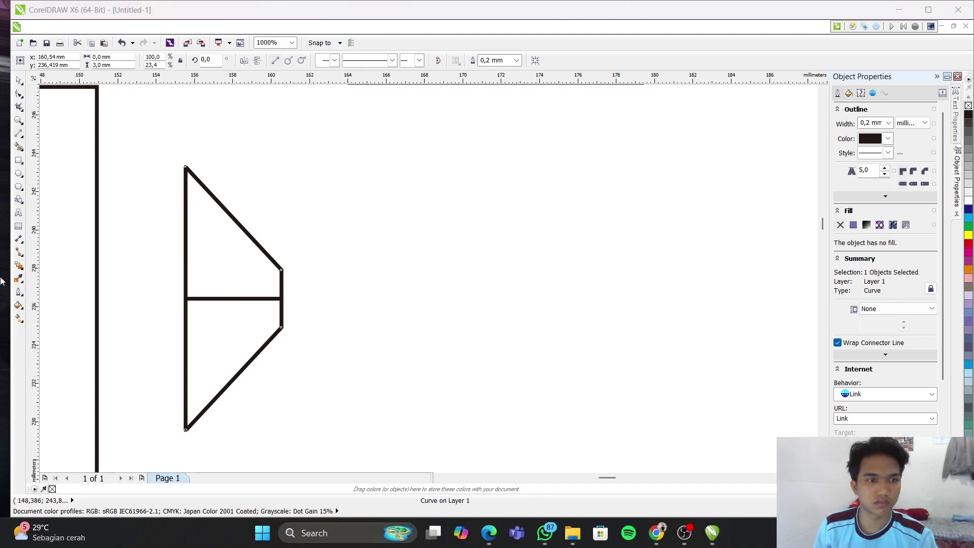
click(218, 300)
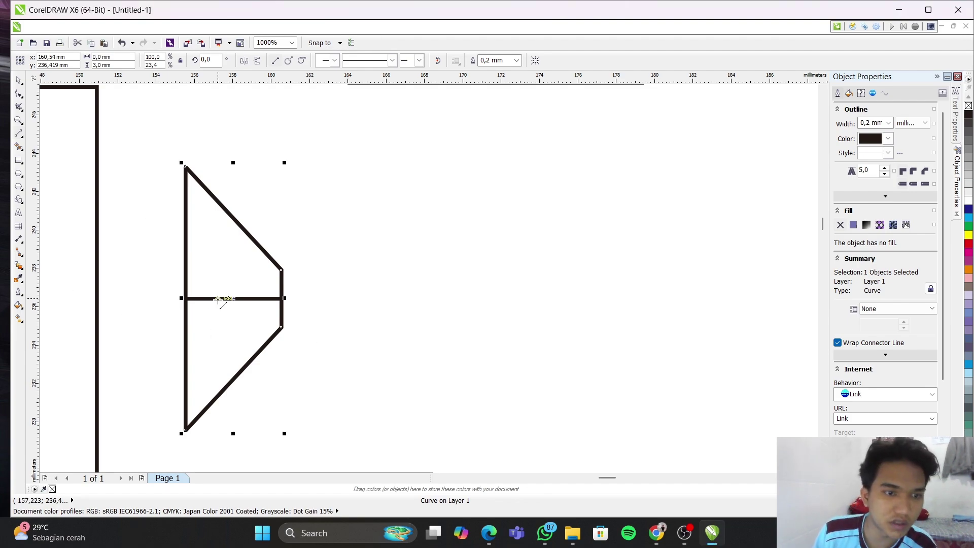
key(ctrl+z)
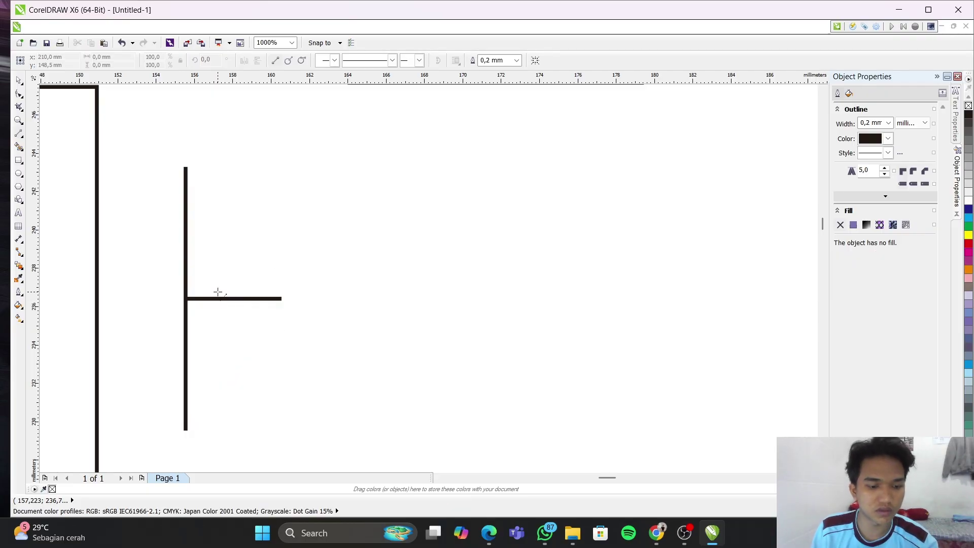
key(ctrl+shift+z)
Delete the 5 mm horizontal line inside the trapezoid outline
click(401, 325)
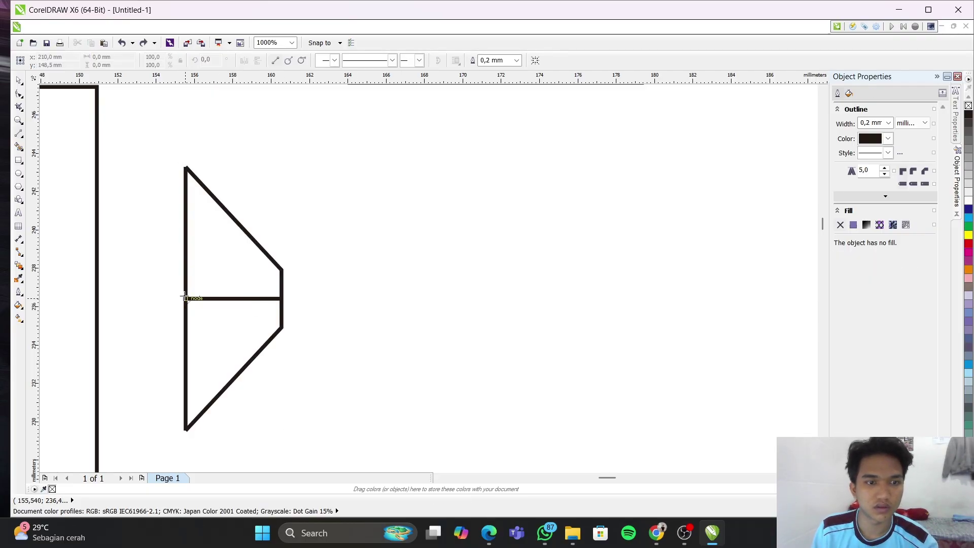
click(206, 300)
click(233, 298)
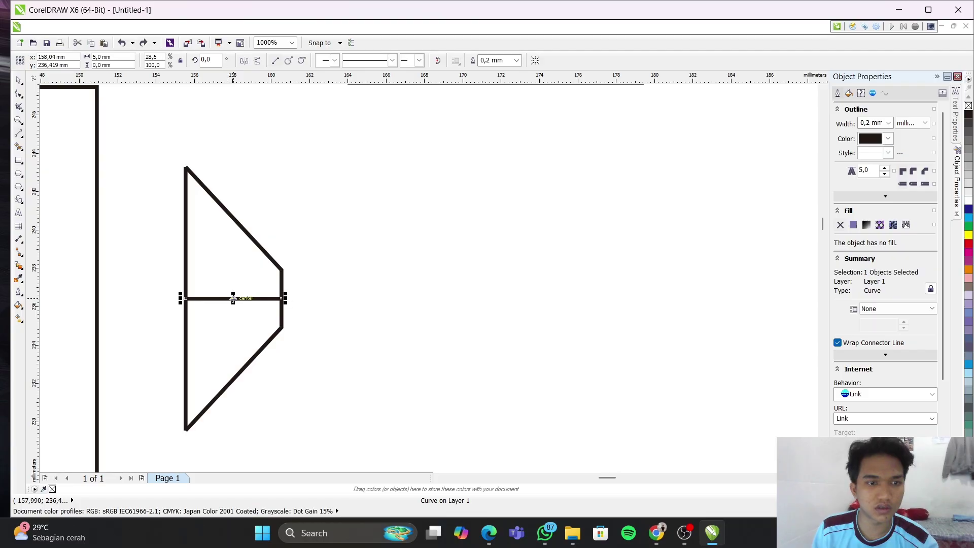
key(Delete)
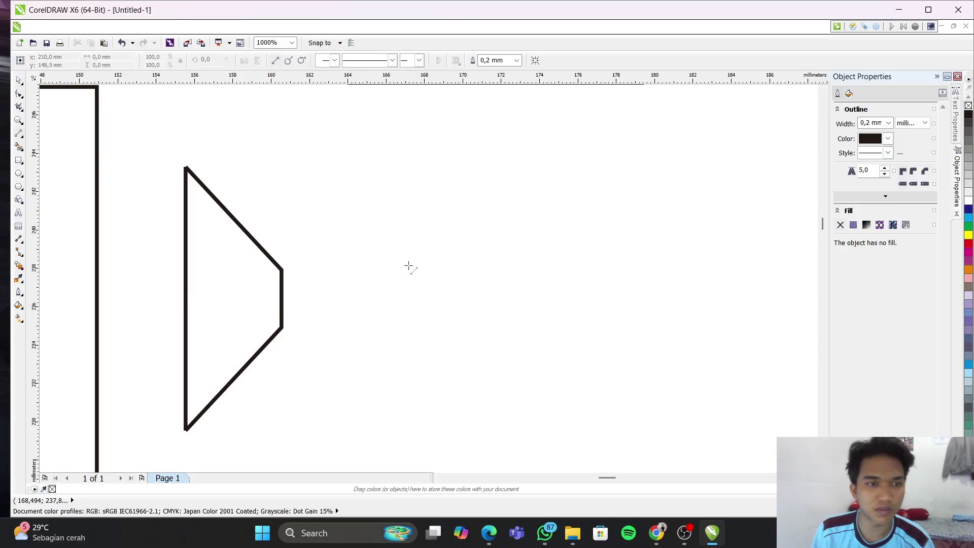
click(155, 126)
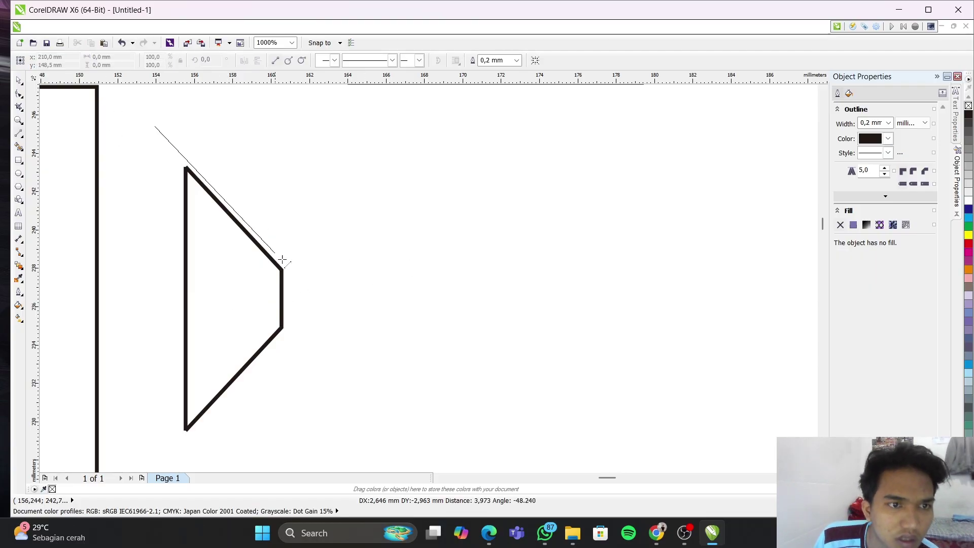
click(401, 410)
key(Escape)
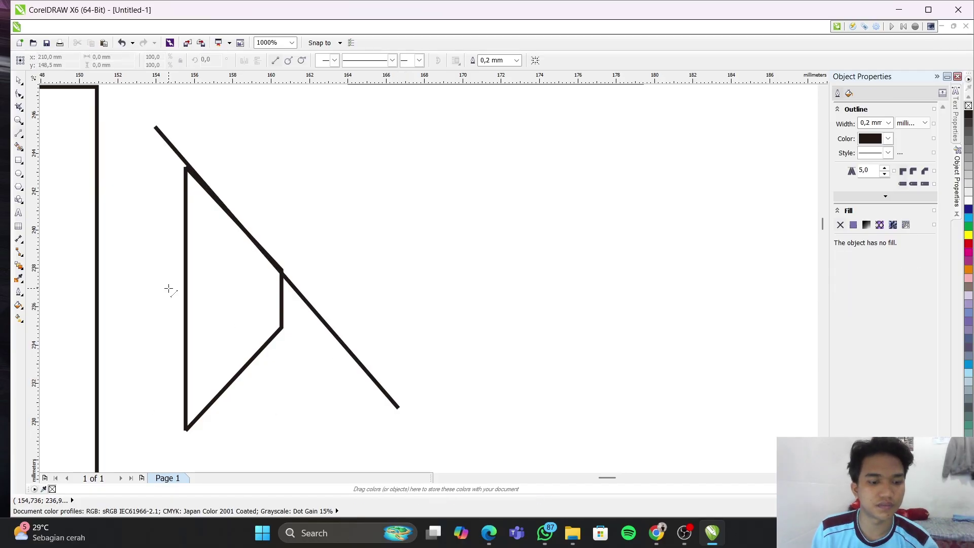
key(ctrl+z)
Select all parts of the trapezoid outline and group them
key(space)
drag(96, 117, 205, 212)
key(Escape)
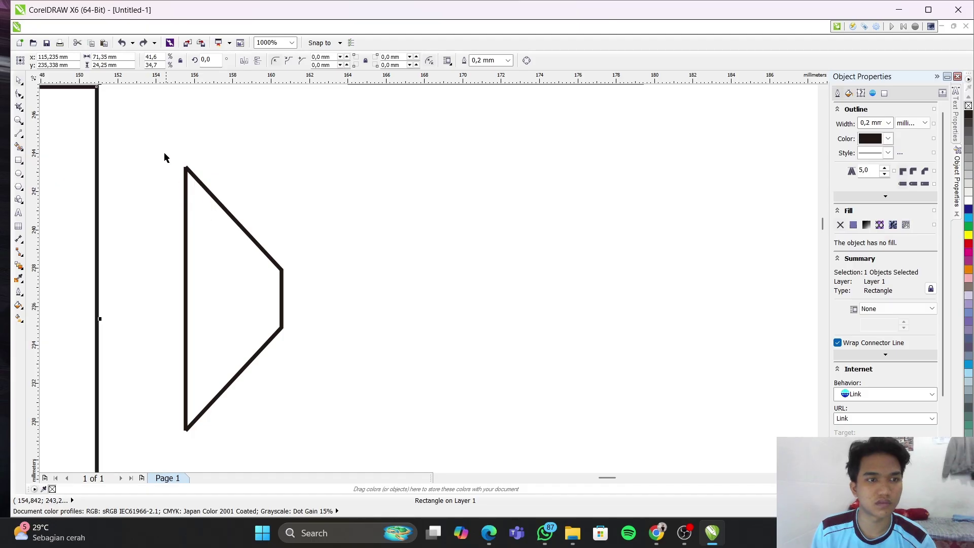
drag(159, 142, 387, 455)
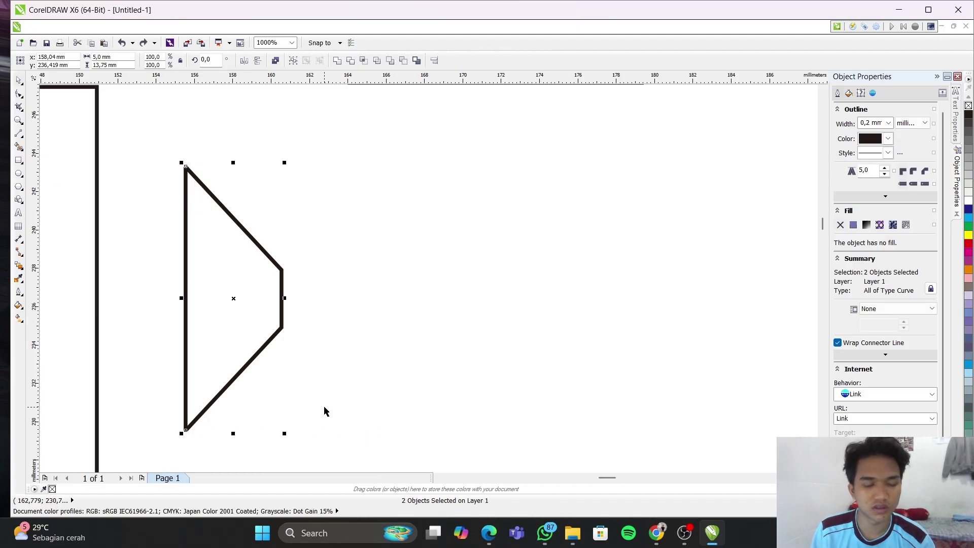
key(ctrl+g)
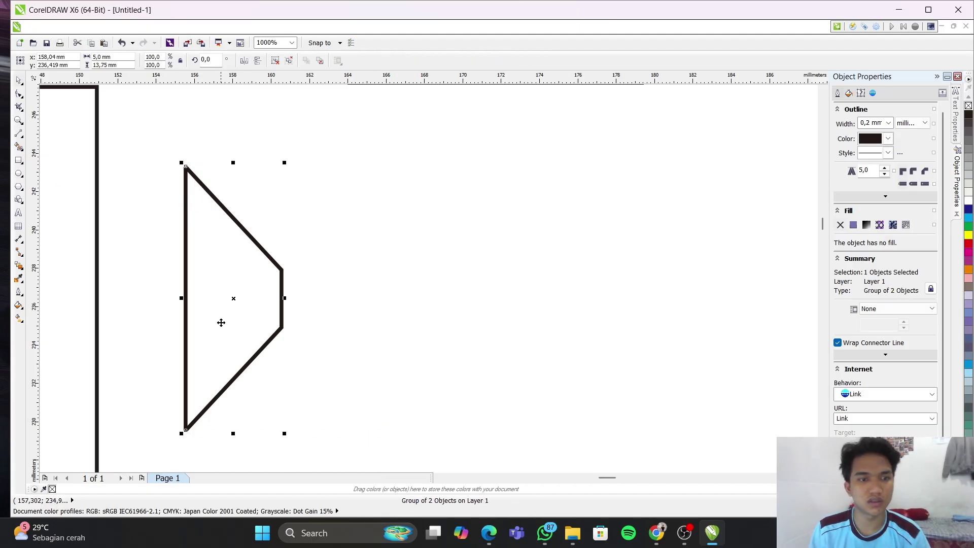
Move the trapezoid group close to the middle of the rectangle's right edge
drag(236, 299, 205, 320)
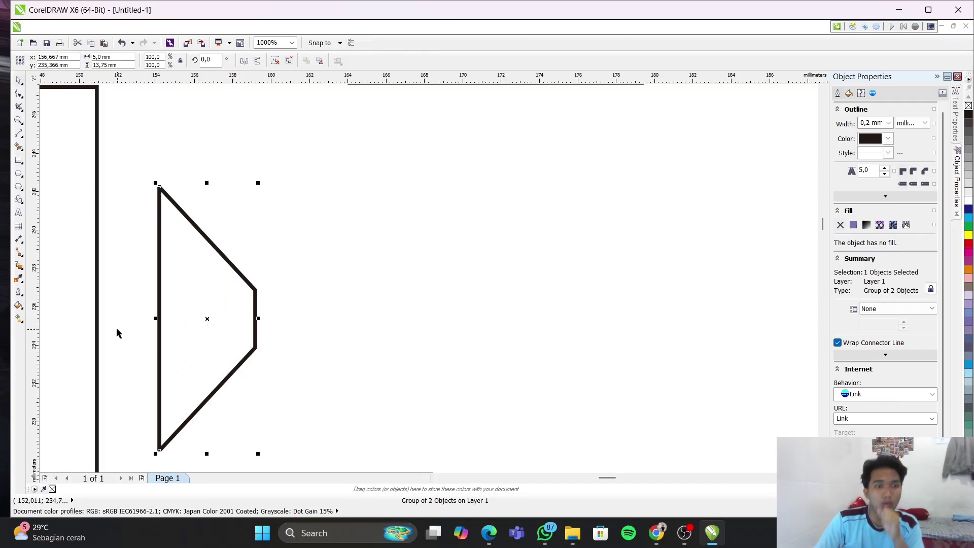
scroll(116, 324, down, 3)
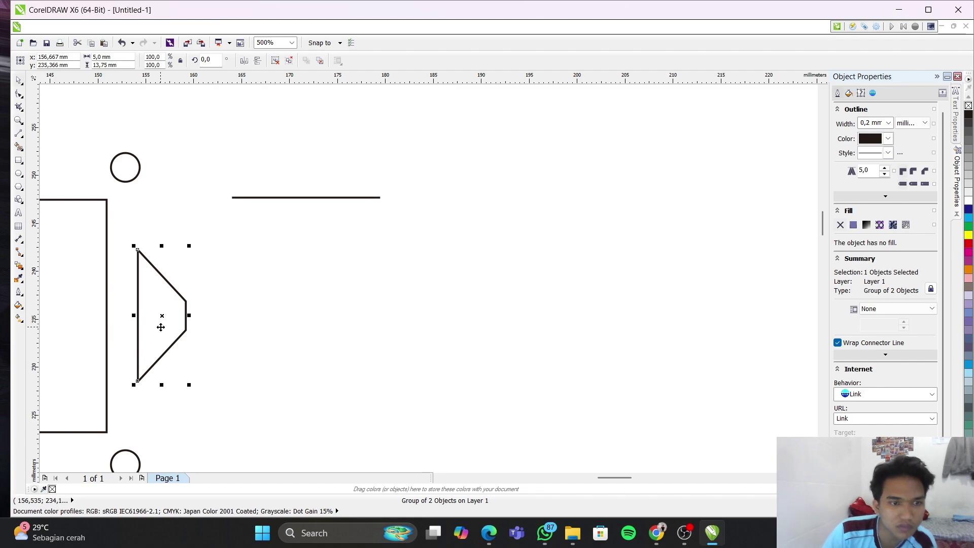
drag(161, 317, 117, 331)
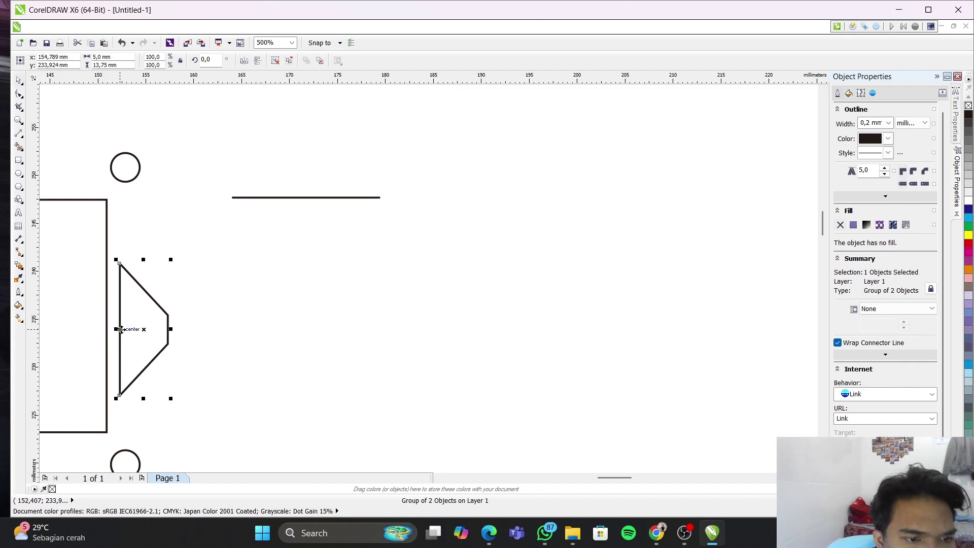
Snap the midpoint of the trapezoid's 13.75 mm side to the midpoint of the rectangle's right edge and clear the selection
scroll(83, 322, up, 6)
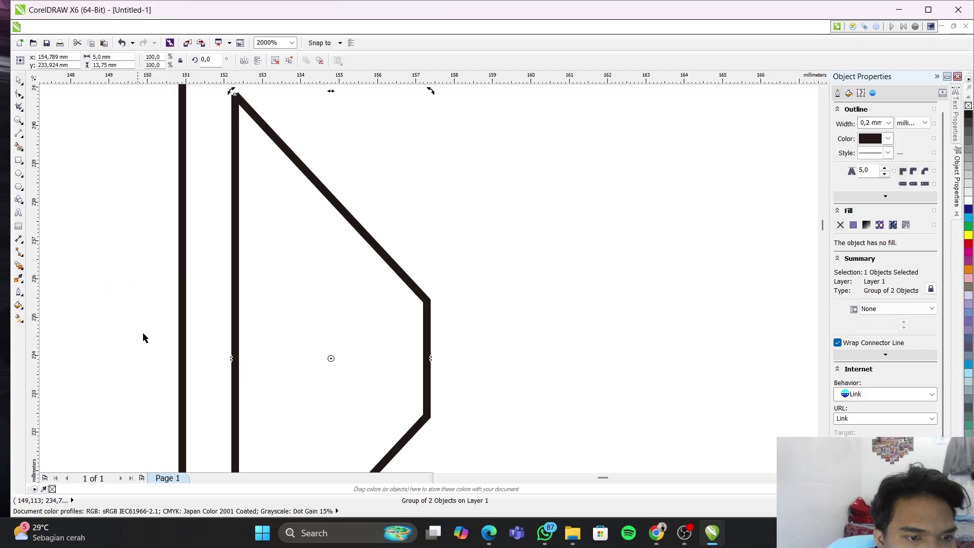
click(535, 319)
click(234, 358)
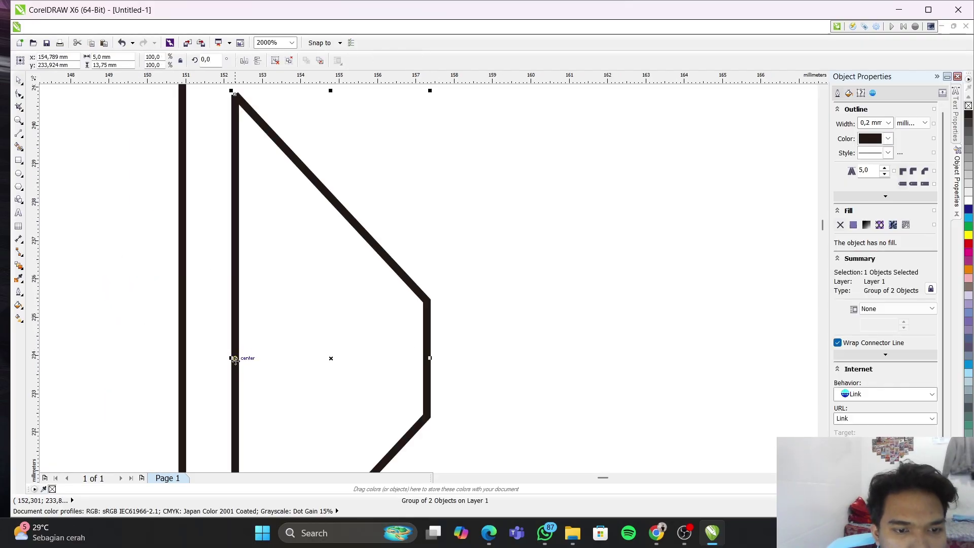
drag(234, 357, 180, 304)
click(452, 366)
scroll(102, 308, down, 5)
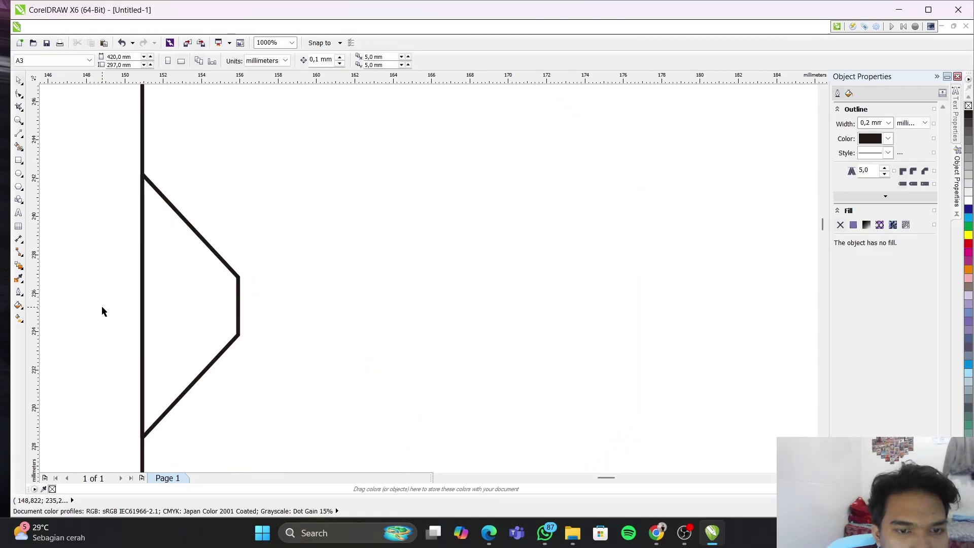
click(89, 307)
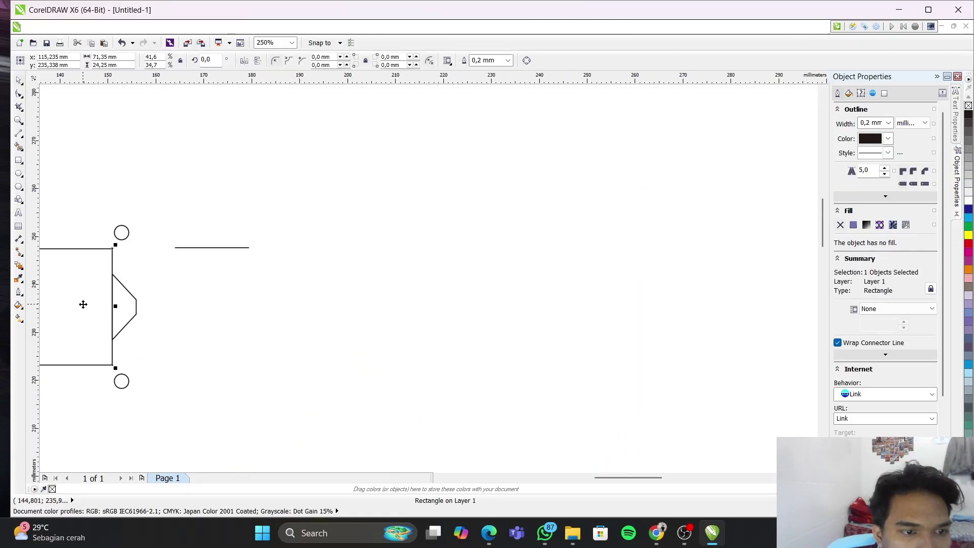
click(128, 317)
click(198, 321)
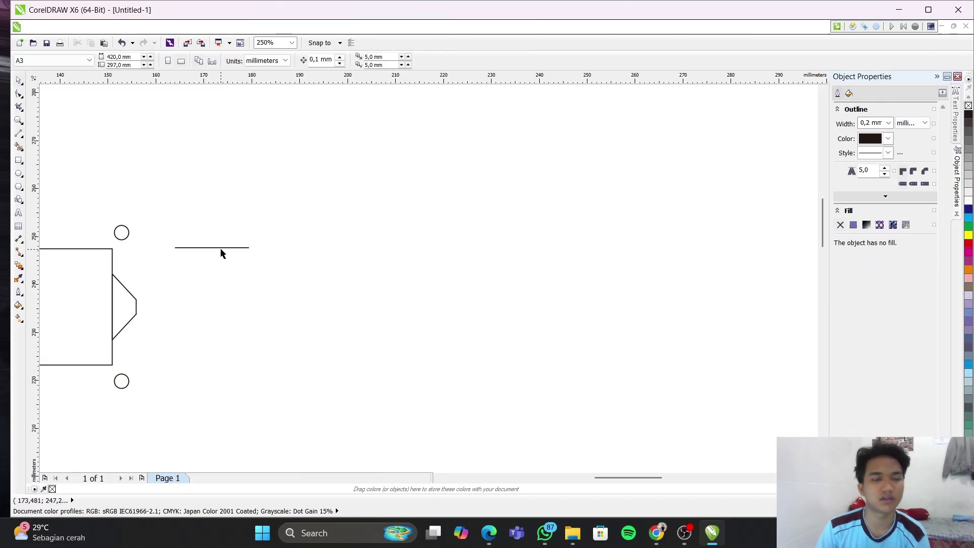
Delete the leftover horizontal line to the right of the upper right circle
scroll(205, 251, up, 1)
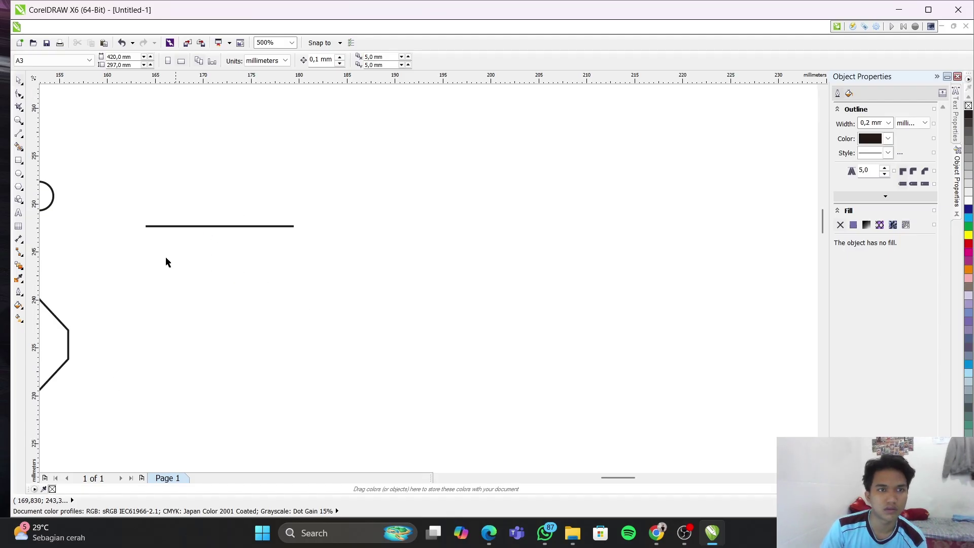
scroll(133, 216, up, 1)
drag(137, 177, 500, 308)
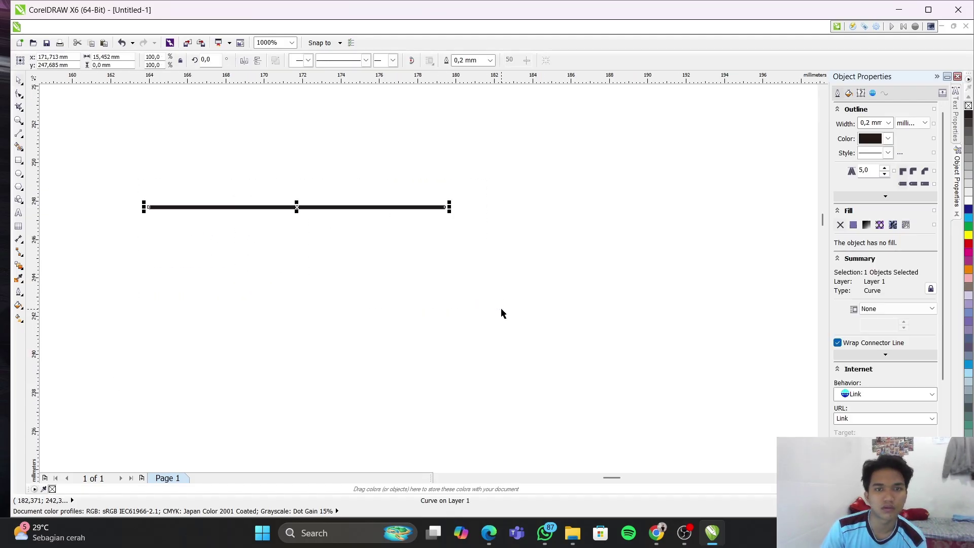
key(Delete)
scroll(207, 300, up, 2)
scroll(206, 295, down, 5)
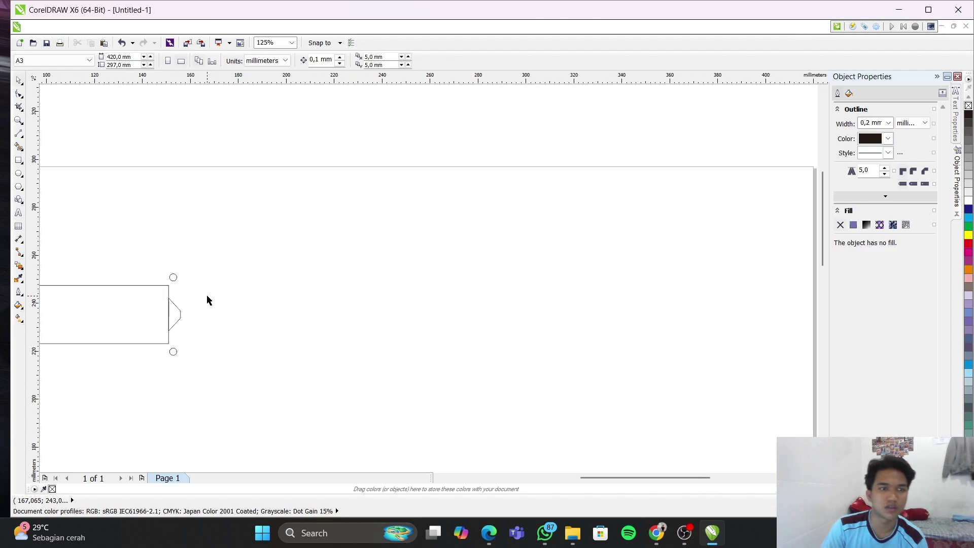
scroll(66, 307, down, 2)
scroll(76, 307, up, 2)
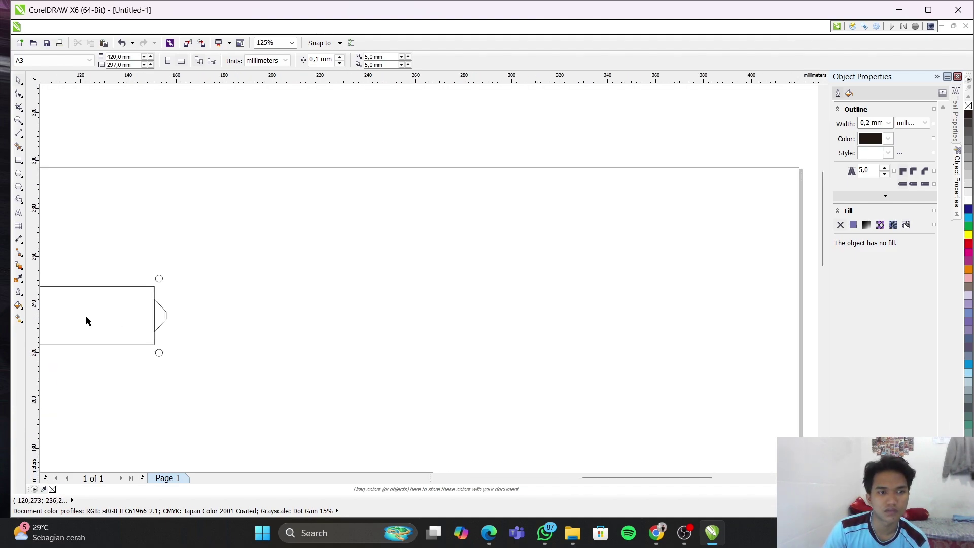
click(537, 477)
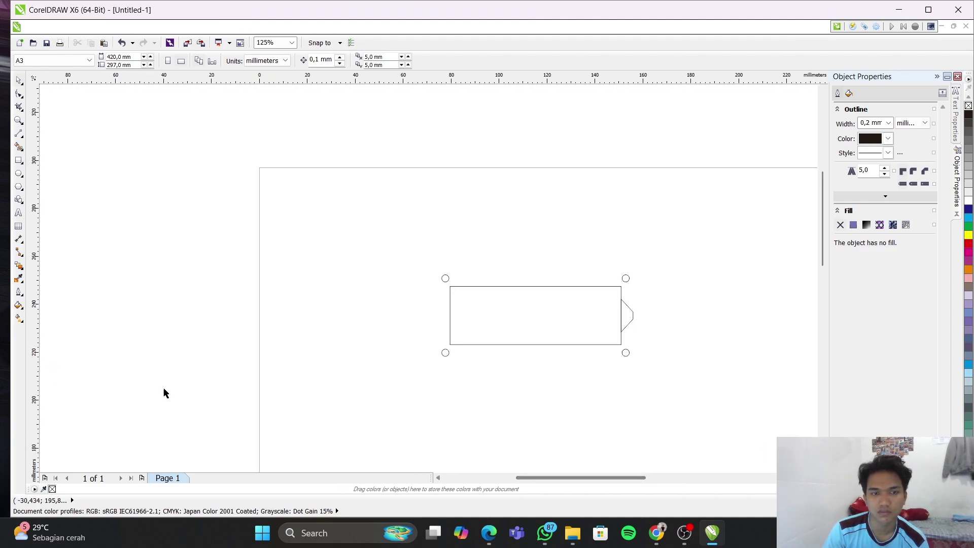
Move the grouped rectangle, circles and trapezoid off the page, beyond its upper left corner
click(1, 321)
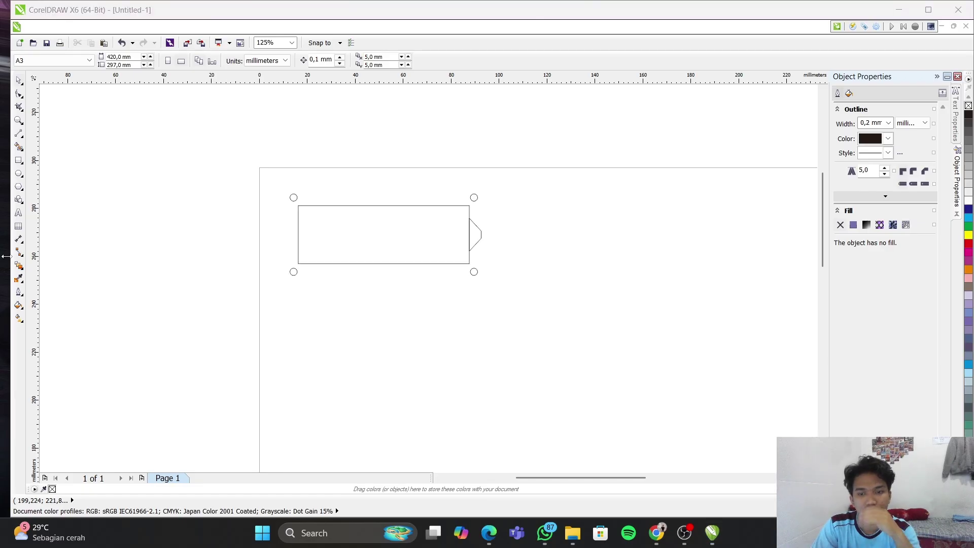
click(361, 209)
click(395, 221)
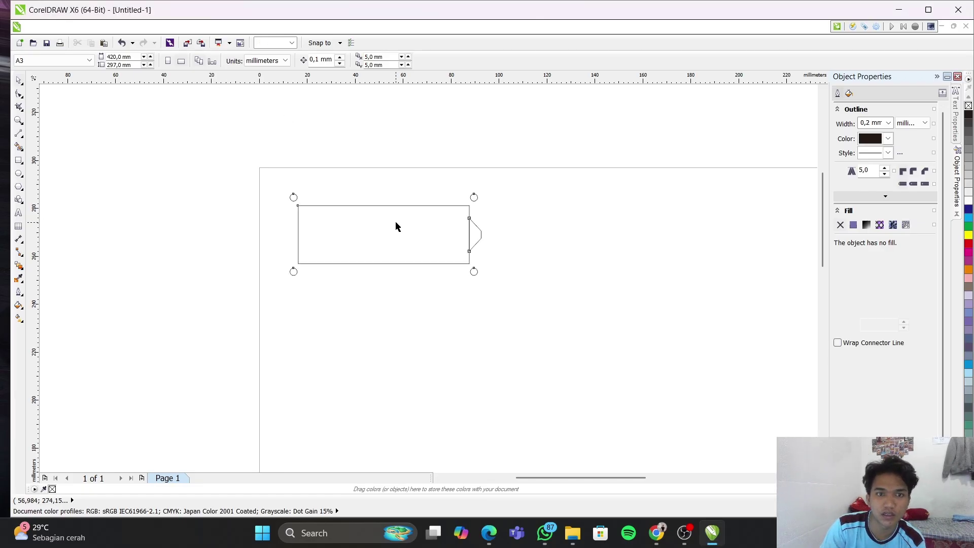
click(387, 235)
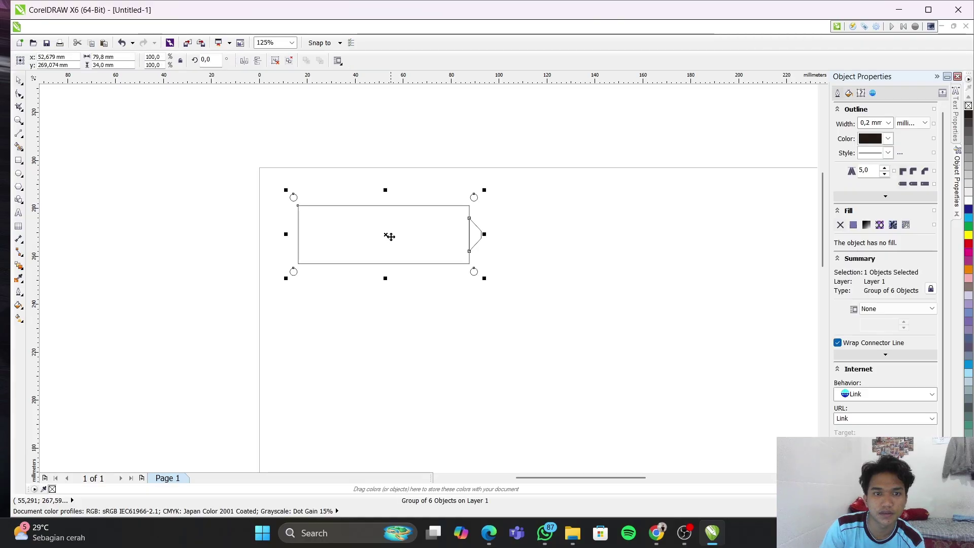
drag(382, 233, 152, 132)
click(436, 277)
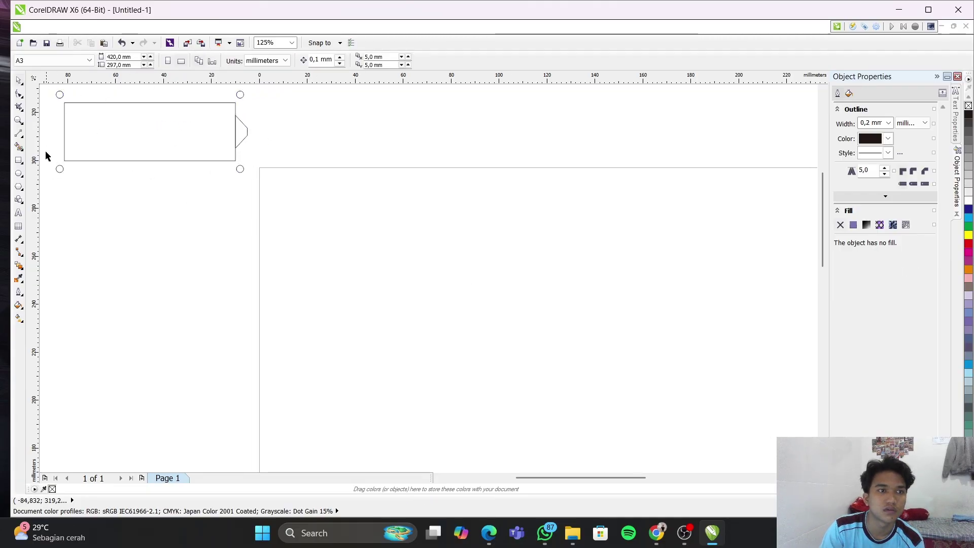
Draw a rectangle on the page and set its size to 100 mm wide by 70 mm high
click(19, 160)
drag(286, 190, 662, 417)
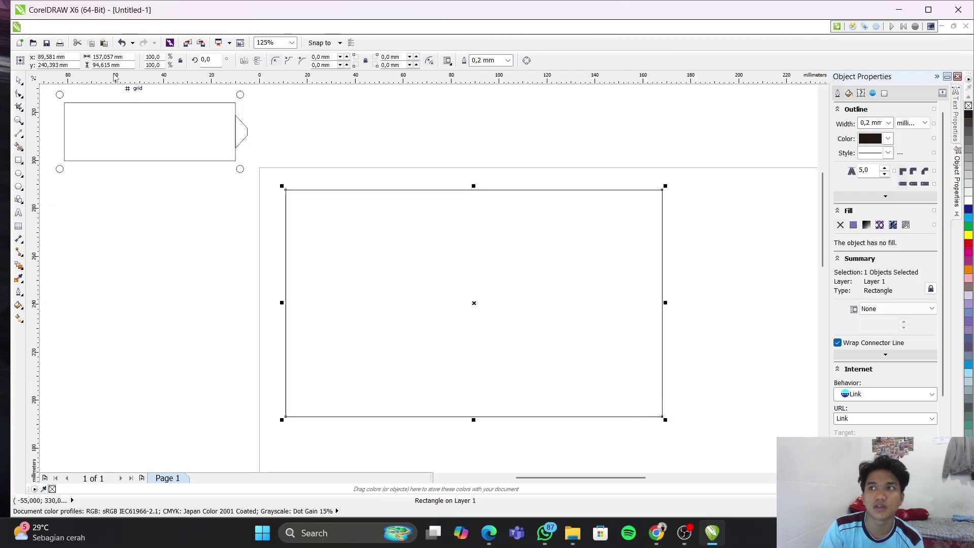
click(116, 57)
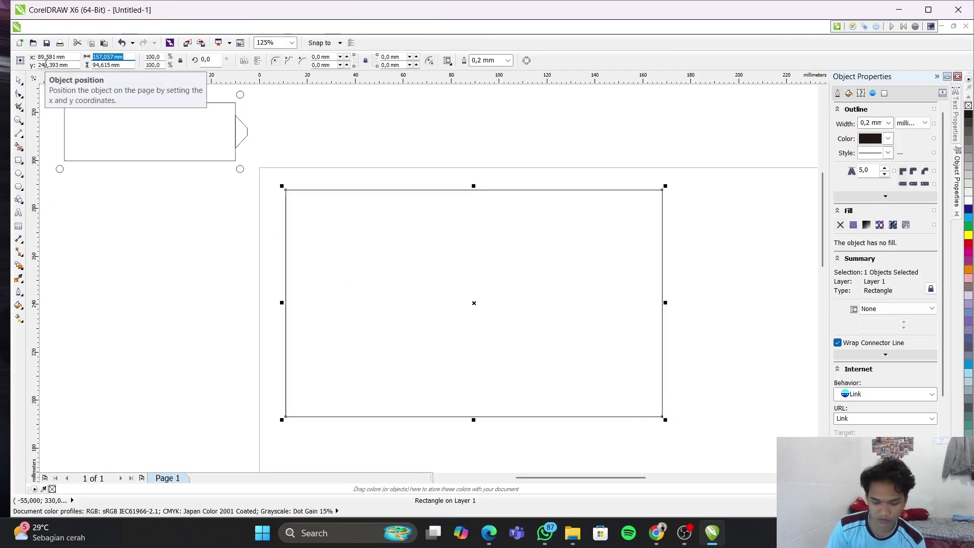
text(100)
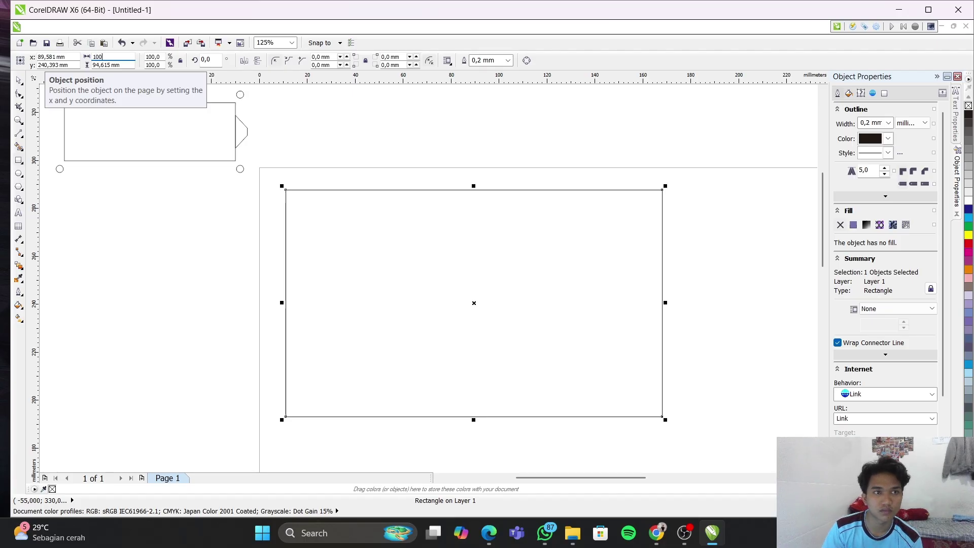
key(Return)
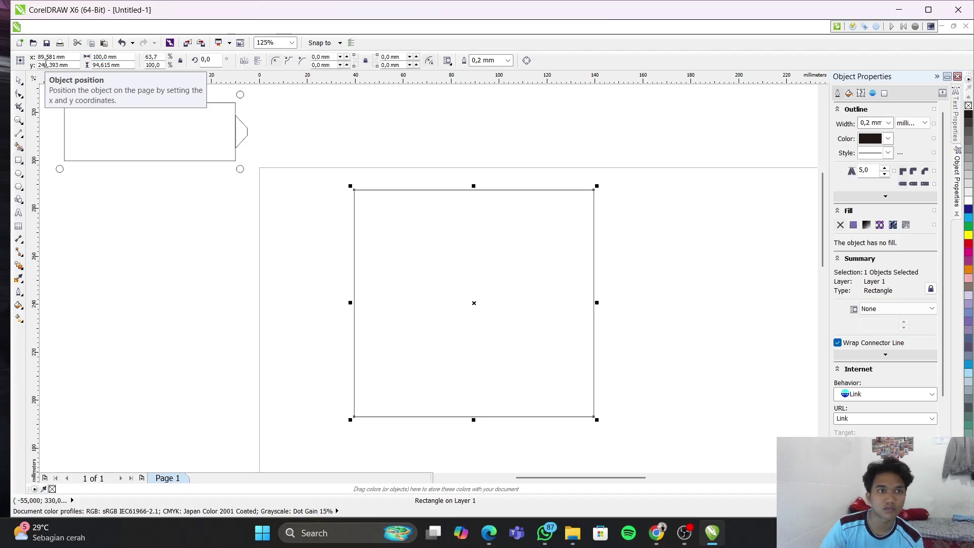
click(122, 64)
text(7)
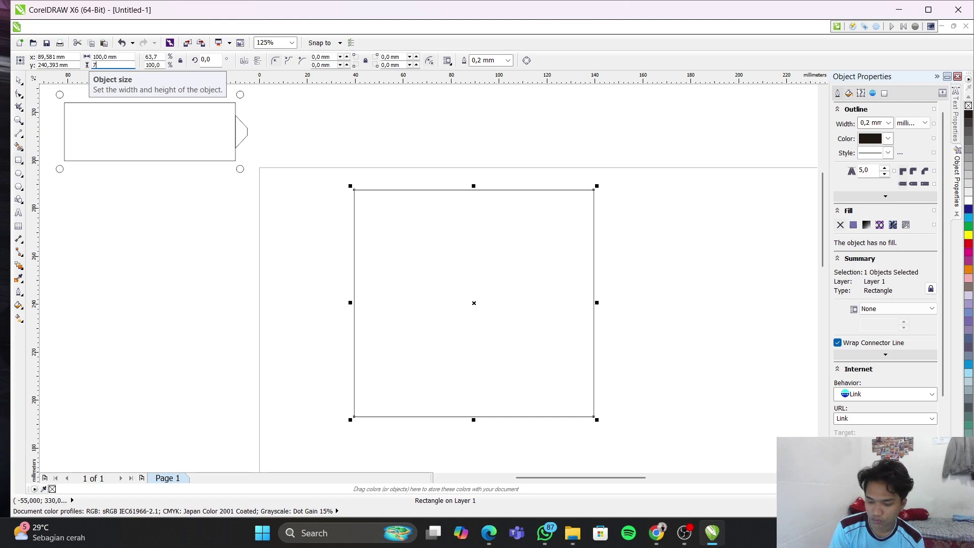
text(0)
key(Return)
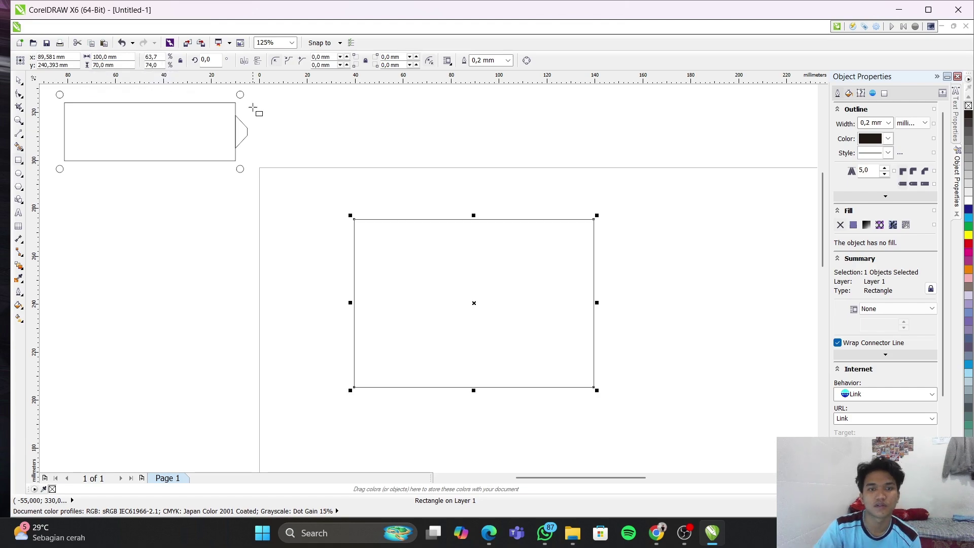
Duplicate the 100 by 70 mm rectangle in place and set the copy's size to 120 mm wide by 82 mm high
key(F6)
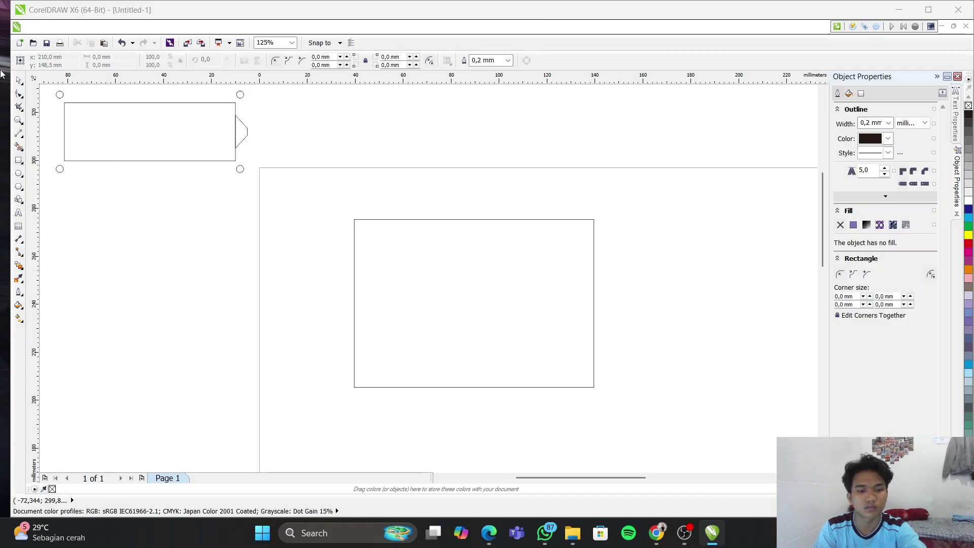
click(401, 294)
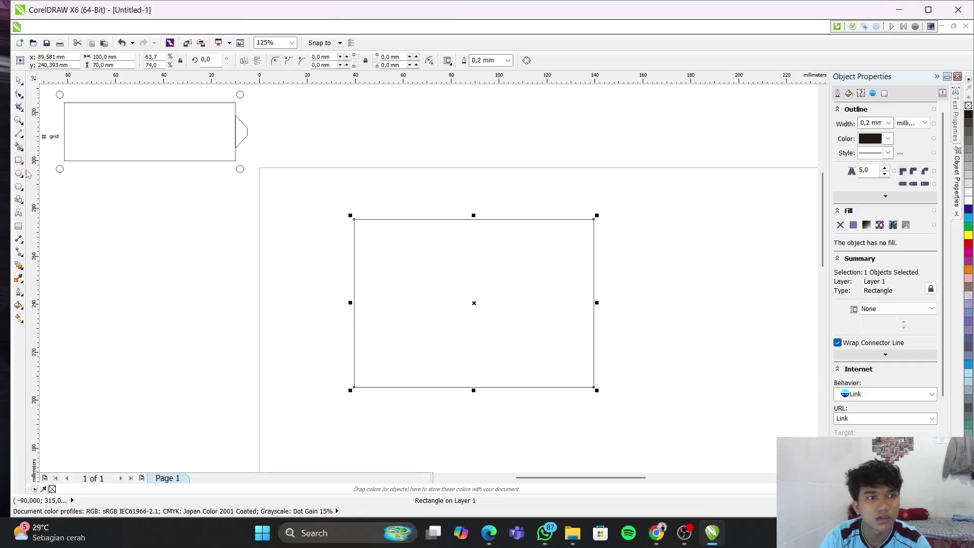
click(474, 303)
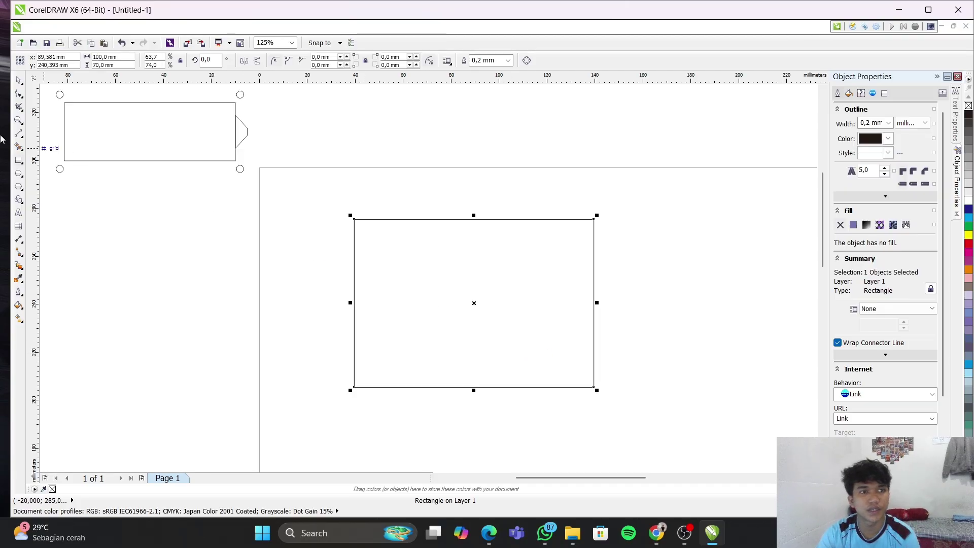
click(115, 58)
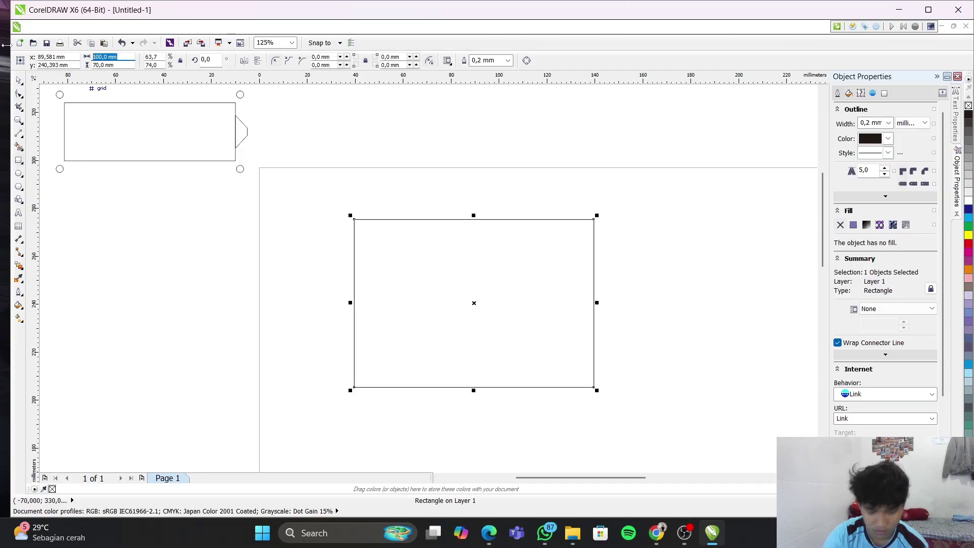
text(12)
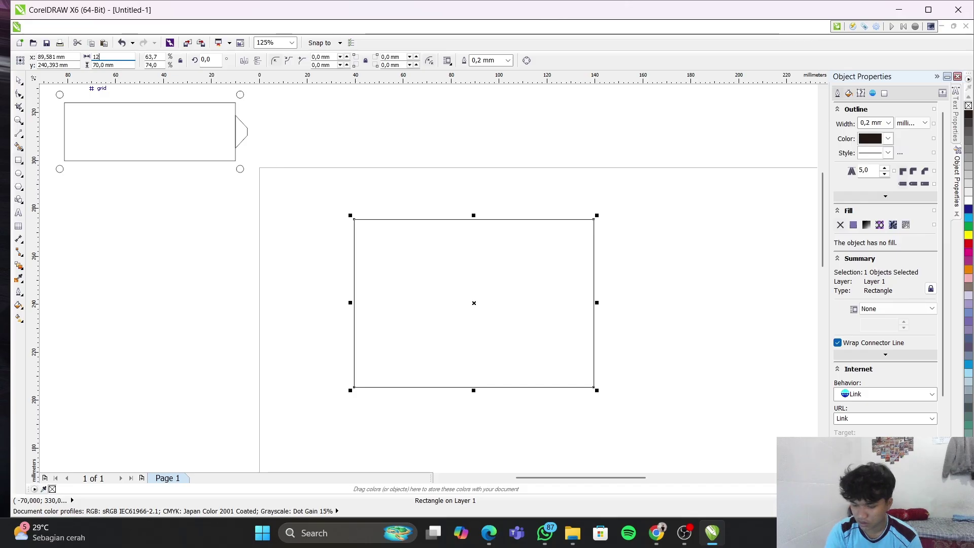
text(0)
key(Return)
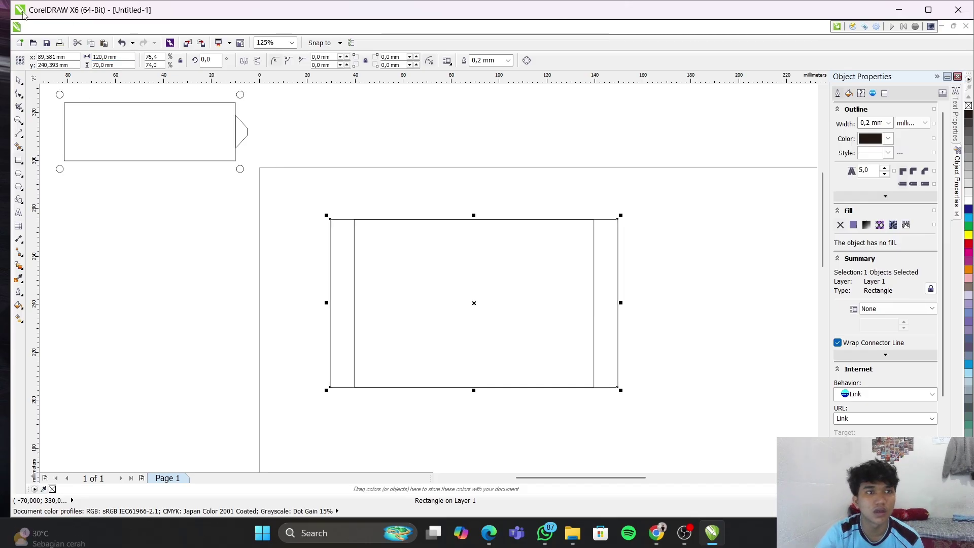
drag(130, 65, 93, 65)
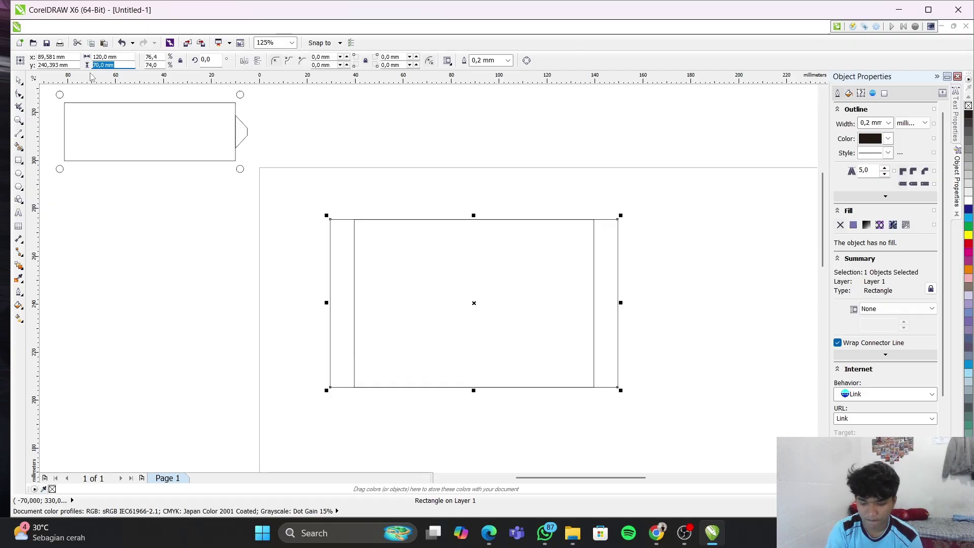
text(82)
key(Return)
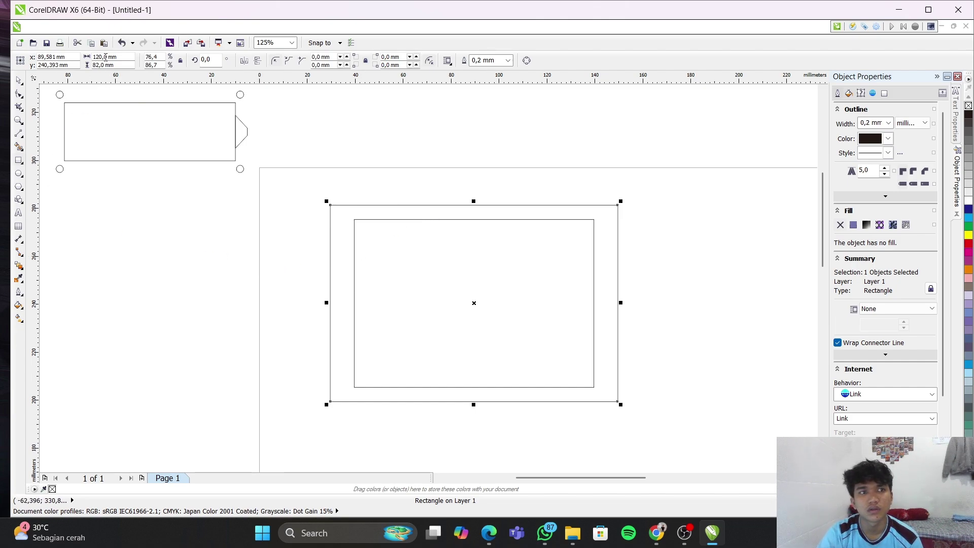
Set the outer rectangle's width to 112 mm
click(122, 57)
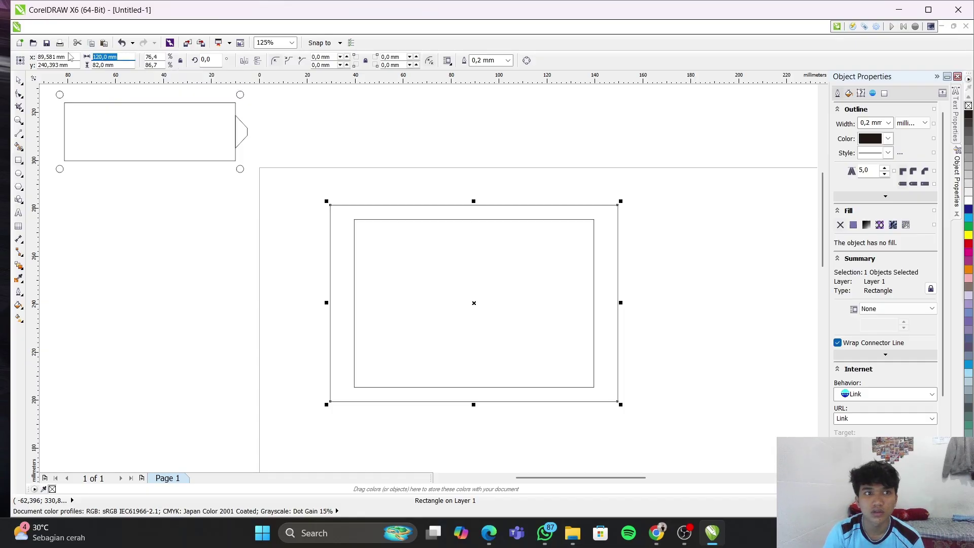
text(112)
key(Return)
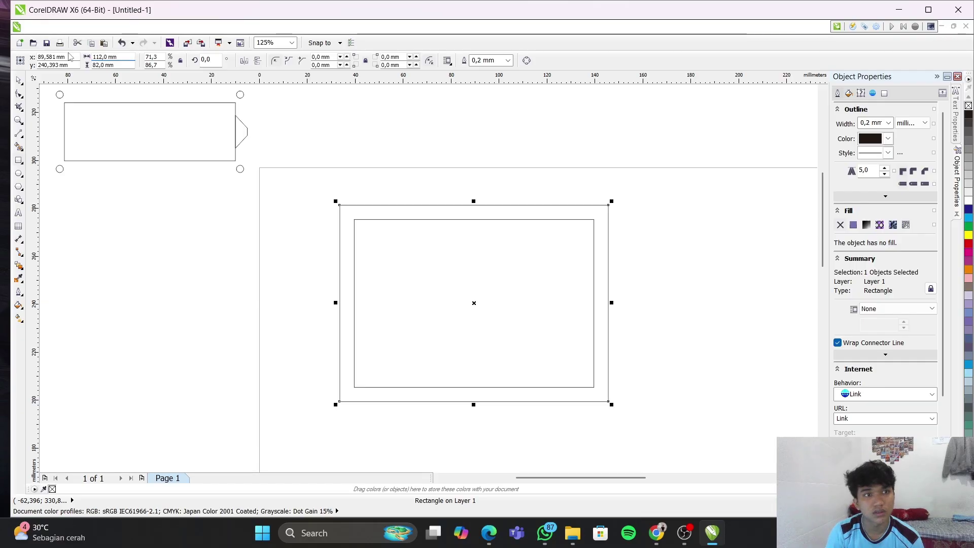
click(2, 268)
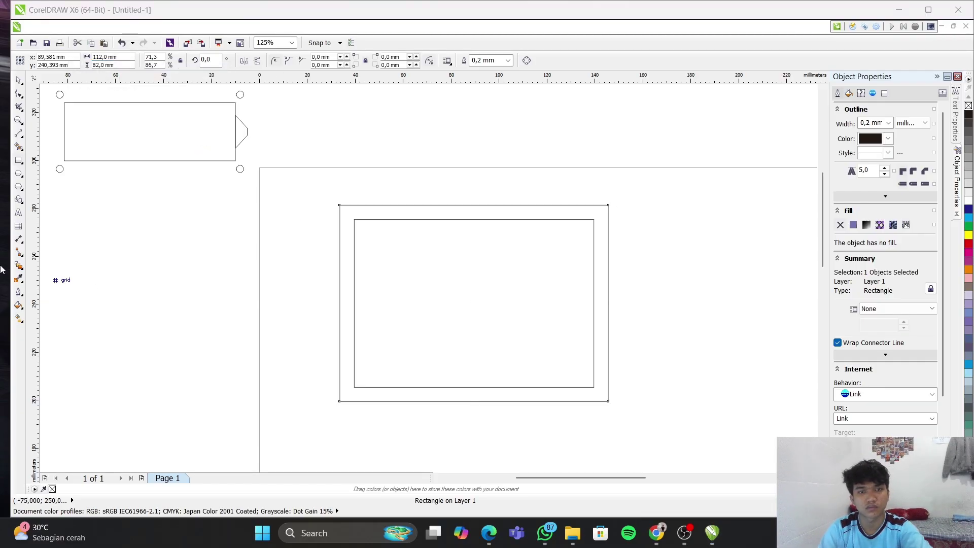
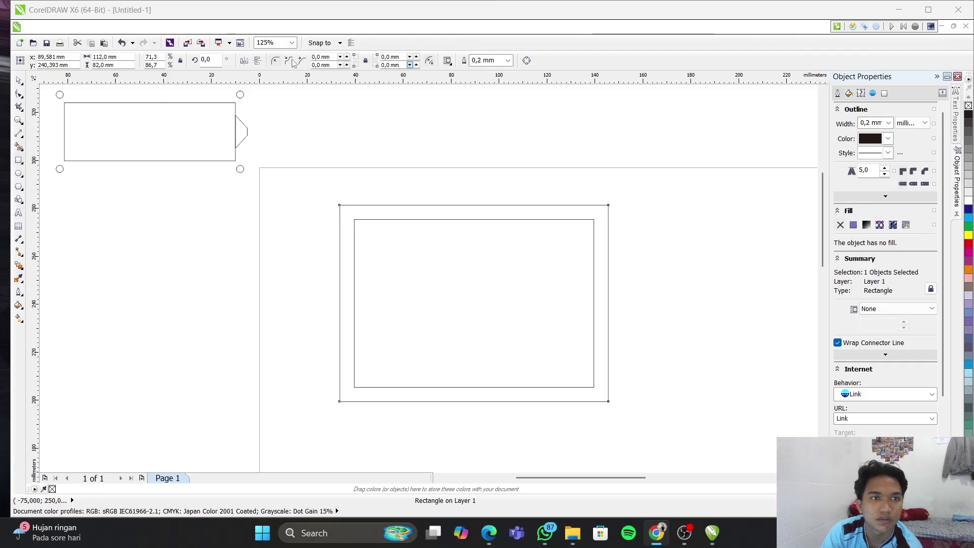
Draw a small rectangle above the page and set its size to 20 mm wide by 3 mm high
click(19, 161)
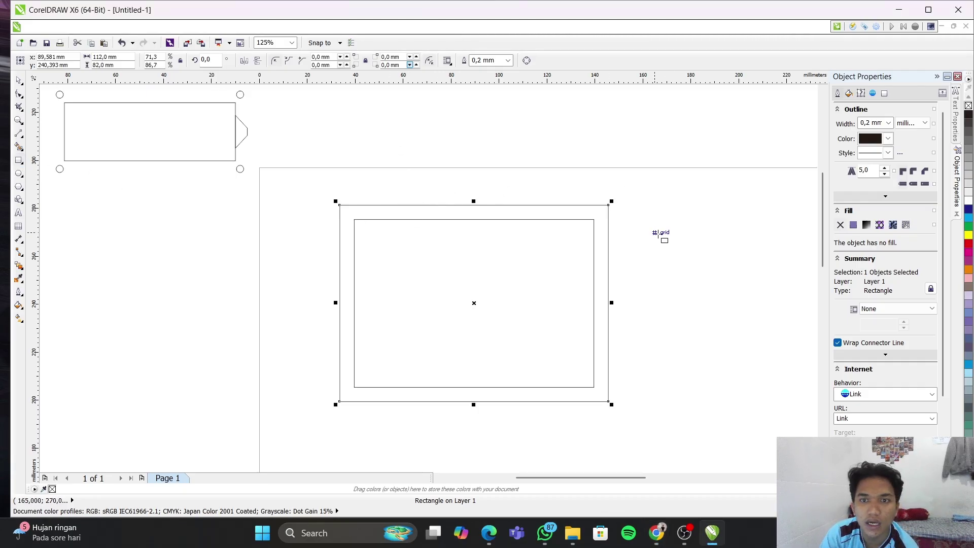
click(536, 143)
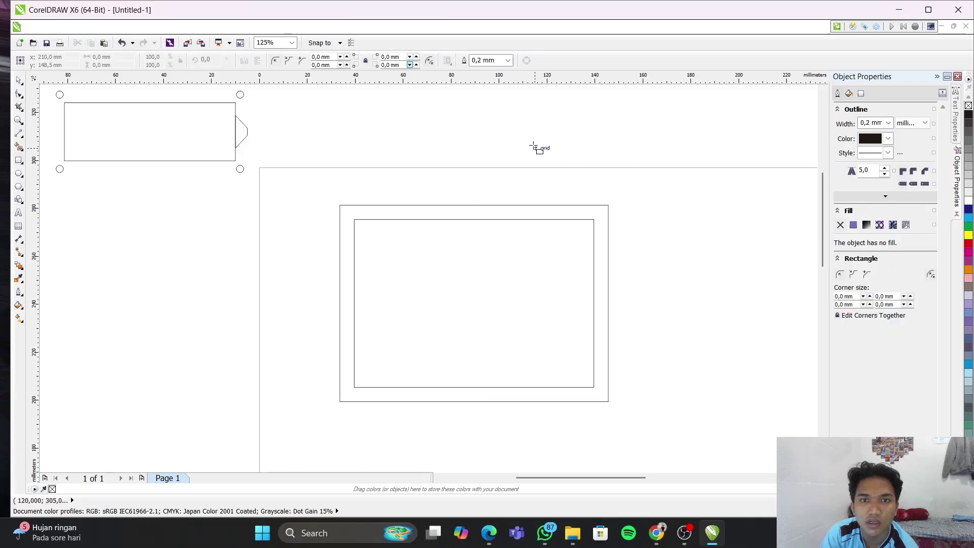
mouse_move(486, 124)
mouse_down()
mouse_move(556, 157)
mouse_move(689, 161)
mouse_move(677, 154)
mouse_up()
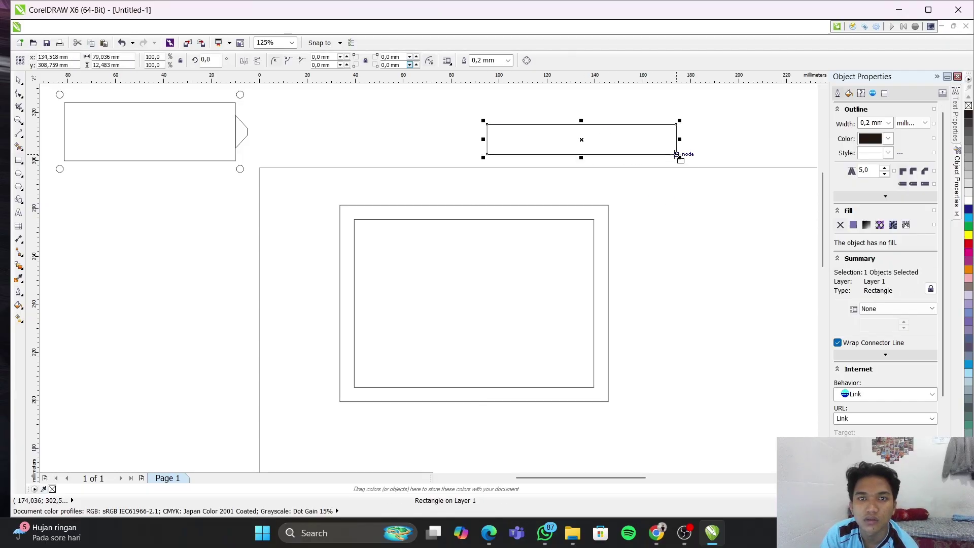
click(106, 57)
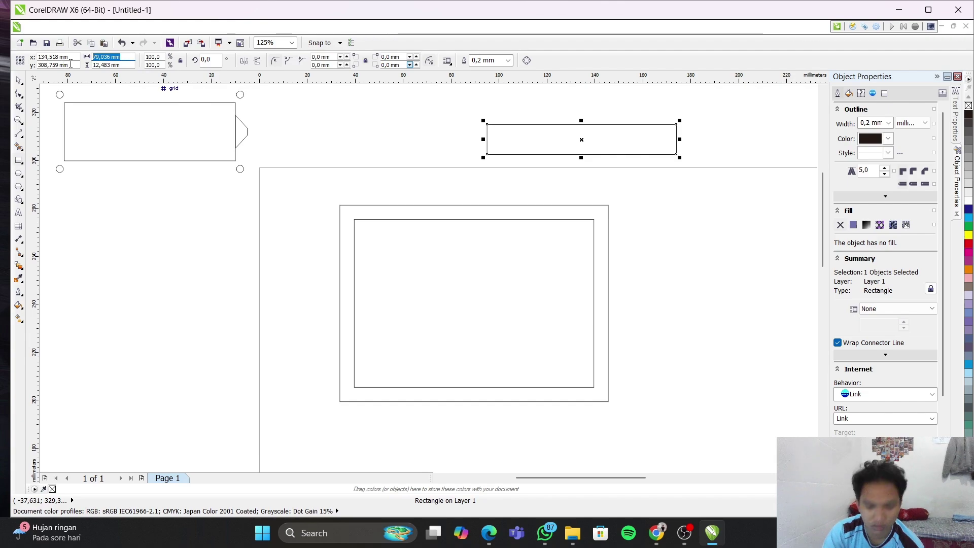
text(3)
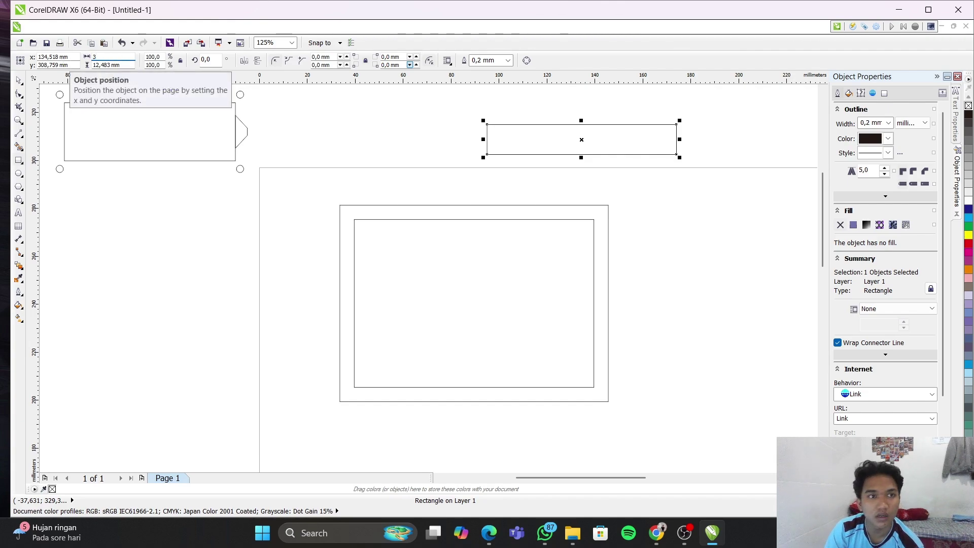
key(Return)
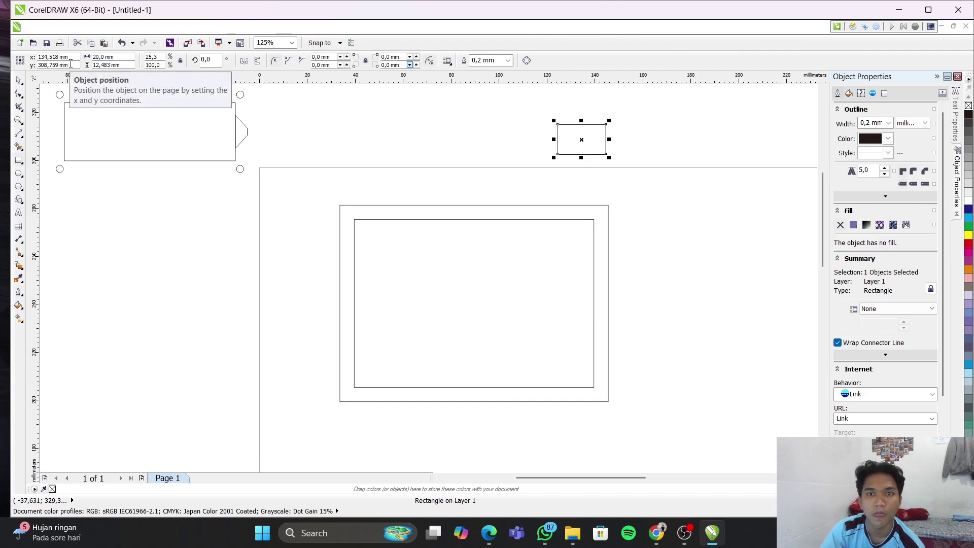
drag(130, 66, 99, 72)
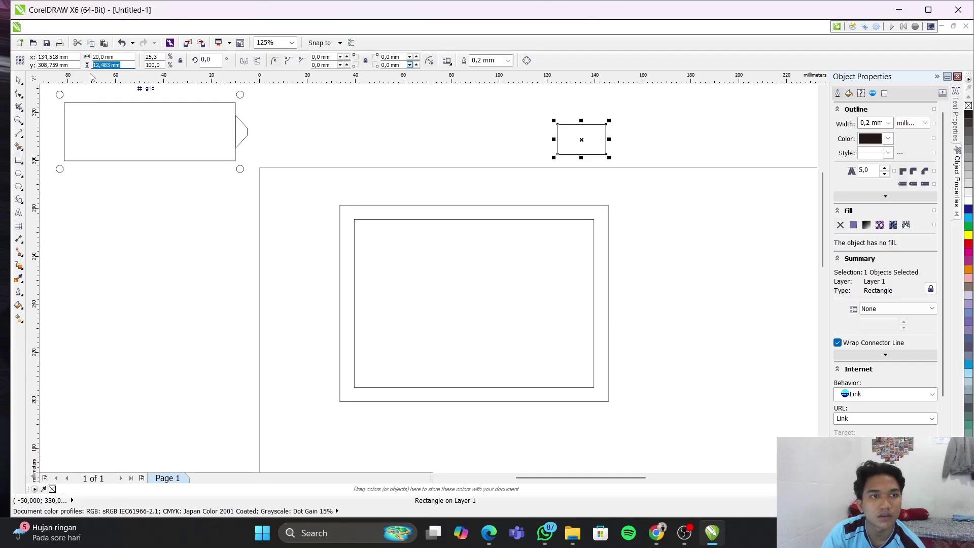
text(3)
key(Return)
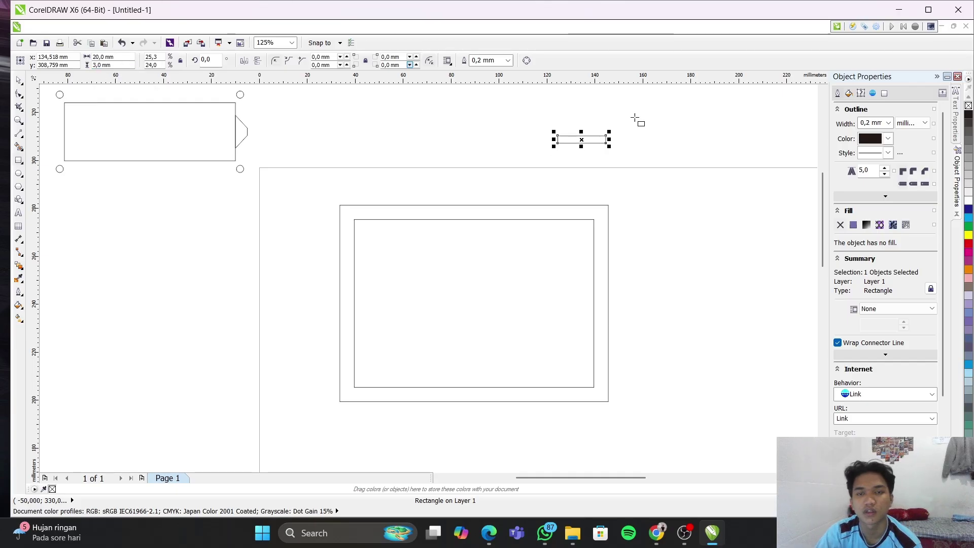
Place a copy of the 20 by 3 mm rectangle just to the right of the original
scroll(635, 152, up, 1)
scroll(500, 115, up, 1)
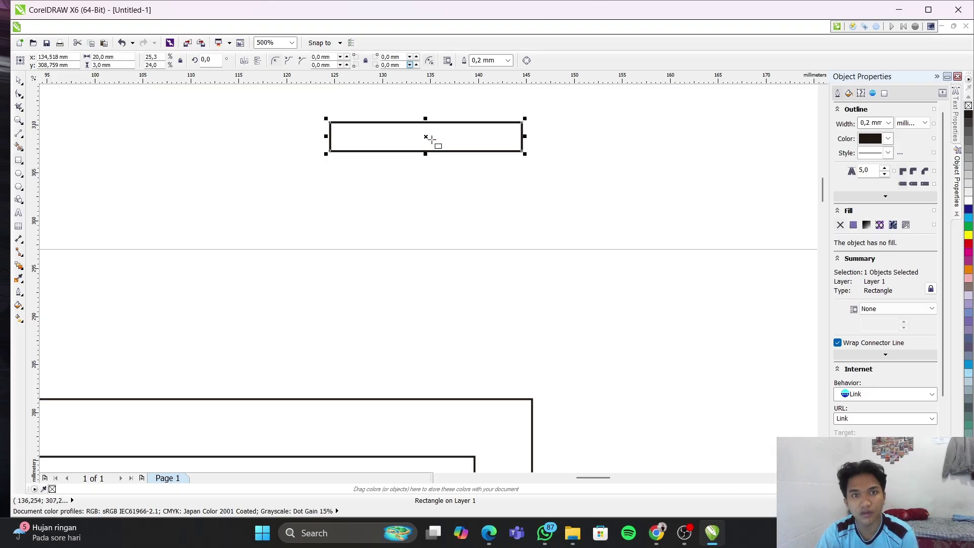
drag(430, 139, 640, 145)
right_click(640, 145)
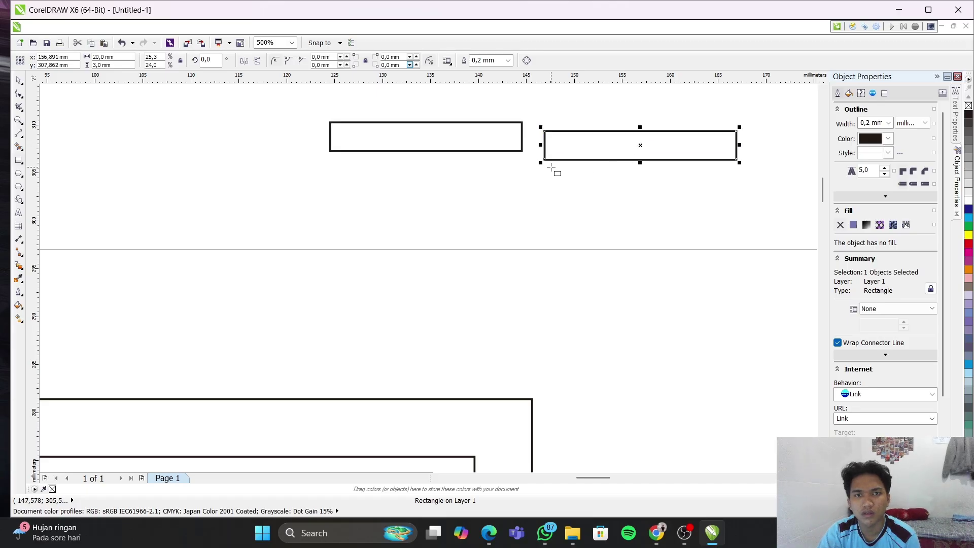
drag(544, 159, 522, 145)
click(543, 196)
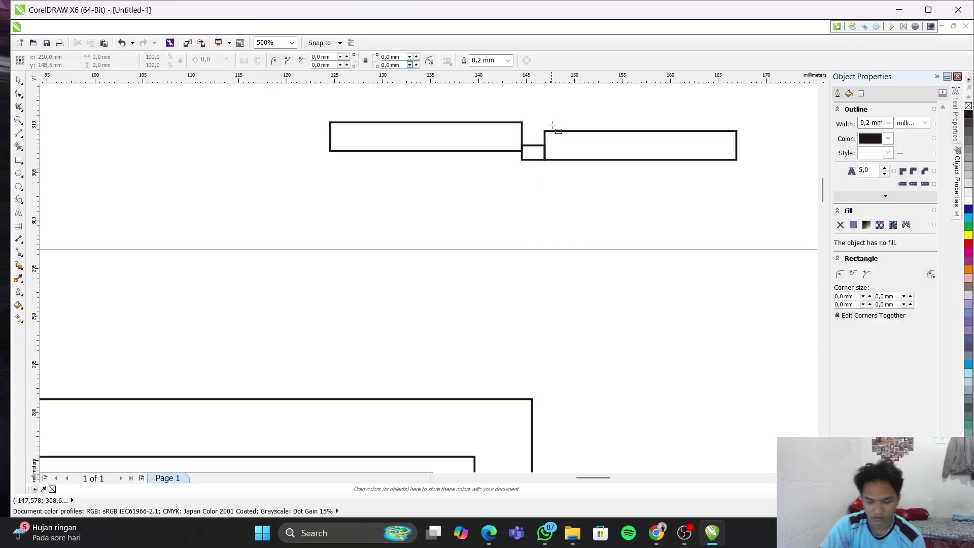
key(ctrl+z)
Remove the stray rectangle and move the 20 by 3 mm copy flush against the original's right end
click(350, 221)
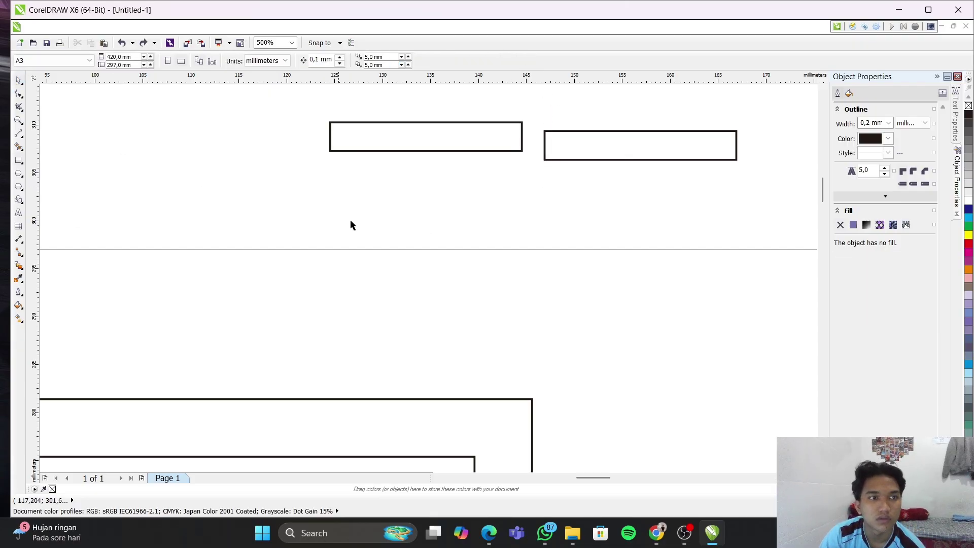
click(545, 162)
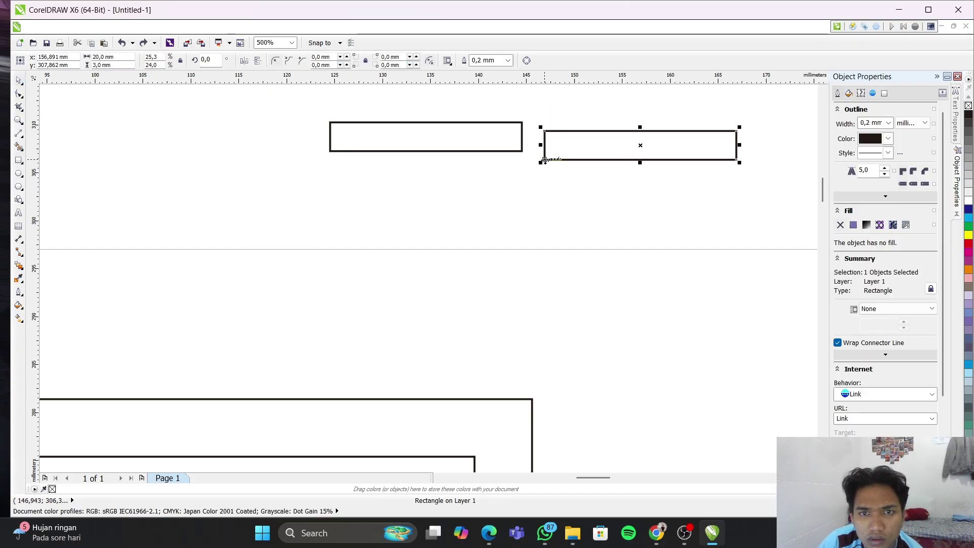
drag(547, 158, 522, 151)
click(601, 146)
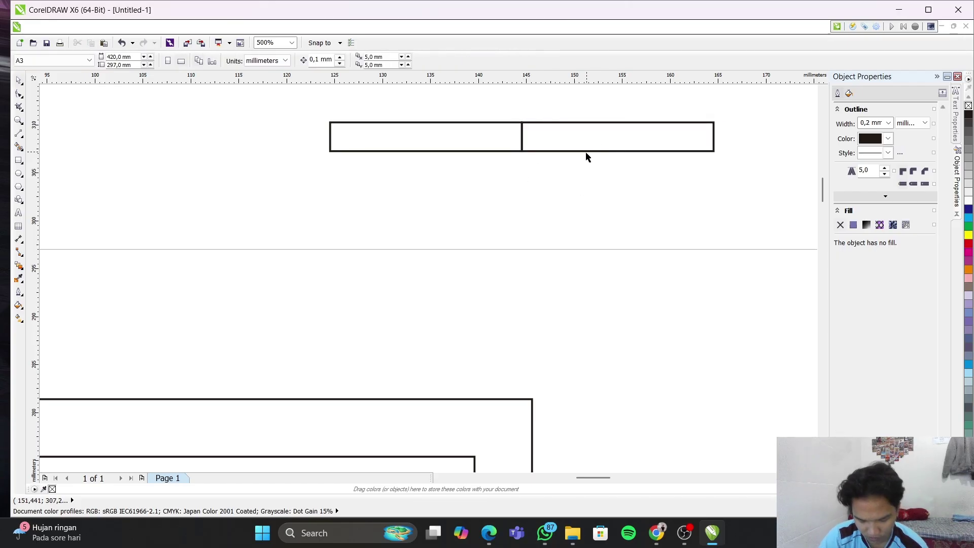
Add a copy of the original 20 by 3 mm rectangle and snap it flush against the original's left end
key(Tab)
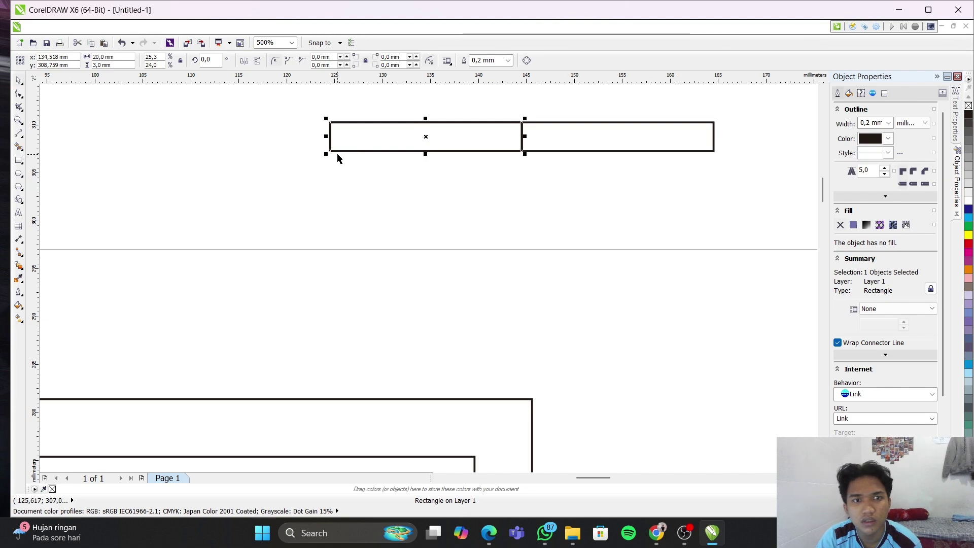
drag(329, 152, 126, 151)
drag(318, 151, 329, 151)
click(336, 190)
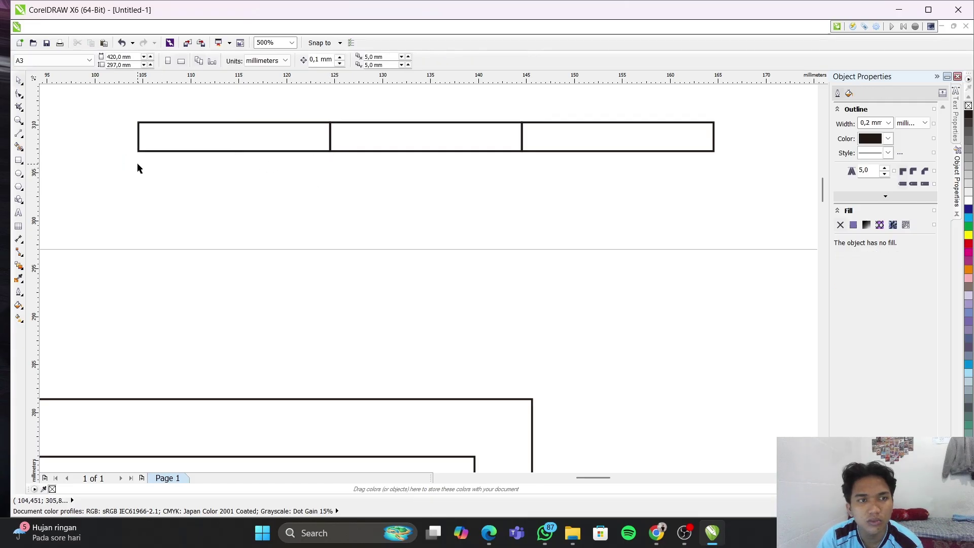
Duplicate the leftmost 20 by 3 mm rectangle and snap the copy flush against the left end of the row
click(206, 133)
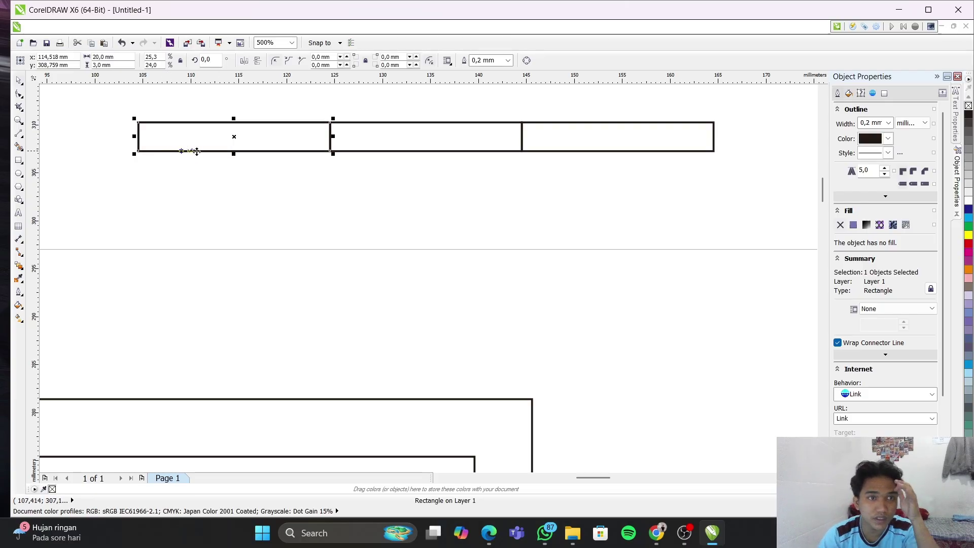
drag(234, 139, 40, 202)
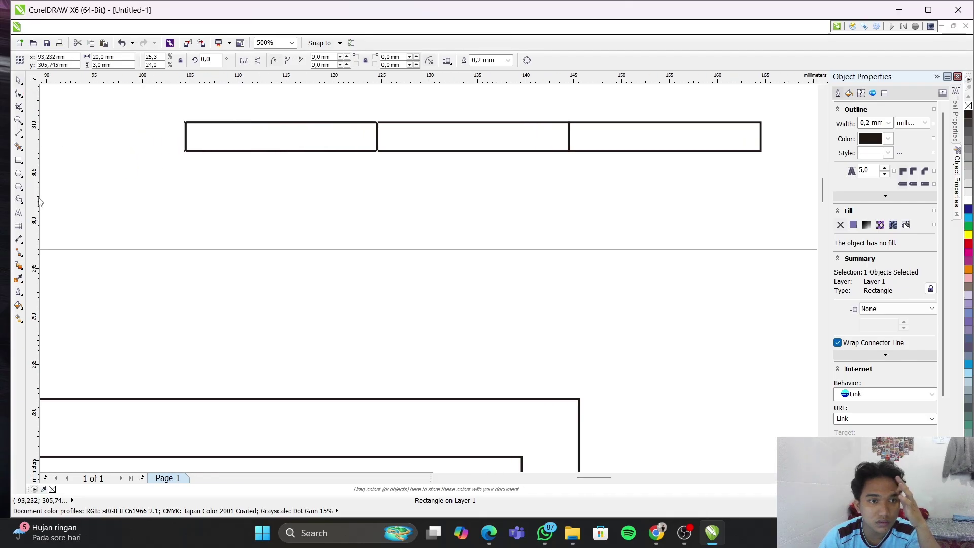
scroll(87, 181, down, 4)
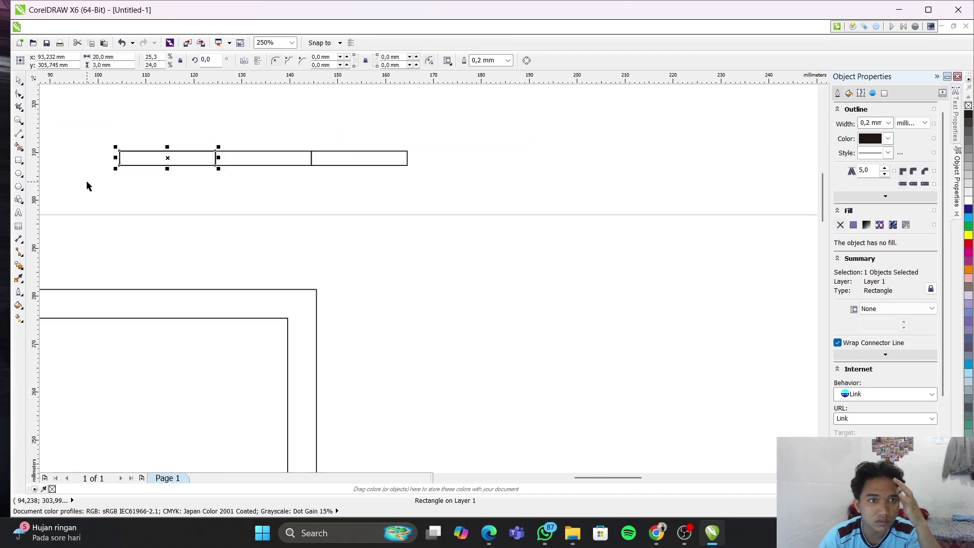
scroll(96, 178, up, 2)
scroll(96, 178, up, 2)
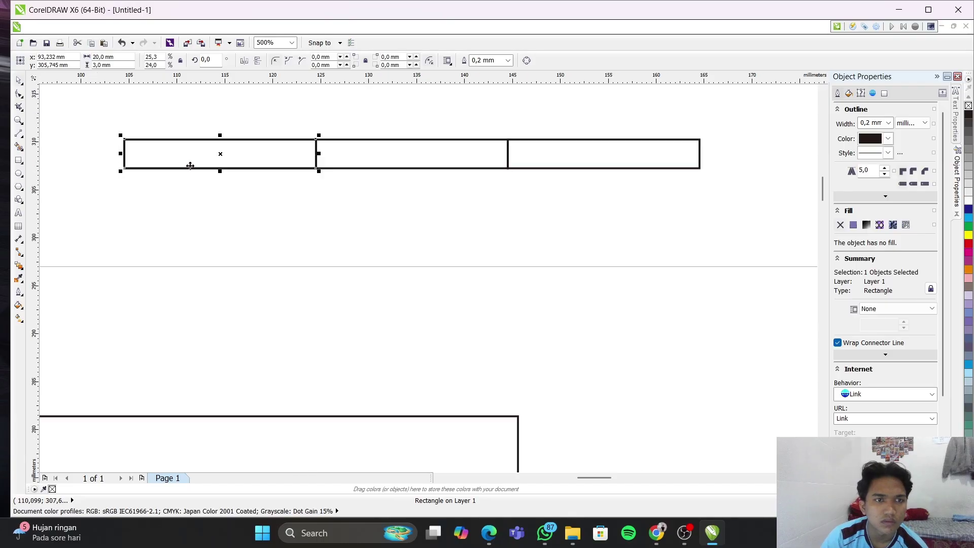
drag(219, 155, 73, 198)
drag(148, 183, 124, 140)
click(221, 226)
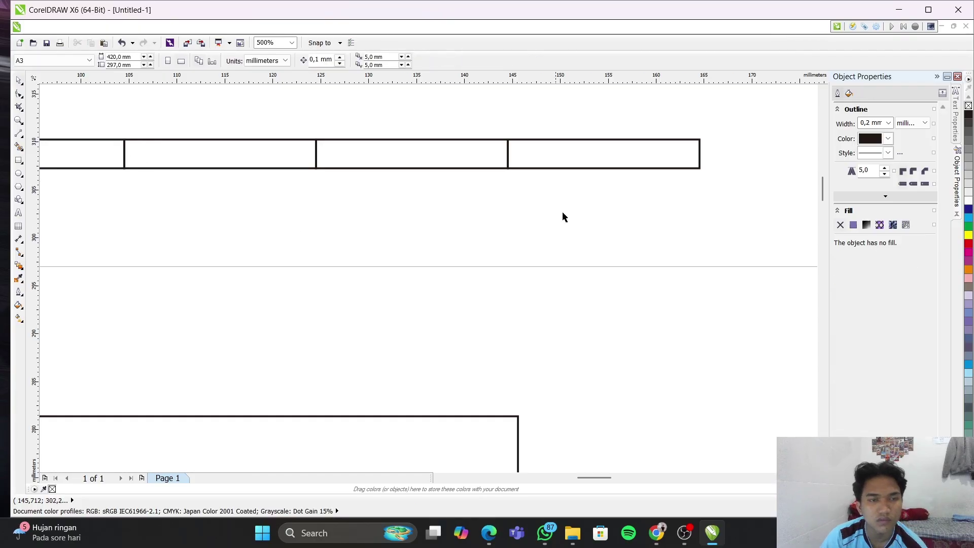
Duplicate the rightmost 20 by 3 mm rectangle and snap the copy flush against the right end of the row
click(579, 166)
click(609, 196)
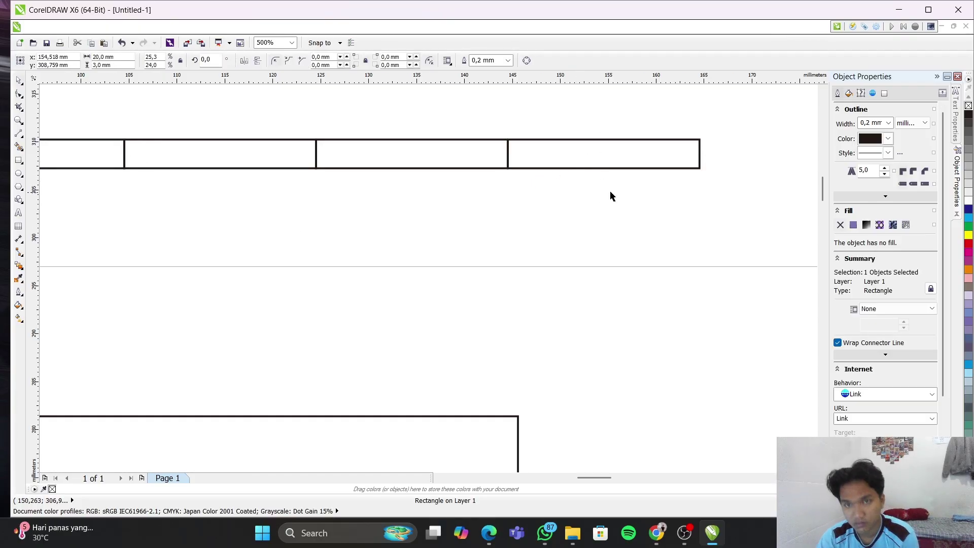
click(652, 164)
drag(597, 157, 722, 115)
drag(632, 124, 702, 168)
click(467, 243)
Group the five small rectangles, move the group slightly higher and place a copy of it just below
scroll(336, 181, up, 1)
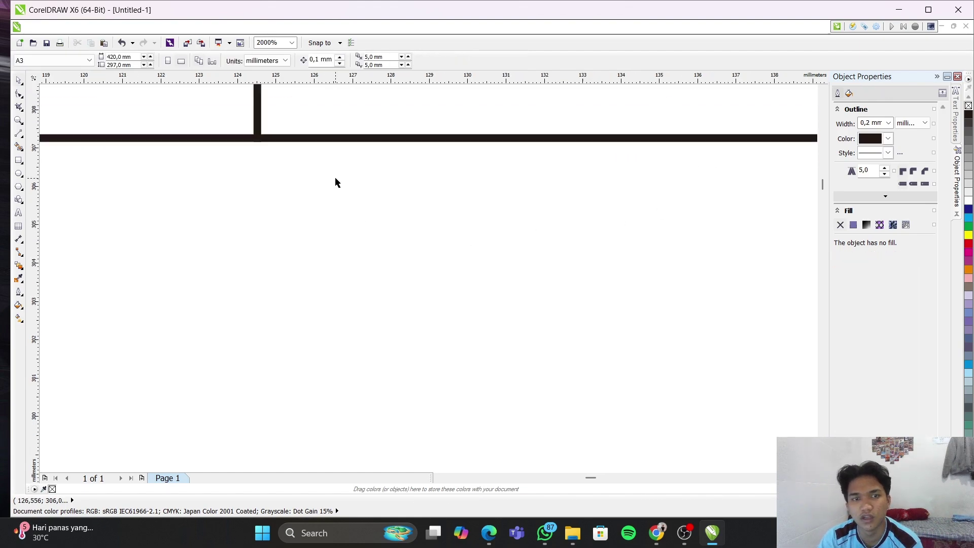
scroll(335, 182, down, 4)
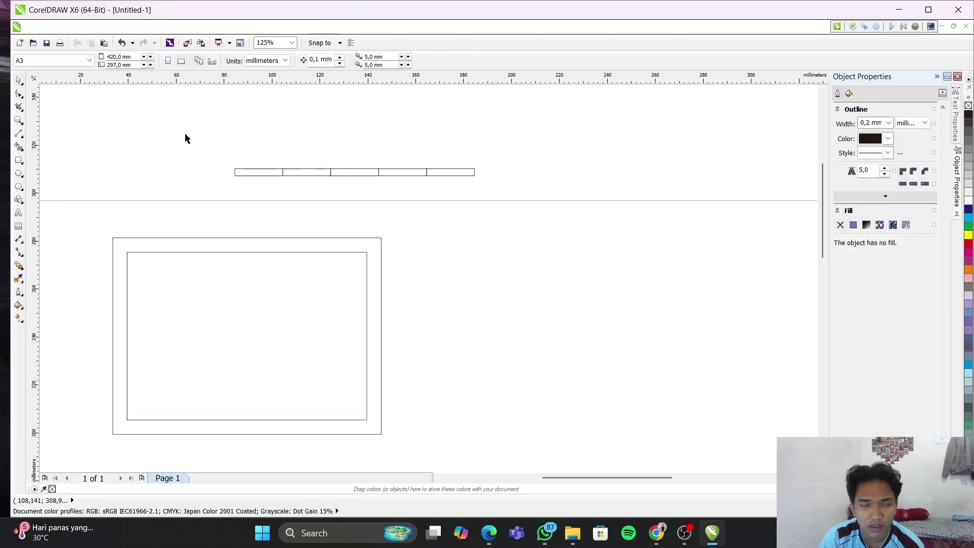
drag(218, 144, 486, 189)
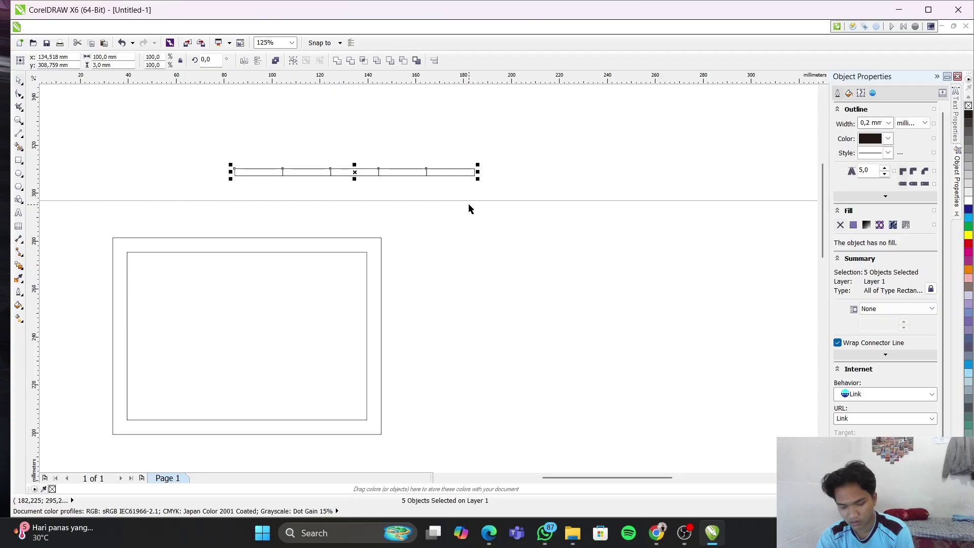
key(ctrl+g)
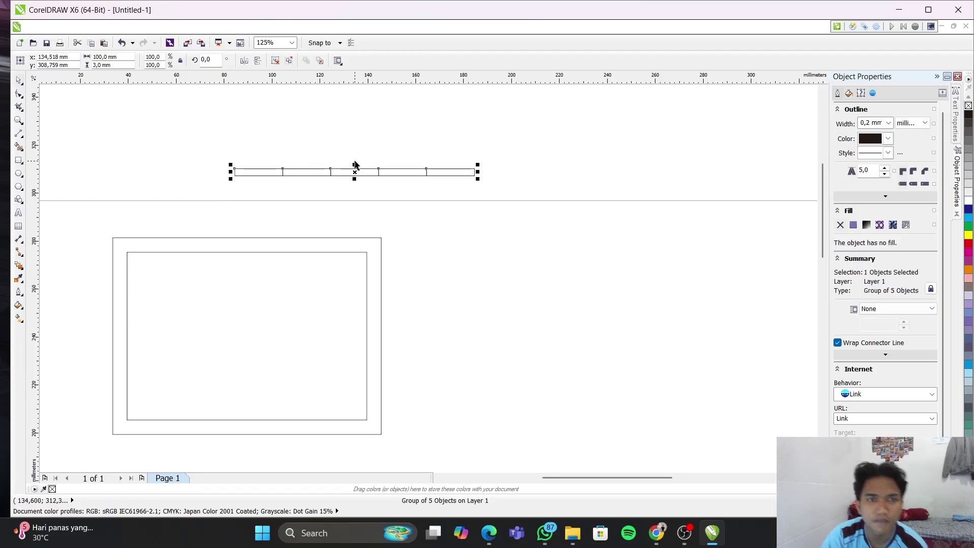
drag(356, 172, 343, 146)
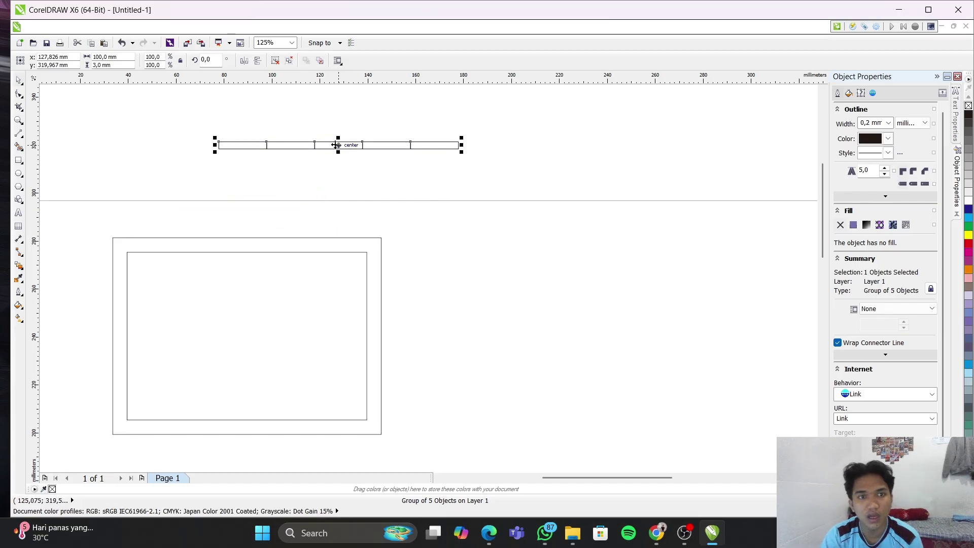
key(ctrl+z)
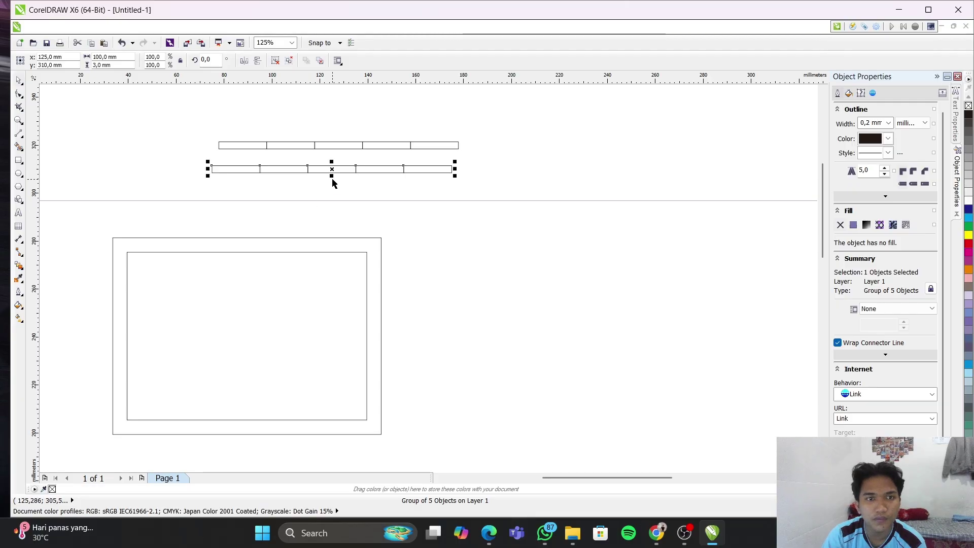
Move the copied group between the outline rectangles, with its lower edge on the inner rectangle's upper edge
drag(333, 169, 242, 222)
scroll(232, 235, down, 3)
scroll(230, 232, up, 4)
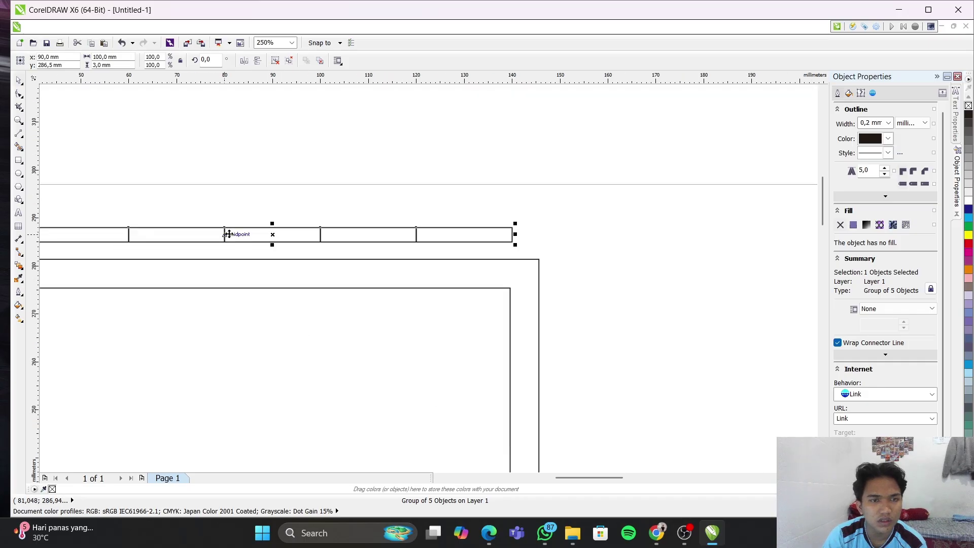
scroll(271, 242, up, 2)
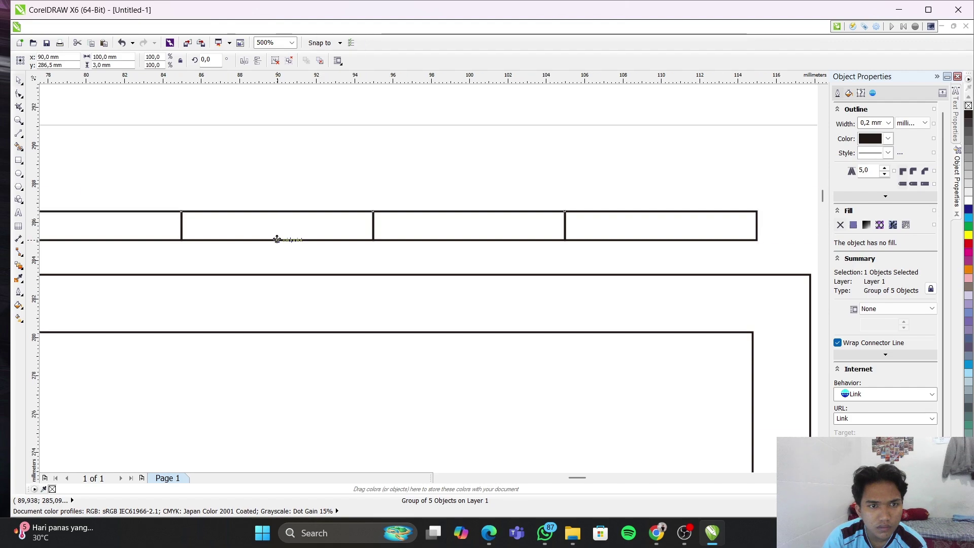
scroll(279, 242, up, 3)
drag(279, 243, 252, 441)
scroll(274, 435, up, 3)
scroll(273, 434, down, 9)
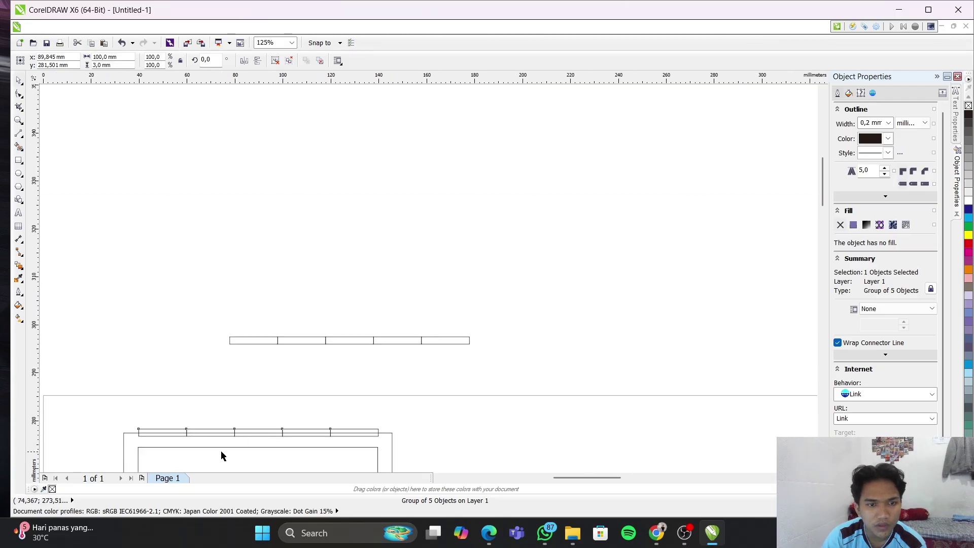
scroll(221, 453, up, 5)
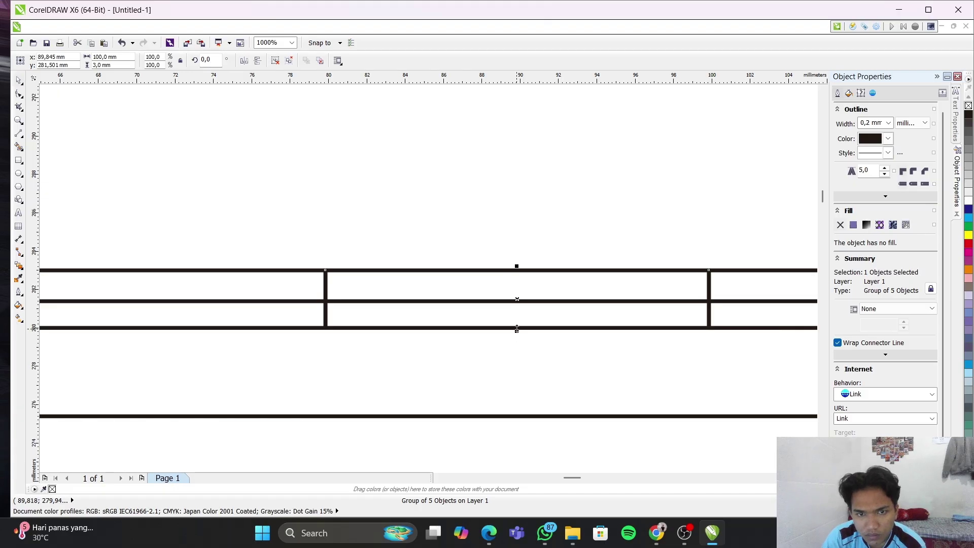
mouse_move(517, 327)
mouse_down()
mouse_move(490, 416)
mouse_move(89, 416)
mouse_move(539, 417)
mouse_move(487, 414)
mouse_move(514, 418)
mouse_up()
click(573, 315)
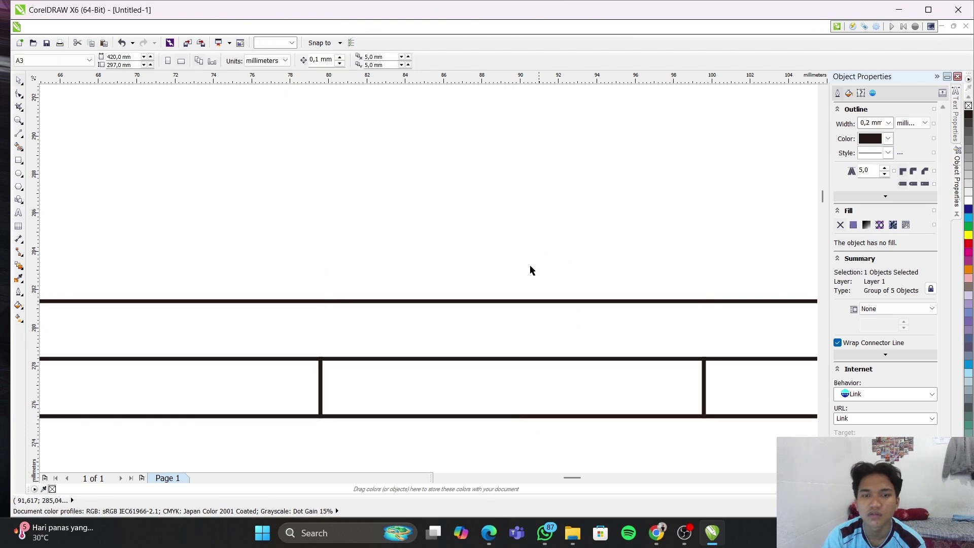
Examine how the grouped strip sits along the inner rectangle's upper edge
scroll(197, 383, down, 5)
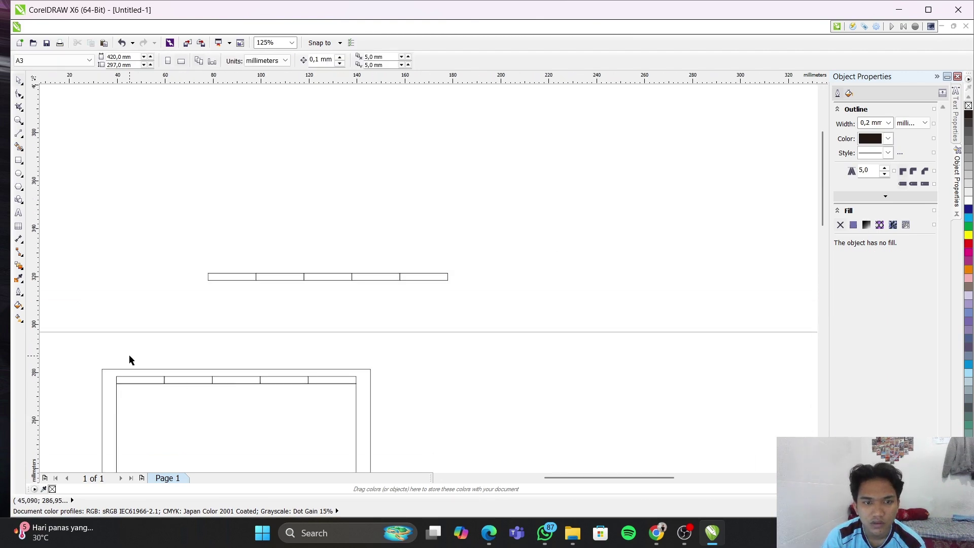
scroll(129, 359, up, 2)
scroll(268, 462, down, 2)
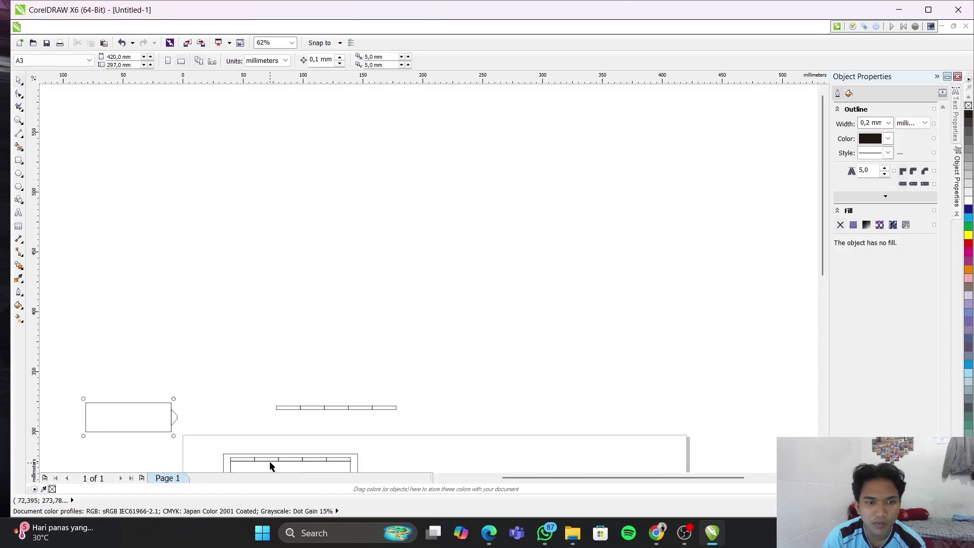
scroll(304, 468, up, 4)
scroll(287, 457, down, 3)
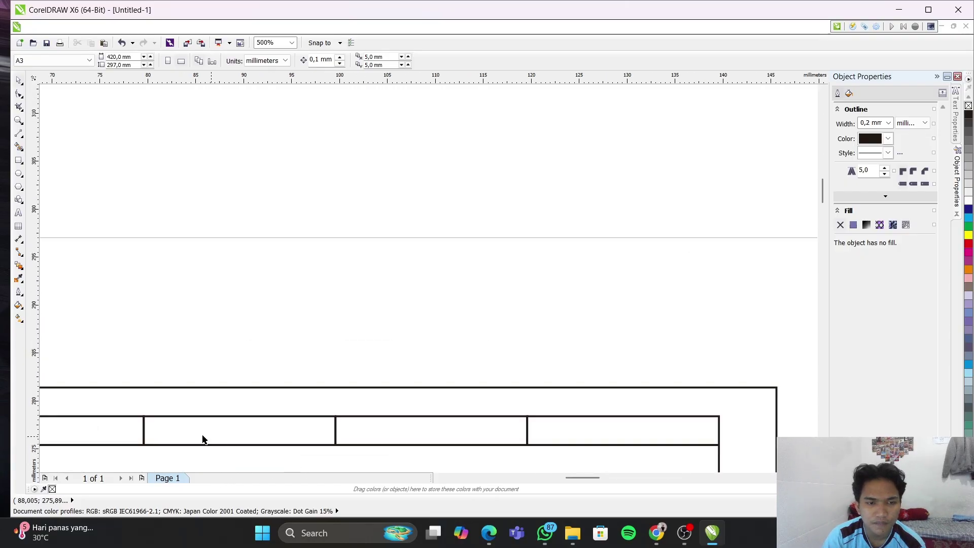
click(167, 429)
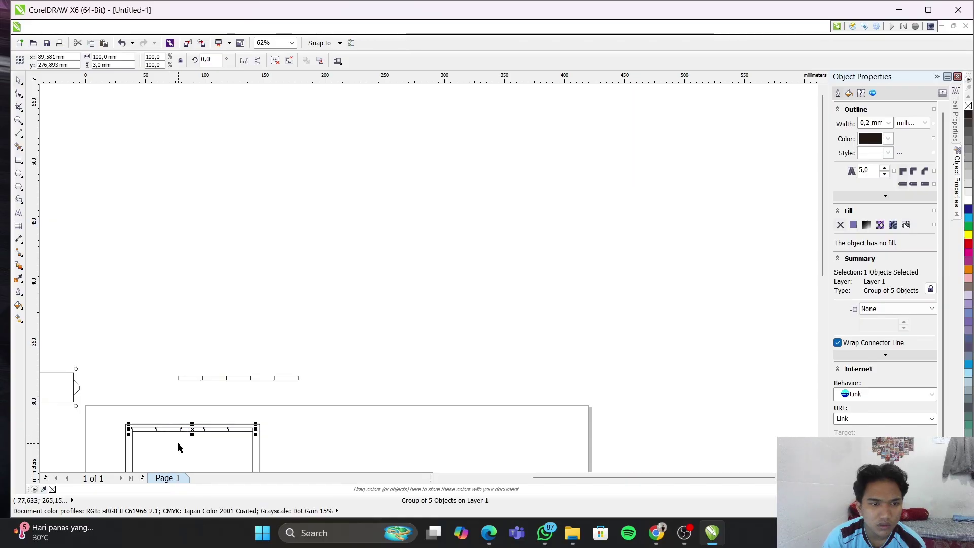
click(167, 429)
scroll(169, 430, up, 4)
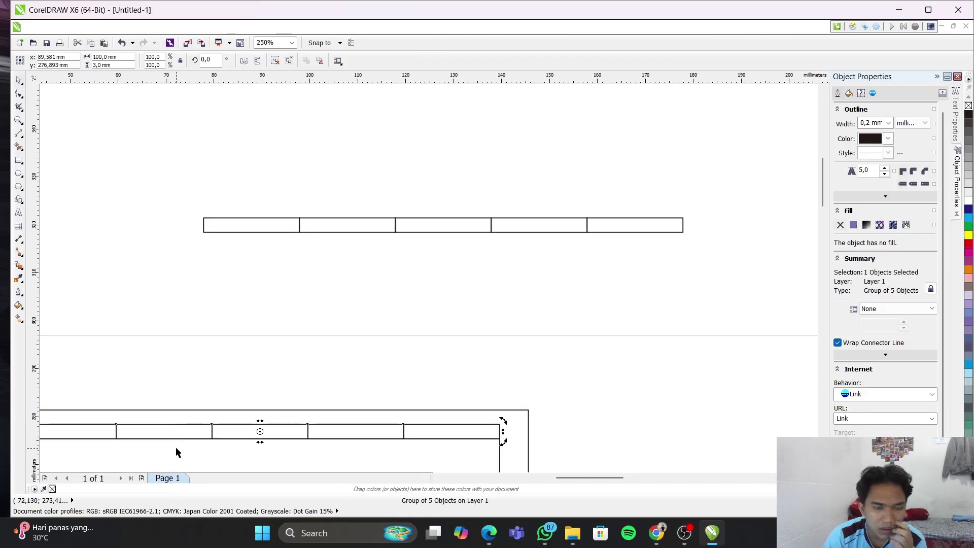
click(266, 321)
click(157, 429)
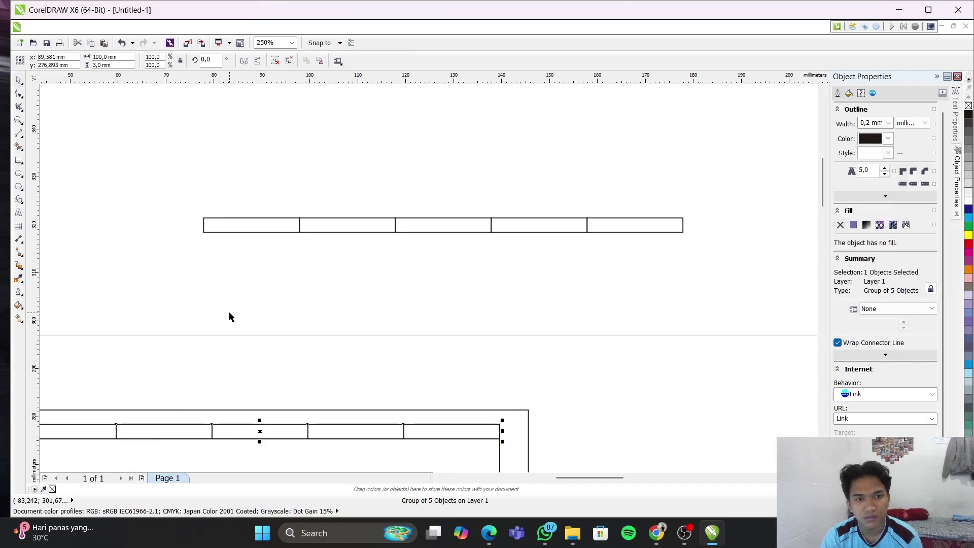
Undo the placing, copying, moving and grouping of the strip, back to the row of five separate rectangles
key(ctrl+z)
key(ctrl+z)
key(ctrl+z)
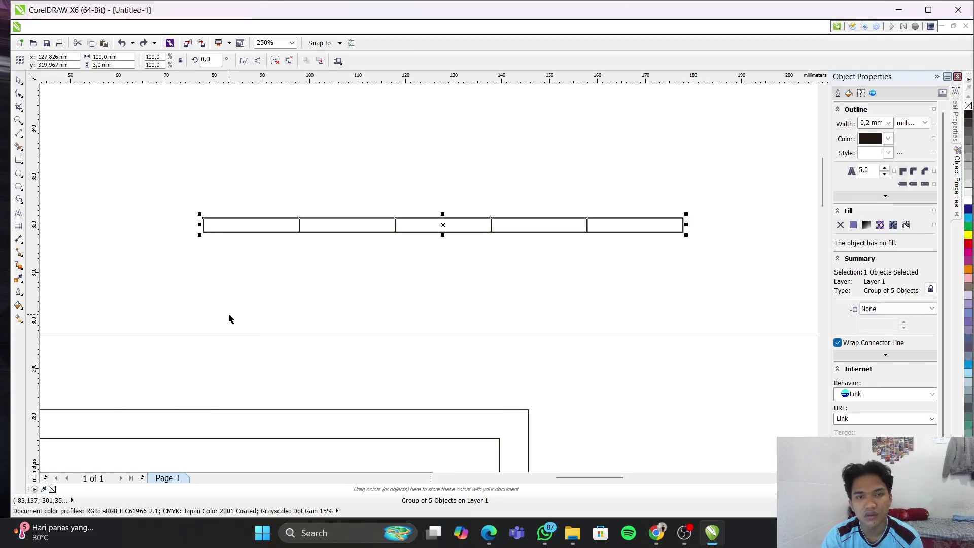
click(249, 320)
click(336, 218)
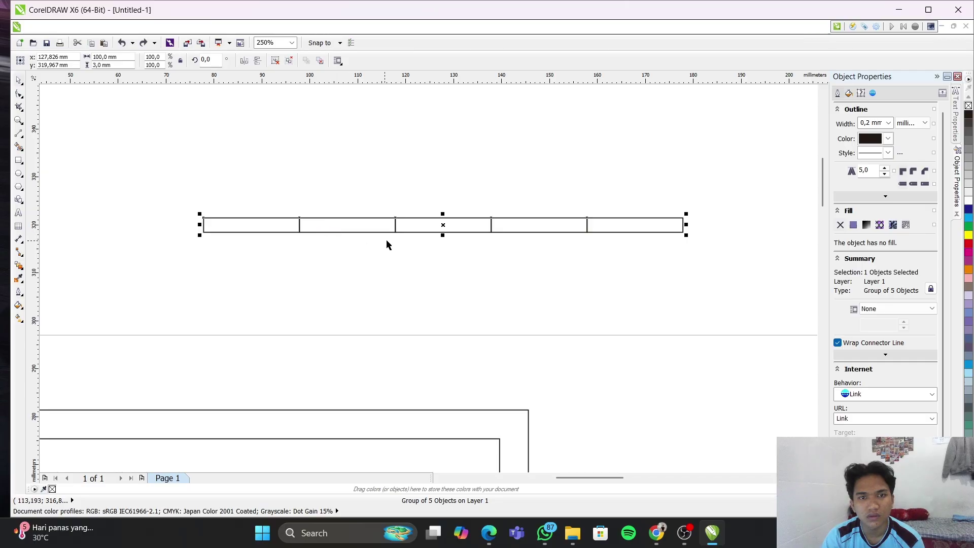
key(ctrl+z)
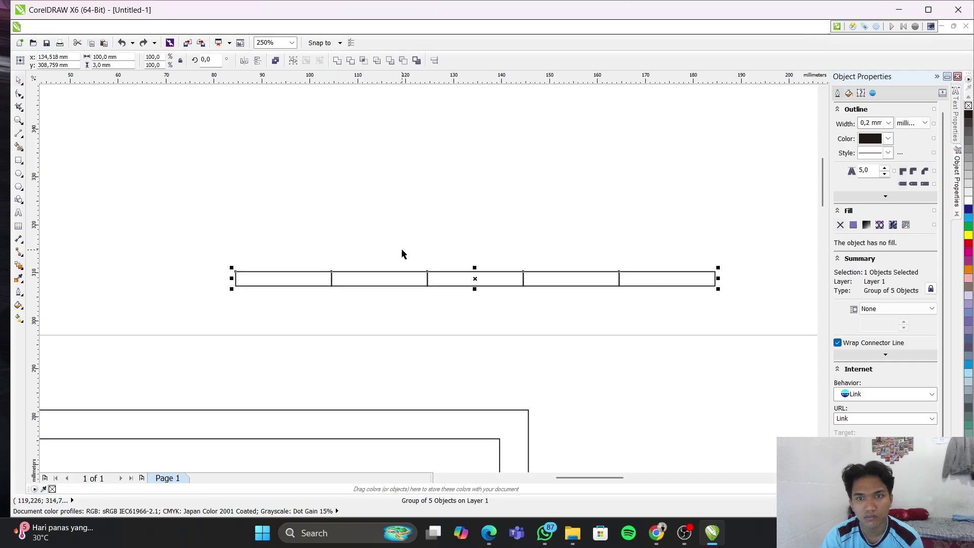
key(ctrl+z)
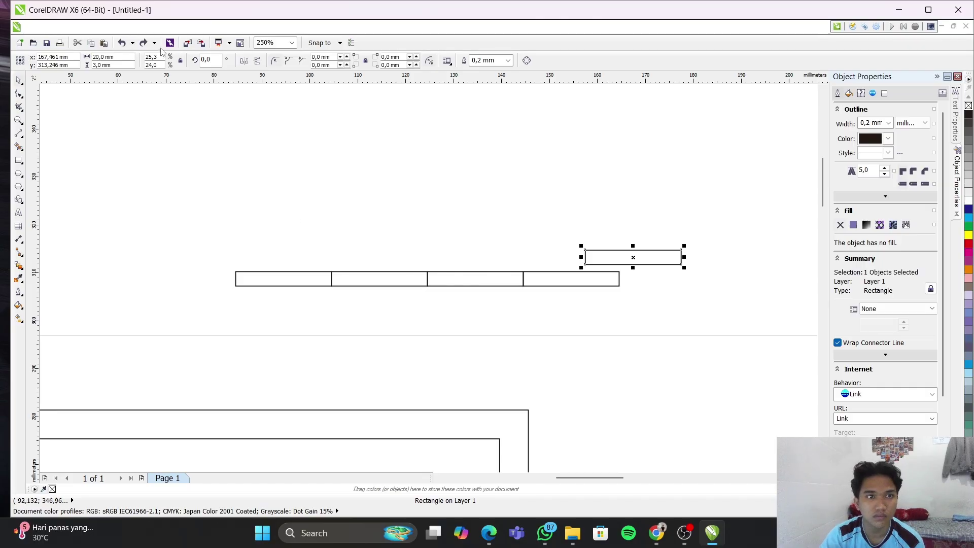
click(144, 43)
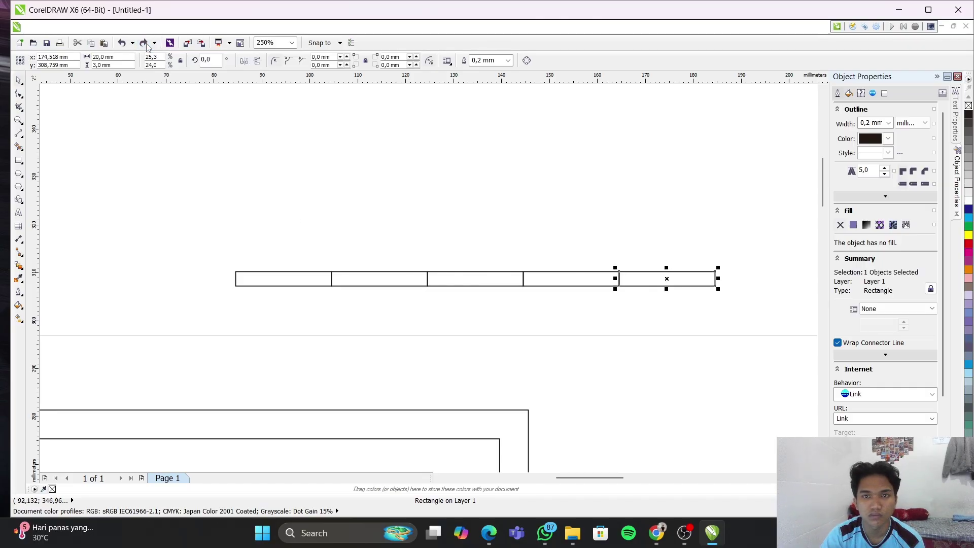
Select the five separate rectangles and place a copy of the row just above the inner rectangle's upper edge
click(458, 304)
drag(223, 257, 741, 327)
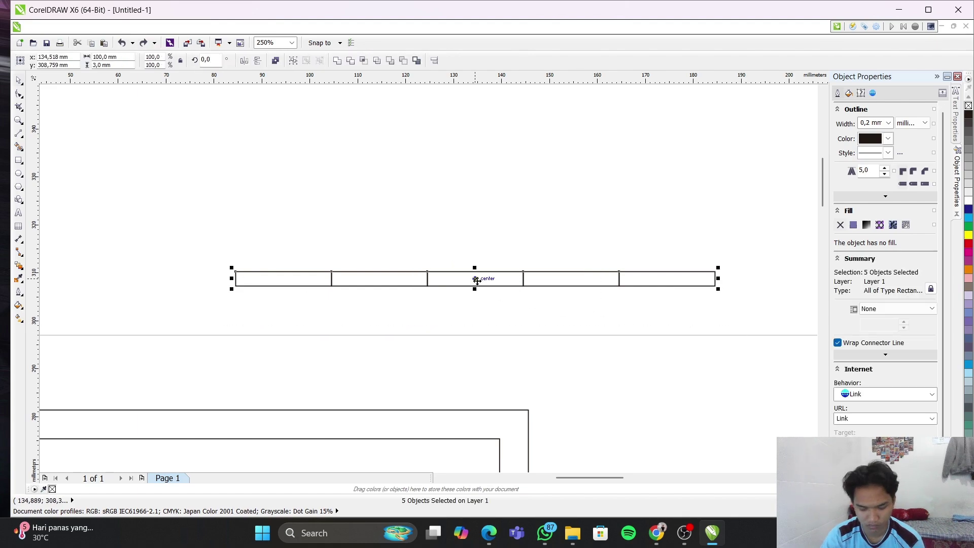
drag(476, 279, 261, 429)
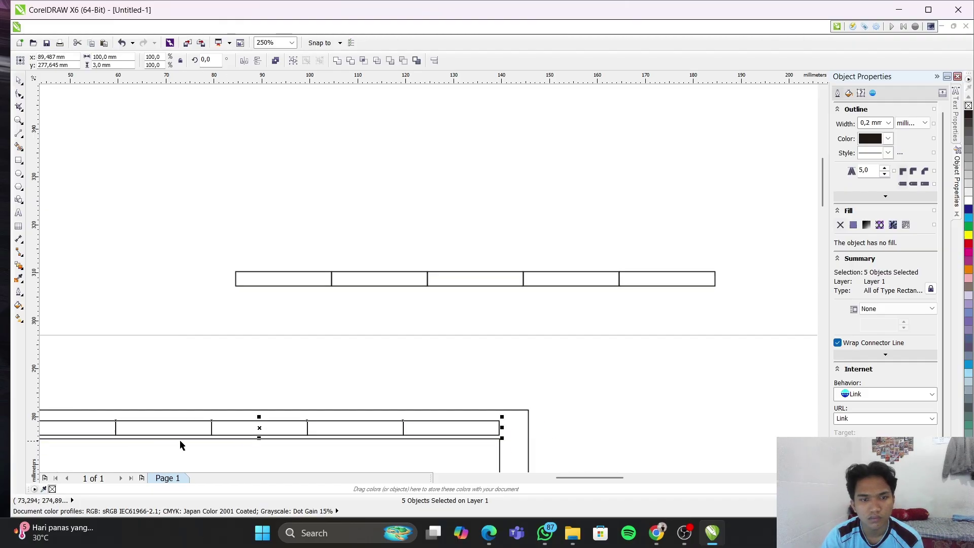
Try to box-select the rectangles placed between the outlines and undo the outer rectangle's accidental move
scroll(224, 446, up, 3)
scroll(229, 455, down, 2)
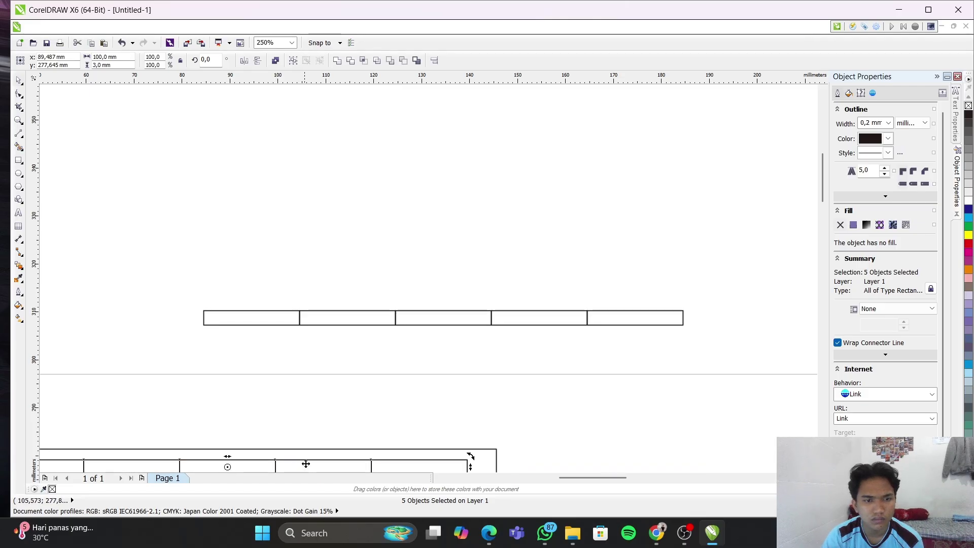
scroll(225, 411, up, 1)
scroll(224, 415, down, 2)
click(247, 443)
click(400, 458)
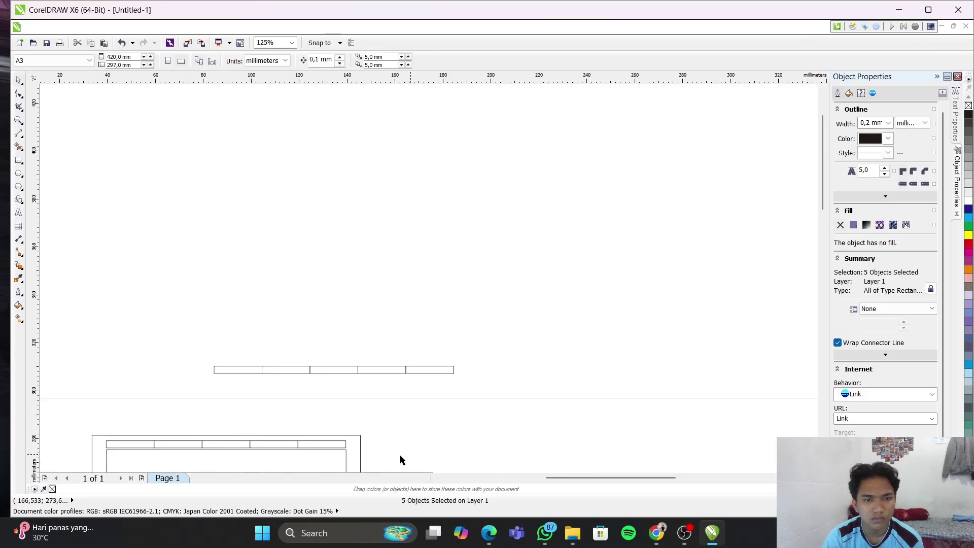
click(283, 446)
click(227, 447)
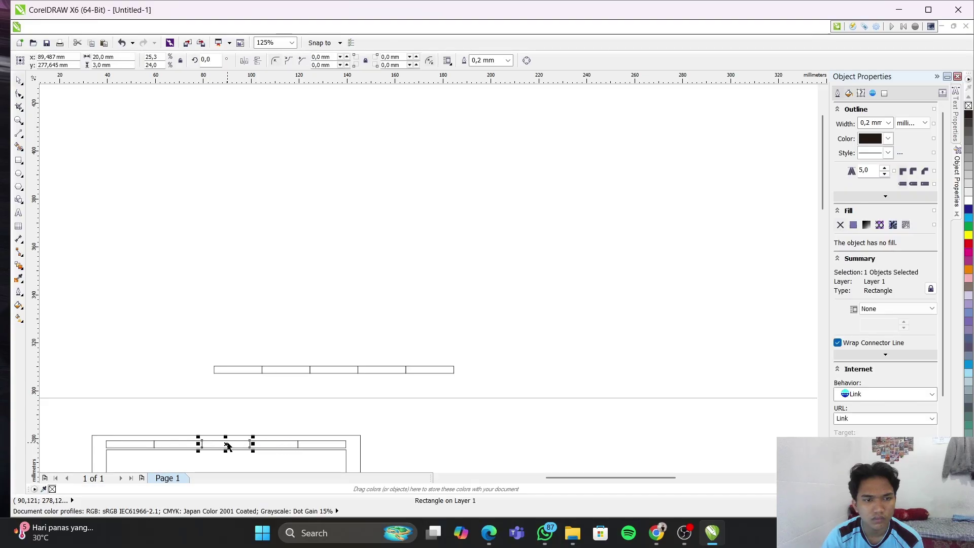
click(111, 445)
drag(111, 445, 140, 451)
key(ctrl+z)
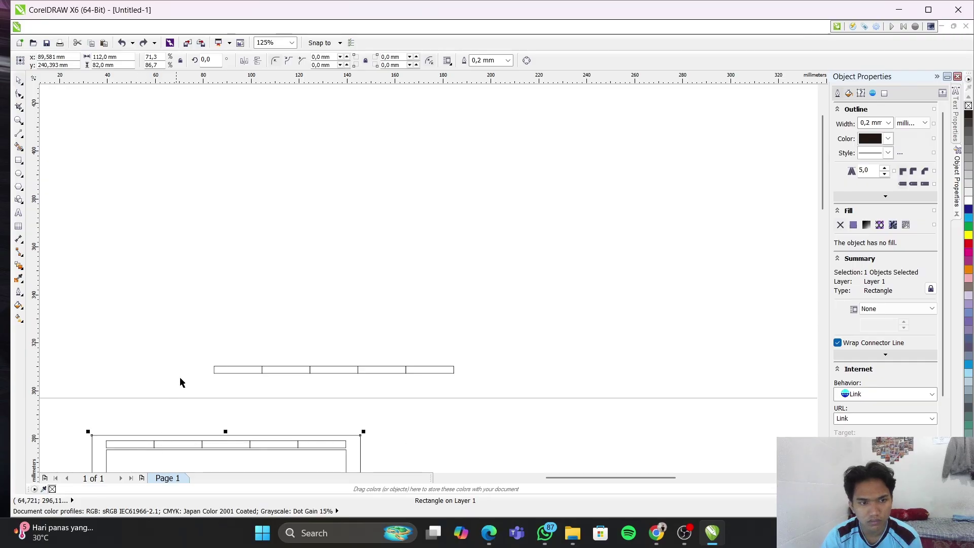
Retry selecting the placed row, then undo the outer rectangle's shift and the row's placement between the outlines
click(181, 381)
scroll(159, 456, down, 2)
scroll(158, 455, up, 2)
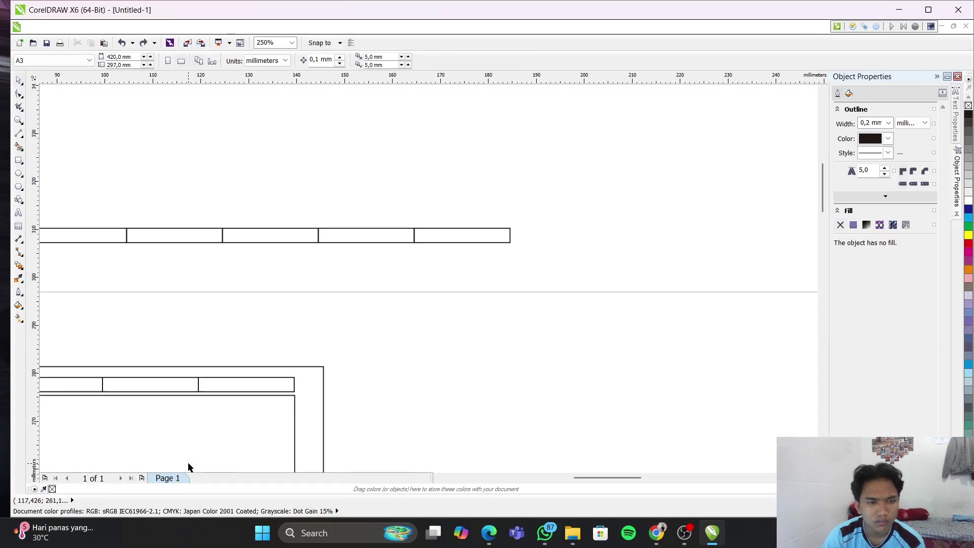
scroll(120, 440, down, 2)
drag(660, 477, 542, 477)
scroll(573, 429, up, 2)
scroll(458, 434, up, 2)
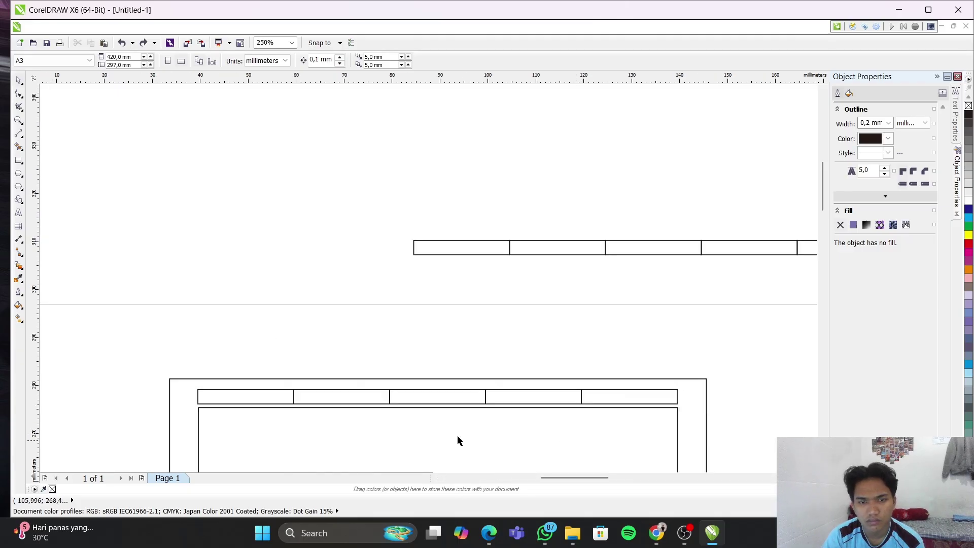
scroll(346, 409, up, 2)
scroll(353, 413, down, 2)
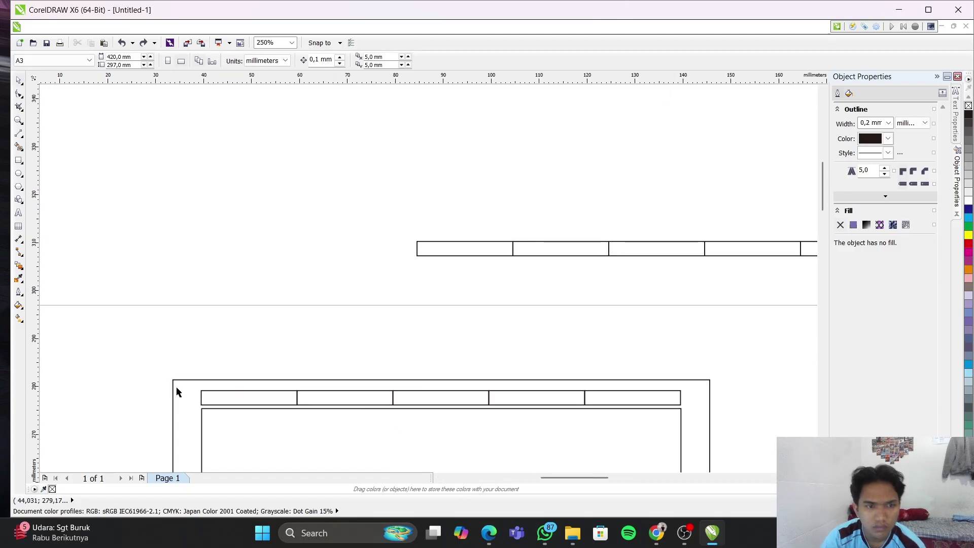
drag(187, 391, 243, 410)
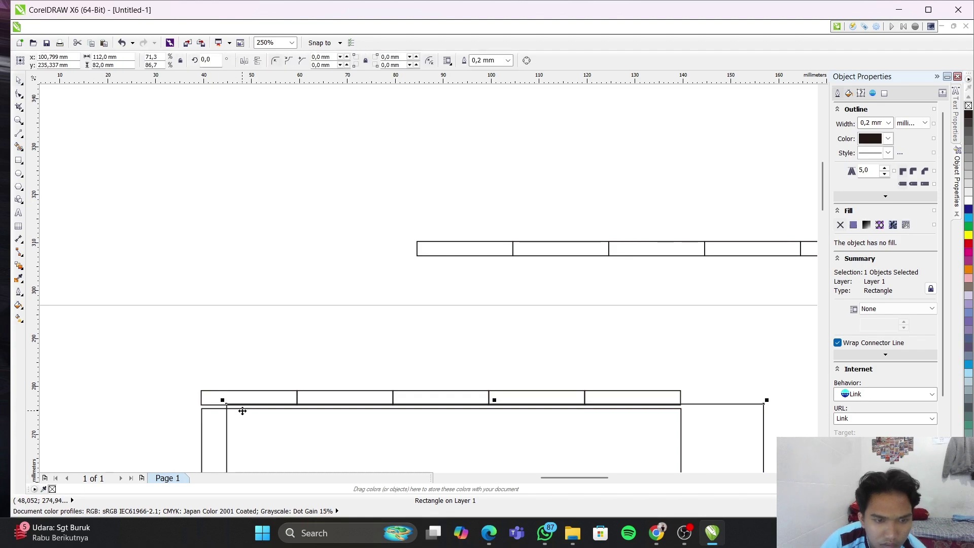
key(ctrl+z)
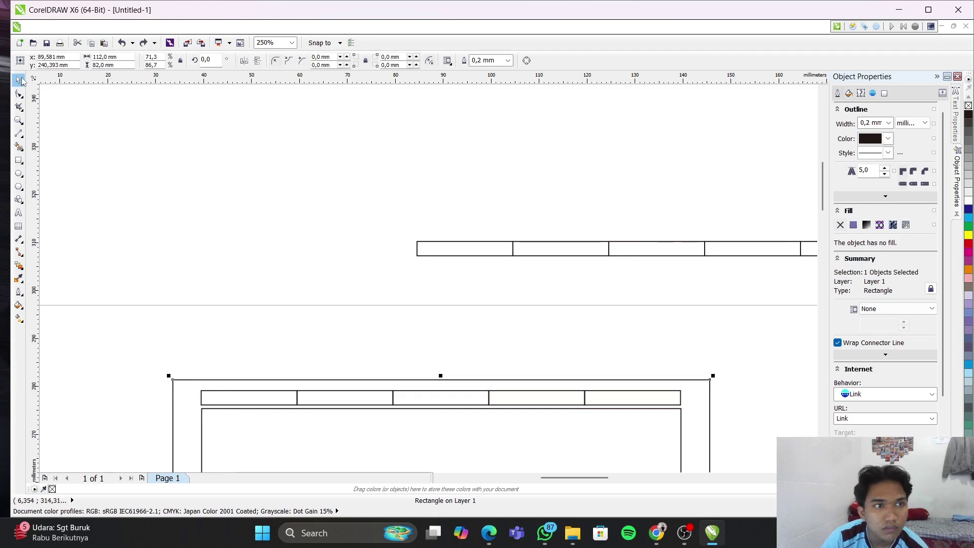
drag(195, 388, 234, 407)
key(Escape)
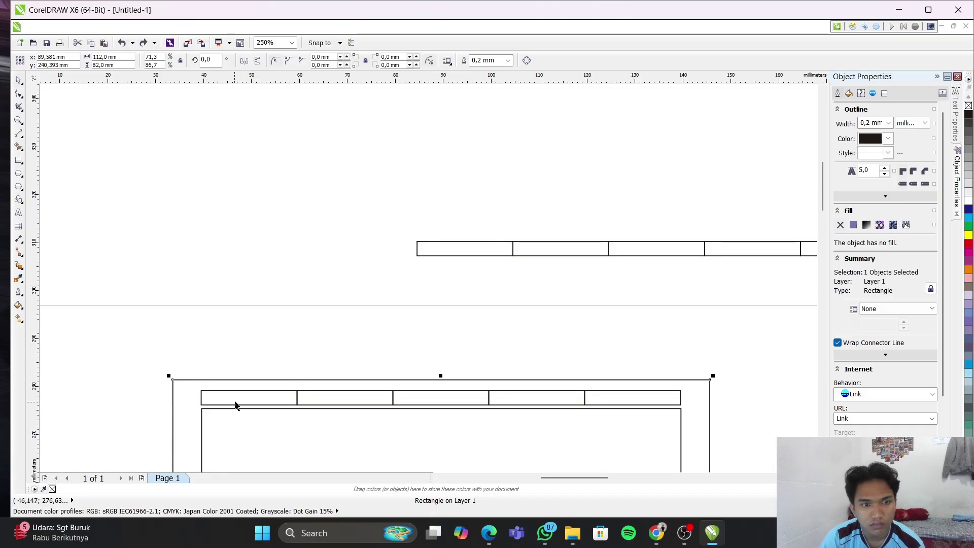
click(235, 404)
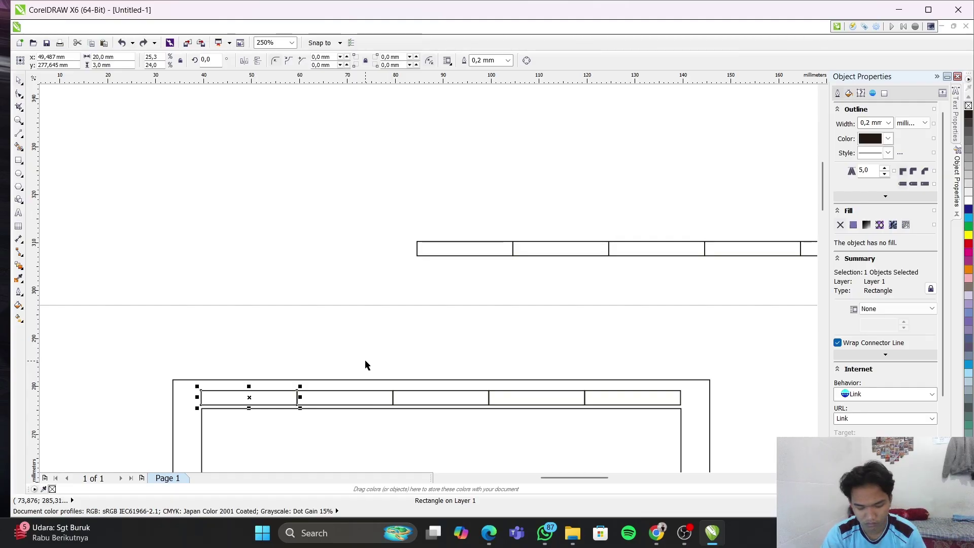
key(ctrl+z)
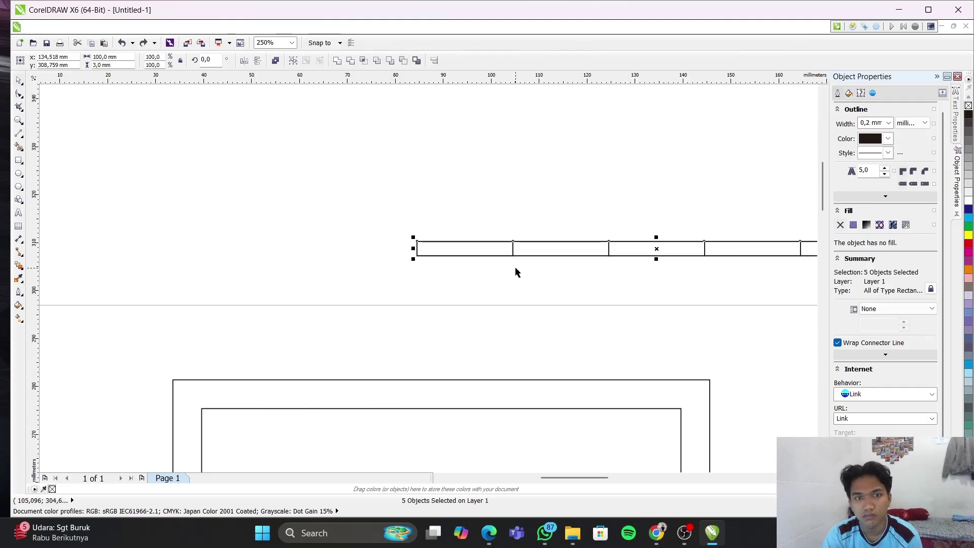
Paste a copy of the five-rectangle row and snap its lower midpoint onto the midpoint of the inner rectangle's upper edge
key(ctrl+v)
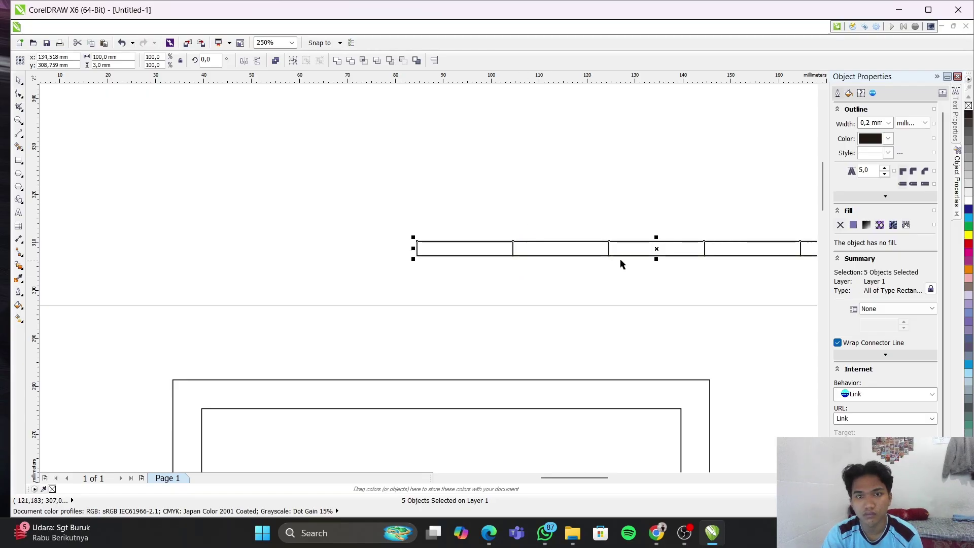
drag(654, 255, 442, 398)
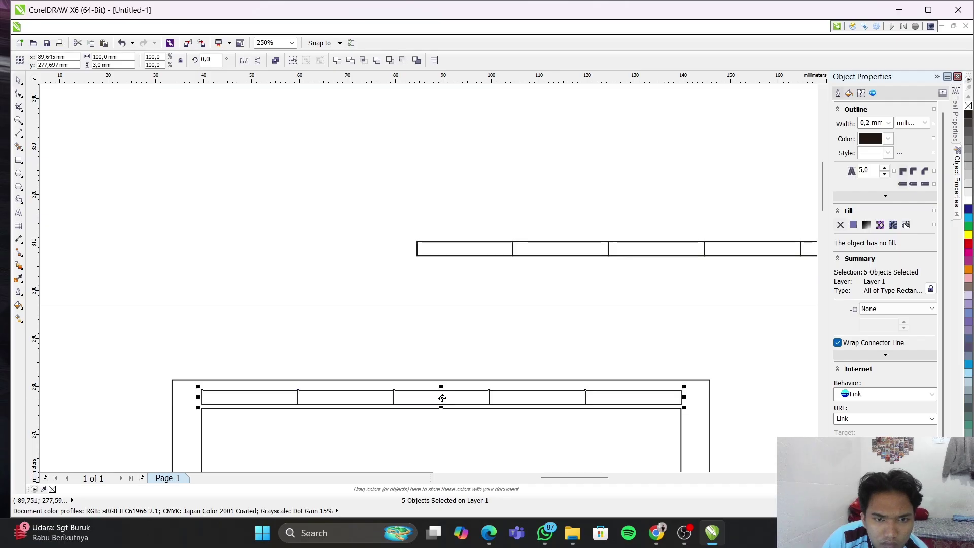
scroll(439, 421, up, 2)
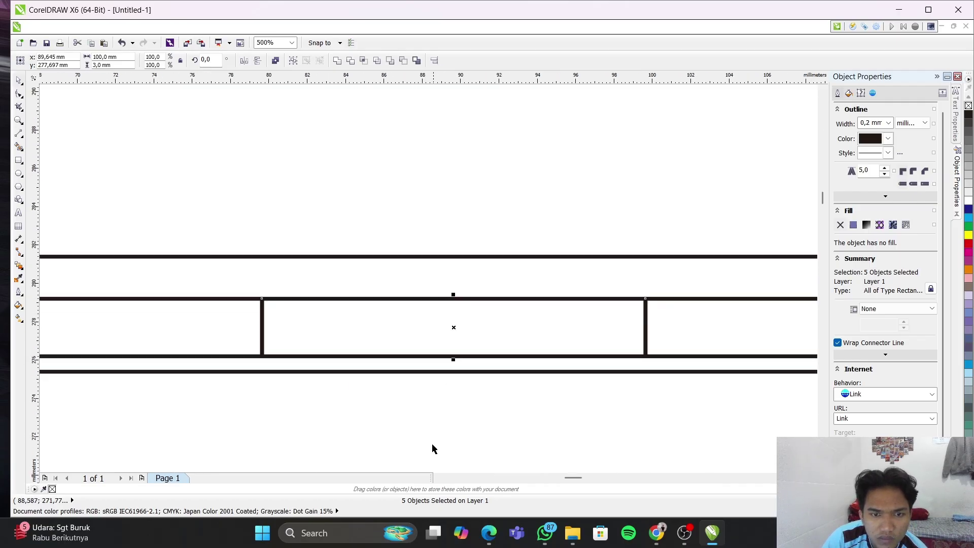
drag(454, 356, 452, 372)
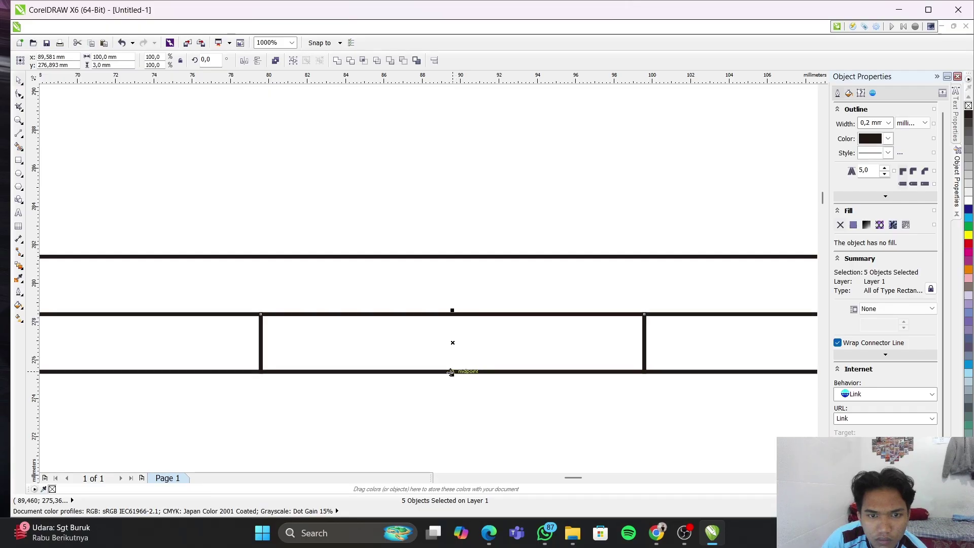
scroll(443, 413, down, 3)
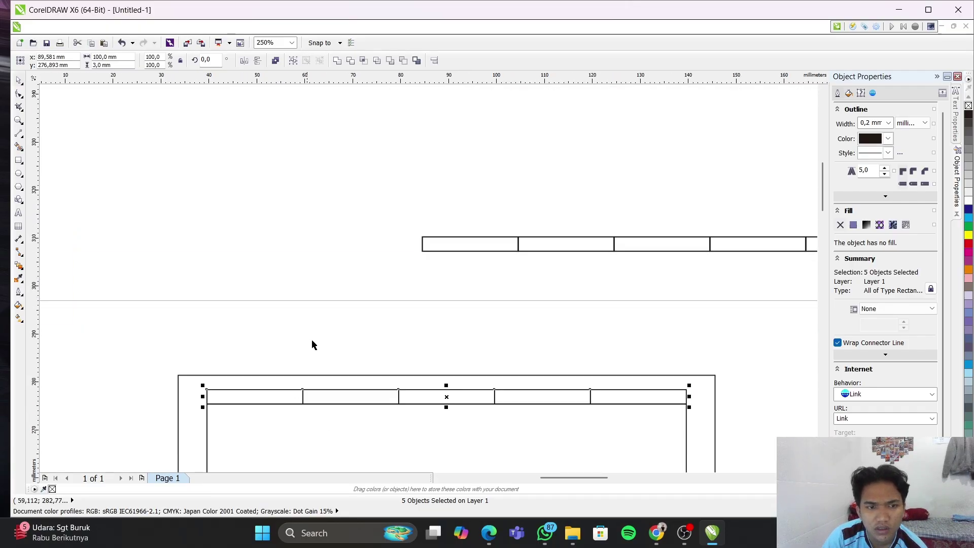
click(348, 311)
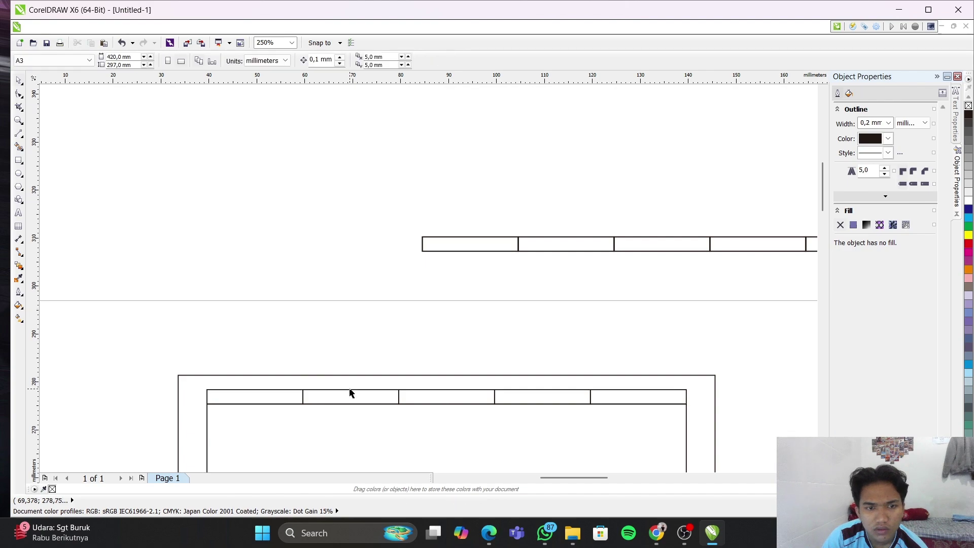
Delete the second and fourth rectangles of the row on the inner rectangle's upper edge
click(350, 393)
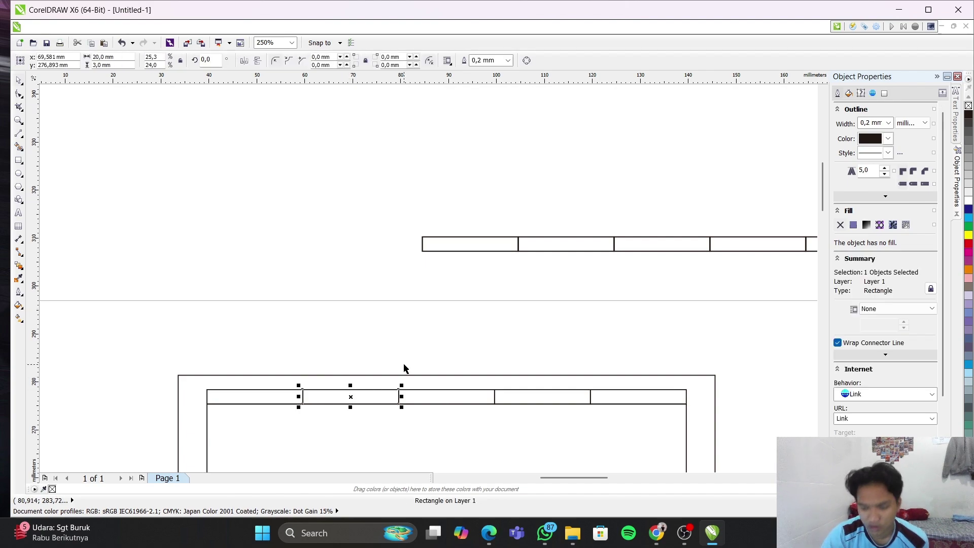
key(Delete)
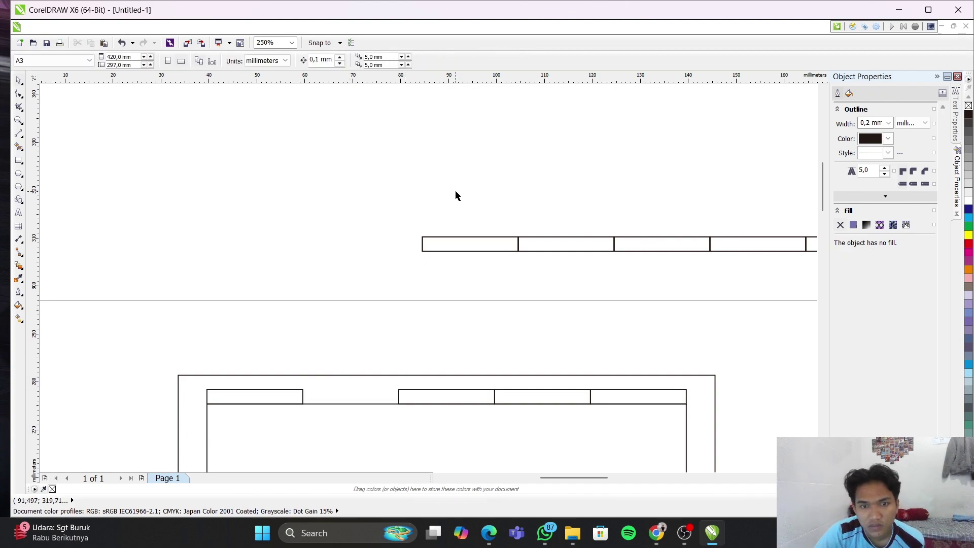
click(552, 400)
key(Delete)
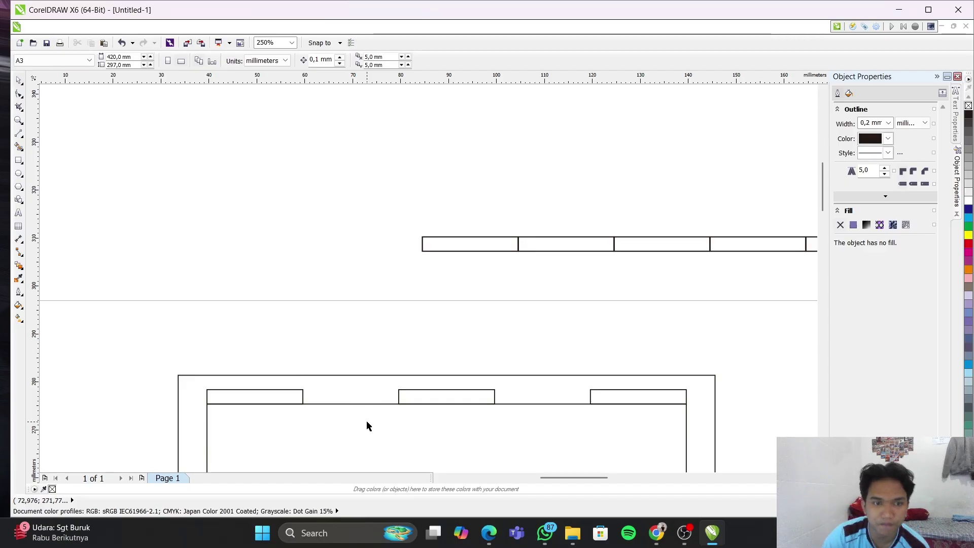
Select the three remaining rectangles on the inner rectangle's upper edge and place a copy between the two outlines' lower edges
click(284, 400)
click(427, 401)
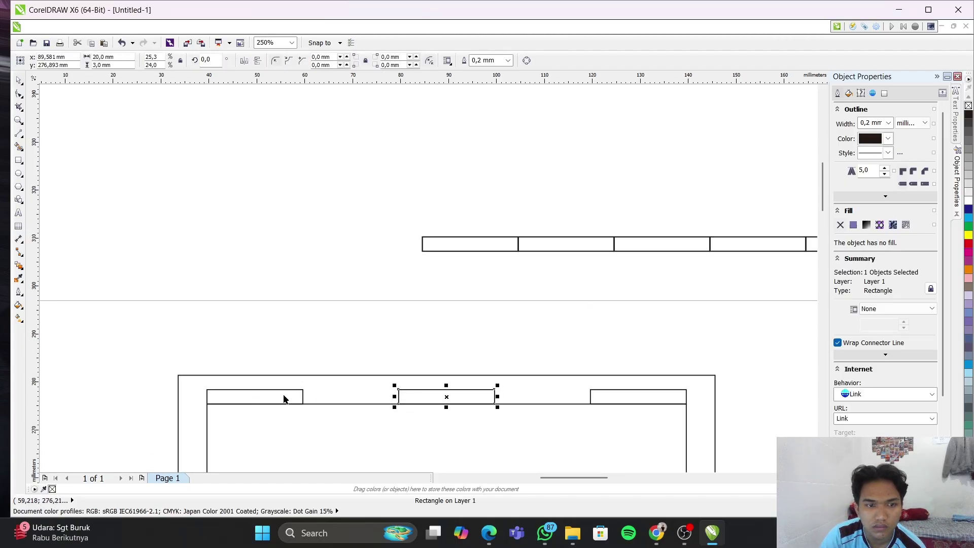
key(Tab)
click(235, 405)
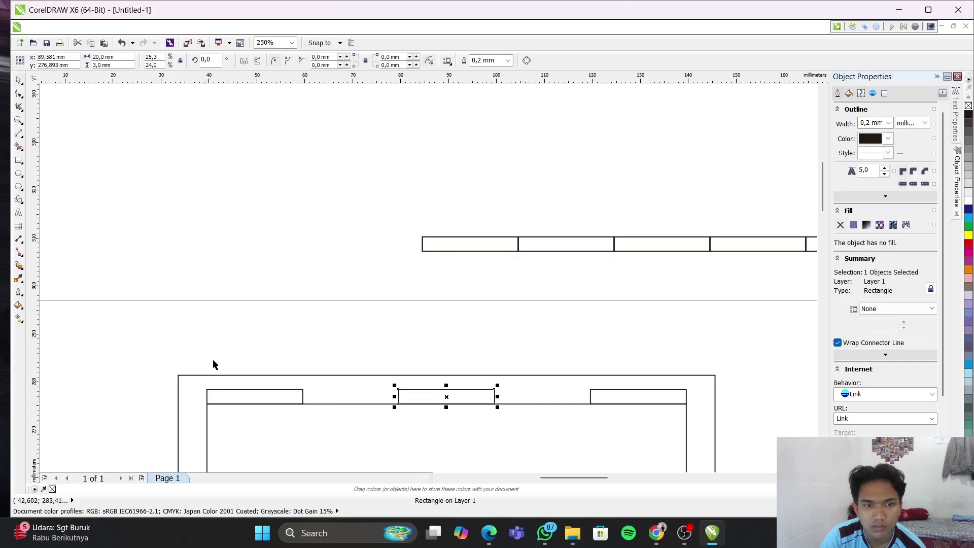
click(1, 305)
key(alt+Tab)
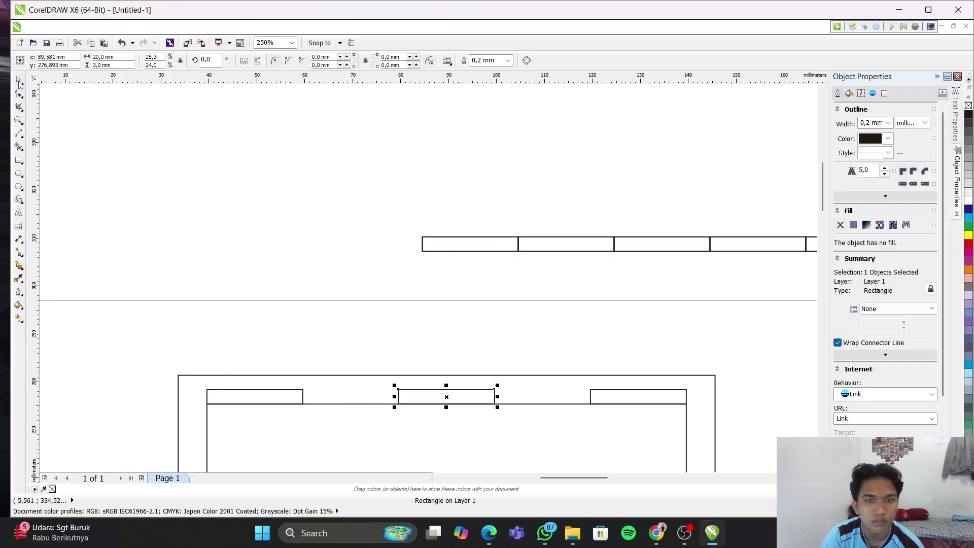
mouse_move(149, 343)
mouse_down()
mouse_move(481, 494)
mouse_move(741, 391)
mouse_up()
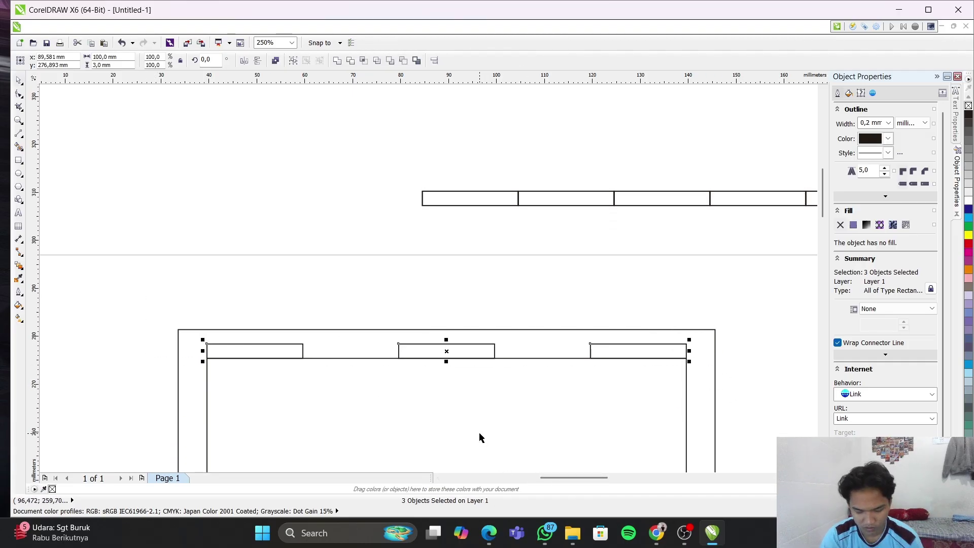
drag(447, 352, 452, 447)
scroll(452, 447, down, 2)
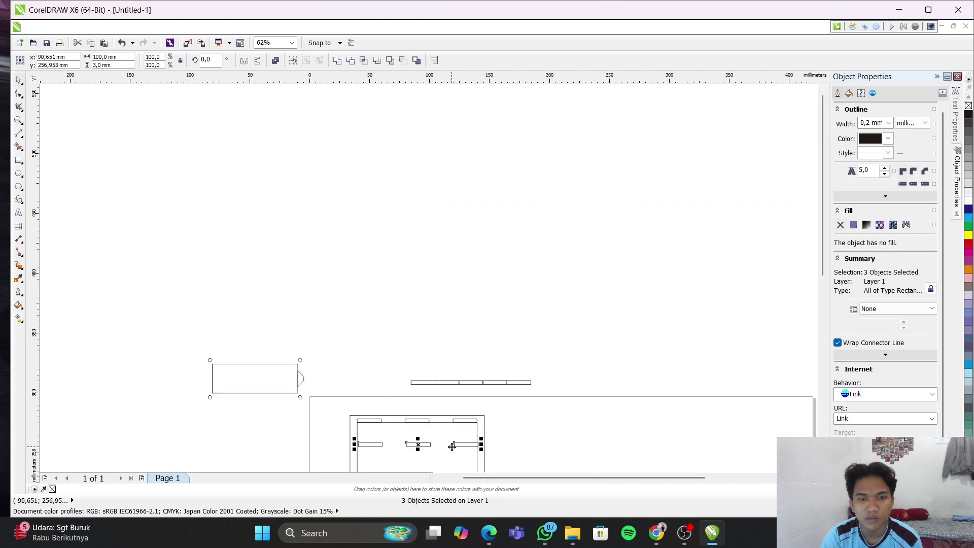
scroll(431, 459, up, 2)
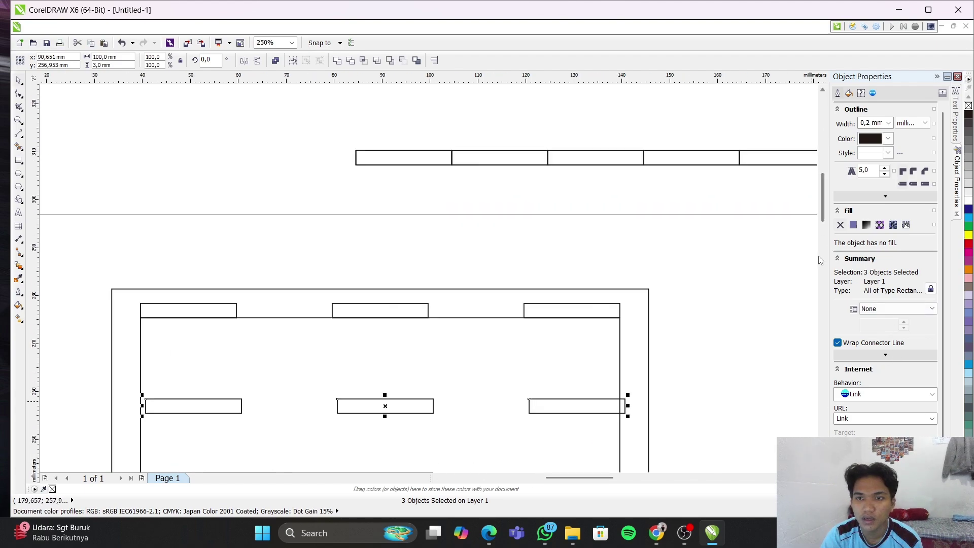
scroll(822, 198, down, 5)
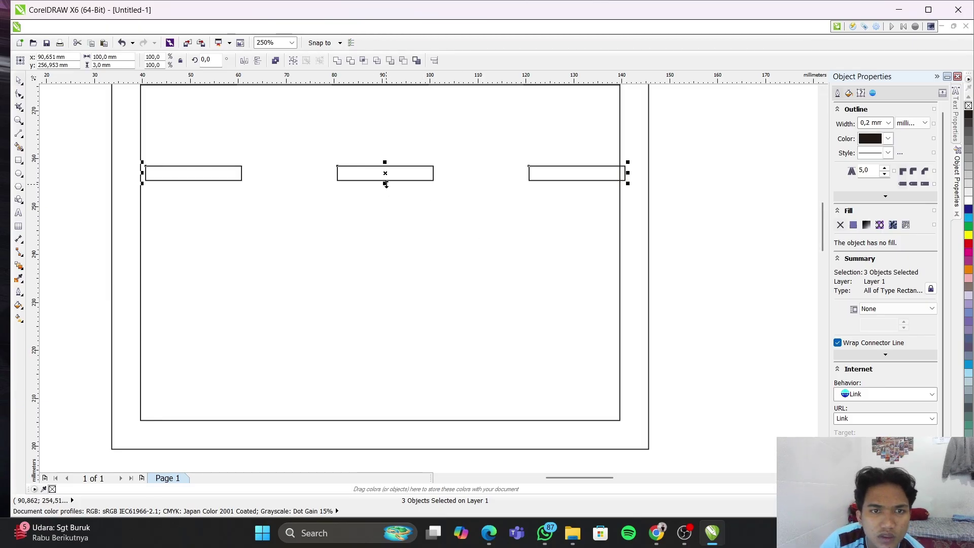
drag(385, 173, 376, 428)
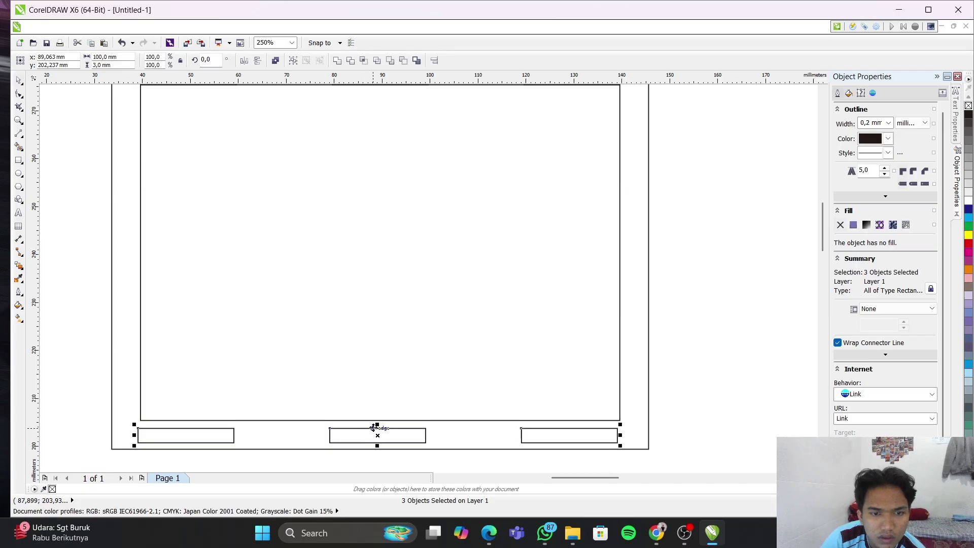
Snap the copied three rectangles' upper midpoint to the midpoint of the inner rectangle's lower edge
scroll(376, 428, up, 2)
scroll(315, 441, up, 2)
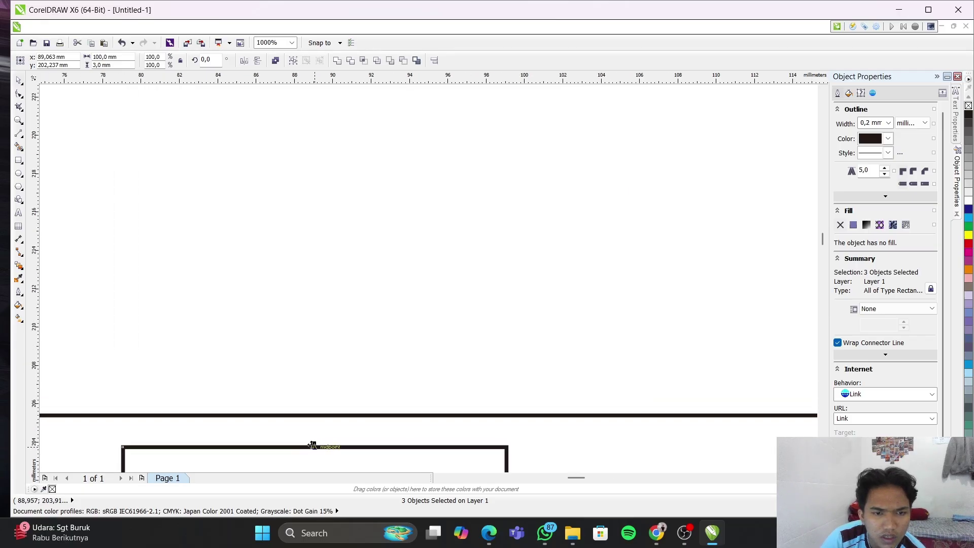
drag(314, 448, 325, 416)
scroll(307, 418, down, 6)
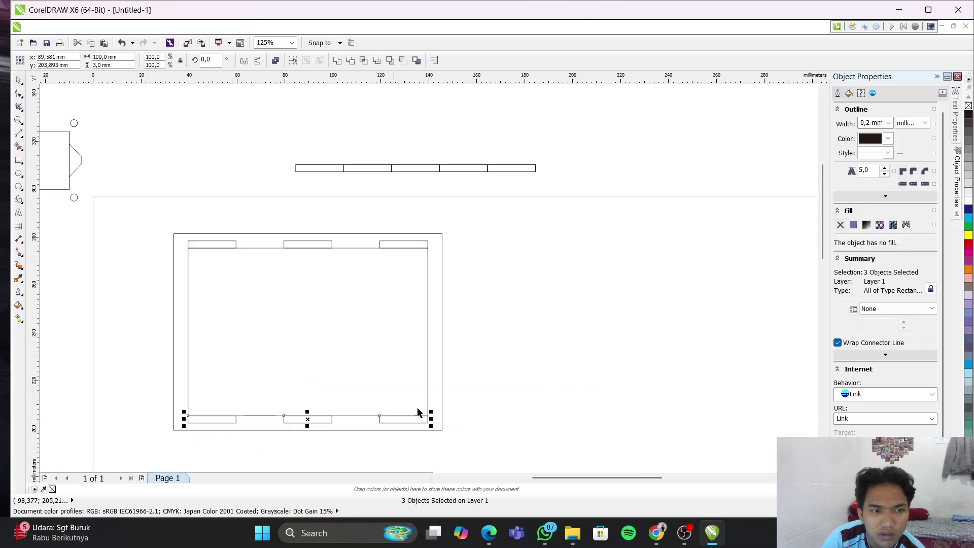
click(544, 348)
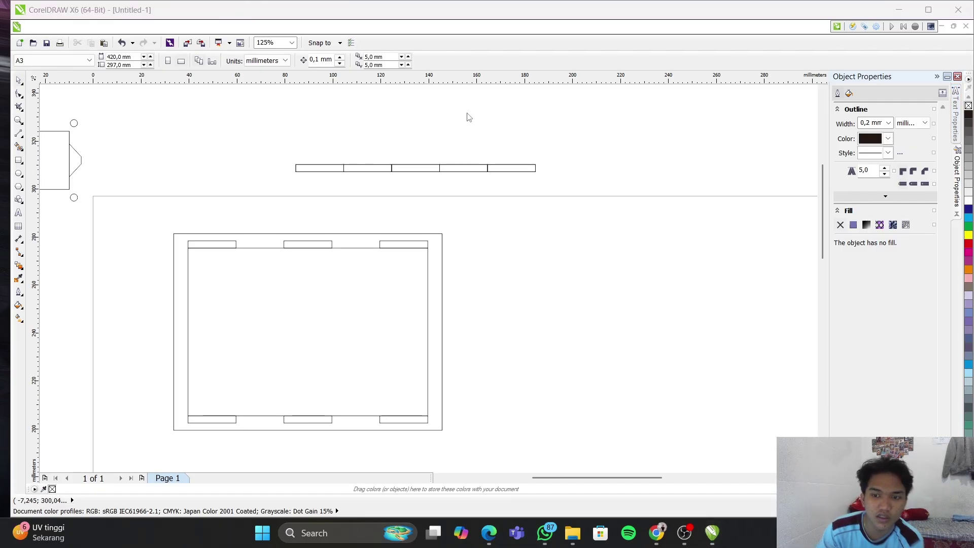
Select the whole five-rectangle row above the outlines and try rotating it about its centre to about 303 degrees
click(409, 170)
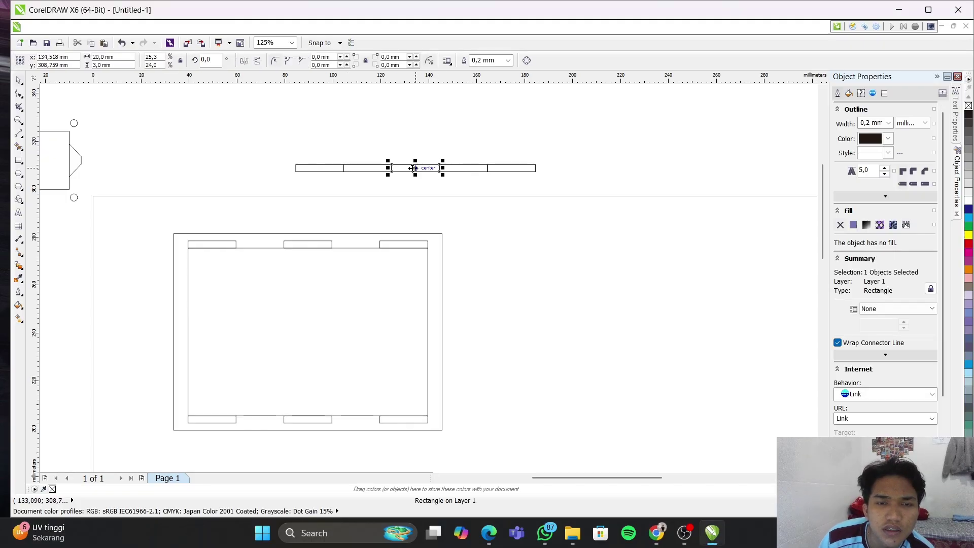
drag(274, 136, 556, 189)
click(415, 168)
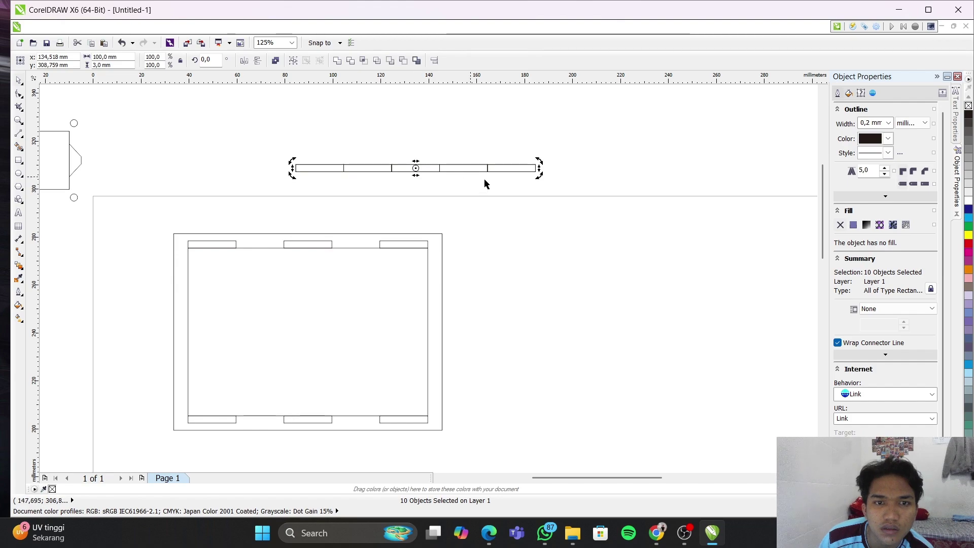
drag(538, 175, 506, 306)
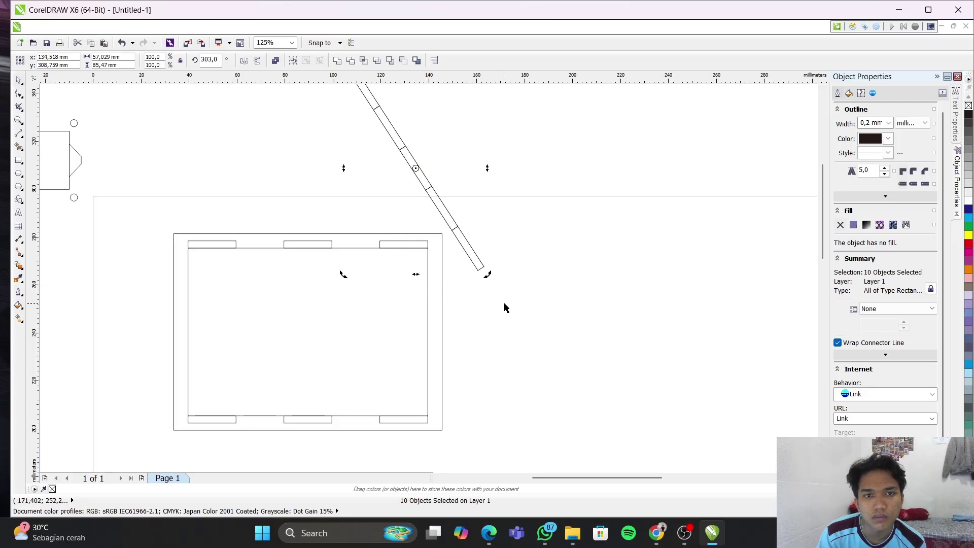
Try moving the rotated five-rectangle row to the empty area beside the nested outlines, and undo the move
click(551, 181)
click(415, 175)
click(349, 167)
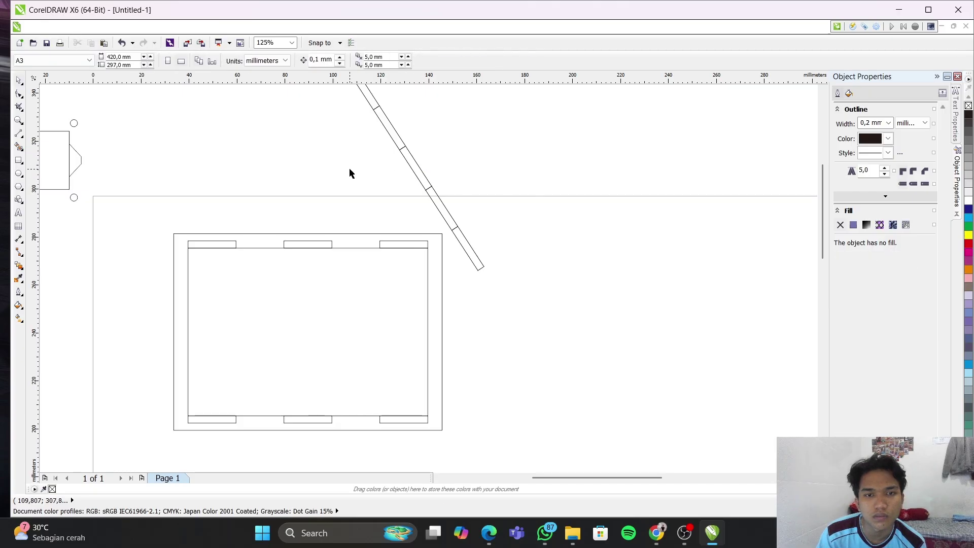
scroll(350, 167, up, 1)
scroll(367, 160, down, 3)
drag(348, 106, 455, 221)
drag(399, 166, 484, 235)
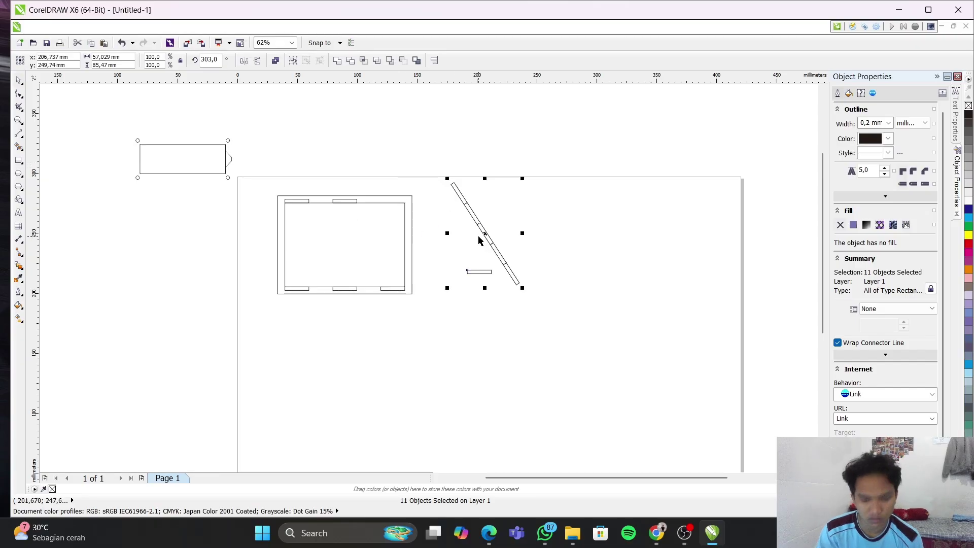
key(ctrl+z)
Undo the five-rectangle row's rotation so that it lies horizontally again
click(489, 229)
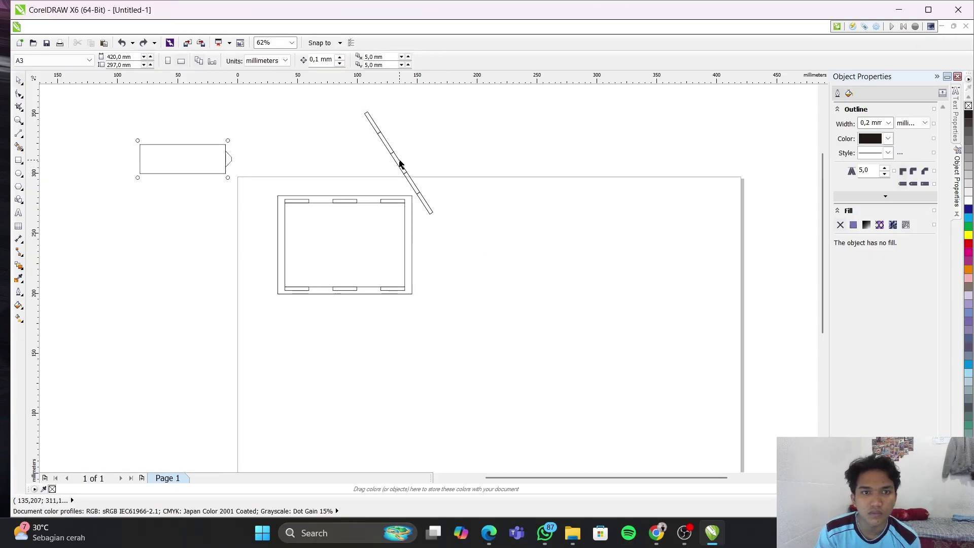
click(400, 165)
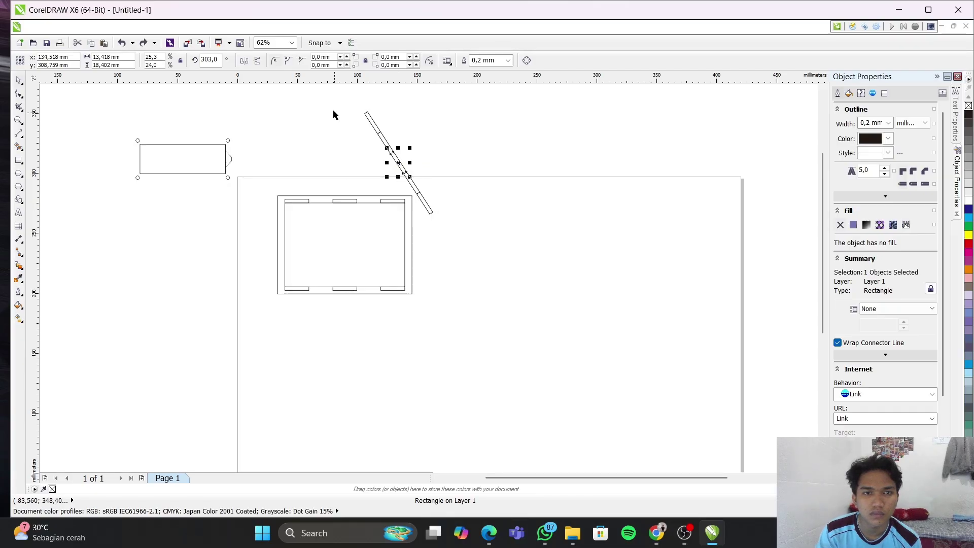
drag(340, 109, 424, 178)
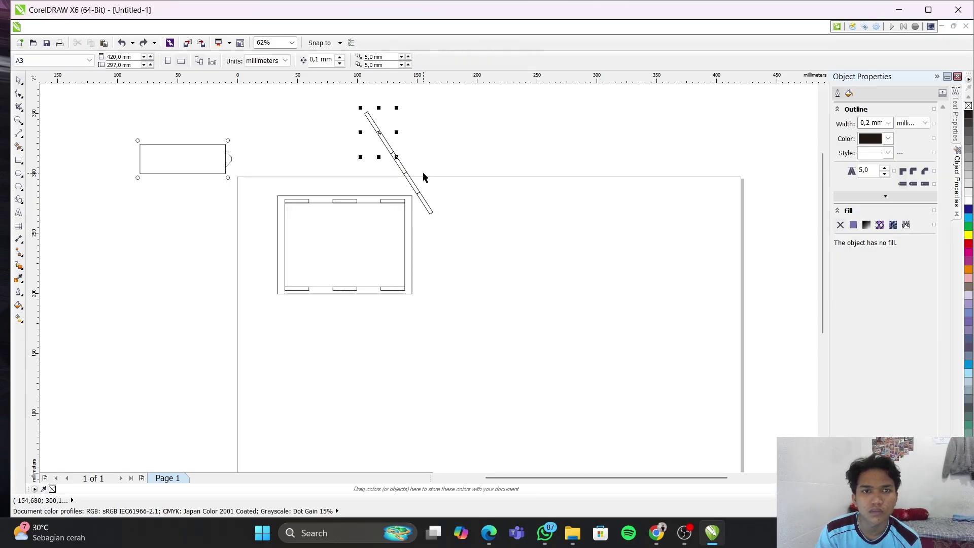
click(446, 202)
key(ctrl+z)
key(ctrl+z)
key(ctrl+z)
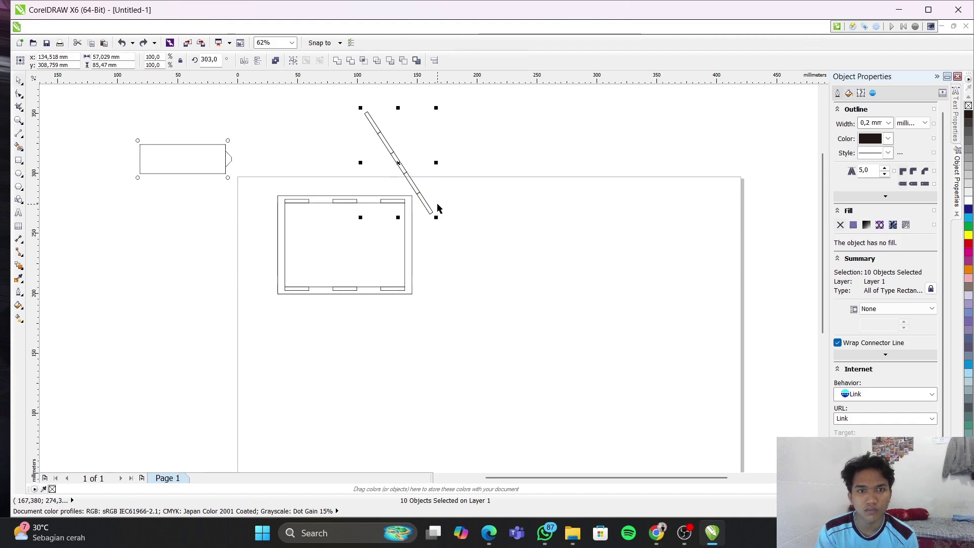
Move the horizontal five-rectangle row to the right of the nested outlines, centred at about X 230 mm and Y 249 mm
drag(305, 143, 474, 178)
drag(402, 161, 513, 235)
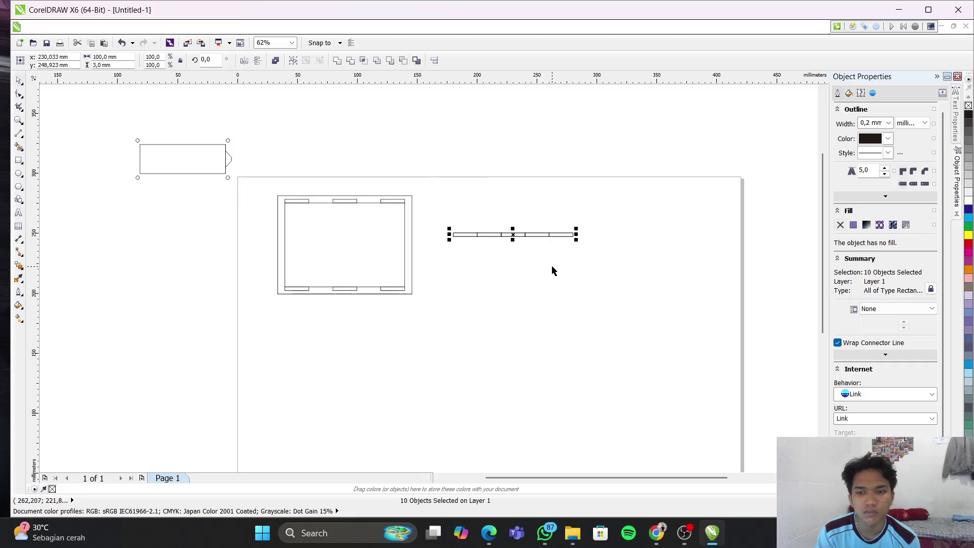
scroll(548, 269, down, 2)
scroll(544, 261, up, 4)
scroll(540, 259, down, 1)
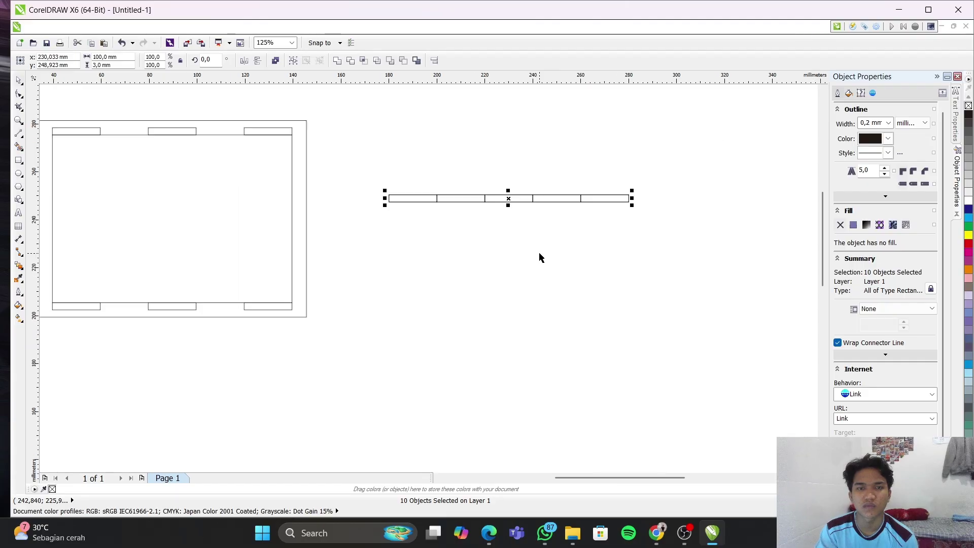
Try rotating the row about its centre to about 278 degrees, and copy it
click(507, 198)
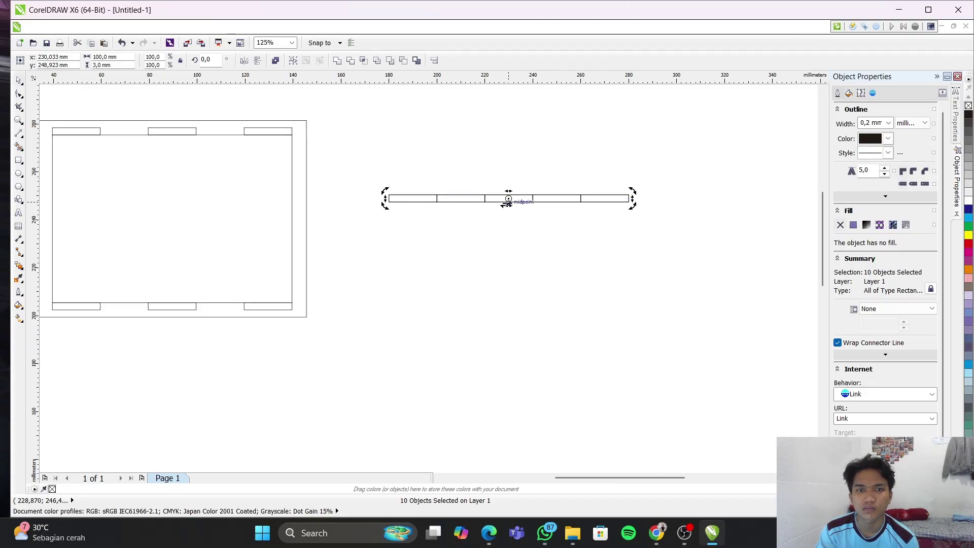
drag(632, 208, 531, 292)
mouse_move(470, 320)
mouse_down()
mouse_move(458, 322)
mouse_move(476, 321)
mouse_move(467, 322)
mouse_up()
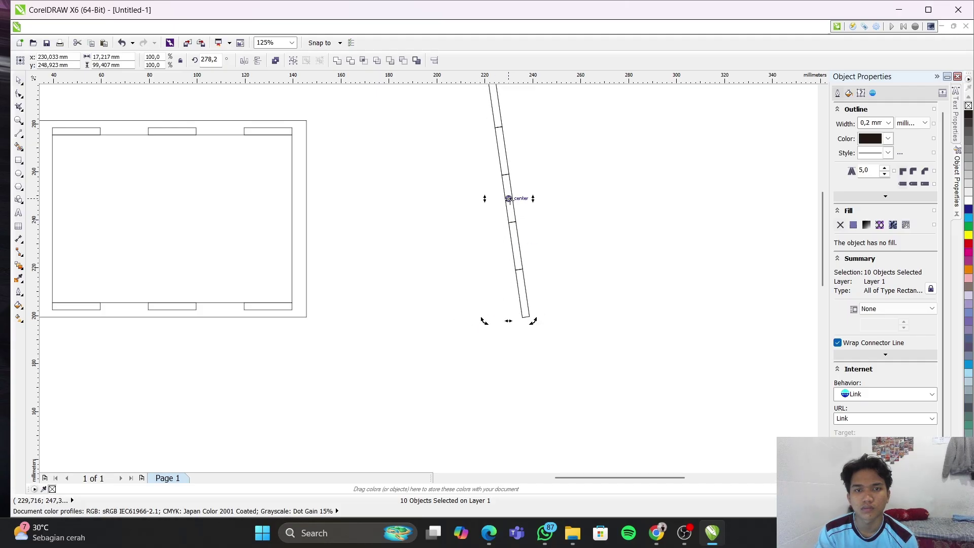
right_click(509, 199)
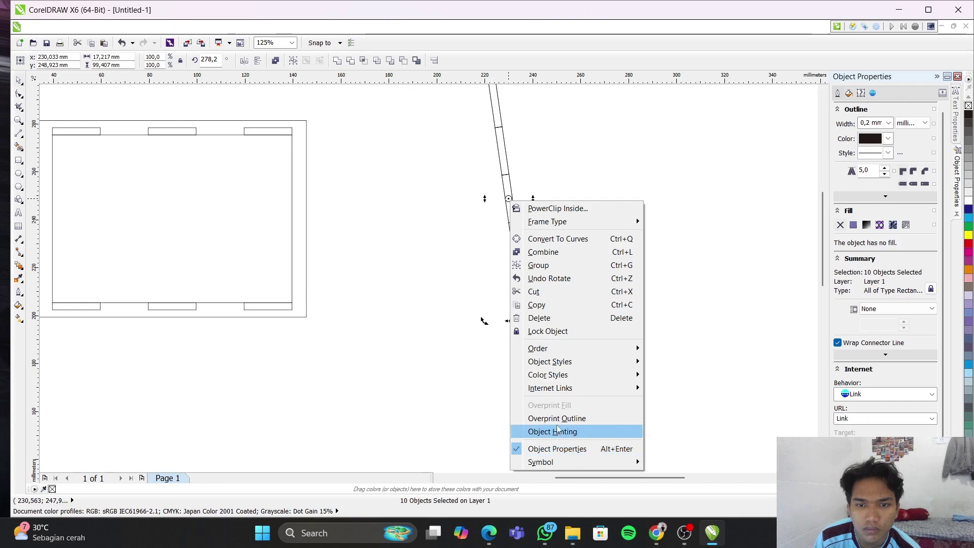
mouse_move(562, 381)
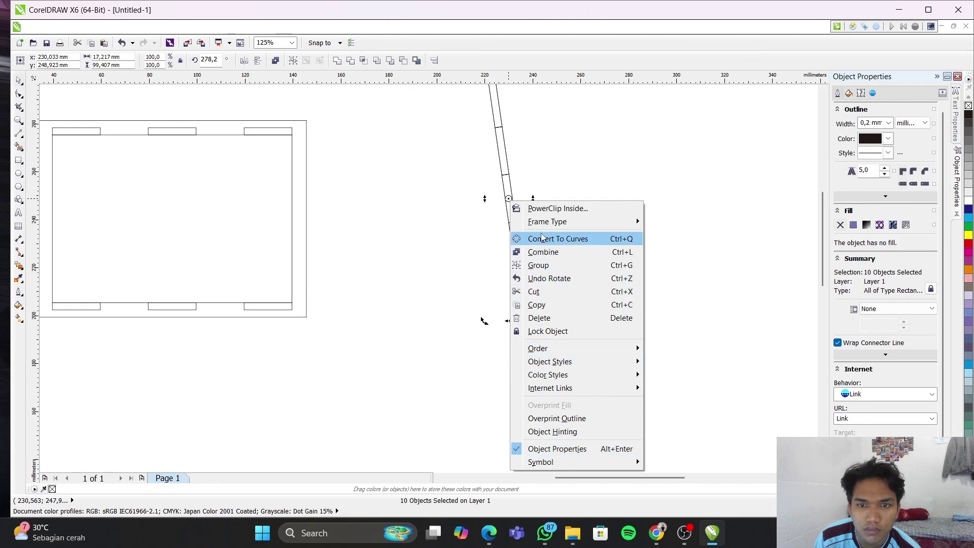
click(535, 306)
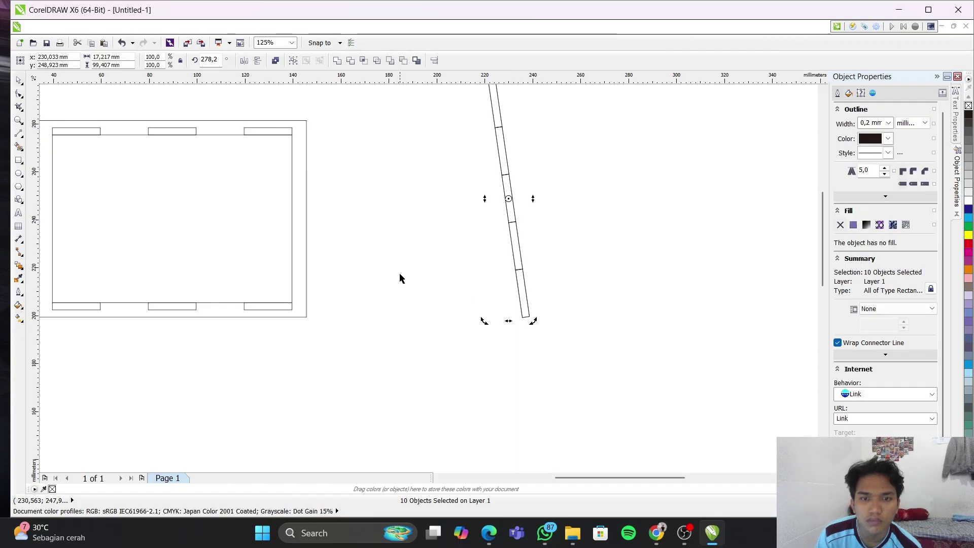
Undo the rotations of the row until it is back at 0 degrees
key(ctrl+z)
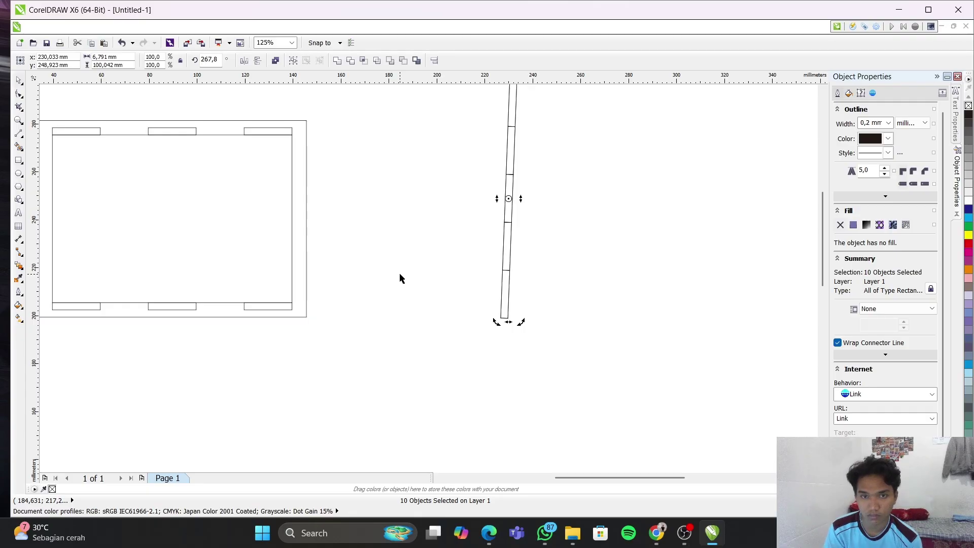
key(ctrl+z)
key(ctrl+z)
key(ctrl+z)
key(ctrl+z)
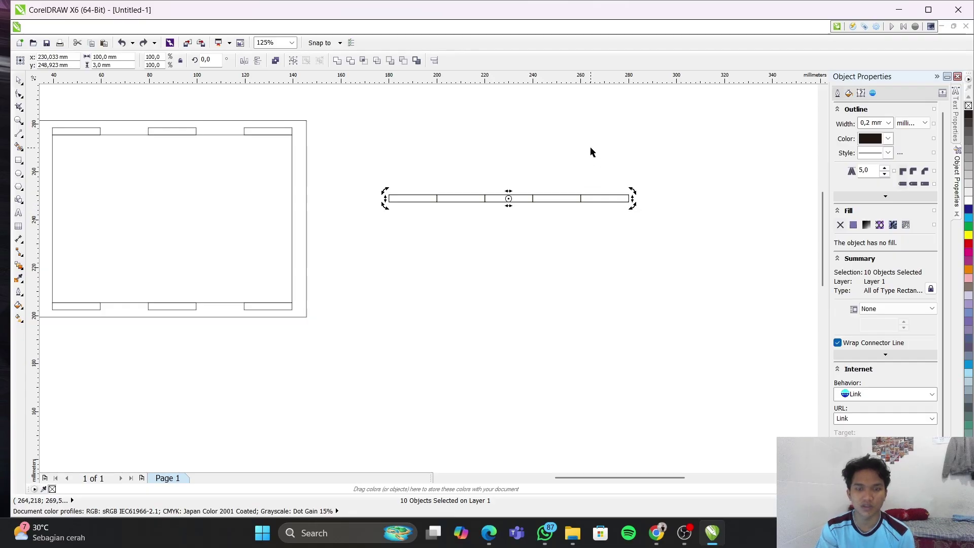
Try shifting the horizontal row by repeating its last move, and undo each repeated move
key(Right)
key(Down)
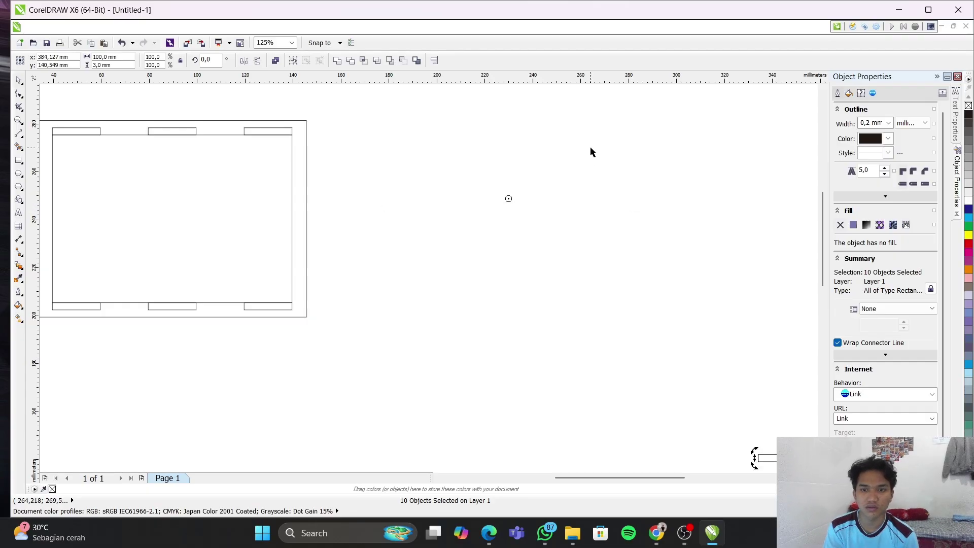
key(ctrl+z)
key(ctrl+z)
click(558, 327)
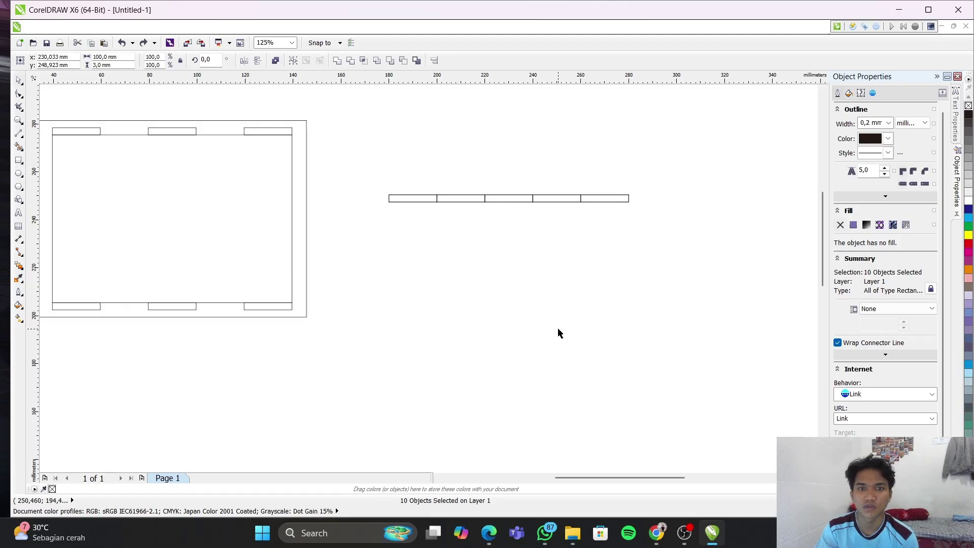
drag(368, 169, 647, 244)
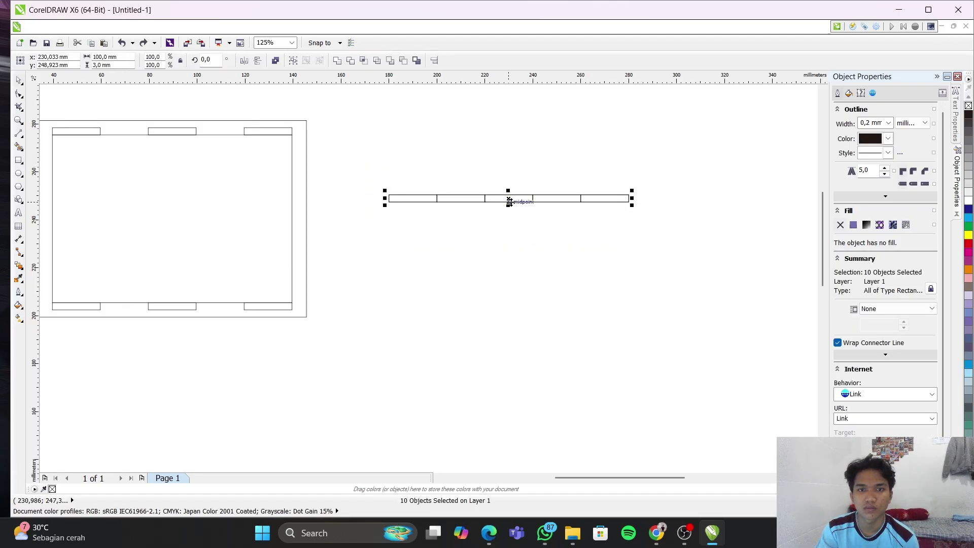
key(ctrl+r)
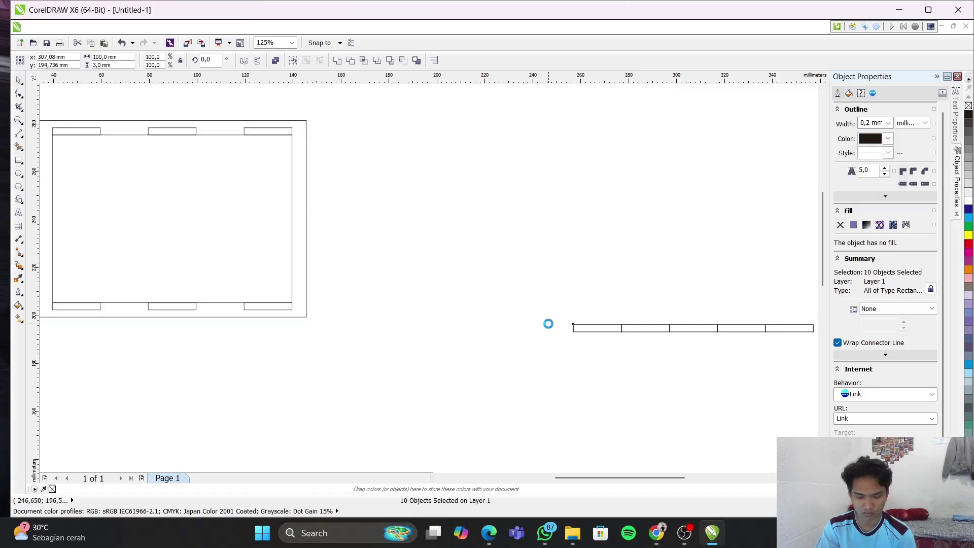
key(ctrl+z)
Try rotating the selected row slightly to about 357 degrees, and undo the rotation
click(510, 199)
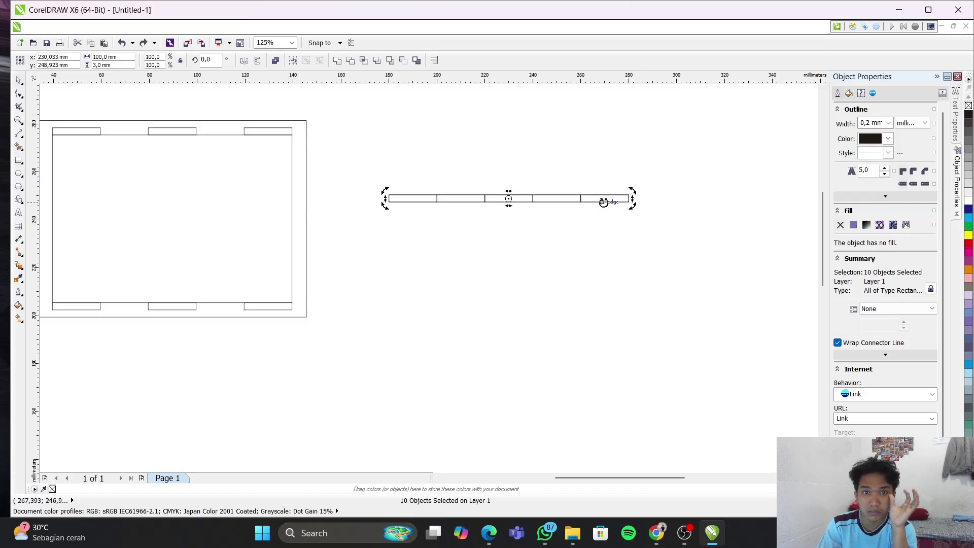
click(634, 207)
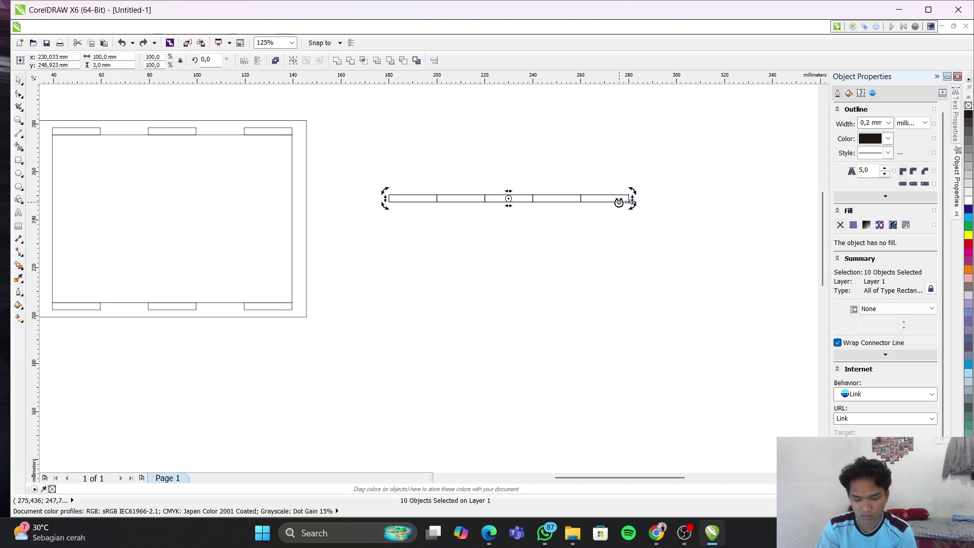
key(ctrl+z)
key(ctrl+z)
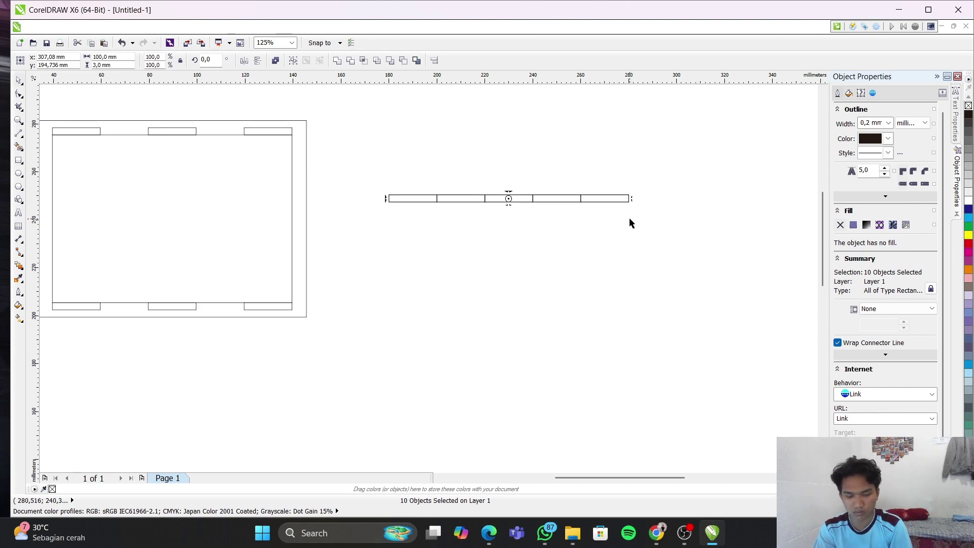
click(509, 198)
click(508, 199)
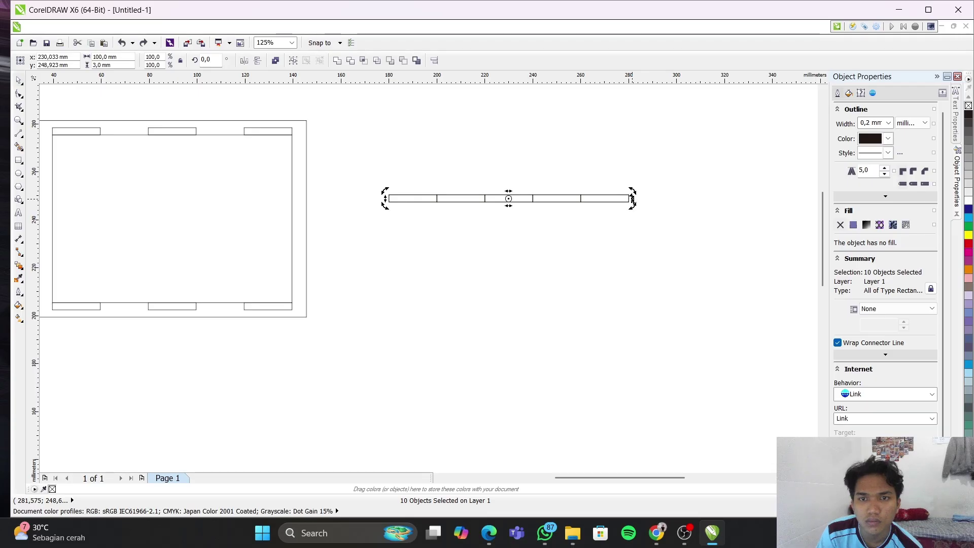
drag(630, 207, 631, 212)
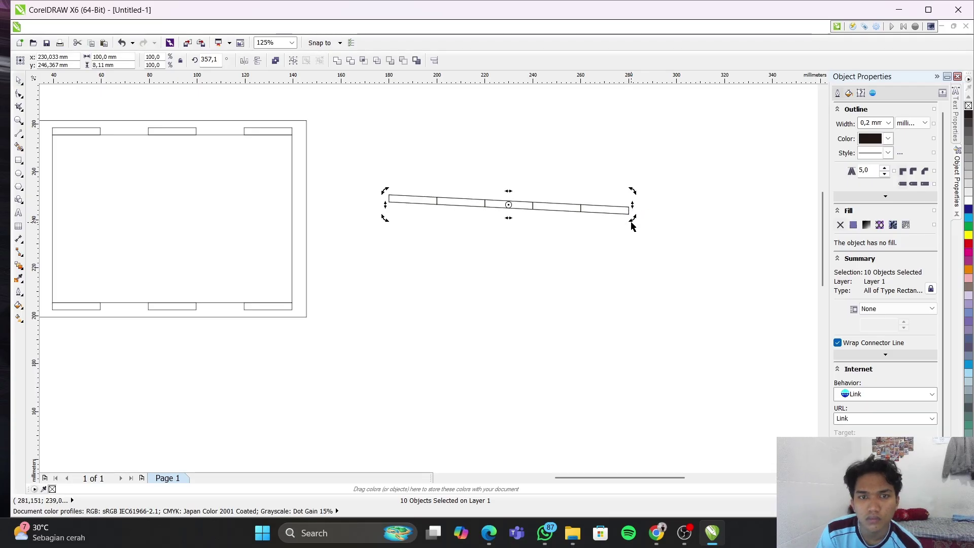
key(ctrl+z)
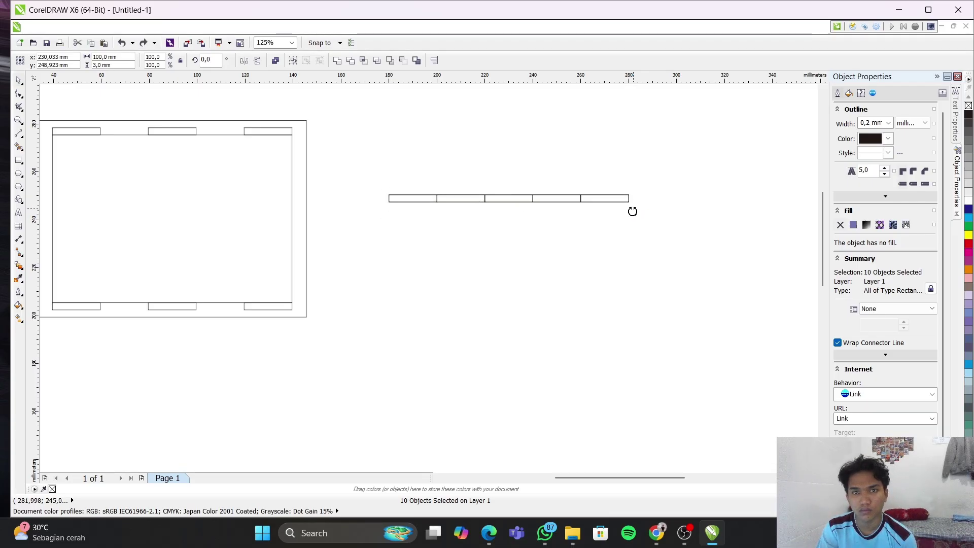
key(ctrl+z)
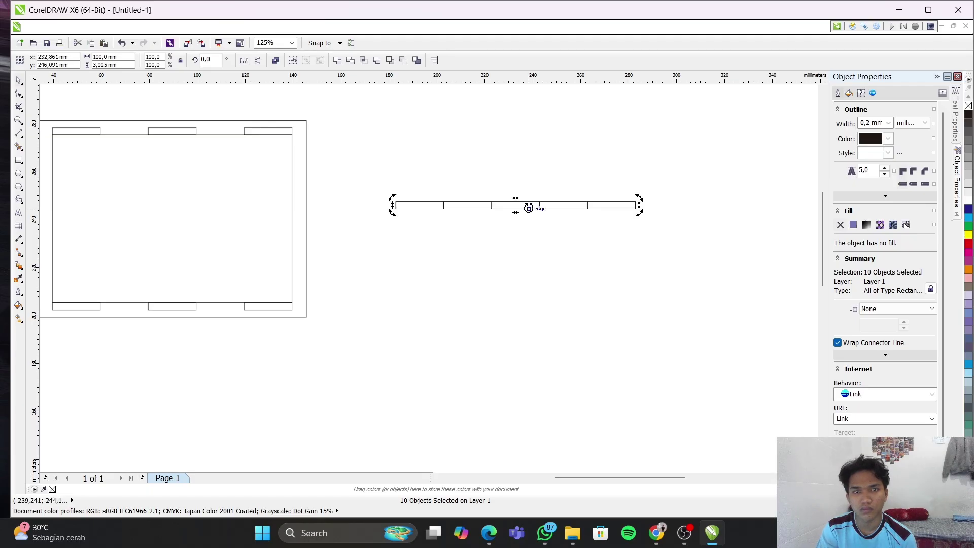
Rotate the five-rectangle row clockwise about its centre to about 331.6 degrees
click(529, 208)
click(528, 207)
drag(638, 212, 611, 268)
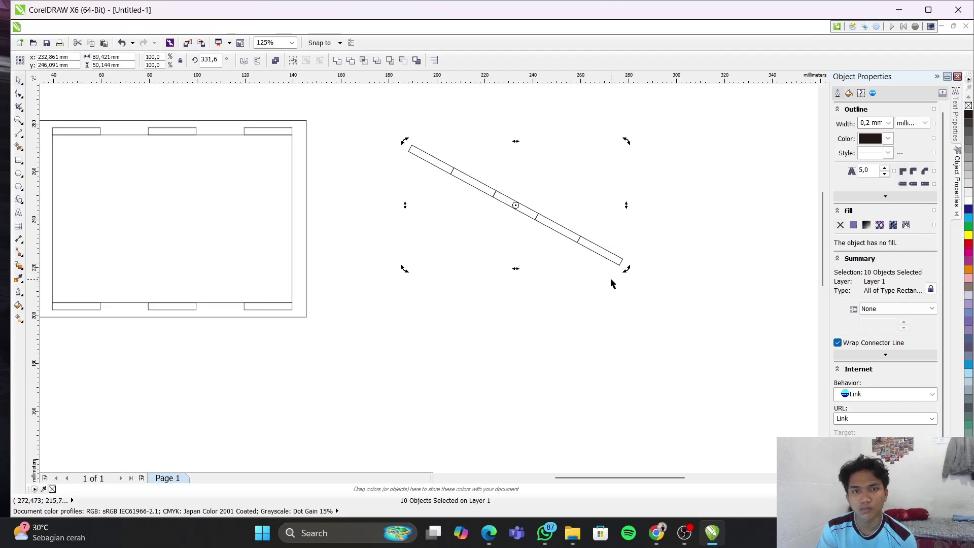
Repeat the row's last rotation many times about the same centre to look for an upright position
key(ctrl+r)
key(ctrl+r)
key(ctrl+r)
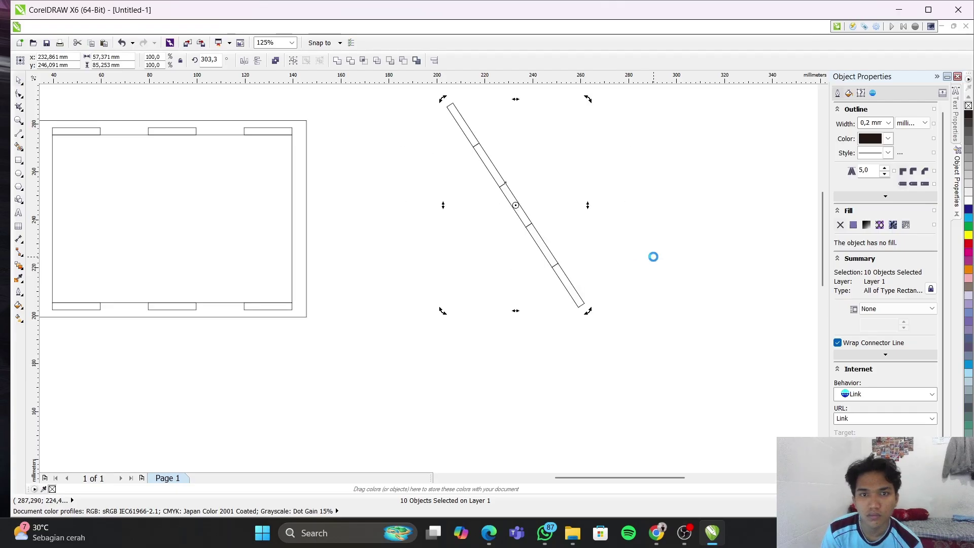
key(ctrl+r)
key(ctrl+r)
key(ctrl+r)
key(ctrl+r)
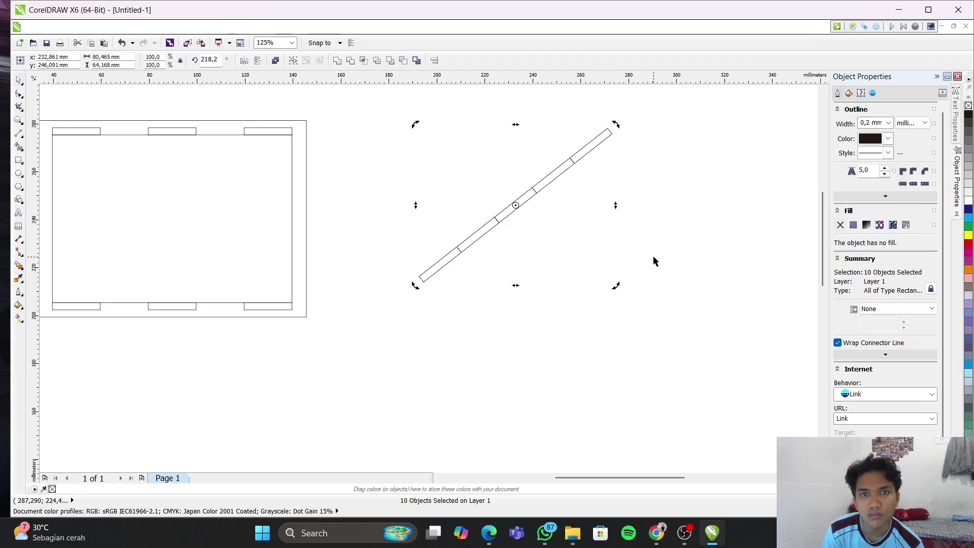
key(ctrl+r)
key(ctrl+r)
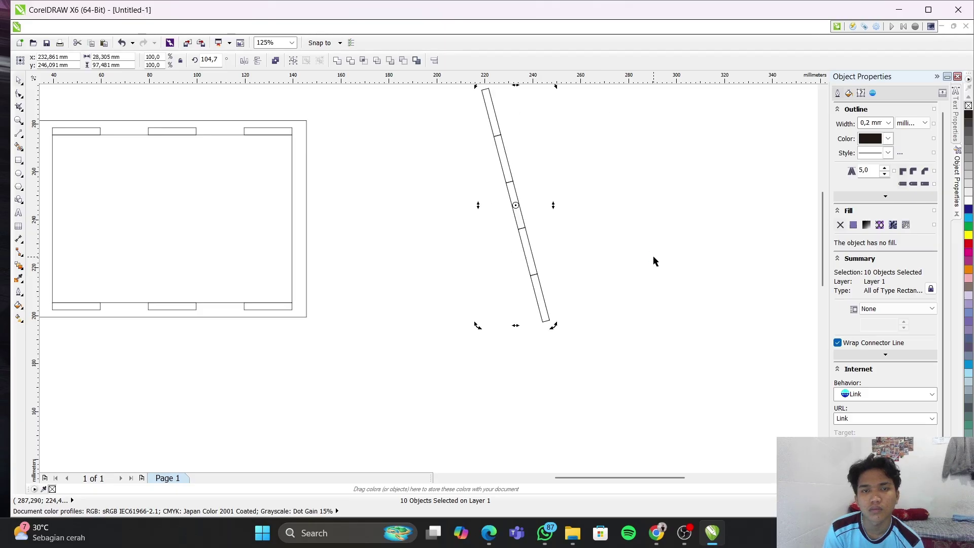
key(ctrl+r)
key(ctrl+r)
key(ctrl+r)
key(ctrl+r)
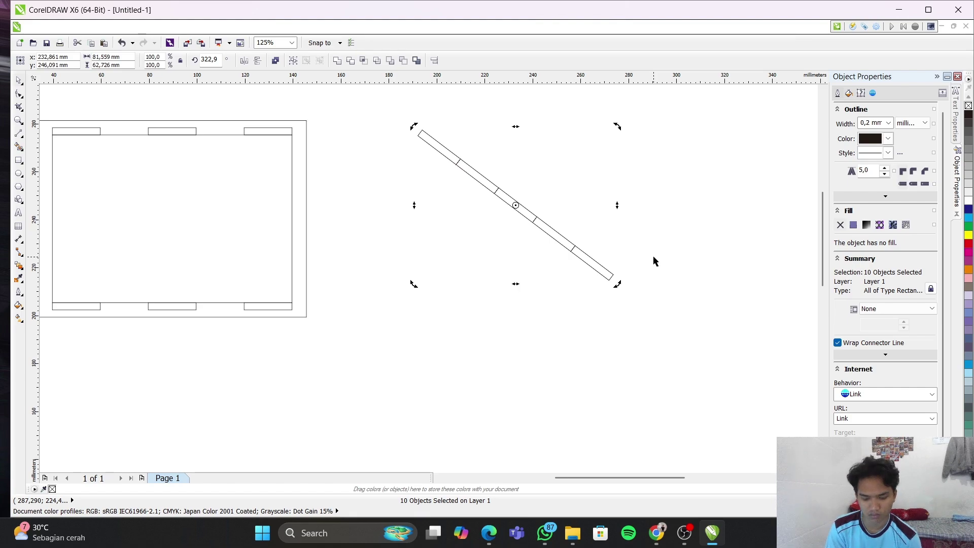
Undo the repeated rotations of the five-rectangle row
key(ctrl+z)
key(ctrl+z)
key(ctrl+z)
key(ctrl+z)
key(ctrl+z)
key(ctrl+z)
key(ctrl+z)
key(ctrl+z)
key(ctrl+z)
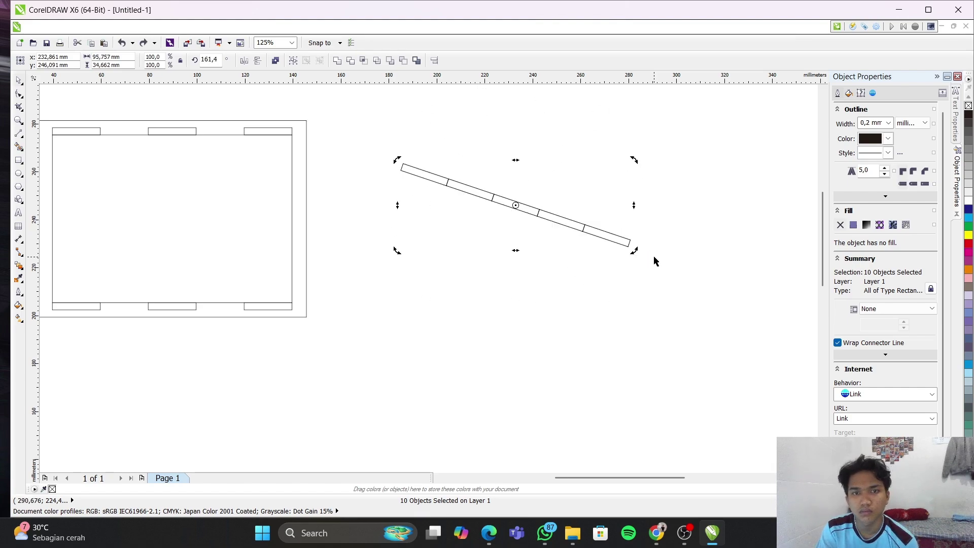
key(ctrl+z)
key(ctrl+z)
key(ctrl+z)
key(ctrl+z)
key(ctrl+z)
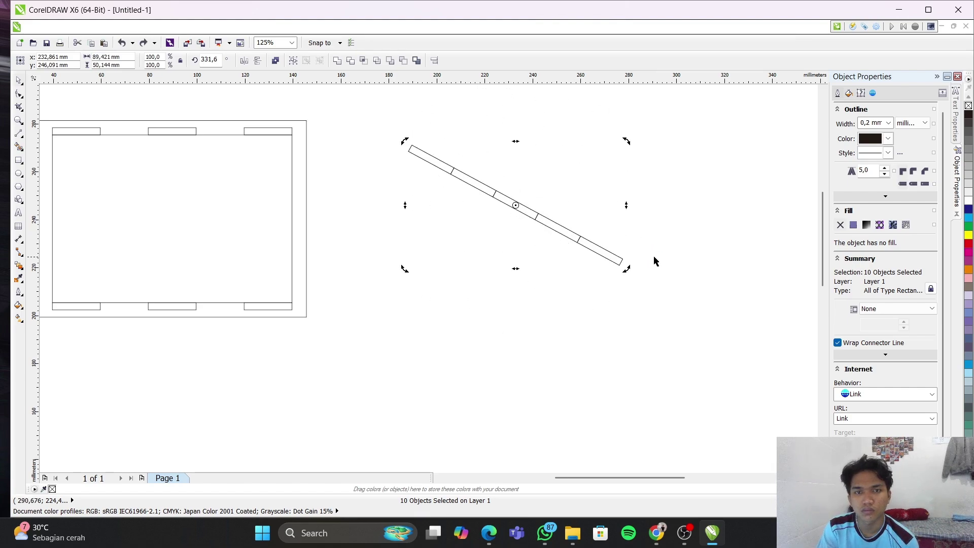
Bring the five-rectangle row back to horizontal and rotate it about its centre to about 268.1 degrees
drag(640, 215, 639, 214)
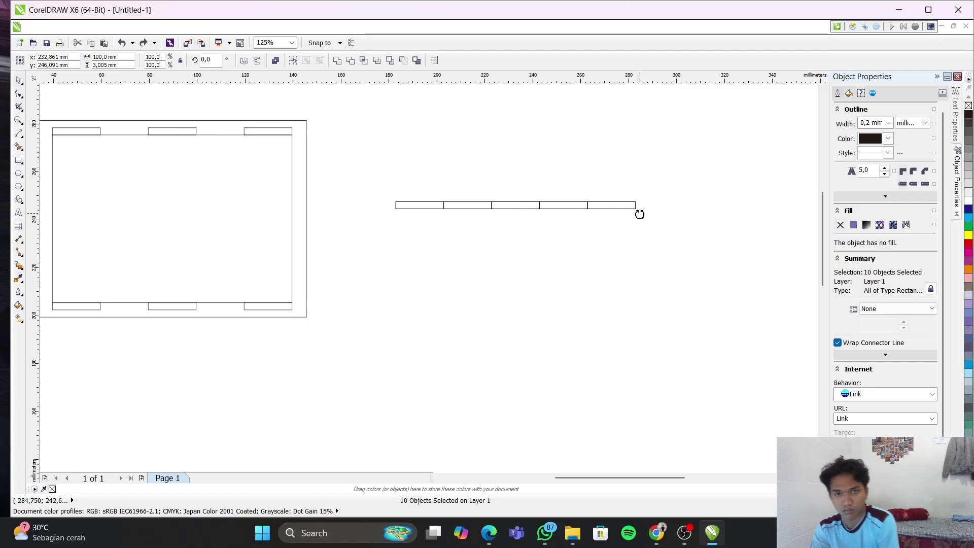
drag(640, 214, 640, 213)
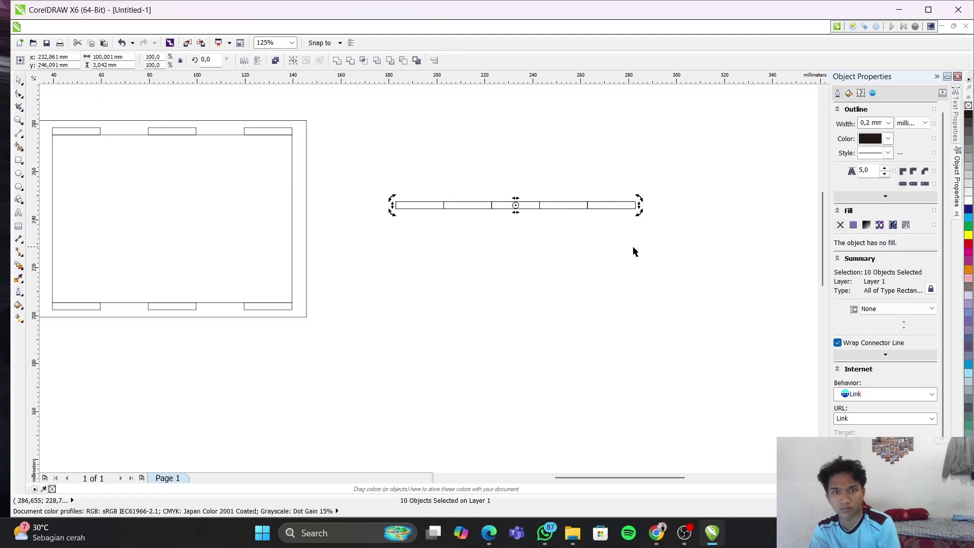
drag(638, 212, 515, 317)
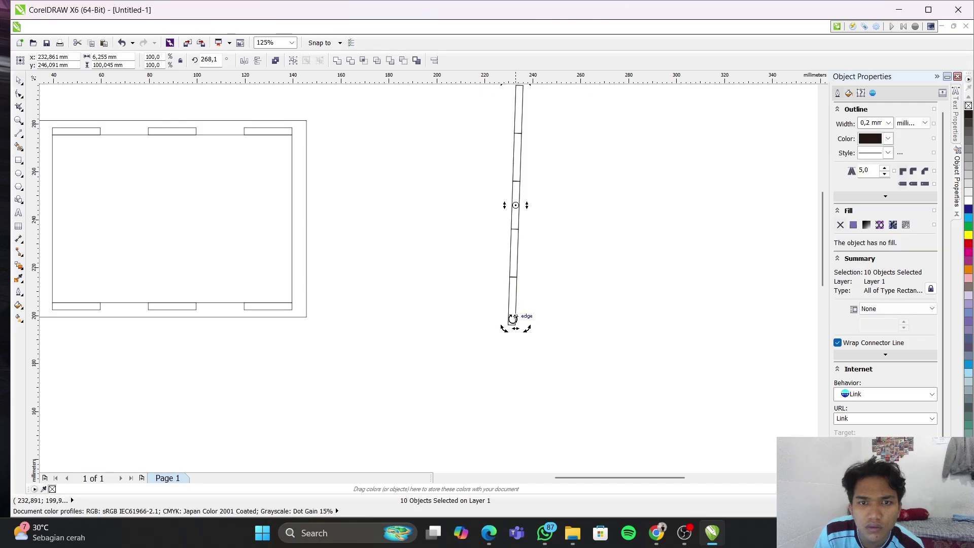
click(532, 325)
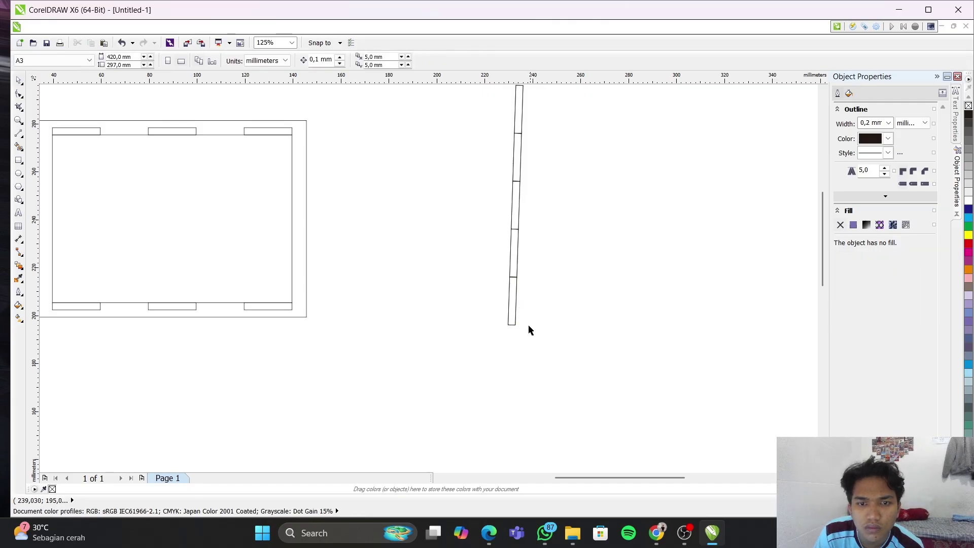
click(514, 322)
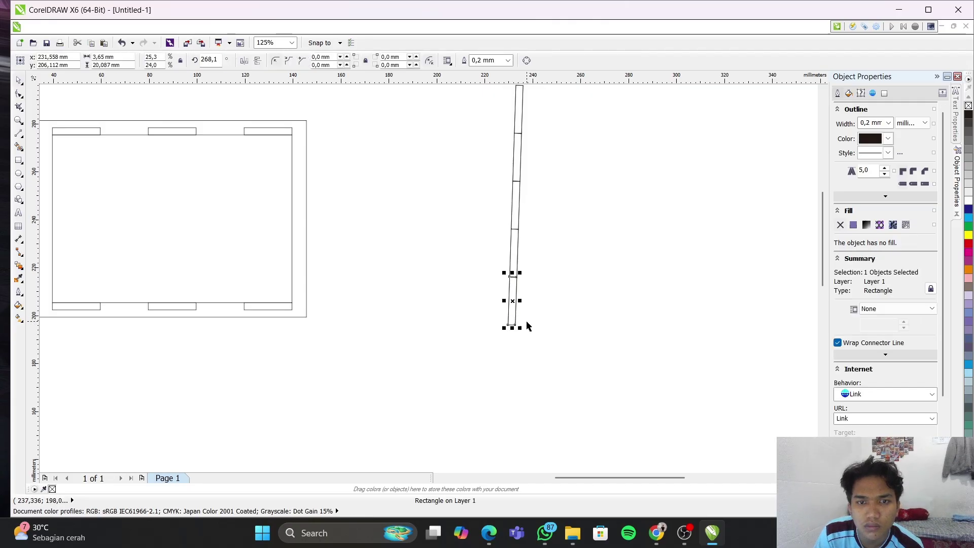
click(537, 273)
Select all rectangles of the near-vertical row and rotate them about the centre to about 272.1 degrees
scroll(501, 203, up, 2)
scroll(501, 203, down, 4)
drag(492, 114, 553, 302)
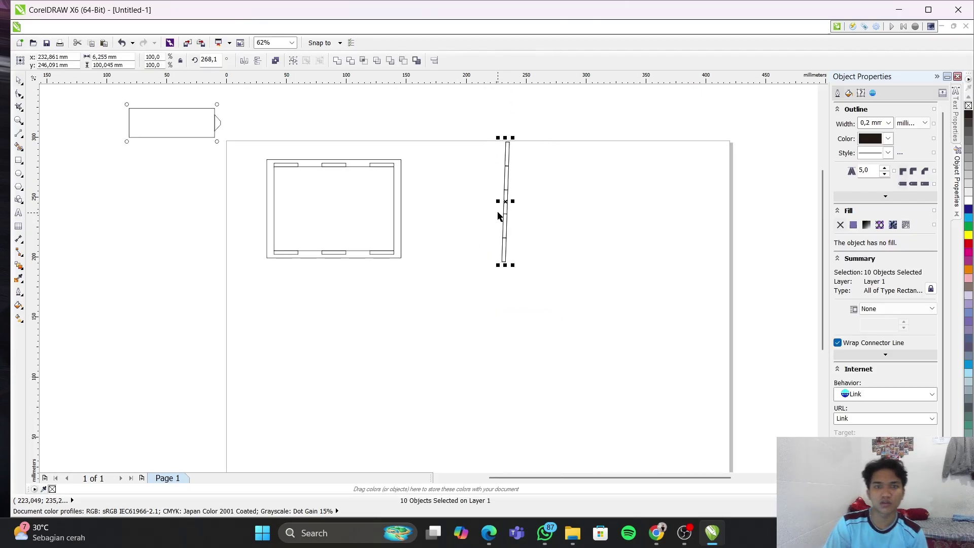
scroll(508, 218, down, 2)
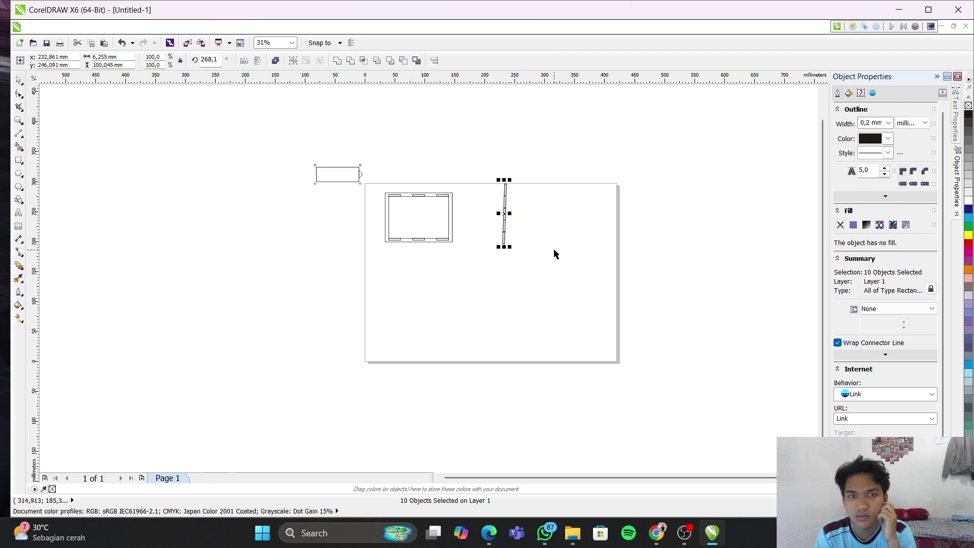
scroll(460, 214, up, 4)
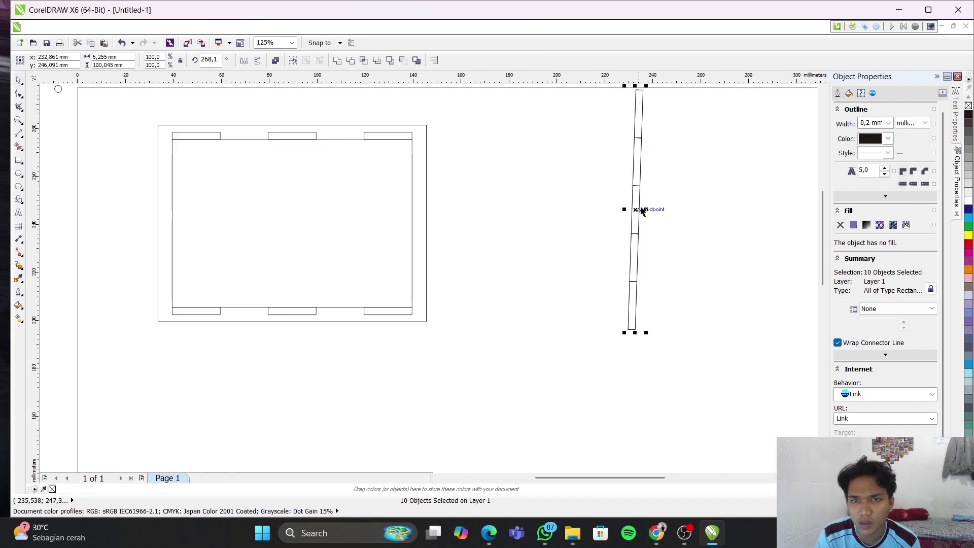
click(641, 210)
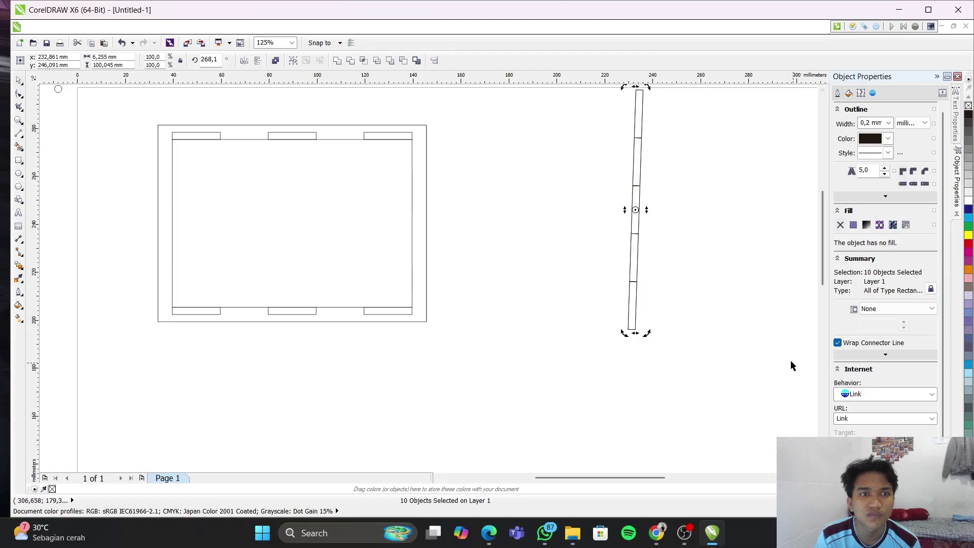
mouse_move(647, 335)
mouse_down()
mouse_move(656, 334)
mouse_move(613, 333)
mouse_move(622, 332)
mouse_move(606, 318)
mouse_move(615, 330)
mouse_move(694, 309)
mouse_move(691, 317)
mouse_up()
scroll(581, 212, up, 1)
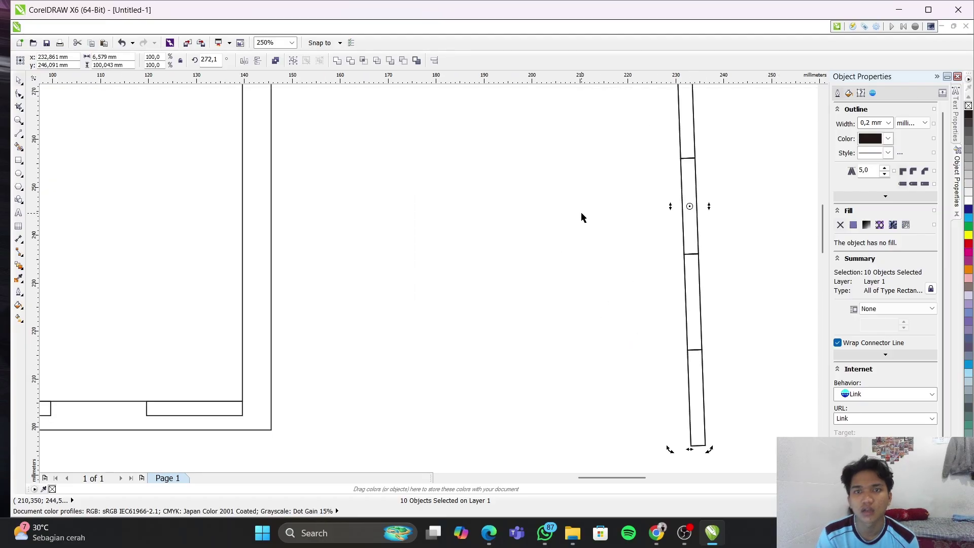
Delete the whole tilted row of rectangles beside the nested outlines
scroll(580, 212, down, 2)
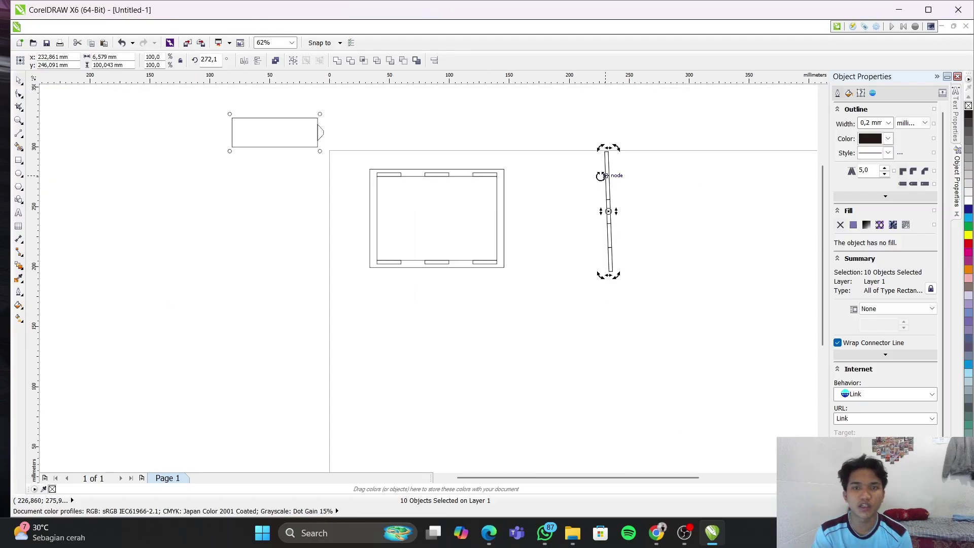
click(576, 124)
drag(576, 126, 673, 348)
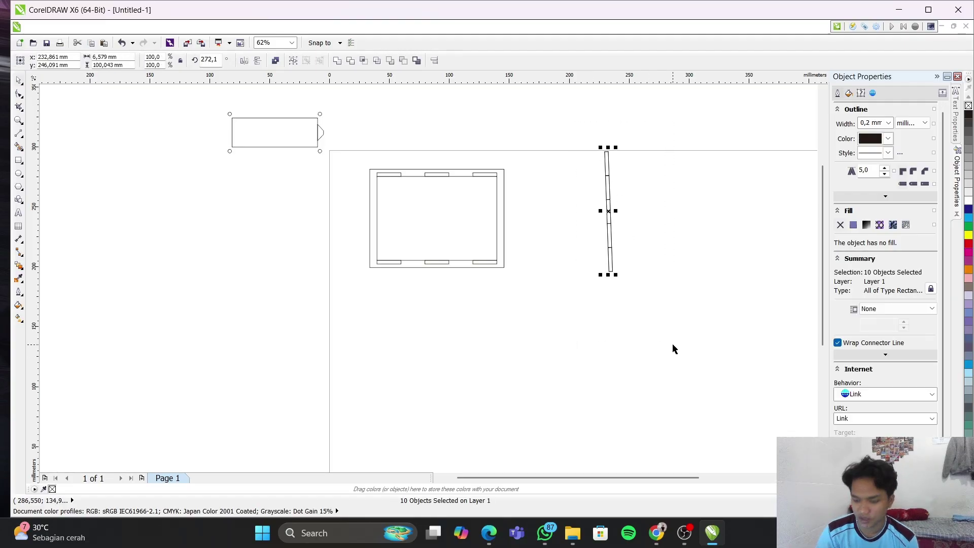
key(Delete)
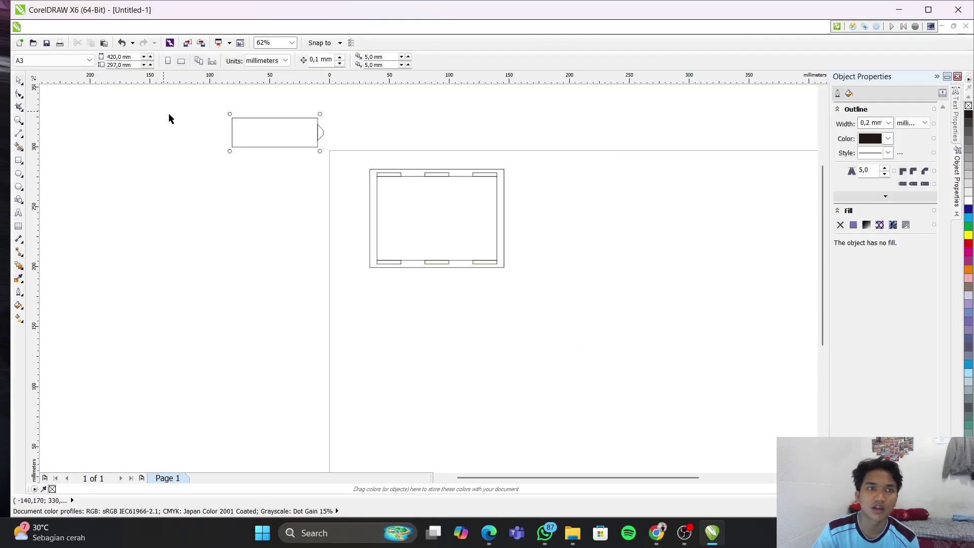
Draw an upright rectangle to the right of the nested outlines and size it 3 mm wide by 20 mm high
click(19, 160)
drag(561, 193, 582, 300)
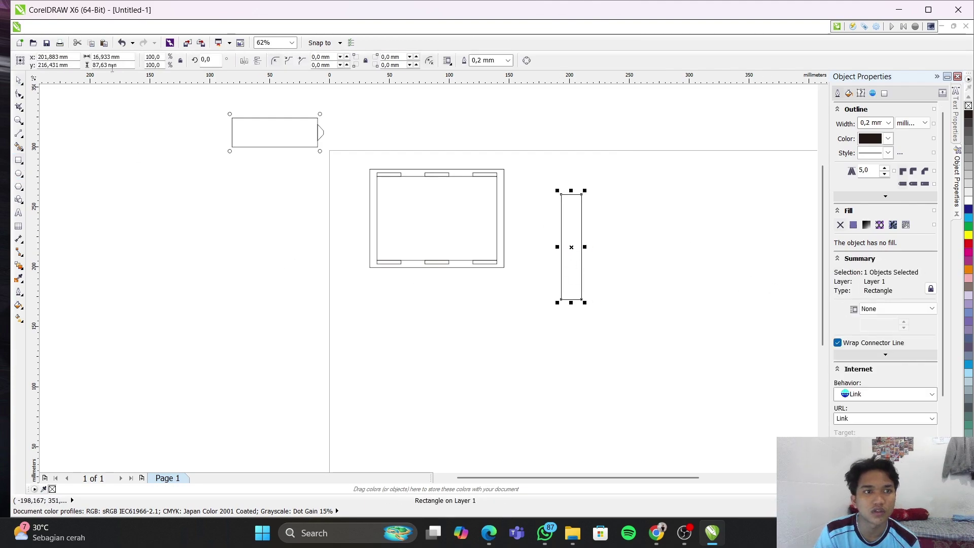
click(127, 56)
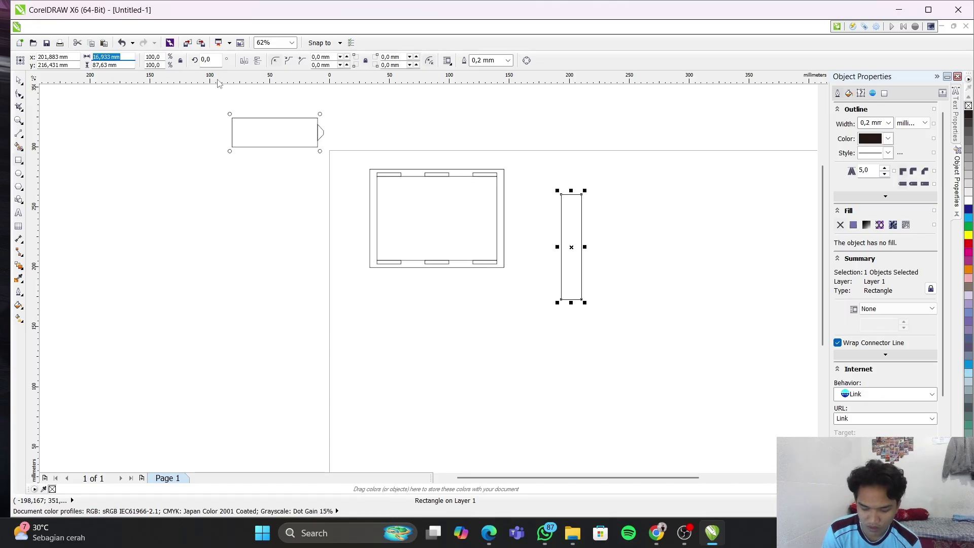
text(3)
key(Return)
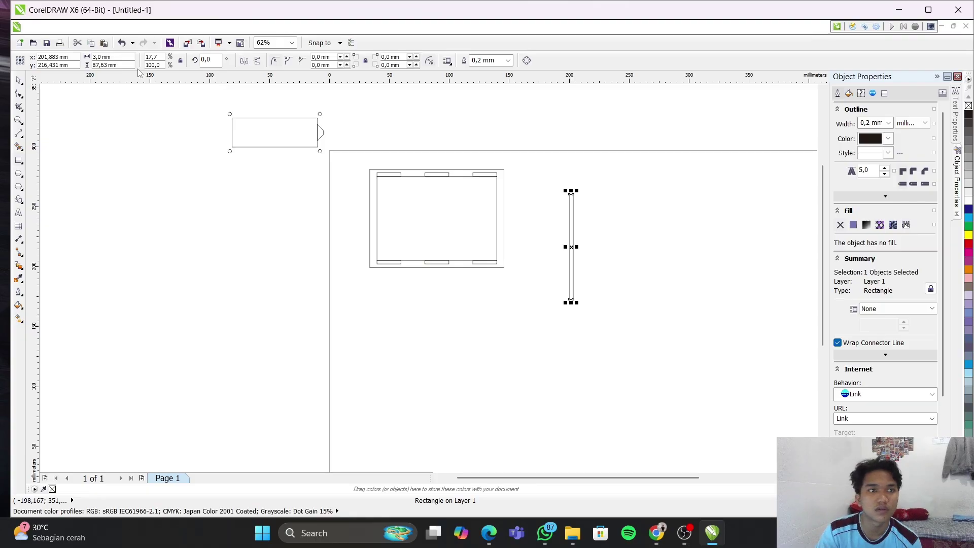
click(125, 65)
text(29)
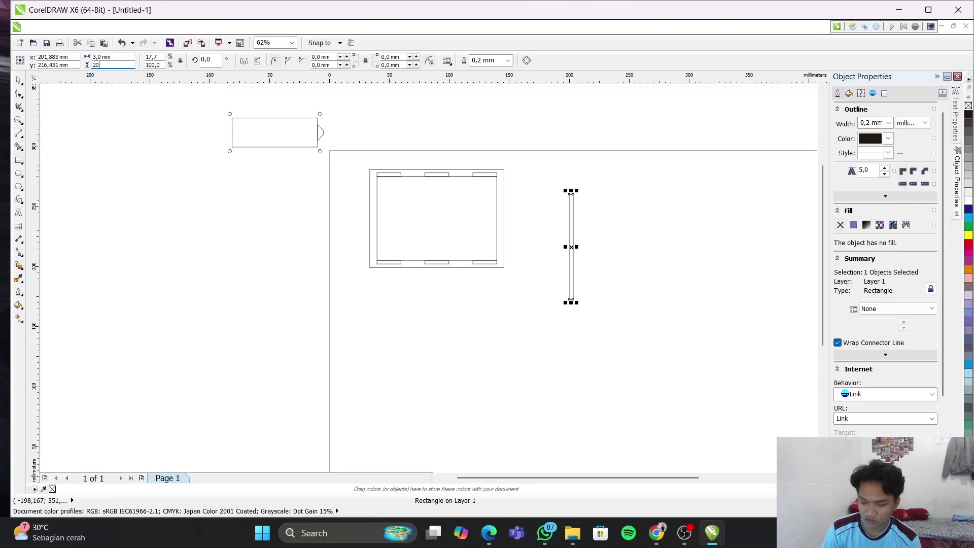
key(Return)
Place a copy of the 3 by 20 mm upright rectangle a short distance below the original
scroll(581, 269, down, 3)
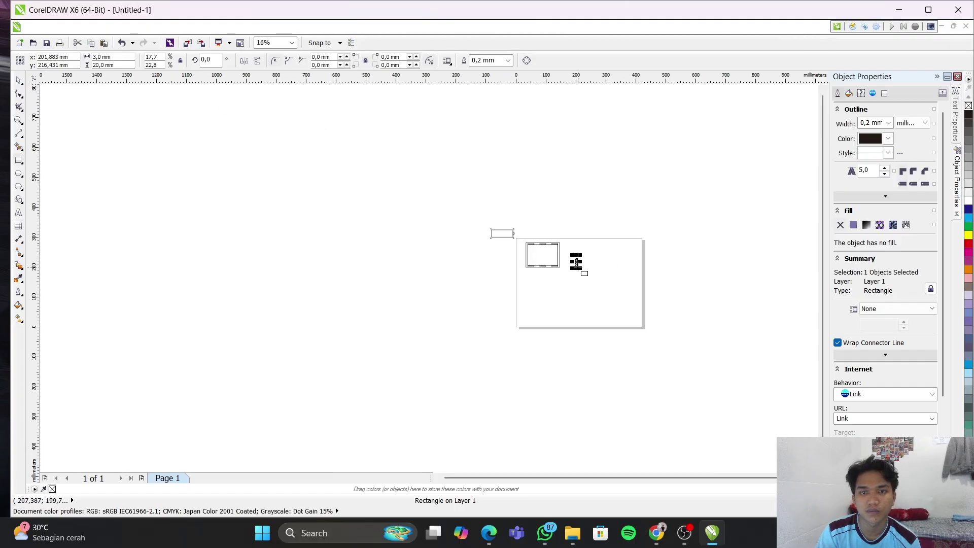
scroll(576, 261, up, 7)
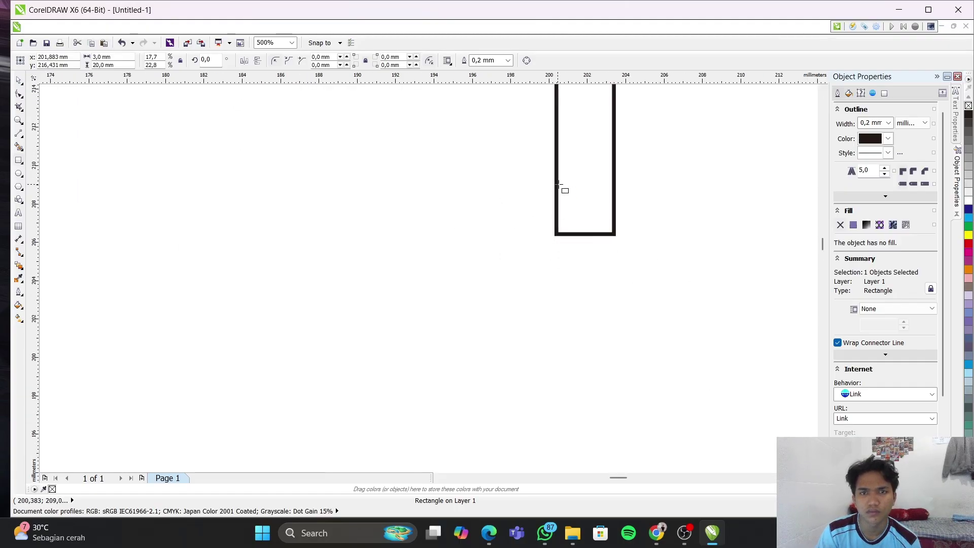
scroll(558, 184, down, 1)
click(559, 140)
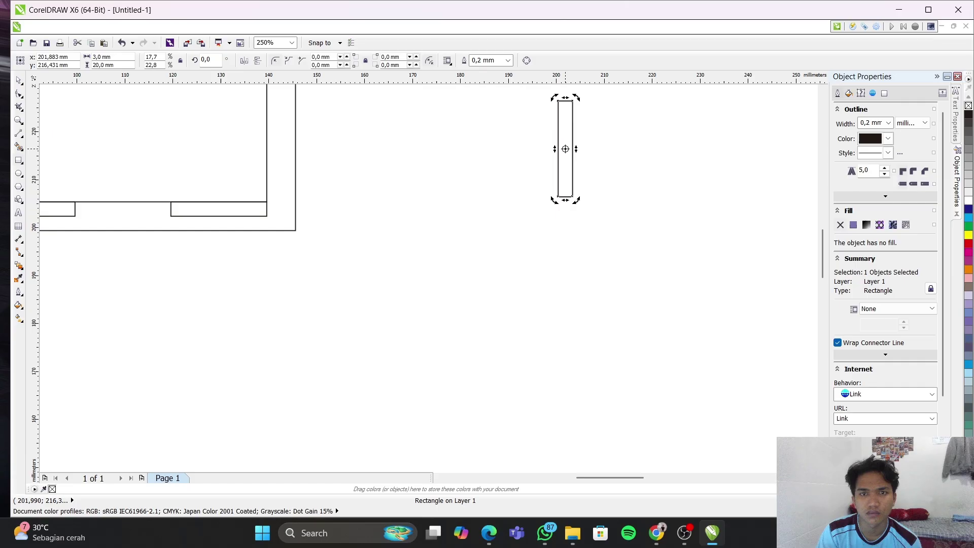
click(558, 140)
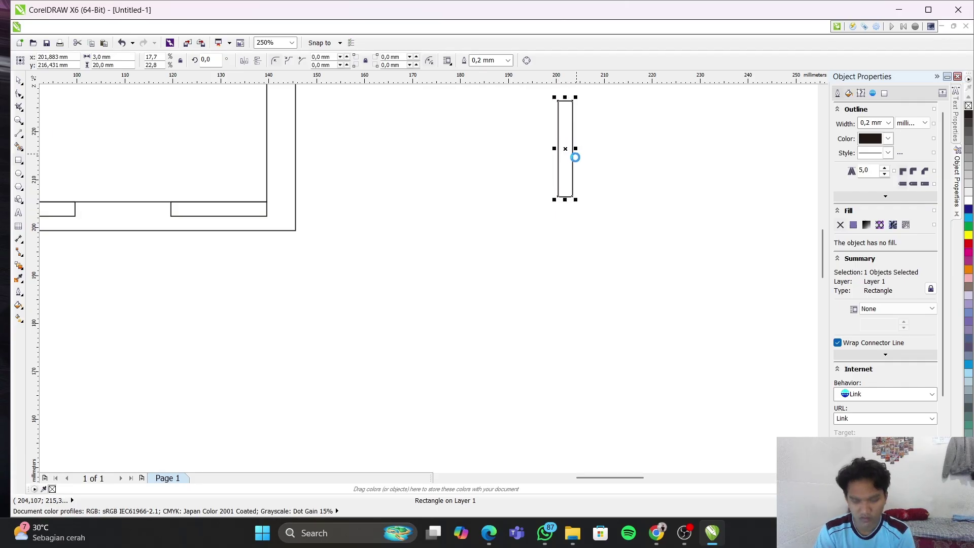
drag(565, 148, 569, 284)
key(F6)
mouse_move(560, 229)
mouse_down()
mouse_move(562, 201)
mouse_move(583, 213)
mouse_move(625, 202)
mouse_move(637, 223)
mouse_up()
key(ctrl+z)
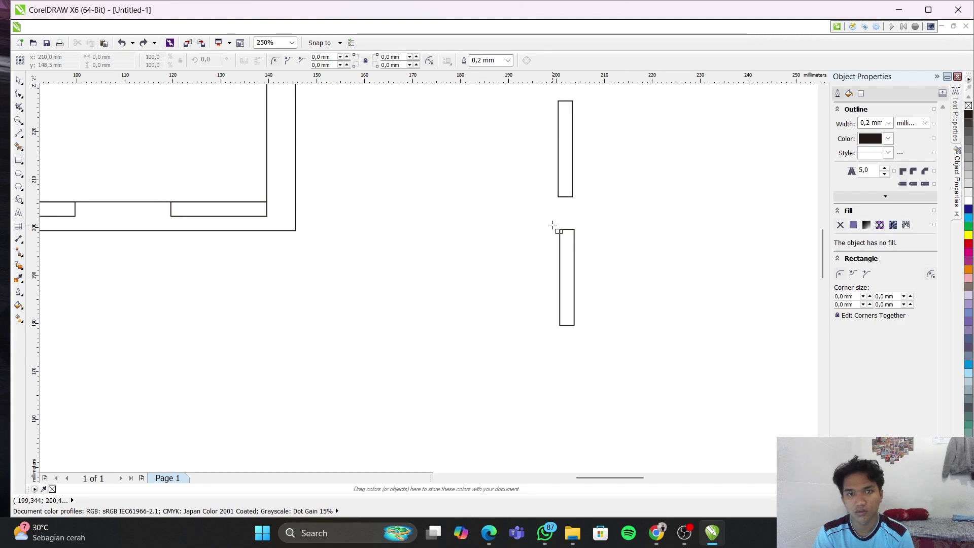
click(19, 80)
key(Escape)
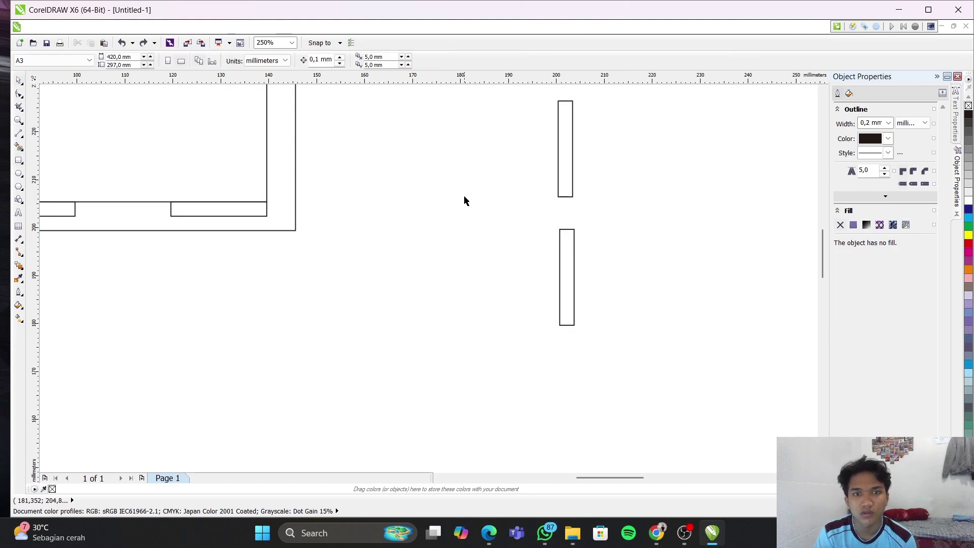
Snap the lower upright rectangle under the original and add a third copy on top, forming an end-to-end column
click(560, 229)
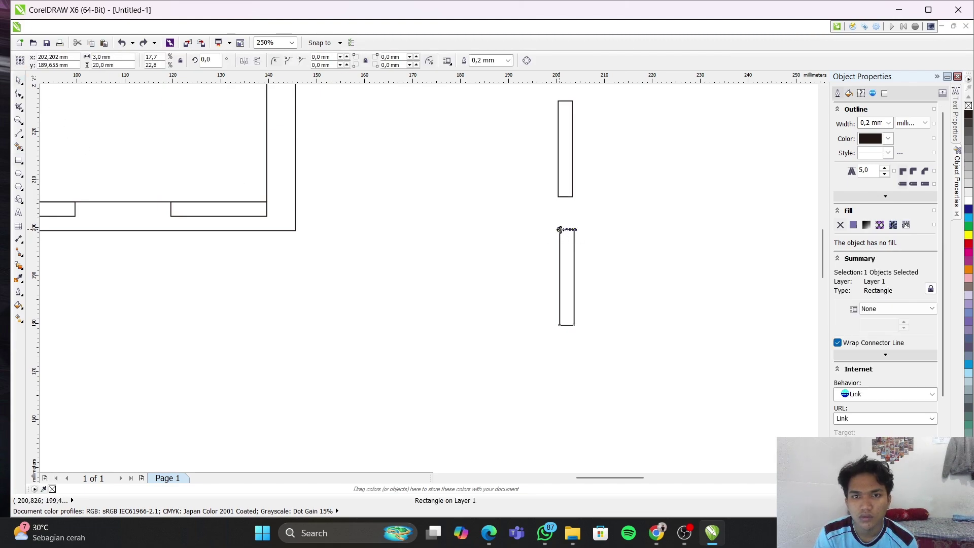
mouse_move(560, 230)
mouse_down()
mouse_move(563, 119)
mouse_move(566, 148)
mouse_move(609, 130)
mouse_move(593, 140)
mouse_move(570, 100)
mouse_move(559, 101)
mouse_up()
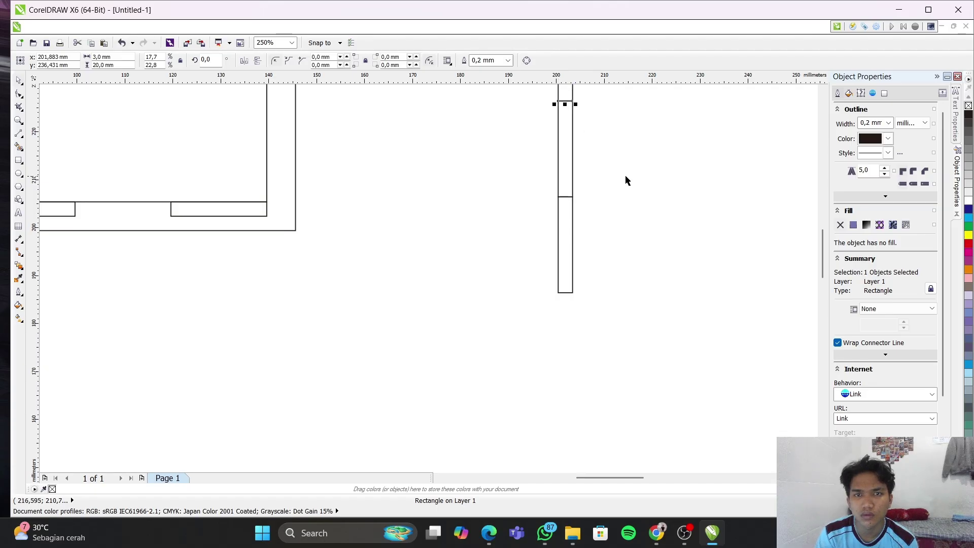
scroll(583, 158, up, 1)
scroll(556, 137, down, 4)
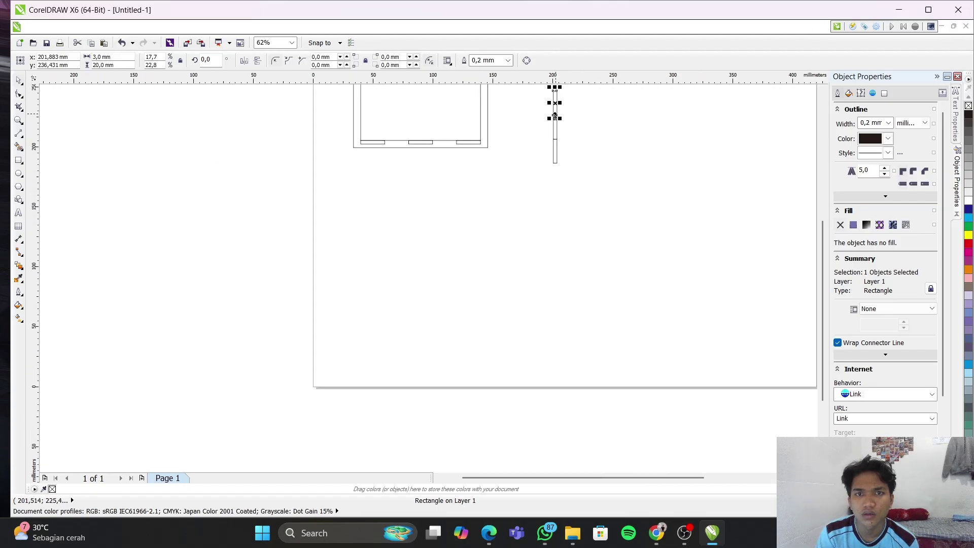
scroll(554, 106, down, 1)
scroll(555, 107, up, 6)
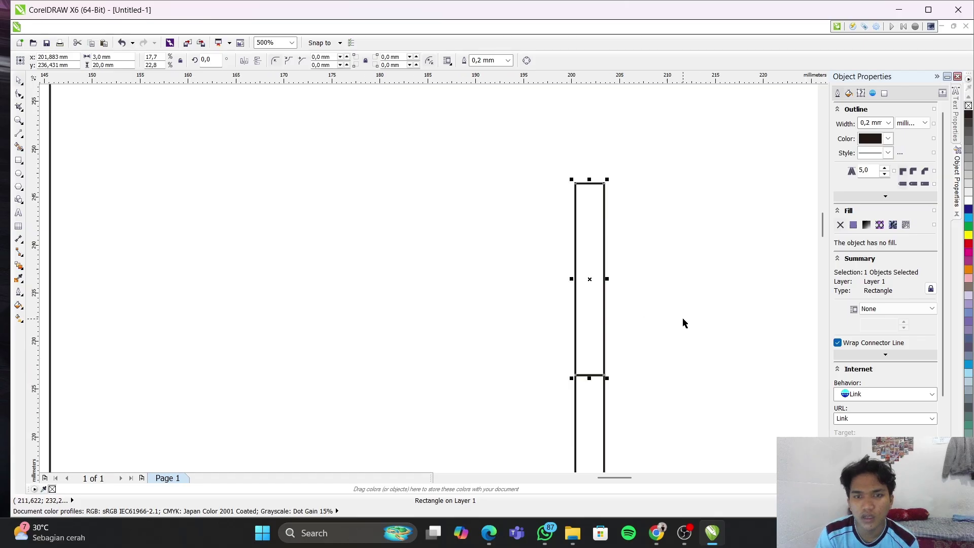
Select the three stacked rectangles and move them against the outside of the inner outline's right edge, centred on that edge
key(Escape)
scroll(607, 401, down, 6)
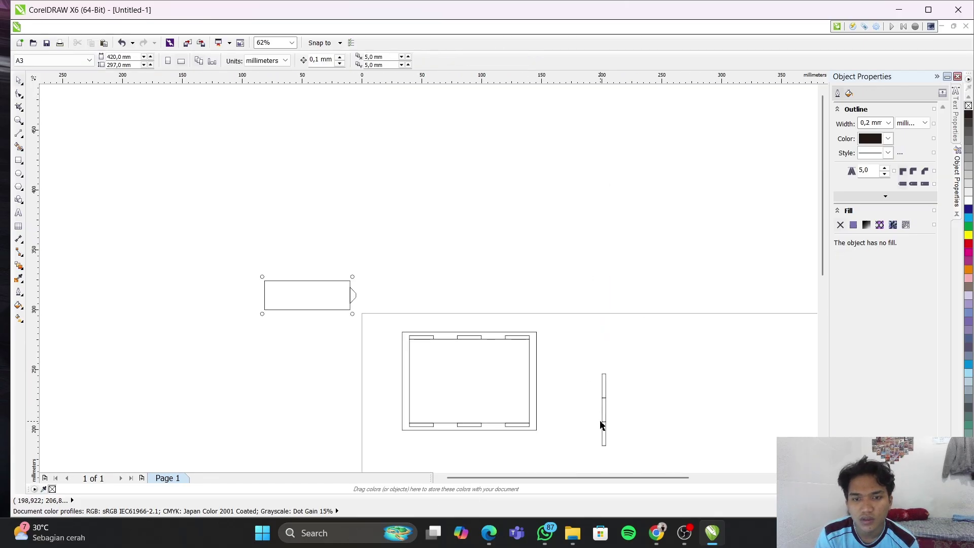
drag(573, 339, 639, 457)
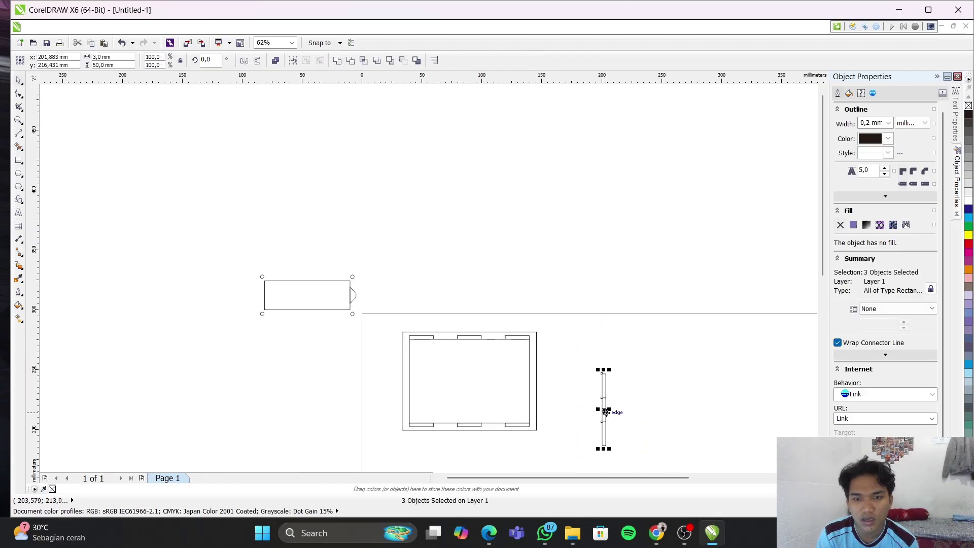
drag(604, 412, 552, 384)
scroll(520, 366, up, 2)
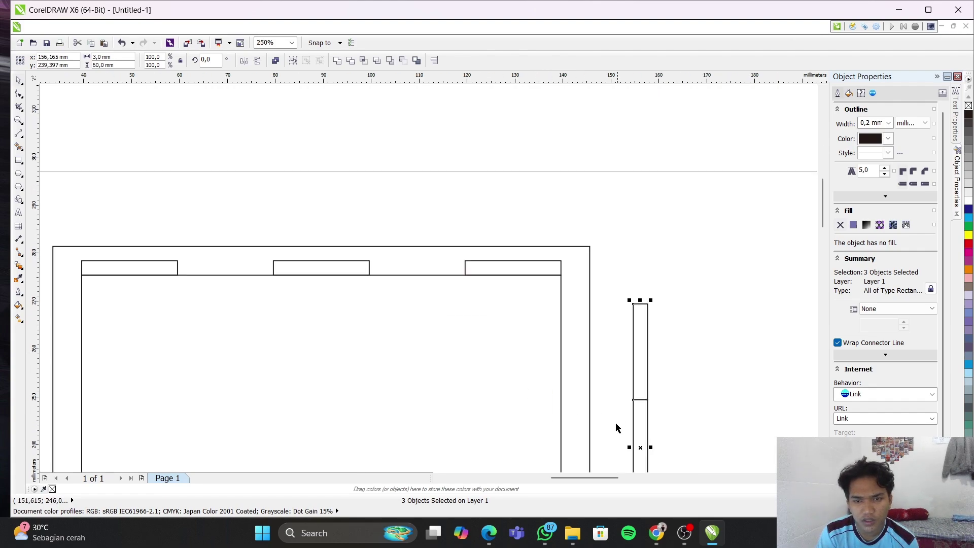
scroll(625, 457, up, 1)
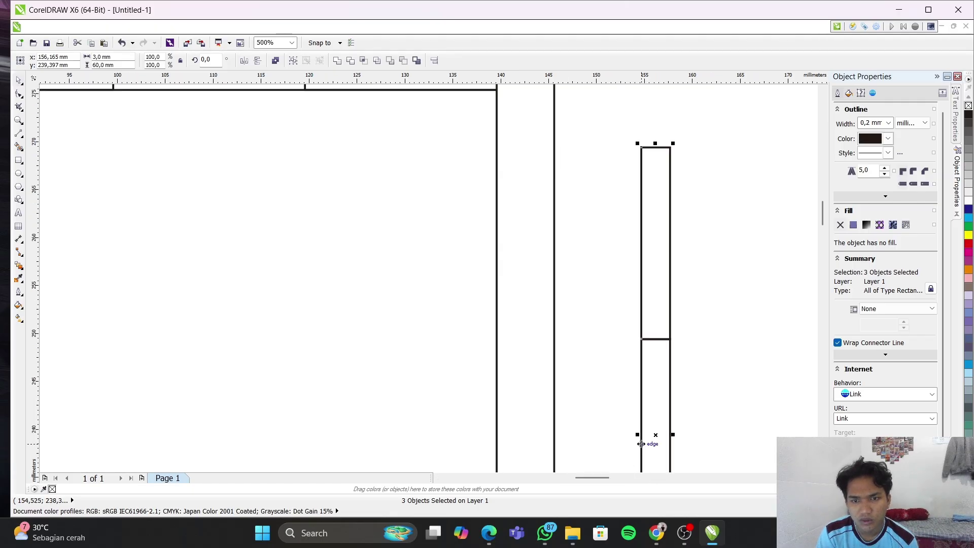
drag(644, 434, 497, 425)
scroll(624, 419, down, 1)
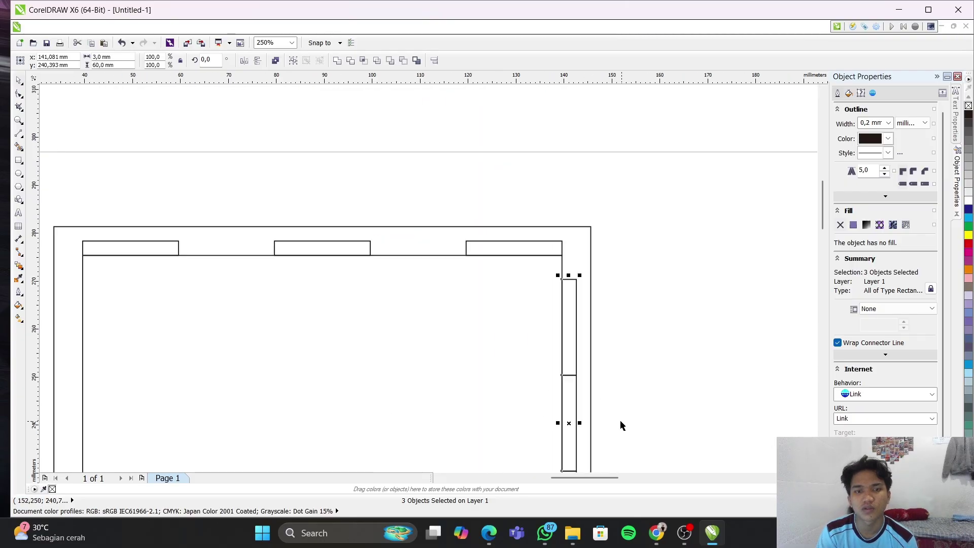
scroll(622, 425, down, 1)
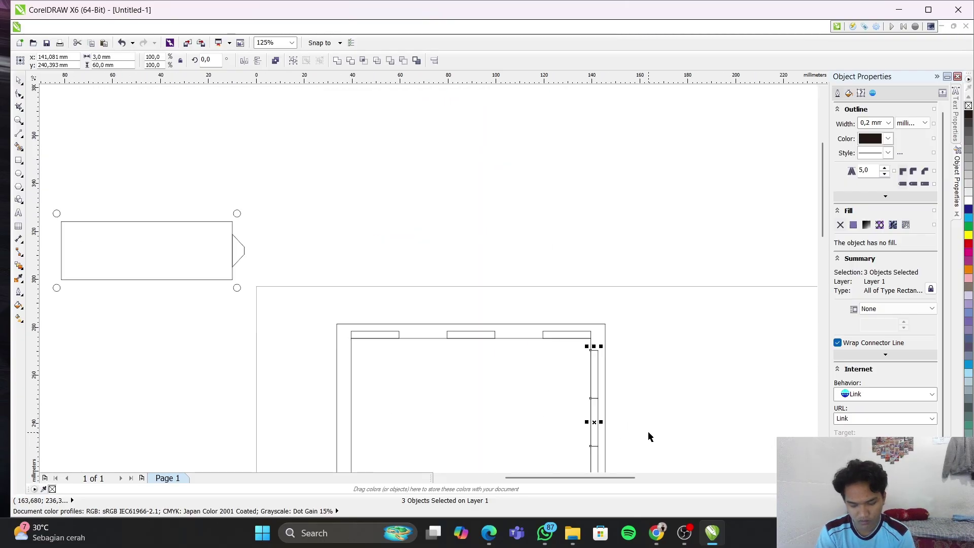
key(ctrl+v)
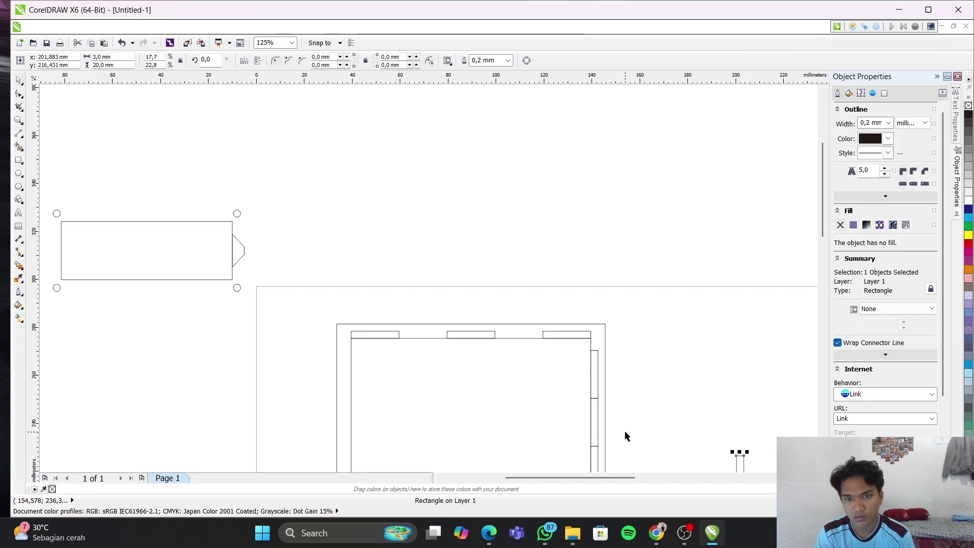
scroll(664, 401, down, 1)
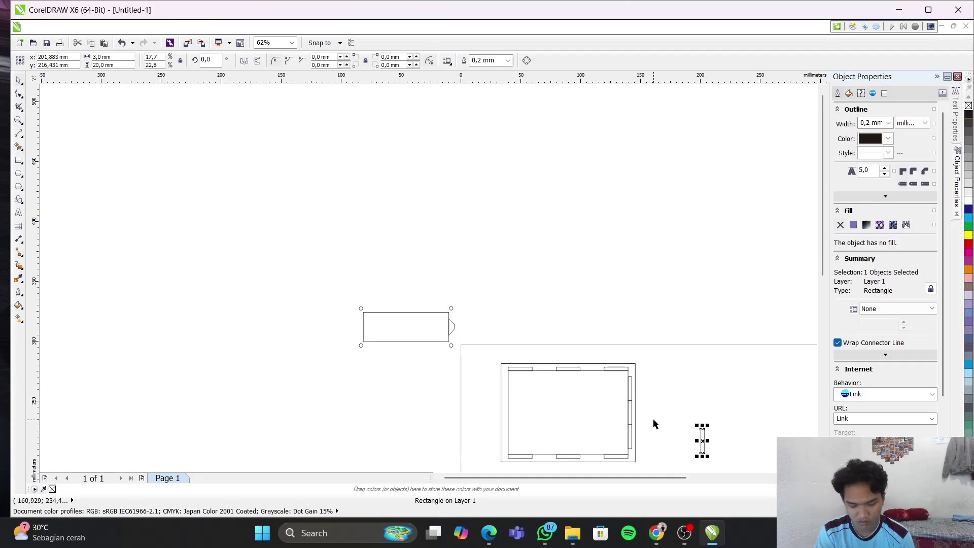
key(ctrl+z)
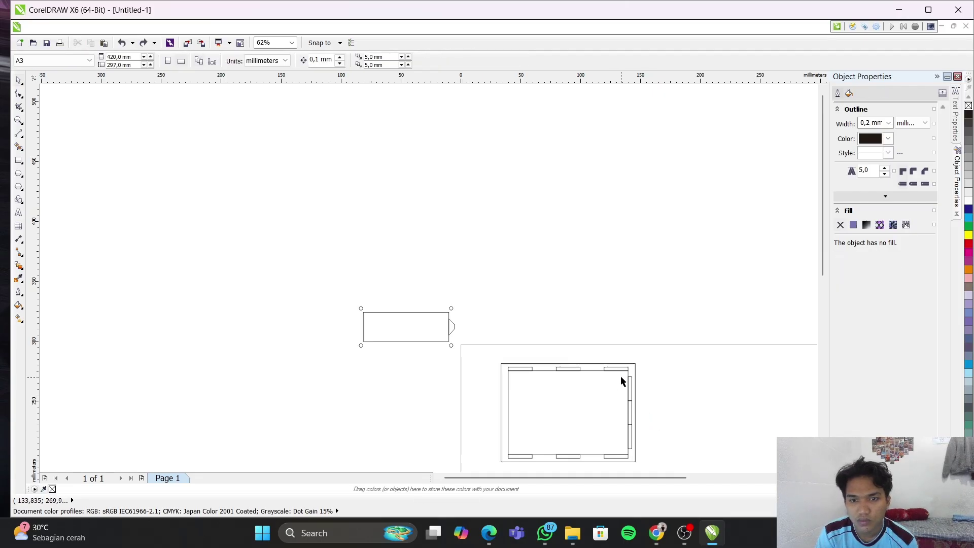
Try to move the three stacked upright rectangles from the inner outline's right edge to its left edge
drag(653, 376, 630, 451)
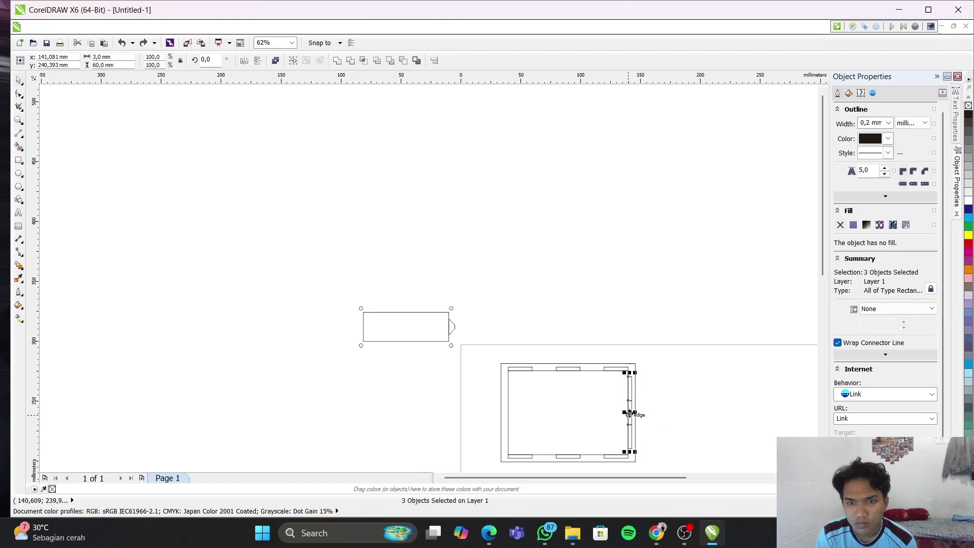
drag(629, 415, 510, 412)
scroll(515, 412, down, 2)
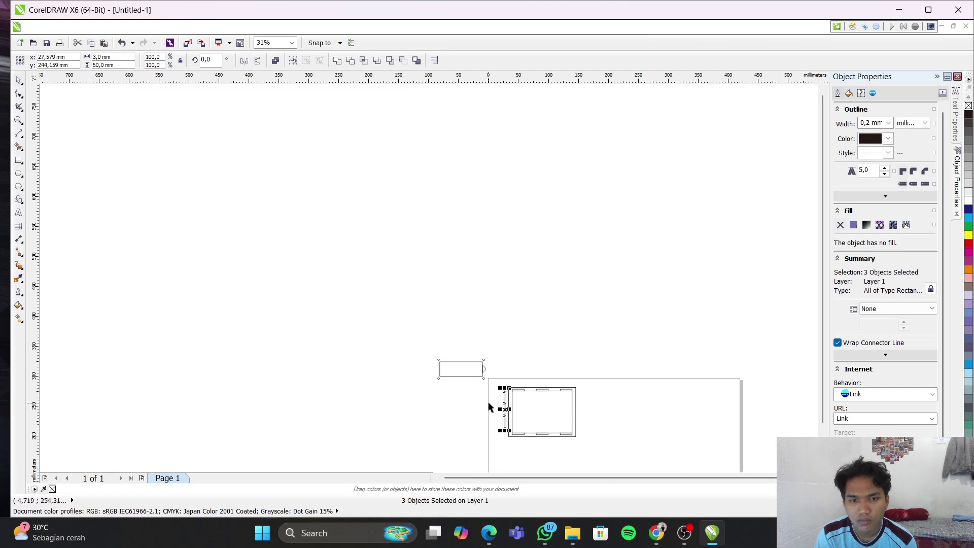
scroll(518, 425, up, 2)
key(ctrl+z)
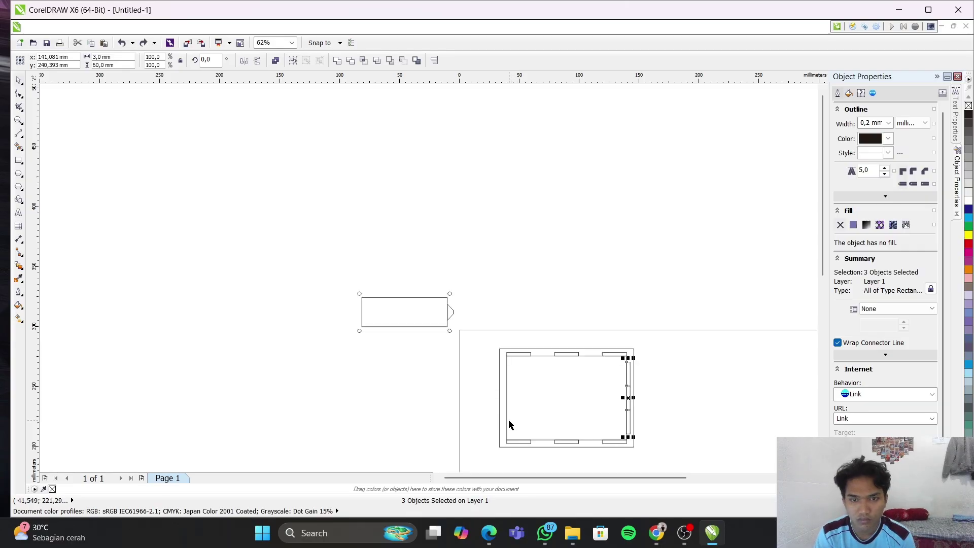
Copy the three stacked upright rectangles against the outside of the inner outline's left edge, level with the right-hand column
click(666, 404)
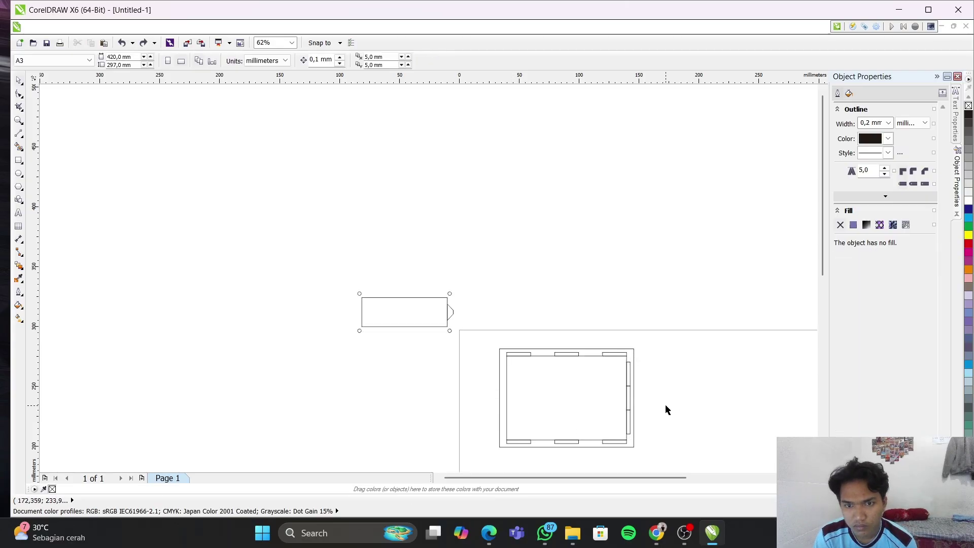
scroll(626, 391, down, 2)
scroll(627, 390, up, 6)
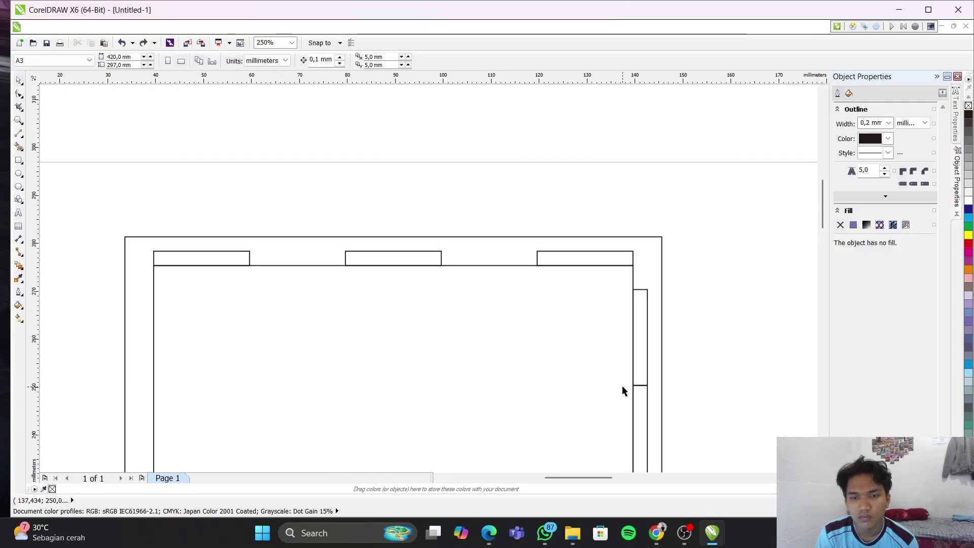
mouse_move(692, 280)
mouse_down()
mouse_move(631, 284)
mouse_move(631, 447)
mouse_move(599, 499)
mouse_up()
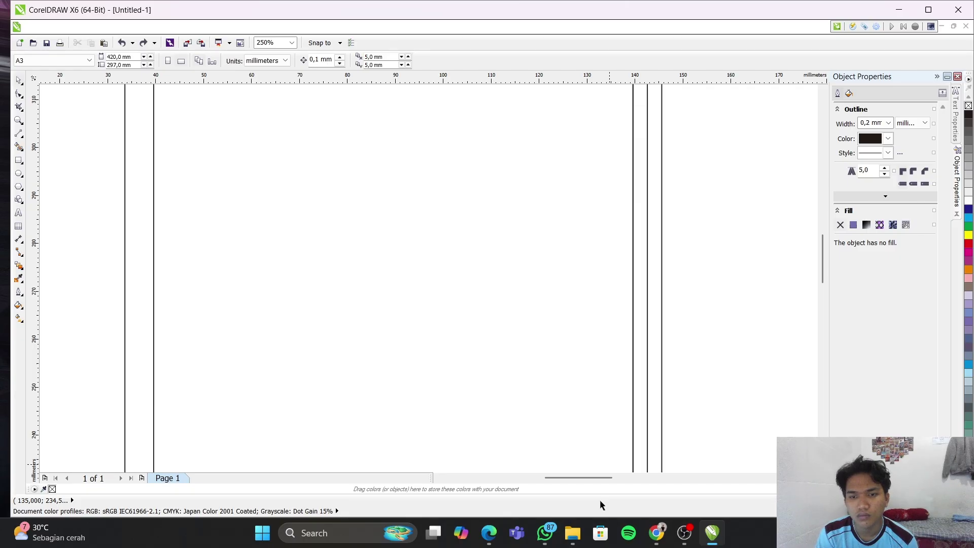
drag(600, 500, 731, 280)
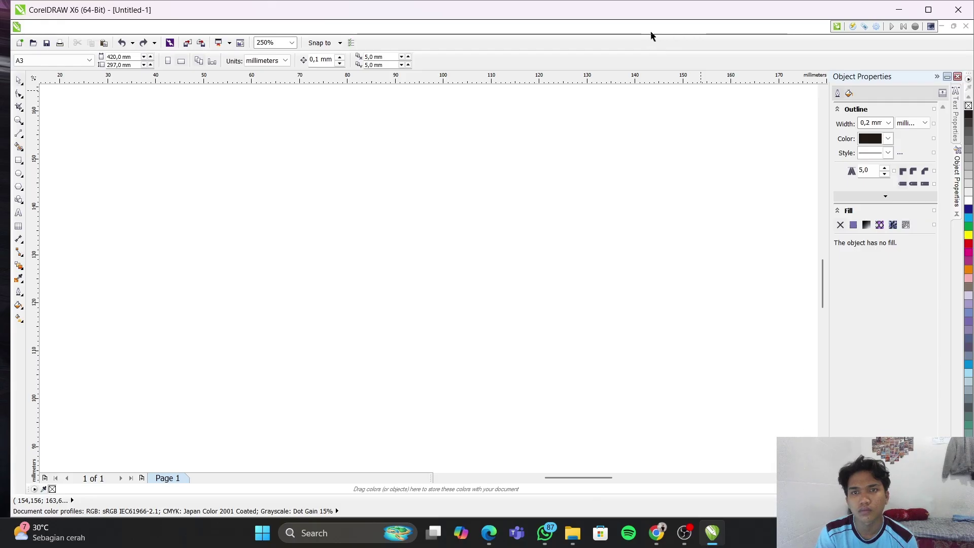
scroll(814, 172, up, 8)
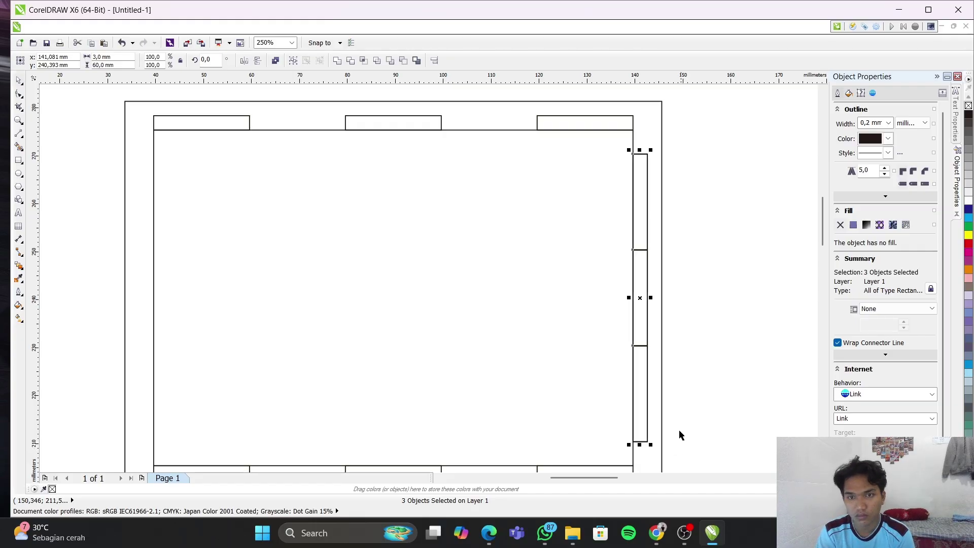
drag(636, 299, 150, 296)
click(146, 285)
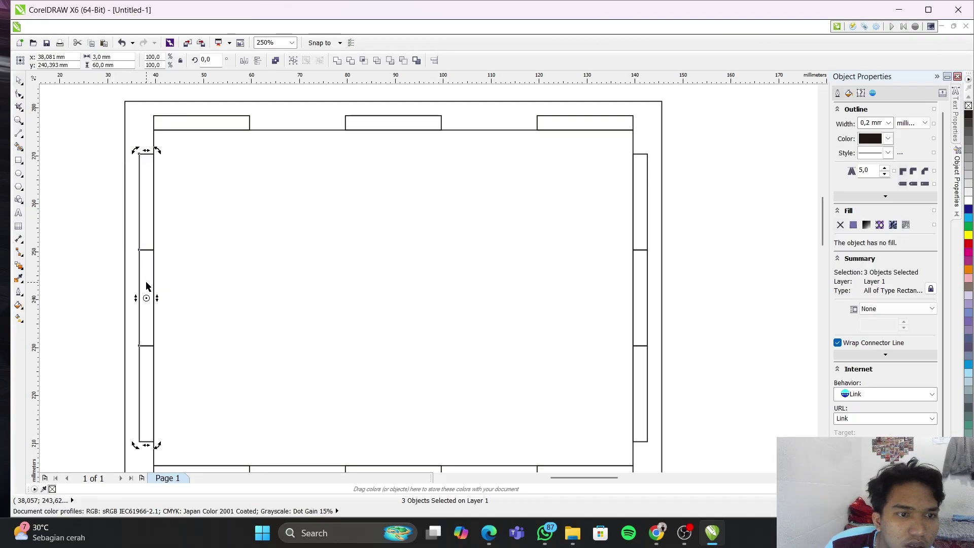
Delete the middle upright rectangle from both the left and right columns of the panel
click(101, 282)
click(150, 285)
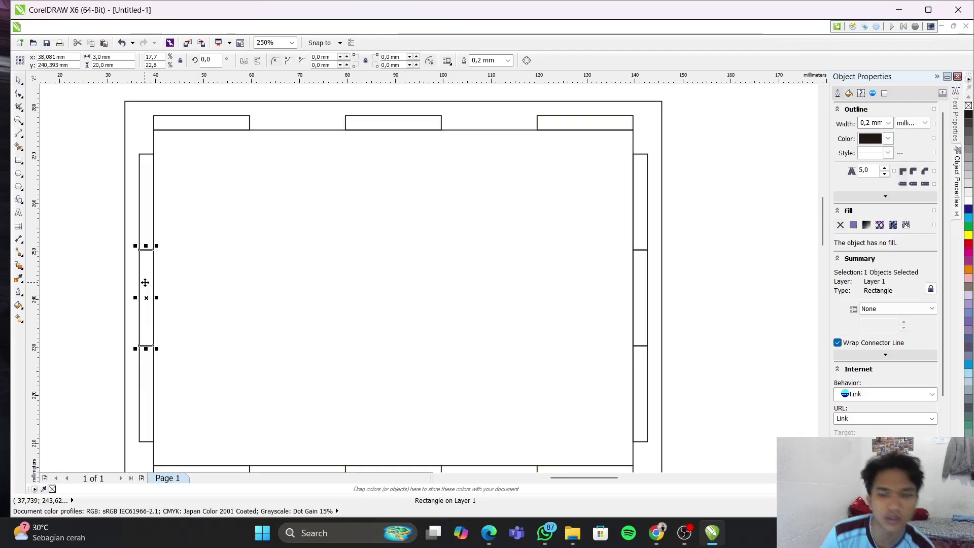
key(Delete)
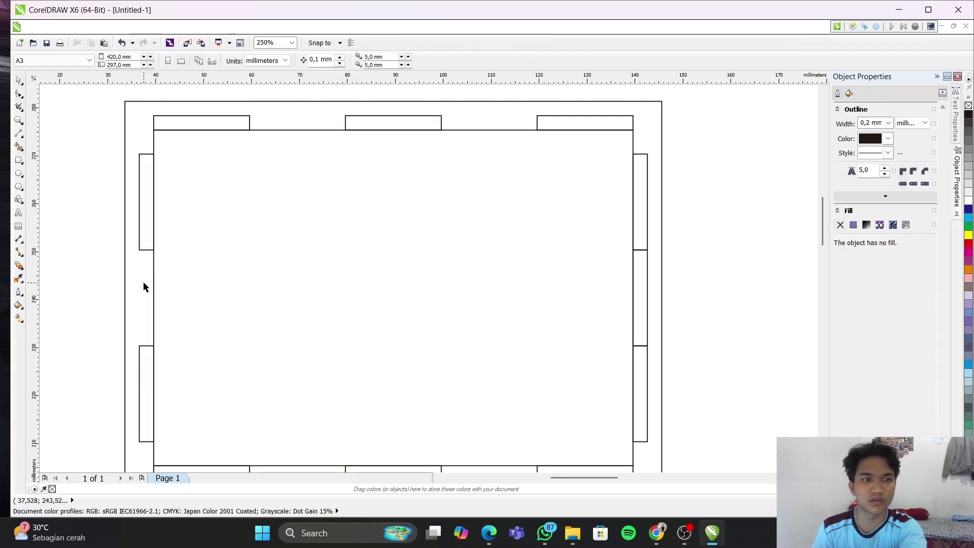
click(638, 290)
key(Delete)
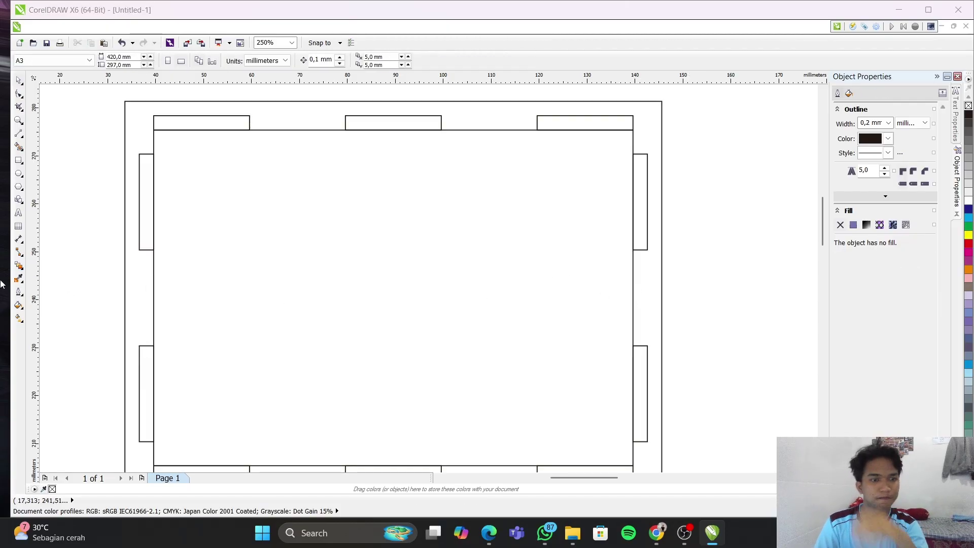
Select the nested outlines with all their small rectangles and move them closer to the page's upper-left corner
key(F3)
key(F3)
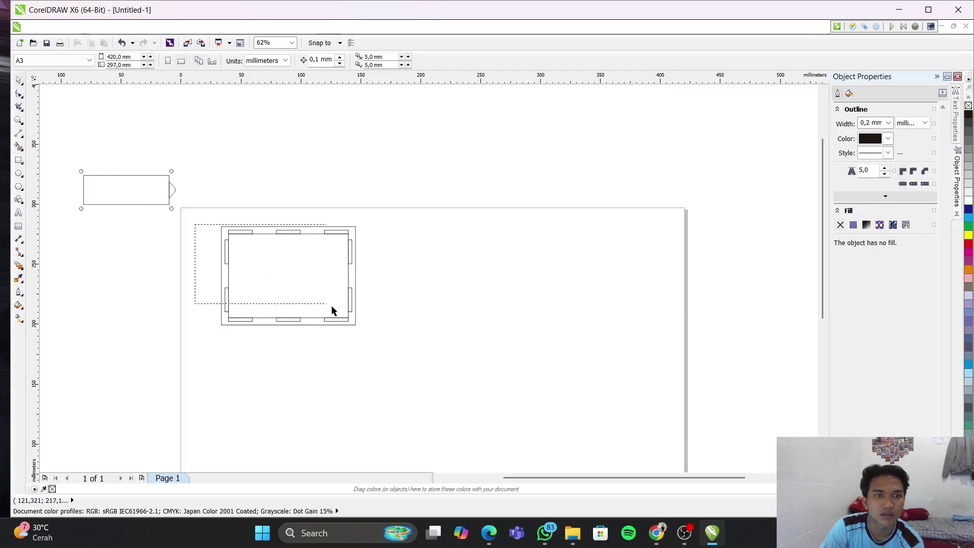
drag(332, 305, 389, 351)
drag(291, 275, 265, 273)
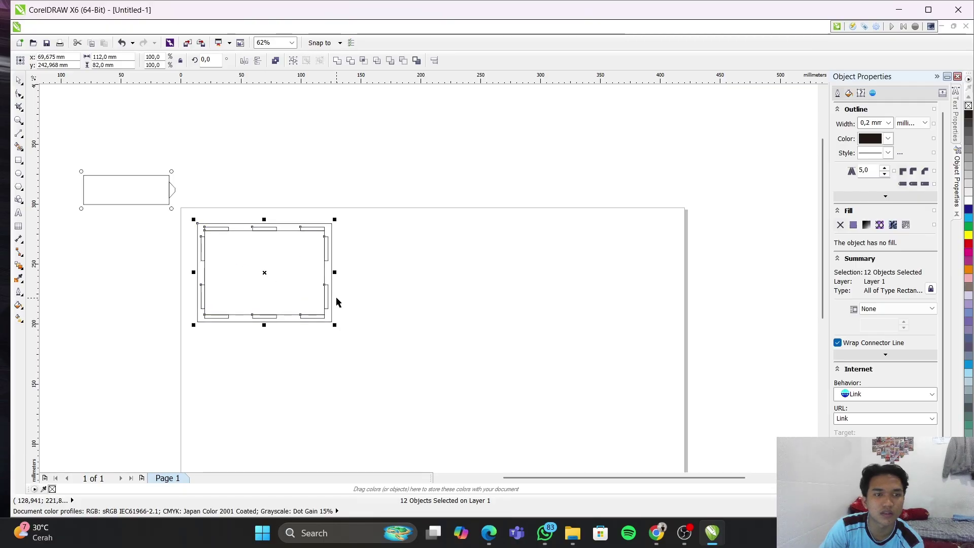
Place a copy of the whole panel, both outlines and small rectangles, a short distance to the right of the original
click(381, 293)
drag(191, 225, 368, 353)
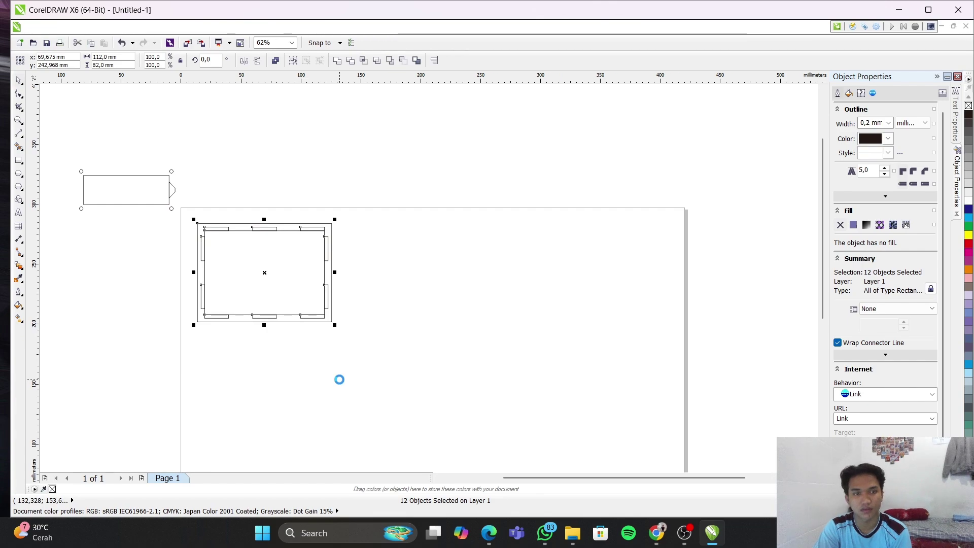
drag(265, 275, 414, 275)
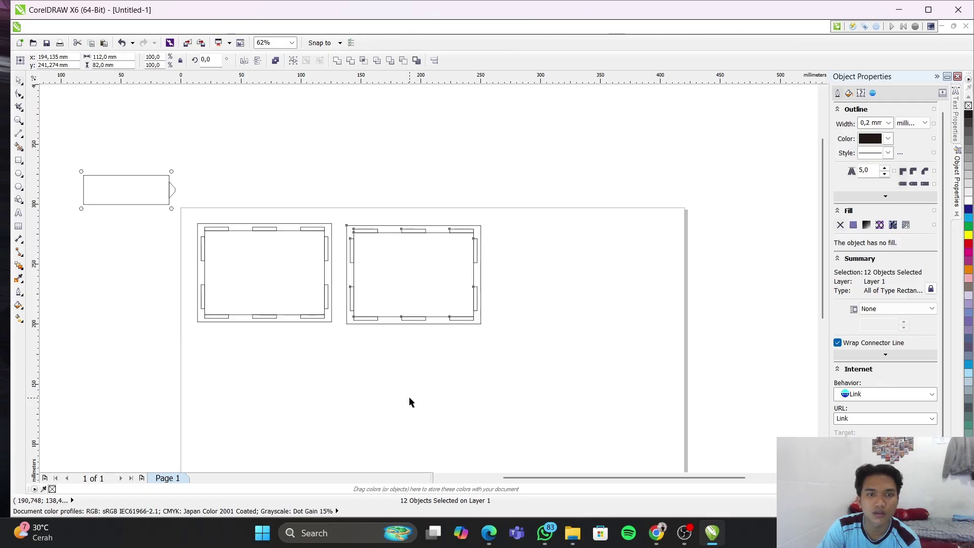
click(409, 398)
Move the grouped rectangle with corner circles and connector to the centre of the left panel
drag(70, 160, 178, 228)
drag(130, 193, 266, 264)
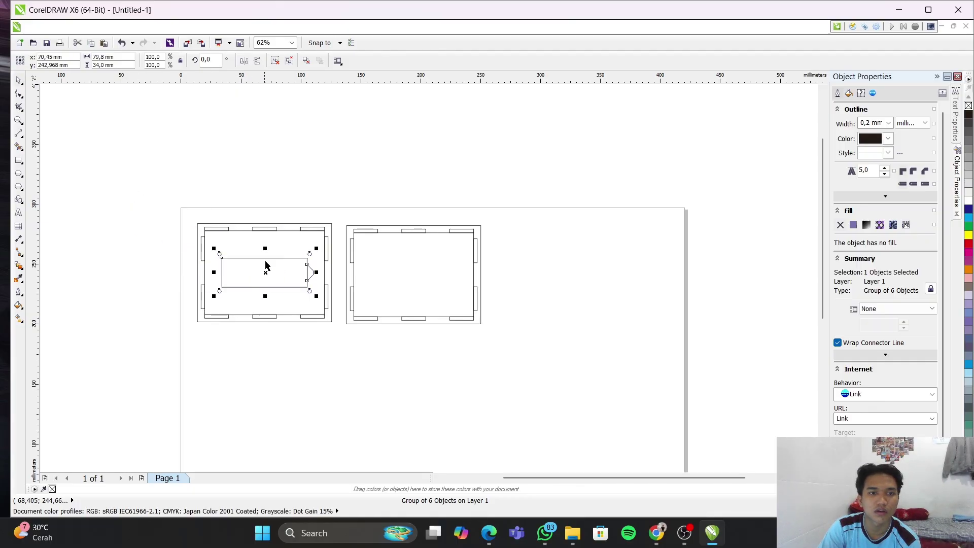
click(308, 167)
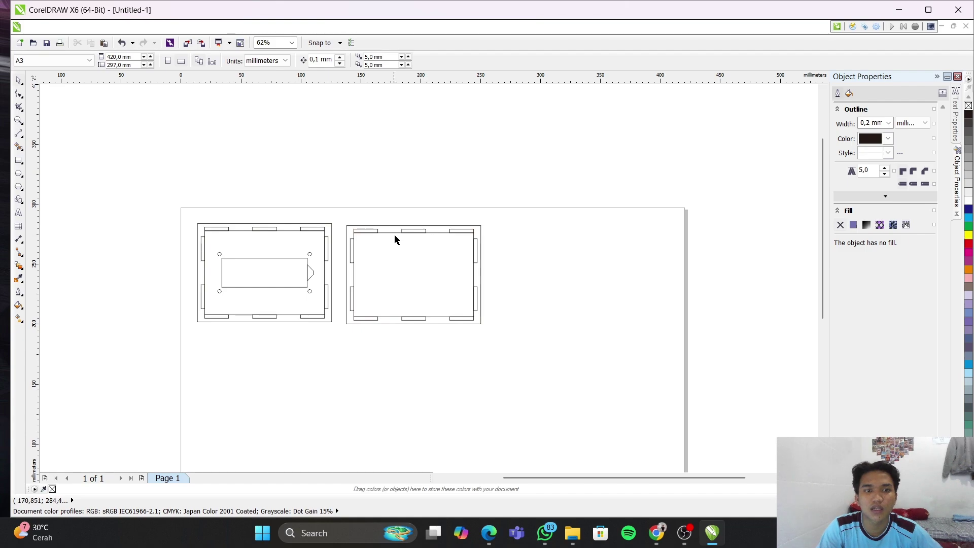
Delete the inner outline from the right panel, keeping its outer outline and small rectangles
scroll(375, 259, up, 2)
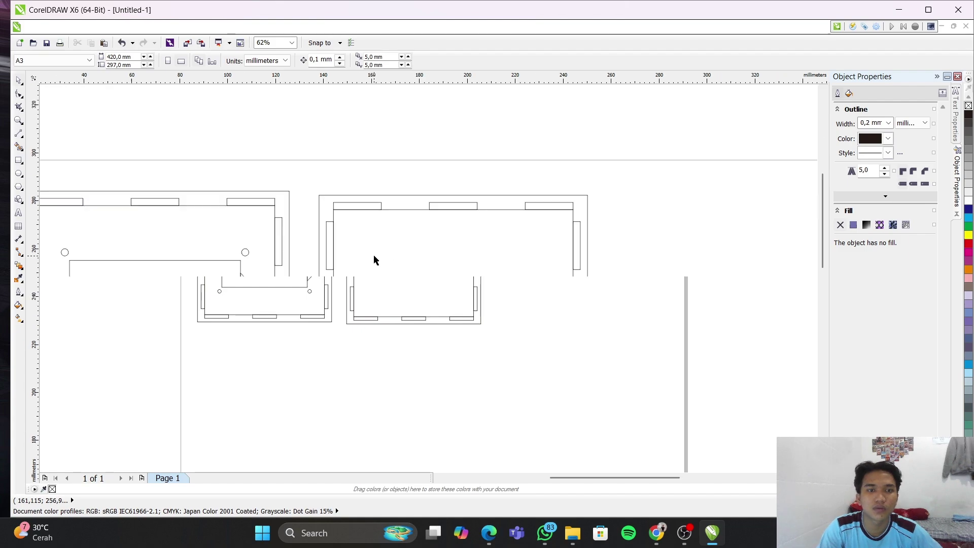
click(400, 210)
click(401, 210)
click(761, 300)
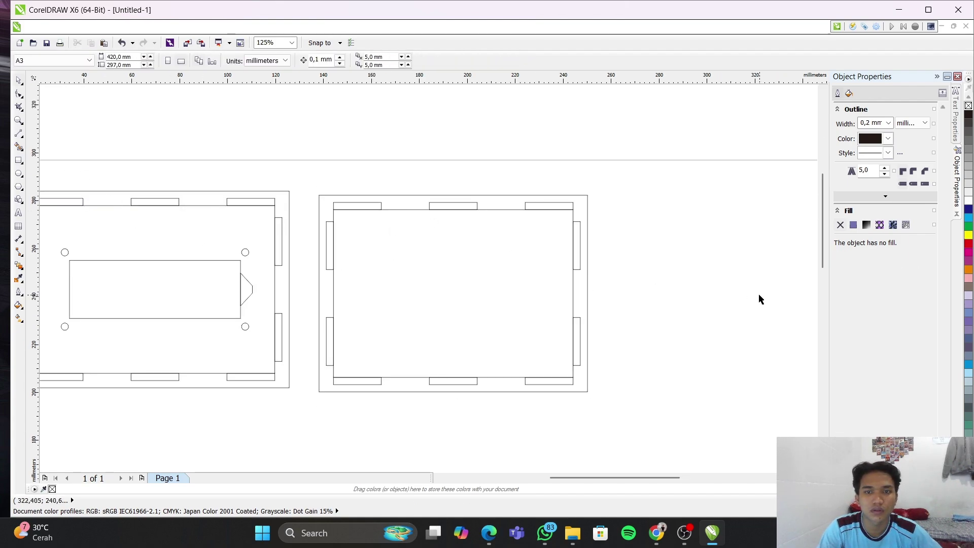
click(415, 210)
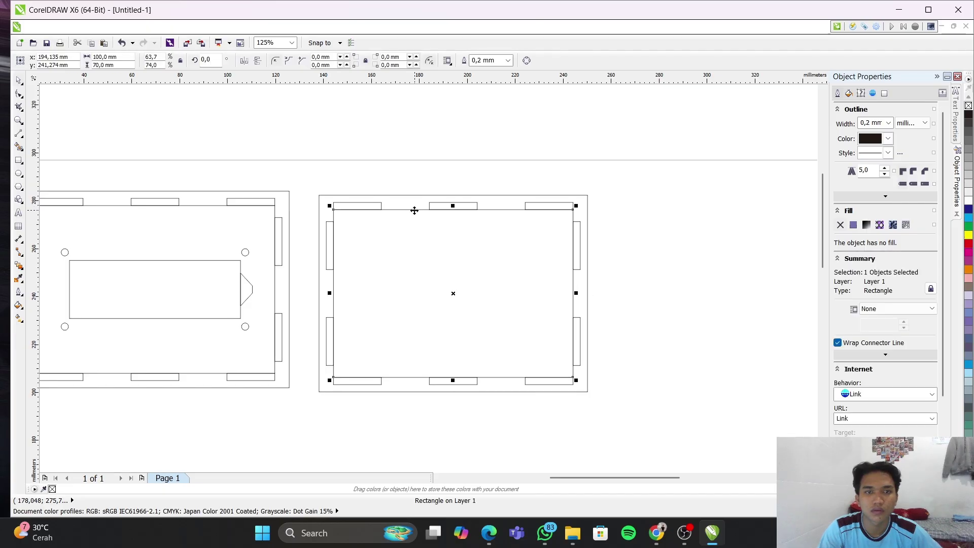
key(Delete)
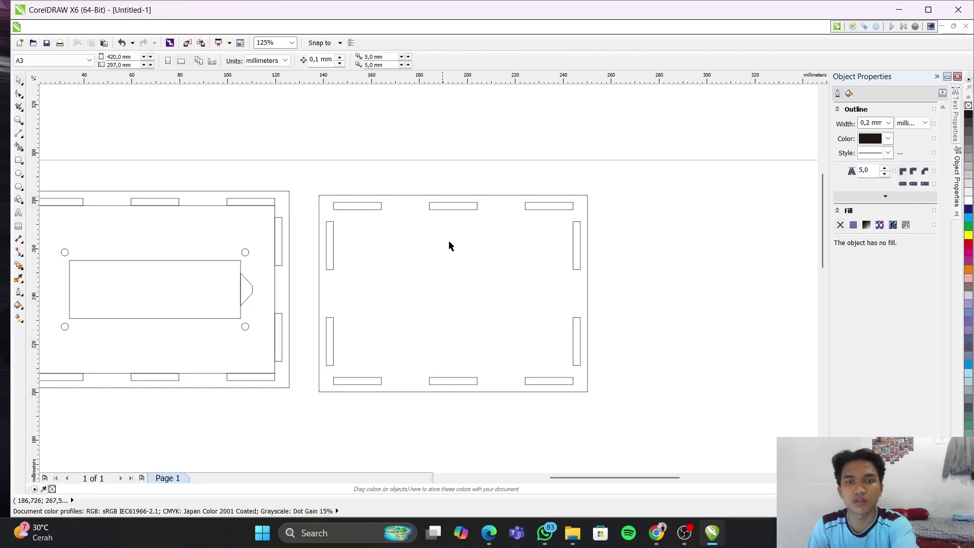
Delete the inner outline from the left panel, keeping the small rectangles and the centred group
click(275, 280)
click(397, 311)
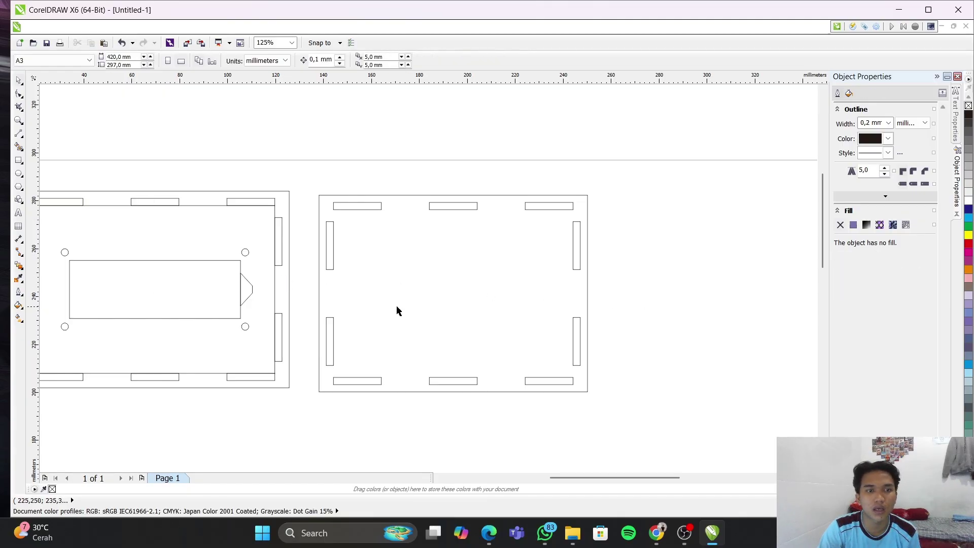
click(191, 374)
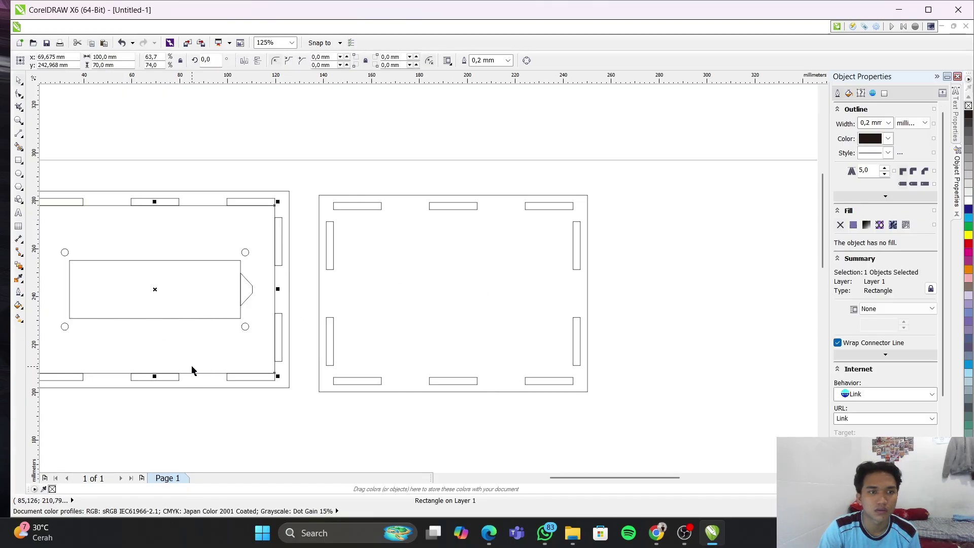
scroll(172, 341, up, 1)
scroll(160, 339, down, 3)
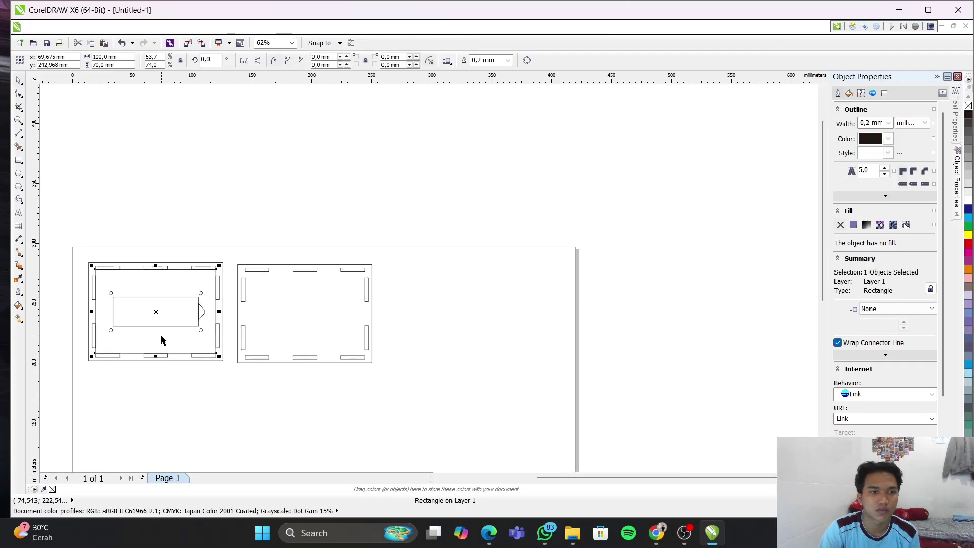
scroll(161, 339, up, 3)
click(162, 338)
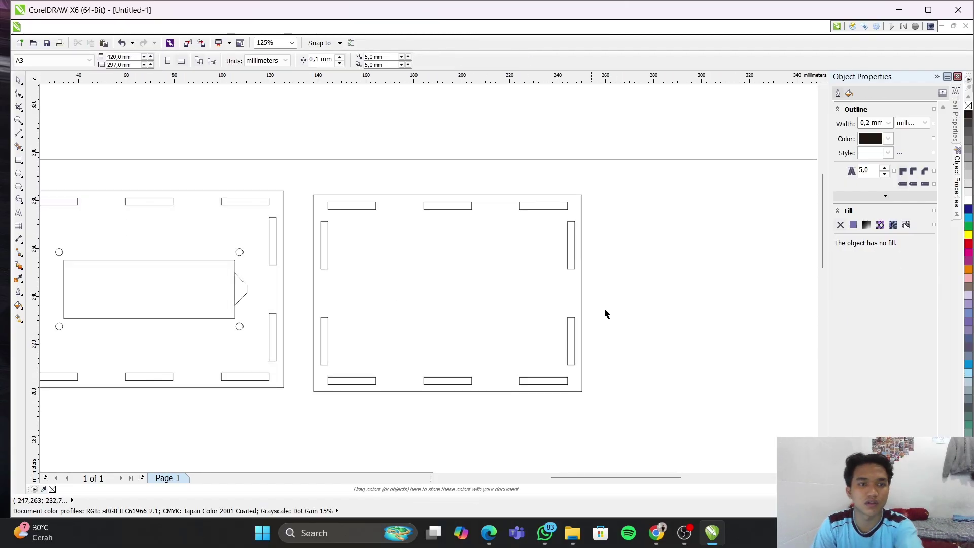
Draw a rectangle to the right of the two panels and size it 70 mm wide by 40 mm high
click(3, 169)
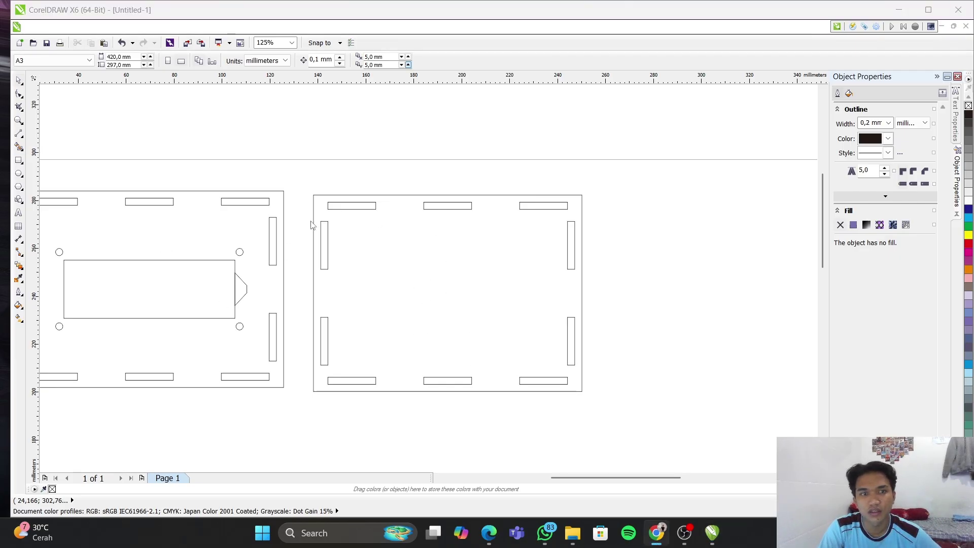
click(19, 161)
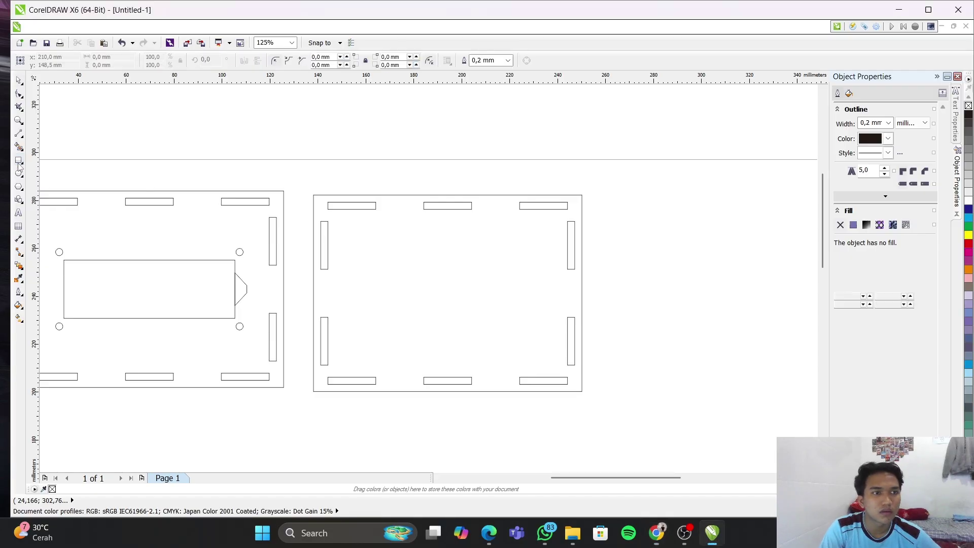
mouse_move(668, 230)
mouse_down()
mouse_move(750, 374)
mouse_move(796, 387)
mouse_move(795, 365)
mouse_up()
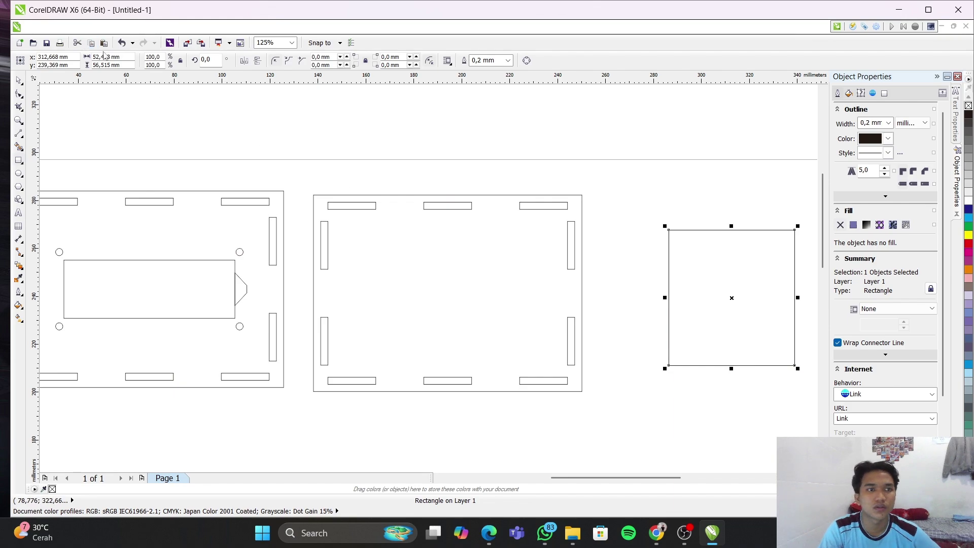
drag(121, 56, 77, 57)
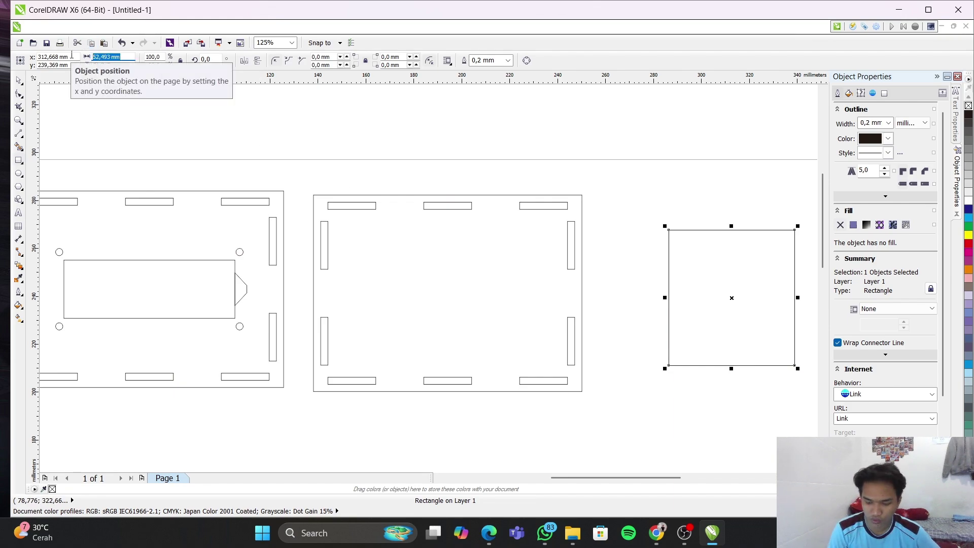
text(790)
key(Return)
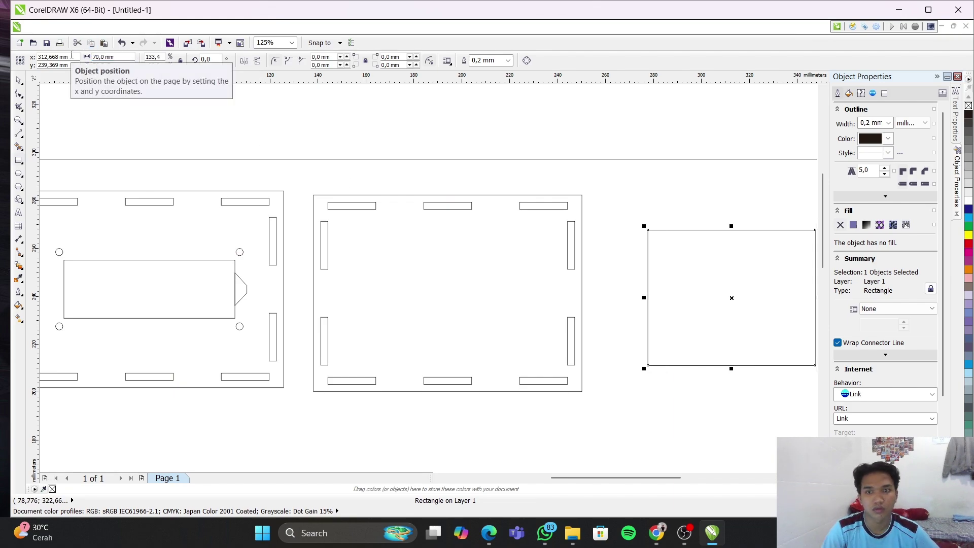
drag(121, 65, 100, 69)
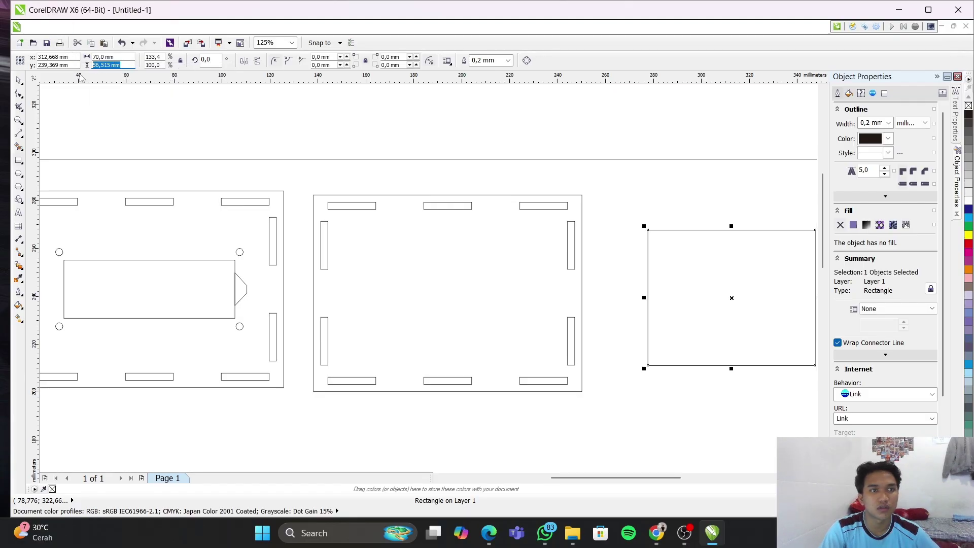
text(4)
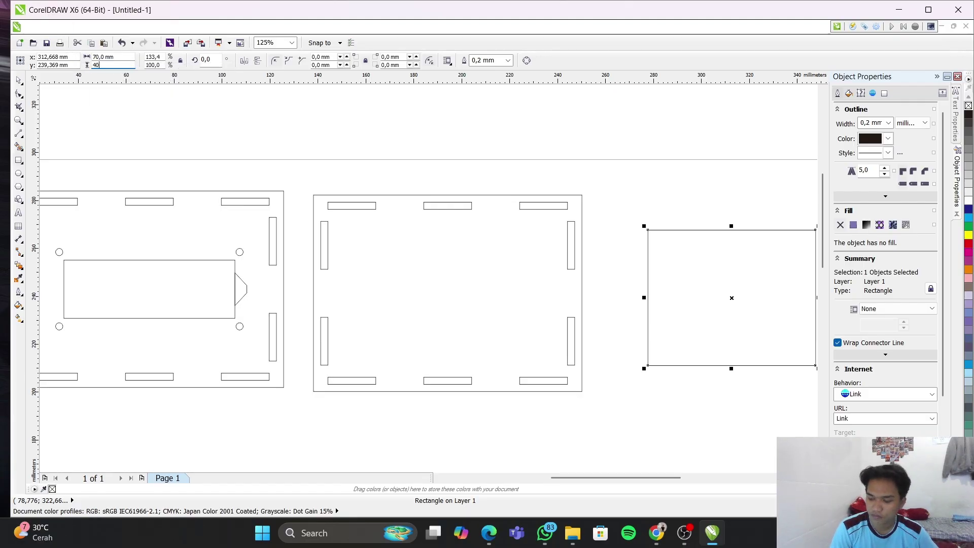
Set the rectangle's height to 40 mm and move it into the middle of the slotted panel without holes
text(0)
key(Return)
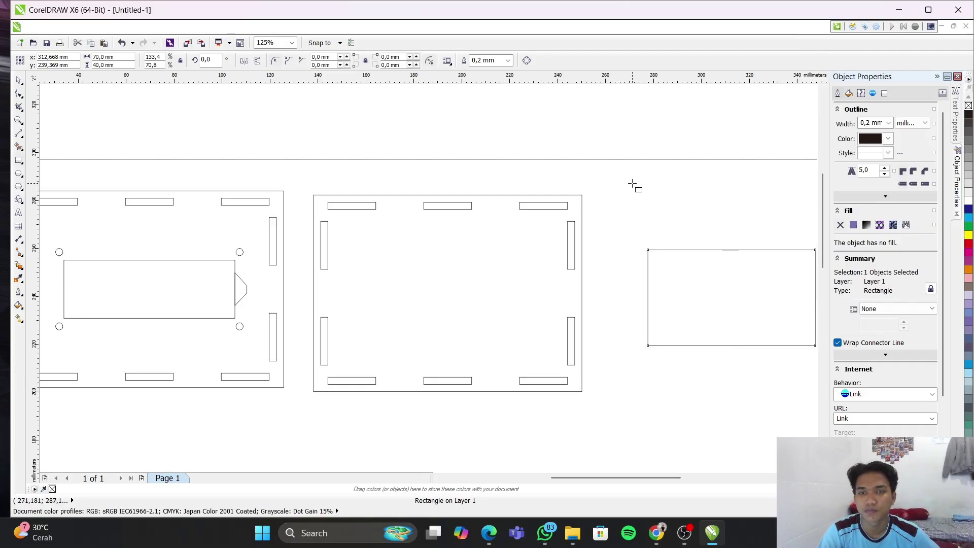
drag(732, 298, 448, 294)
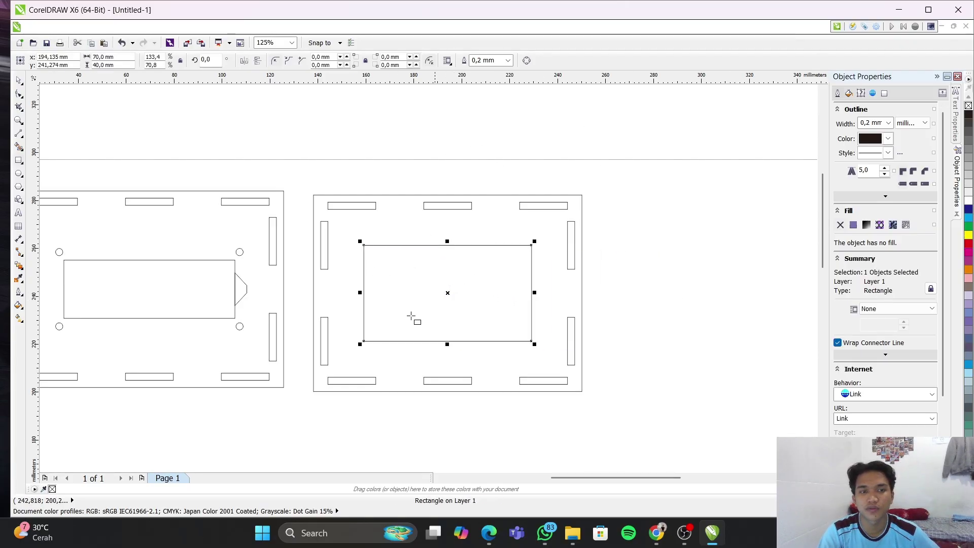
click(464, 147)
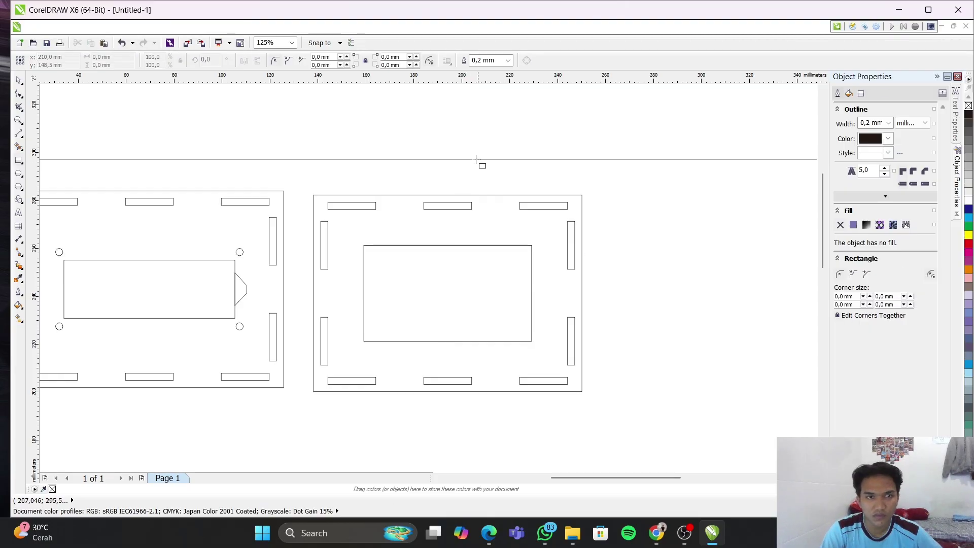
Draw a circle in the empty area beside the slotted panels and set its width and height to 10 mm
click(19, 173)
drag(625, 225, 661, 252)
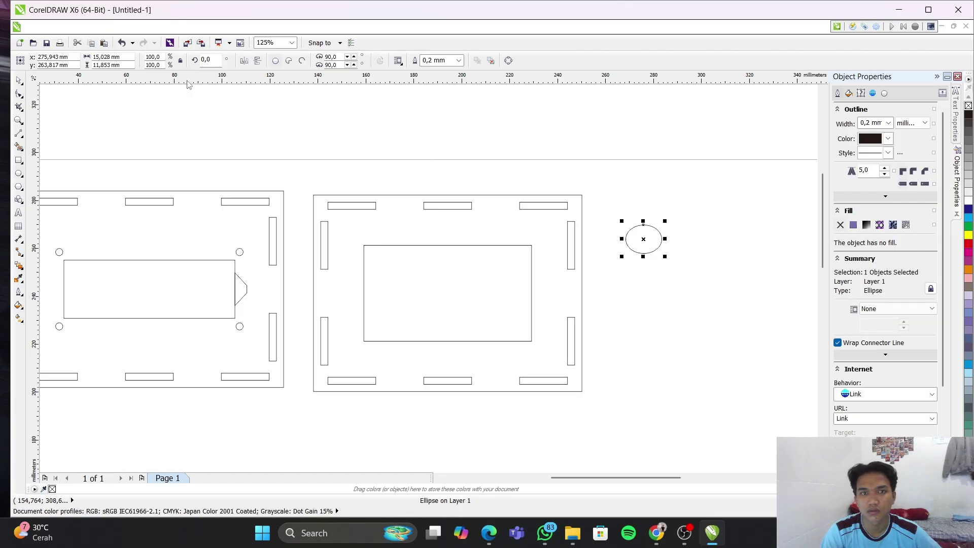
click(129, 57)
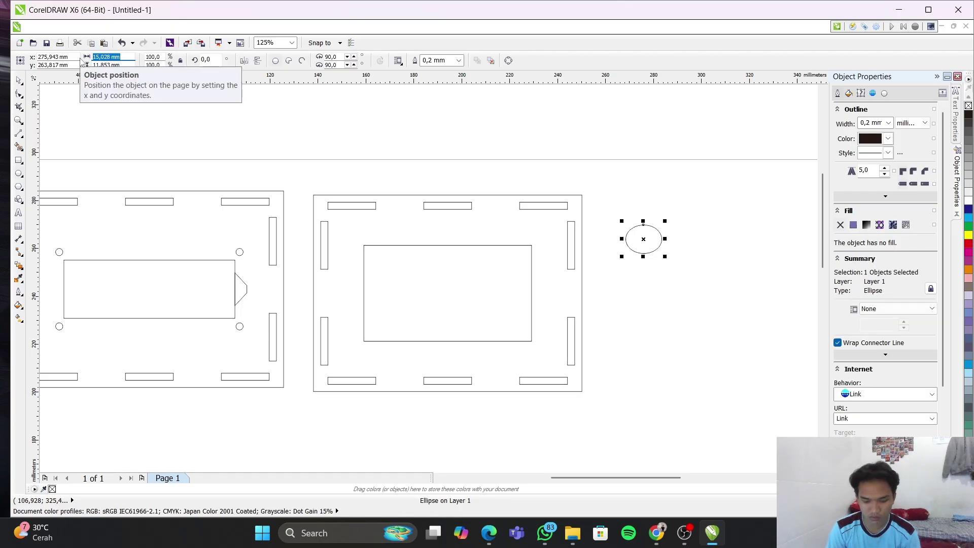
text(10)
key(Return)
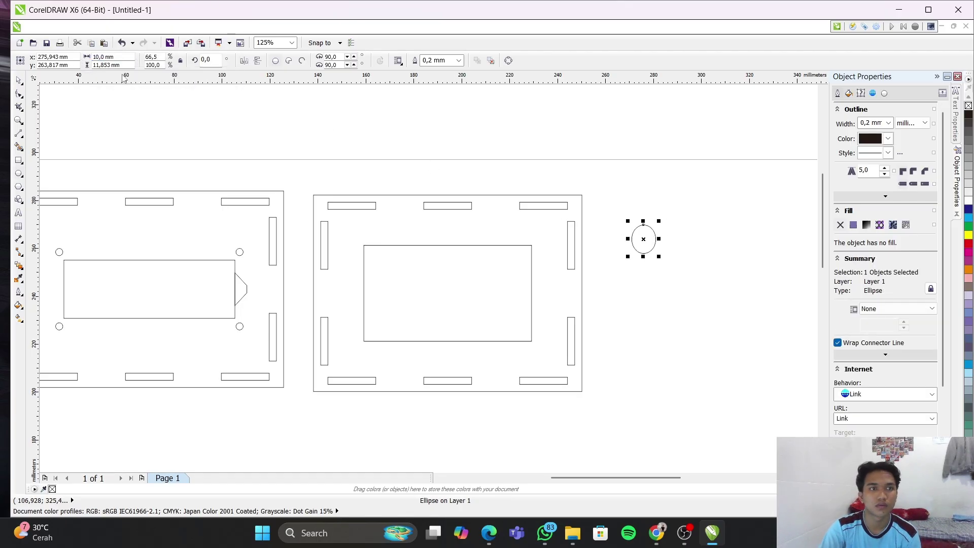
key(Tab)
text(10)
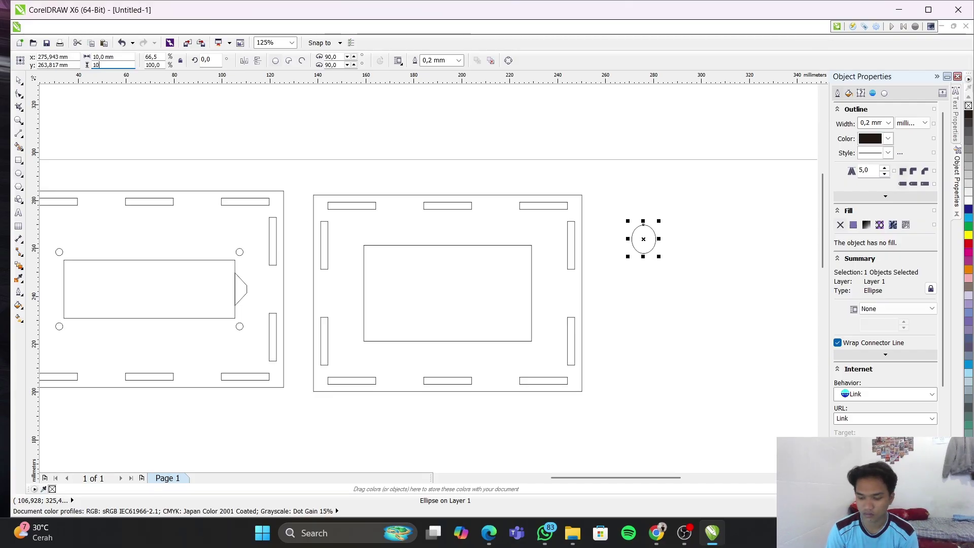
key(Return)
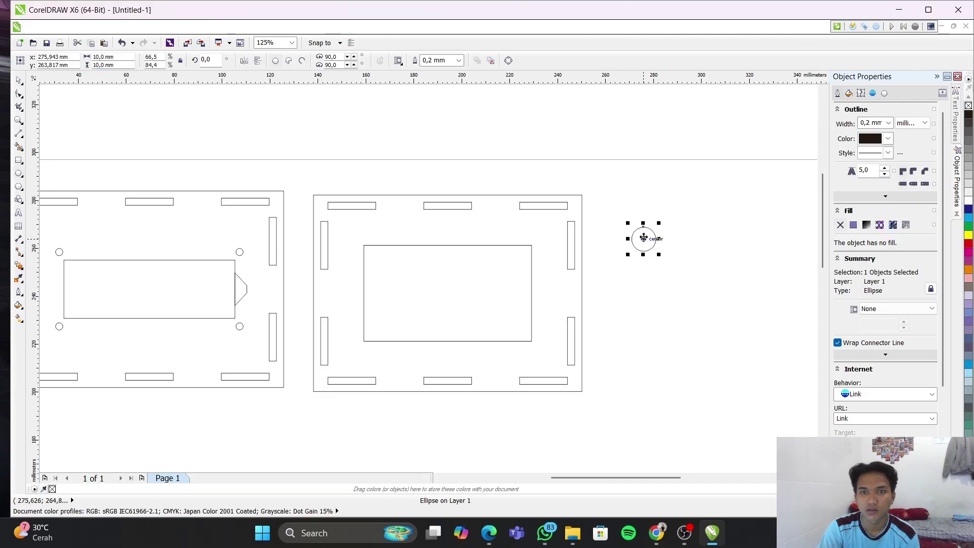
click(735, 256)
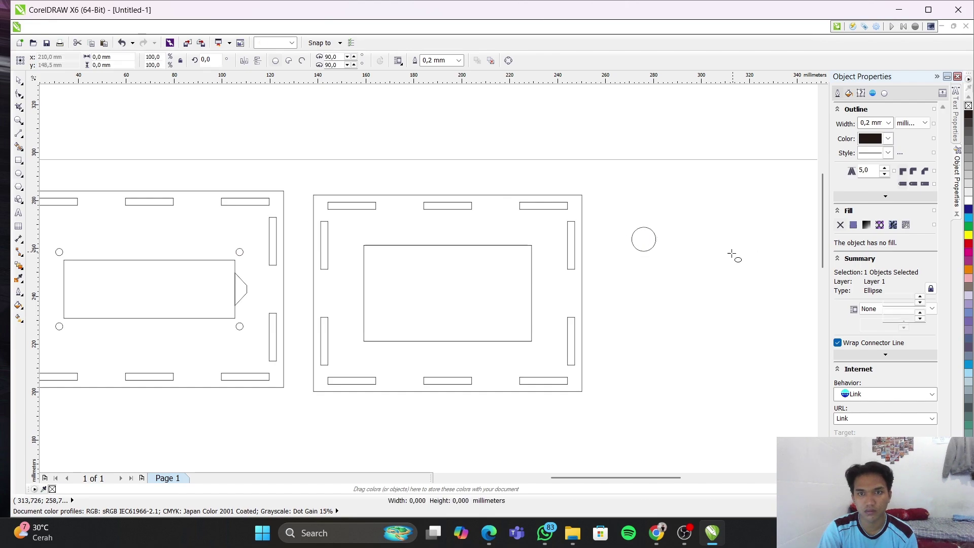
Copy the 10 mm circle onto all four corners of the 70 × 40 mm rectangle, centring each copy on its corner
key(F7)
click(643, 240)
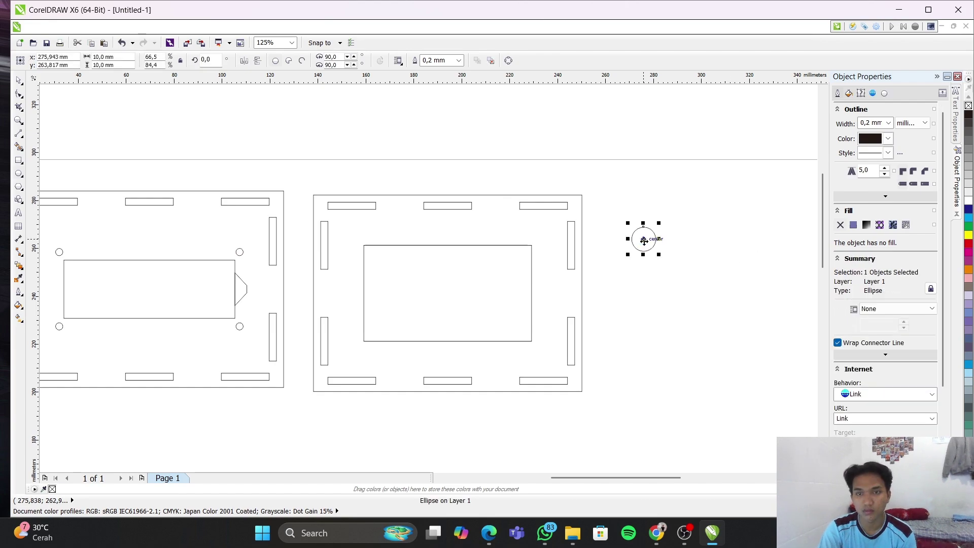
drag(645, 238, 532, 246)
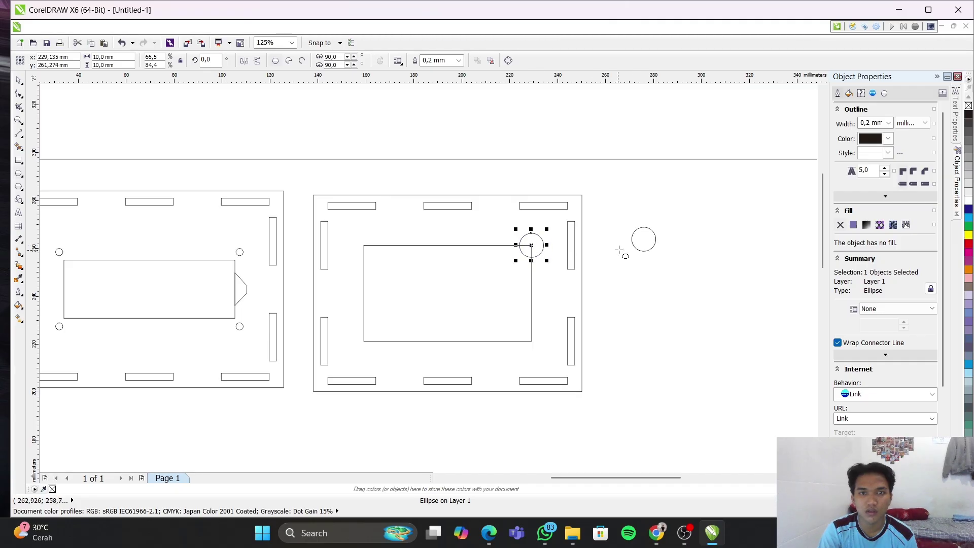
click(643, 239)
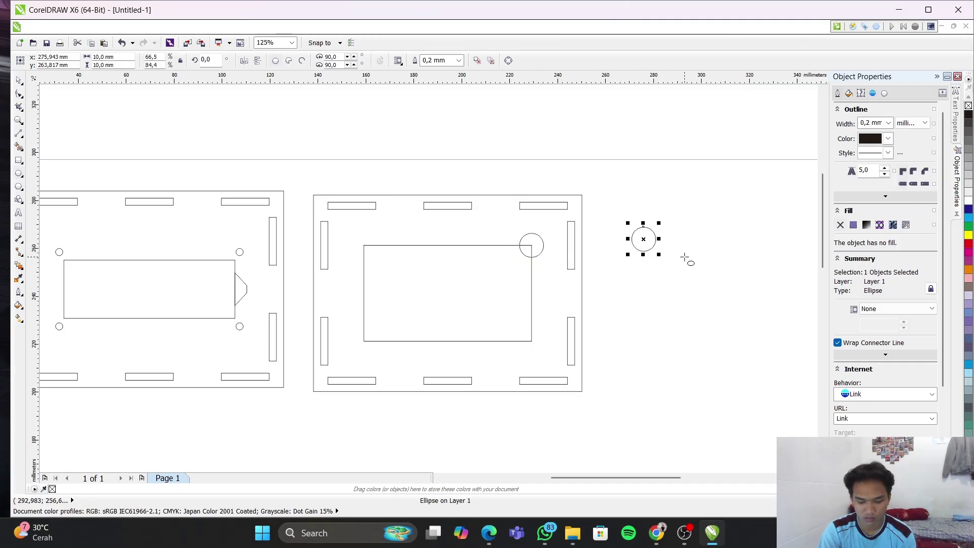
drag(644, 239, 364, 245)
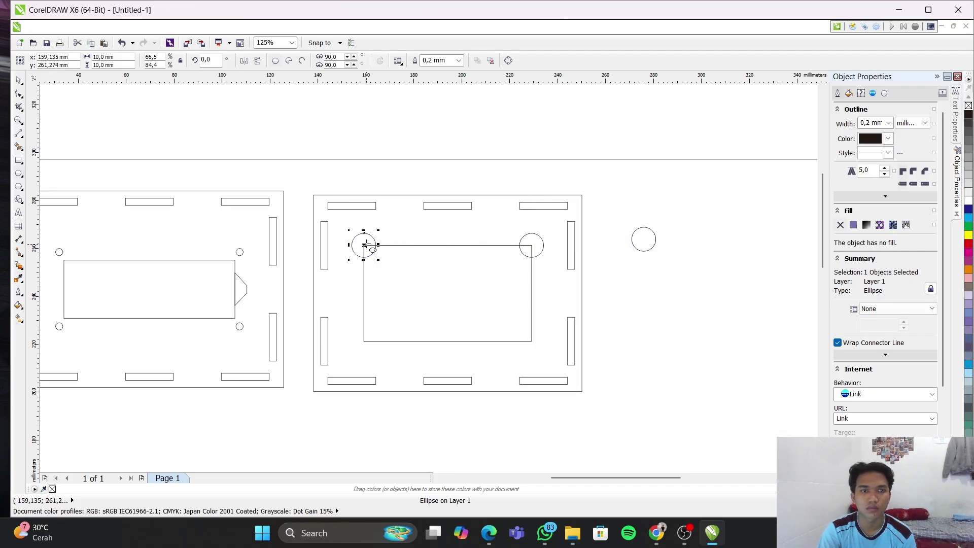
click(632, 239)
drag(643, 239, 531, 339)
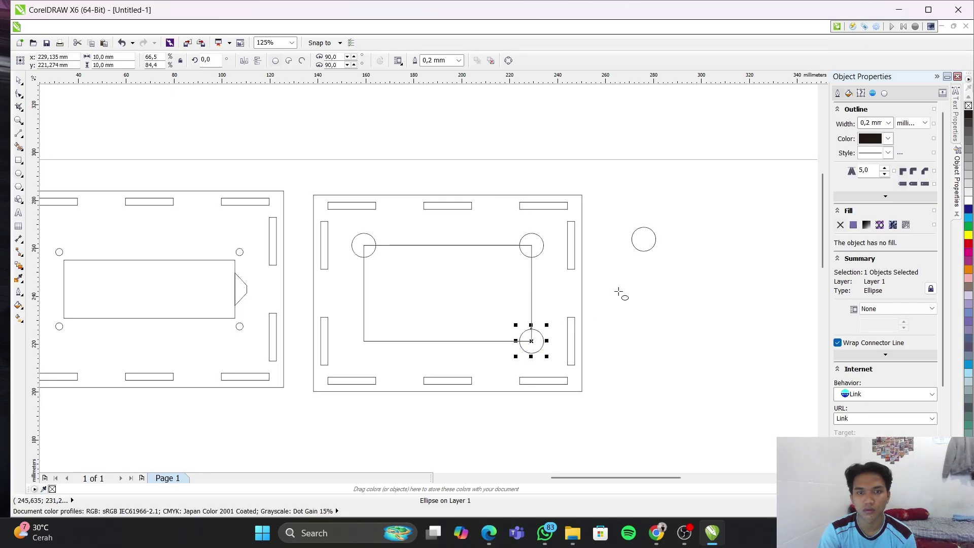
click(643, 239)
key(F7)
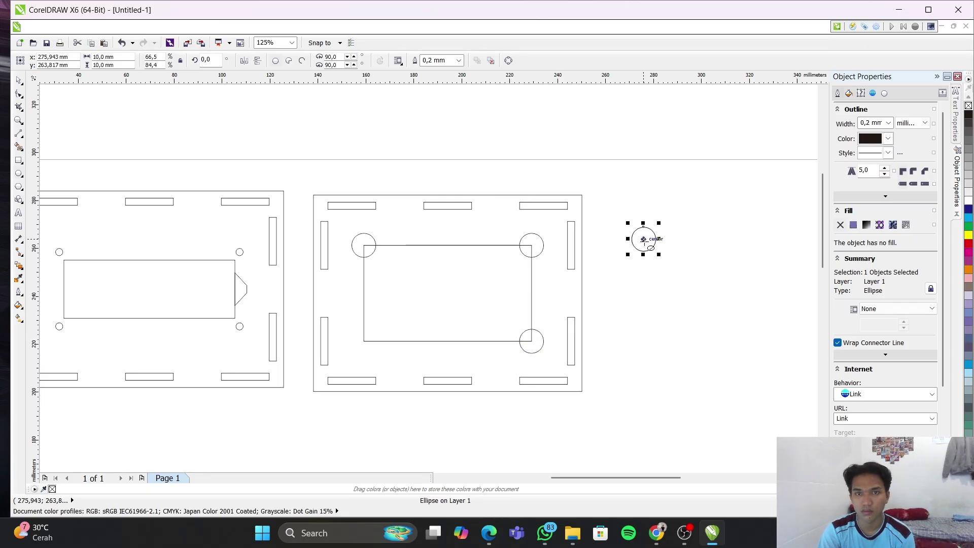
drag(643, 239, 363, 341)
Delete the spare circle outside the panel and the guide rectangle connecting the four corner circles
click(648, 249)
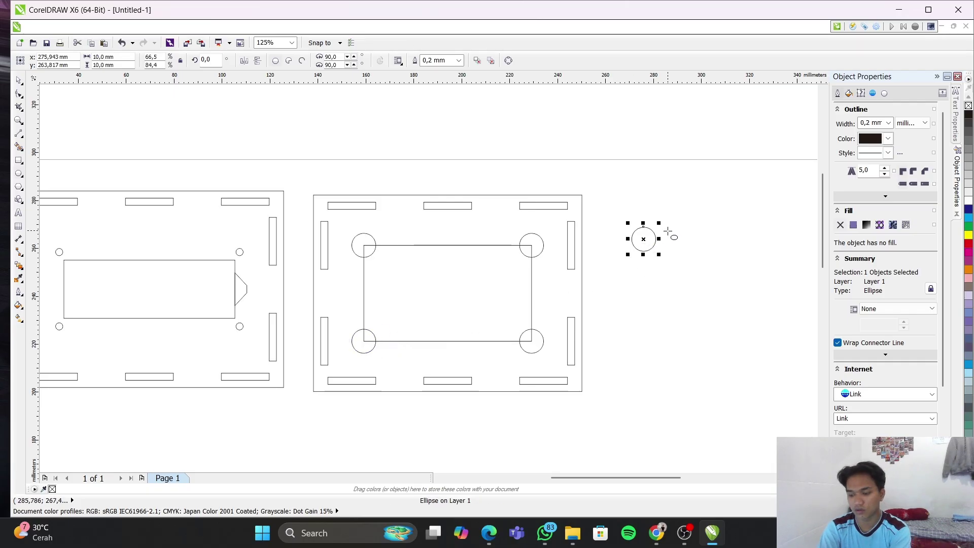
key(Delete)
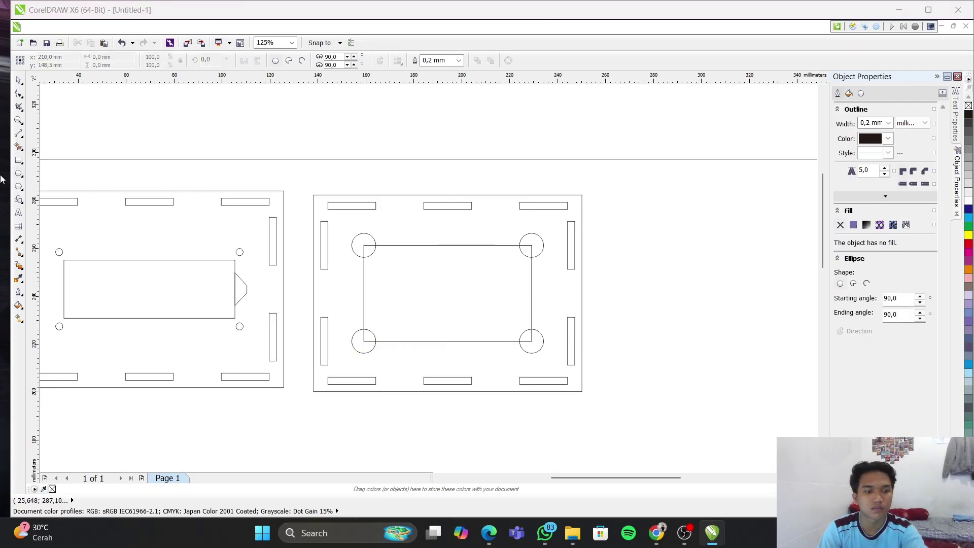
key(F3)
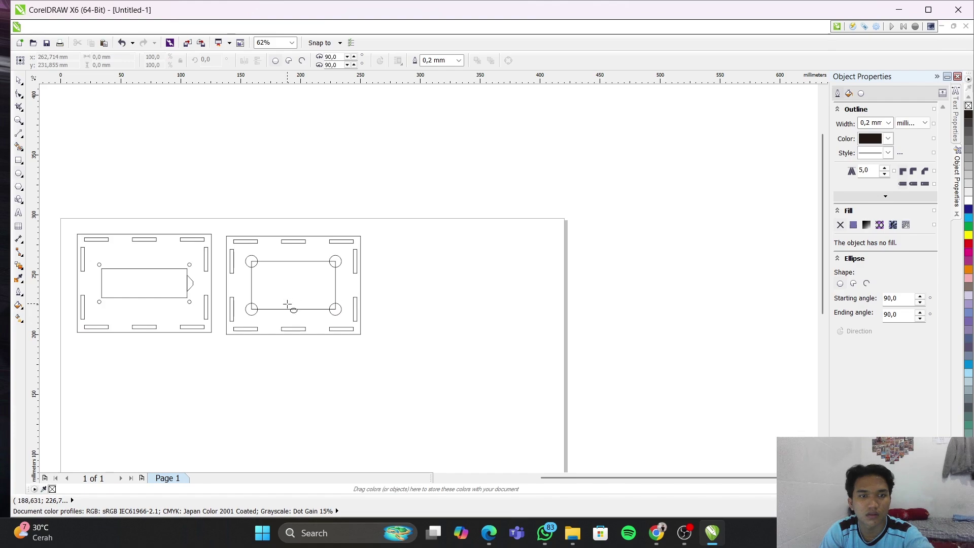
click(293, 308)
key(Delete)
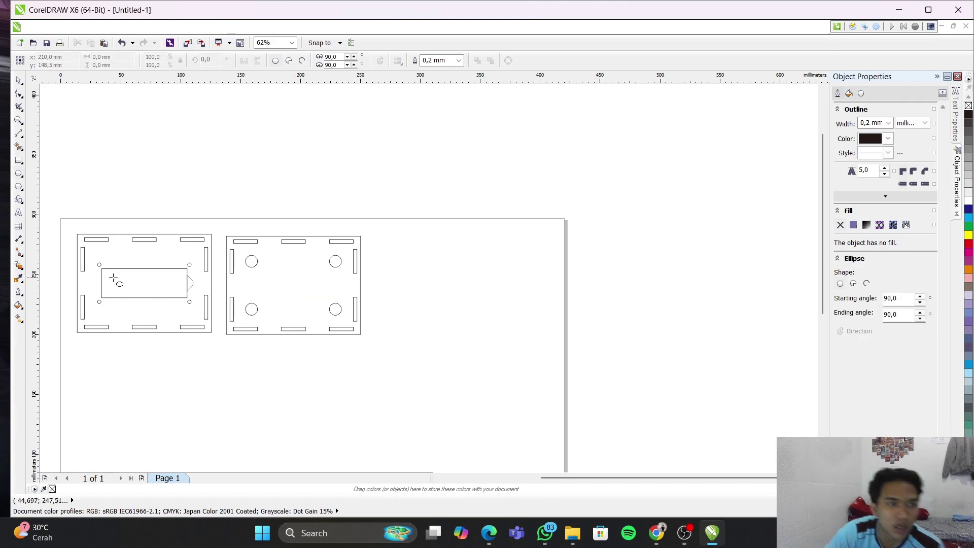
drag(95, 258, 152, 303)
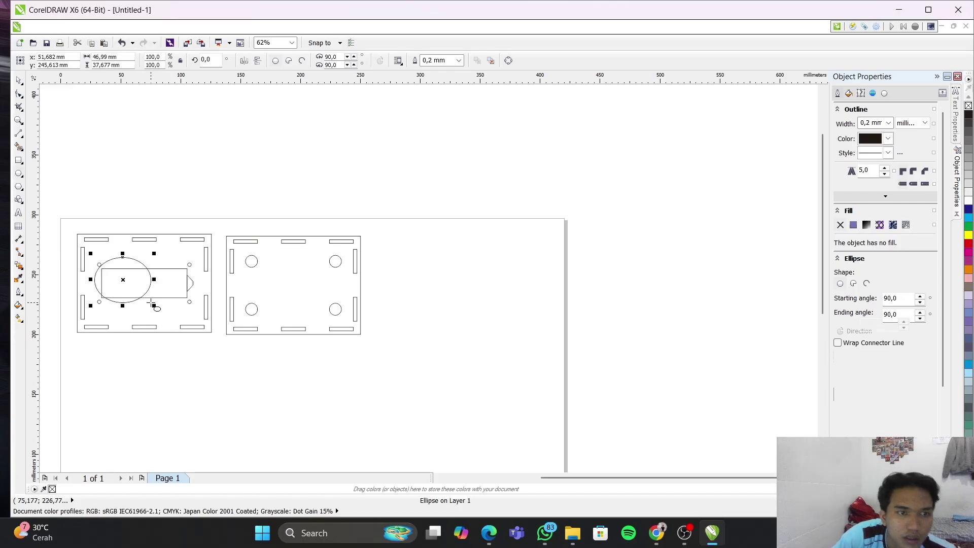
key(ctrl+z)
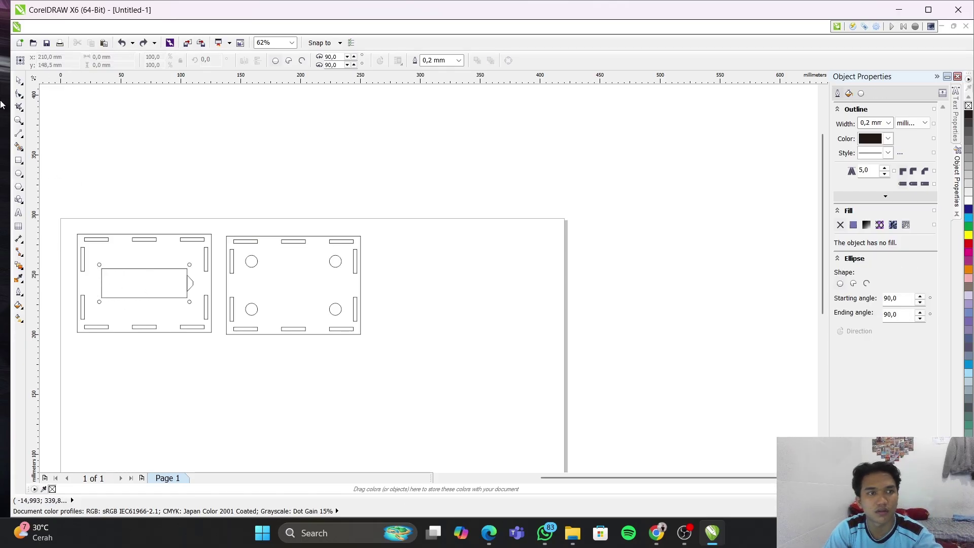
click(19, 80)
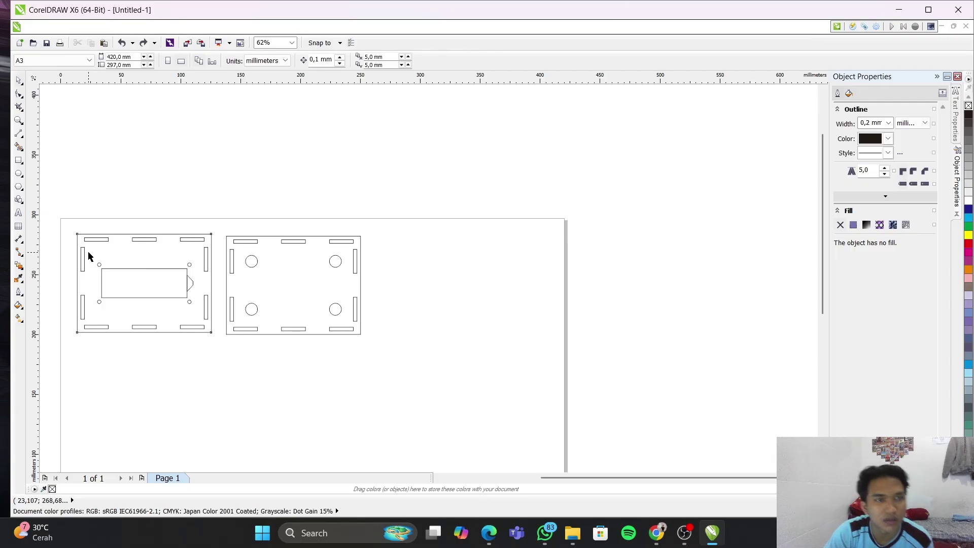
drag(87, 257, 138, 301)
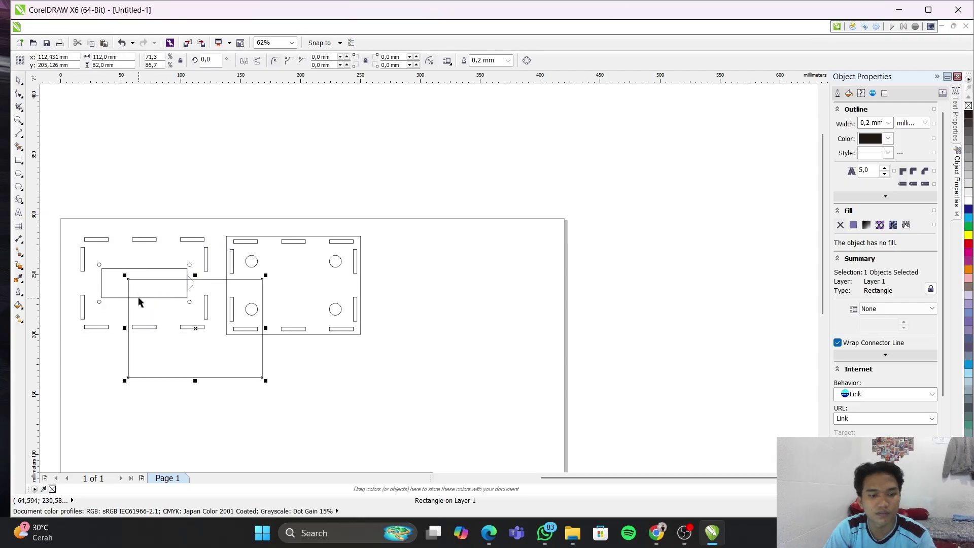
key(ctrl+z)
click(93, 276)
click(85, 258)
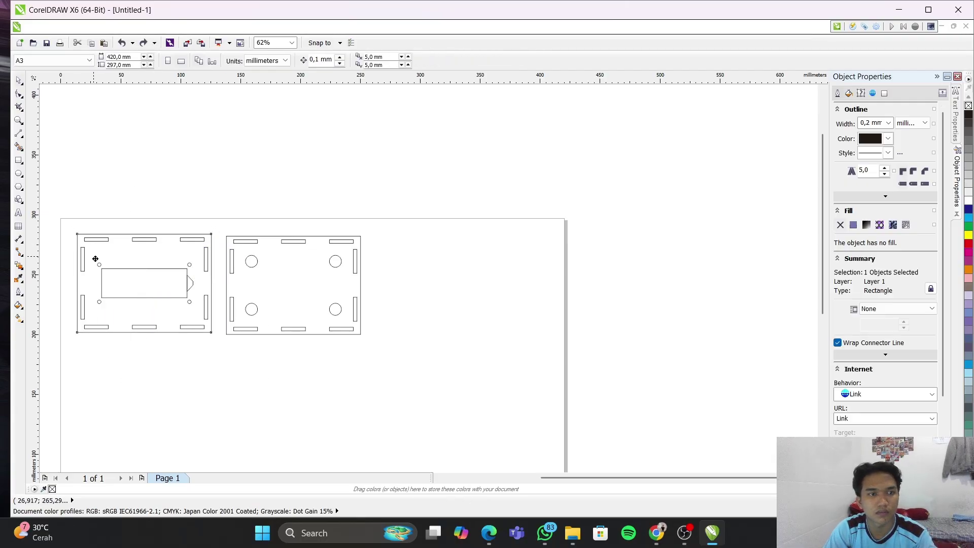
drag(87, 258, 112, 286)
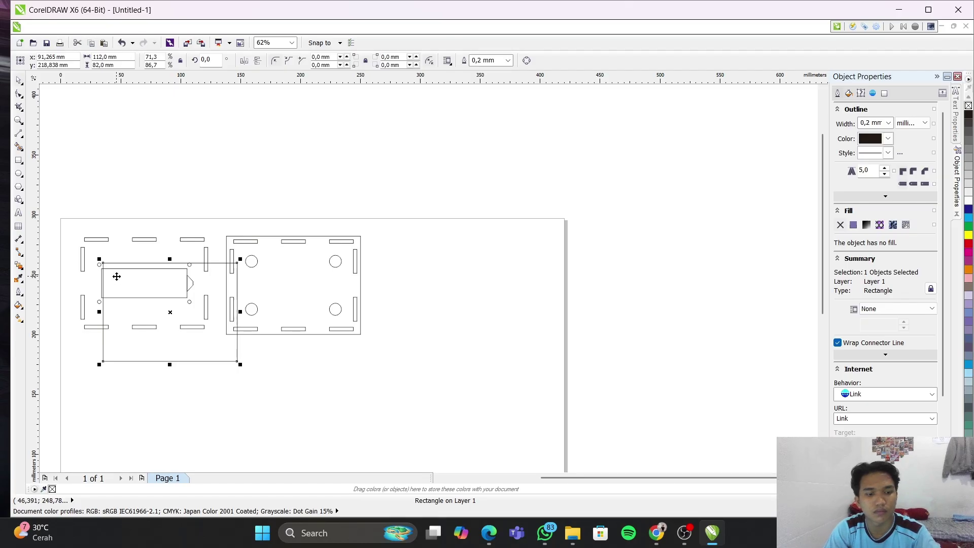
key(ctrl+z)
click(120, 288)
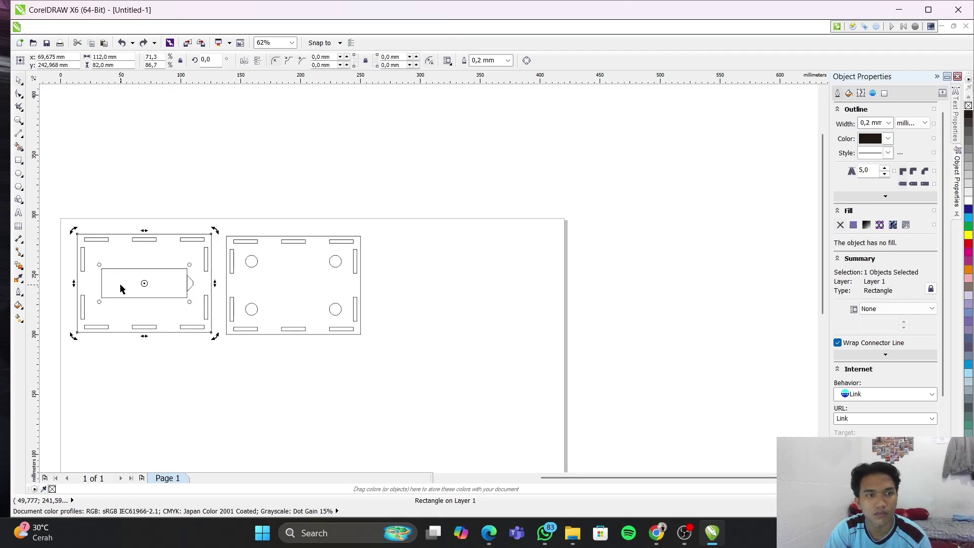
click(177, 221)
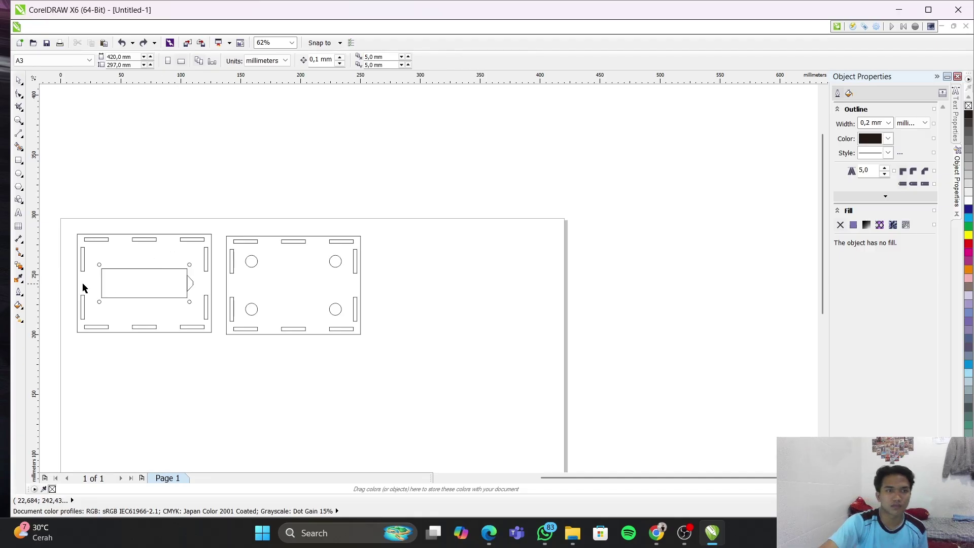
Place a copy of the first panel's inner cutout group, with its notch and four holes, in the empty area beside the second panel
drag(56, 260, 199, 308)
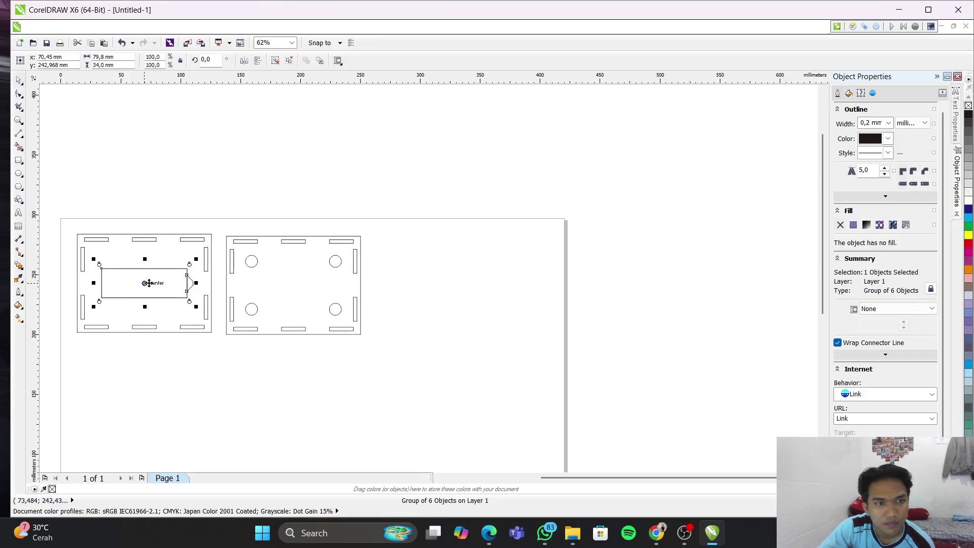
drag(149, 283, 464, 290)
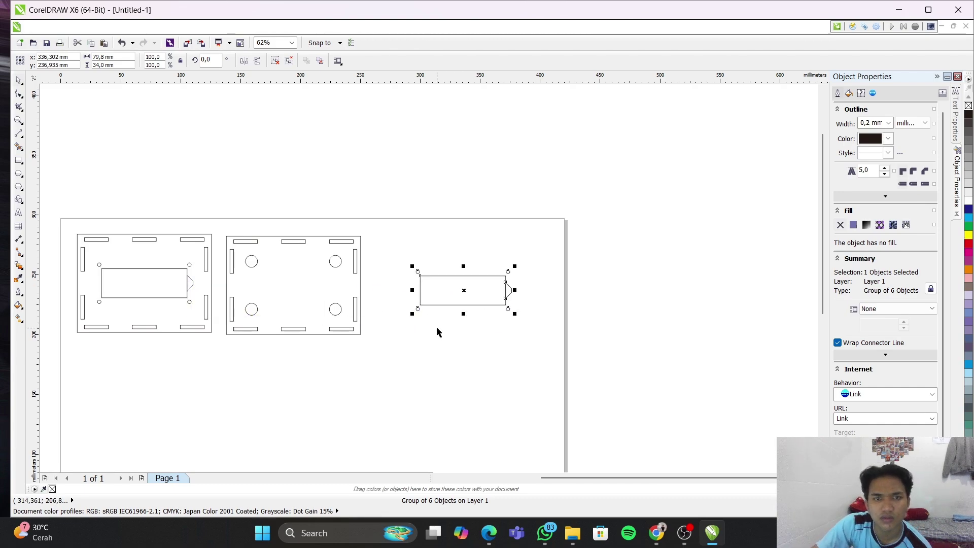
Draw a rectangle above the copied cutout group and set its size to 90 mm wide by 70 mm high
click(19, 161)
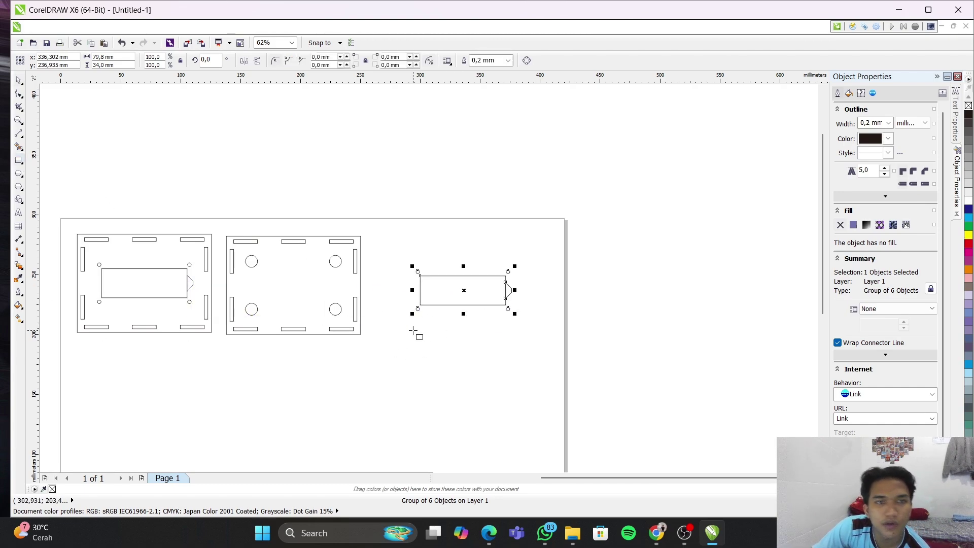
mouse_move(394, 247)
mouse_down()
mouse_move(499, 358)
mouse_move(337, 217)
mouse_move(381, 142)
mouse_move(552, 153)
mouse_up()
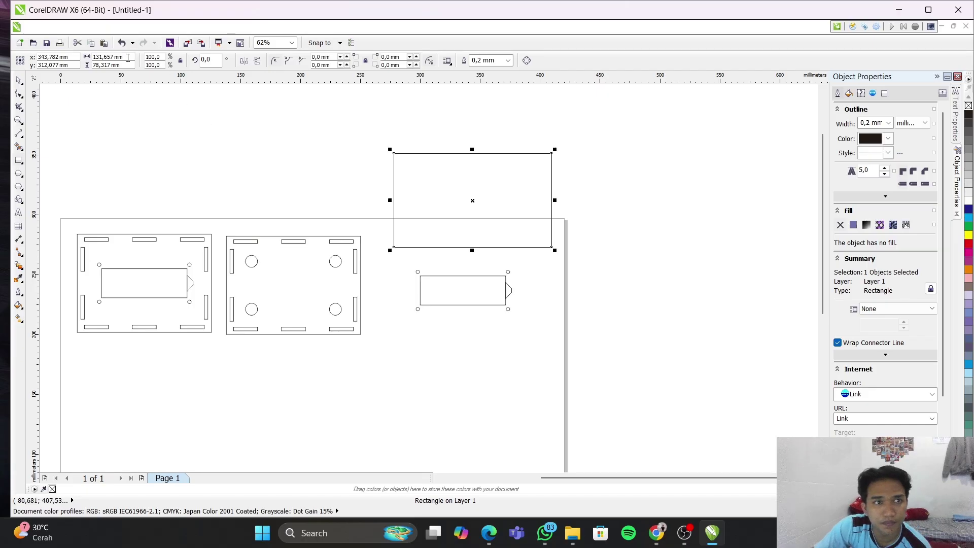
drag(124, 57, 67, 65)
text(90)
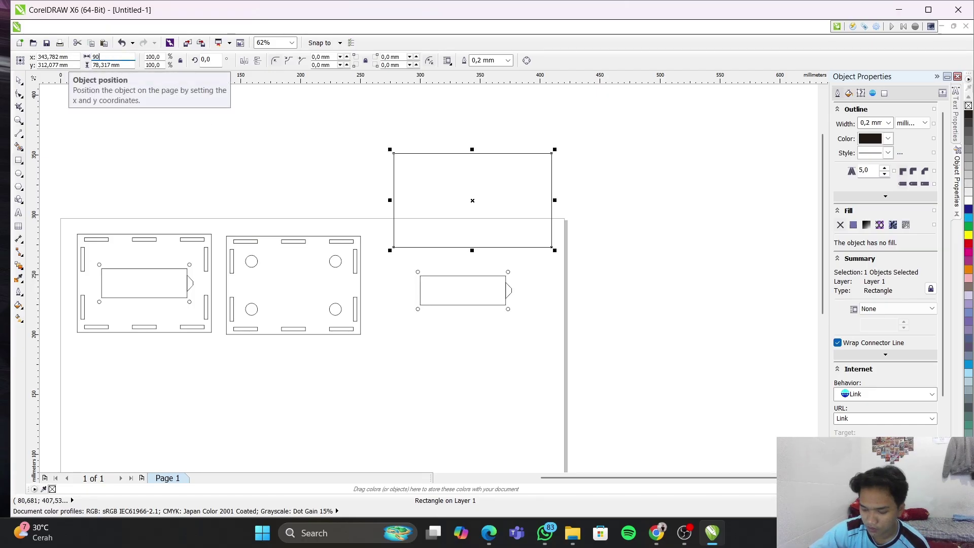
key(Return)
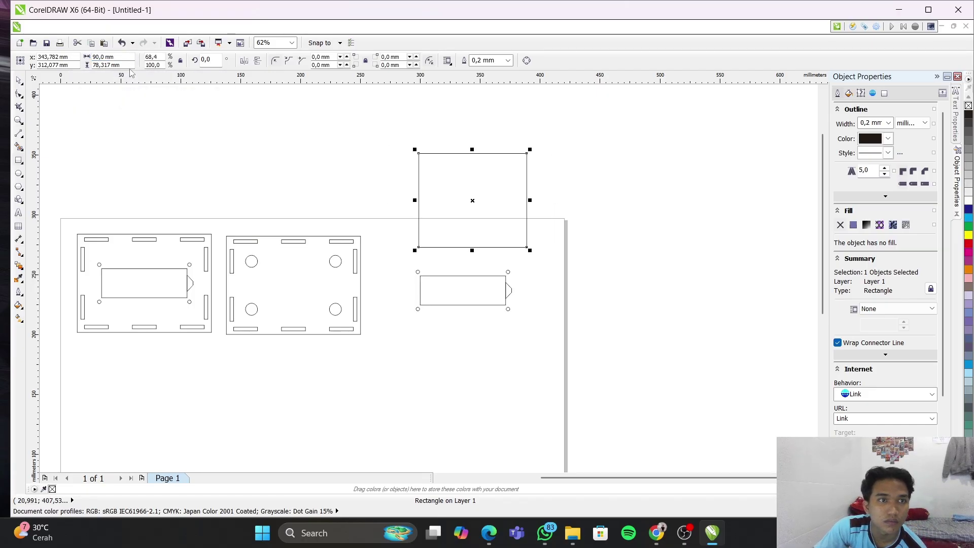
drag(130, 66, 80, 74)
text(7)
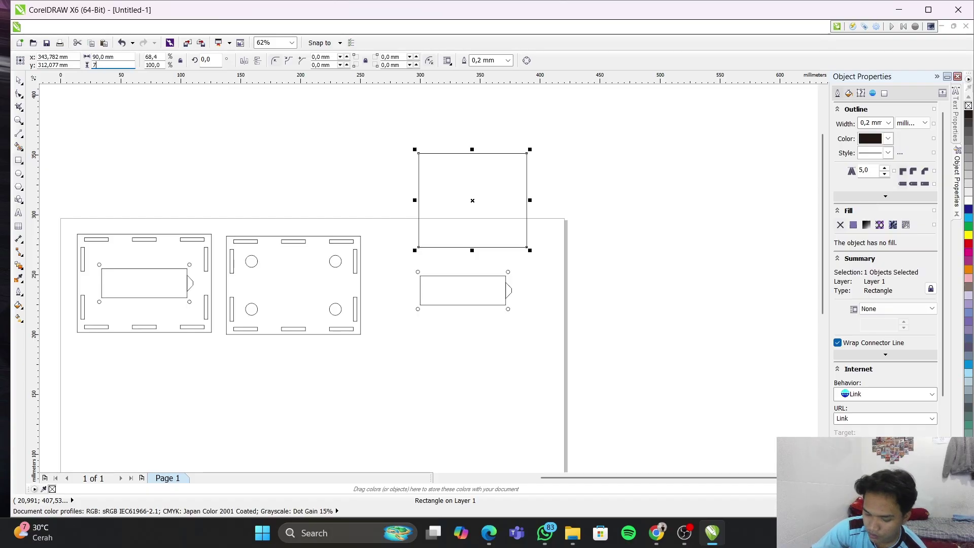
text(0)
key(Return)
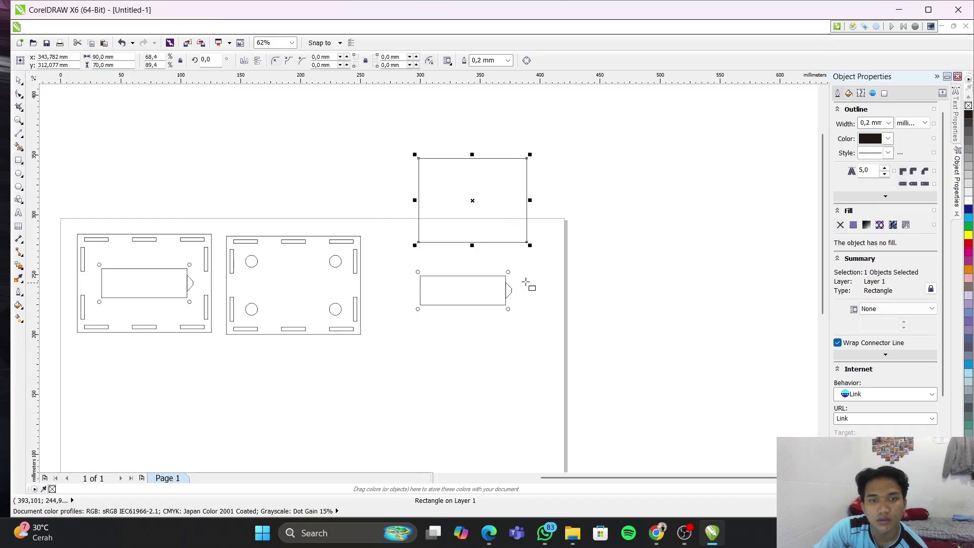
Move the 90 × 70 mm rectangle down around the copied cutout group, leaving the cutouts in its upper half
drag(472, 200, 465, 300)
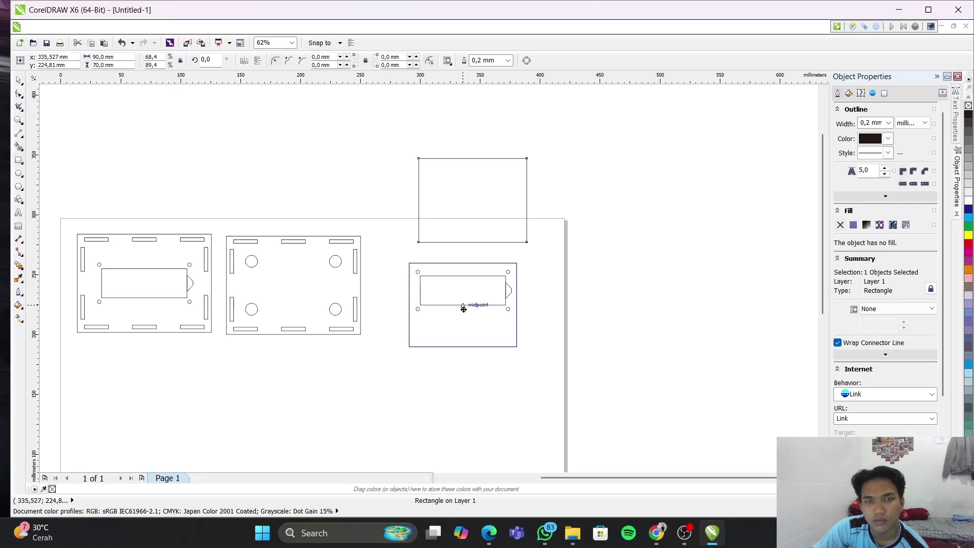
drag(463, 309, 463, 309)
click(572, 321)
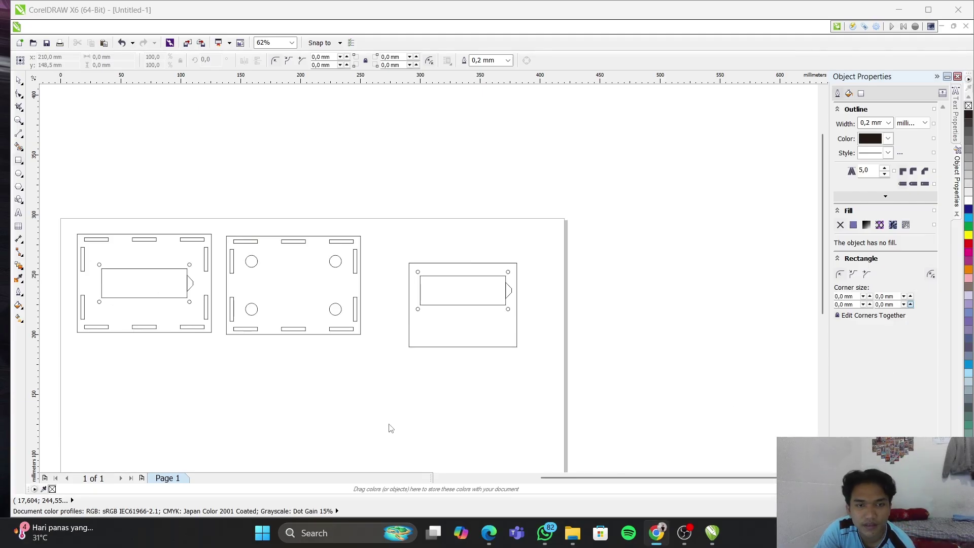
Draw a rectangle below the first panel and set its size to 100 mm wide by 100 mm high
click(19, 239)
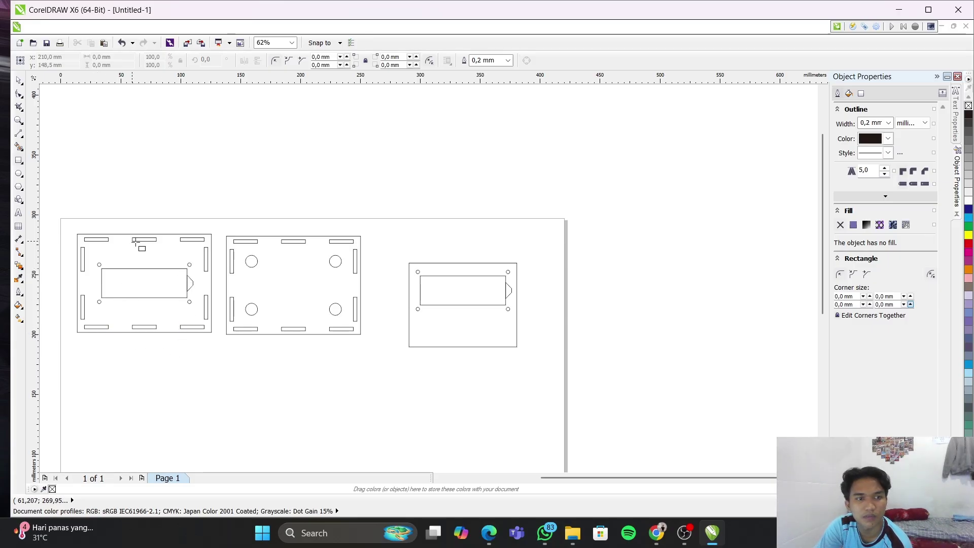
click(19, 161)
drag(77, 365, 207, 406)
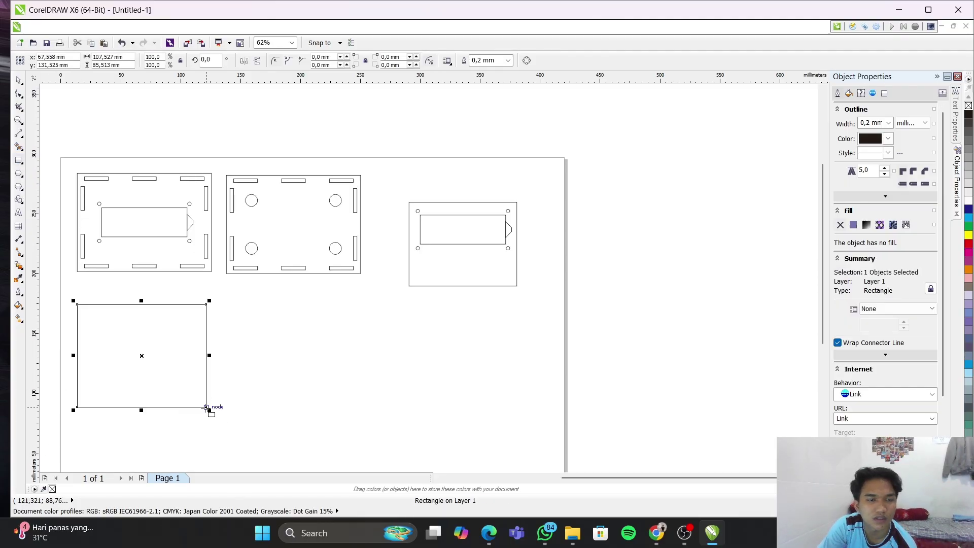
click(107, 57)
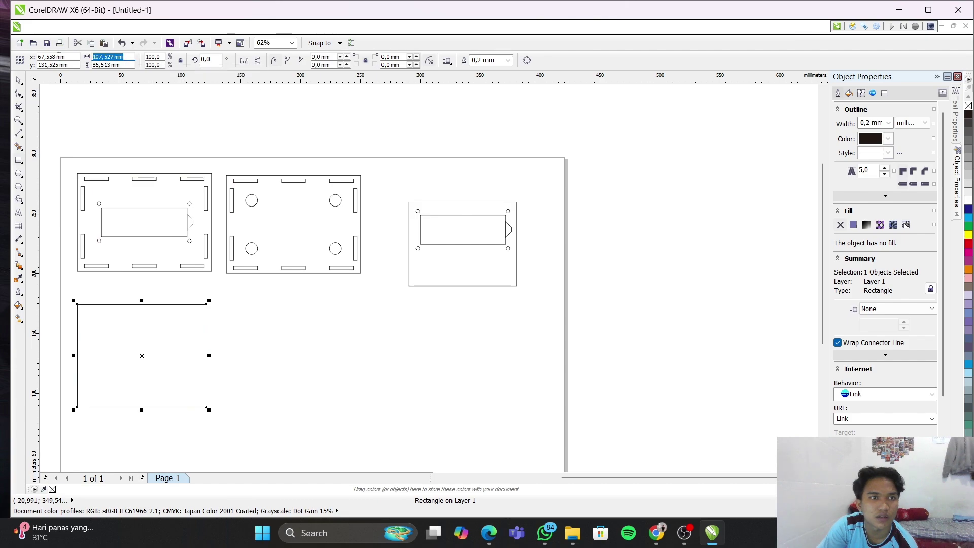
text(1)
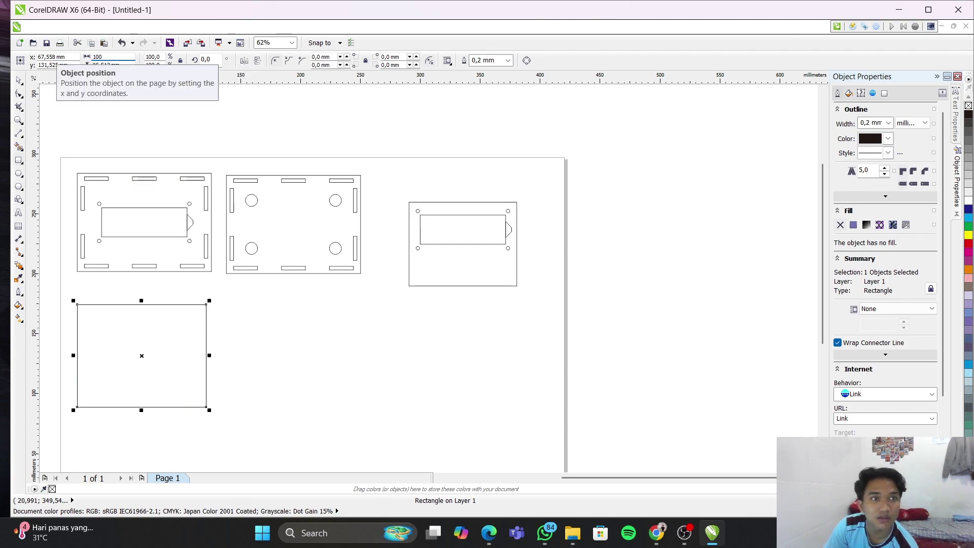
text(00)
key(Return)
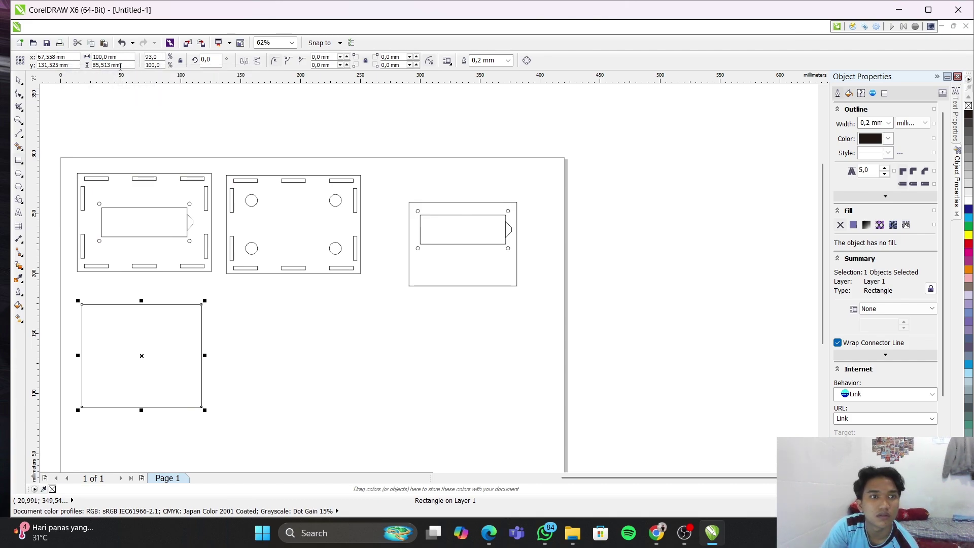
click(93, 65)
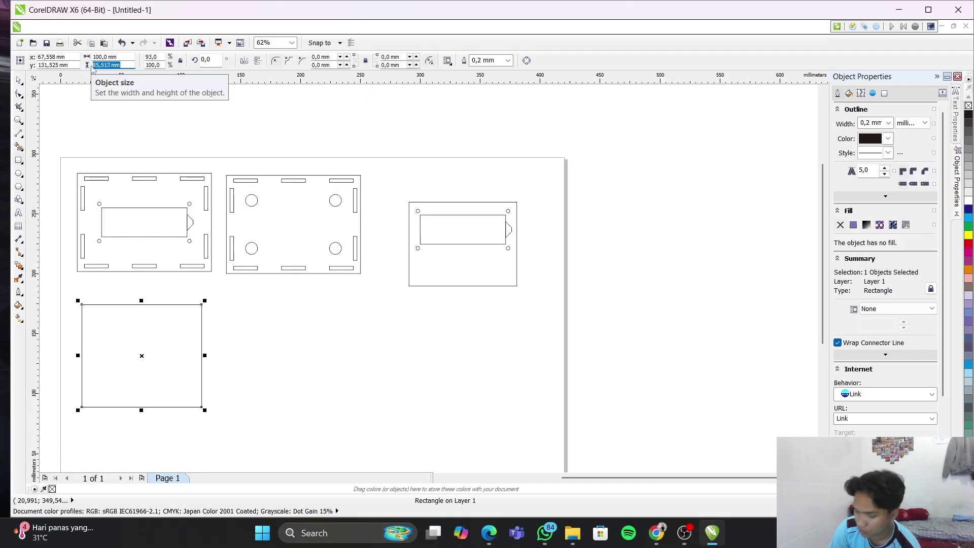
text(100)
key(Return)
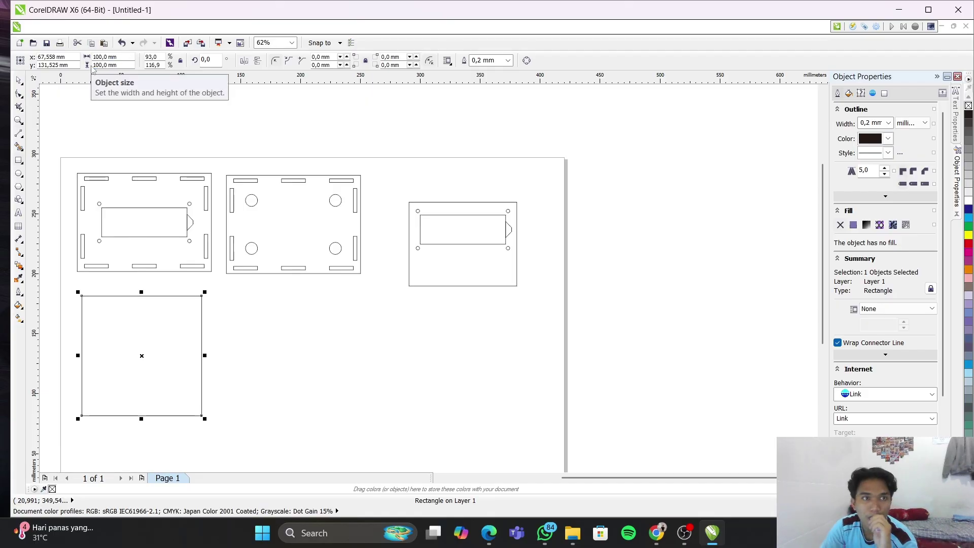
click(255, 394)
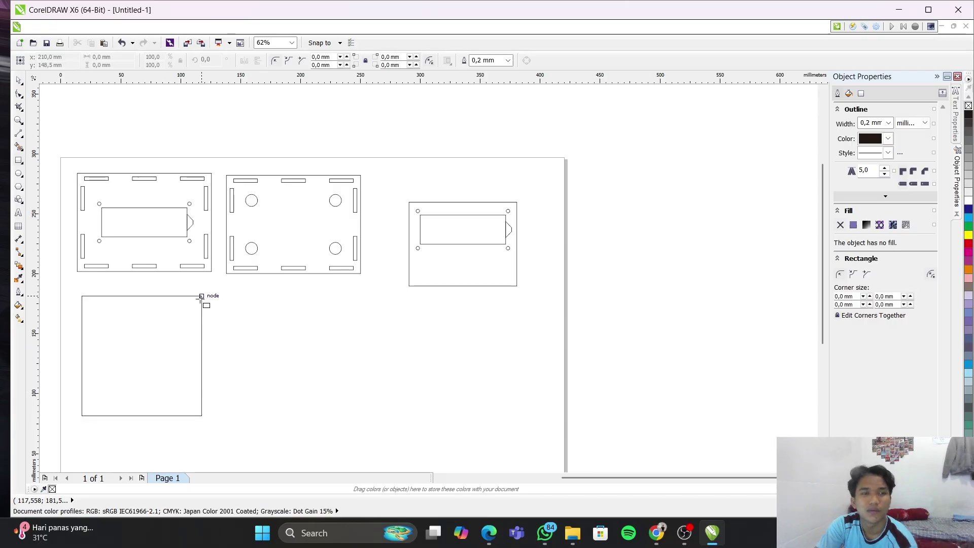
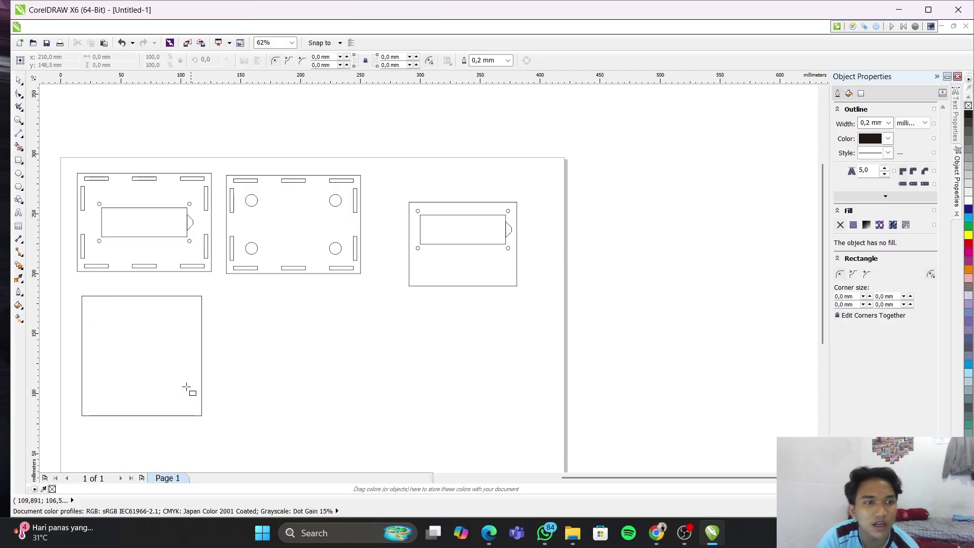
Draw a small slot rectangle beside the 100 mm square and set its size to 20 mm wide by 3 mm high
scroll(97, 341, up, 1)
scroll(104, 338, down, 1)
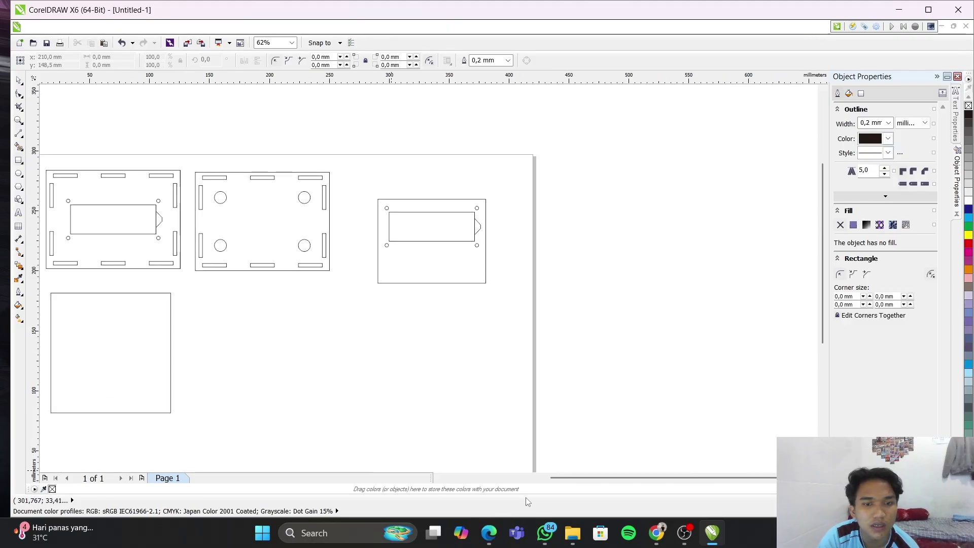
drag(554, 477, 511, 478)
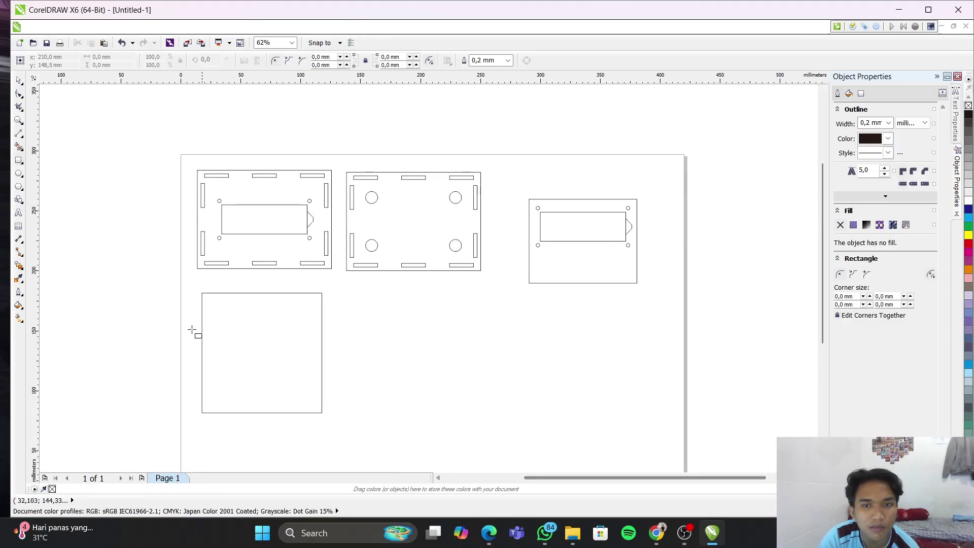
scroll(222, 297, up, 2)
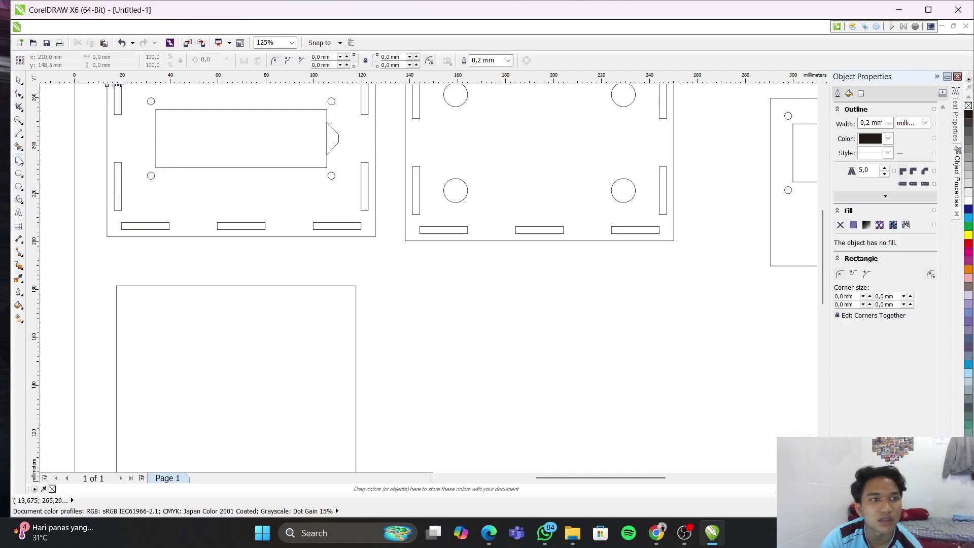
drag(417, 289, 521, 311)
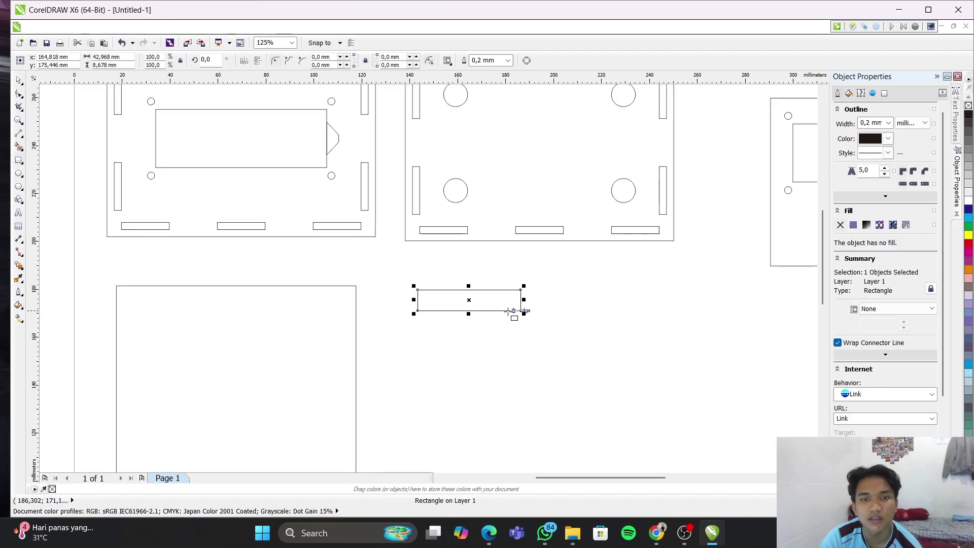
click(131, 56)
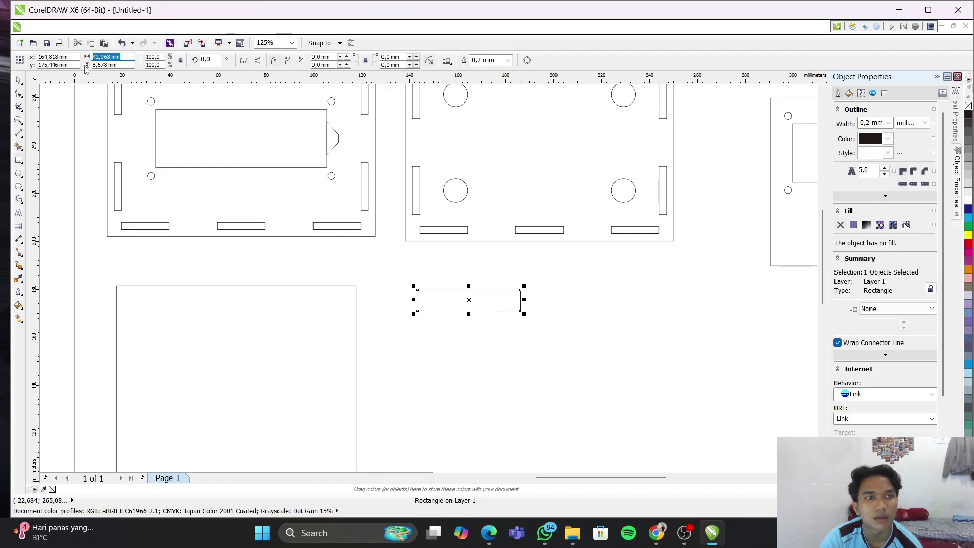
text(3)
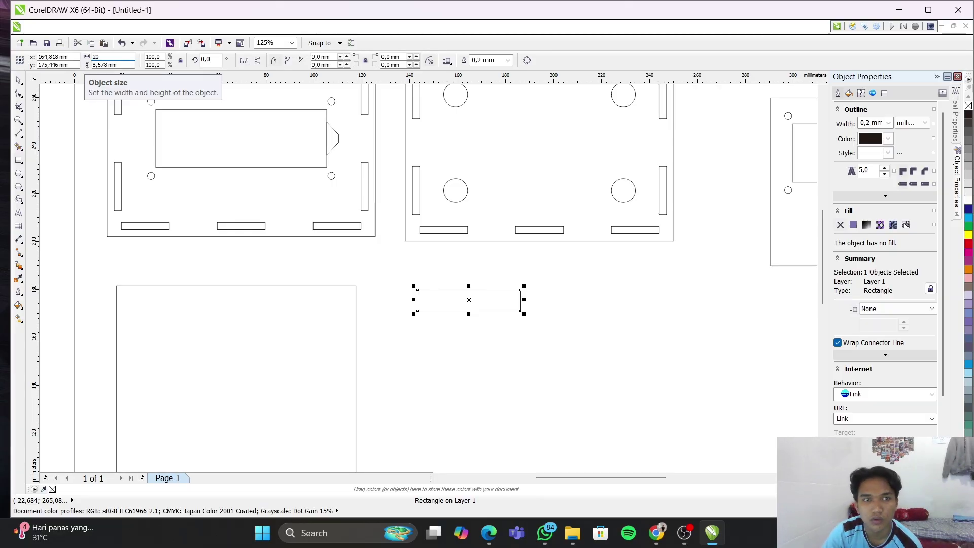
key(Return)
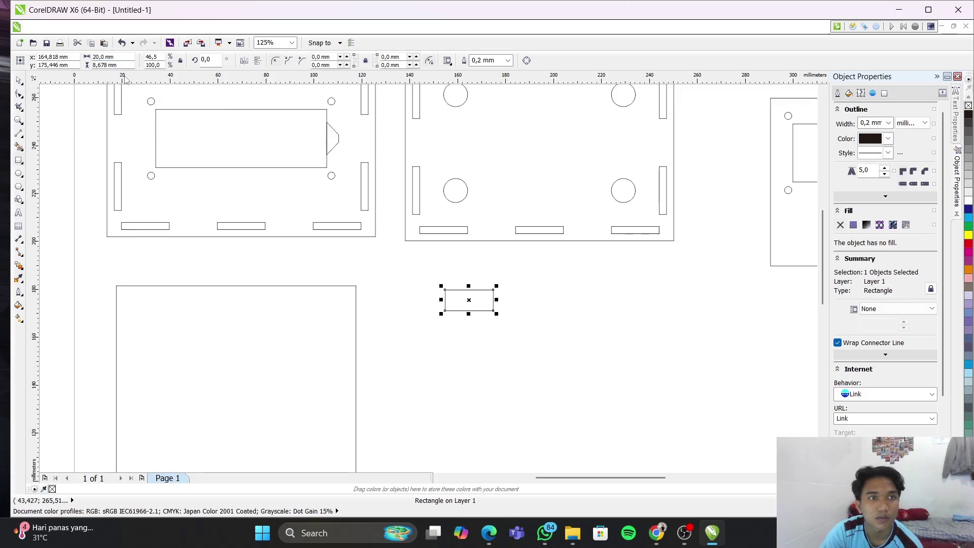
drag(129, 65, 63, 65)
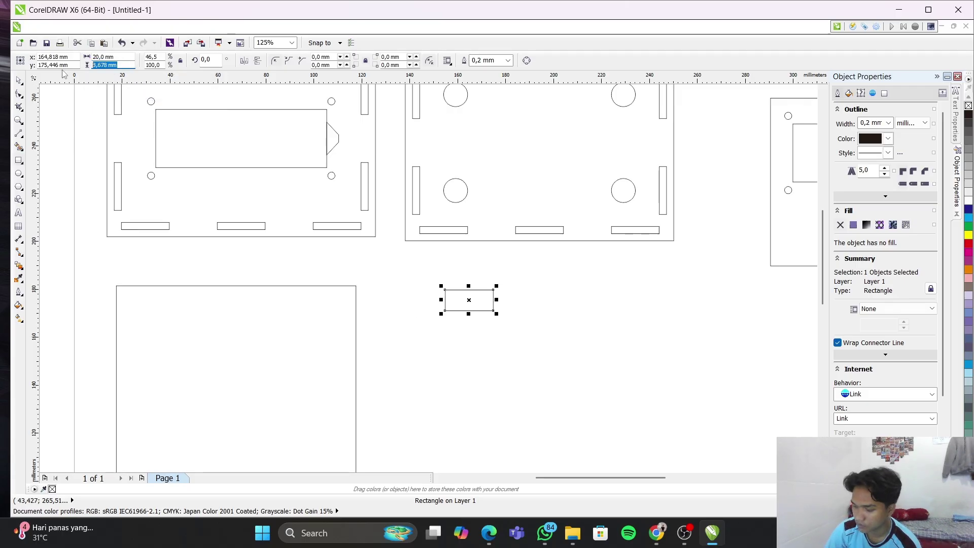
text(3)
key(Return)
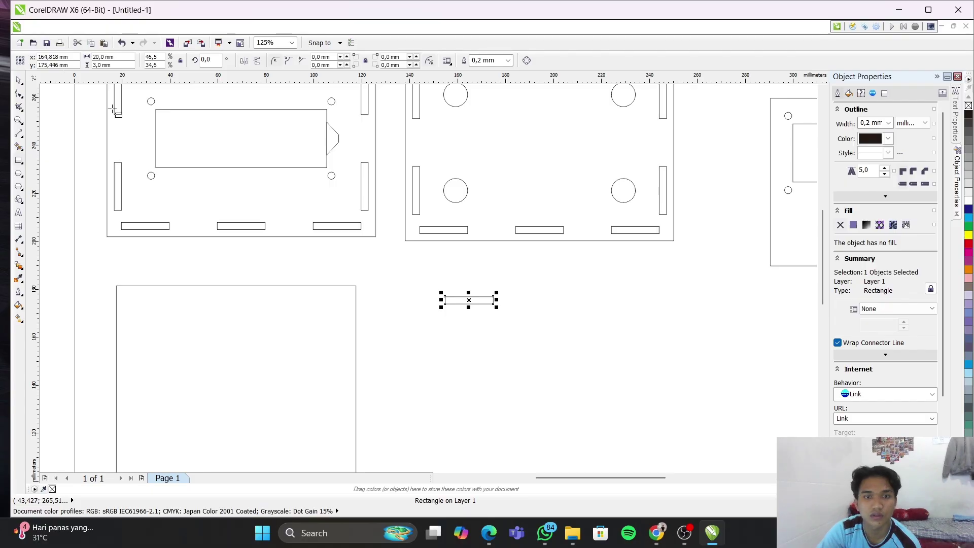
Place a copy of the new 20 × 3 mm slot beside the original, undoing any stray rectangle
key(F6)
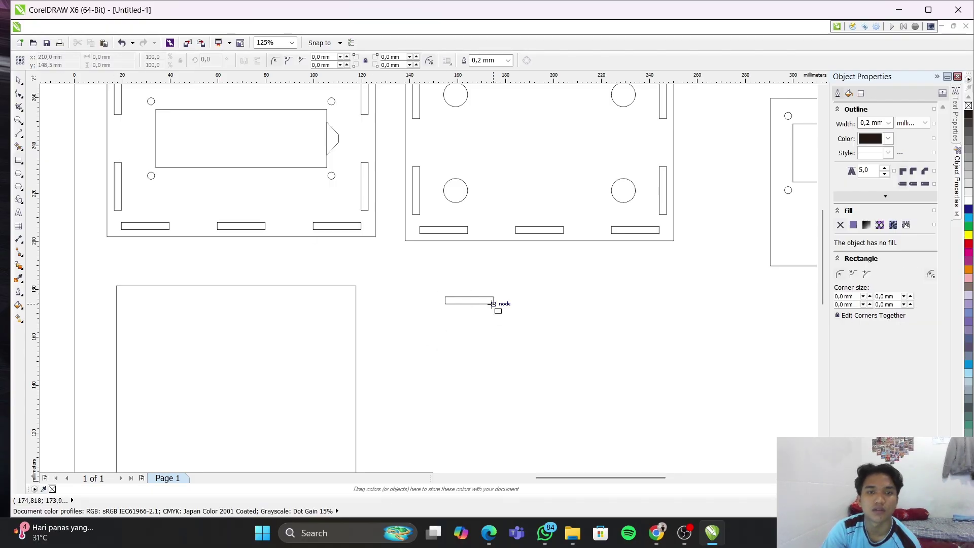
click(469, 301)
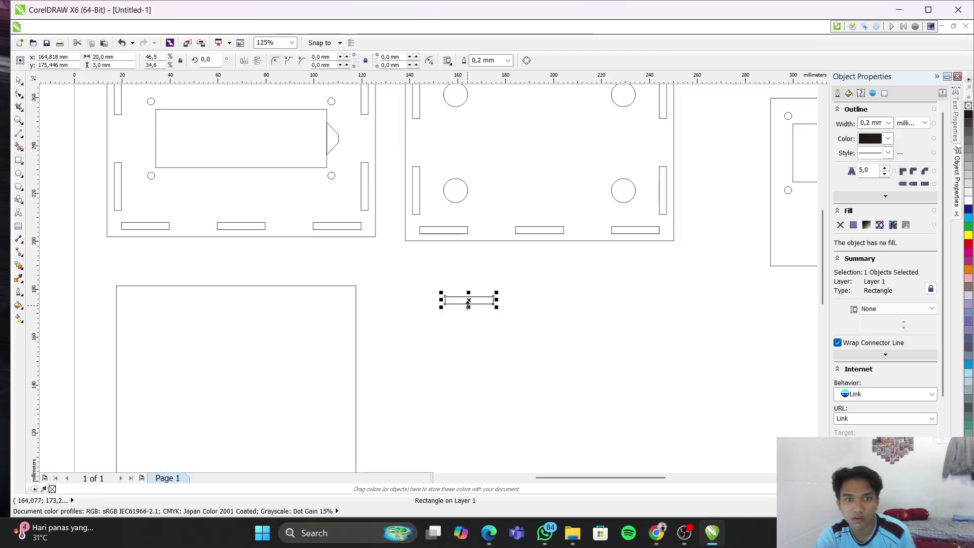
drag(469, 300, 534, 299)
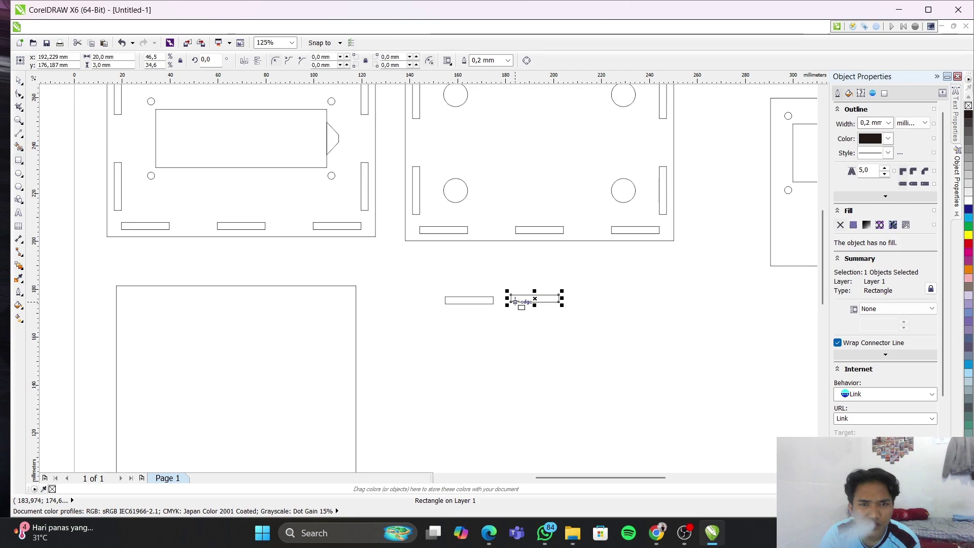
mouse_move(511, 301)
mouse_down()
mouse_move(430, 319)
mouse_move(428, 338)
mouse_up()
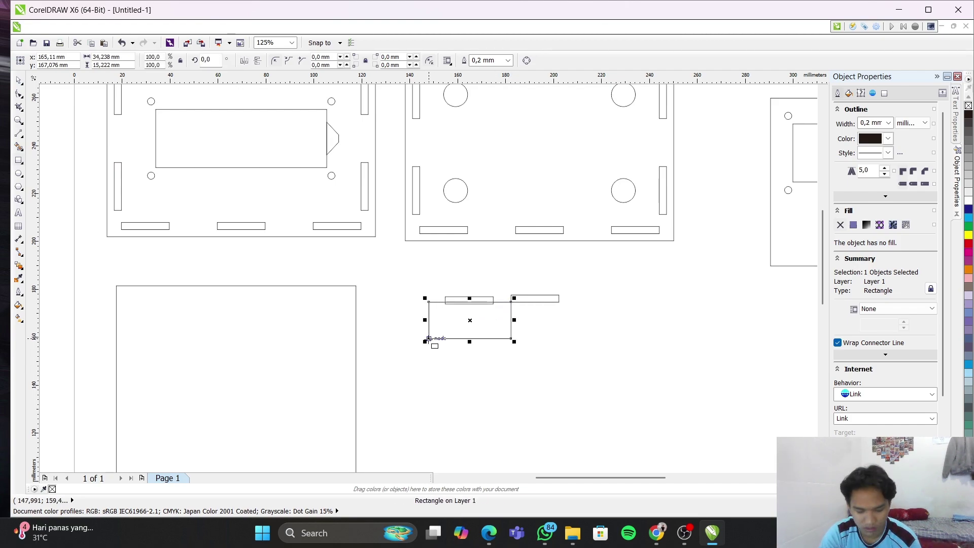
key(ctrl+z)
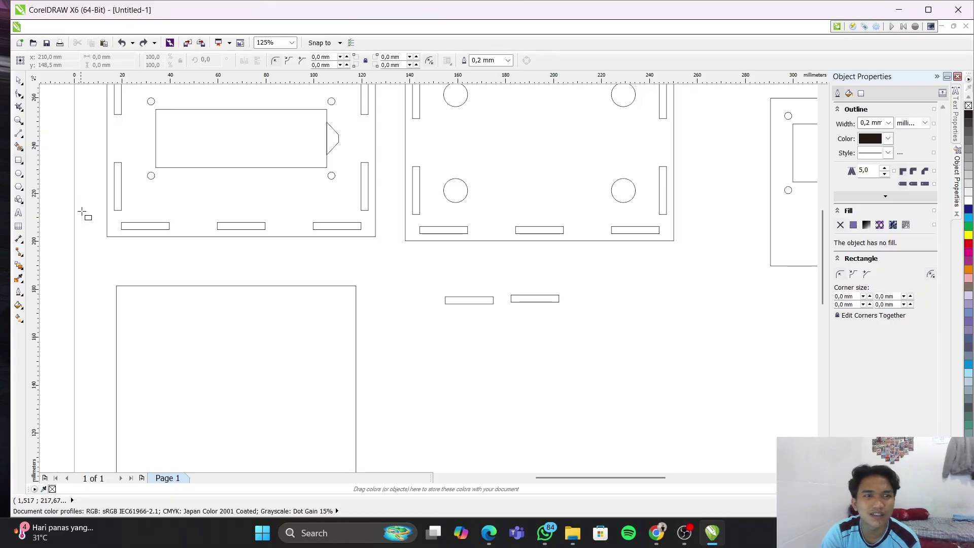
Copy the row of three slots along the first panel's lower edge to just above the 100 mm square
click(19, 81)
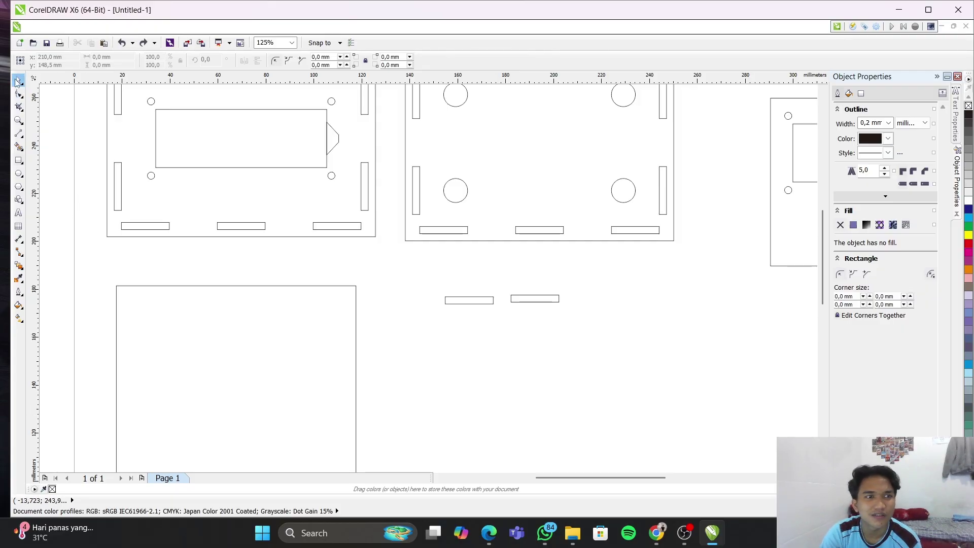
drag(91, 220, 371, 262)
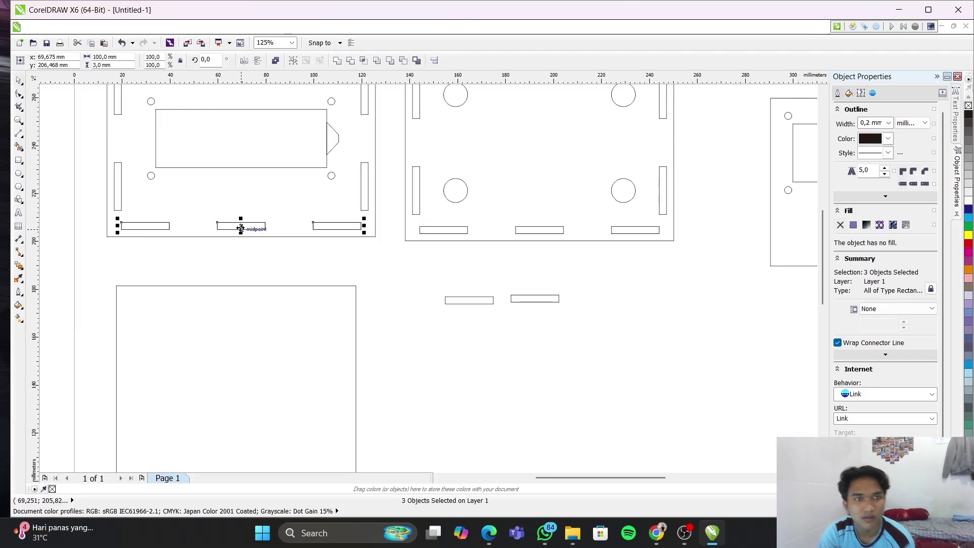
drag(242, 227, 238, 275)
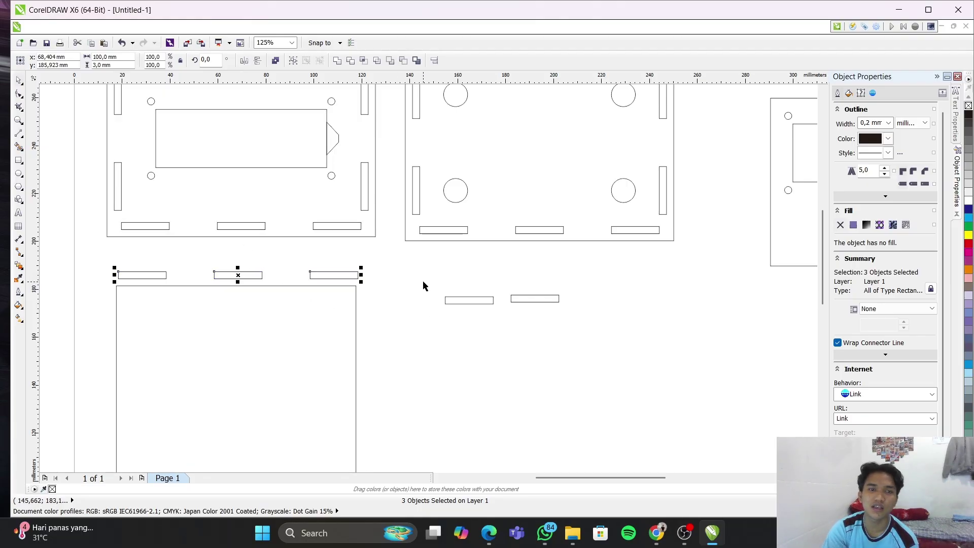
Delete the two loose 20 × 3 mm slots beside the 100 mm square
drag(424, 282, 620, 360)
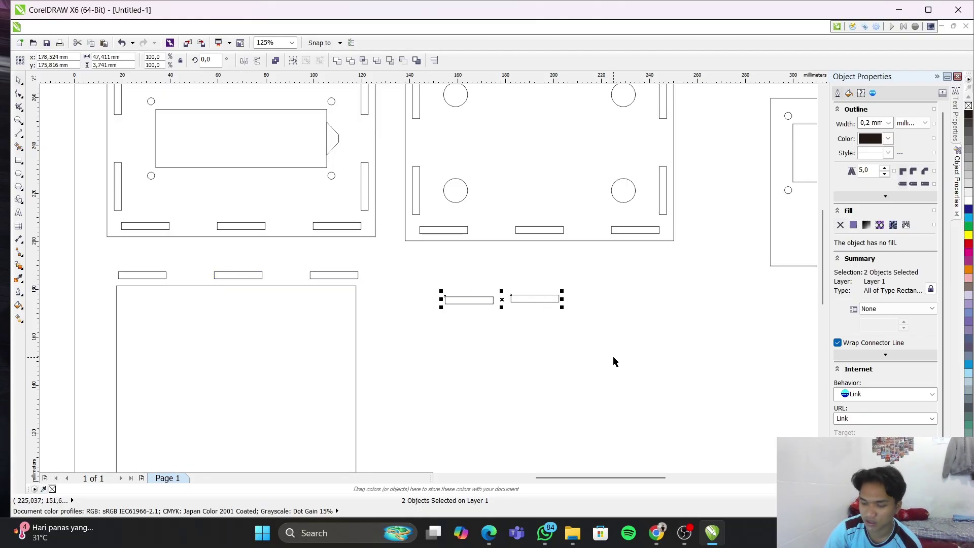
key(Delete)
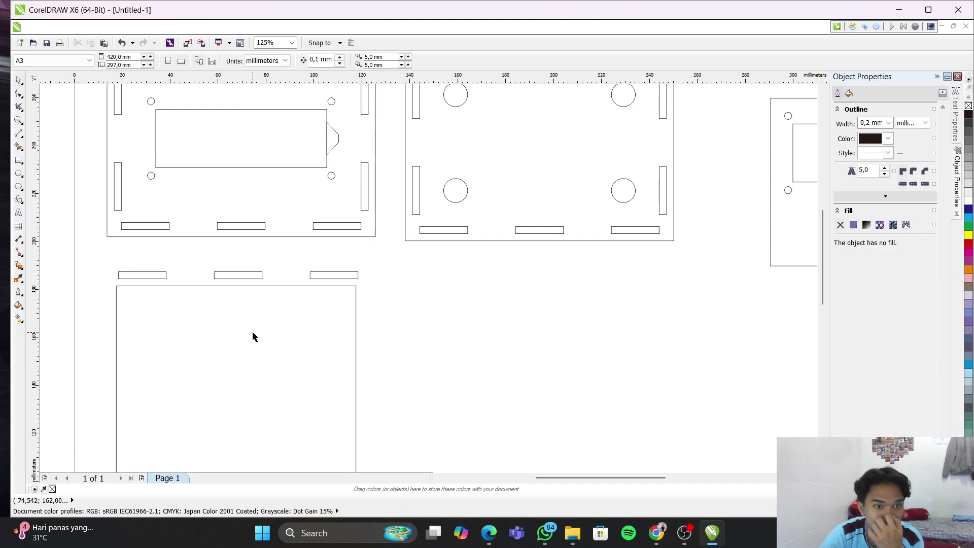
Move the row of three slots above the 100 mm square down onto its upper edge, flush with the square's side edges
scroll(203, 266, down, 4)
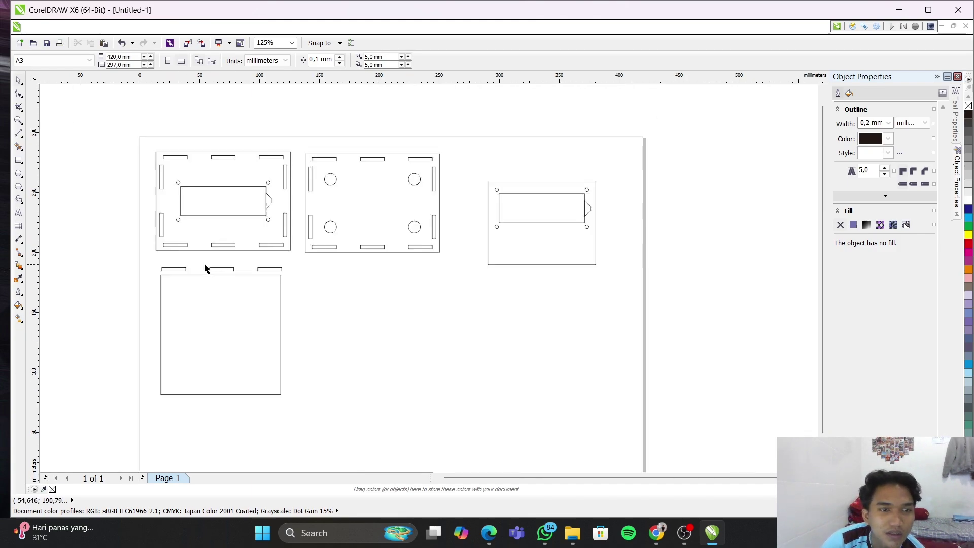
scroll(231, 298, up, 4)
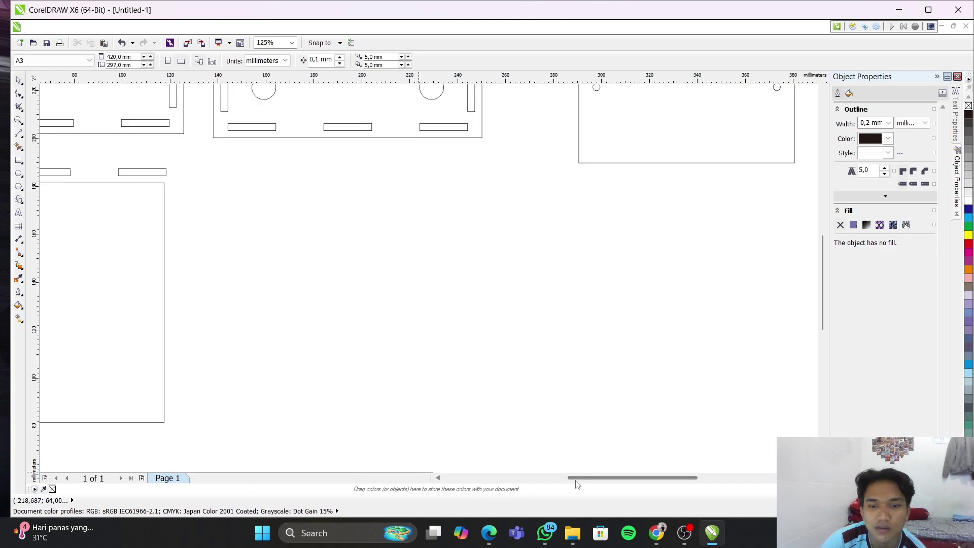
drag(576, 479, 526, 479)
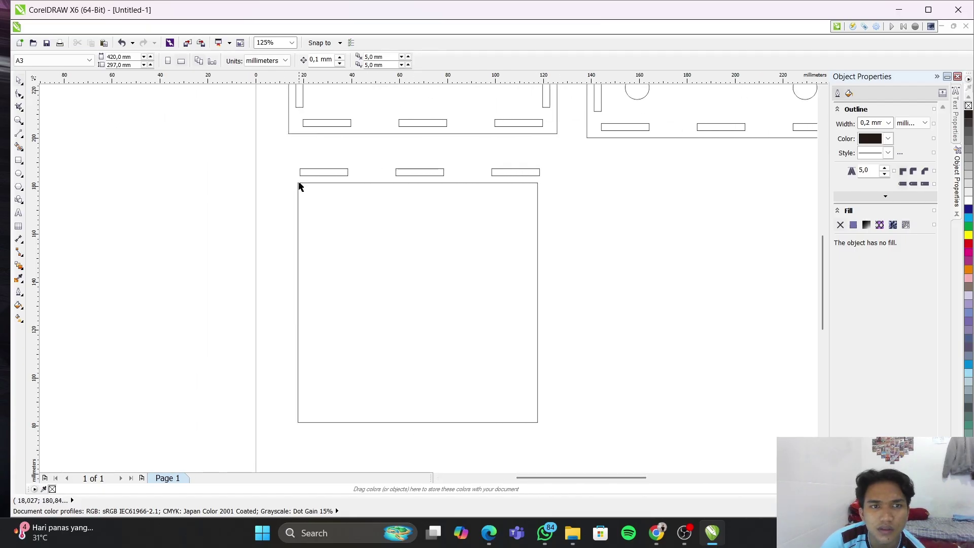
drag(291, 162, 555, 194)
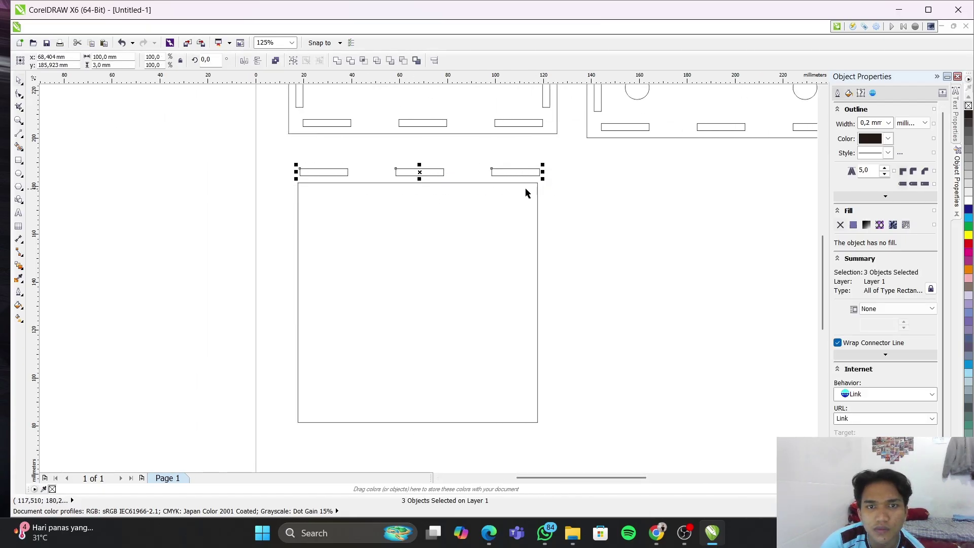
scroll(417, 176, up, 2)
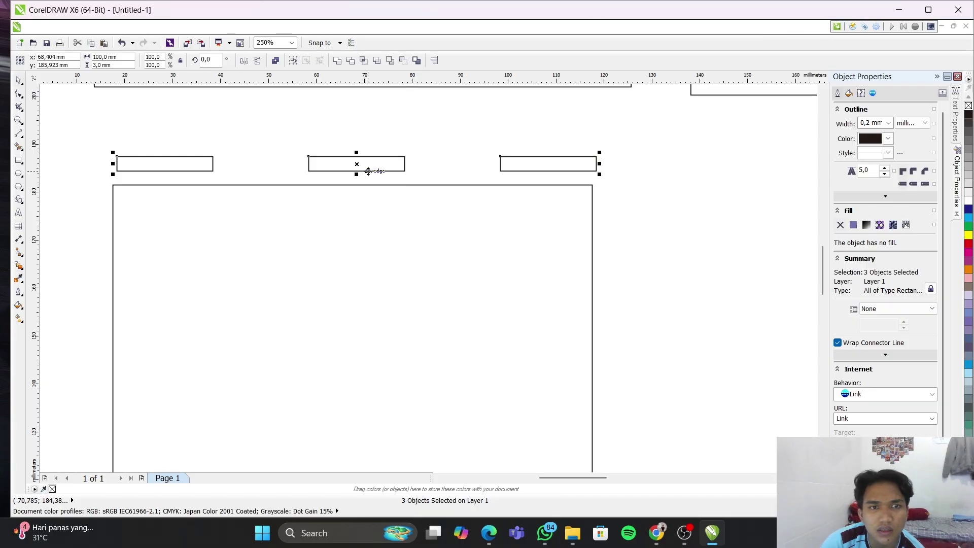
scroll(357, 171, up, 1)
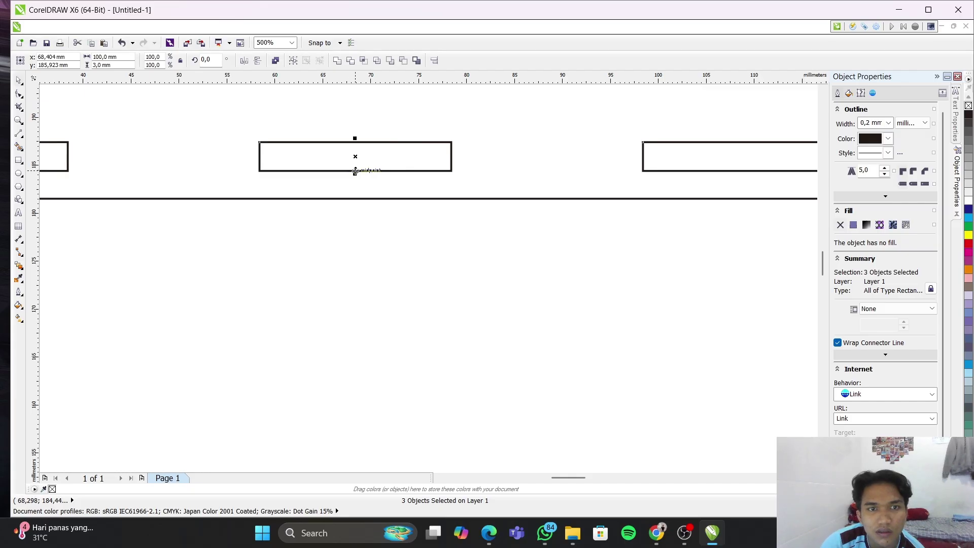
drag(355, 171, 350, 199)
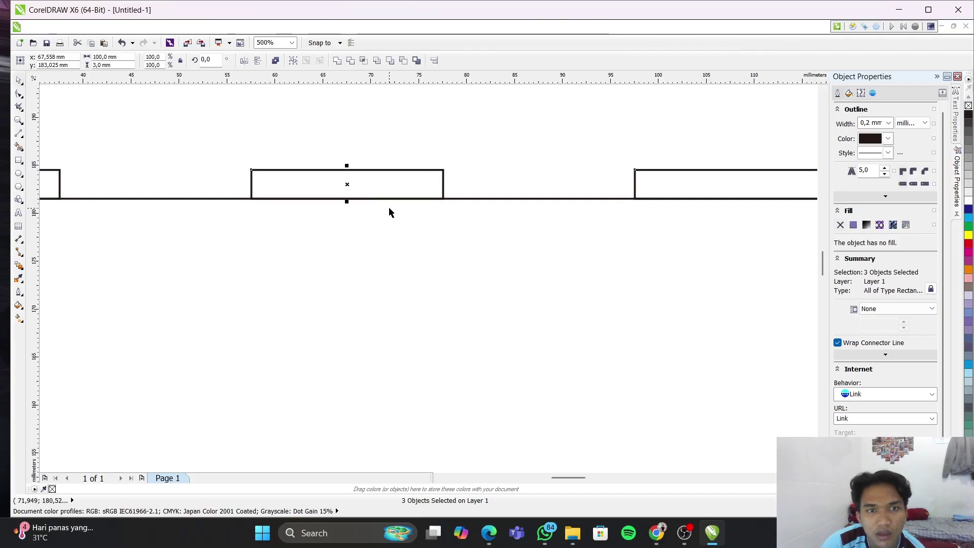
click(471, 145)
scroll(398, 225, up, 4)
scroll(349, 246, down, 6)
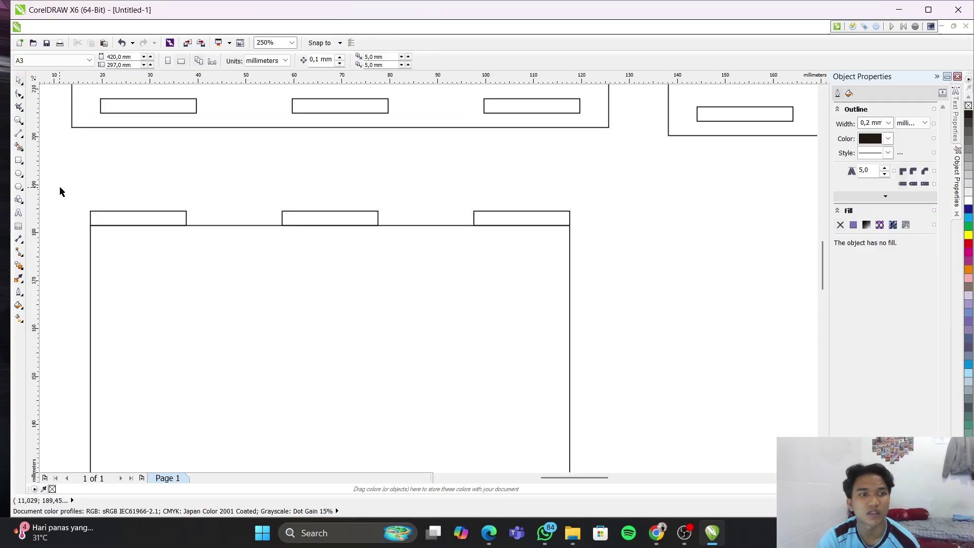
Copy the row of three tabs from the square's upper edge to its lower edge, touching it from outside and aligned with its corners
drag(65, 189, 596, 281)
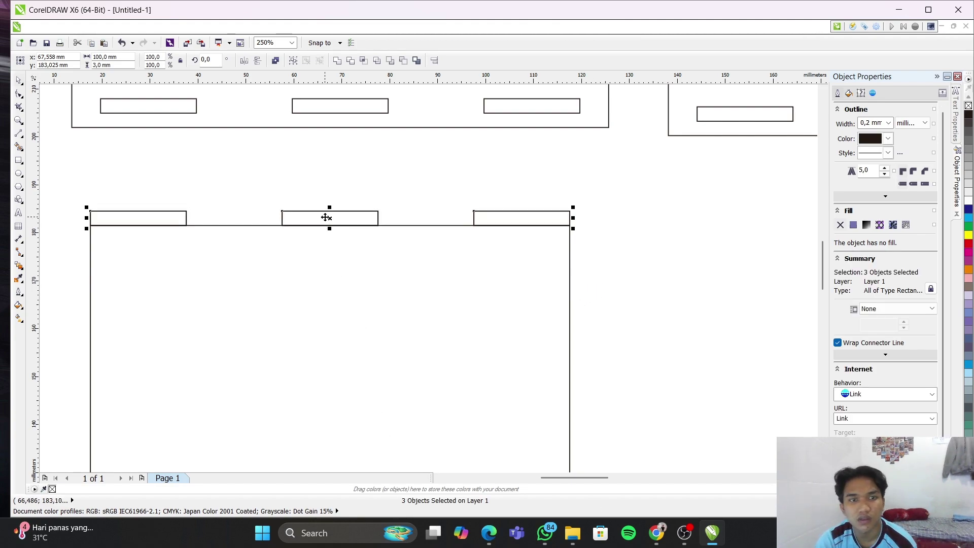
drag(331, 220, 442, 436)
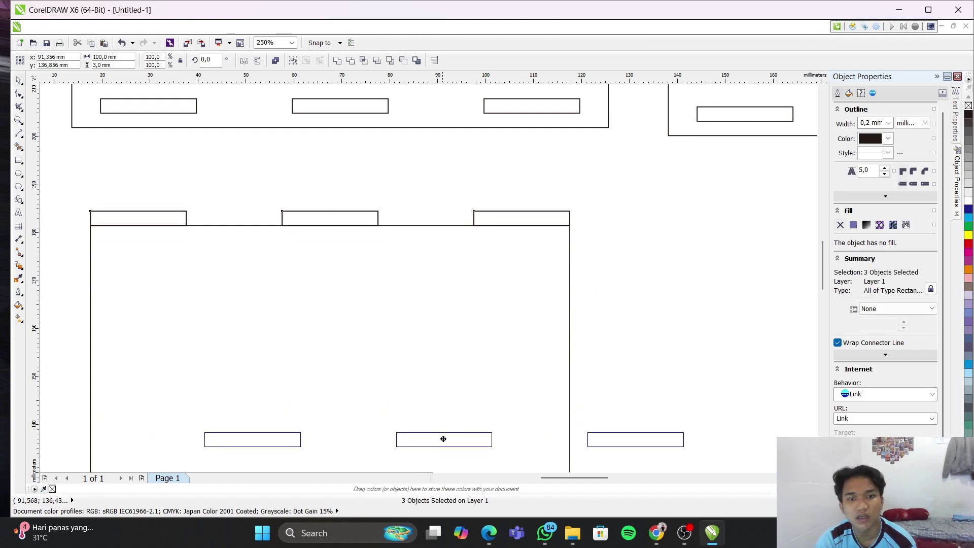
click(823, 309)
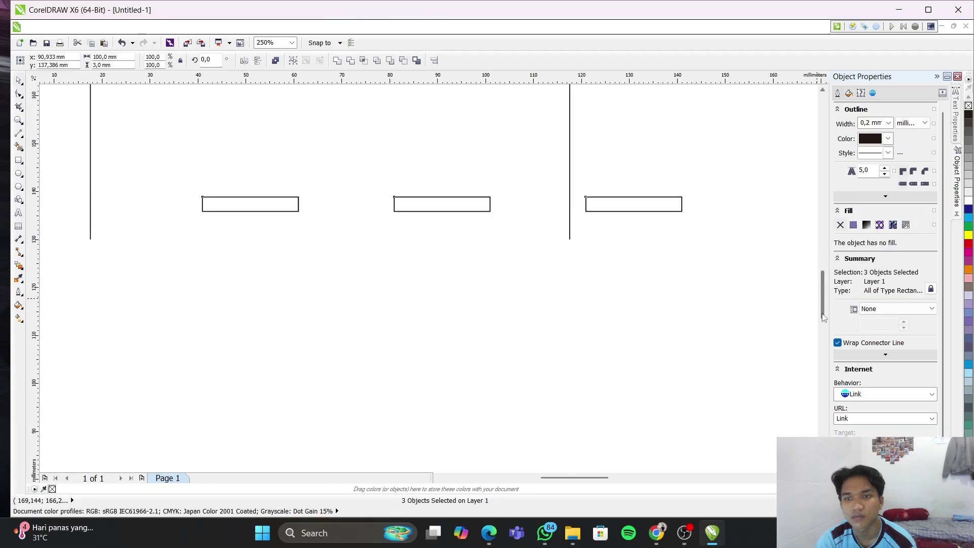
click(824, 329)
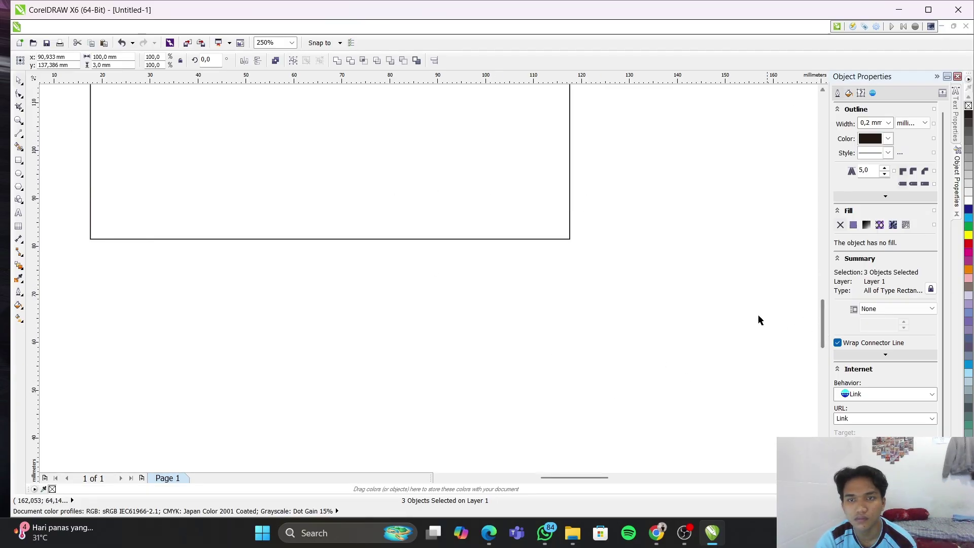
click(822, 278)
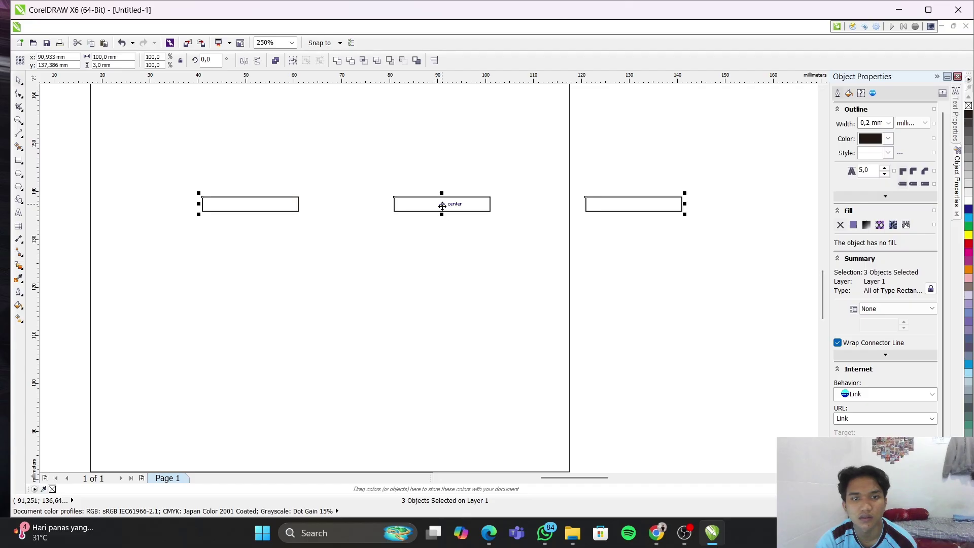
drag(444, 205, 328, 461)
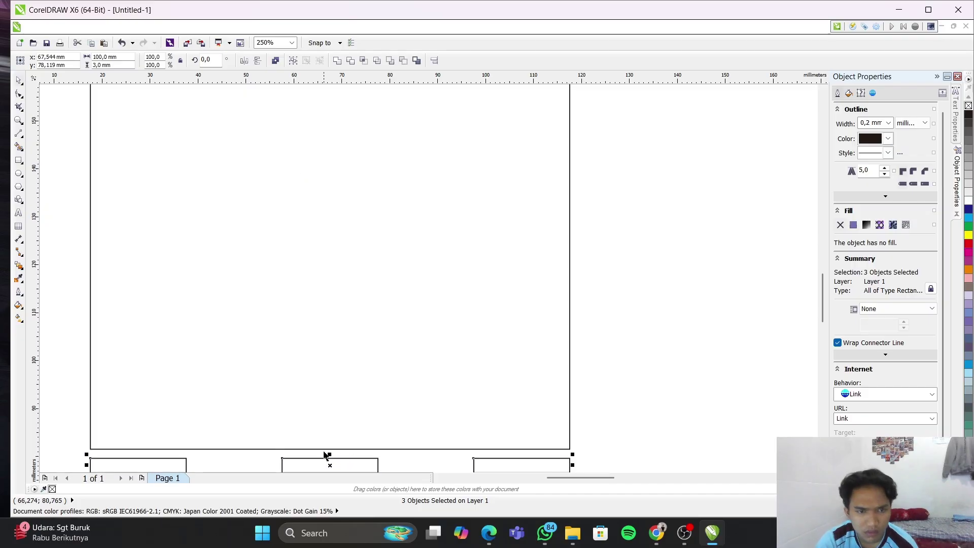
scroll(325, 446, up, 2)
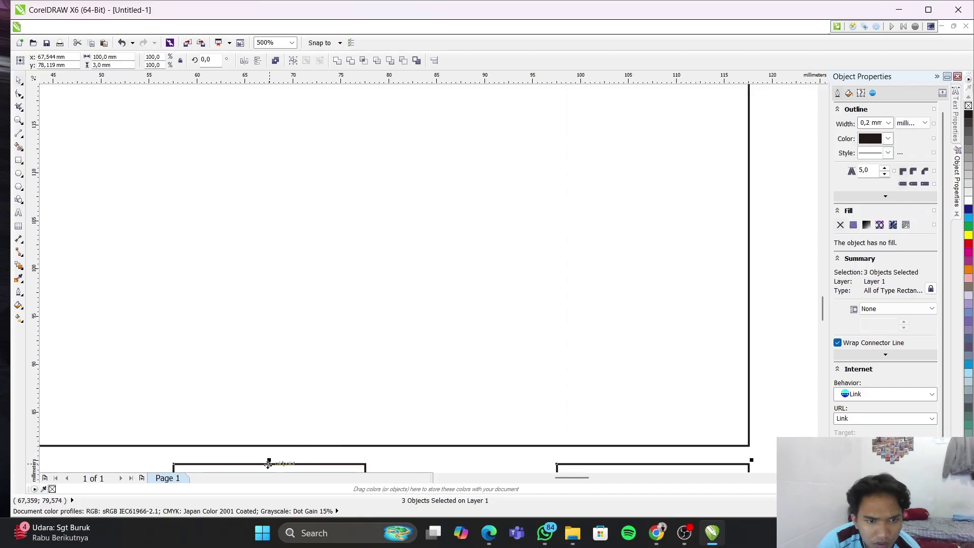
drag(267, 465, 268, 445)
scroll(353, 253, down, 4)
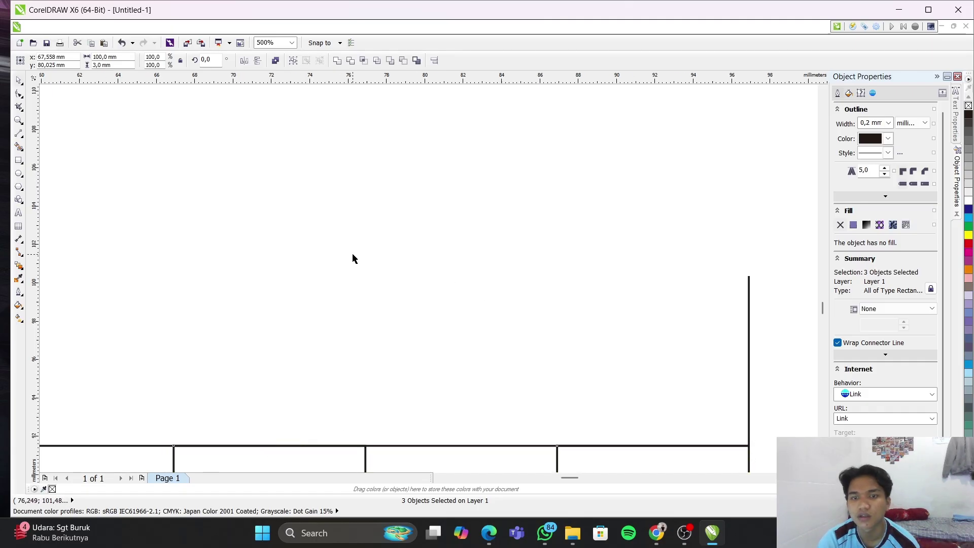
click(480, 217)
scroll(259, 211, down, 3)
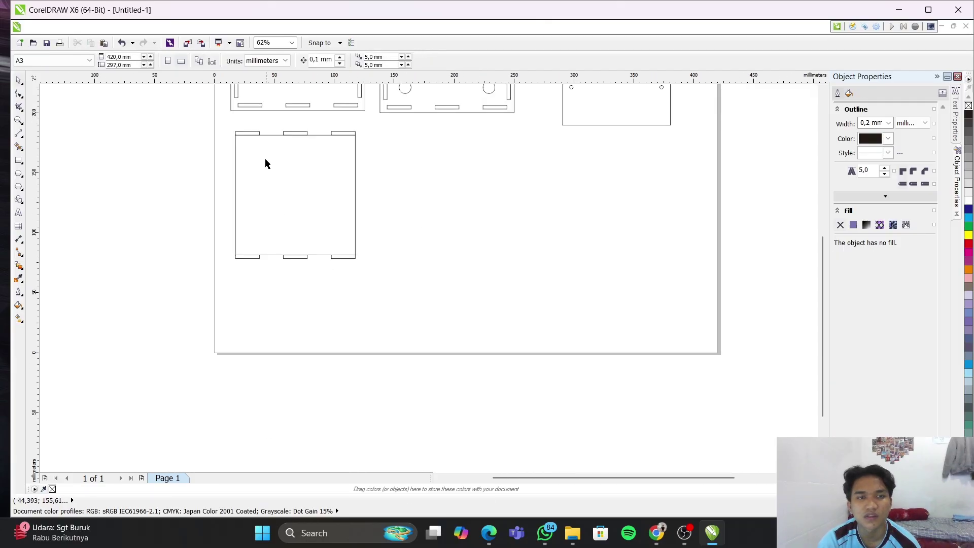
Copy the first panel's pair of vertical slots near its left edge to the empty area beside the 100 mm square
scroll(258, 142, down, 1)
scroll(245, 129, up, 3)
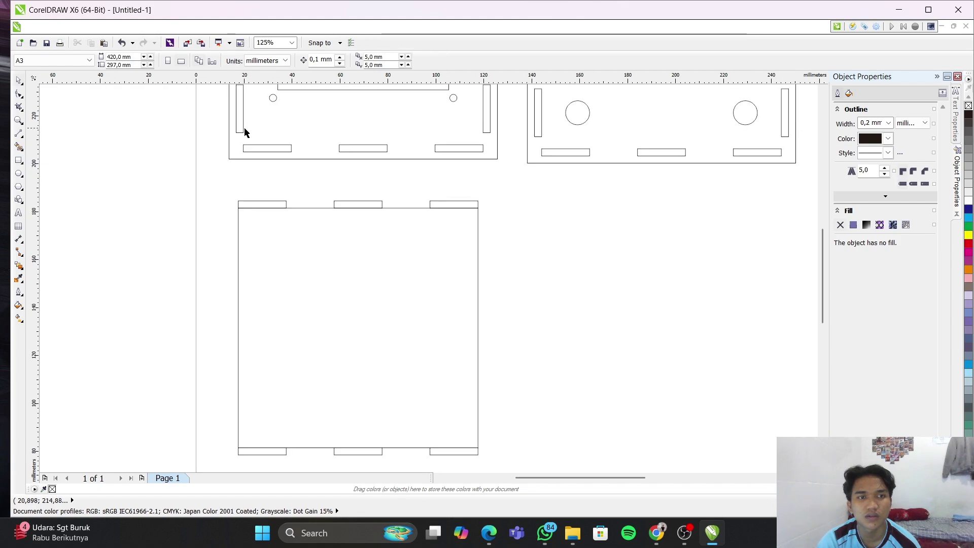
scroll(243, 140, down, 3)
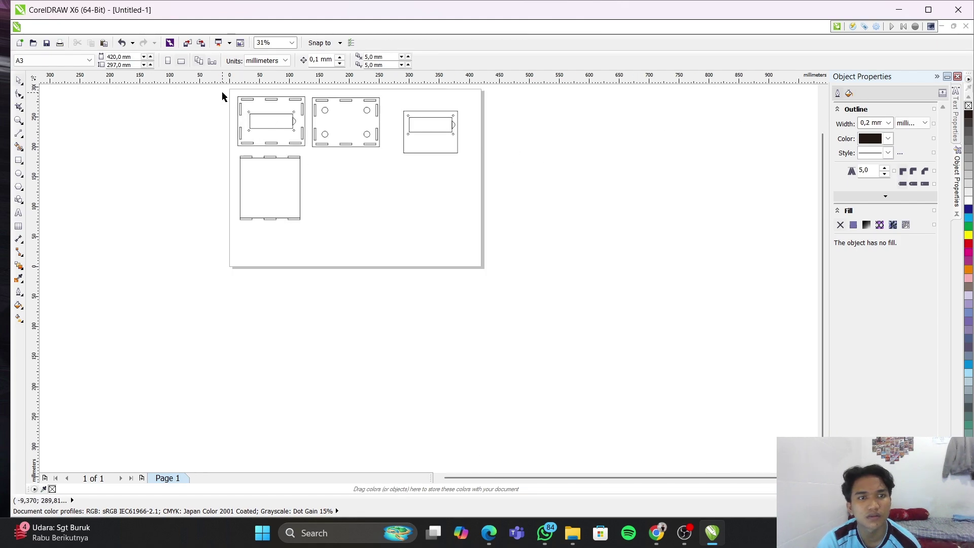
scroll(220, 108, up, 2)
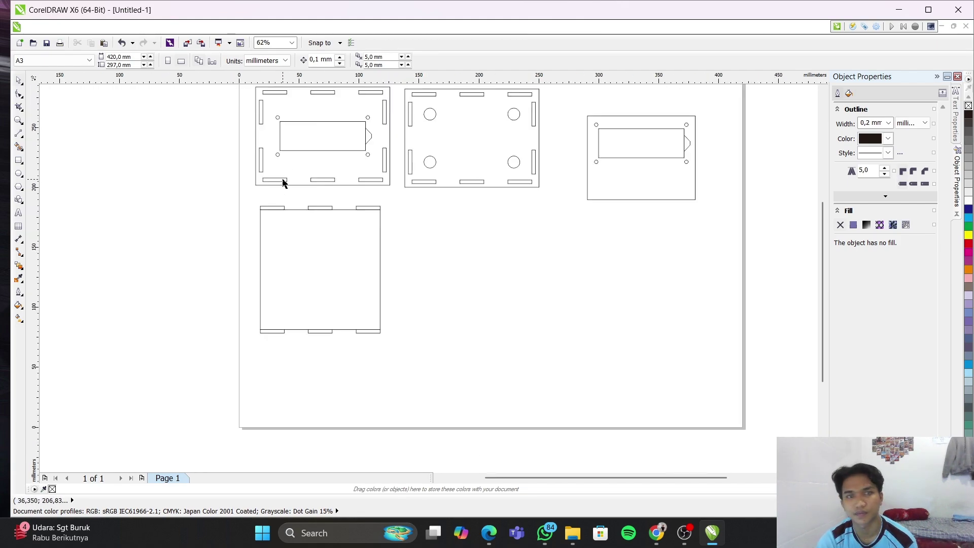
click(822, 194)
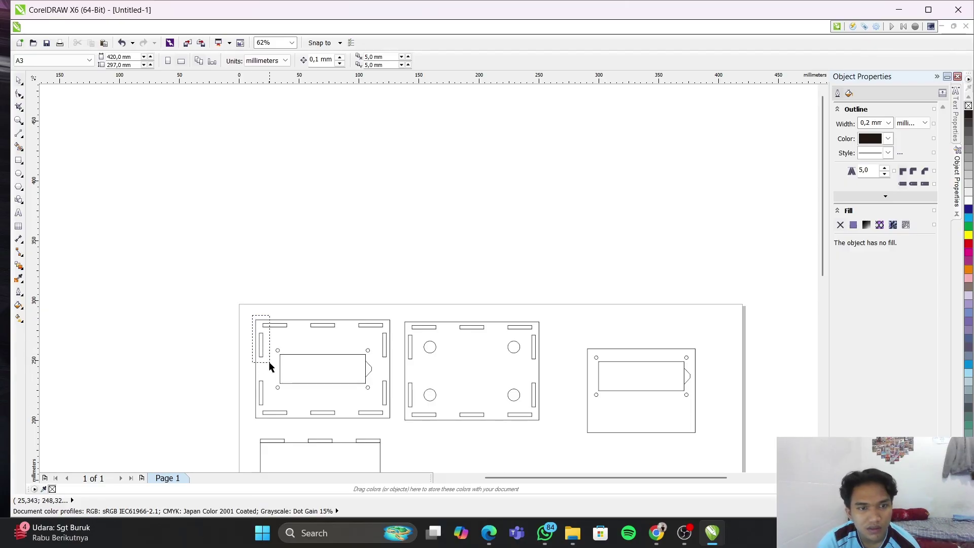
drag(270, 366, 265, 423)
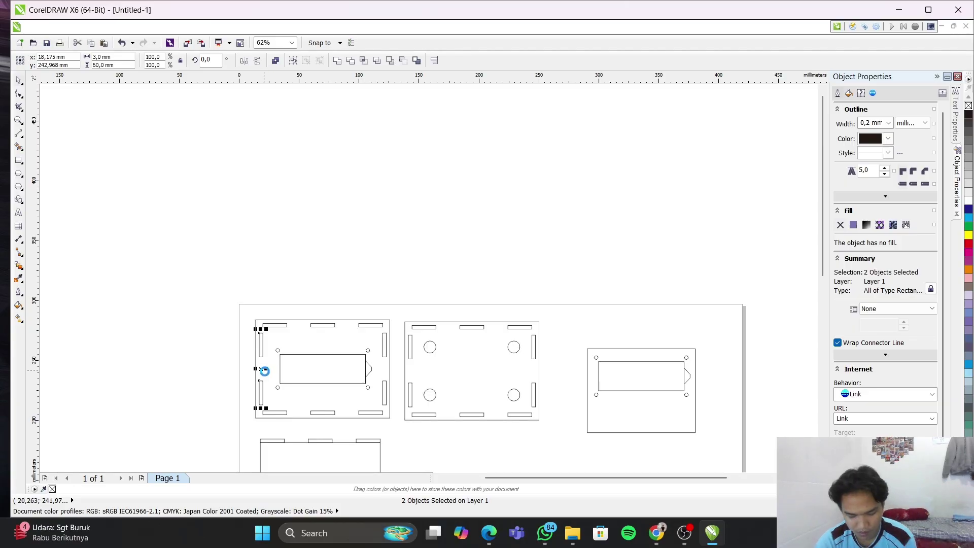
drag(261, 371, 489, 330)
click(547, 335)
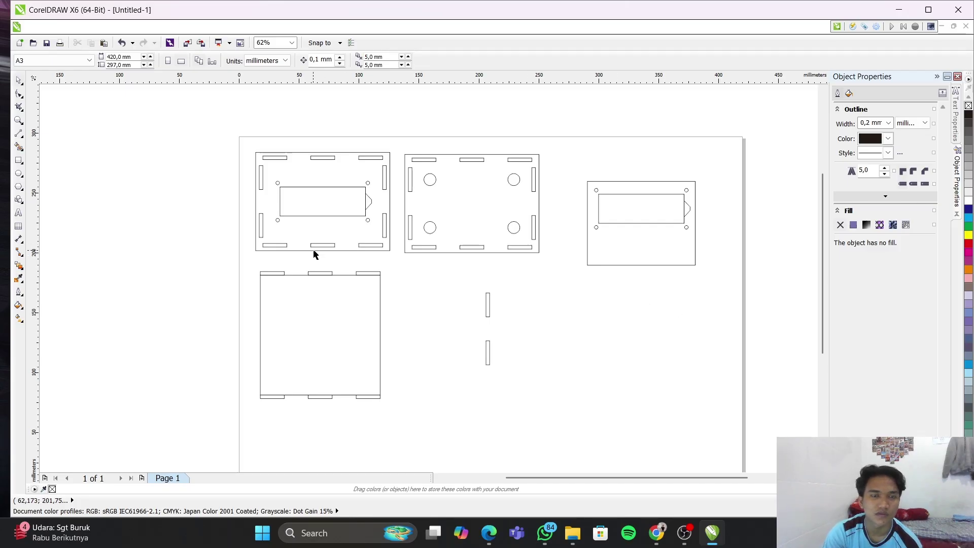
Copy the loose vertical slot pair and snap the copy's upper slot onto the original's lower slot to form a column of three
drag(465, 283, 534, 395)
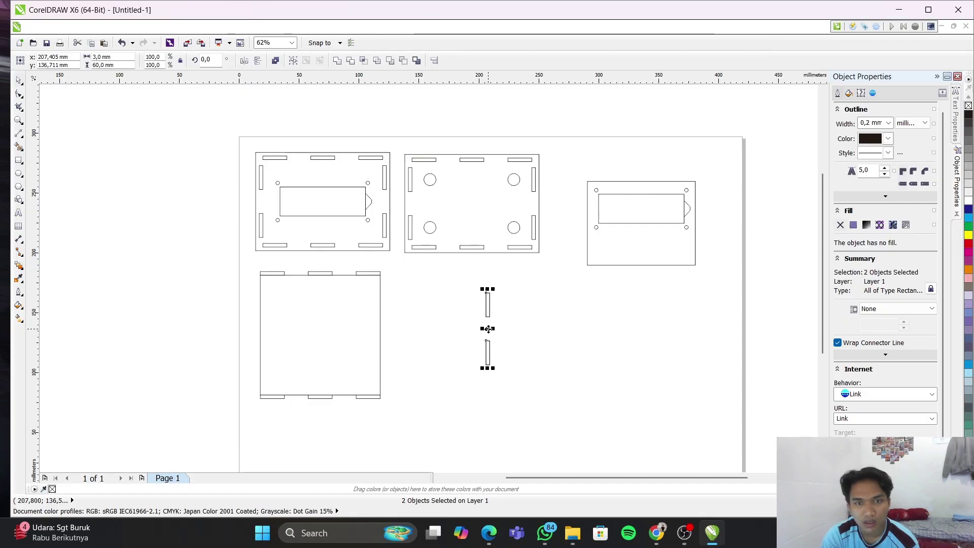
drag(488, 355, 505, 412)
click(547, 413)
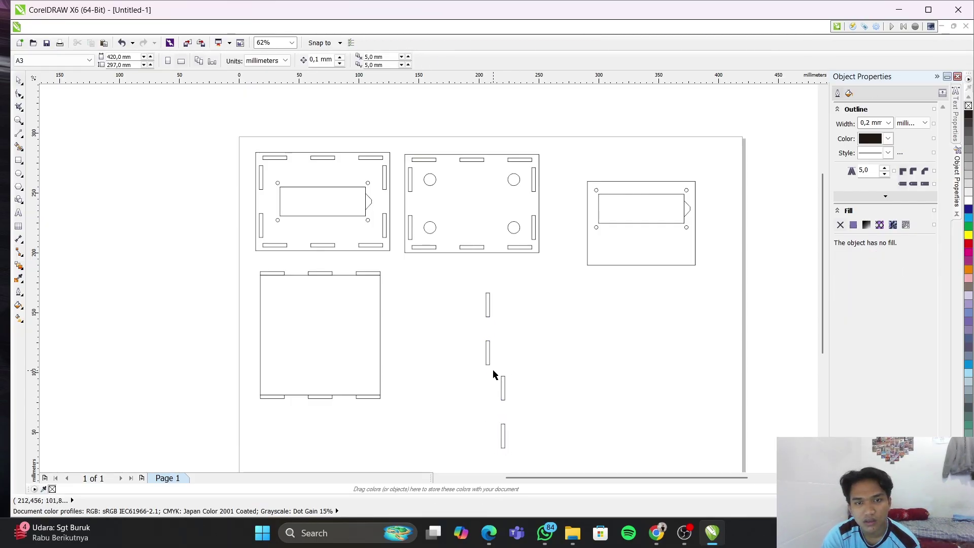
drag(494, 370, 528, 456)
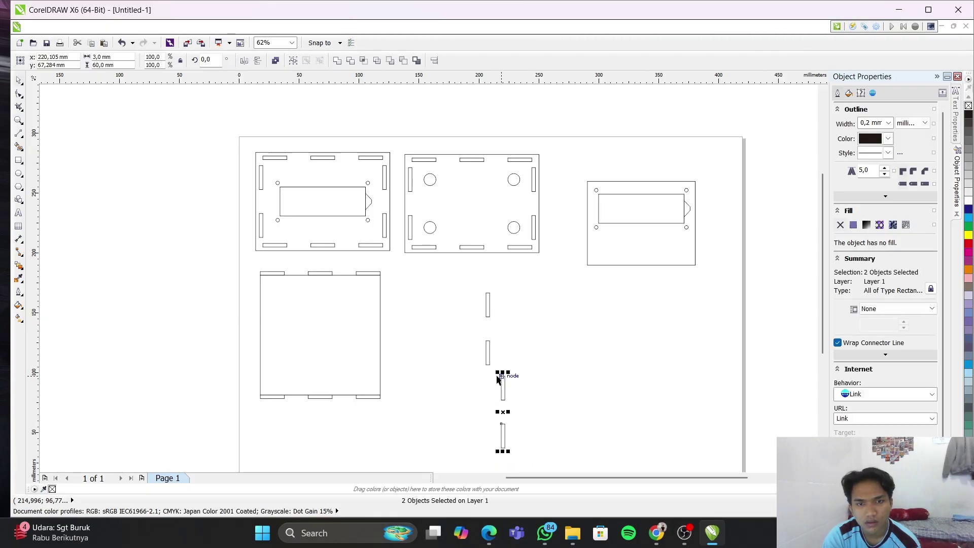
drag(497, 378, 486, 341)
click(527, 357)
Delete the duplicate slot overlapping the middle slot of the vertical column, and undo the trial move of the remaining slot
scroll(496, 361, down, 4)
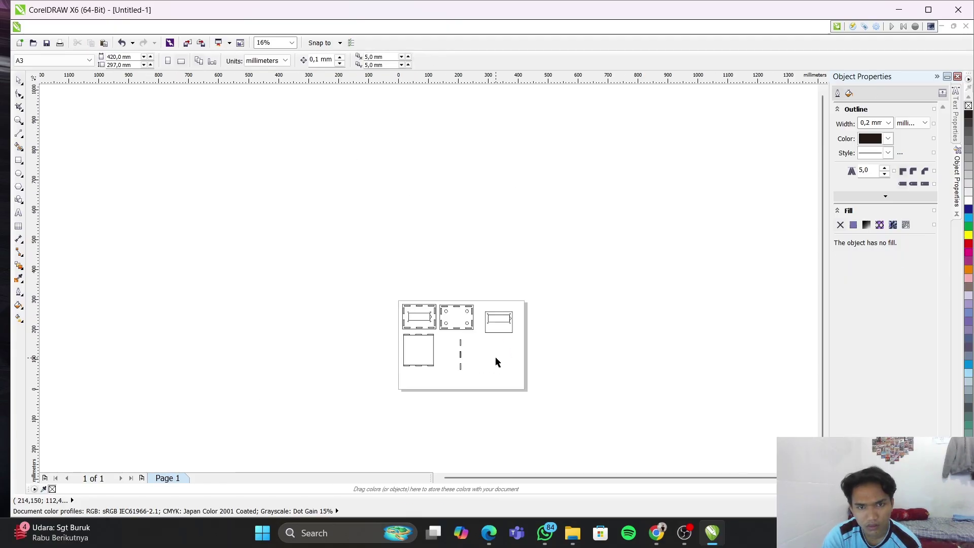
scroll(468, 349, up, 6)
scroll(364, 384, up, 2)
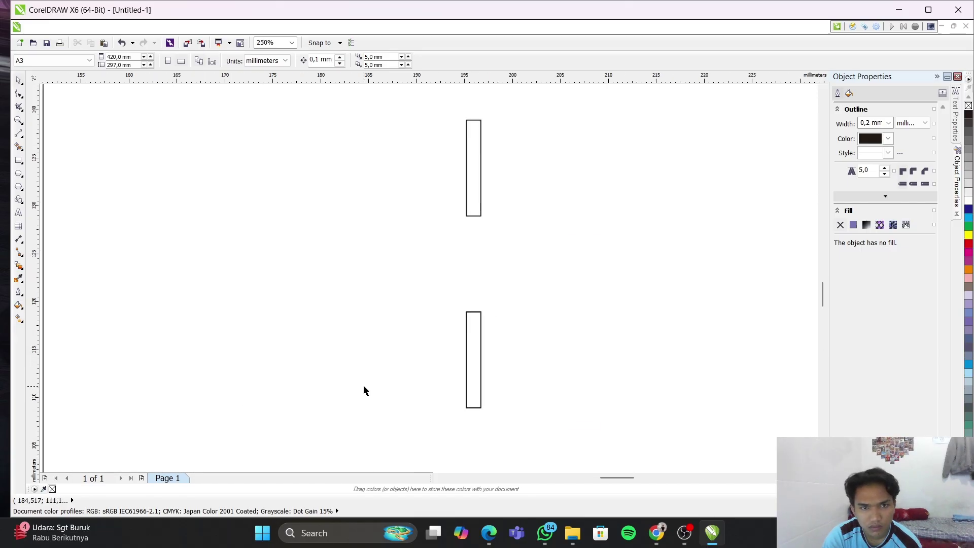
scroll(363, 391, up, 1)
scroll(534, 336, down, 1)
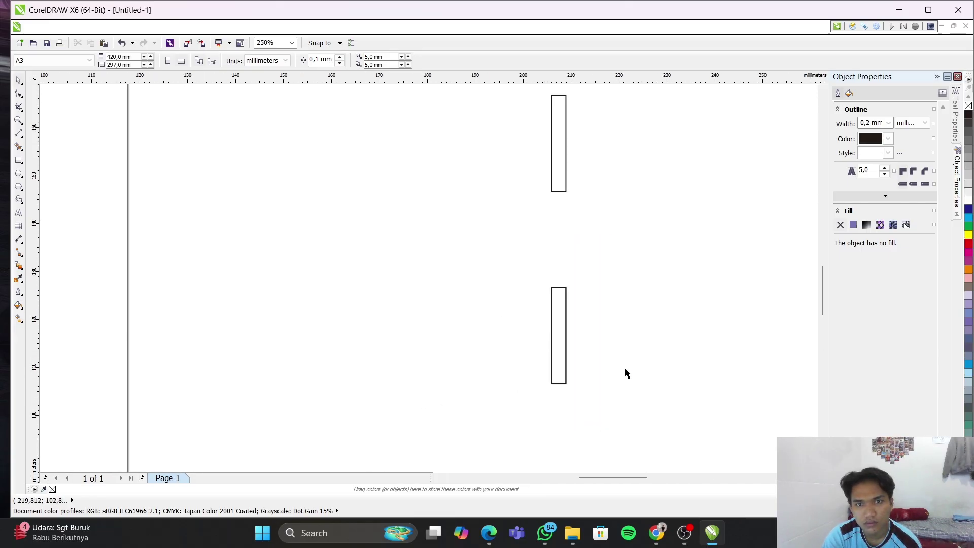
drag(565, 355, 584, 352)
key(Delete)
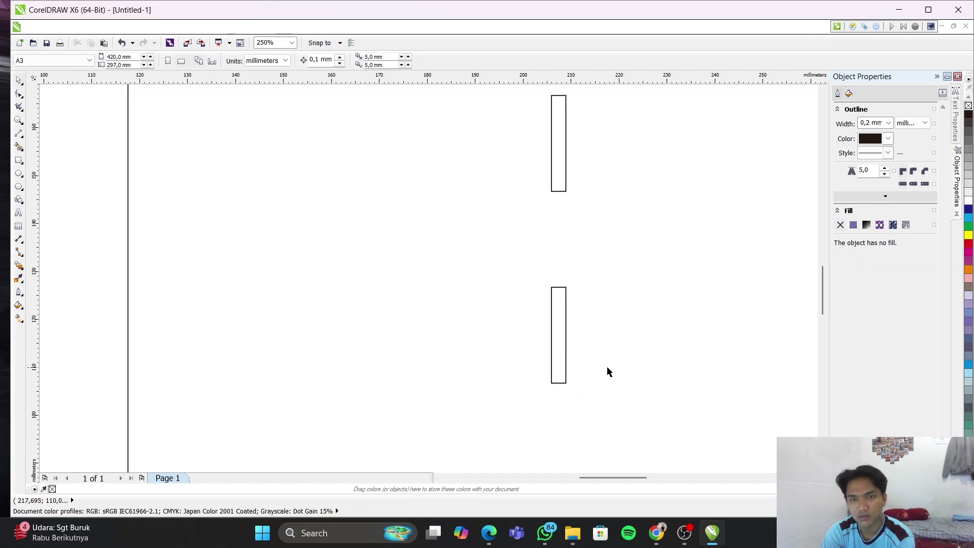
drag(578, 352, 588, 352)
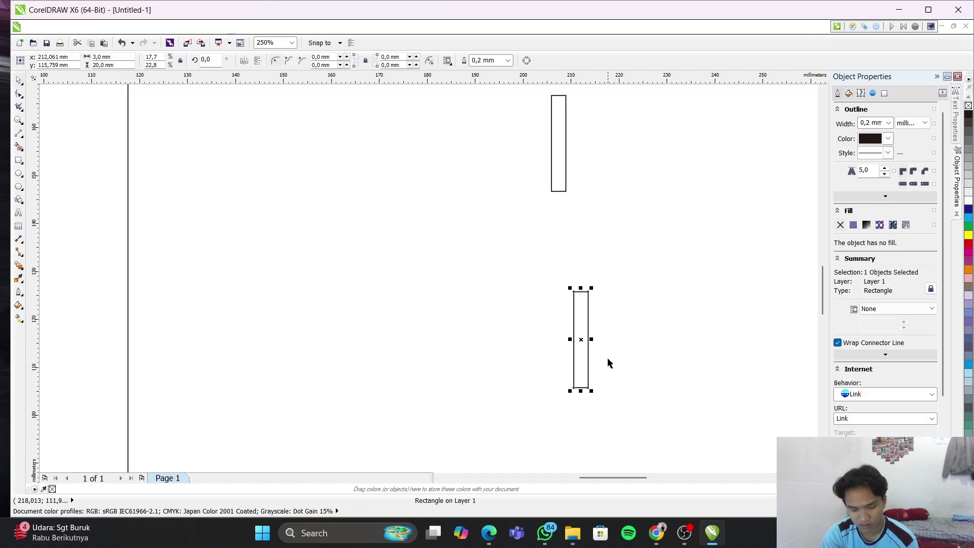
key(ctrl+z)
click(561, 406)
scroll(550, 407, down, 2)
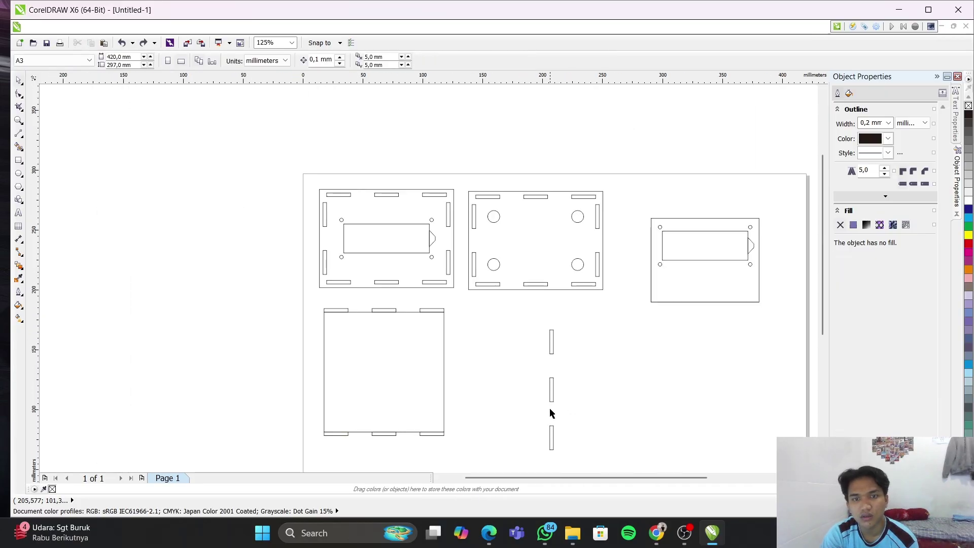
Select the column of three vertical slots to check its overall height, and deselect it again
drag(541, 322, 581, 457)
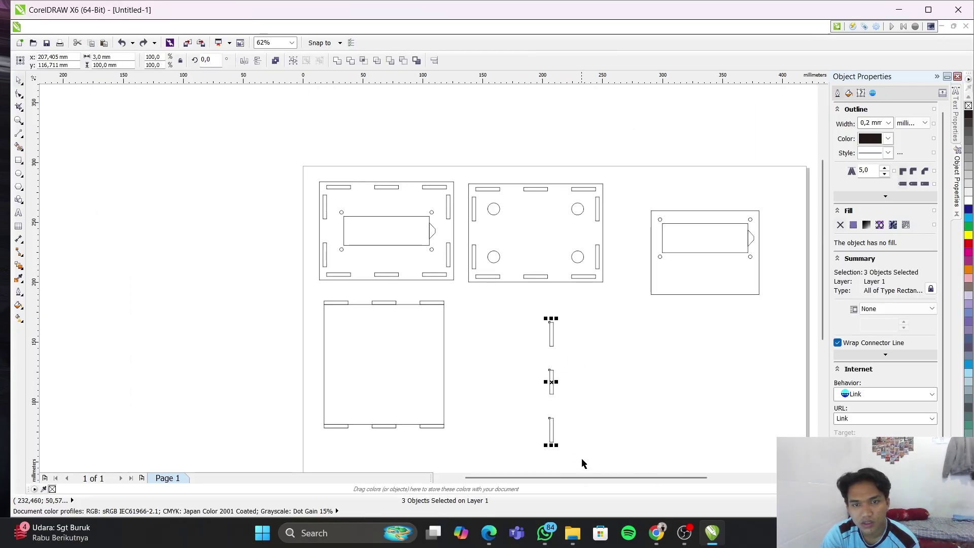
click(604, 400)
click(1, 230)
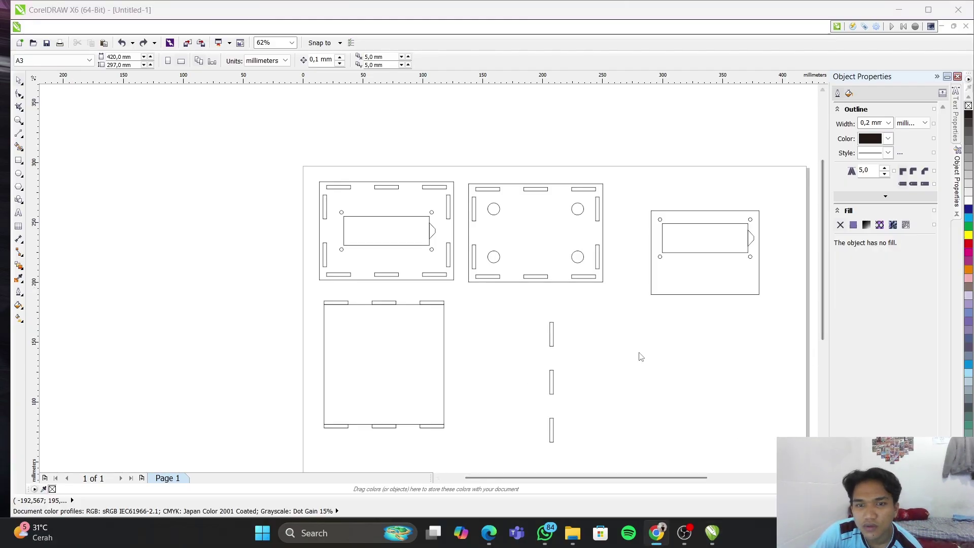
drag(824, 325, 824, 348)
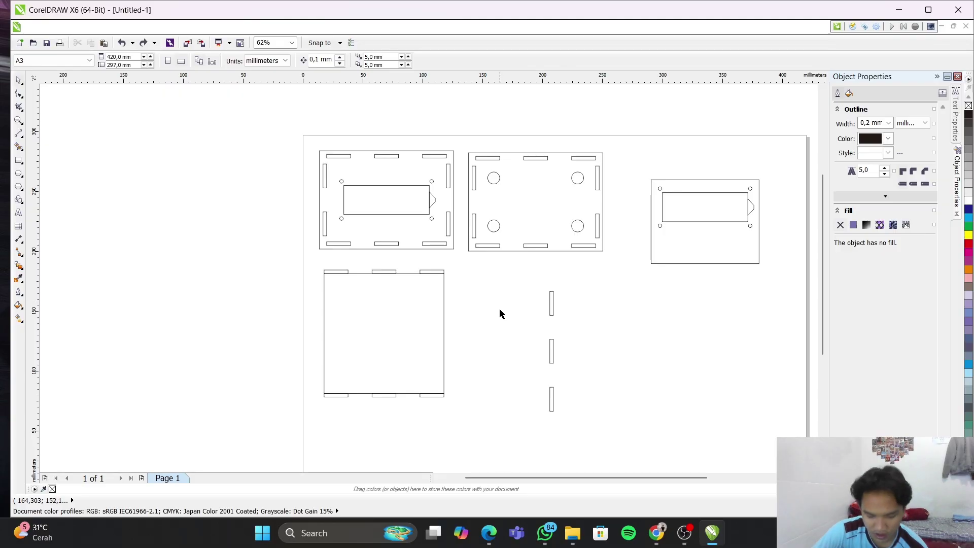
Paste a second pair of vertical slots and move it close beside the right edge of the 100 mm square
key(ctrl+v)
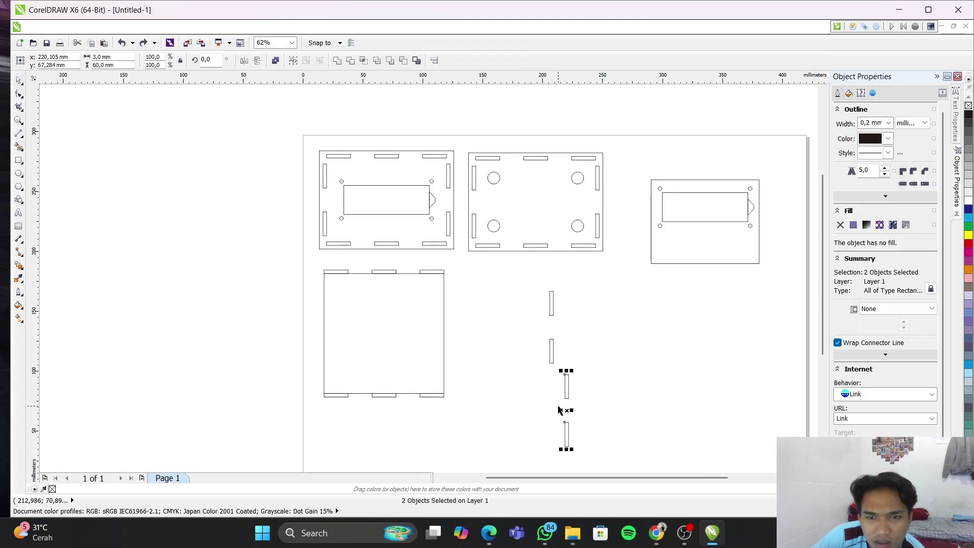
scroll(557, 398, down, 1)
scroll(518, 381, up, 1)
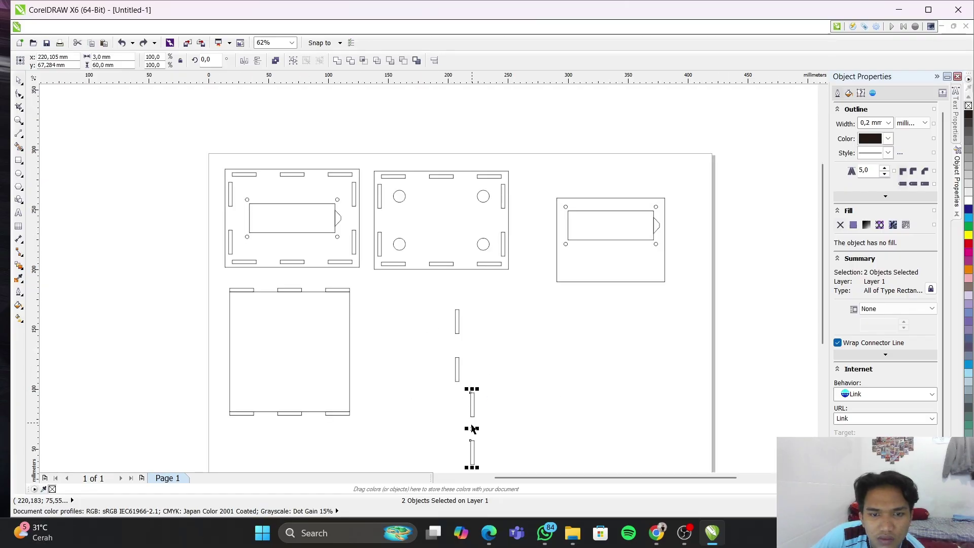
drag(472, 428, 371, 353)
scroll(372, 352, up, 2)
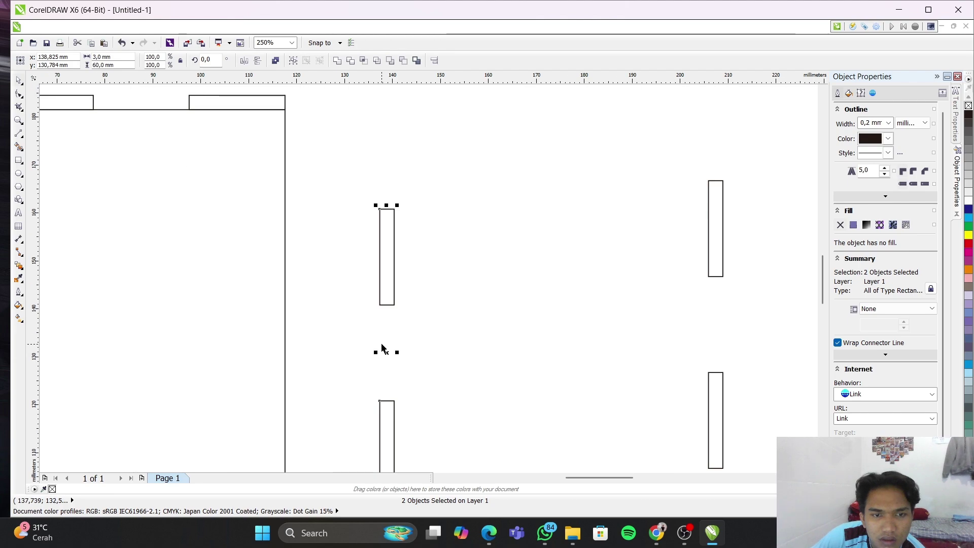
drag(386, 352, 321, 349)
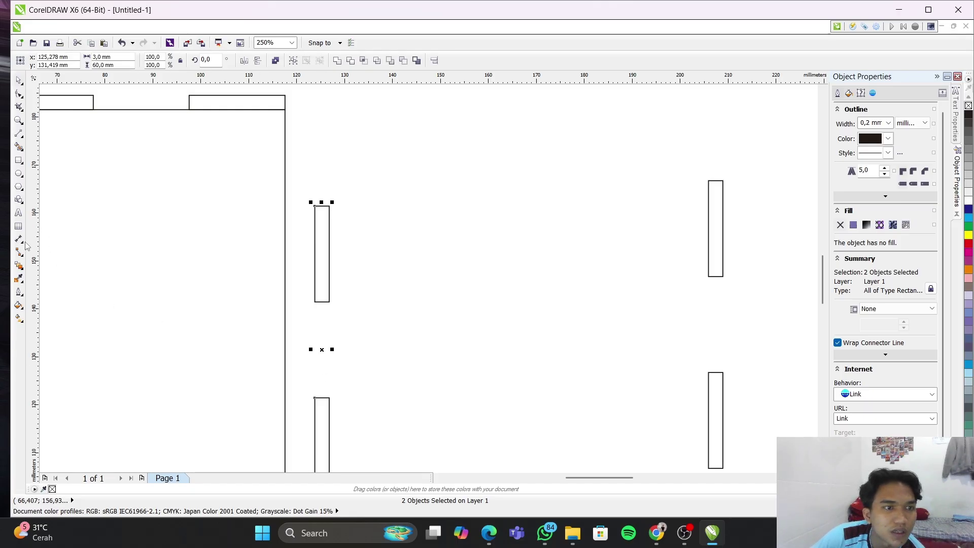
Draw a vertical line about 20 mm long across the gap between the pasted slots, joining their left edges
click(19, 133)
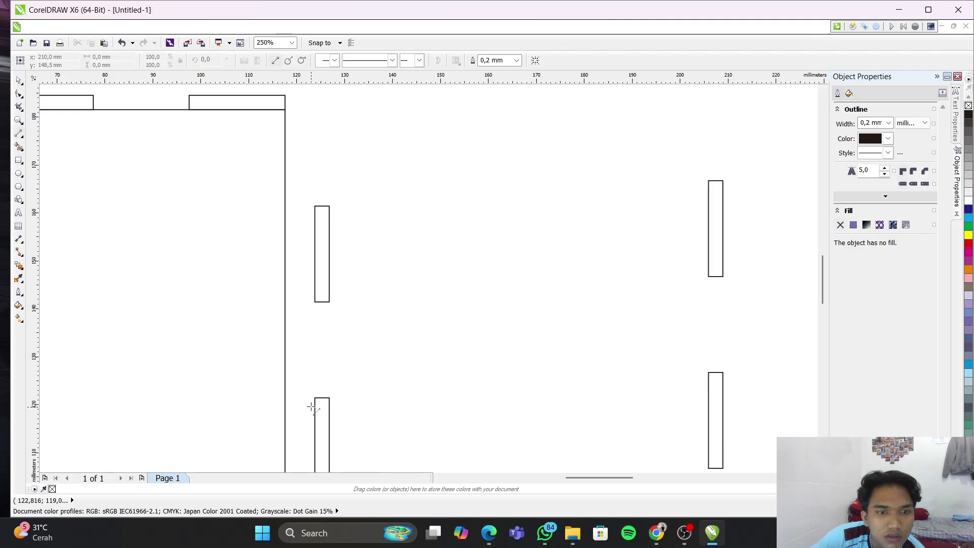
drag(315, 398, 315, 302)
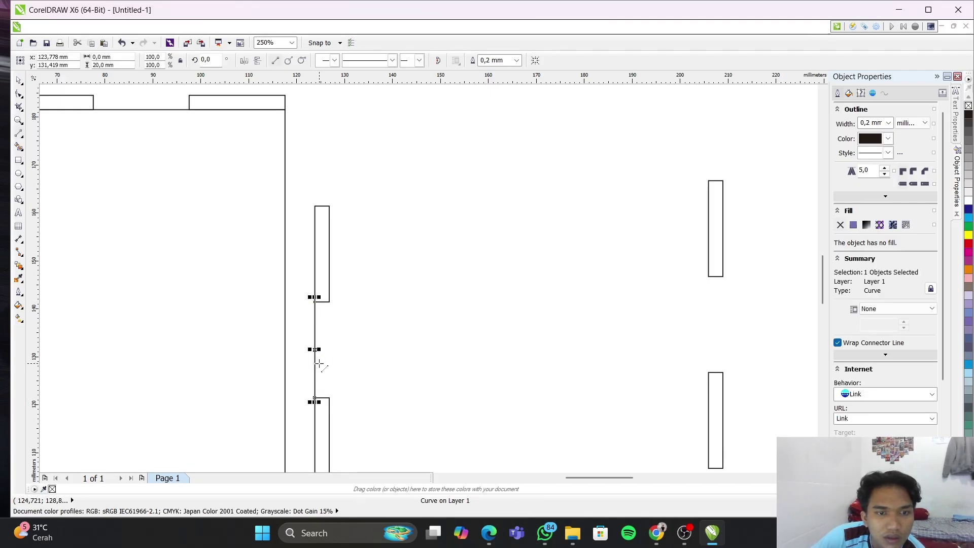
key(Escape)
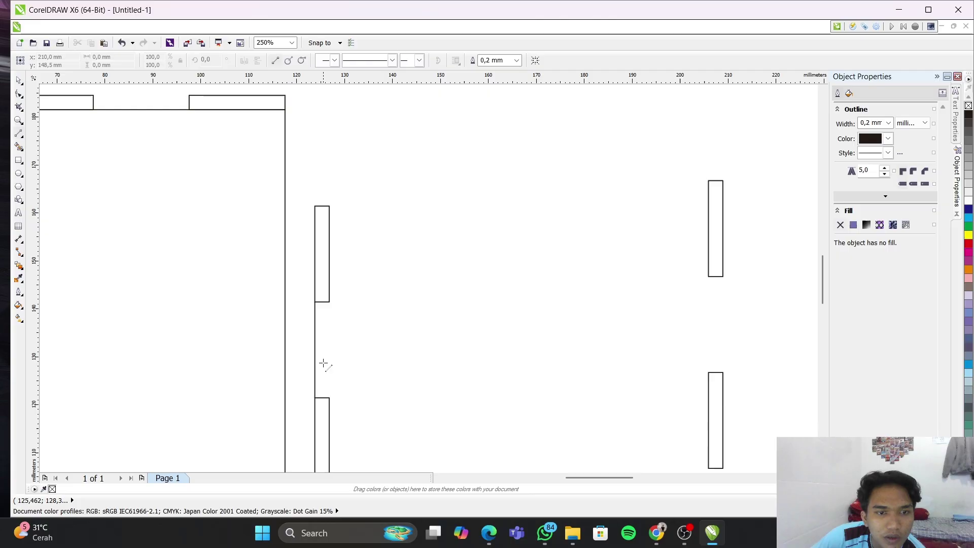
click(19, 81)
click(315, 350)
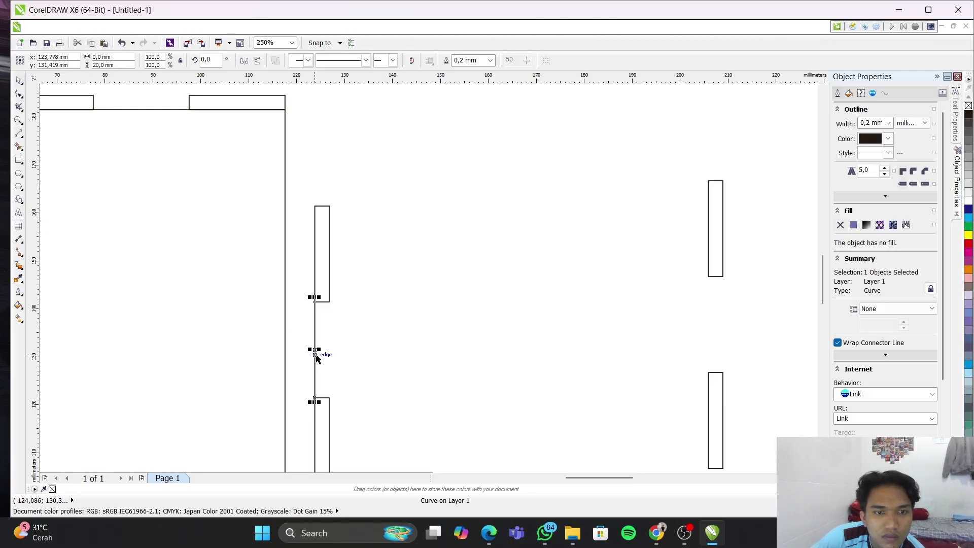
key(Escape)
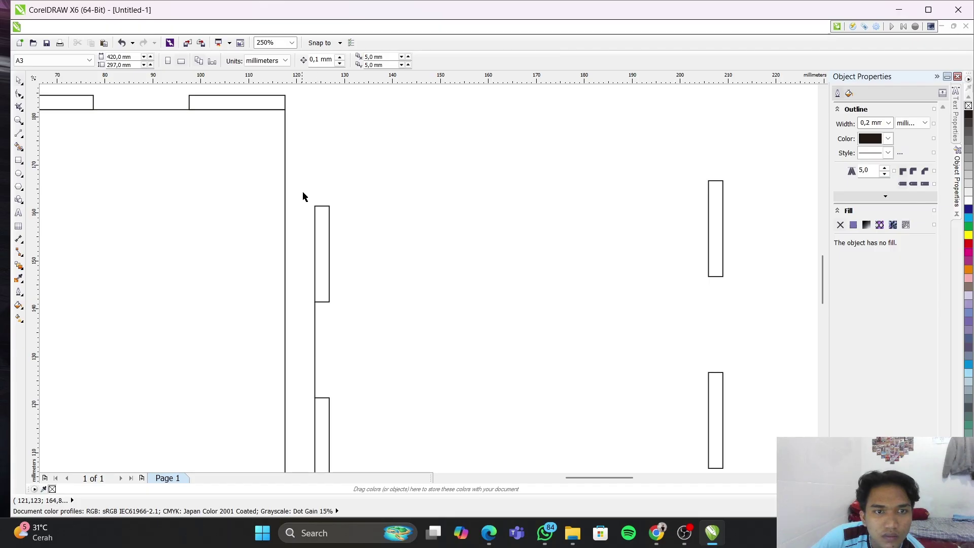
Move the slot pair with its connecting line onto the square's right edge, centred on that edge
scroll(303, 196, down, 3)
drag(302, 135, 352, 441)
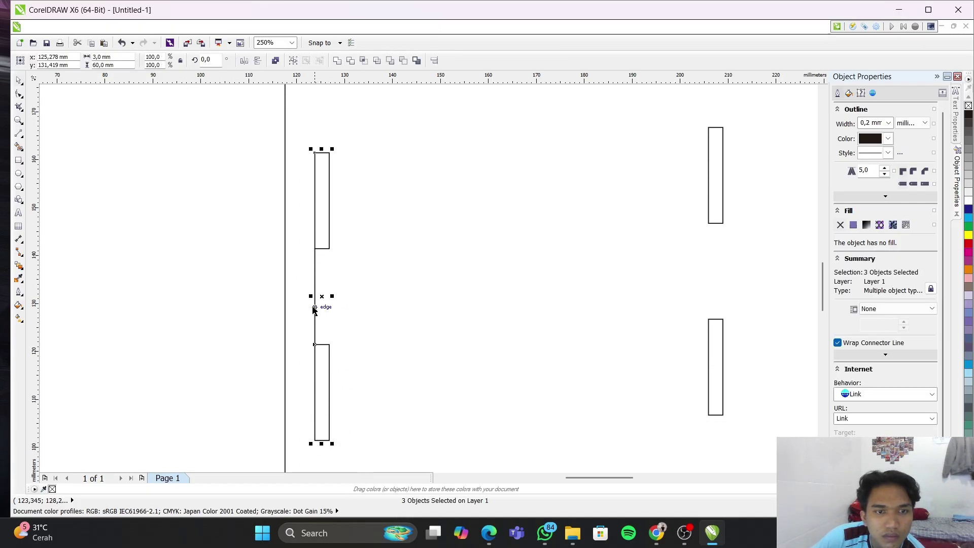
drag(314, 297, 285, 298)
click(401, 359)
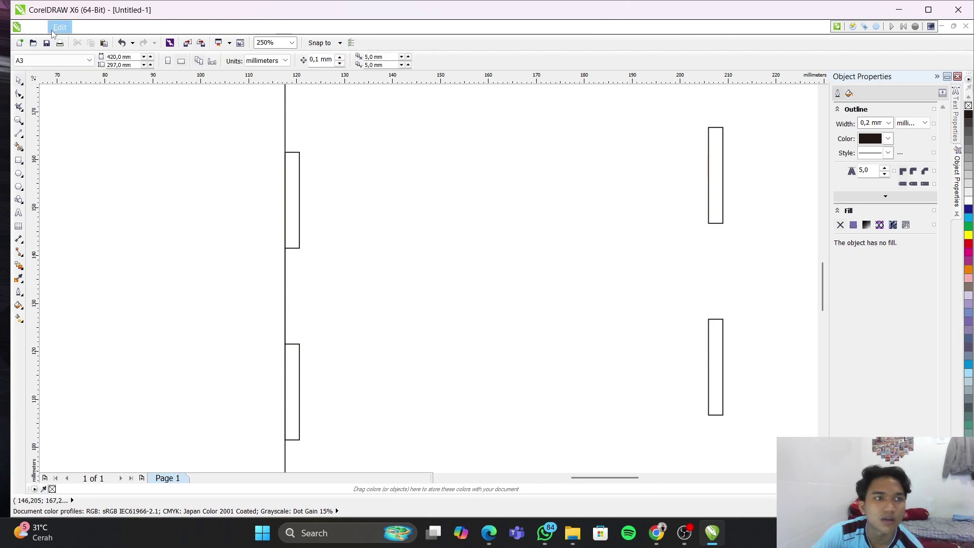
Draw a vertical line about 20 mm long joining the right edges of the other loose slot pair, and undo the stray diagonal line
click(19, 134)
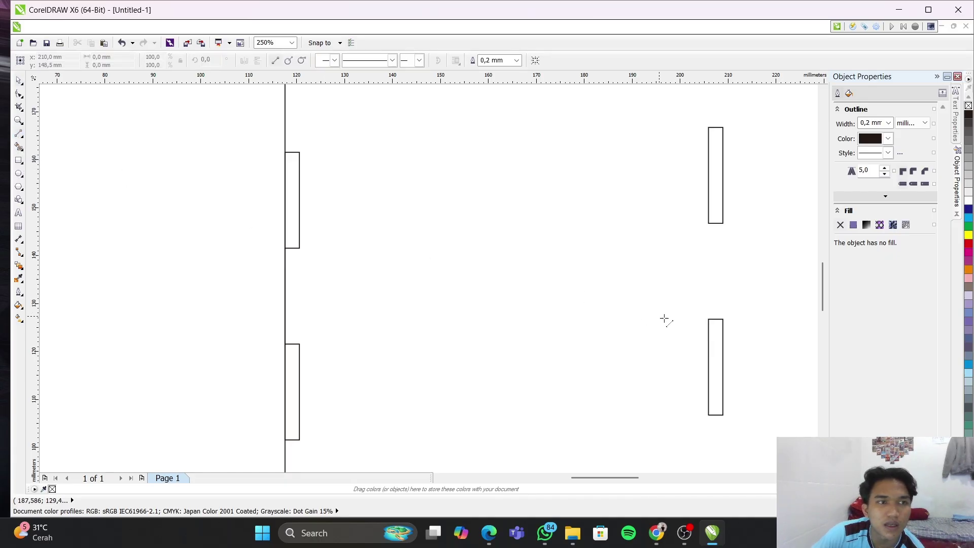
drag(722, 223, 723, 319)
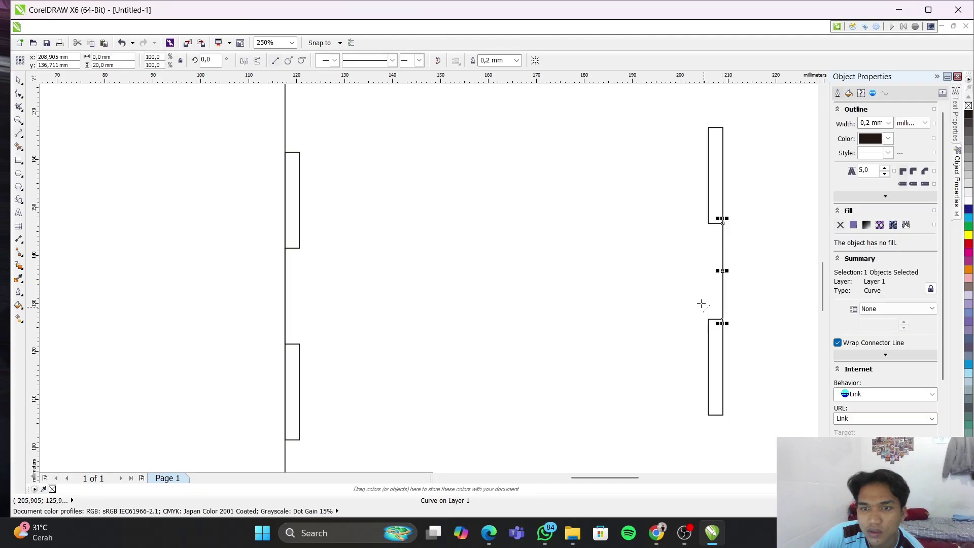
drag(671, 117, 756, 412)
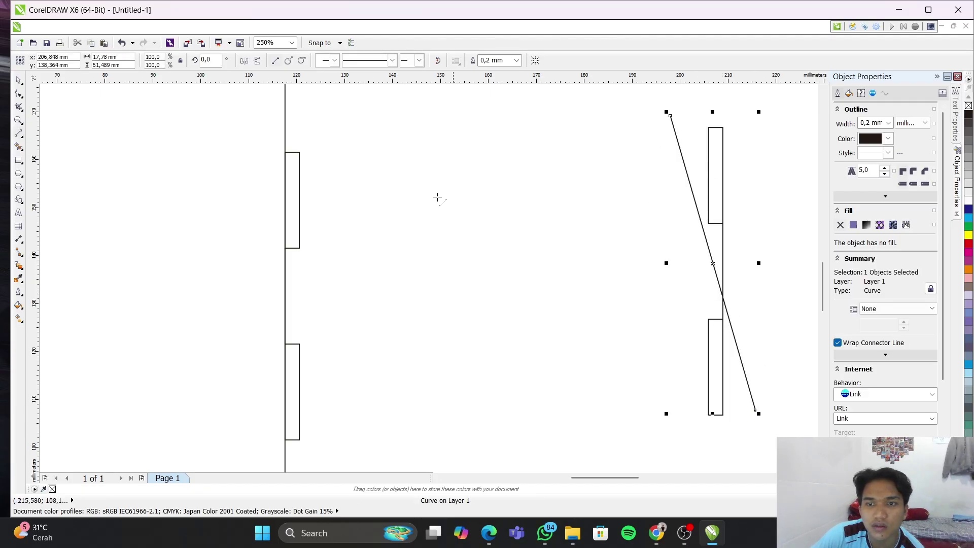
key(ctrl+z)
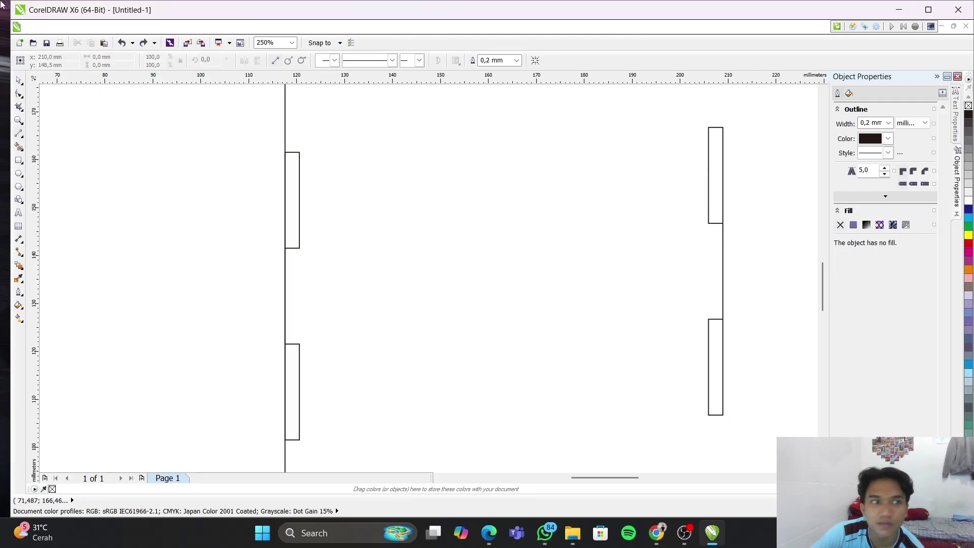
Move the other slot pair with its connecting line onto the middle of the square's left edge as outward tabs
click(18, 80)
drag(672, 121, 773, 451)
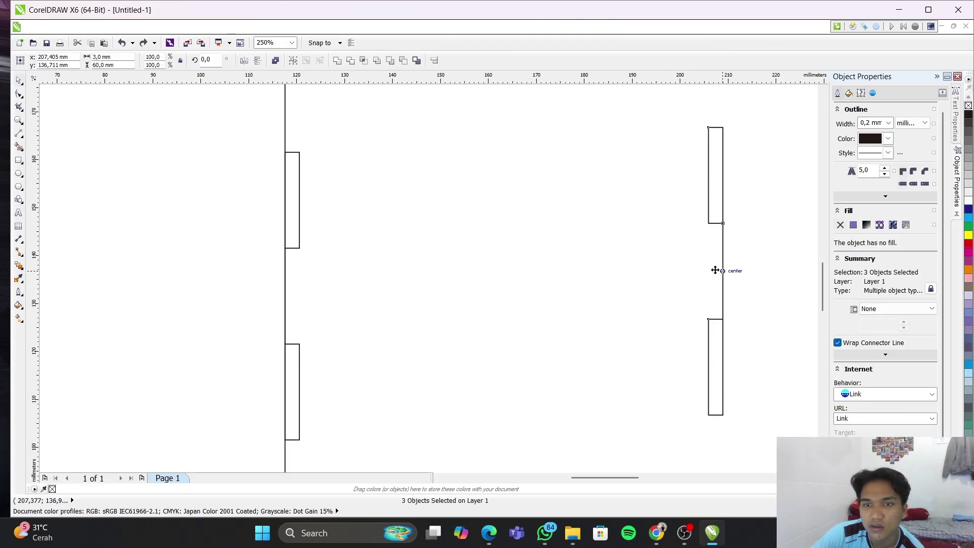
drag(714, 270, 141, 281)
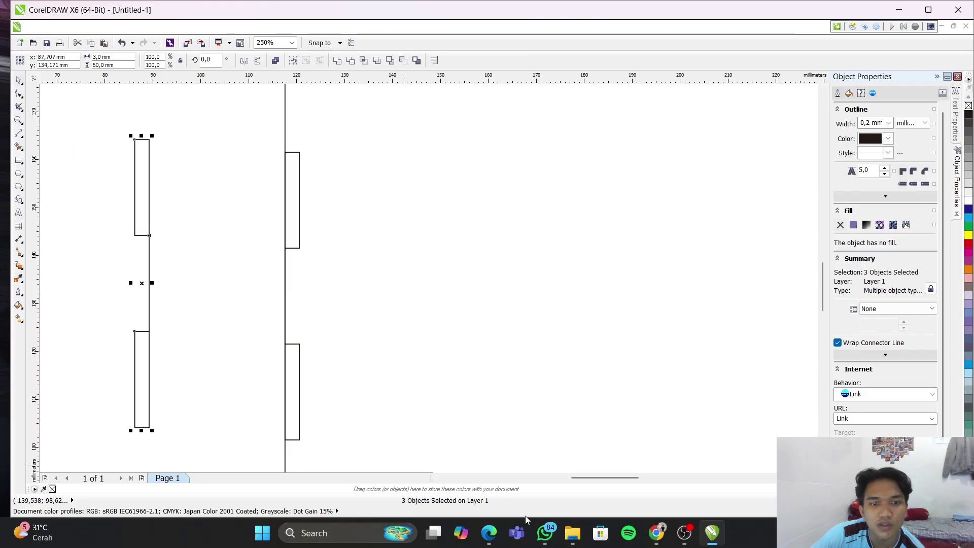
click(553, 479)
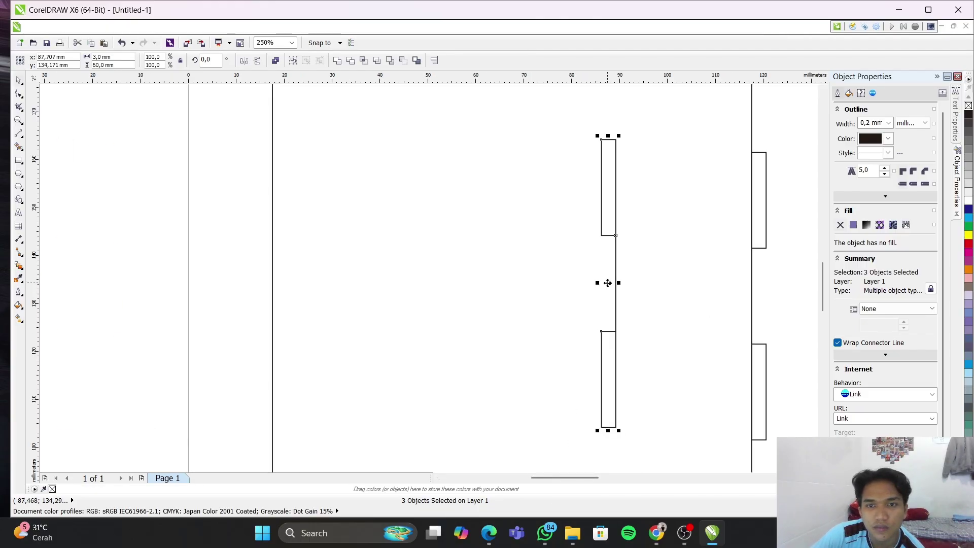
mouse_move(609, 282)
mouse_down()
mouse_move(230, 298)
mouse_move(274, 281)
mouse_move(274, 259)
mouse_move(271, 296)
mouse_up()
click(222, 287)
Delete the 100 mm square, keeping the surrounding tab rectangles and connecting lines
scroll(558, 359, down, 3)
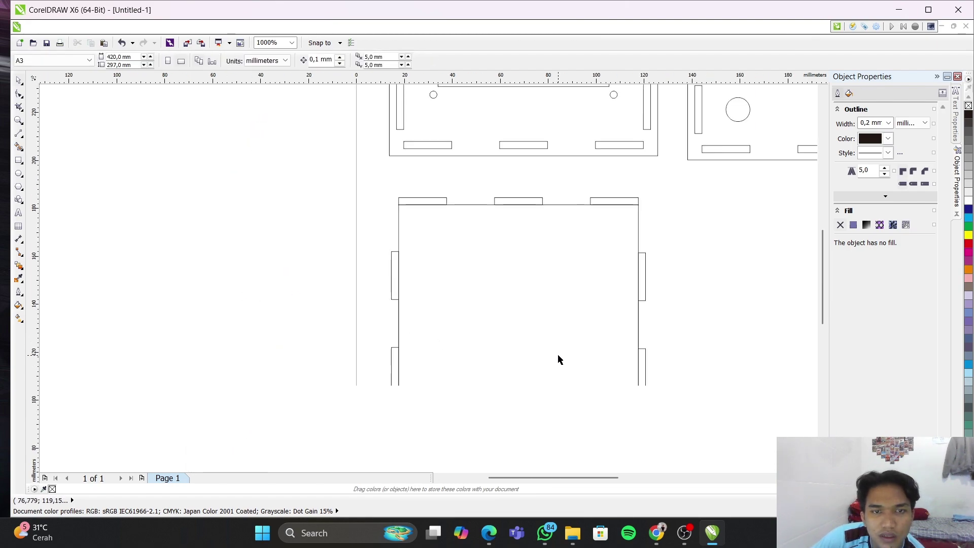
scroll(557, 359, down, 5)
scroll(551, 353, up, 2)
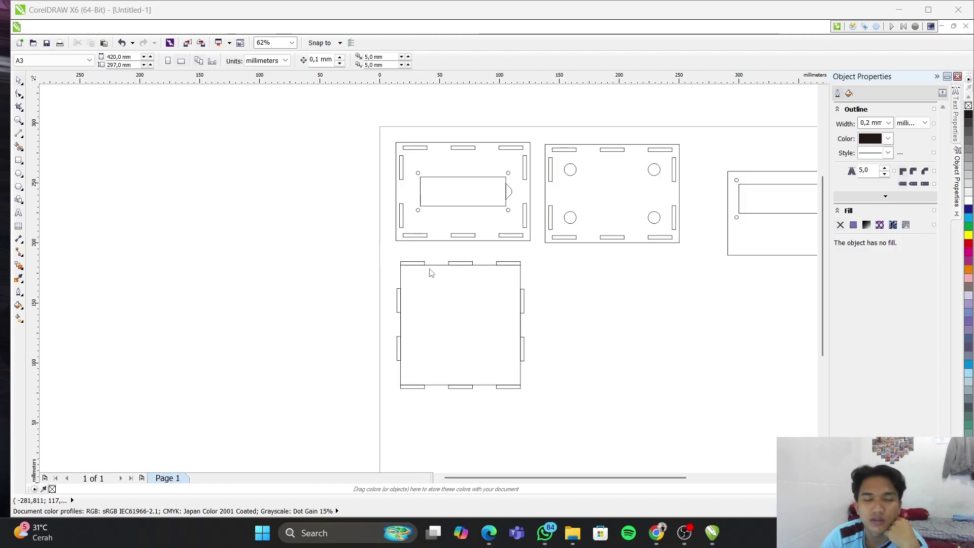
scroll(431, 271, up, 2)
scroll(433, 270, up, 1)
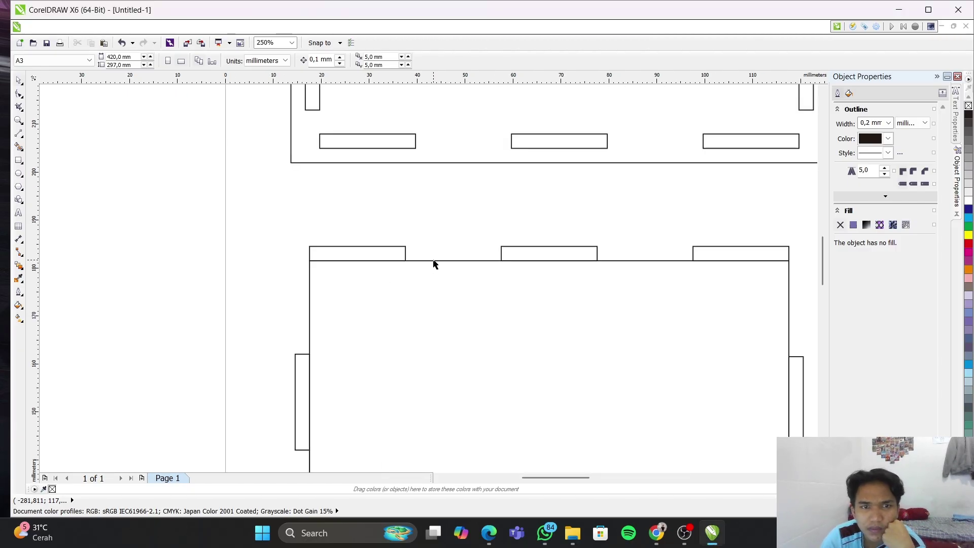
click(434, 261)
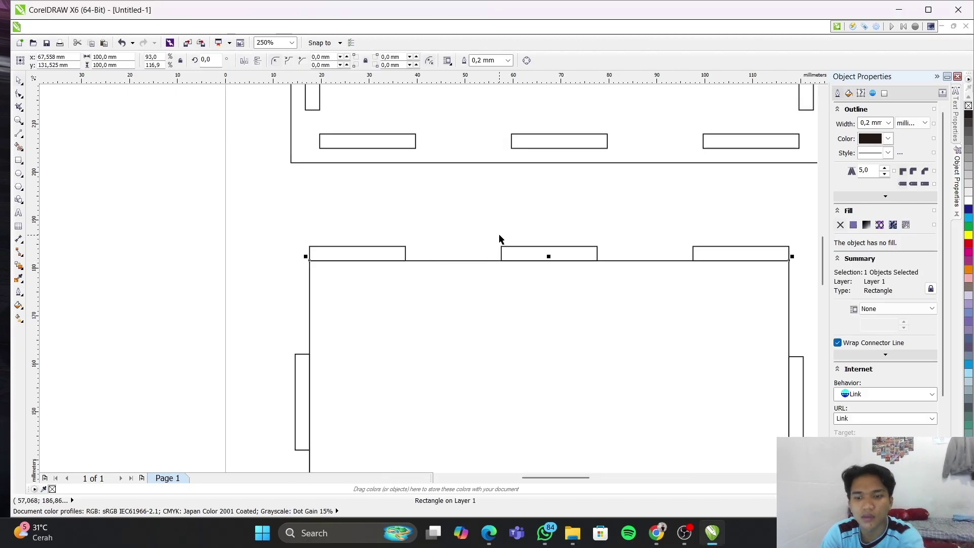
key(Delete)
scroll(366, 376, down, 1)
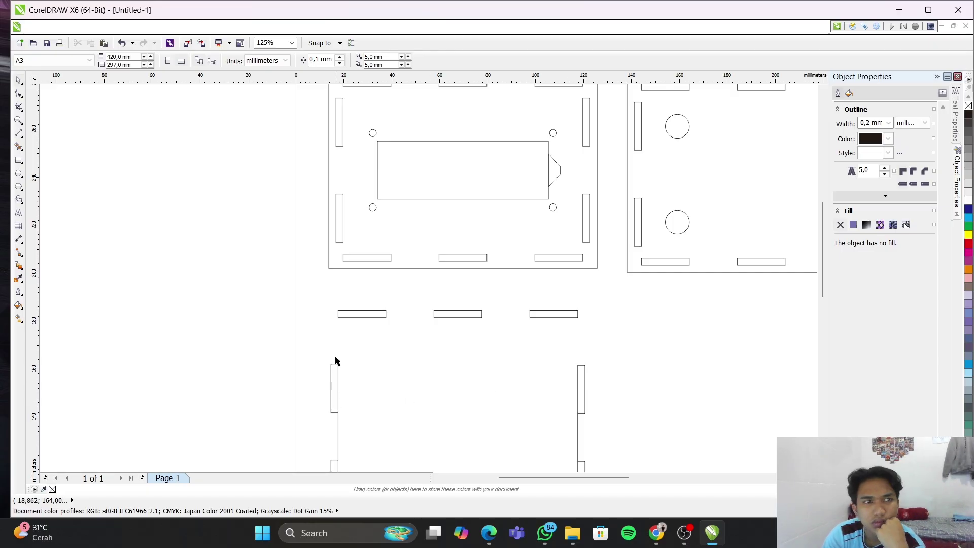
Draw straight lines bridging the gaps between the three top tabs and joining the top corners down to the upper side tabs
click(356, 319)
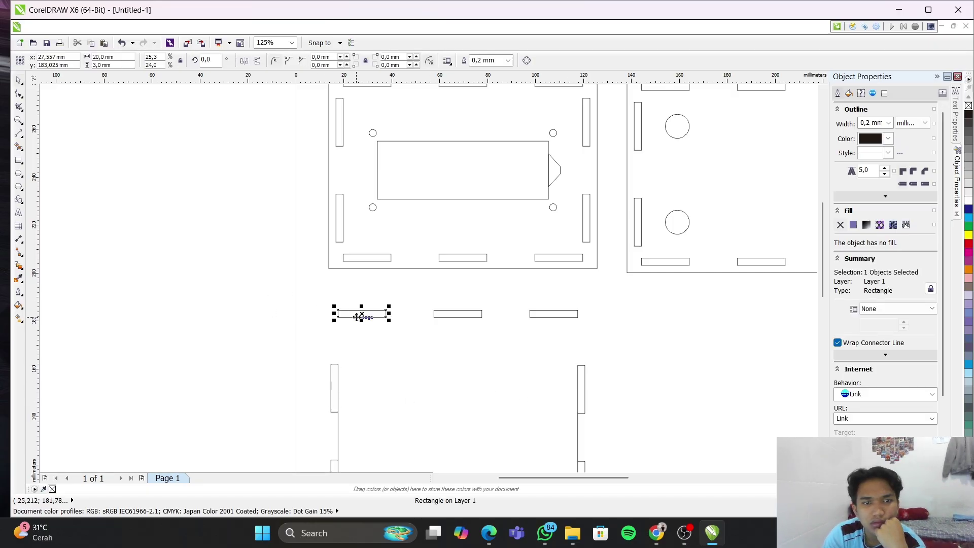
click(378, 335)
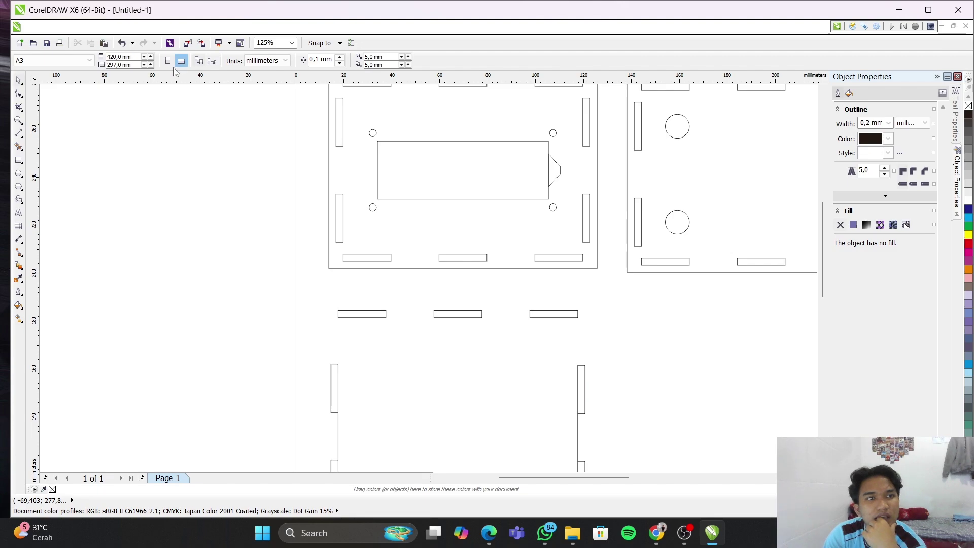
click(18, 133)
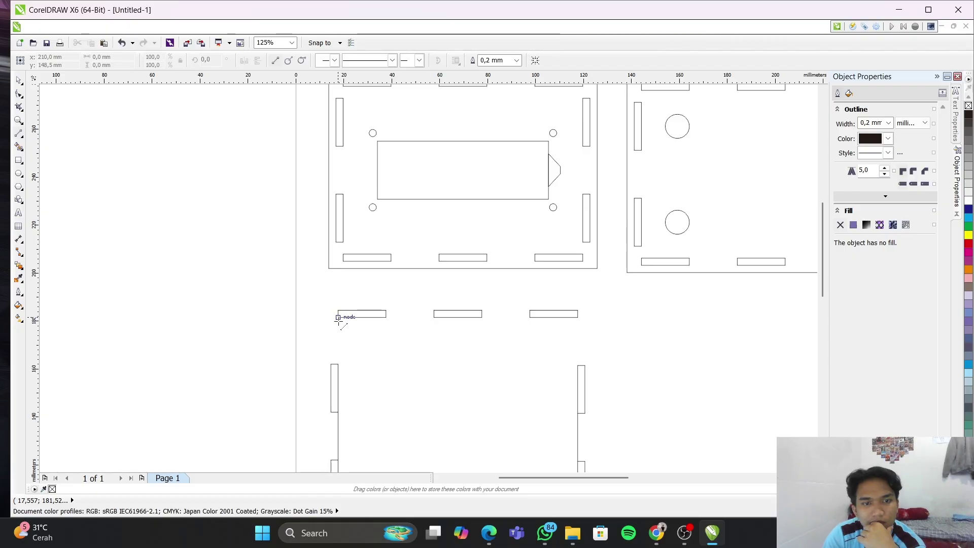
drag(339, 317, 338, 367)
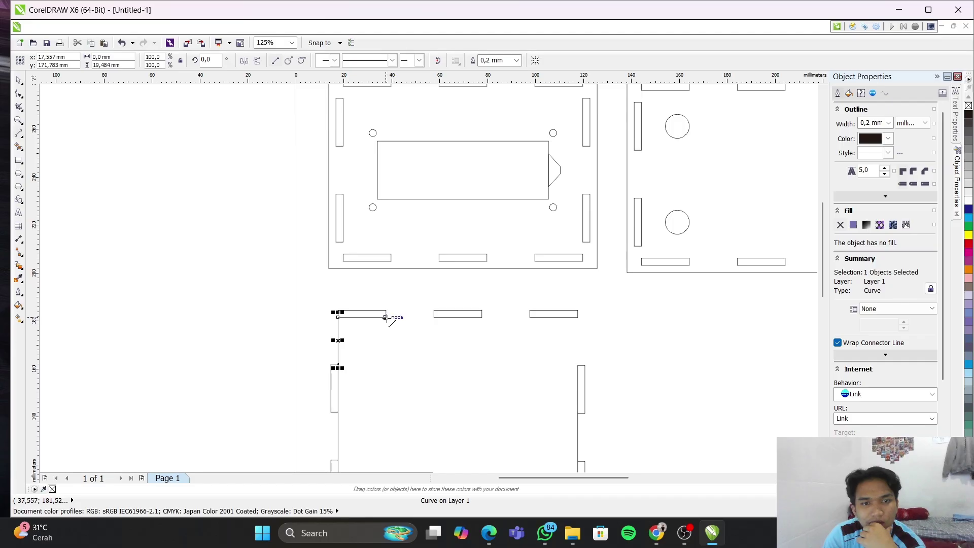
mouse_move(386, 317)
mouse_down()
mouse_move(578, 321)
mouse_move(578, 364)
mouse_up()
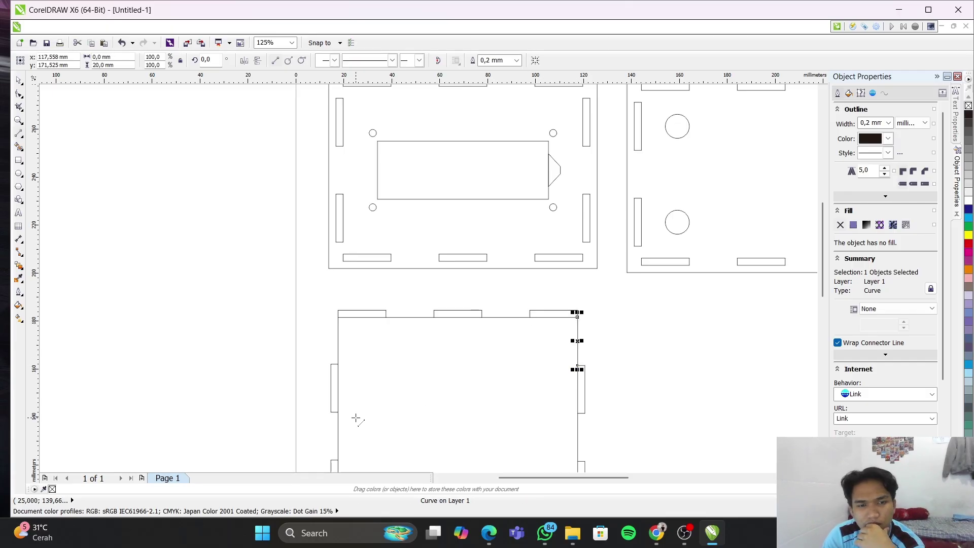
Draw straight lines from the lower side tabs to the bottom corners and between the three bottom tabs to close the outline
scroll(356, 418, up, 1)
scroll(385, 429, down, 2)
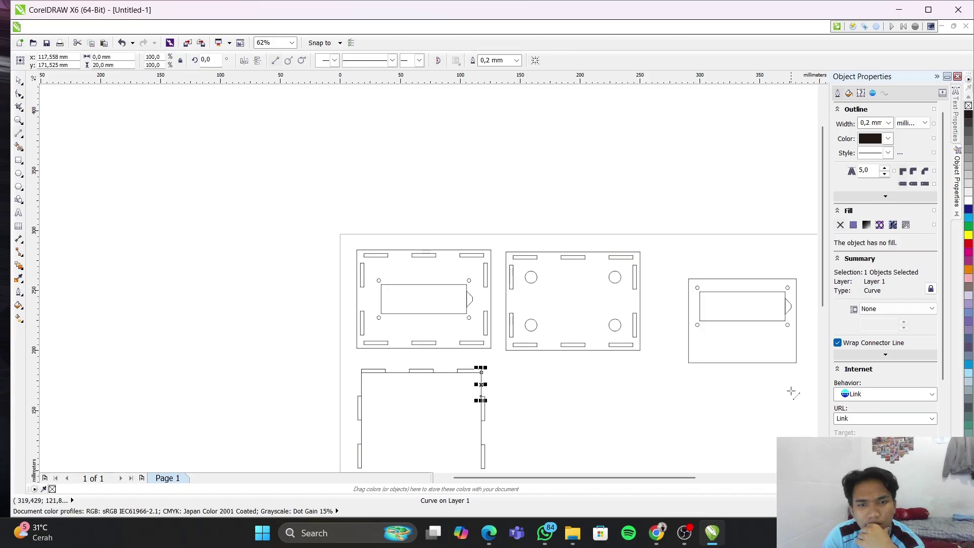
click(824, 327)
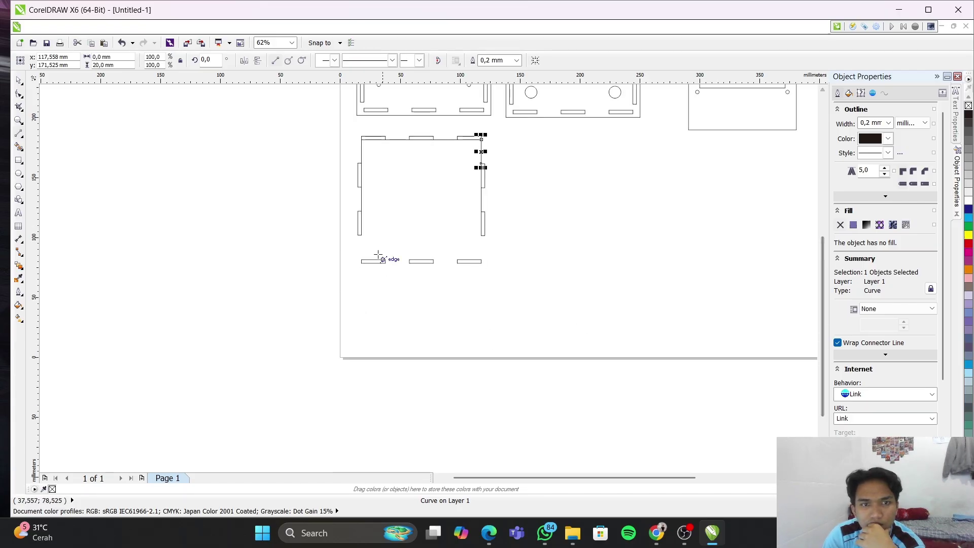
scroll(362, 237, up, 1)
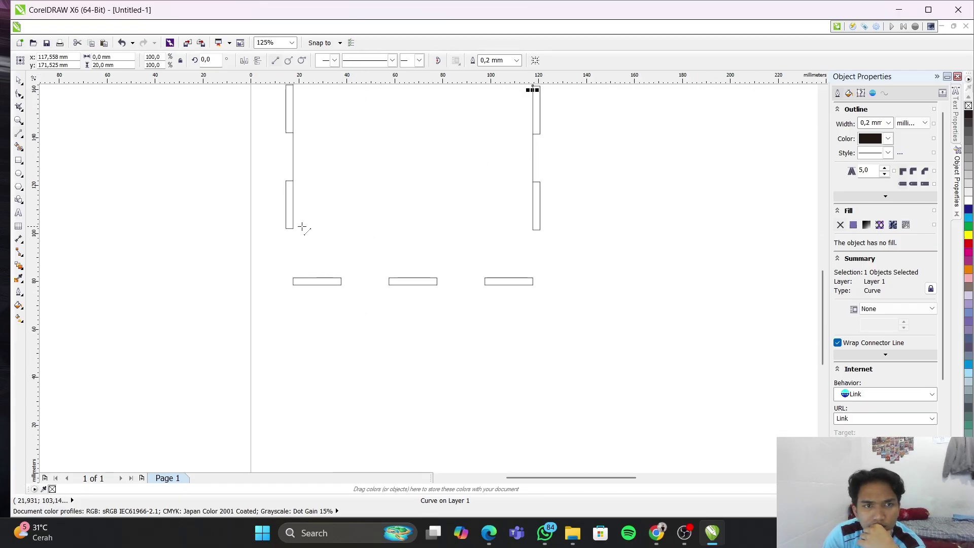
key(Escape)
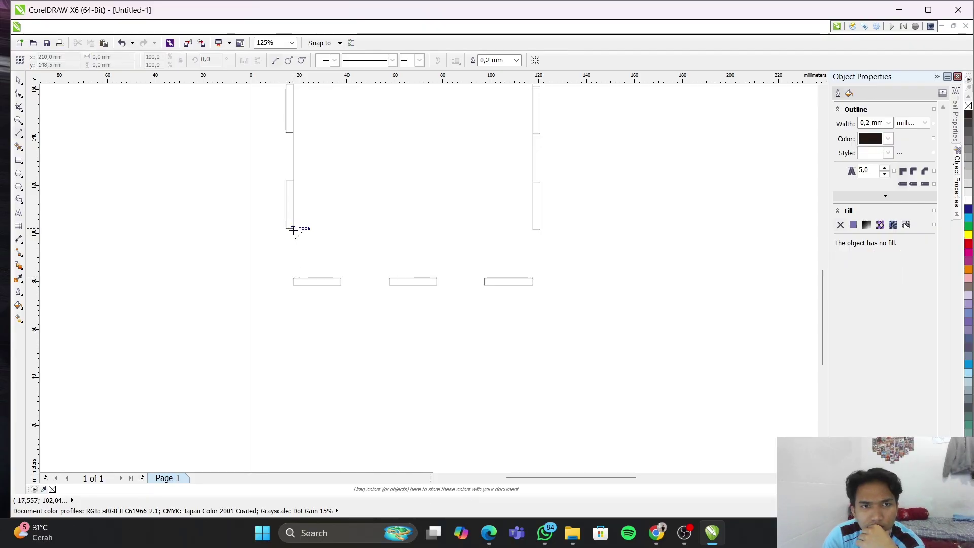
mouse_move(293, 229)
mouse_down()
mouse_move(293, 278)
mouse_move(502, 278)
mouse_move(485, 277)
mouse_move(536, 265)
mouse_move(532, 225)
mouse_up()
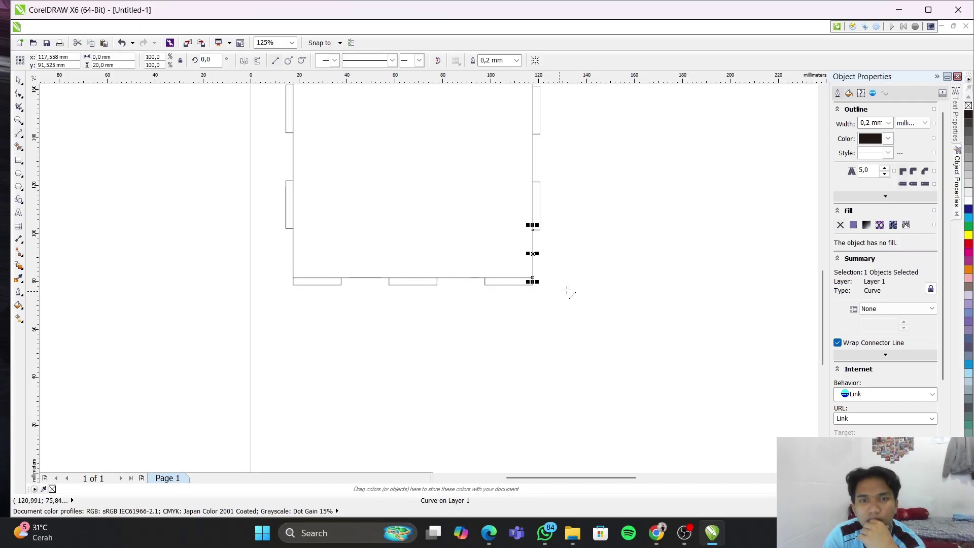
click(542, 289)
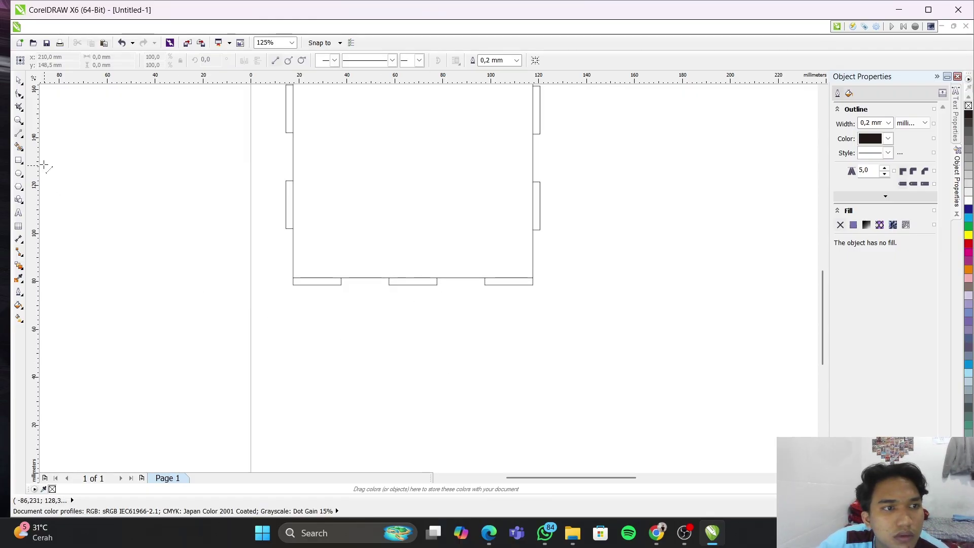
click(19, 133)
scroll(294, 269, down, 1)
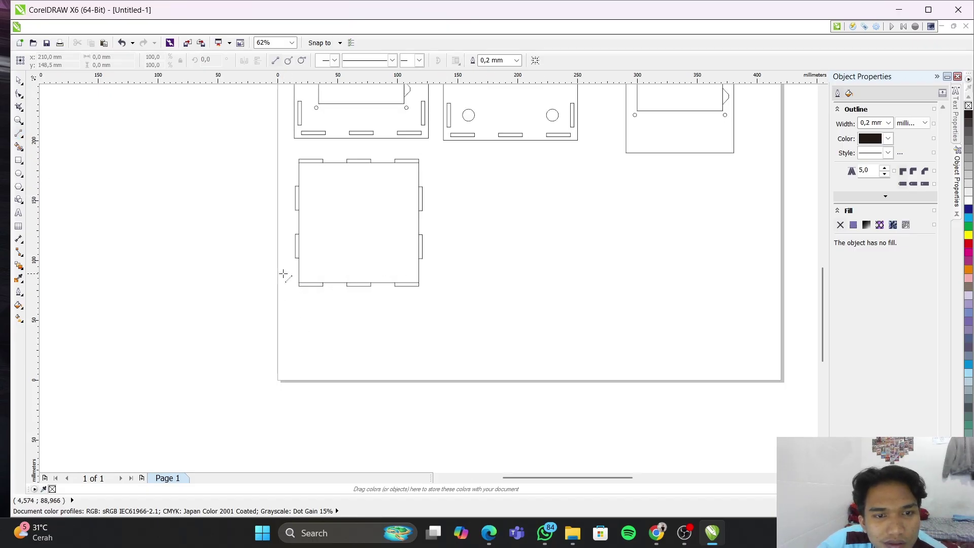
Trace the lower-left bottom tab's left, bottom and right edges with straight segments continuing from the panel's lower-left side line
scroll(284, 276, up, 2)
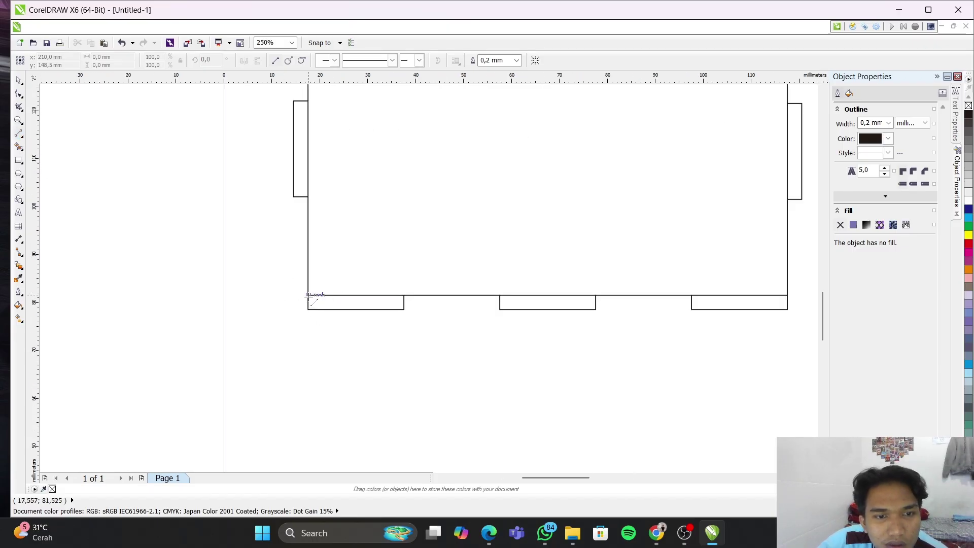
click(307, 295)
drag(308, 295, 309, 310)
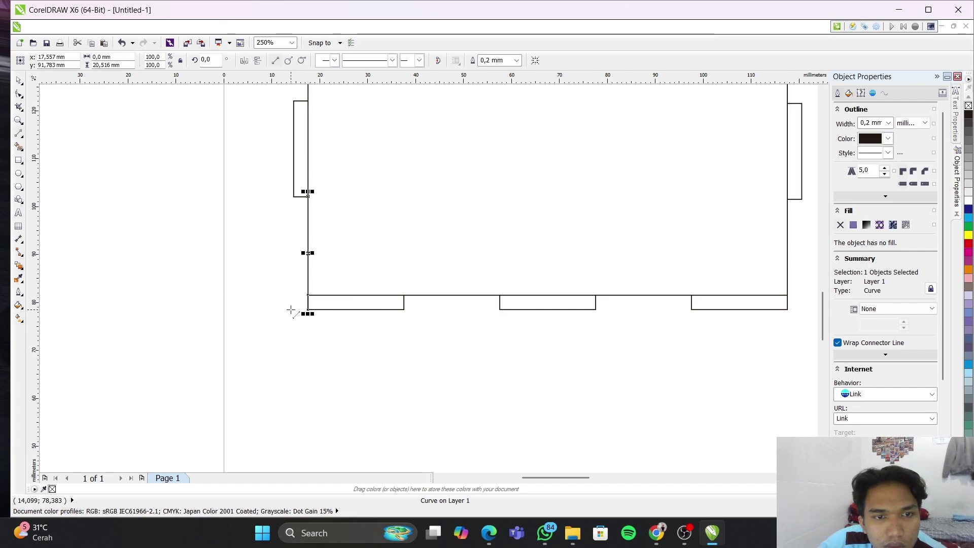
drag(308, 308, 404, 294)
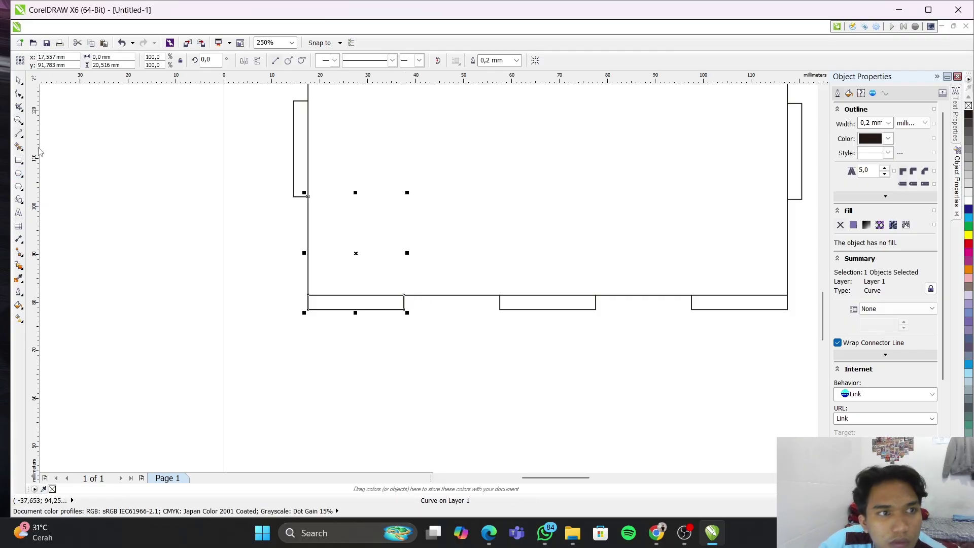
Replace the lower-left bottom tab rectangle with the traced outline, deleting the rectangle and aligning the outline with the lower-left side tab's corner
click(19, 80)
drag(343, 310, 364, 323)
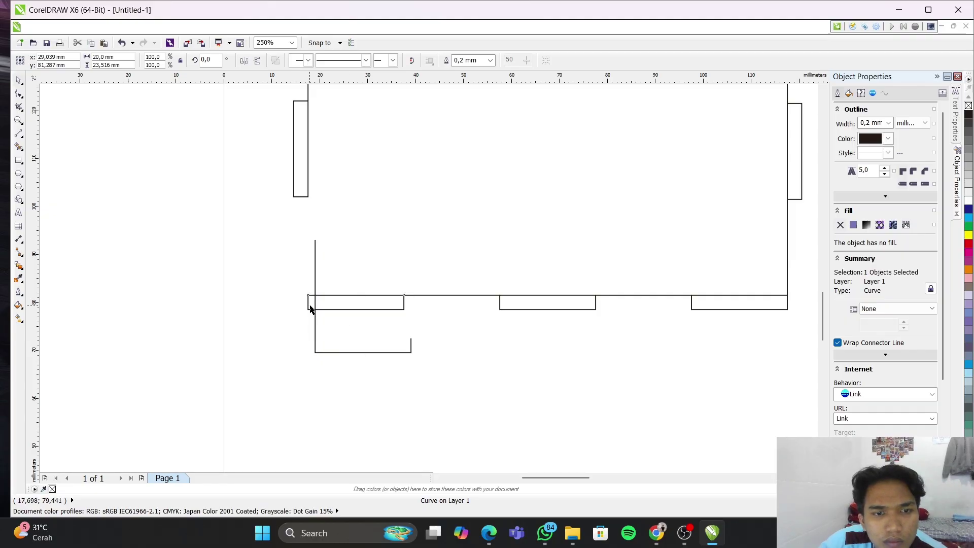
drag(310, 309, 165, 295)
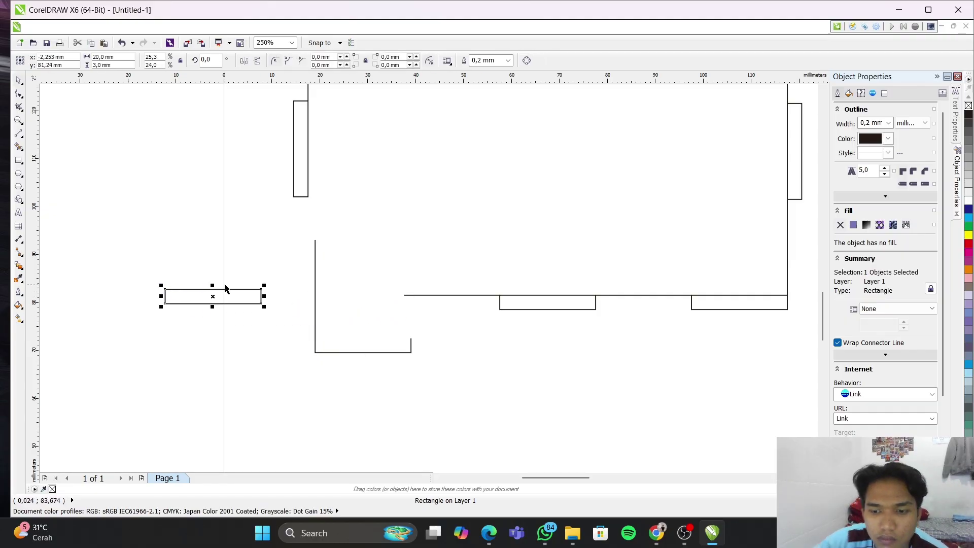
key(Delete)
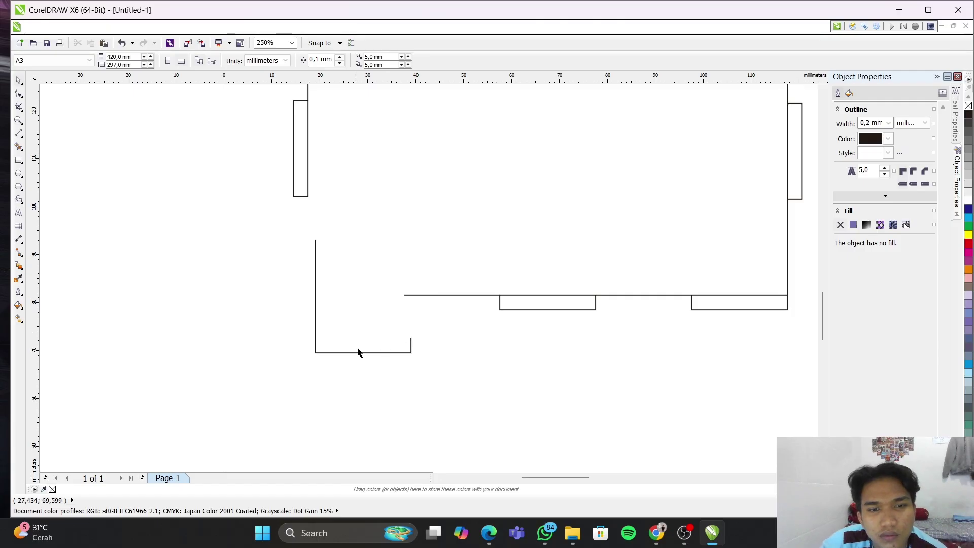
click(358, 351)
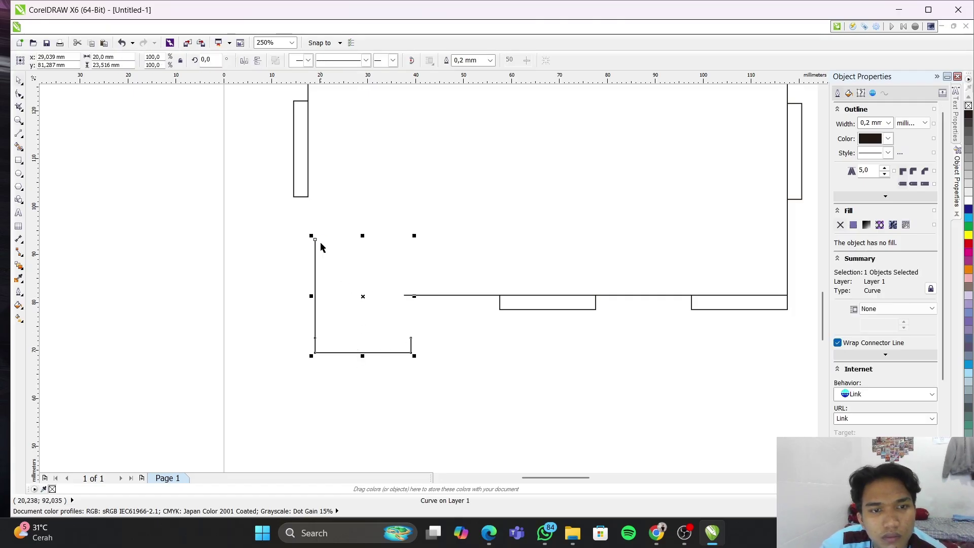
drag(315, 243, 308, 199)
click(440, 344)
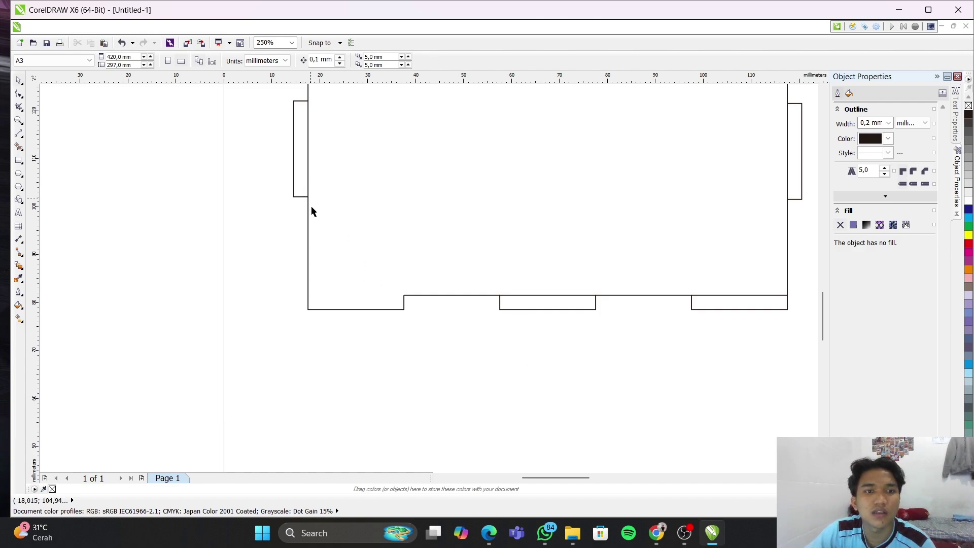
key(d)
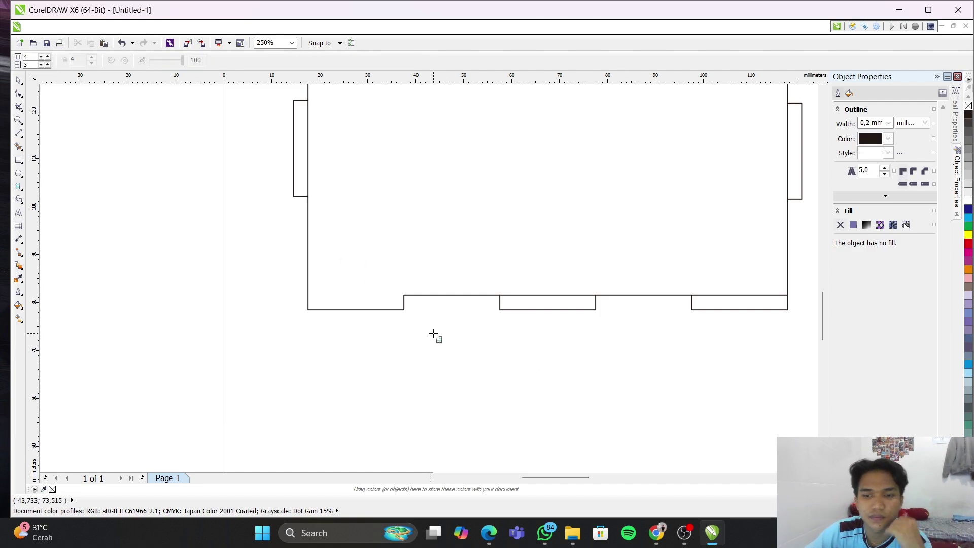
click(0, 247)
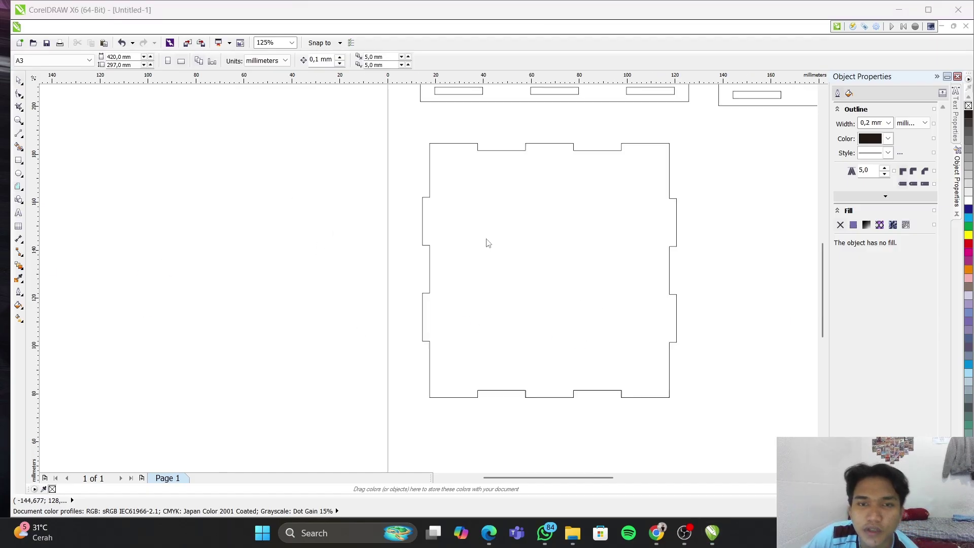
click(477, 198)
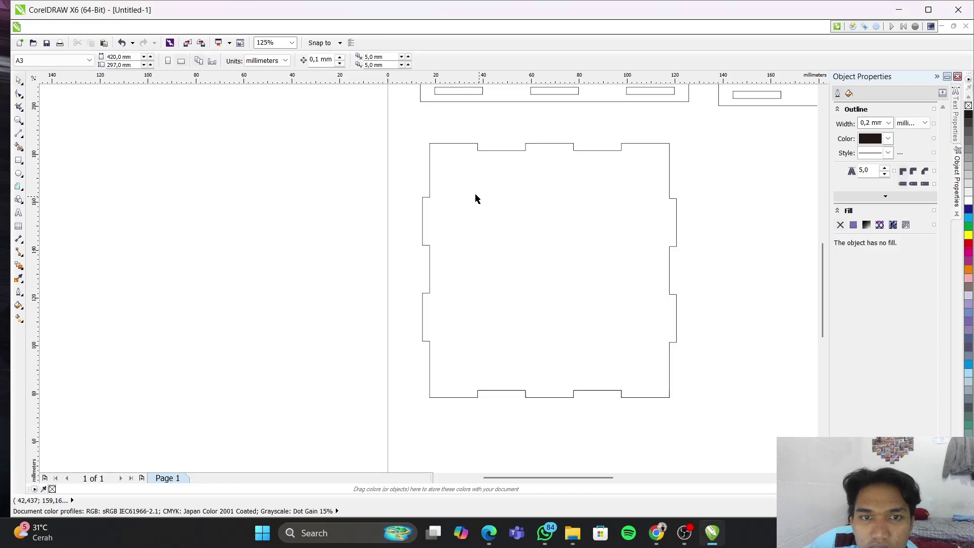
Move the entire tabbed panel outline up to just beneath the bottom edge of the first slotted panel
drag(405, 130, 691, 415)
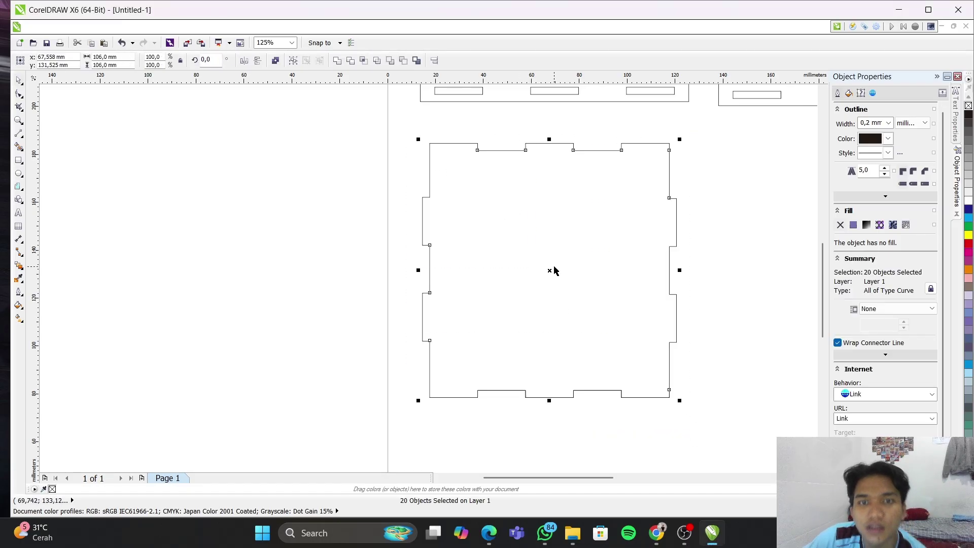
scroll(513, 182, up, 3)
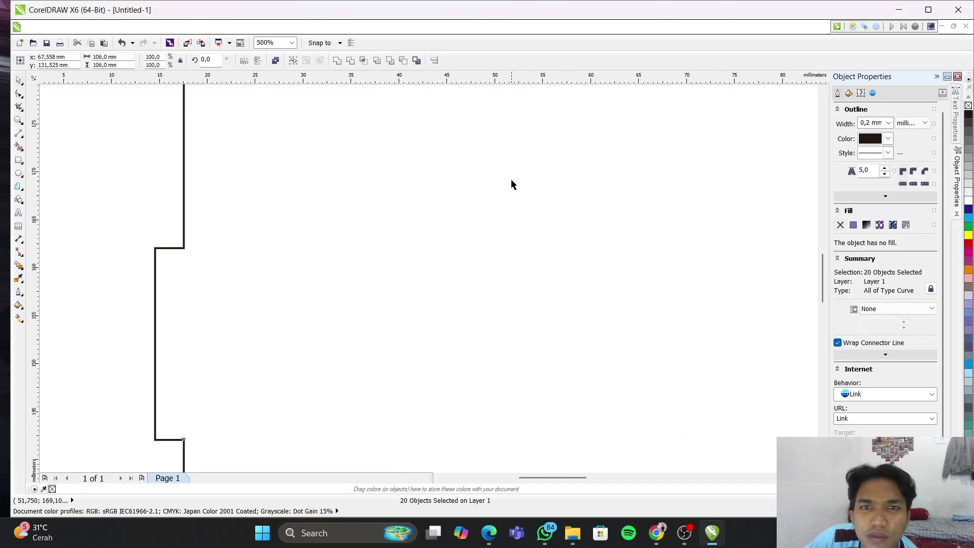
scroll(512, 181, down, 7)
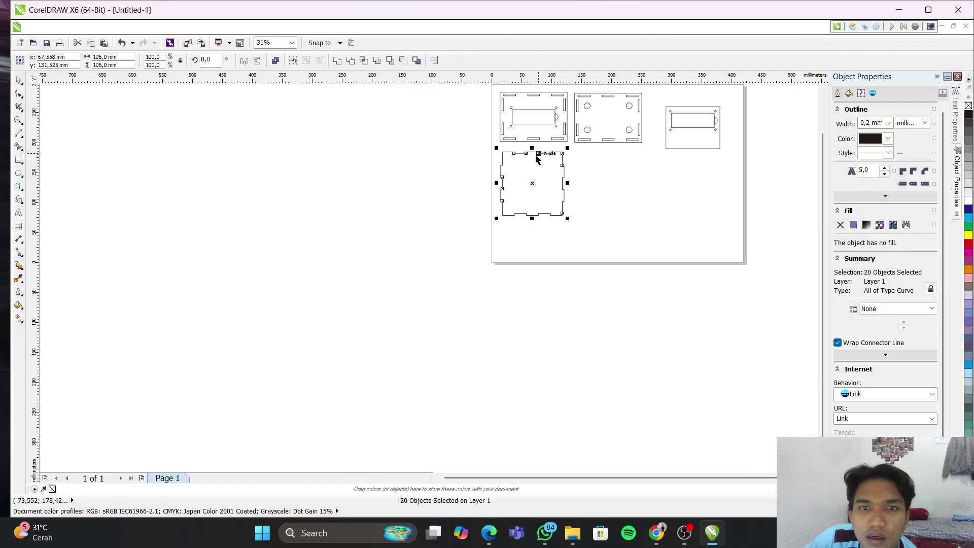
scroll(538, 158, up, 5)
scroll(500, 134, down, 1)
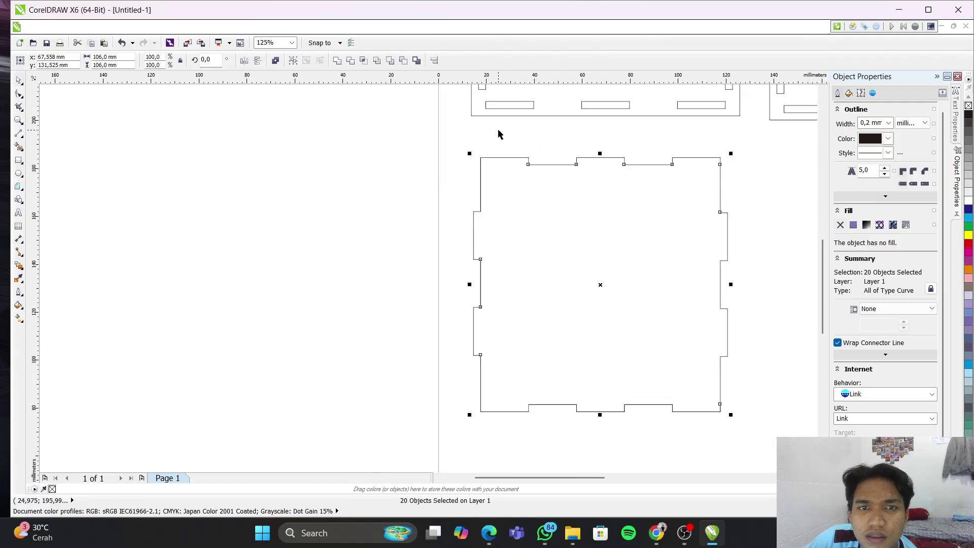
drag(481, 156, 486, 116)
Draw a 3 mm vertical guide line from the first panel's bottom-left slot corner down to that panel's bottom edge
scroll(477, 117, up, 2)
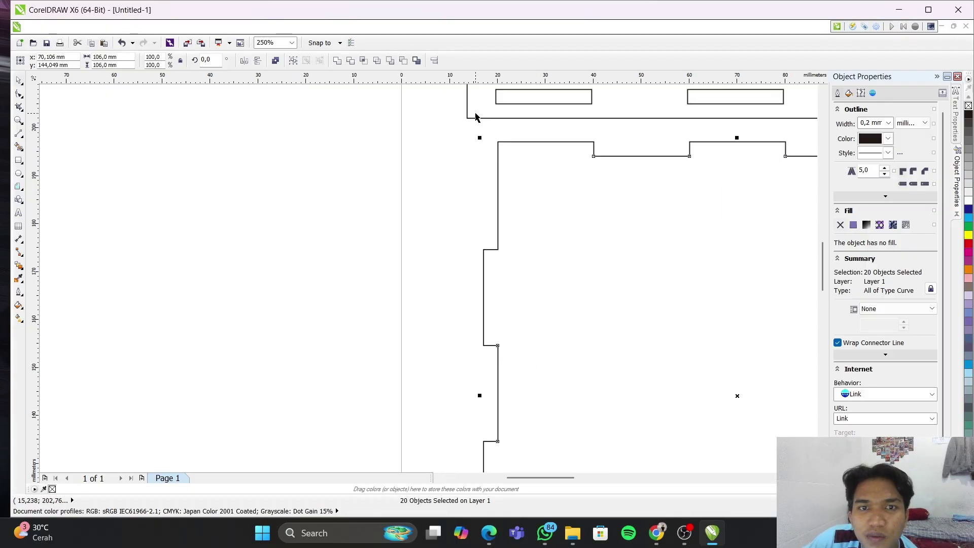
click(19, 134)
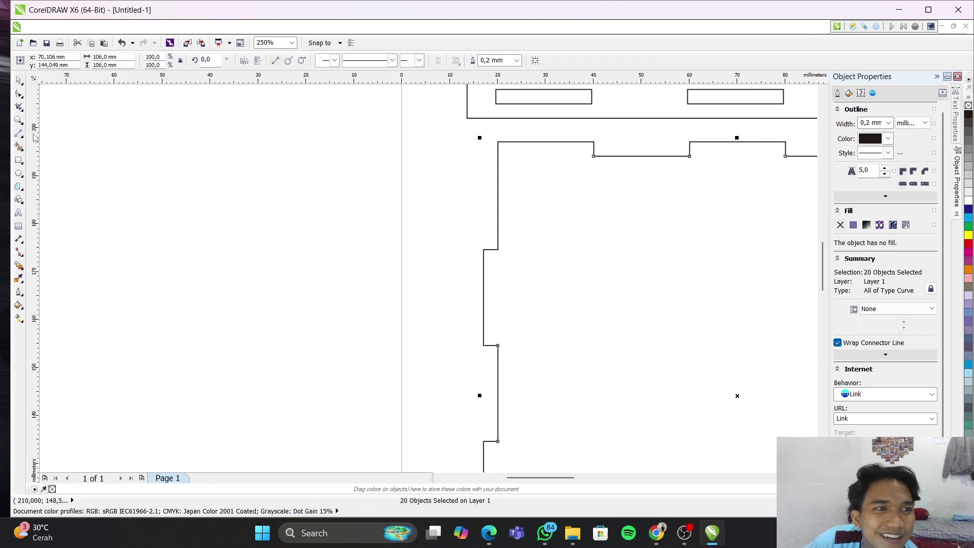
click(497, 104)
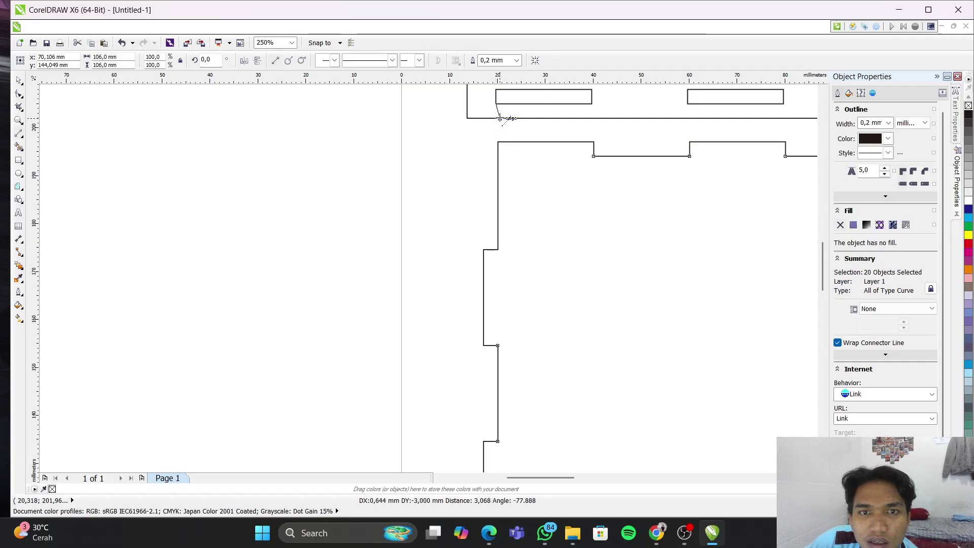
click(497, 118)
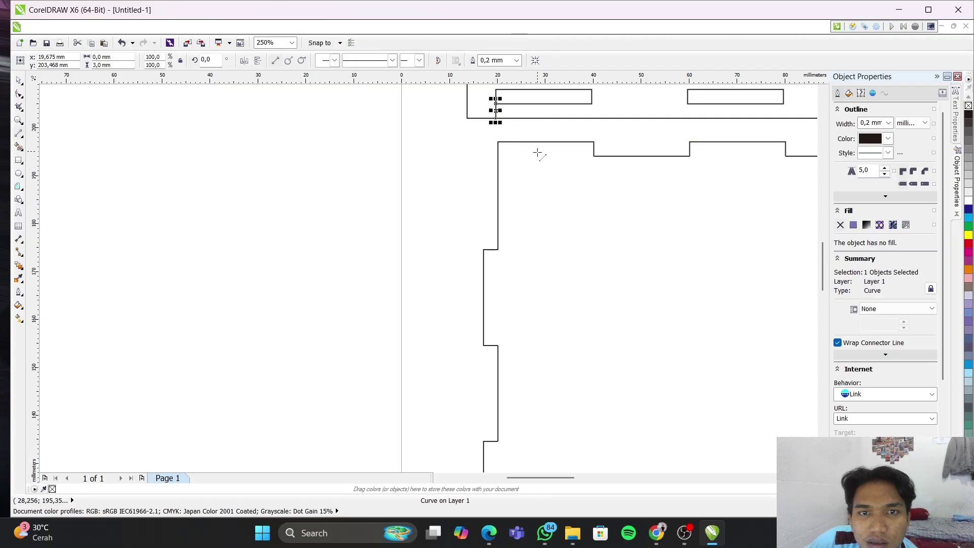
key(Escape)
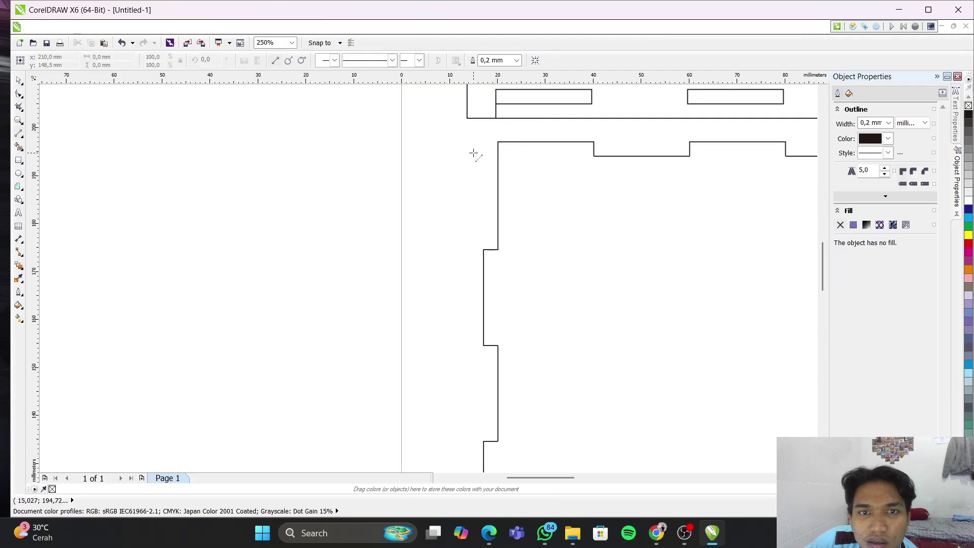
click(18, 80)
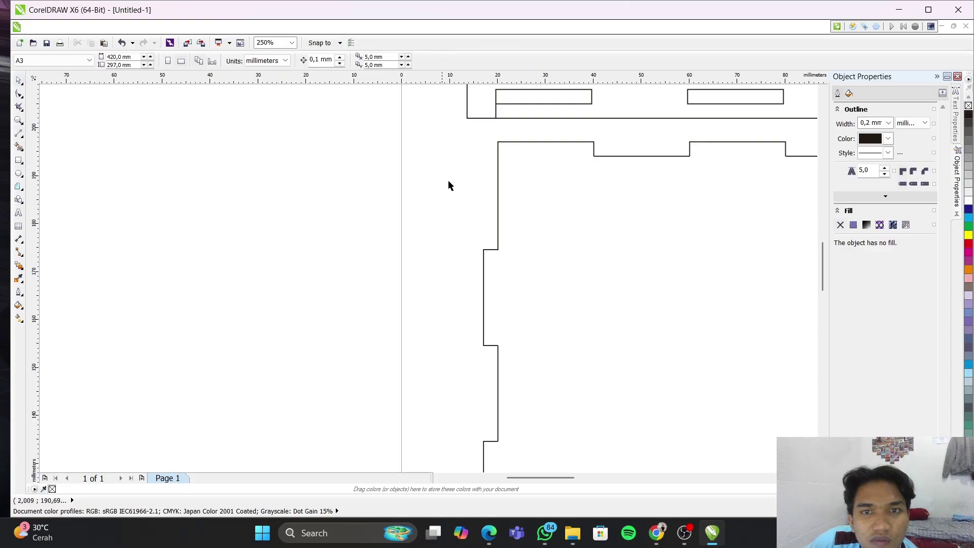
click(500, 145)
click(483, 144)
drag(484, 133, 761, 430)
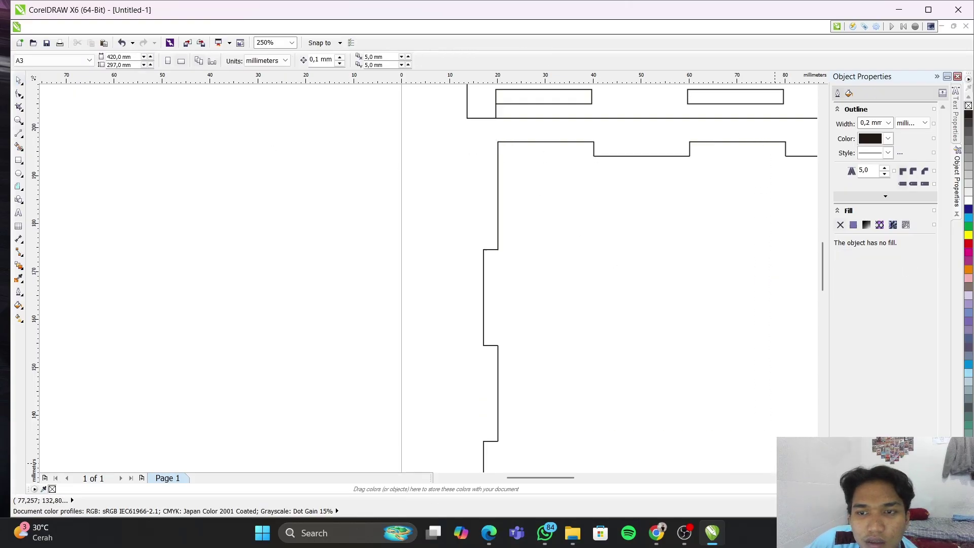
scroll(431, 279, down, 5)
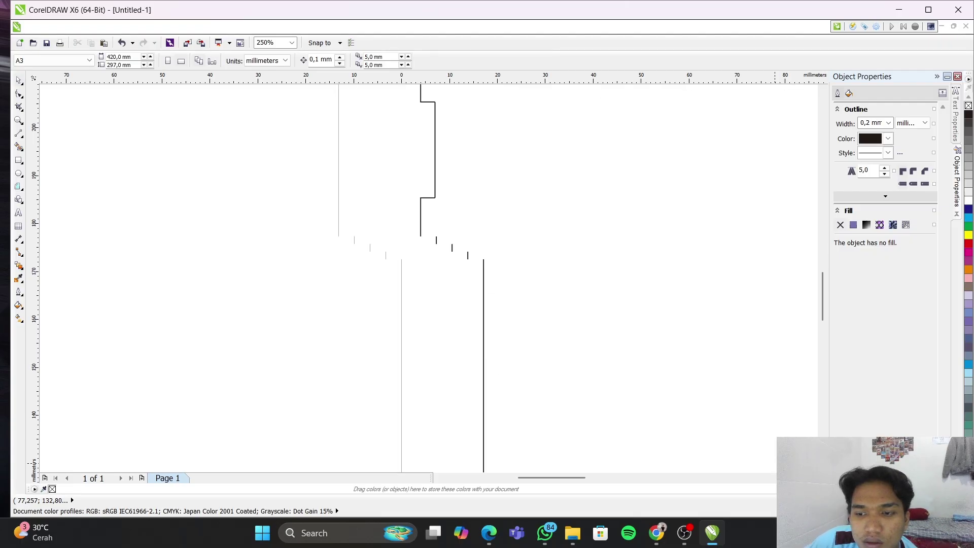
drag(485, 305, 703, 336)
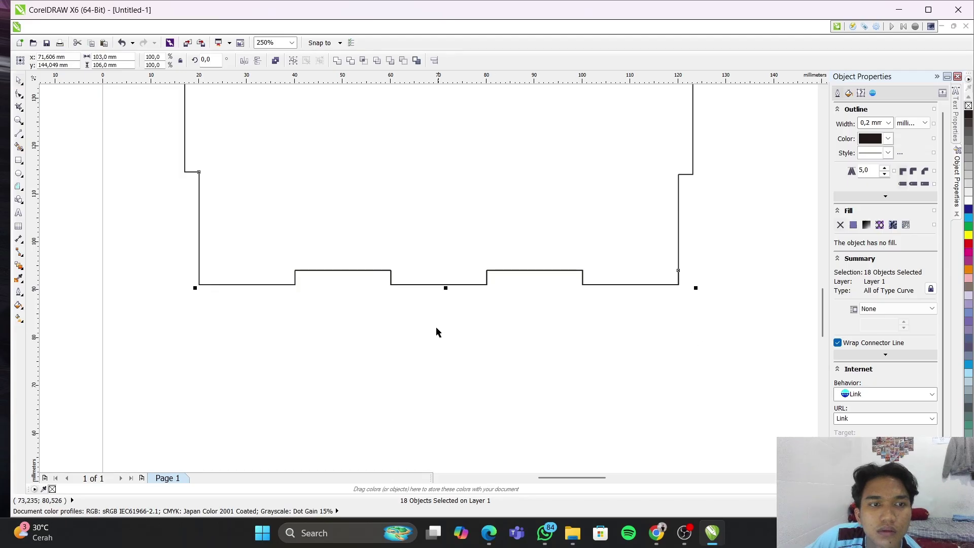
scroll(396, 292, right, 3)
scroll(359, 257, down, 4)
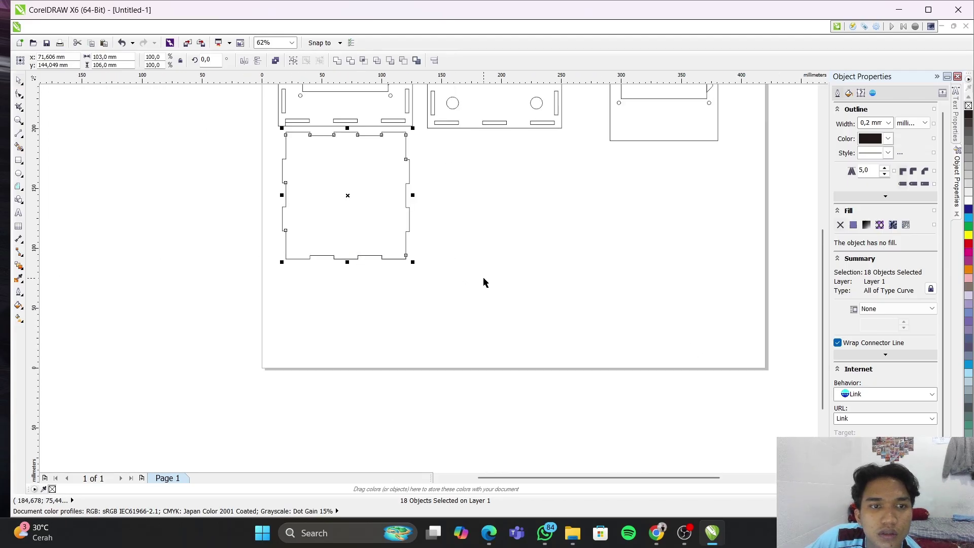
drag(352, 197, 385, 209)
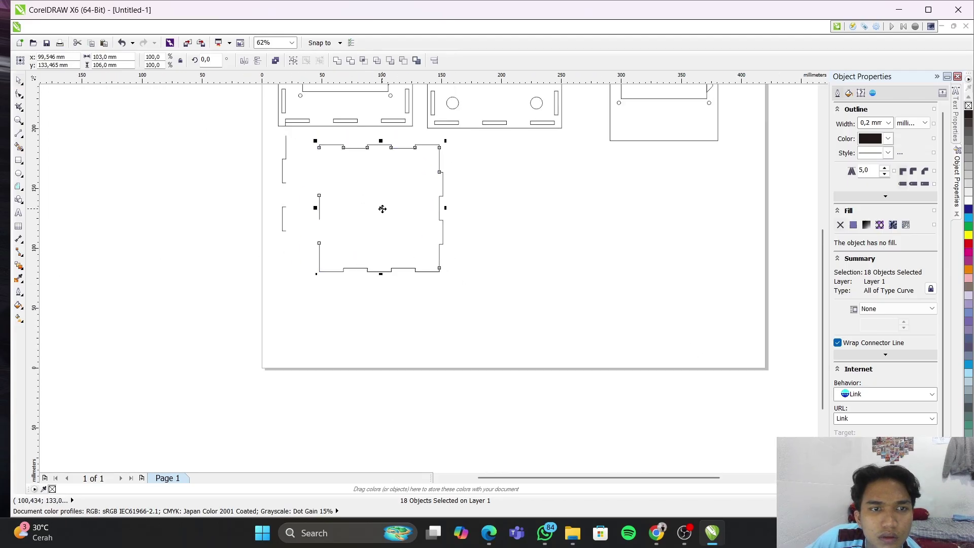
key(ctrl+z)
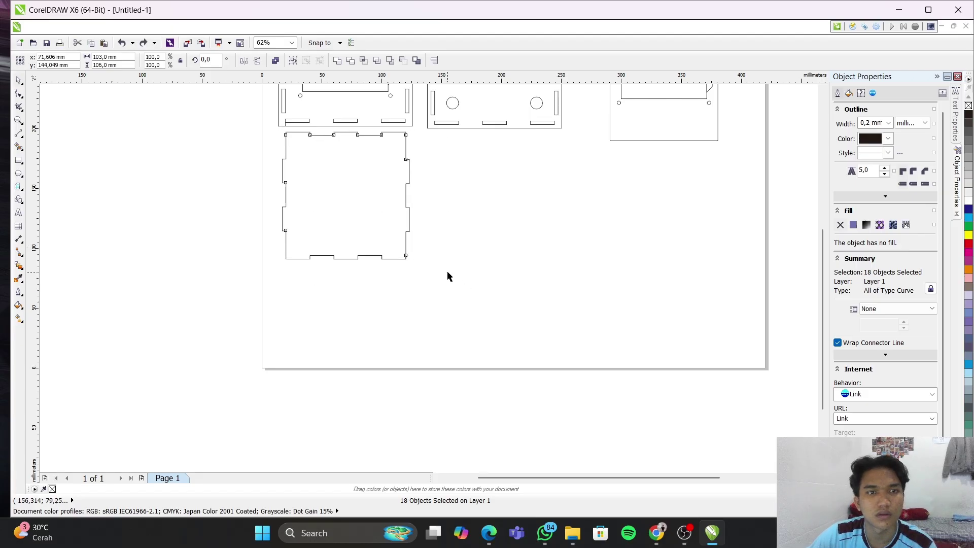
click(448, 277)
drag(270, 133, 466, 287)
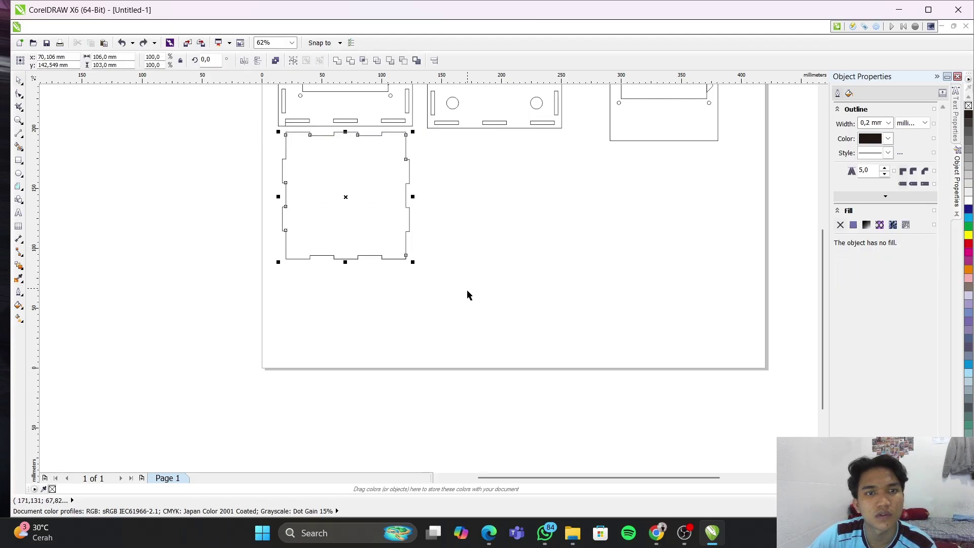
click(298, 302)
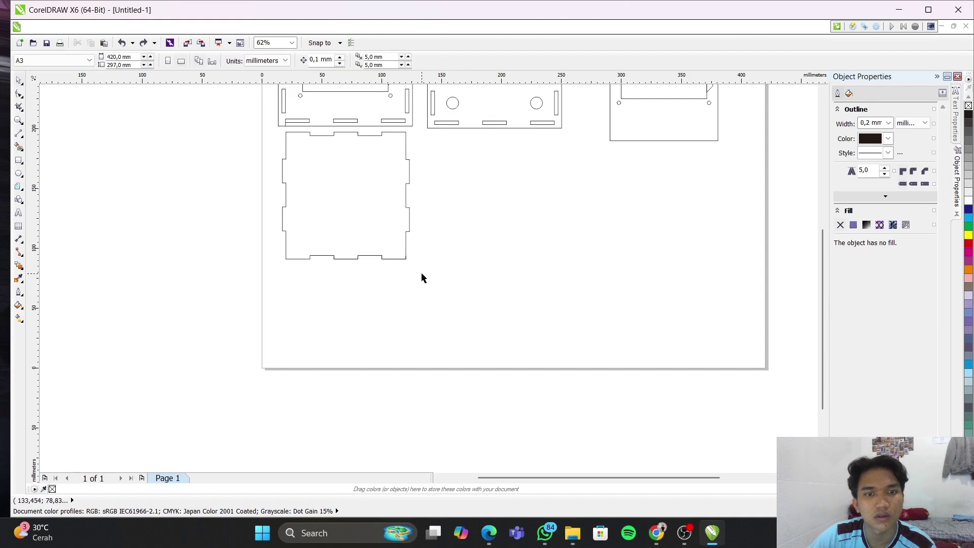
Move the complete tabbed outline so its top-left corner meets the guide line's lower end on the slotted panel's bottom edge
drag(421, 274, 274, 133)
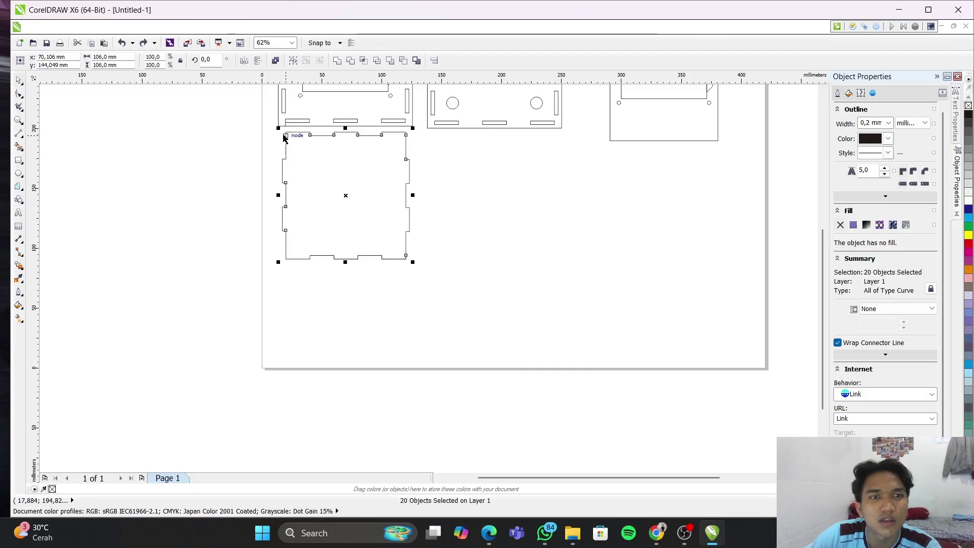
drag(286, 137, 286, 127)
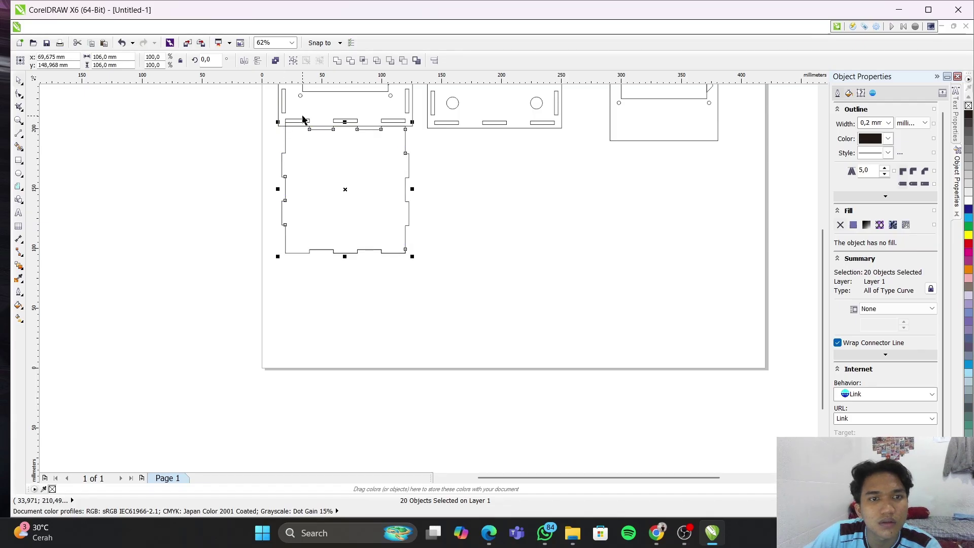
scroll(305, 124, up, 2)
scroll(290, 132, up, 2)
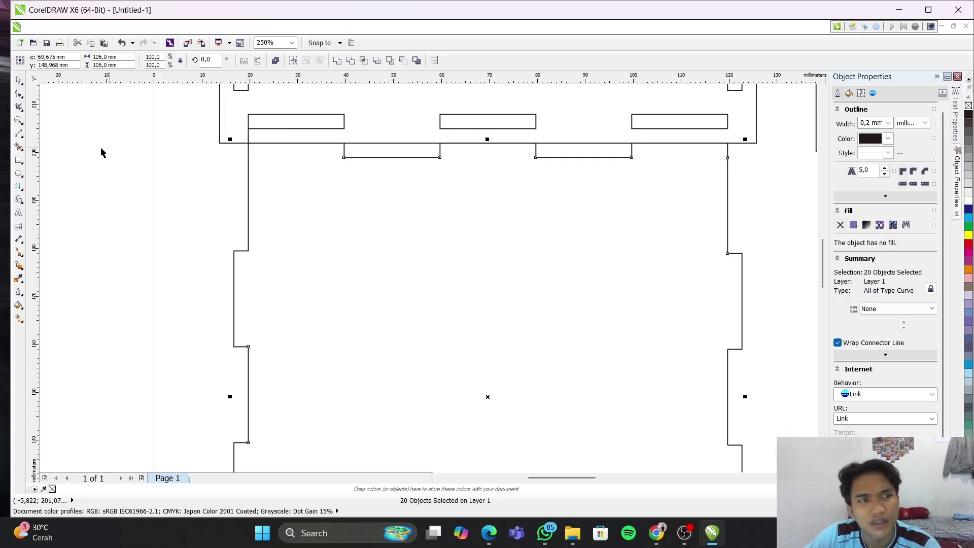
Delete the short guide line between the bottom-left slot and the slotted panel's bottom edge
click(249, 135)
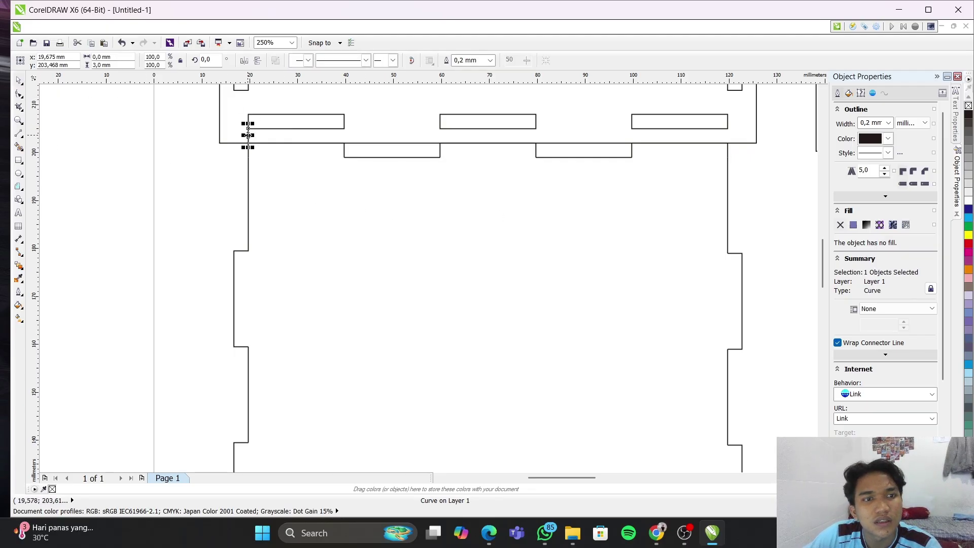
click(281, 131)
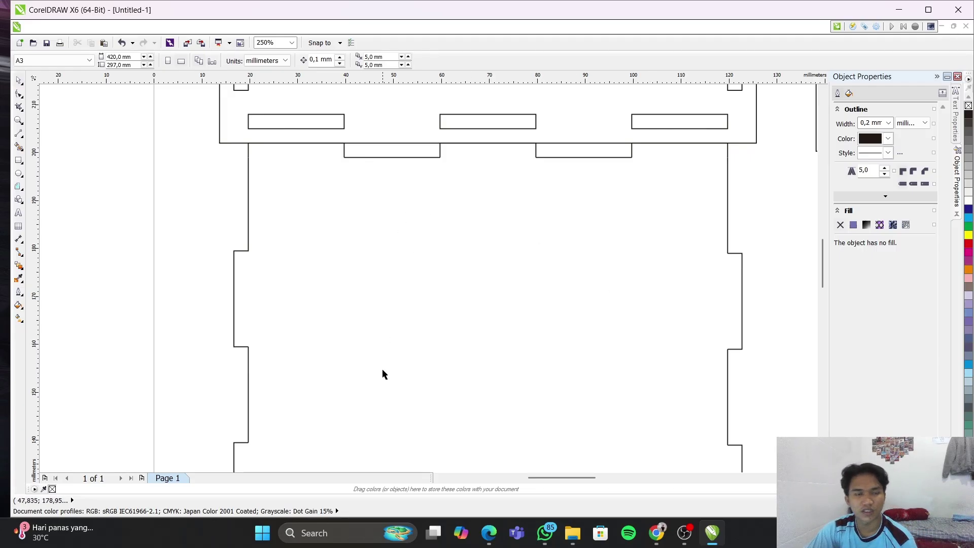
scroll(461, 317, down, 1)
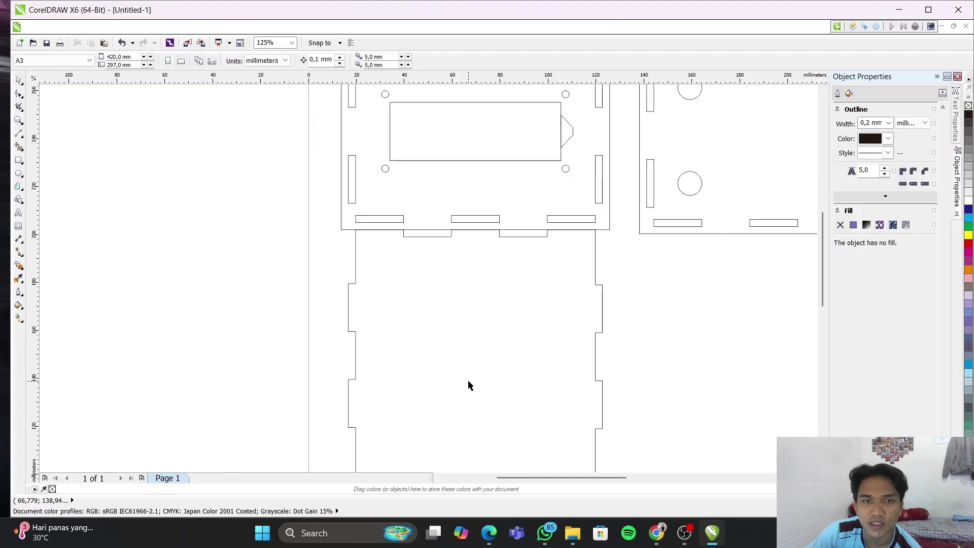
Nudge the entire tabbed panel outline down 0.3 mm to leave a small gap below the first slotted panel
scroll(467, 380, down, 1)
scroll(458, 328, up, 1)
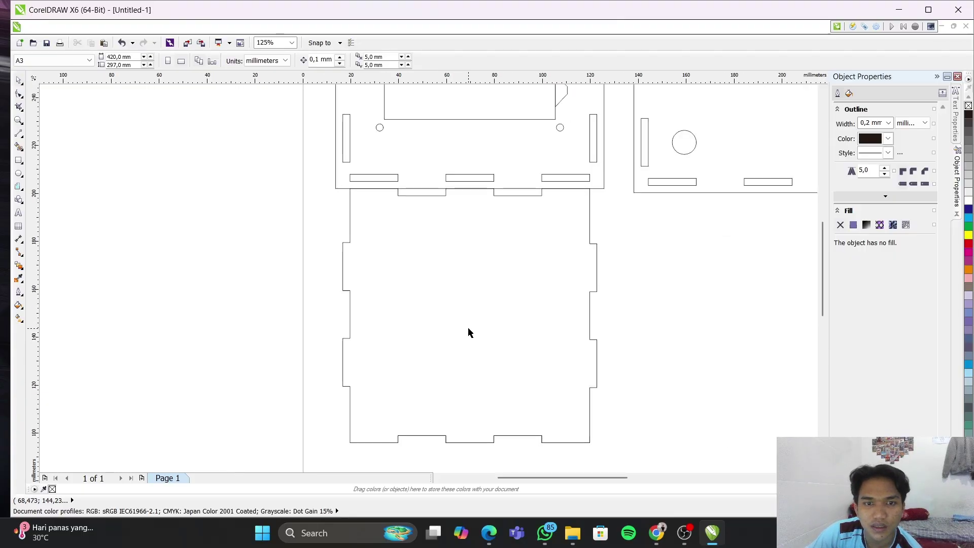
drag(327, 184, 612, 425)
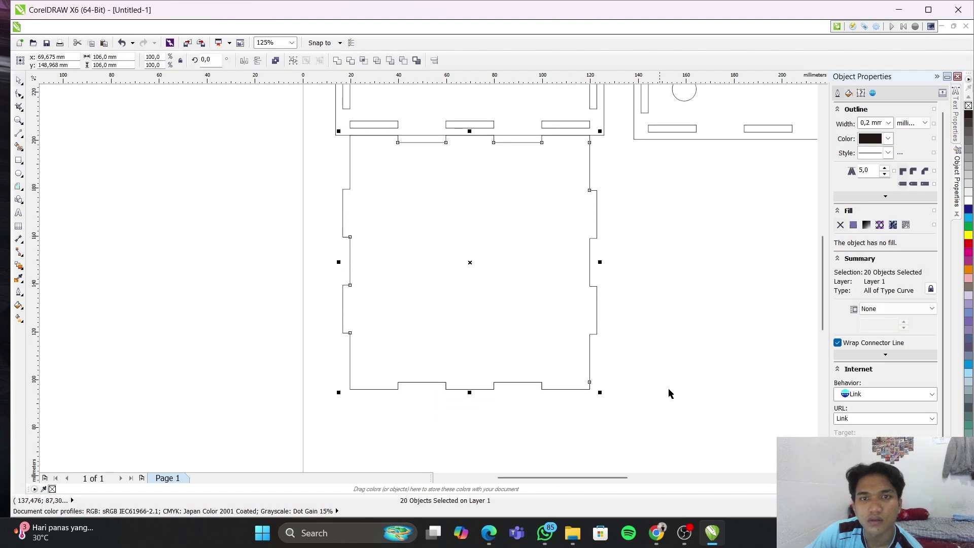
key(Down)
key(Down)
key(Down)
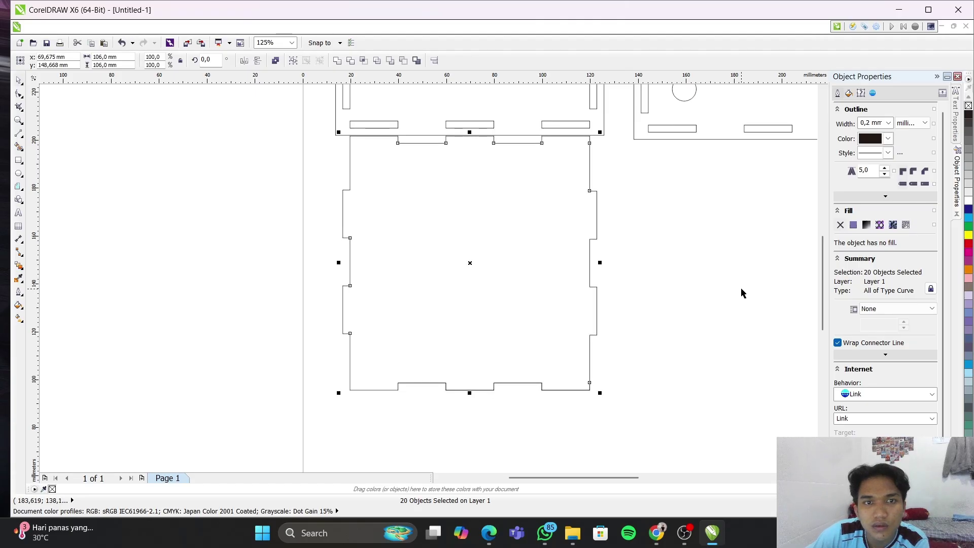
key(Up)
key(Up)
key(Down)
key(Down)
key(Down)
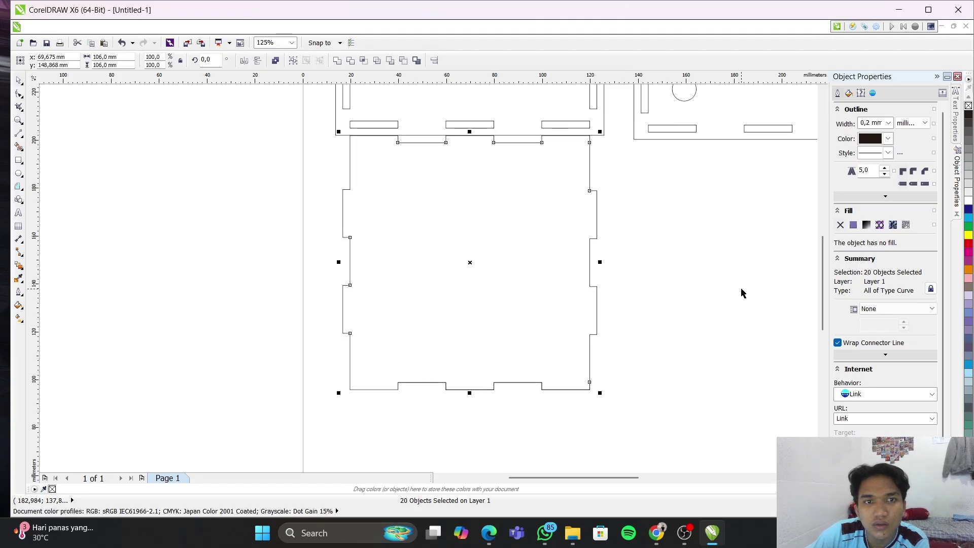
key(Escape)
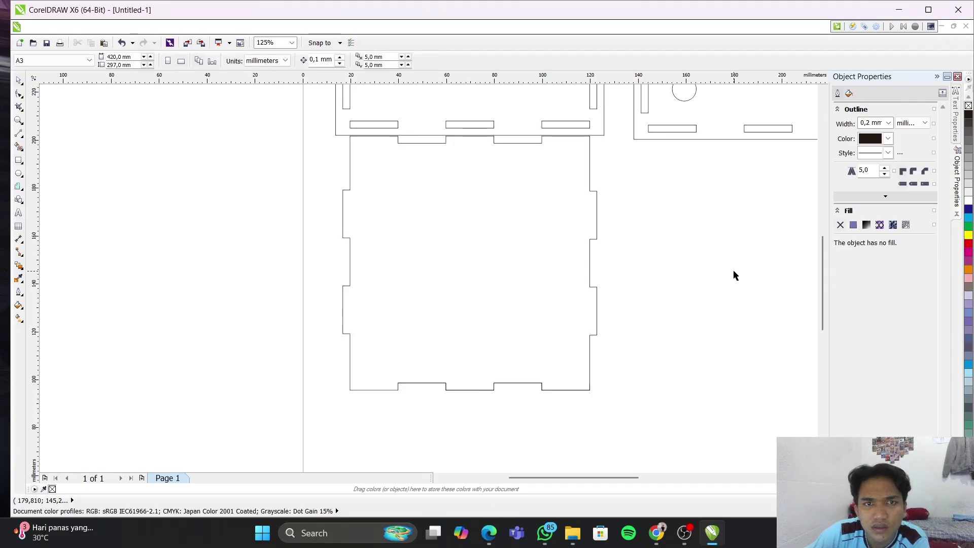
Move only the second slotted panel's outer rectangle so its top-left corner meets the first panel's top-right corner
scroll(702, 303, up, 2)
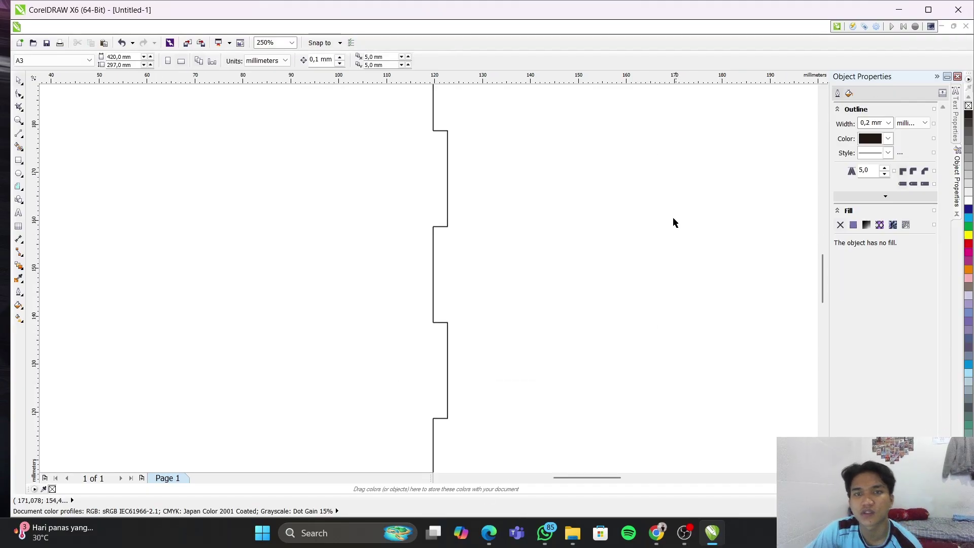
scroll(654, 157, down, 2)
scroll(651, 152, down, 3)
click(675, 114)
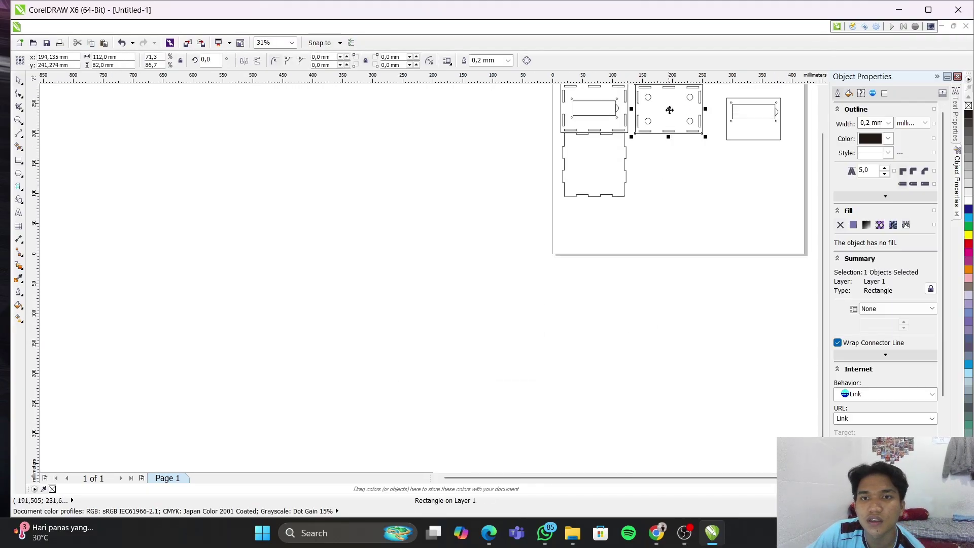
scroll(780, 169, up, 2)
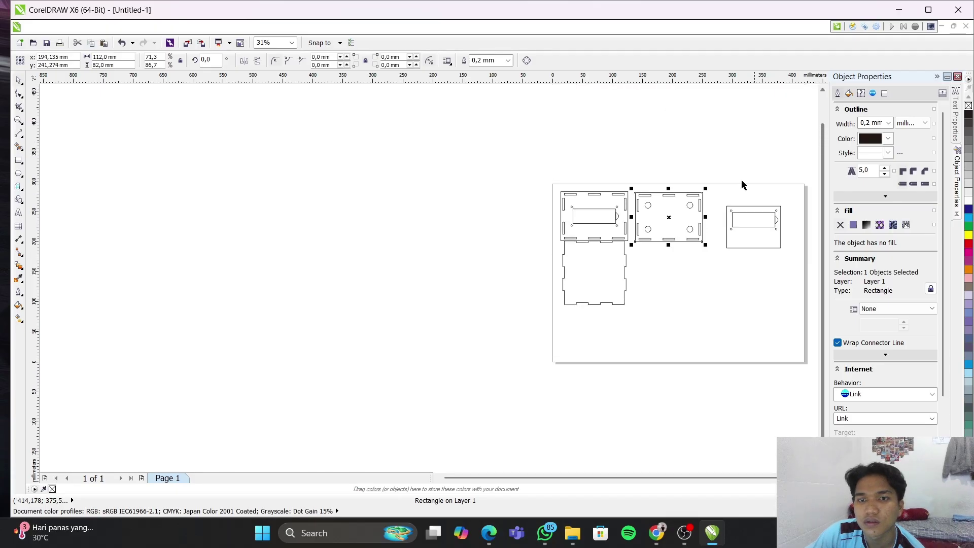
scroll(682, 189, up, 1)
scroll(637, 204, up, 1)
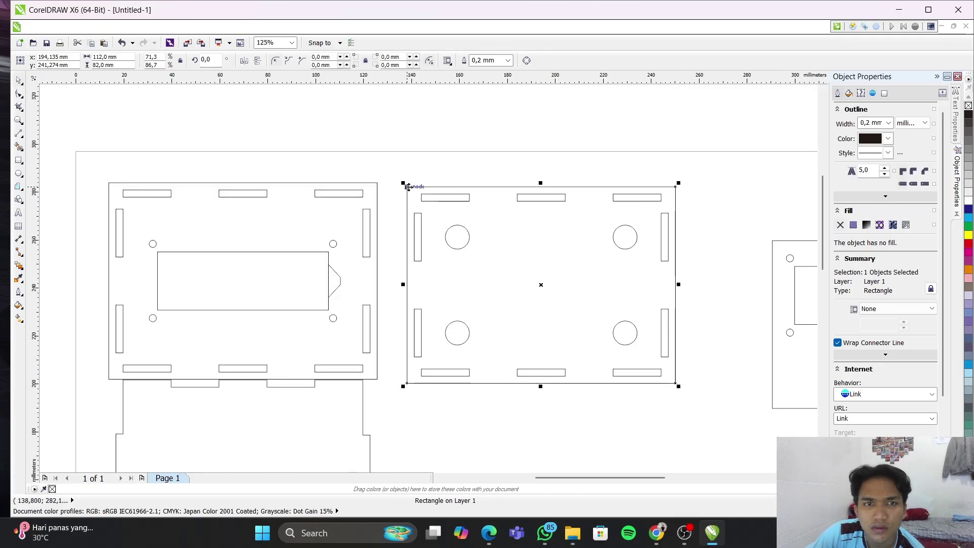
drag(407, 183, 382, 183)
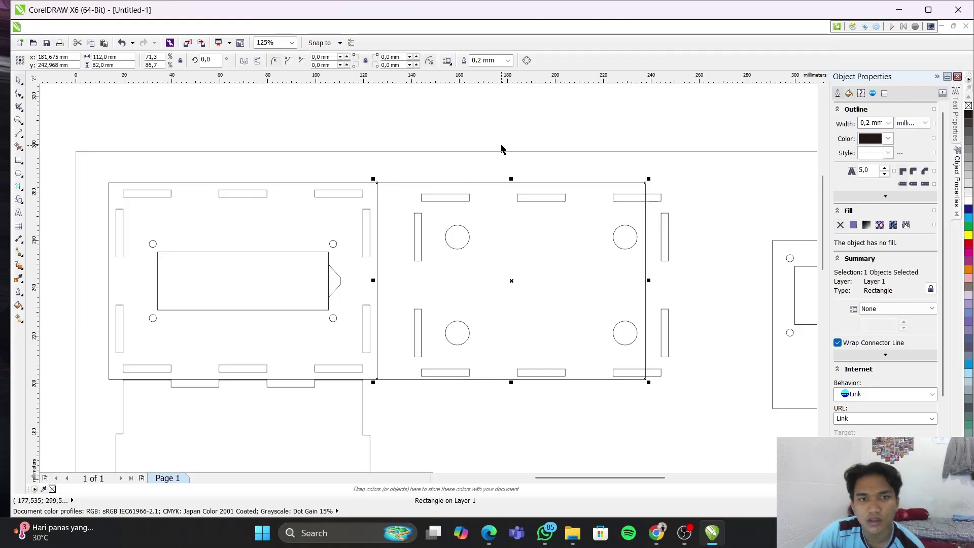
Nudge the second panel's outer rectangle right in 0.1 mm increments to leave a narrow gap beside the first panel
key(Right)
key(Right)
key(Right)
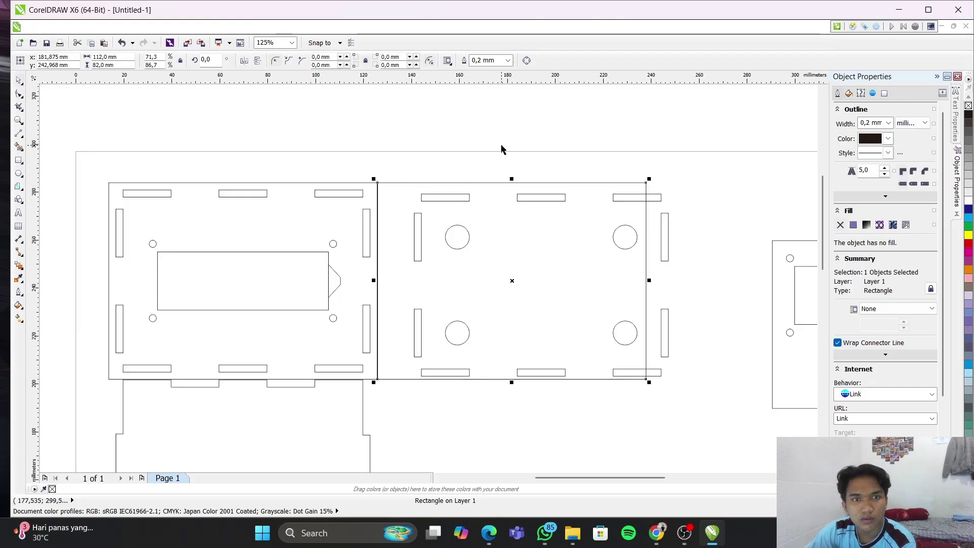
click(488, 426)
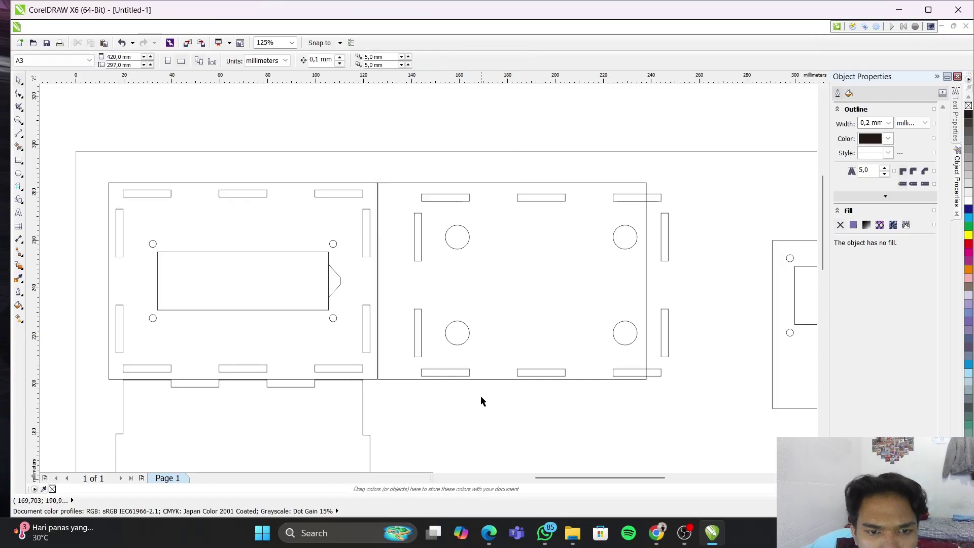
click(488, 302)
key(Right)
key(Right)
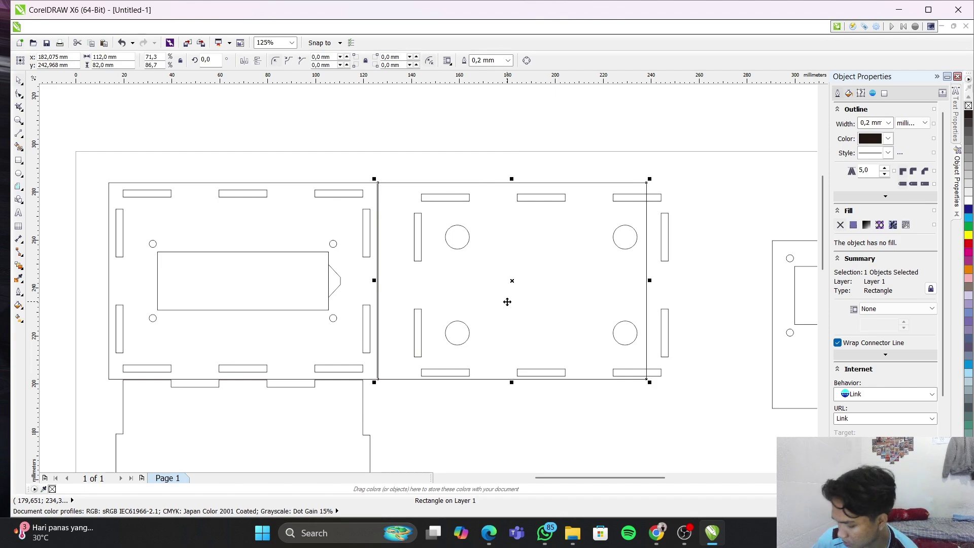
click(580, 420)
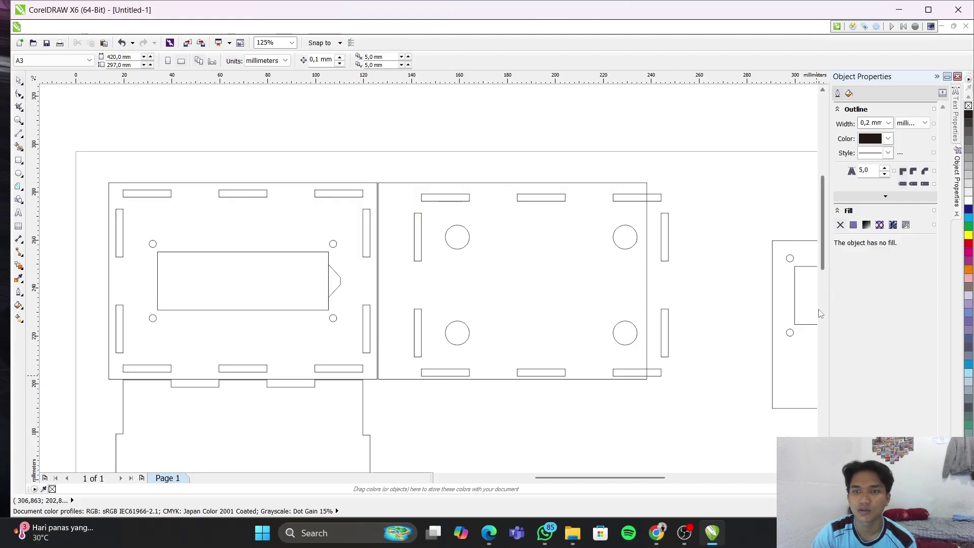
Group the 20 lines of the tabbed panel and place a duplicate beside it, below the second slotted panel
drag(825, 266, 825, 312)
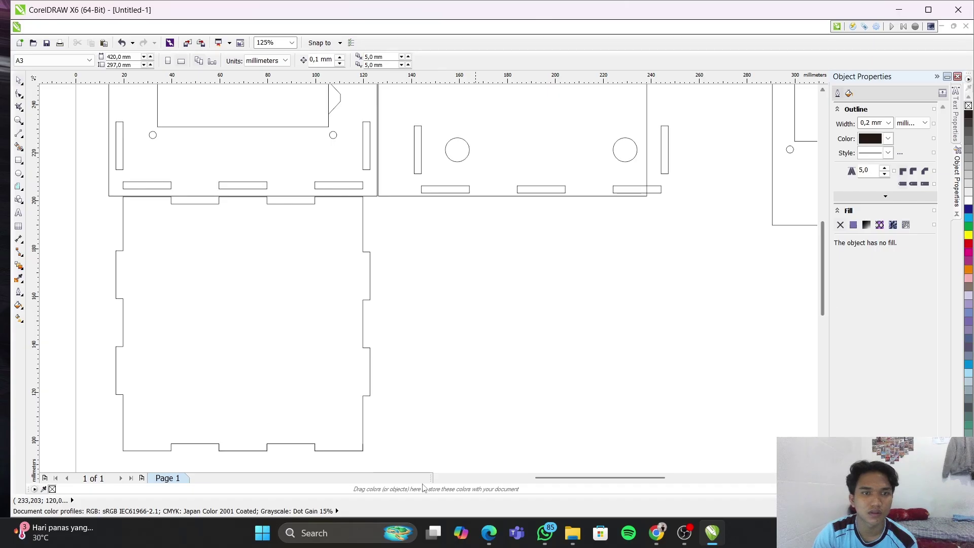
drag(375, 461, 102, 196)
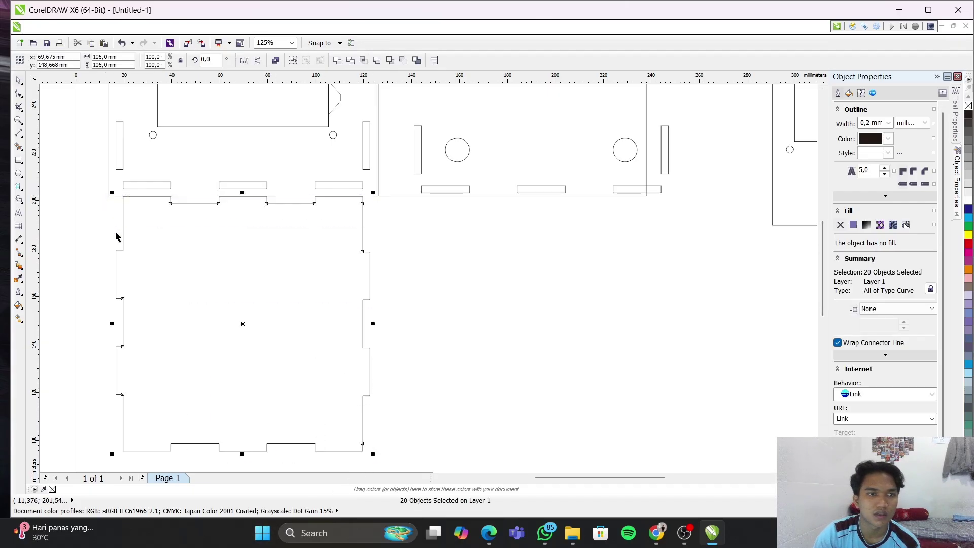
key(ctrl+g)
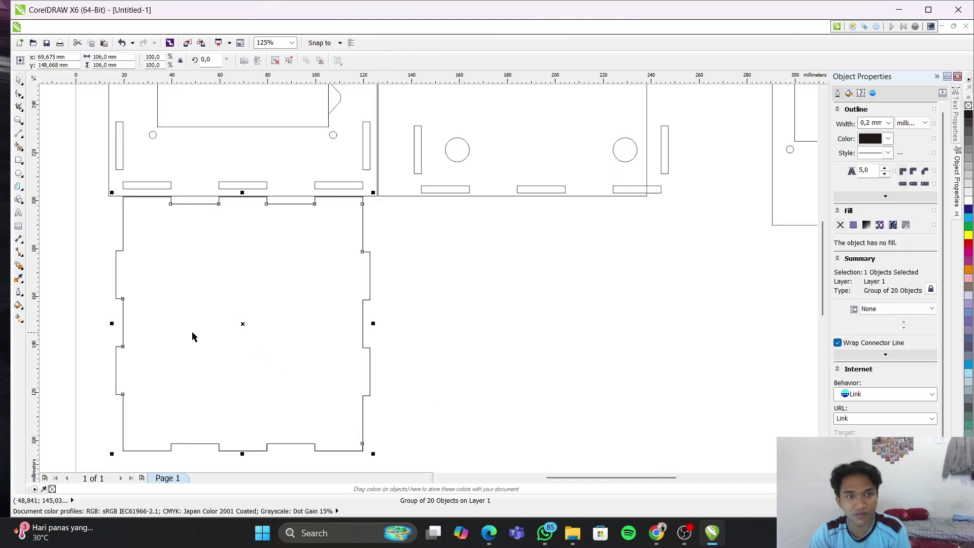
drag(241, 324, 532, 331)
click(732, 325)
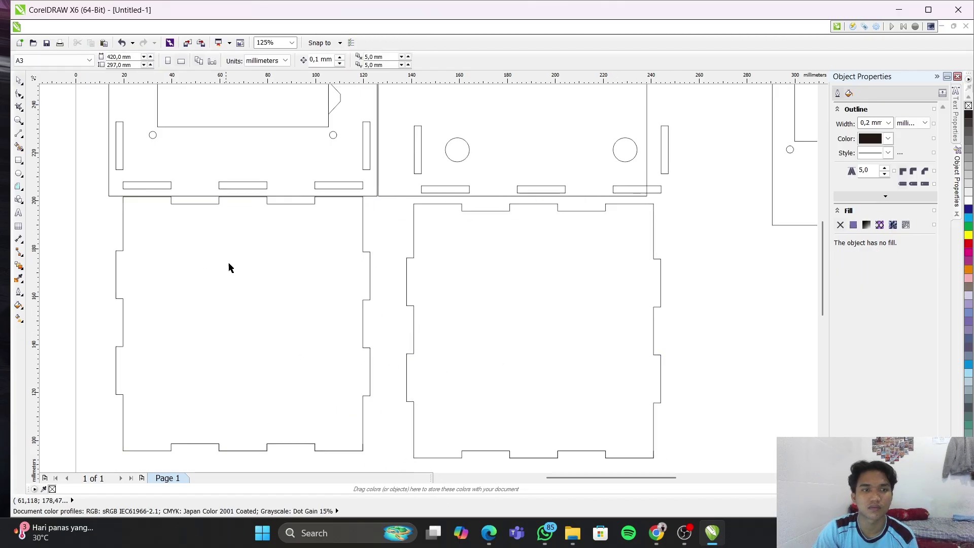
Try shifting the original tabbed panel group slightly downward, and undo the move
click(363, 250)
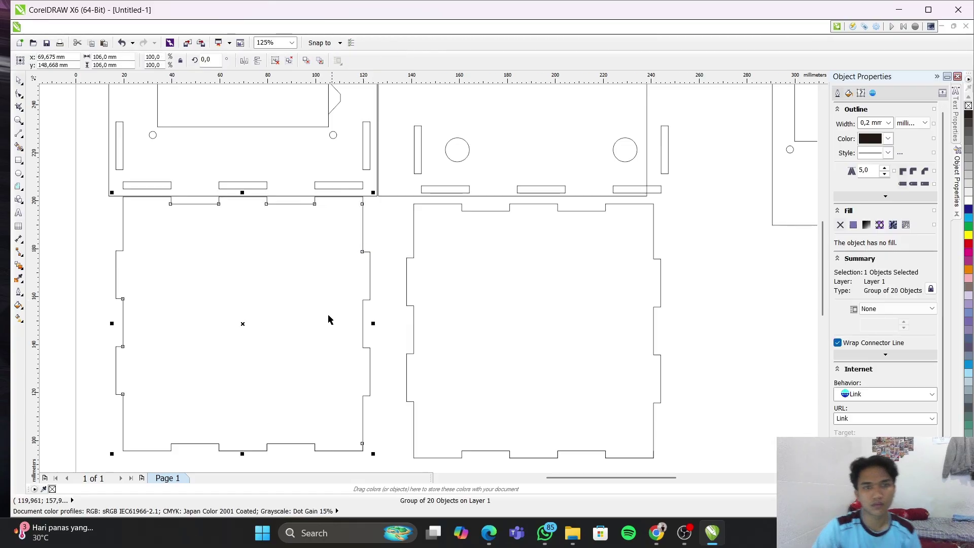
drag(240, 322, 238, 336)
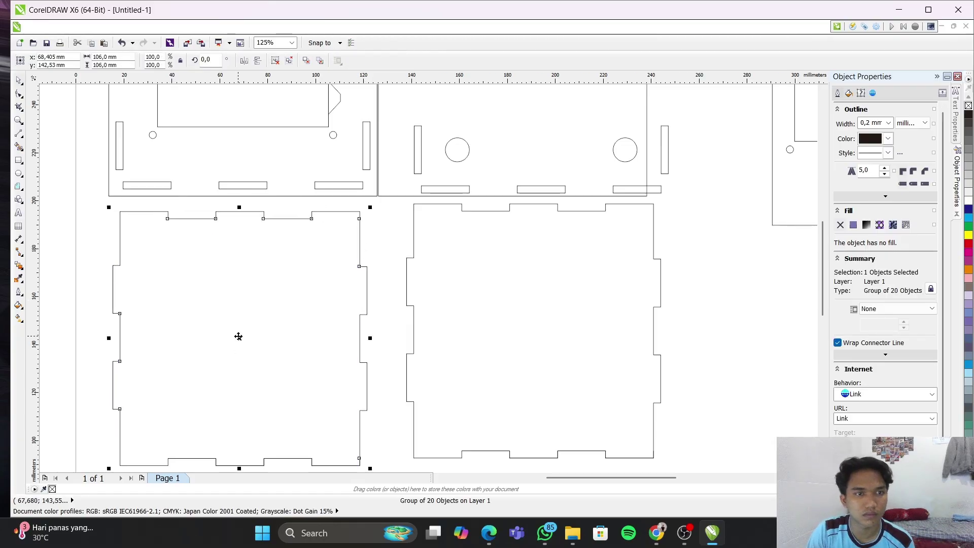
key(ctrl+z)
click(410, 318)
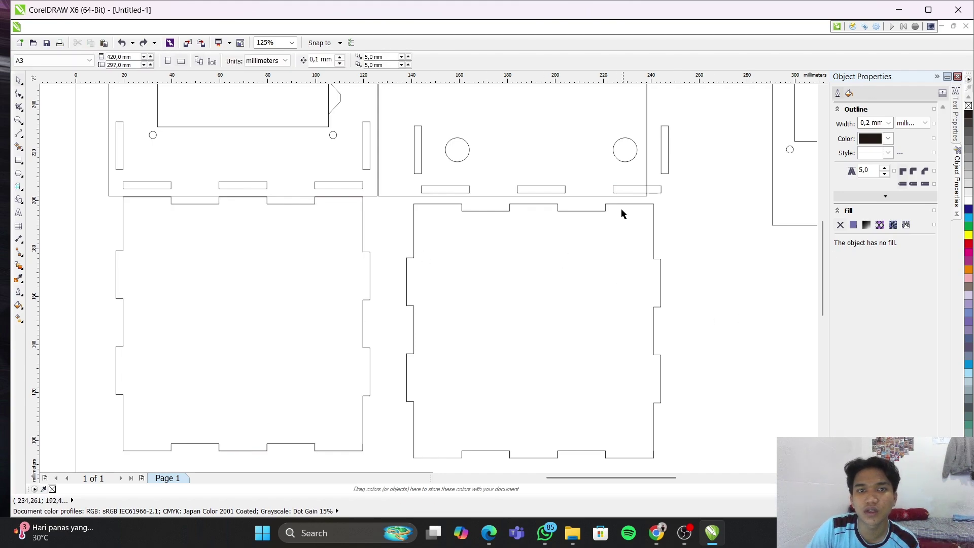
Undo the tabbed panel's duplication and grouping, and return the second slotted panel's outer rectangle to its place around its slots
scroll(568, 158, up, 1)
scroll(567, 157, down, 2)
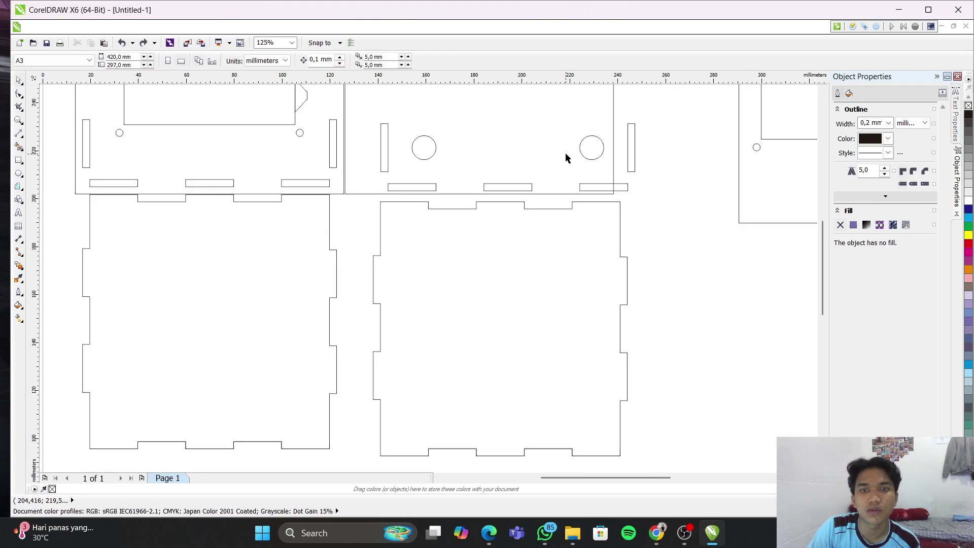
scroll(824, 228, up, 2)
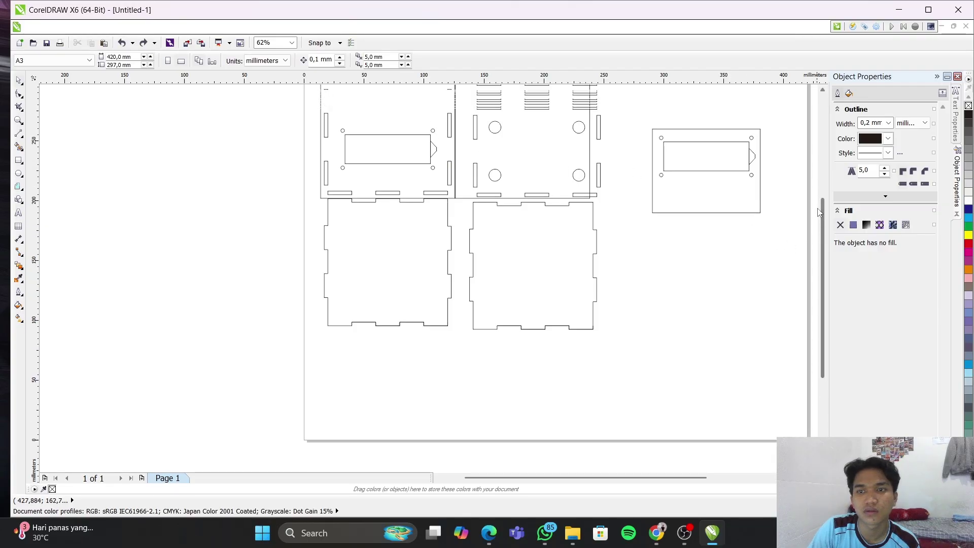
key(ctrl+z)
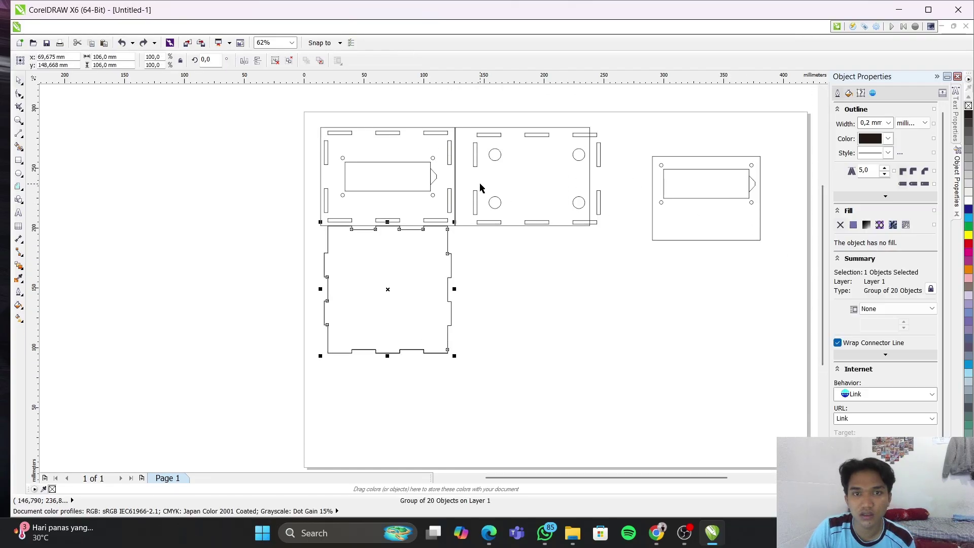
key(ctrl+z)
key(ctrl+z)
click(482, 185)
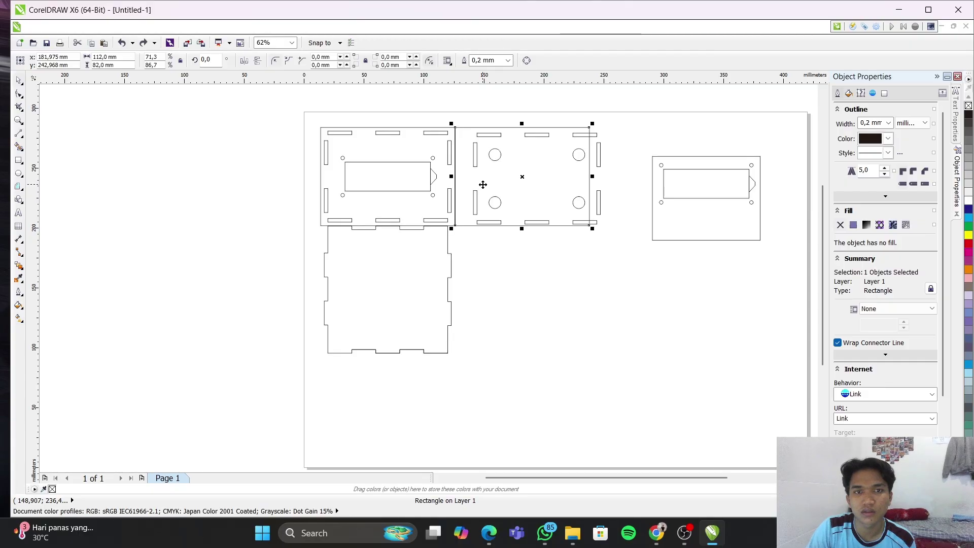
key(ctrl+z)
key(ctrl+z)
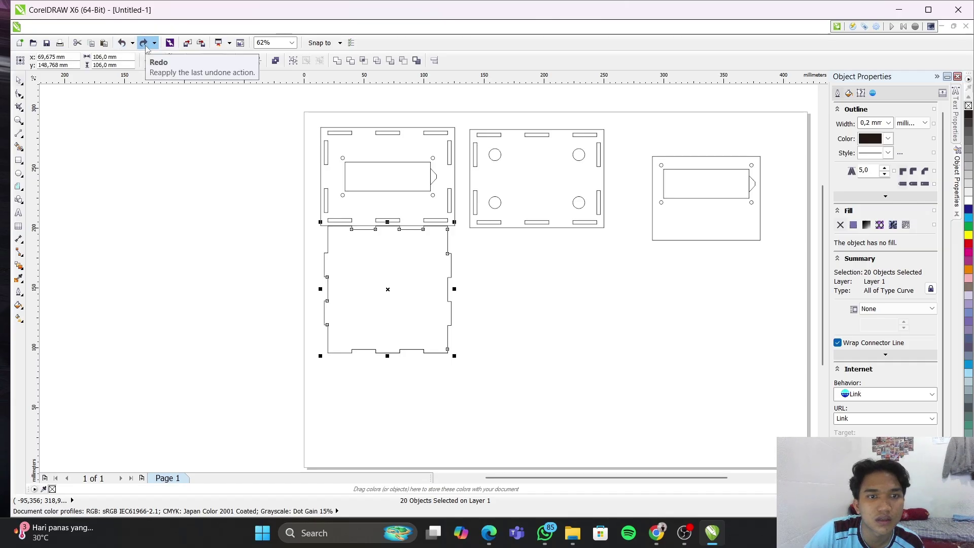
click(121, 45)
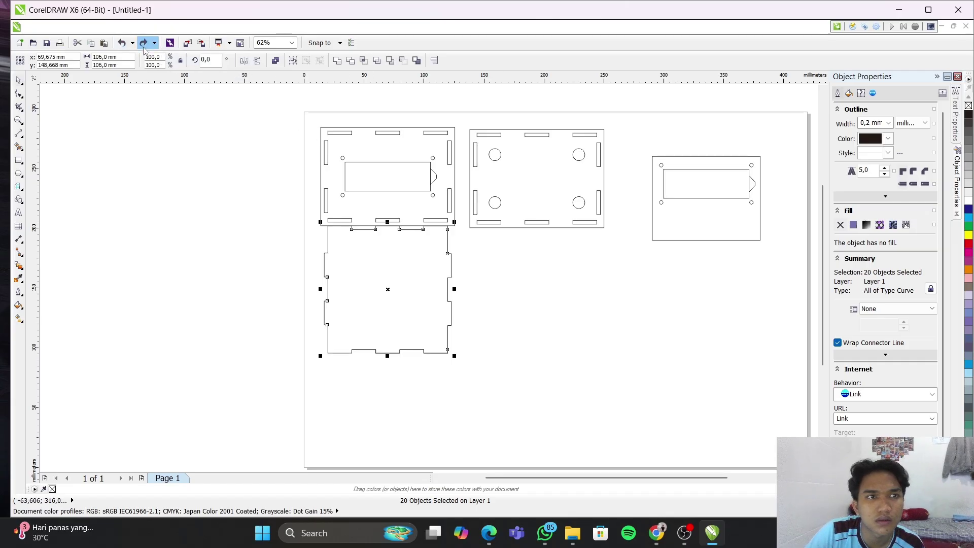
click(123, 44)
click(123, 44)
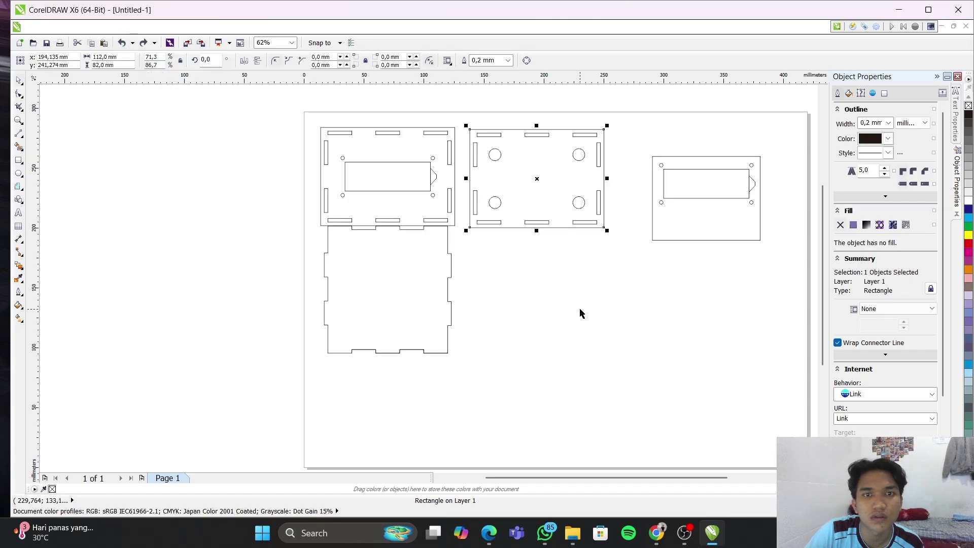
Group the second slotted panel's outer rectangle with all its slots and round holes
click(579, 307)
drag(466, 120, 619, 252)
key(ctrl+g)
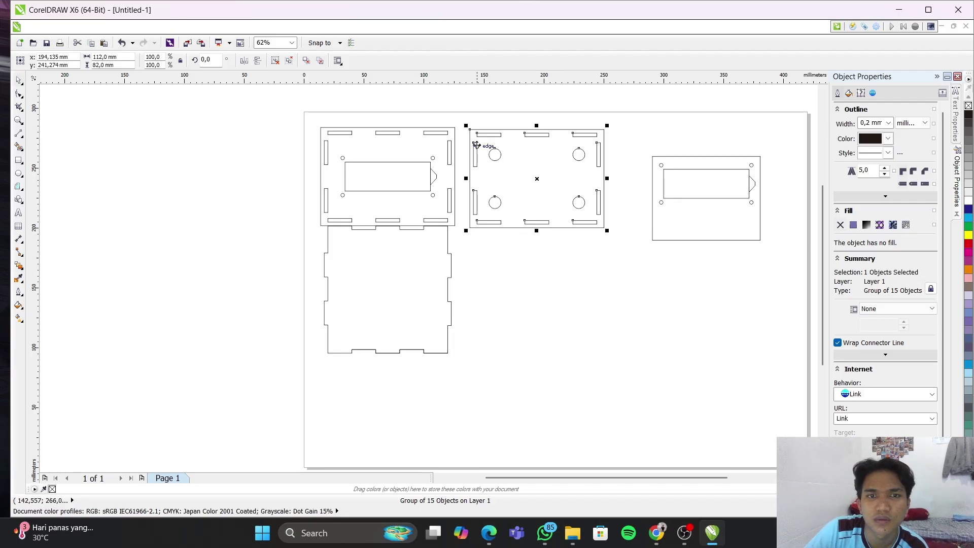
Move the grouped second slotted panel so its top-left corner meets the first panel's top-right corner, and nudge it right 0.5 mm
drag(470, 129, 458, 131)
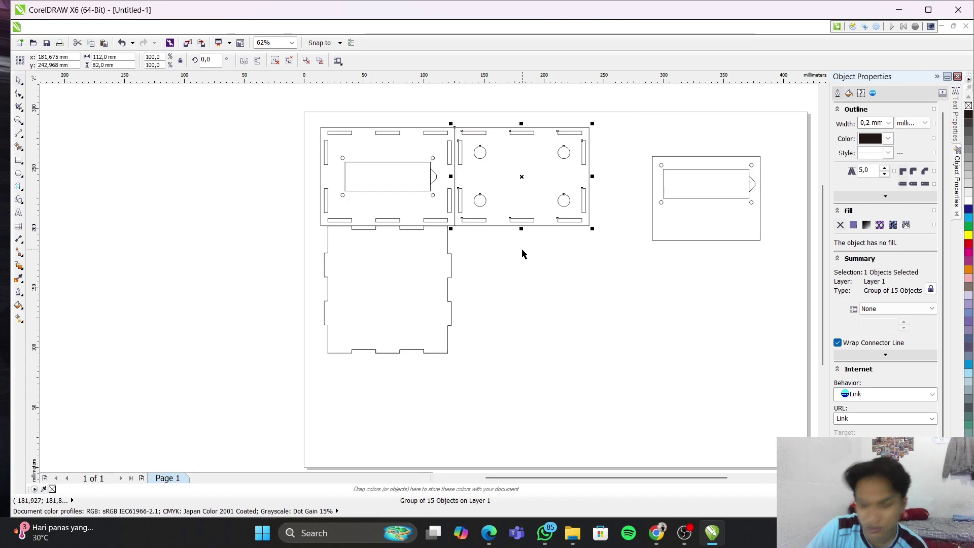
key(Right)
key(Right)
key(Right)
key(Right)
key(Right)
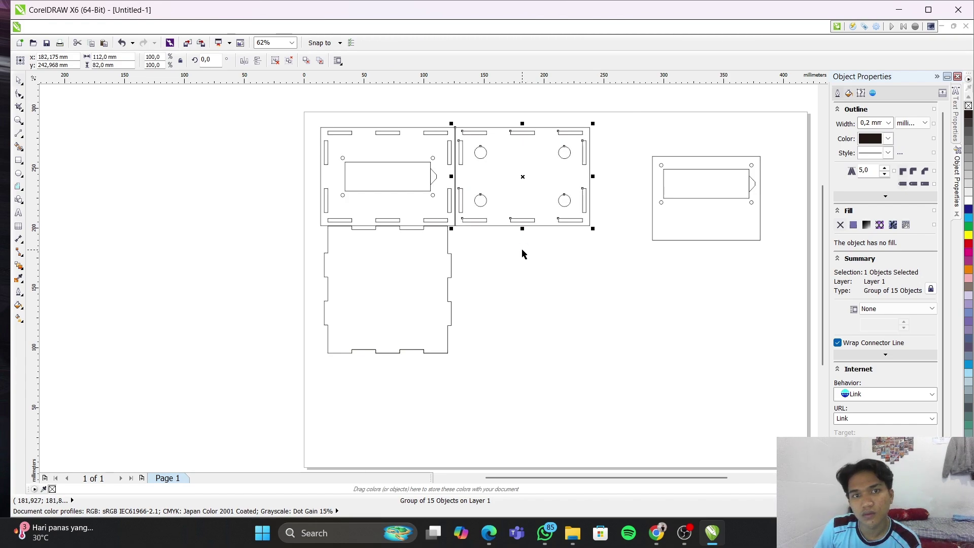
click(532, 256)
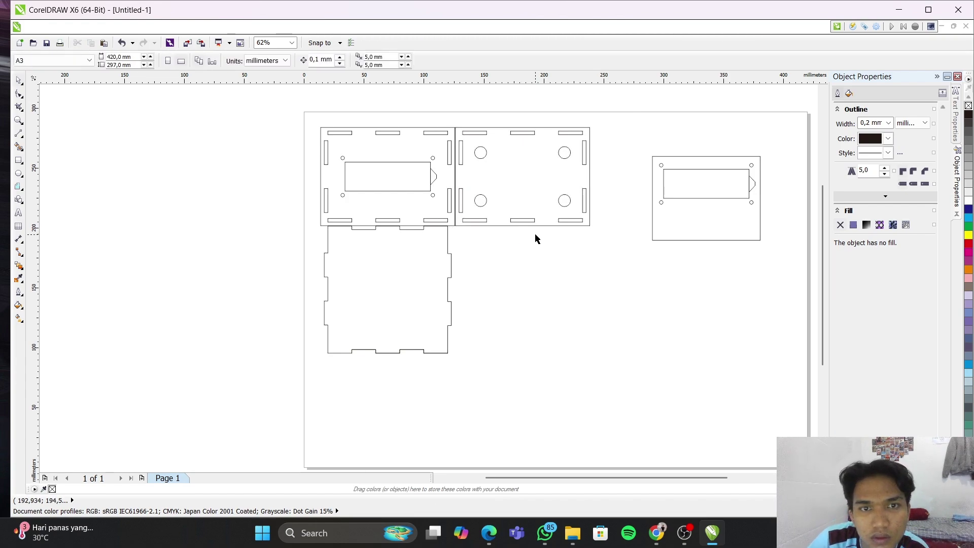
scroll(466, 160, up, 4)
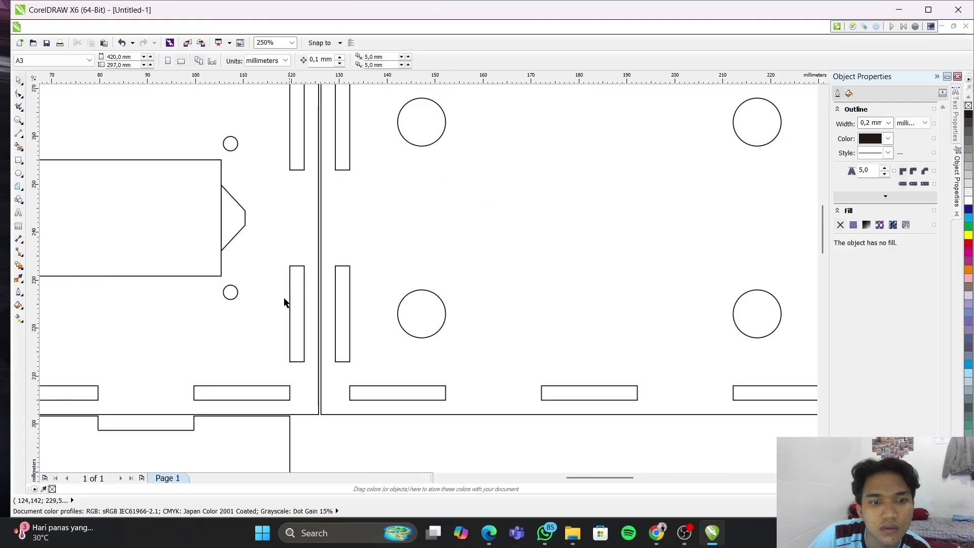
scroll(284, 302, down, 4)
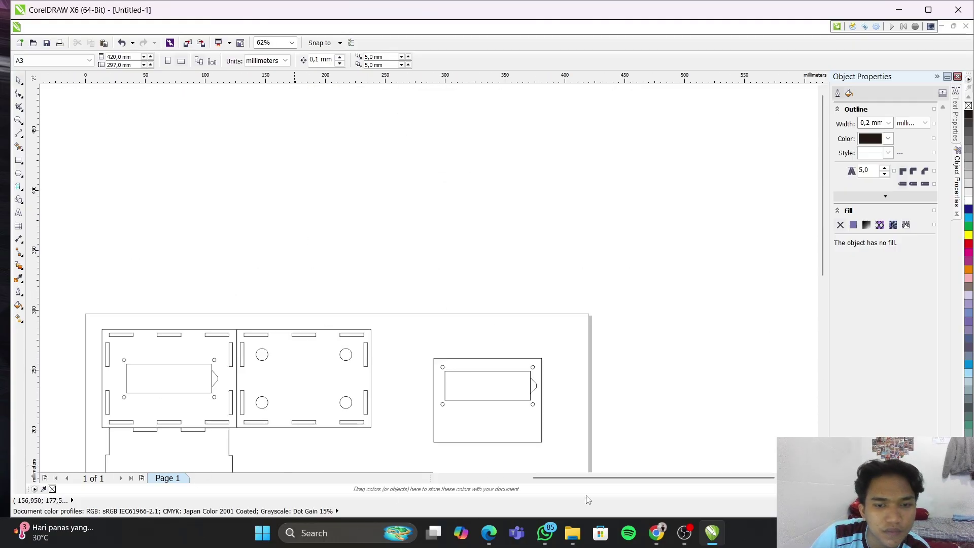
click(523, 477)
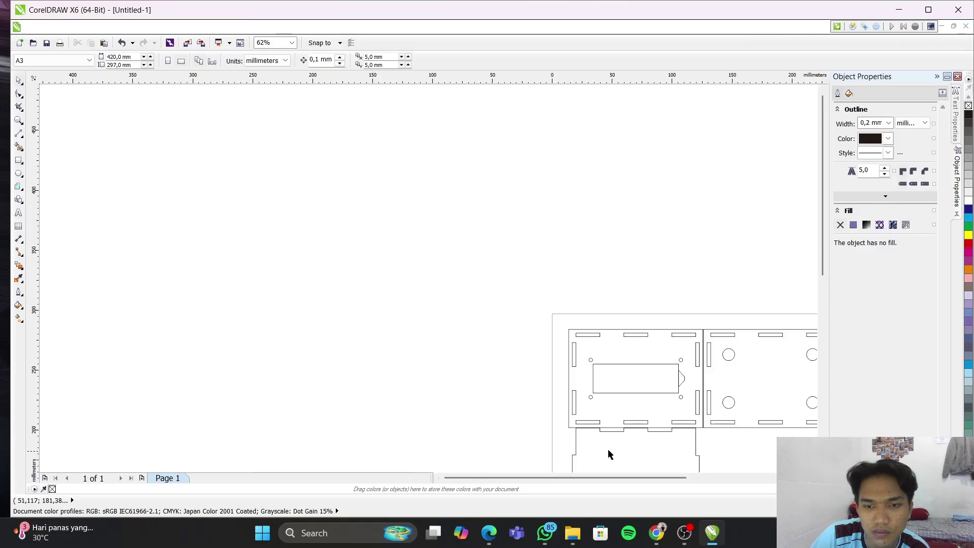
Select all outline pieces of the tabbed panel below the first slotted panel and nudge them down 0.2 mm
drag(822, 254, 813, 319)
drag(717, 438, 556, 290)
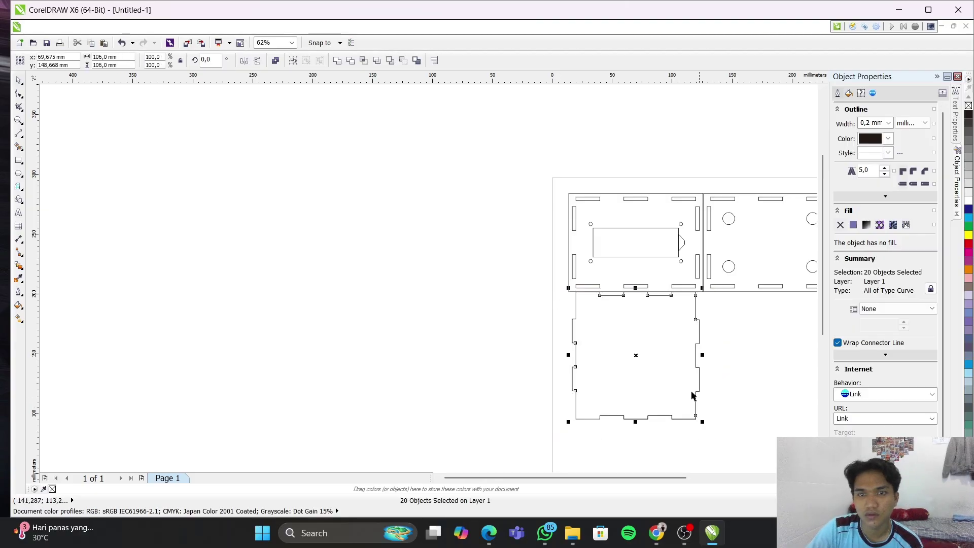
drag(636, 355, 637, 365)
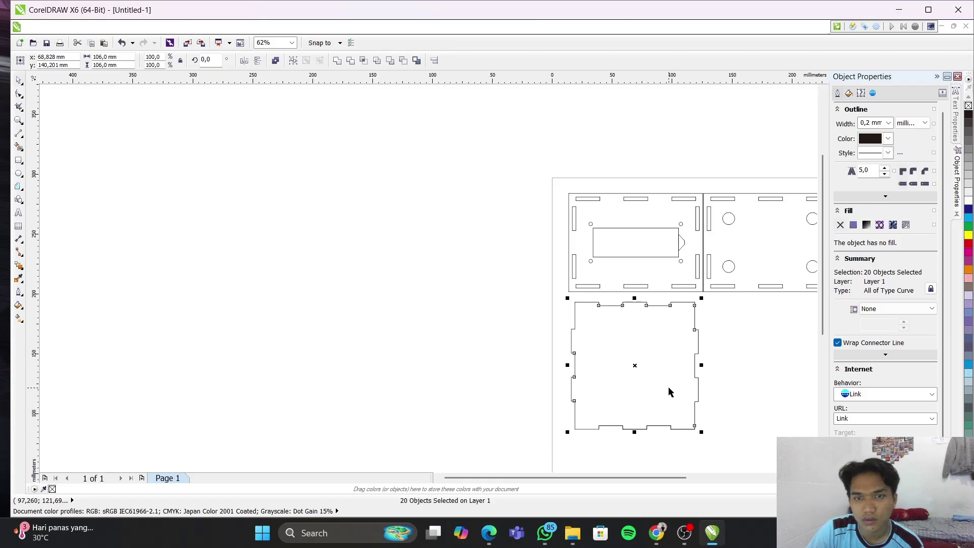
drag(666, 427, 667, 416)
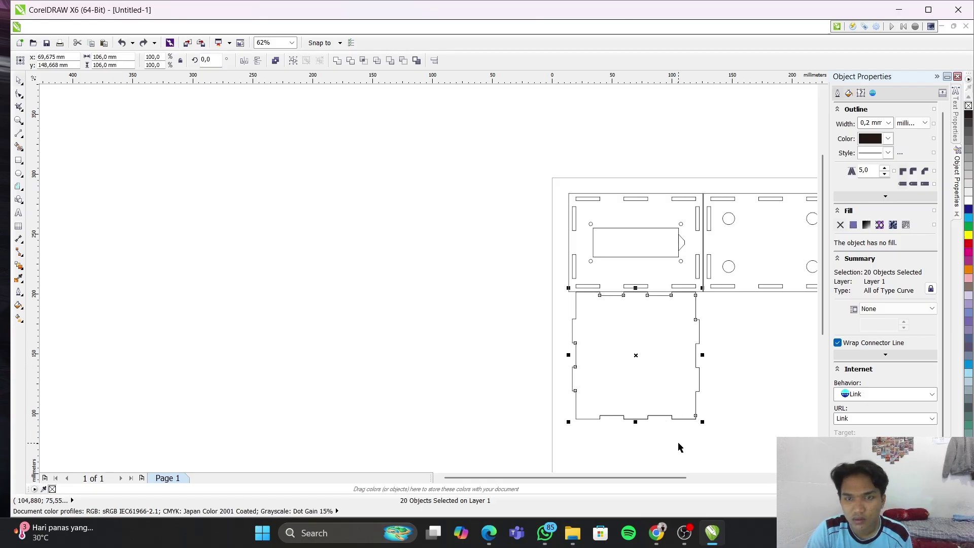
key(Down)
key(Down)
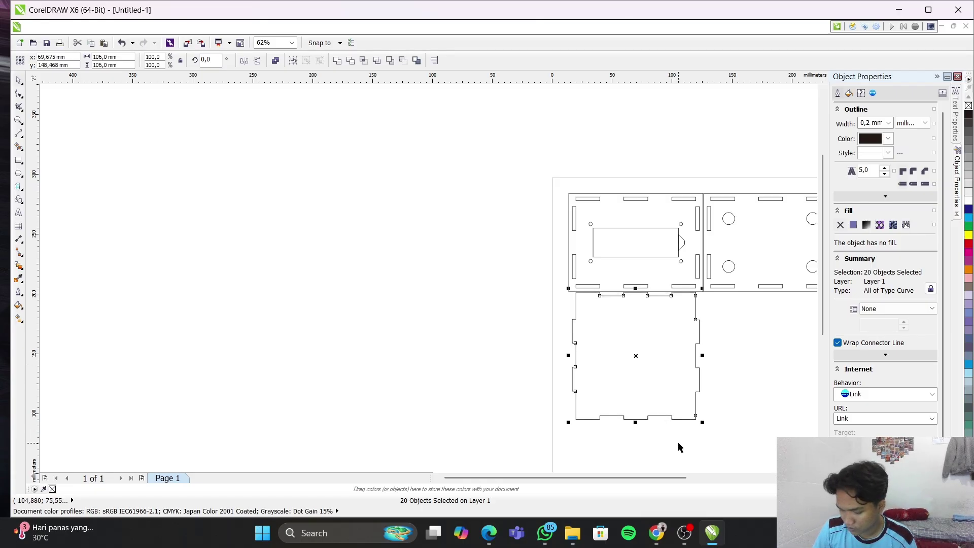
Group all outline pieces of the tabbed panel below the first slotted panel
click(736, 367)
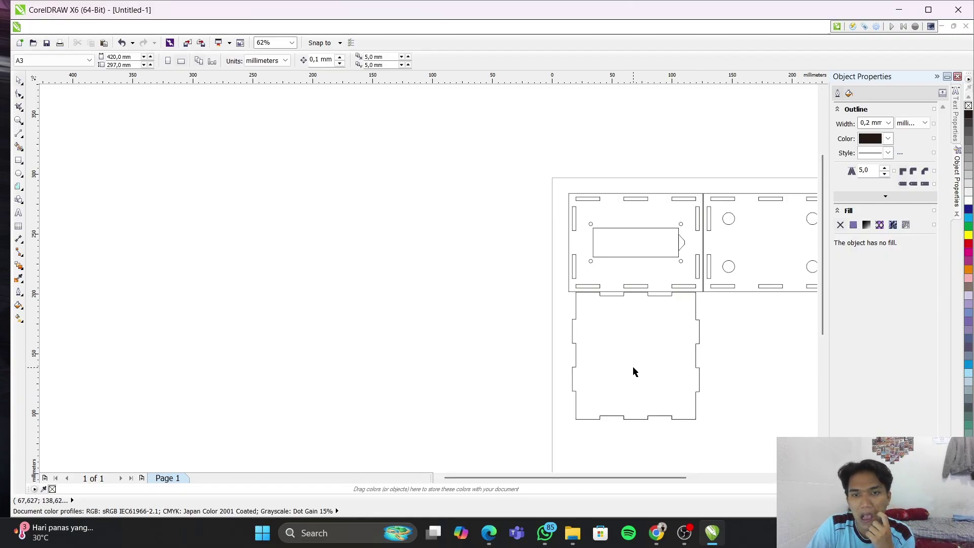
click(696, 416)
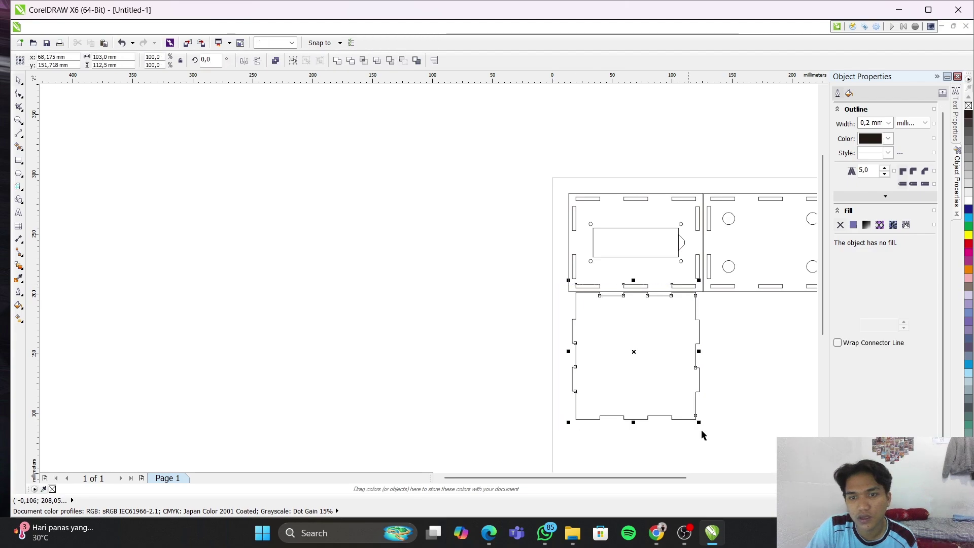
drag(739, 445, 560, 291)
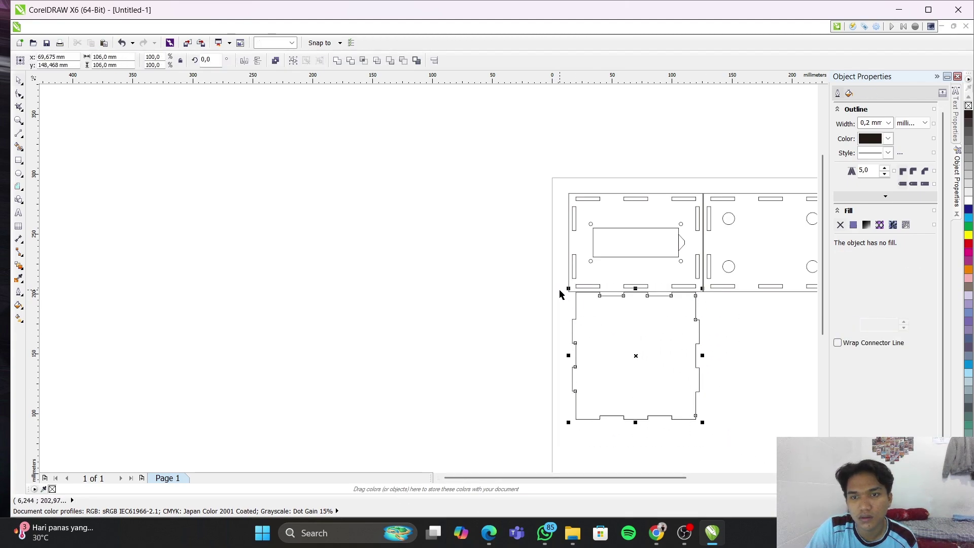
key(ctrl+g)
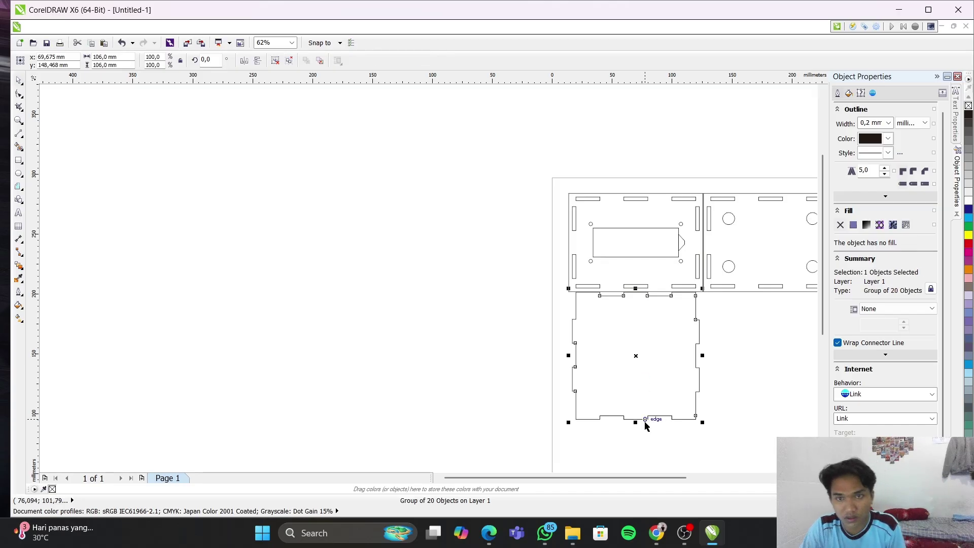
Try shifting the newly grouped tabbed panel slightly downward, and undo the move
click(656, 364)
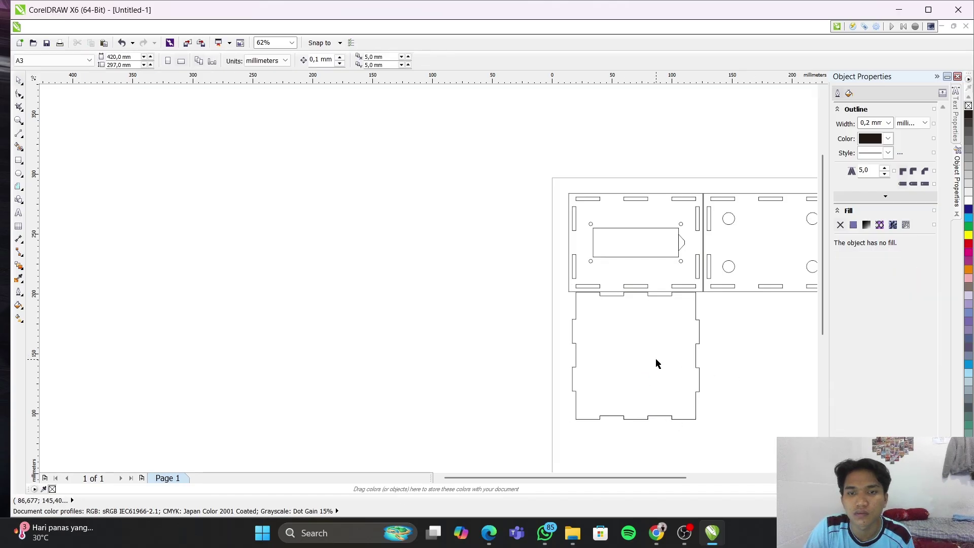
click(700, 378)
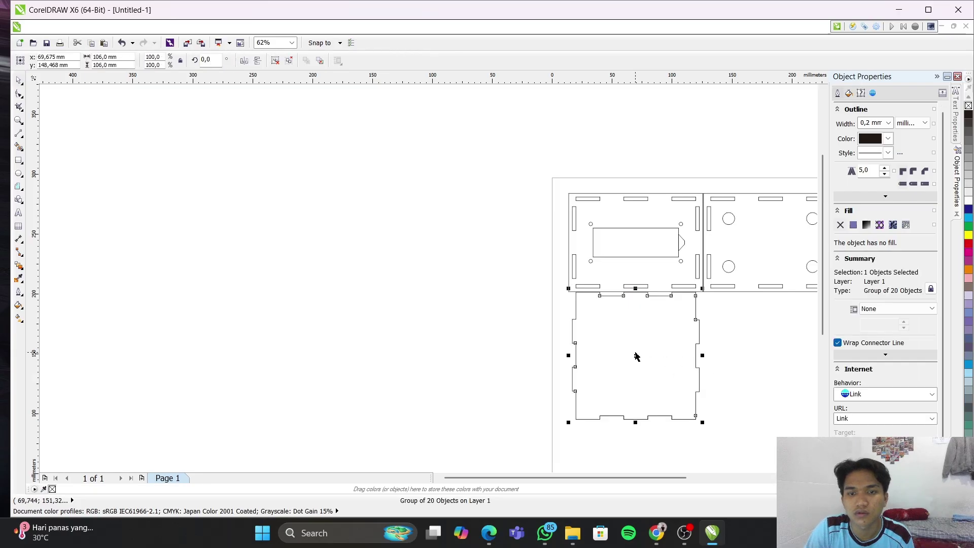
drag(637, 355, 635, 366)
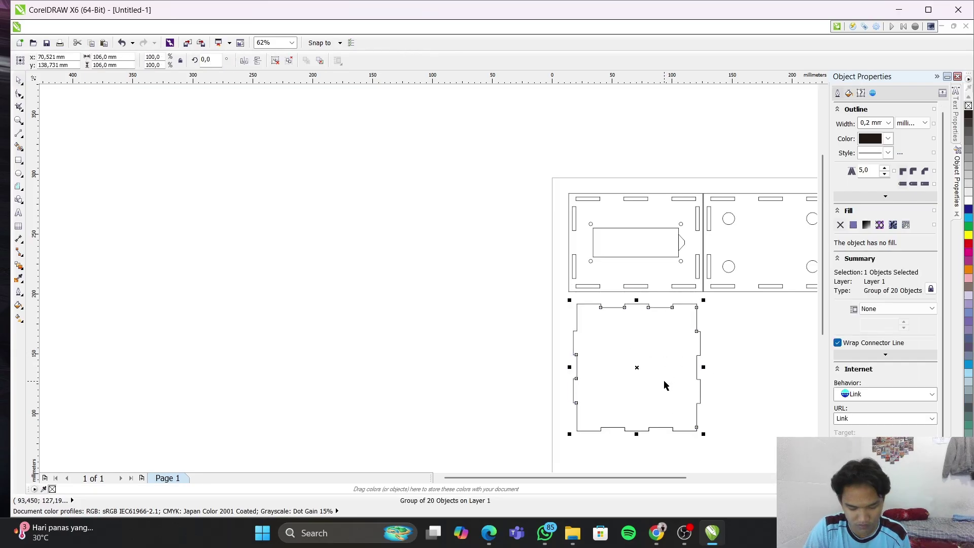
key(ctrl+z)
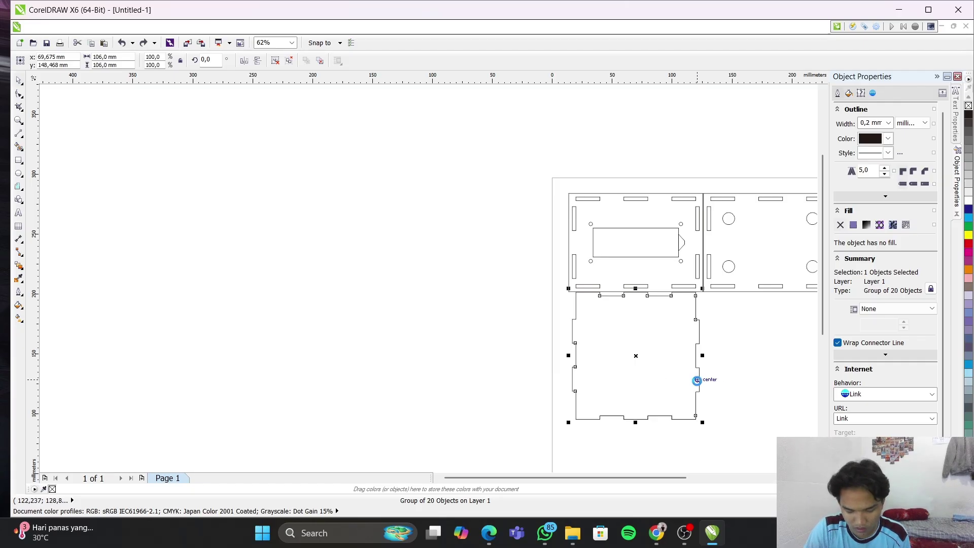
Place a copy of the grouped tabbed panel to its right, below the second slotted panel
click(656, 357)
drag(637, 357, 772, 366)
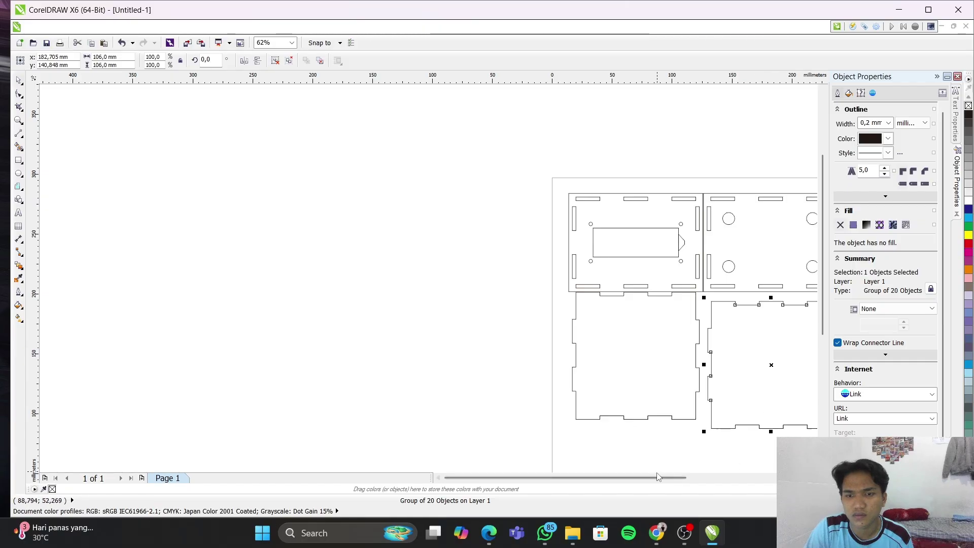
scroll(634, 478, right, 3)
scroll(544, 259, up, 3)
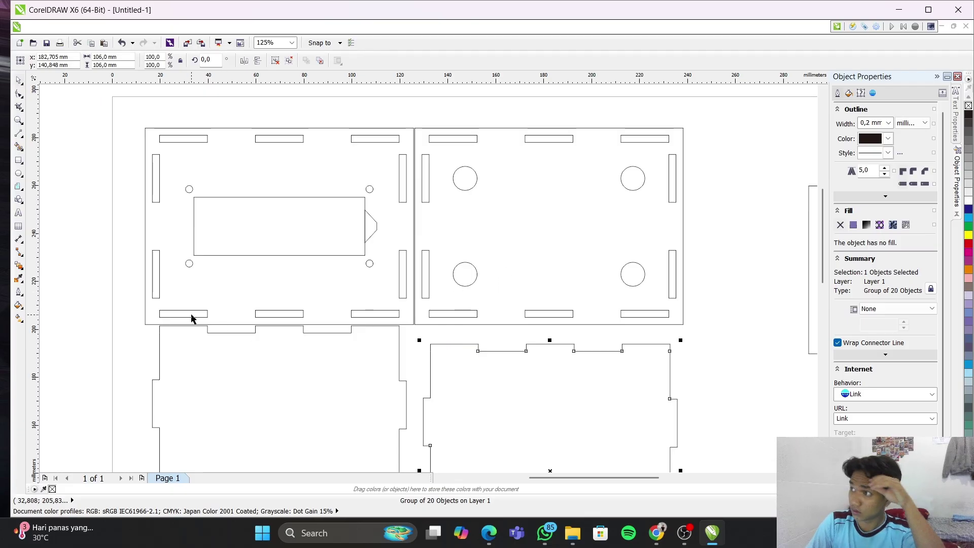
Draw a 3 mm vertical guide line from the lower-left corner of the second panel's first bottom slot to the panel's bottom edge
click(19, 133)
scroll(428, 317, down, 1)
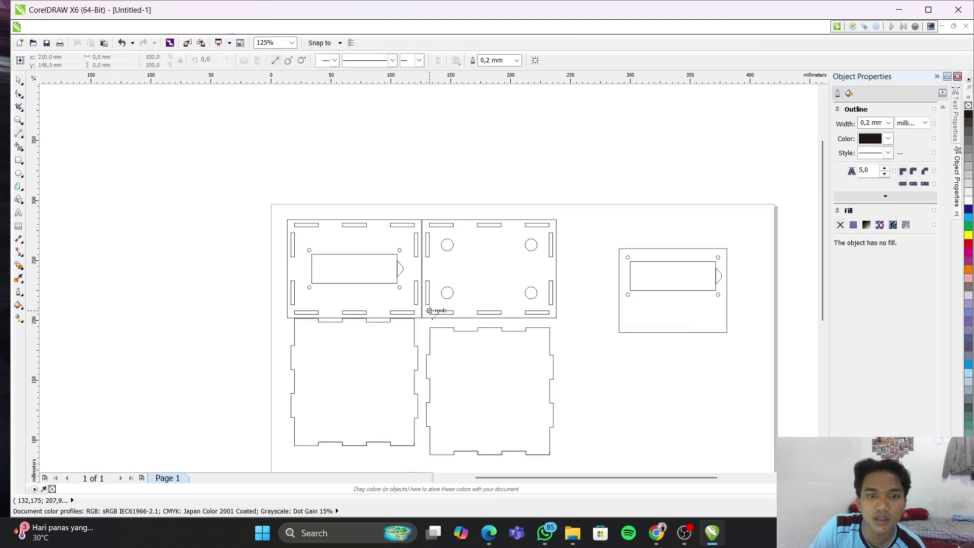
scroll(431, 311, up, 2)
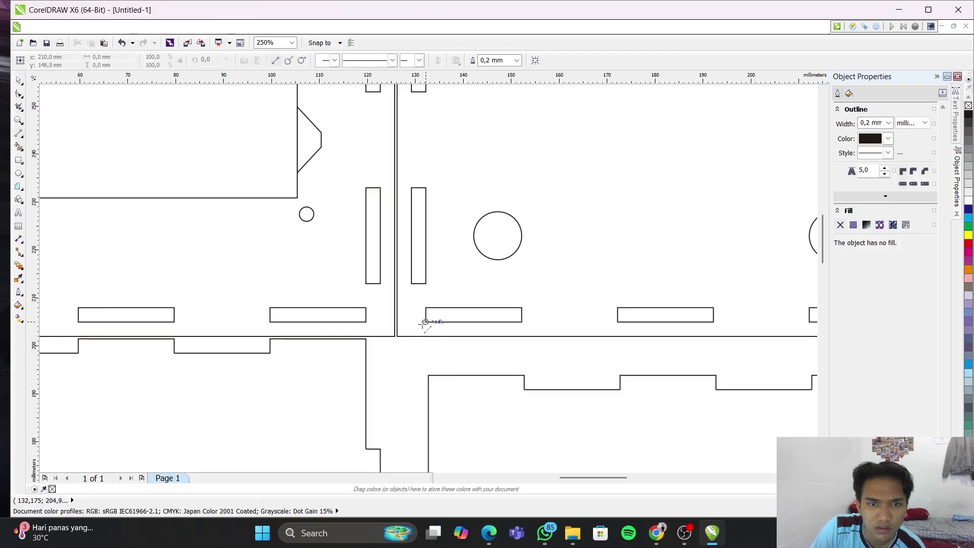
drag(425, 322, 425, 336)
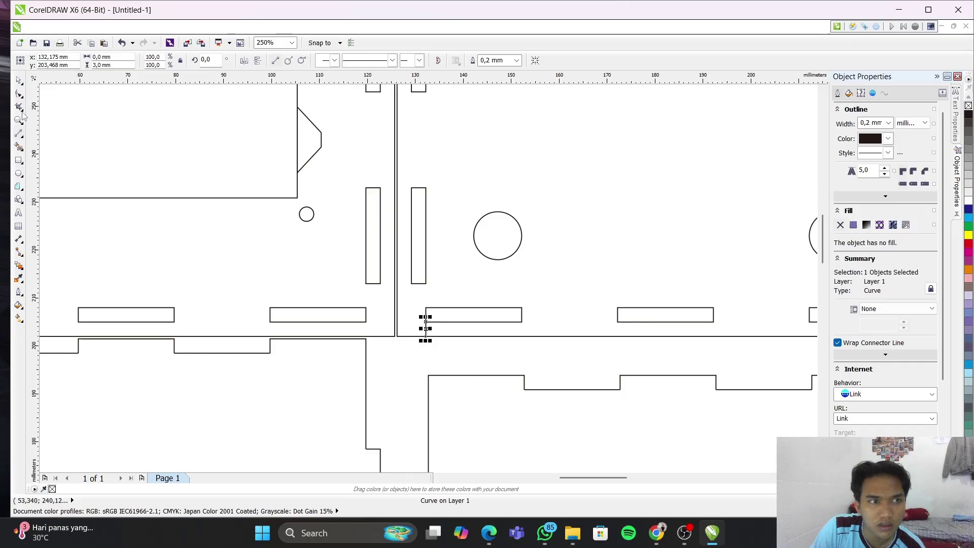
Move the copied tabbed panel so its top-left corner meets the guide line's lower end, and nudge it down 0.5 mm
click(19, 80)
click(424, 379)
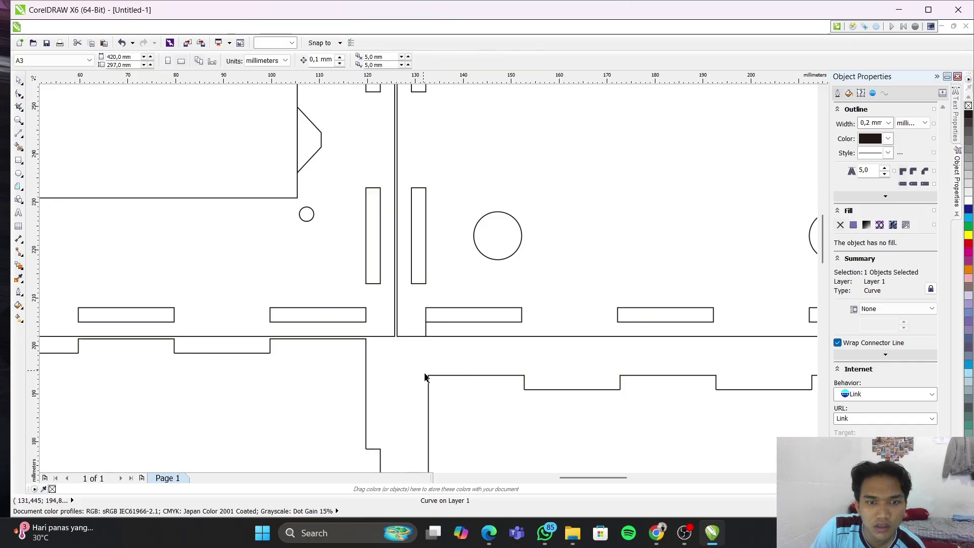
click(428, 383)
drag(430, 375, 426, 336)
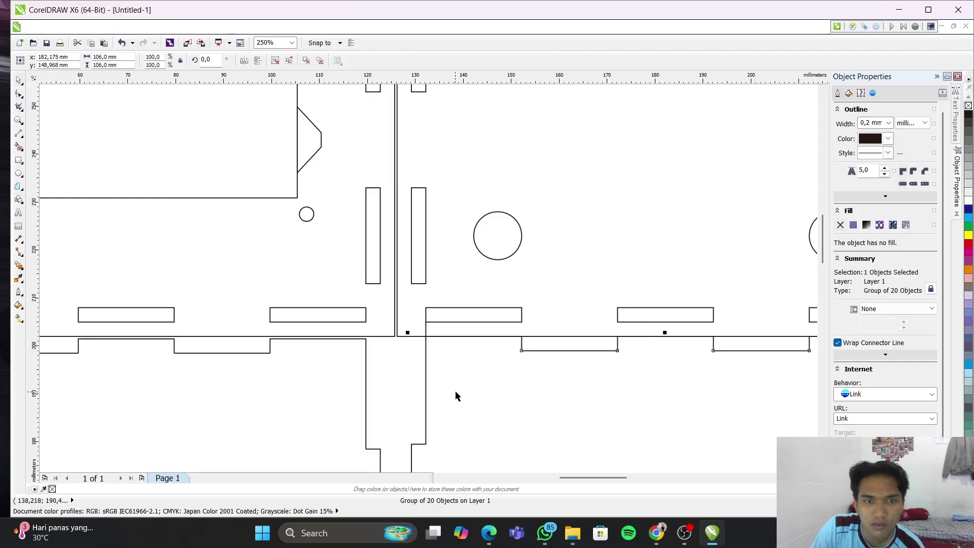
key(Down)
key(Down)
key(Down)
key(Down)
key(Down)
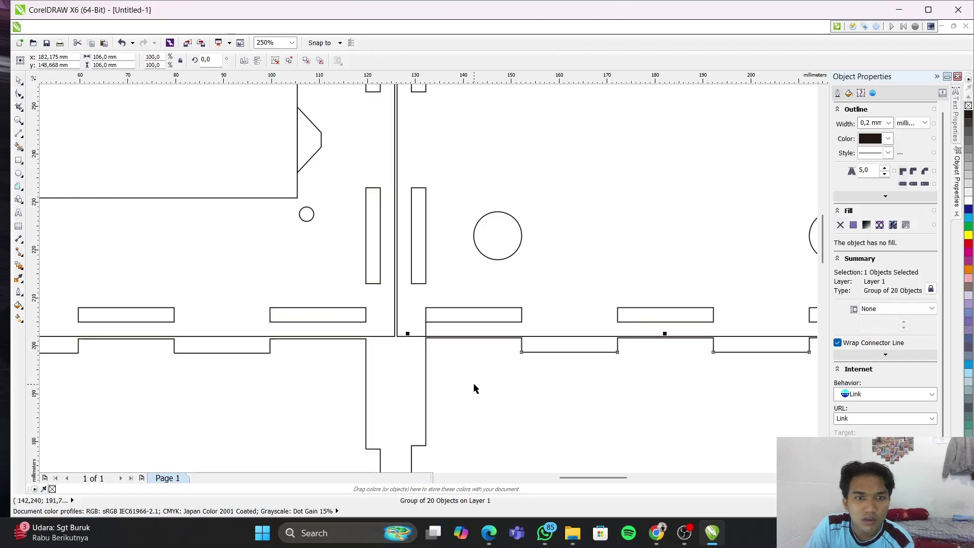
Delete the short vertical guide line below the second panel's first bottom slot
click(485, 308)
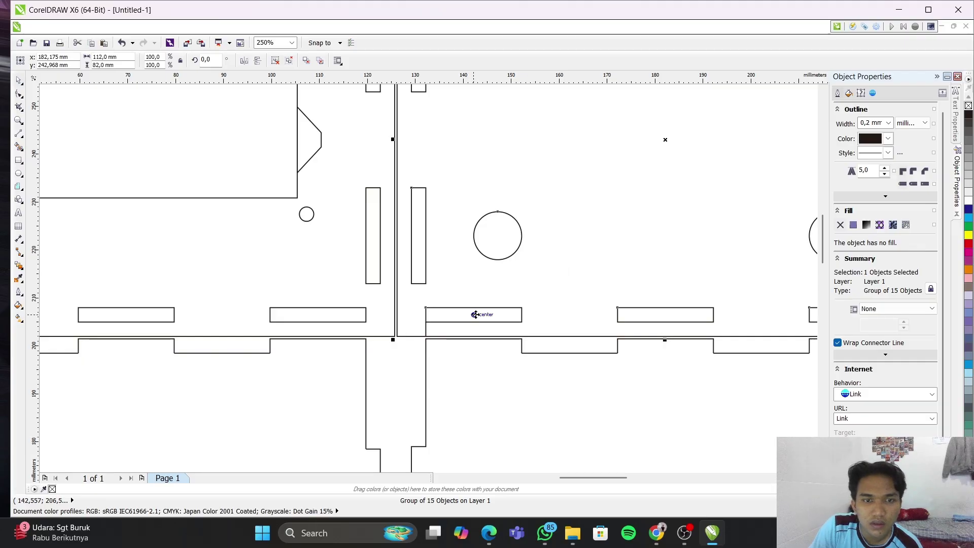
click(427, 329)
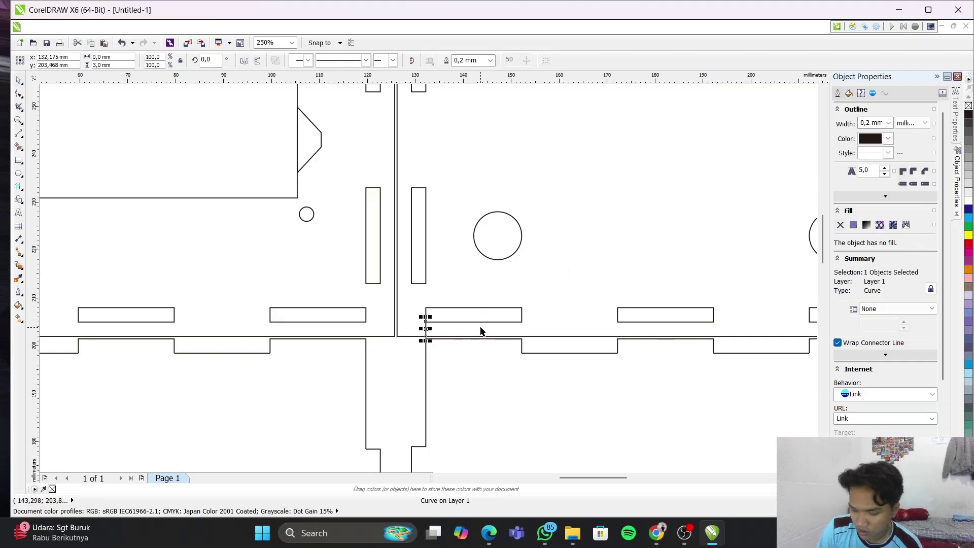
key(Delete)
Move the separate 90 x 70 mm rectangle with its cutout and holes down to the page's lower-right area
scroll(439, 205, down, 10)
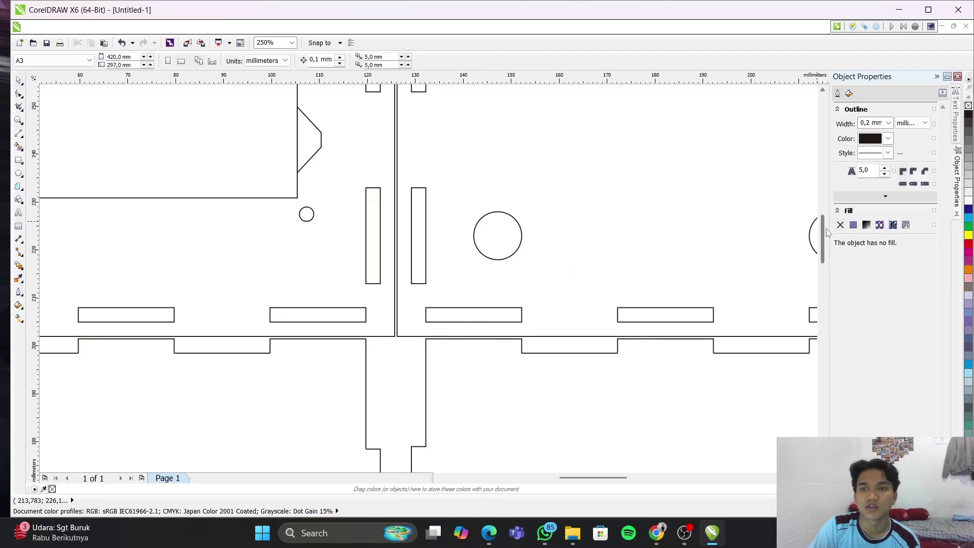
scroll(303, 201, up, 2)
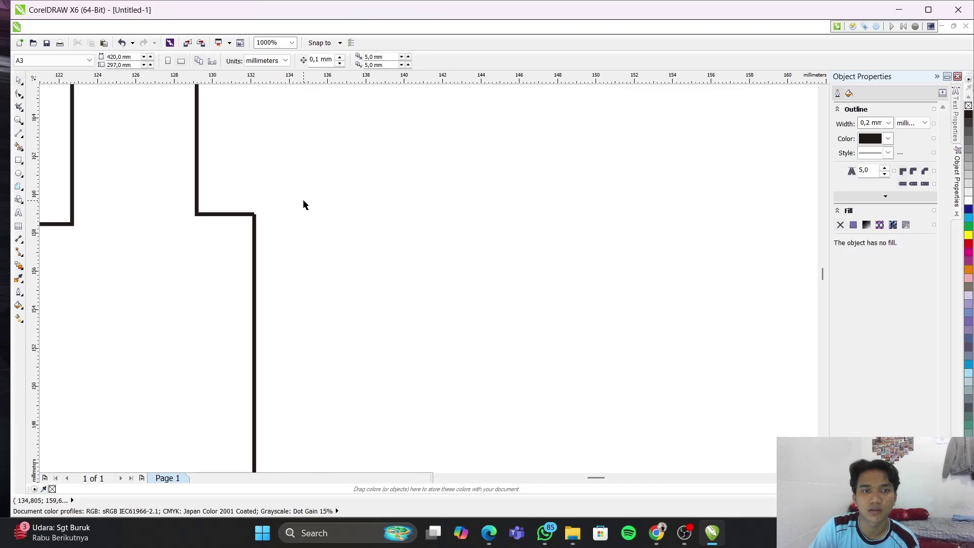
scroll(303, 200, down, 6)
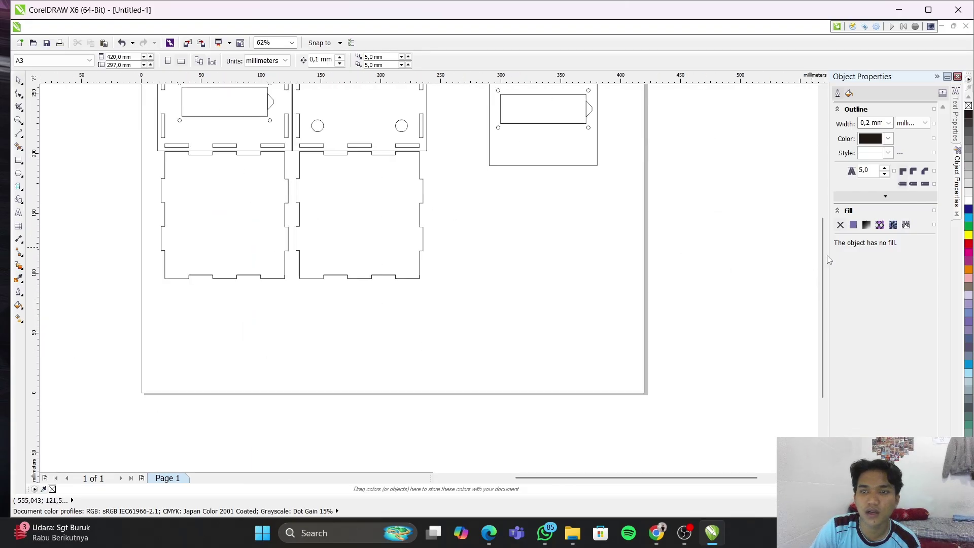
scroll(829, 259, up, 3)
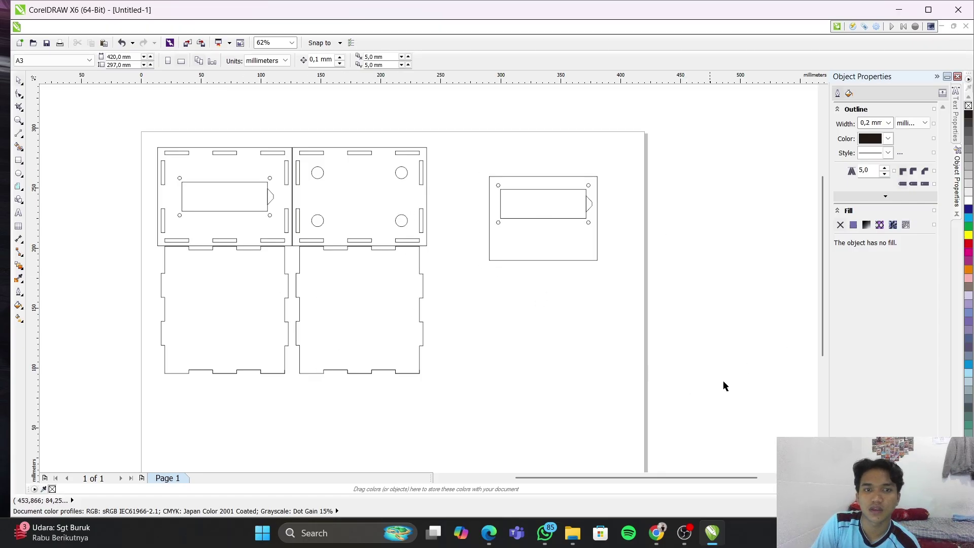
mouse_move(824, 263)
mouse_down()
mouse_move(821, 309)
mouse_move(827, 262)
mouse_up()
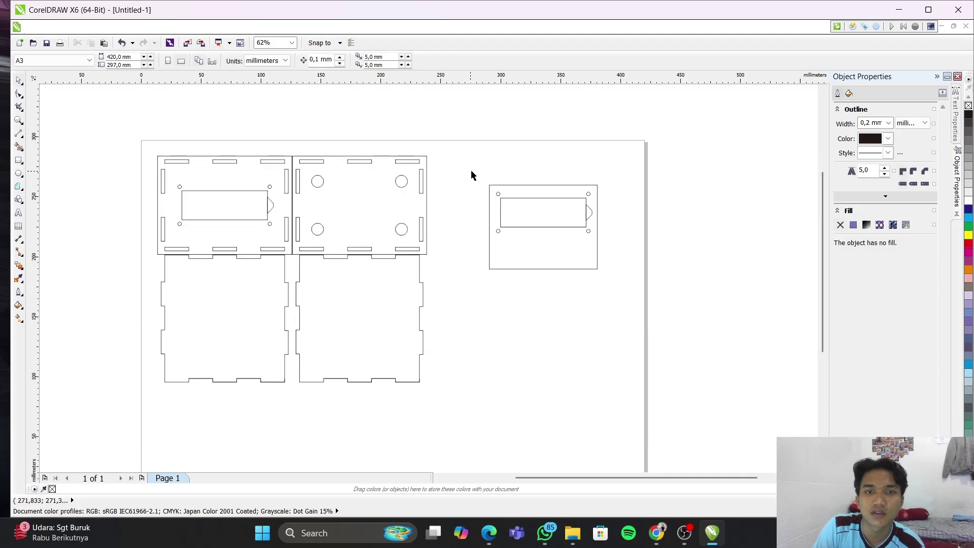
drag(472, 175, 615, 355)
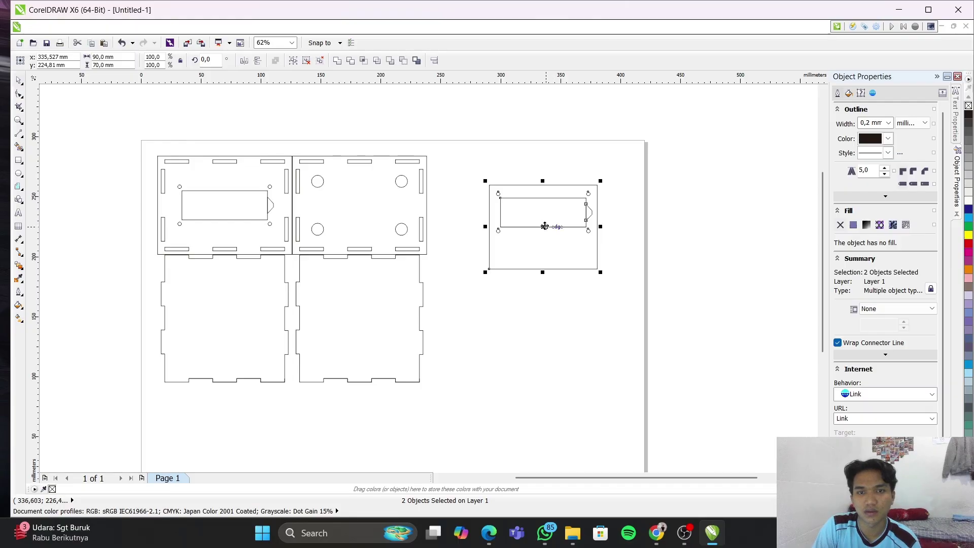
drag(544, 226, 558, 411)
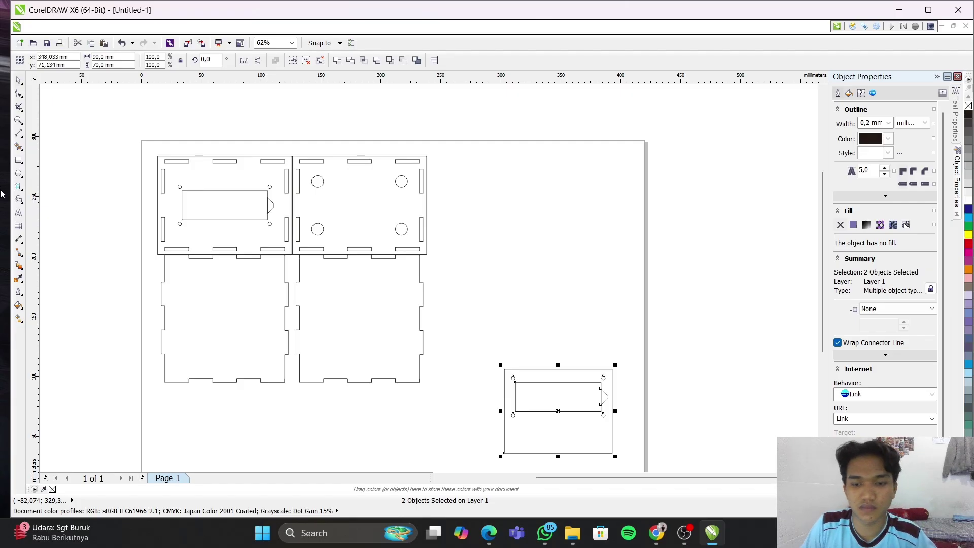
key(Escape)
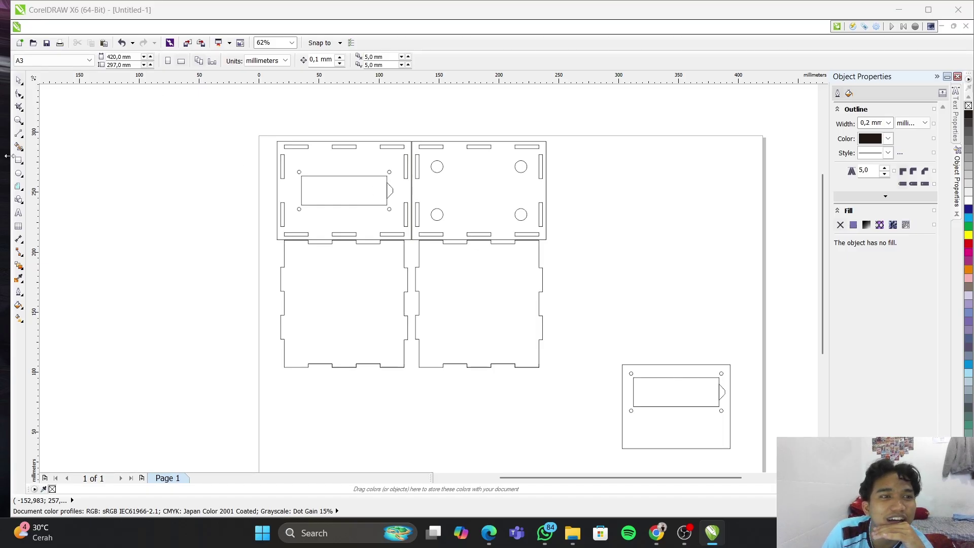
Draw a rectangle in the empty area beside the second slotted panel and set its size to 100 x 82 mm
click(19, 160)
drag(594, 182, 714, 274)
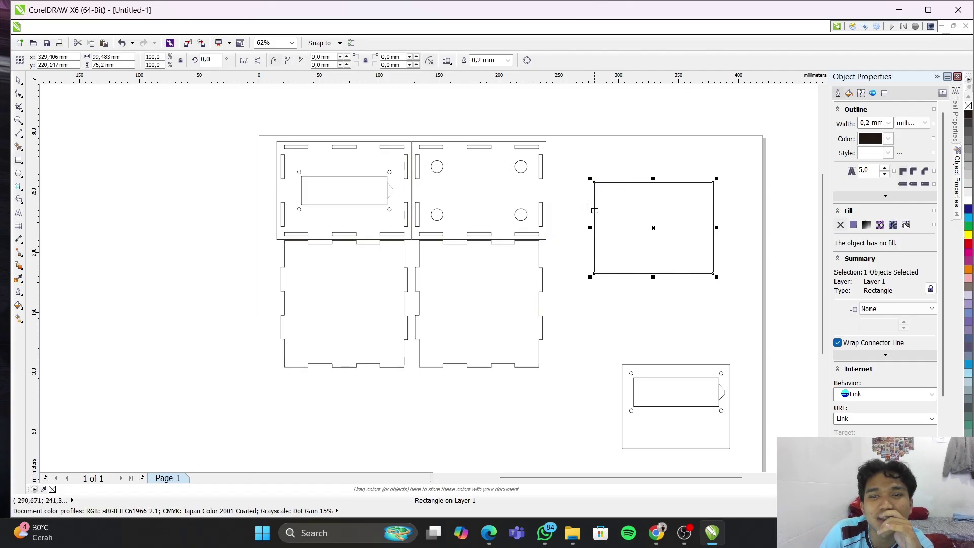
click(122, 56)
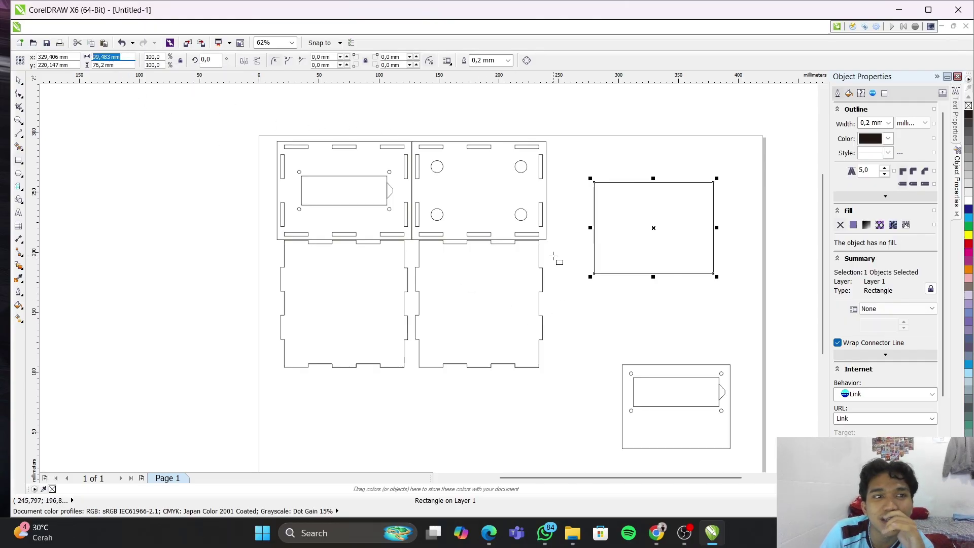
text(100)
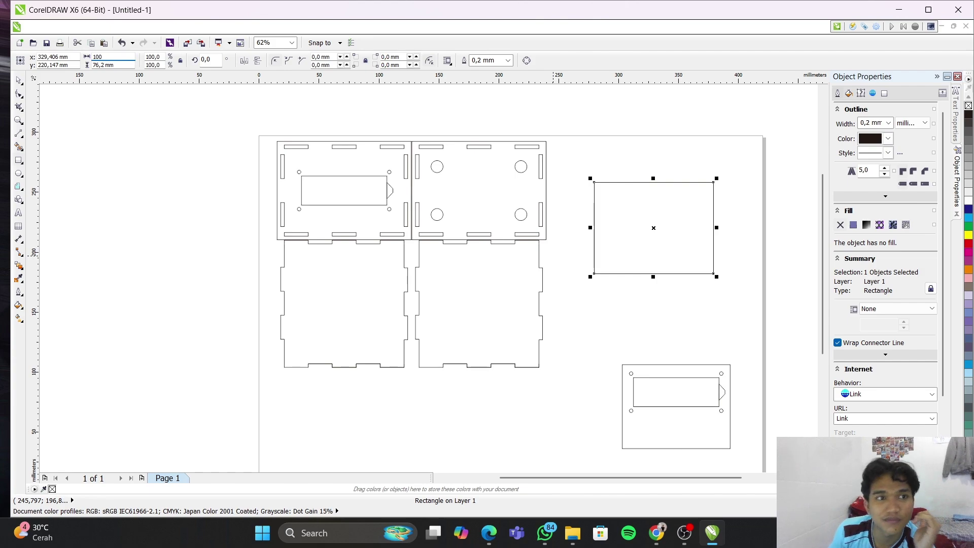
key(Return)
double_click(61, 56)
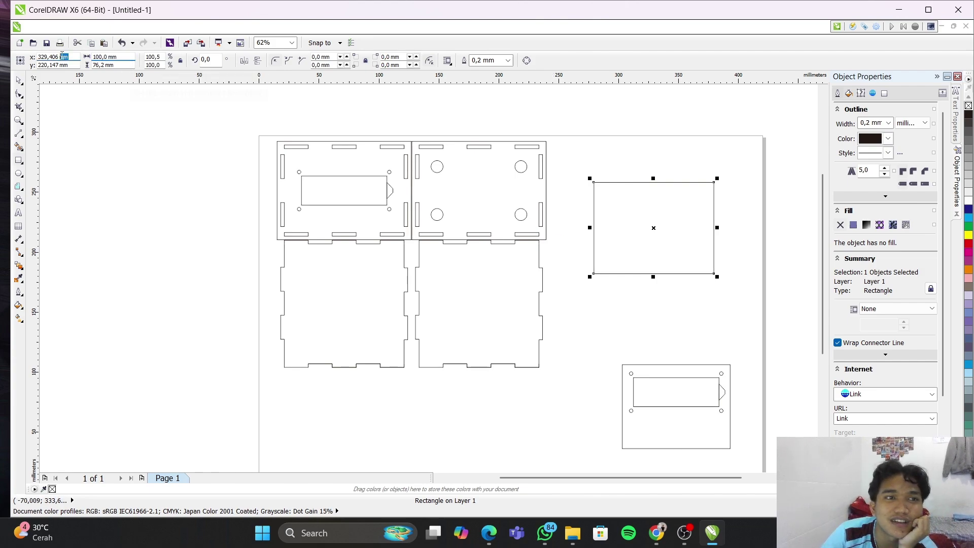
click(122, 65)
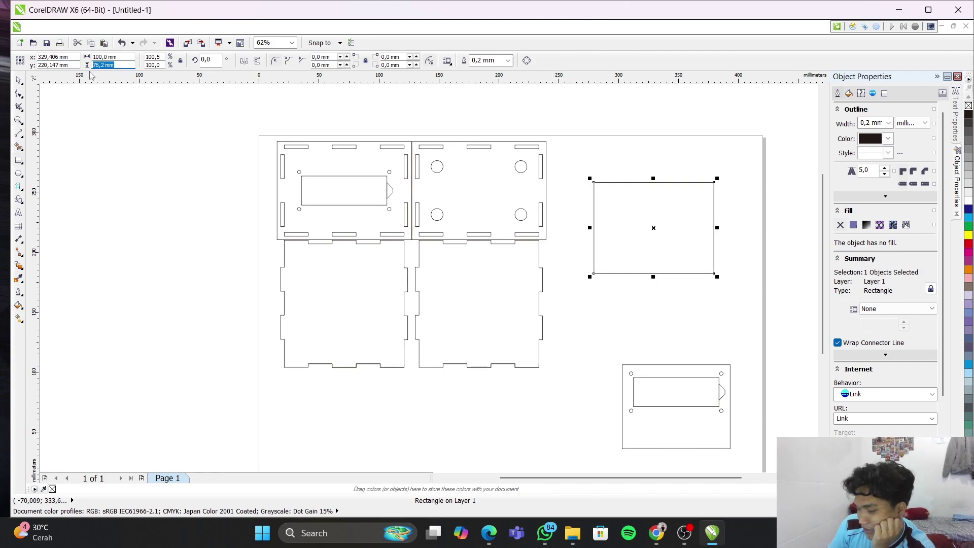
text(82)
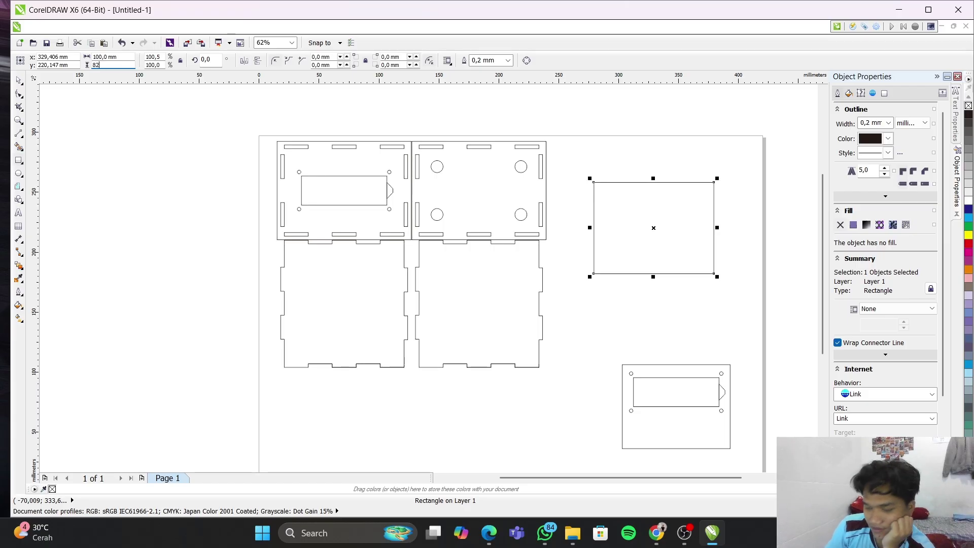
key(Return)
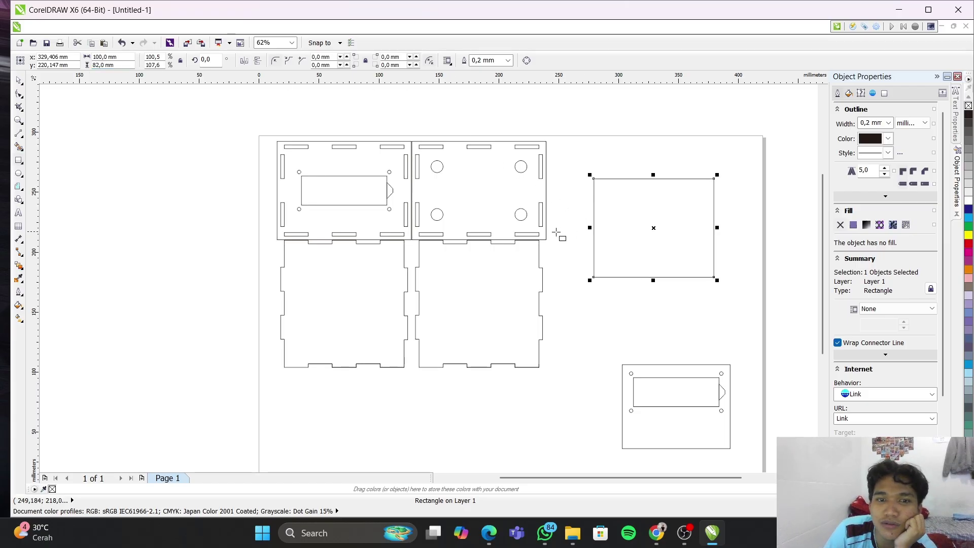
Move the 100 x 82 mm rectangle up beside the second slotted panel, with their upper edges level
drag(652, 227, 620, 191)
key(F6)
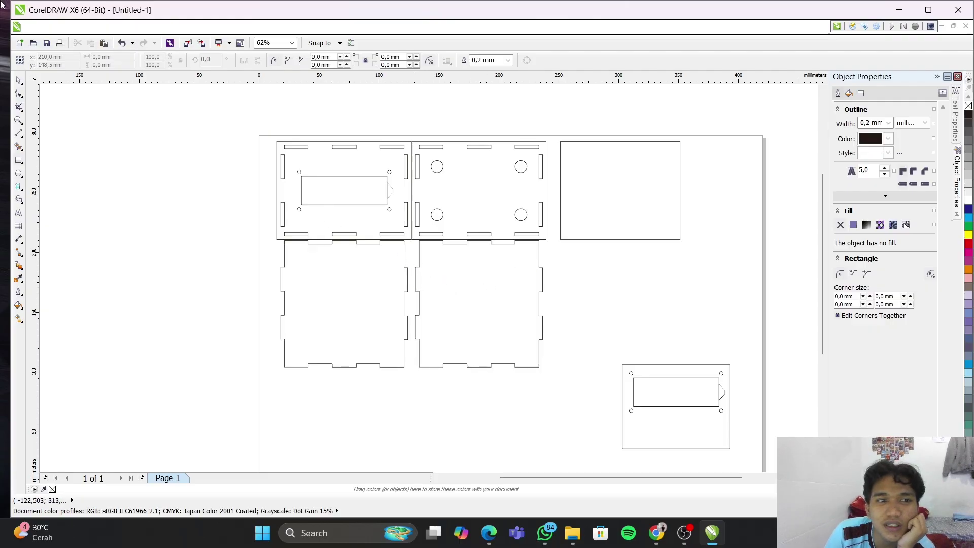
click(19, 81)
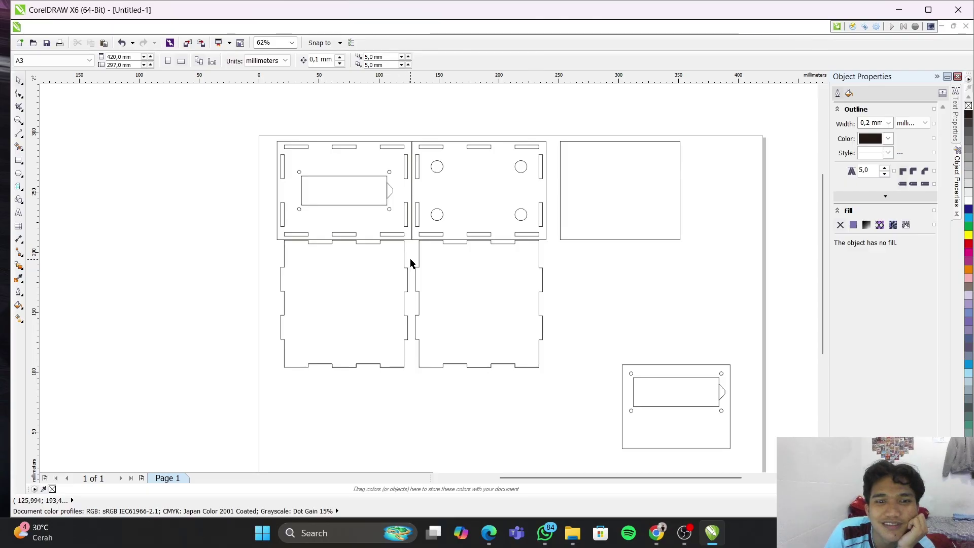
drag(410, 260, 435, 347)
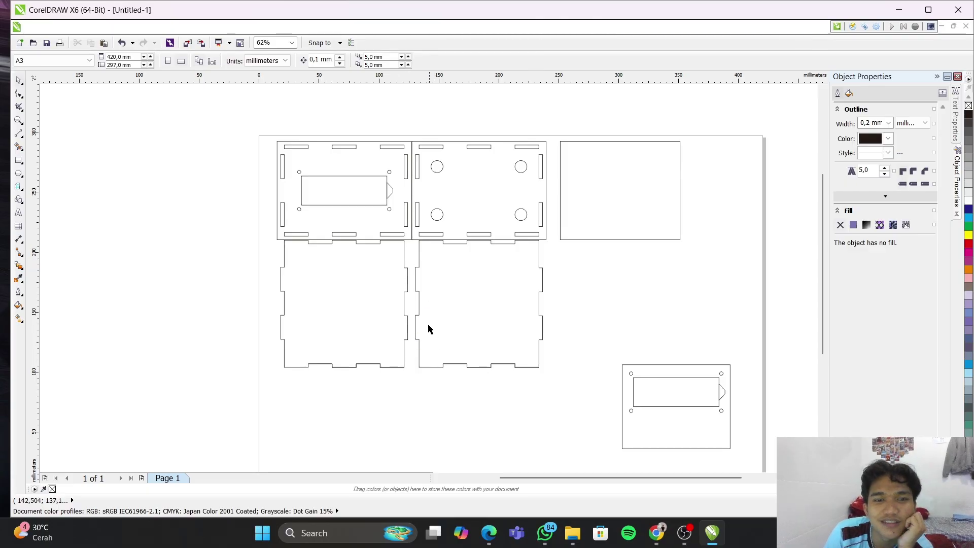
drag(413, 258, 436, 356)
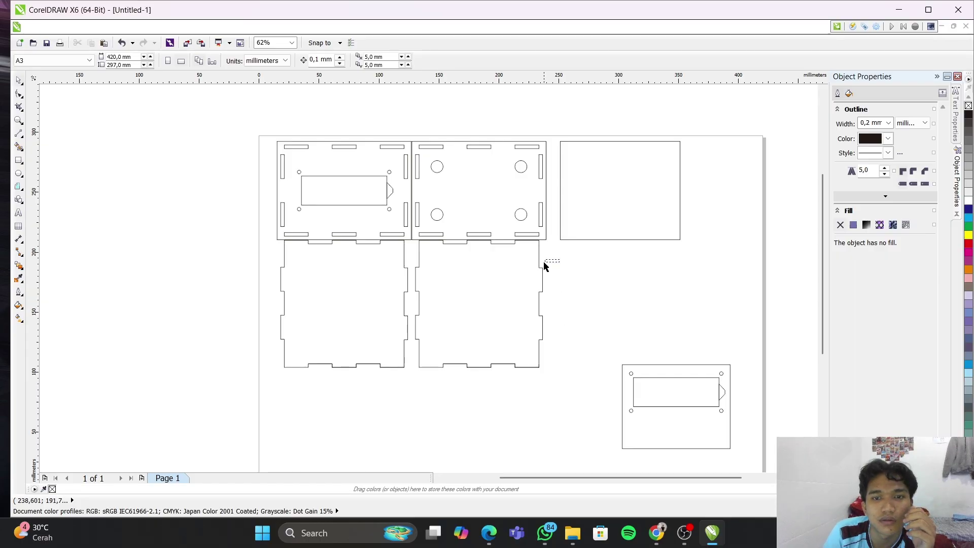
drag(545, 263, 528, 355)
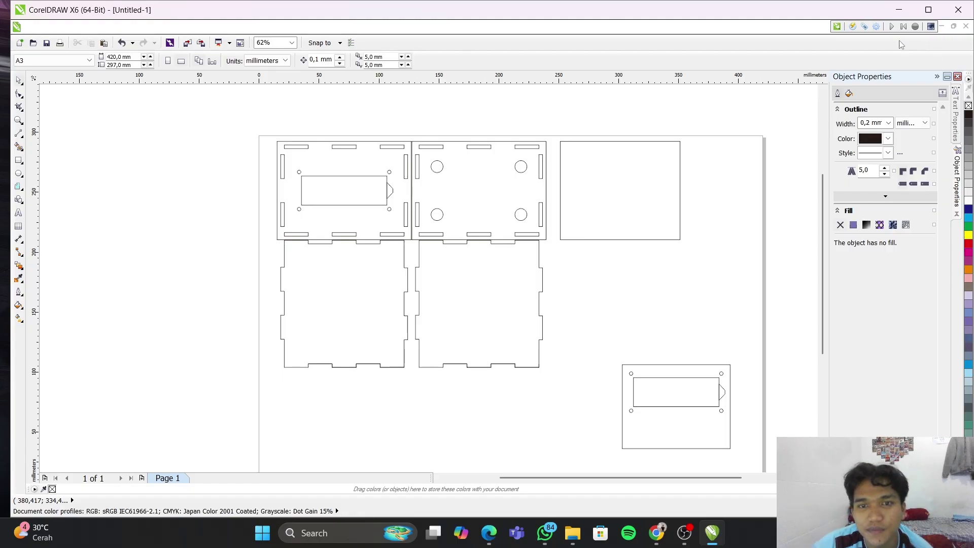
Snap the 100 x 82 mm rectangle against the second slotted panel's right edge and nudge it about 10.8 mm to the right
scroll(562, 182, up, 3)
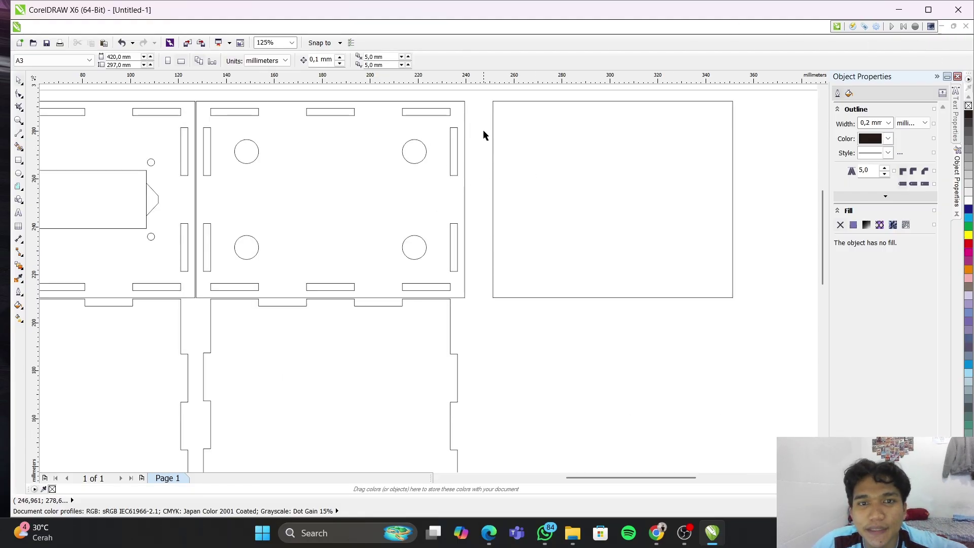
click(492, 102)
drag(492, 102, 463, 101)
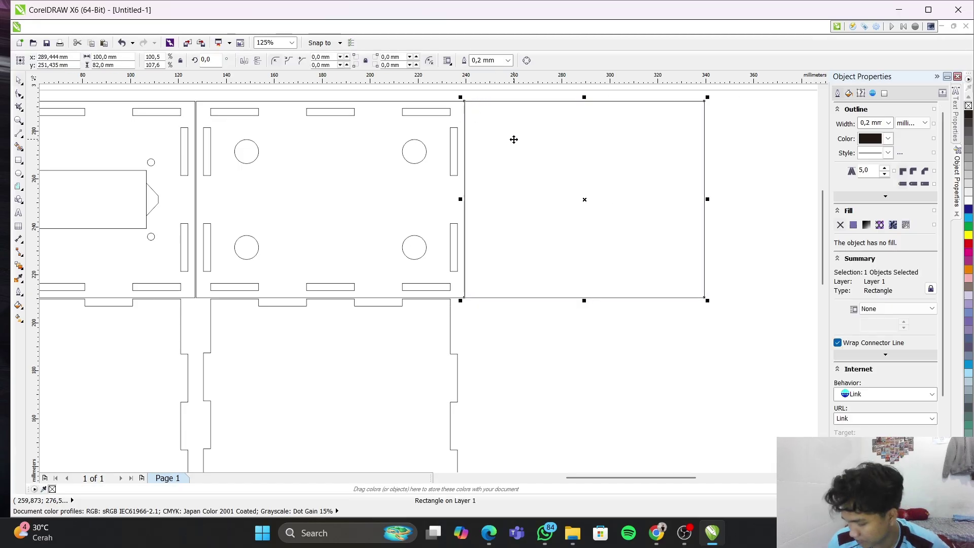
key(Right)
key(Right)
key(Right)
key(Right)
key(Right)
key(Right)
key(Right)
key(Right)
key(Right)
key(Right)
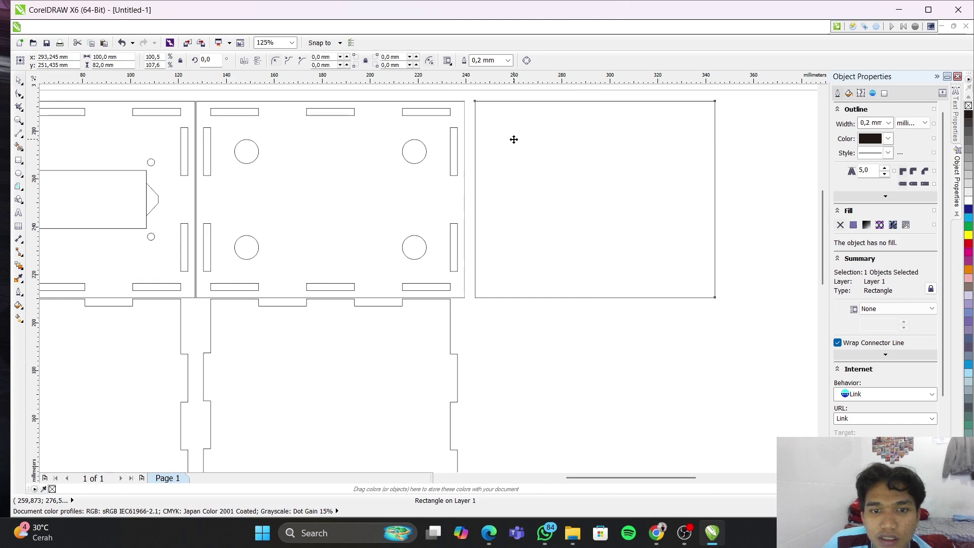
key(Right)
key(Right)
key(Right)
key(Right)
key(Right)
key(Right)
key(Right)
key(Right)
key(Right)
key(Right)
key(Right)
key(Right)
key(Right)
key(Right)
key(Right)
key(Right)
key(Right)
key(Right)
key(Right)
key(Right)
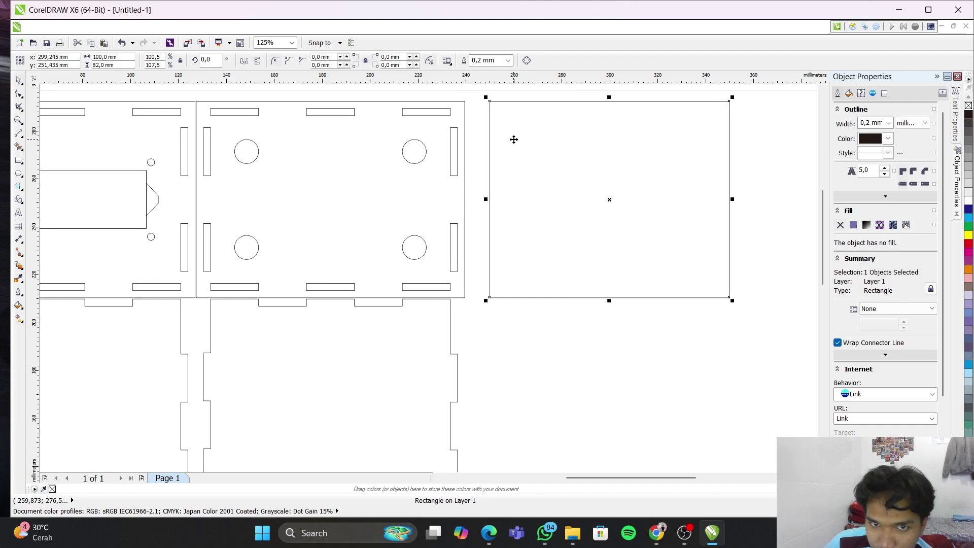
key(Right)
key(Right)
key(Right)
key(Right)
key(Right)
key(Right)
key(Right)
key(Right)
key(Right)
key(Right)
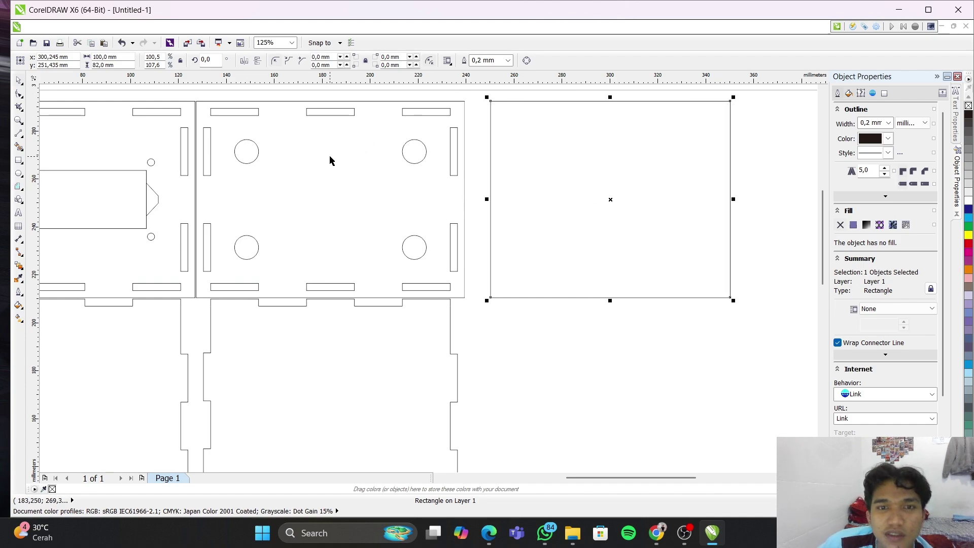
Draw two horizontal guide lines from the upper right-hand slot's right corners to the new rectangle, and join them with a 20 mm vertical line
click(19, 133)
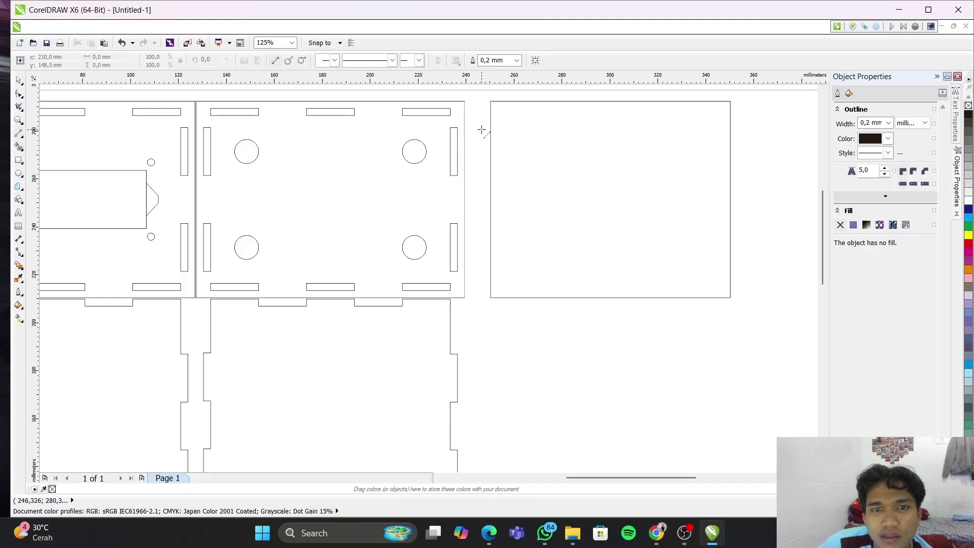
drag(457, 129, 491, 127)
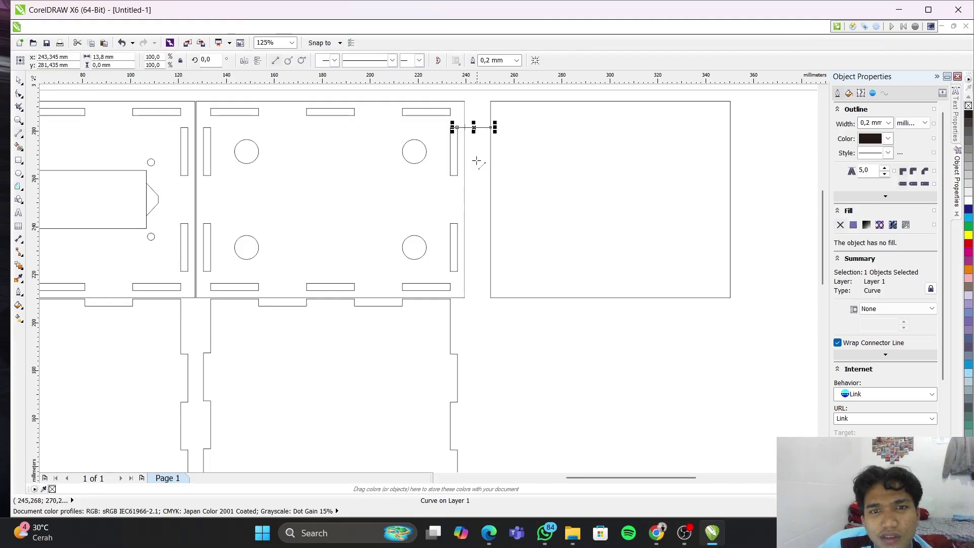
drag(457, 175, 491, 175)
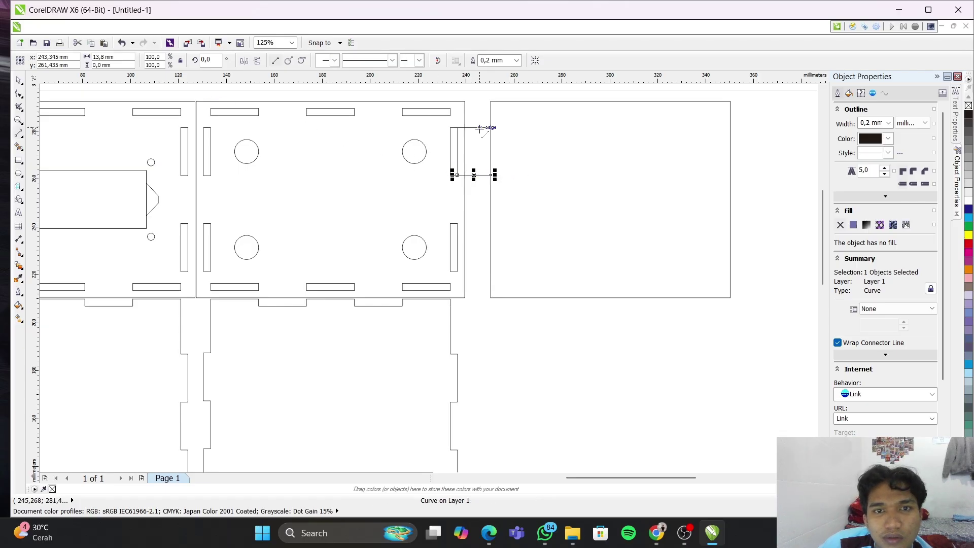
drag(480, 128, 480, 175)
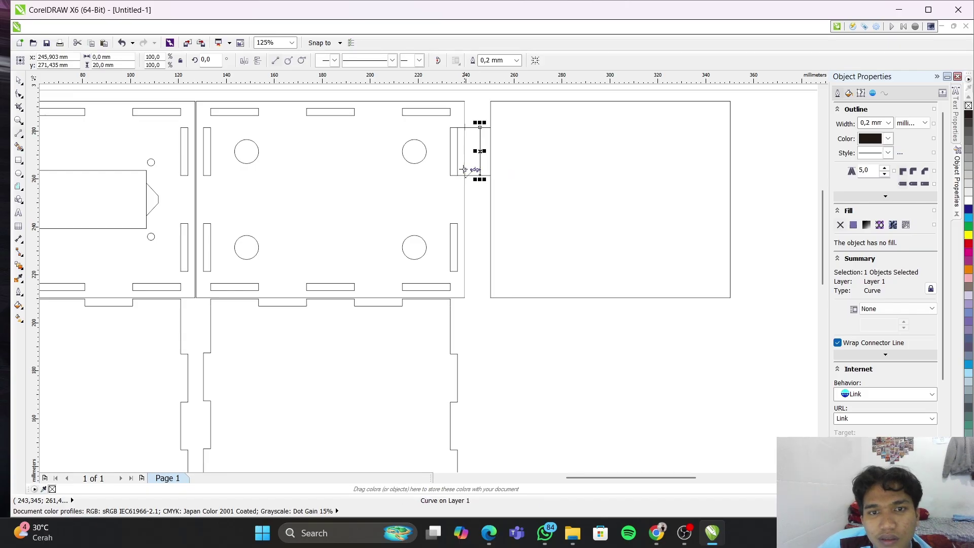
Delete the two horizontal guide lines, keeping the 20 mm vertical line between the panel and the rectangle
scroll(466, 121, up, 3)
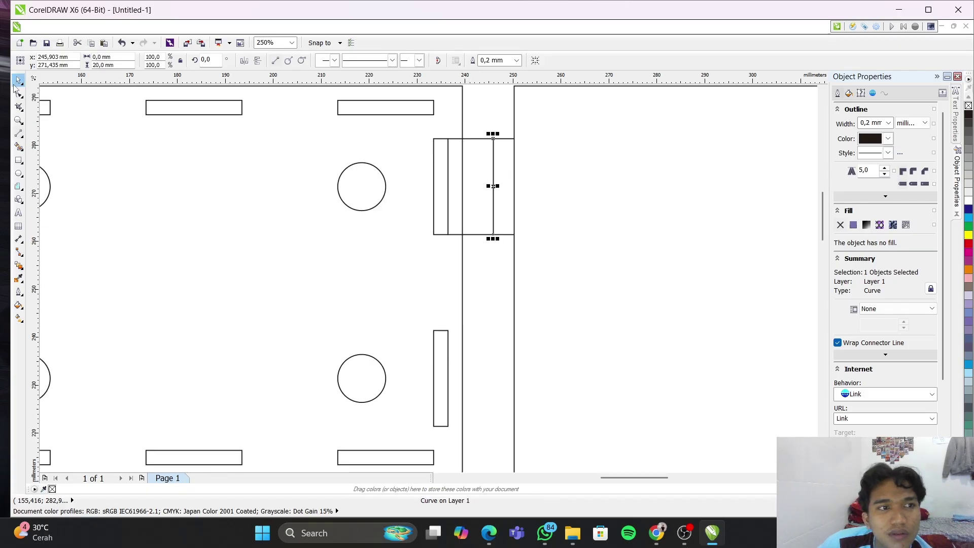
key(F5)
click(479, 138)
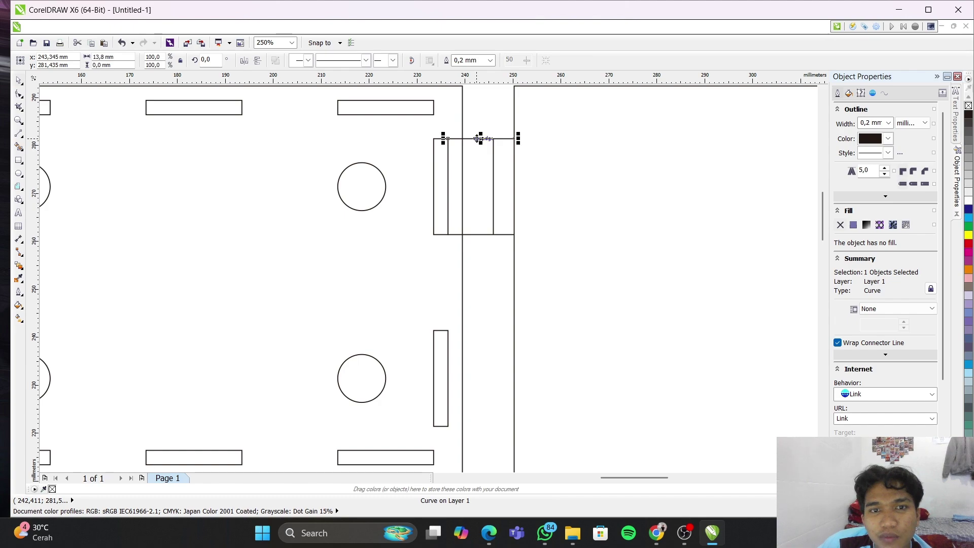
key(Delete)
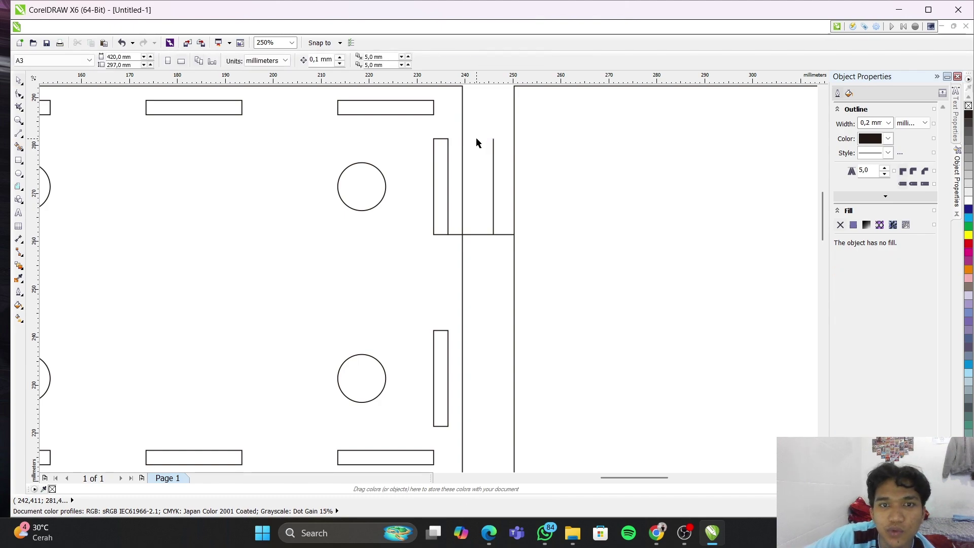
click(479, 235)
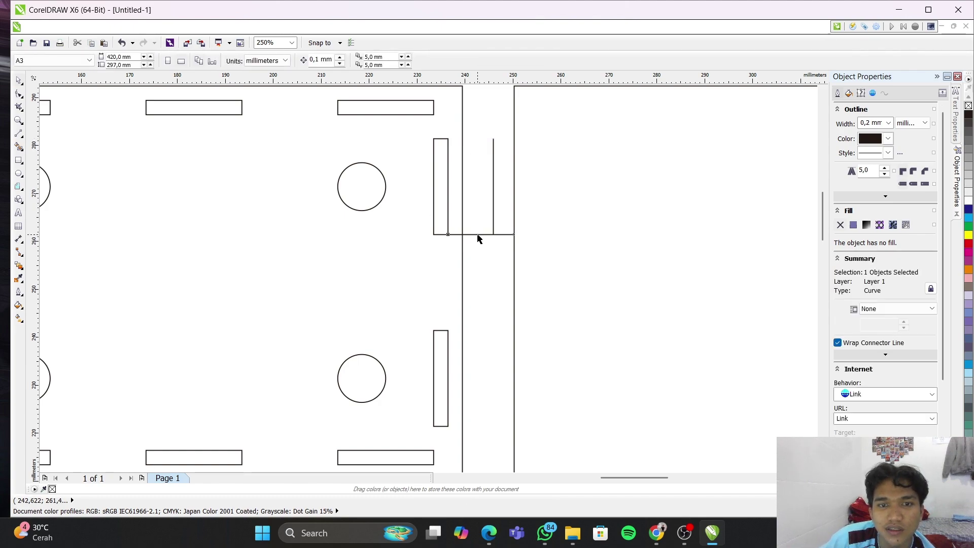
key(Delete)
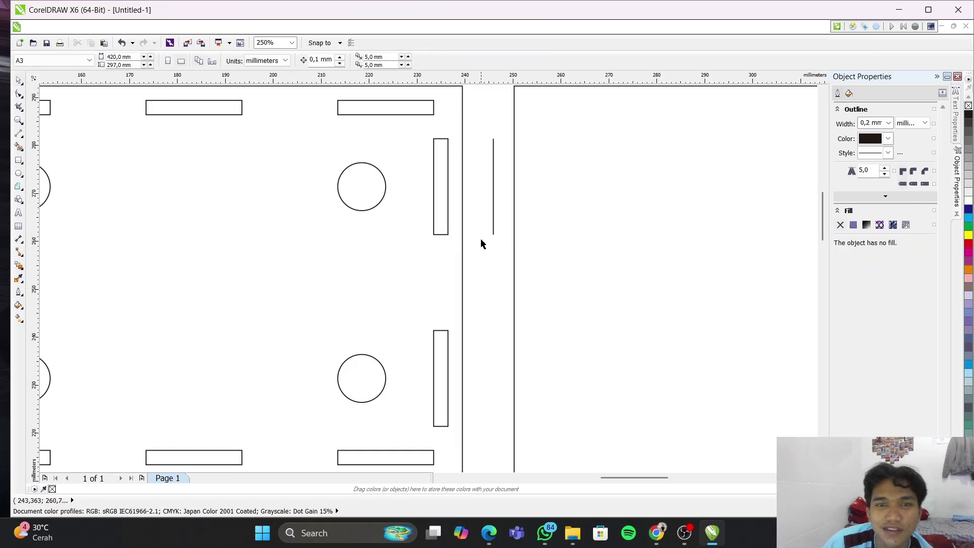
click(19, 133)
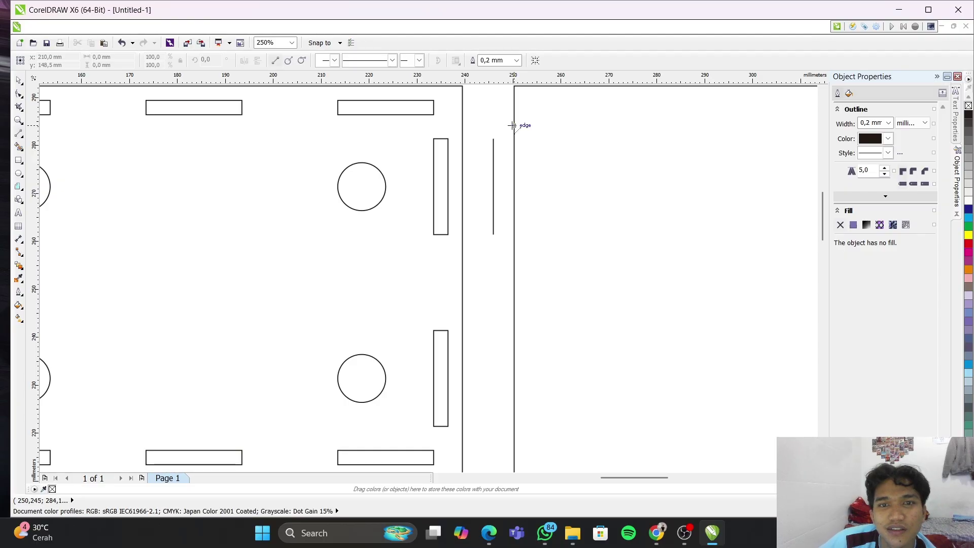
click(514, 125)
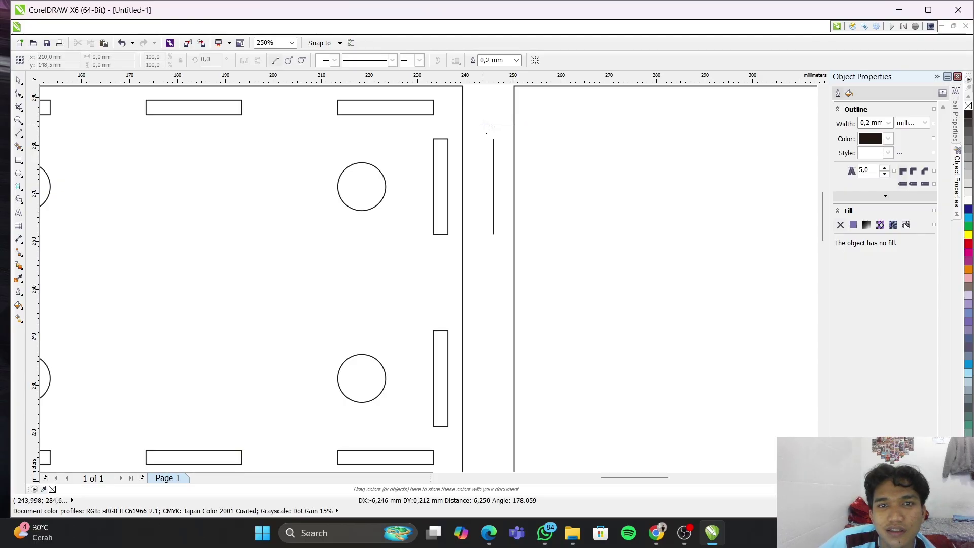
click(484, 125)
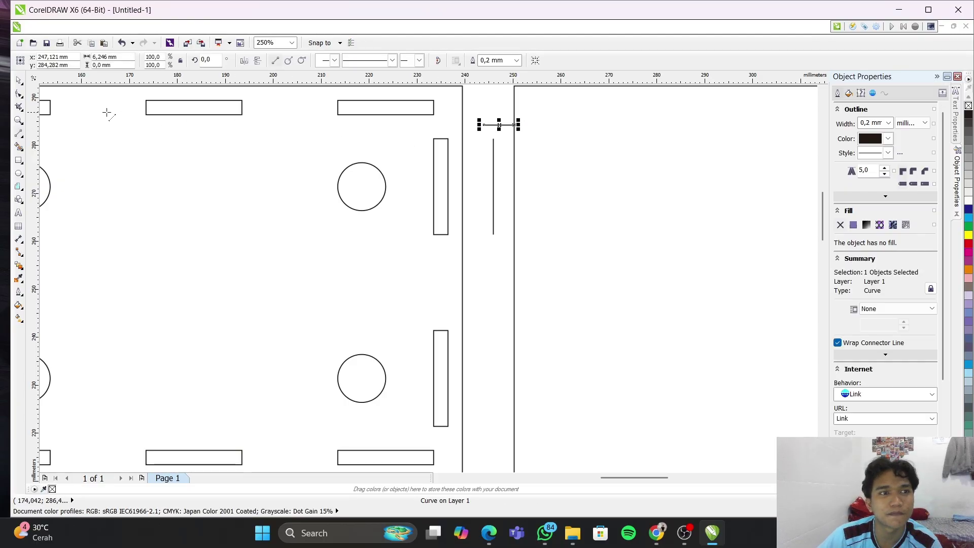
key(ctrl+z)
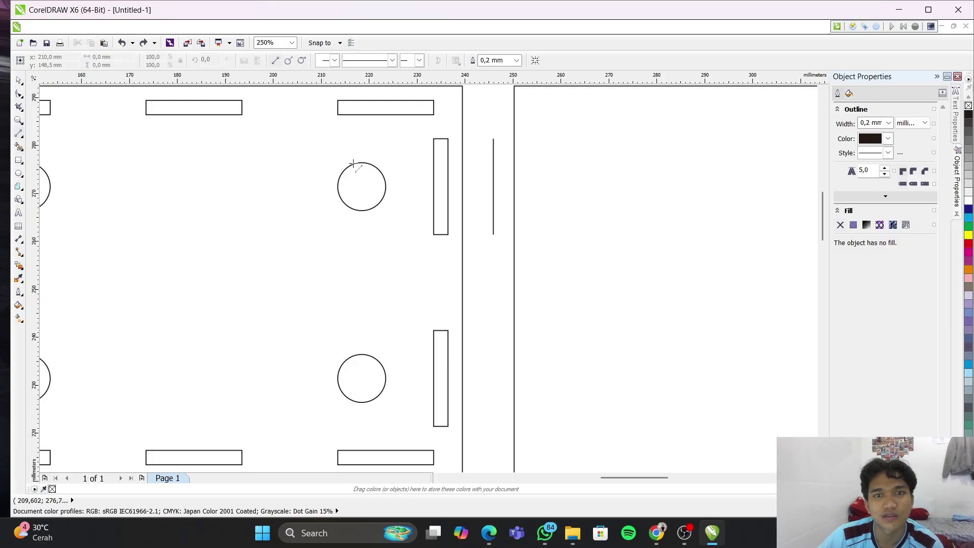
Draw a horizontal line rightward from the 20 mm vertical line's upper end and set its length to 3 mm
click(493, 138)
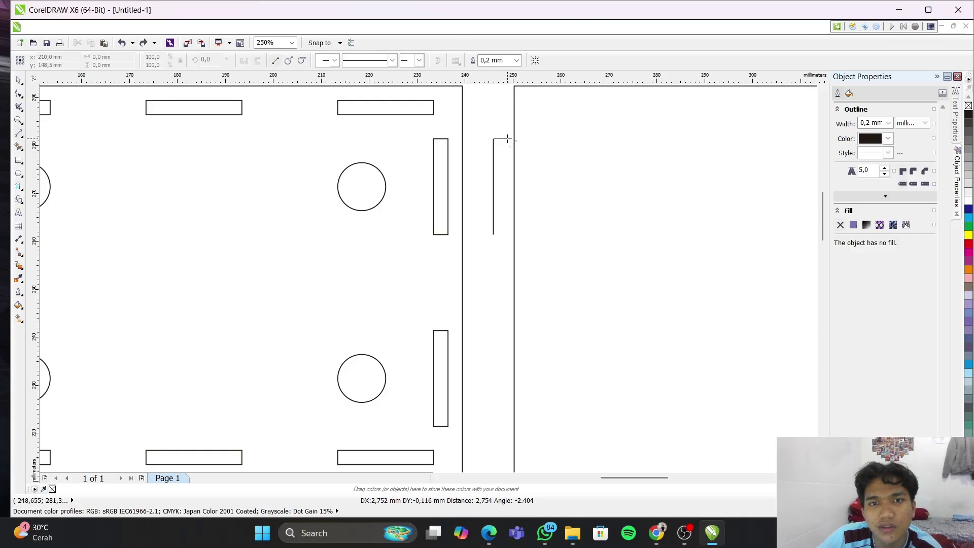
click(507, 138)
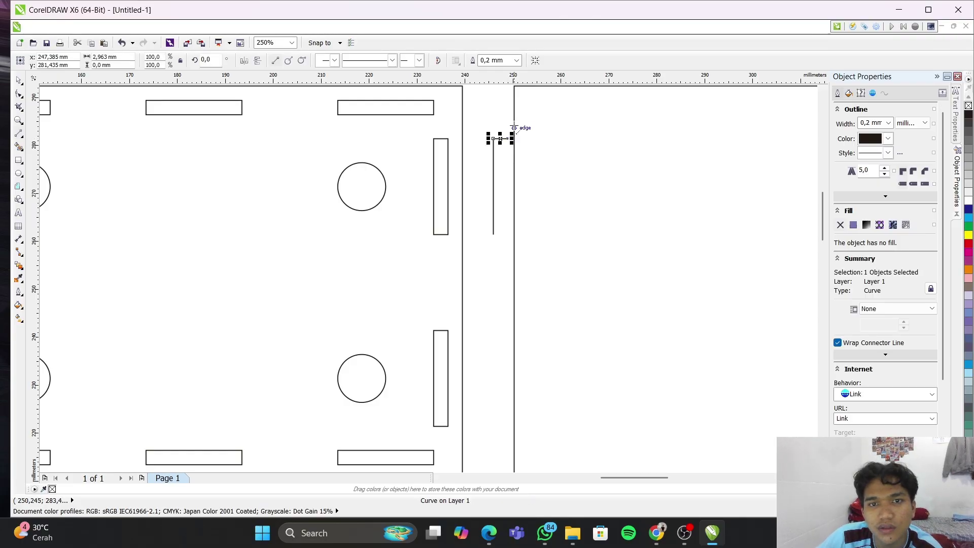
click(117, 59)
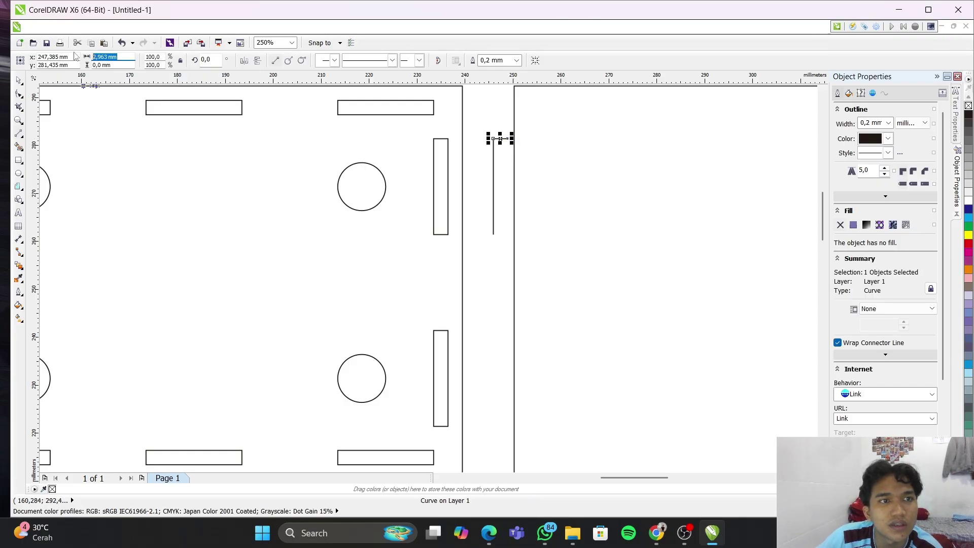
text(3)
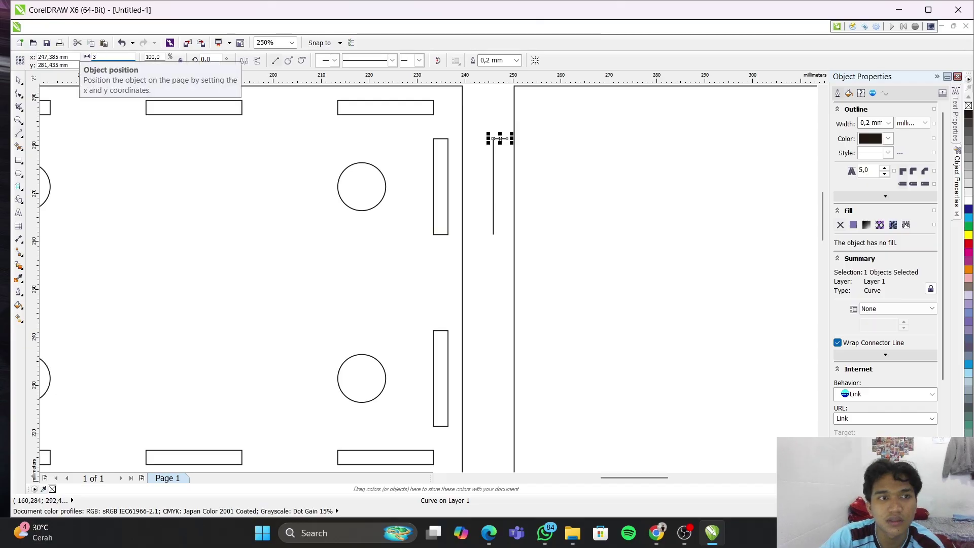
key(Return)
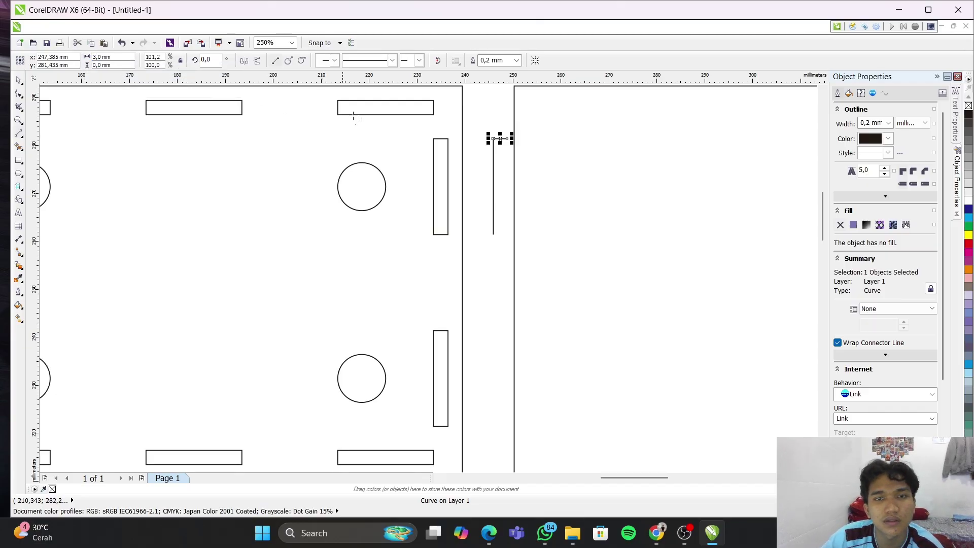
Try to bridge the gap between the 3 mm line and the rectangle's left edge with a horizontal line of about 1.36 mm
key(Escape)
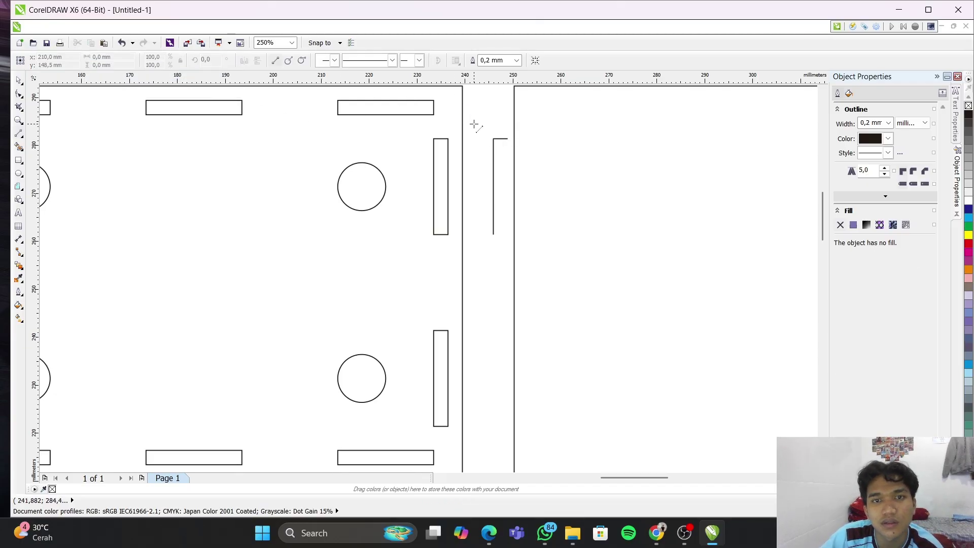
click(507, 138)
click(513, 139)
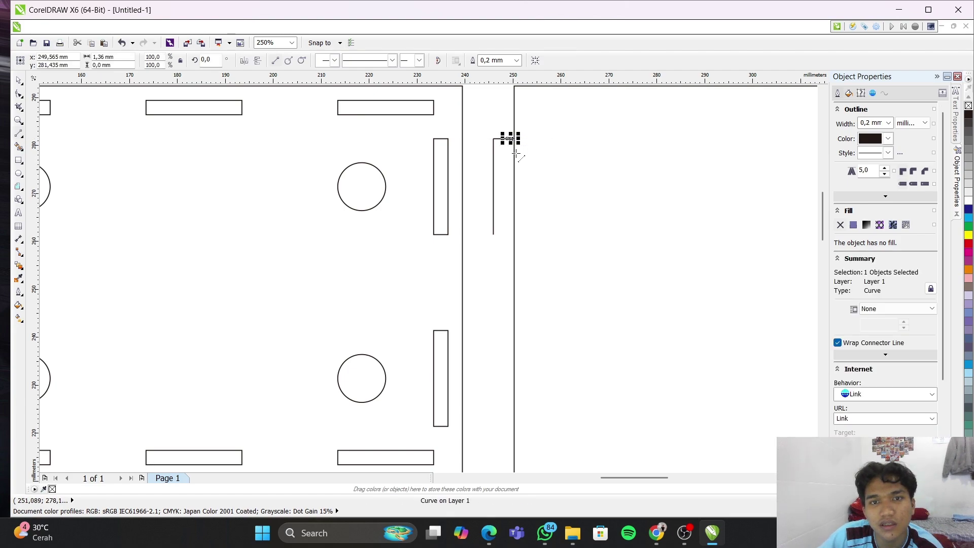
click(18, 80)
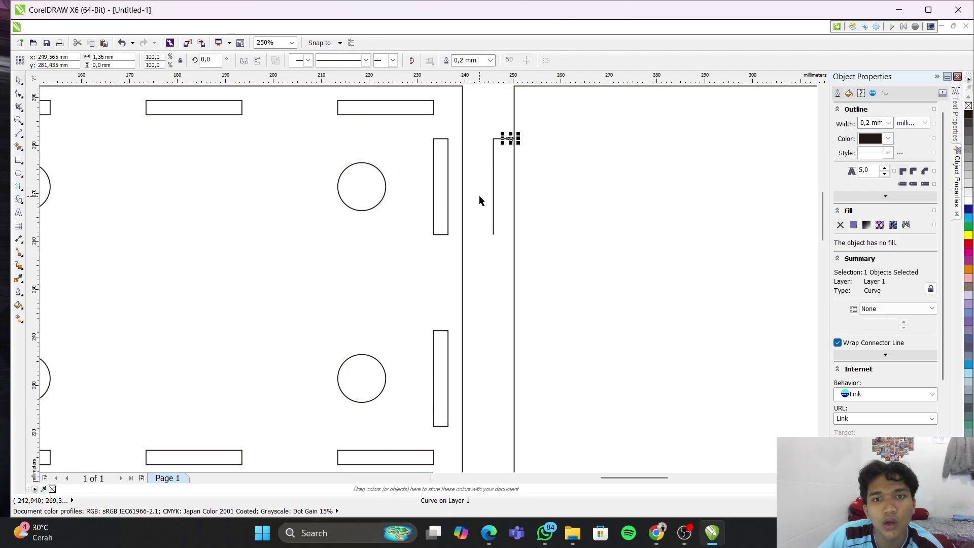
key(ctrl+z)
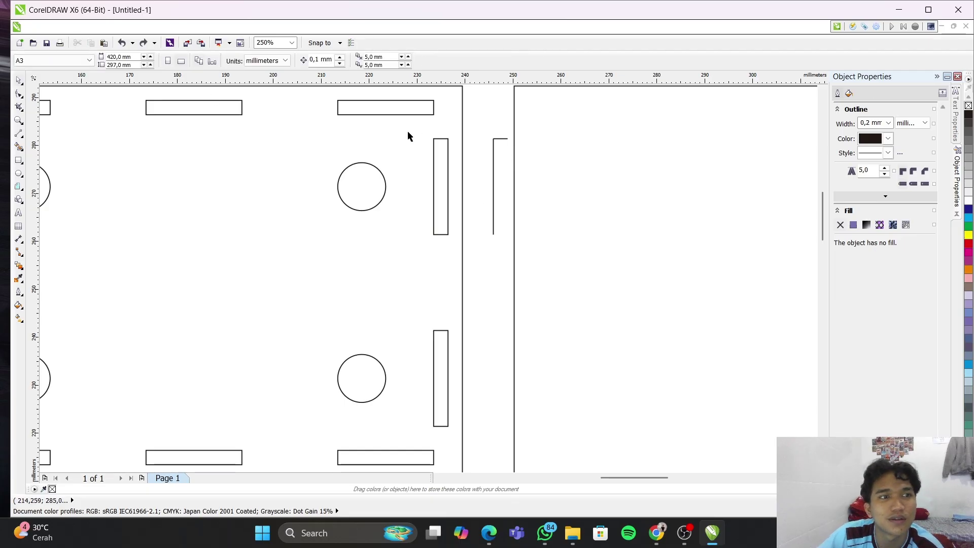
Try to move the 3 mm horizontal line on its own so that its right end meets the rectangle's left edge
double_click(507, 138)
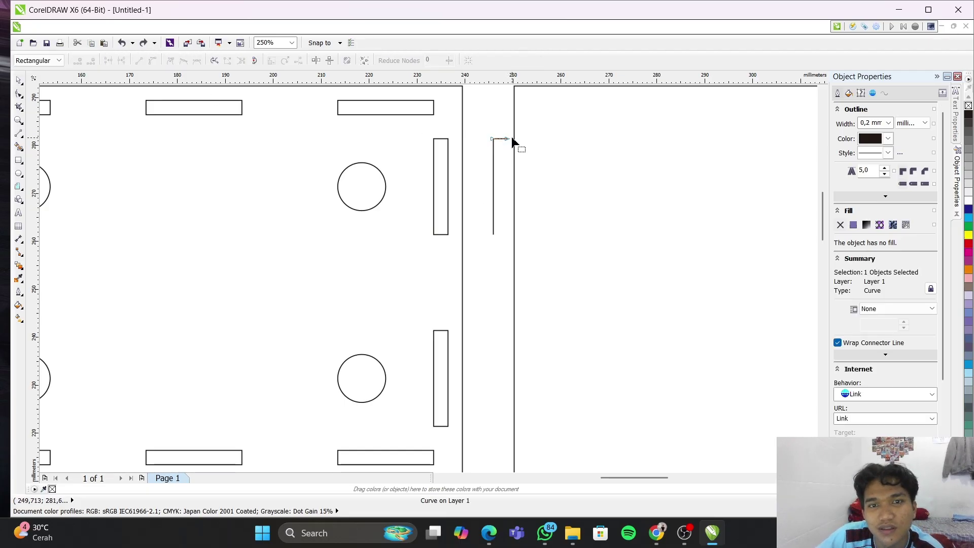
click(514, 159)
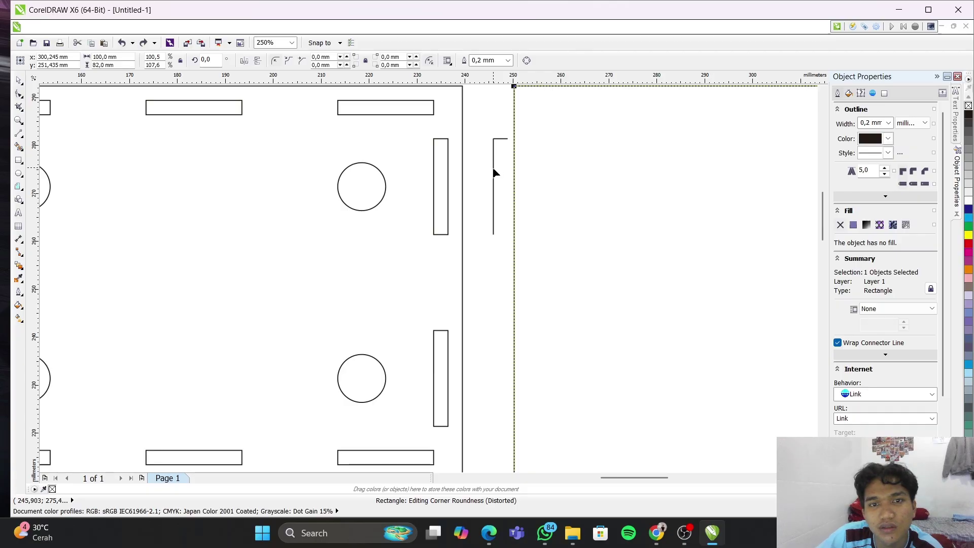
click(494, 162)
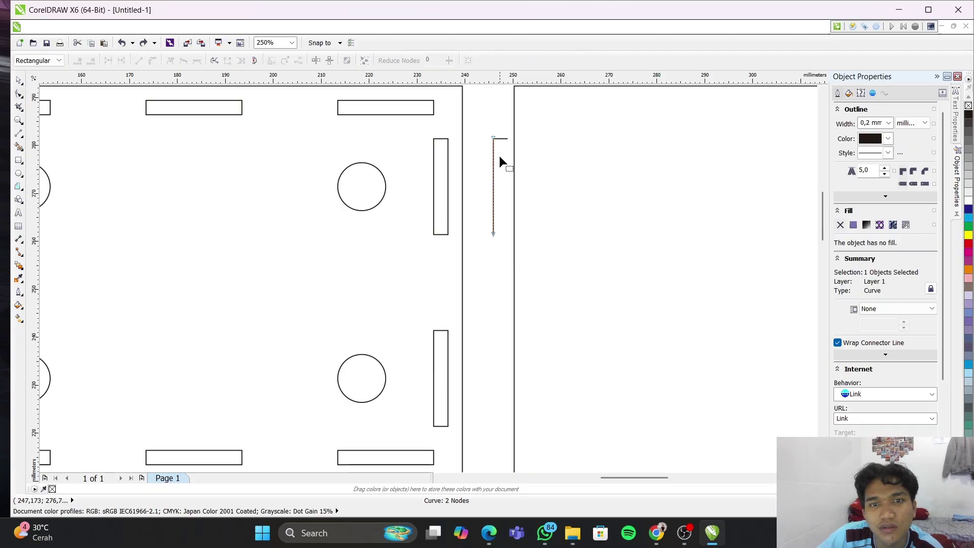
click(19, 80)
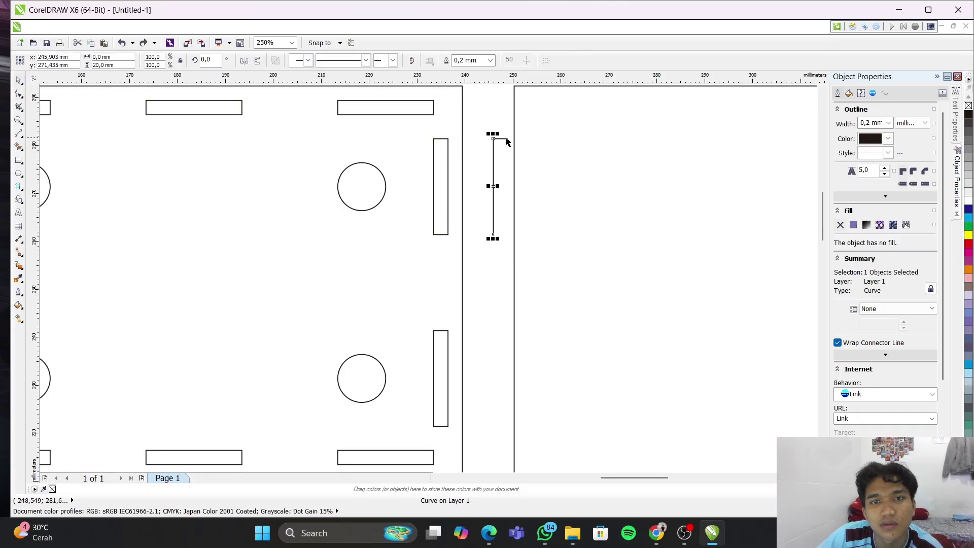
drag(506, 142, 518, 143)
click(477, 155)
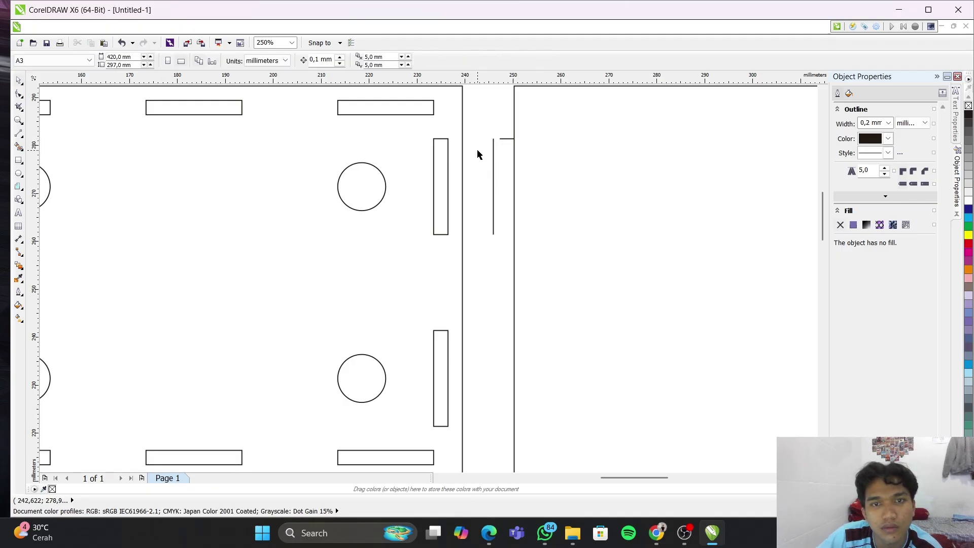
key(ctrl+z)
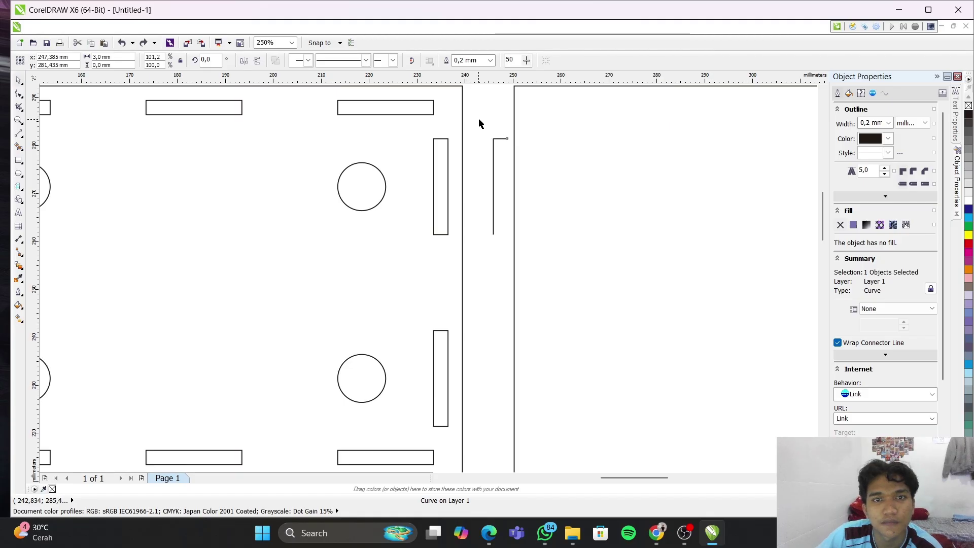
Group the 3 mm horizontal and 20 mm vertical lines and move the group against the 100 x 82 mm rectangle's left edge
click(498, 143)
click(509, 138)
drag(509, 138, 509, 236)
click(504, 166)
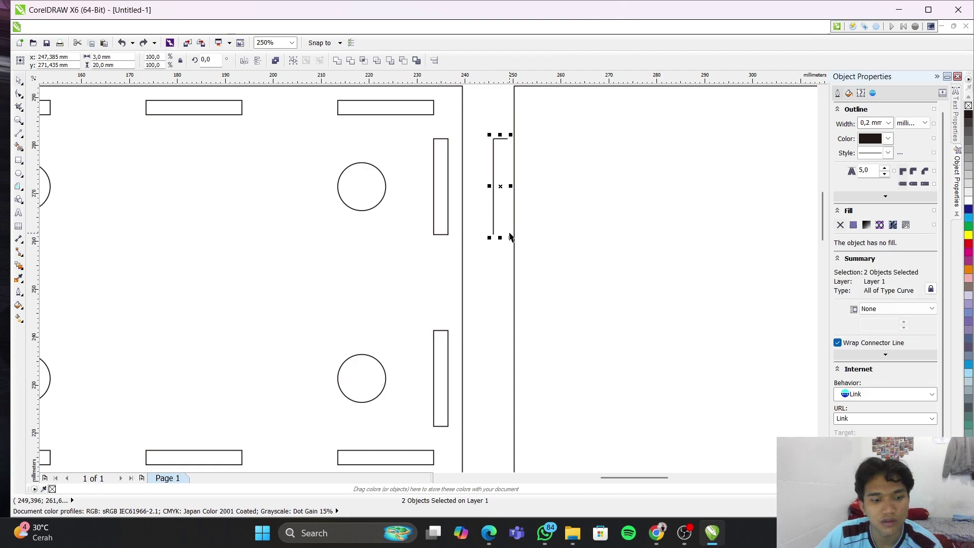
key(ctrl+g)
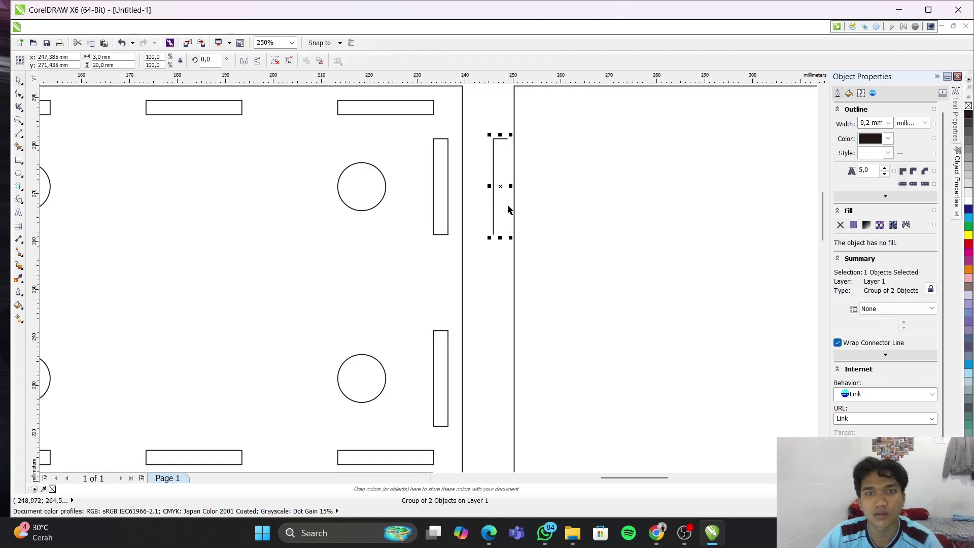
click(488, 120)
drag(495, 145, 514, 152)
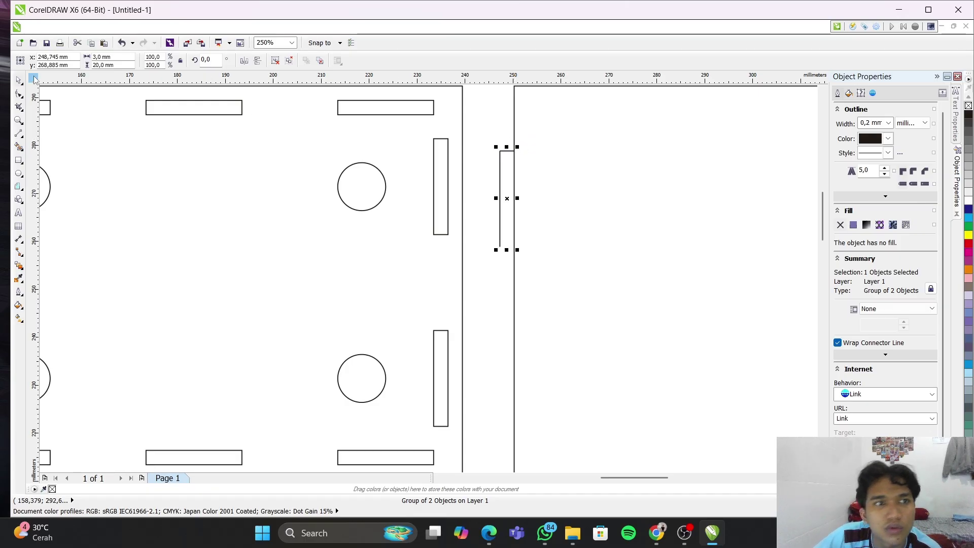
Align the grouped lines with the upper right-hand slot's top along a temporary 13.8 mm horizontal guide line, and delete the guide
click(19, 133)
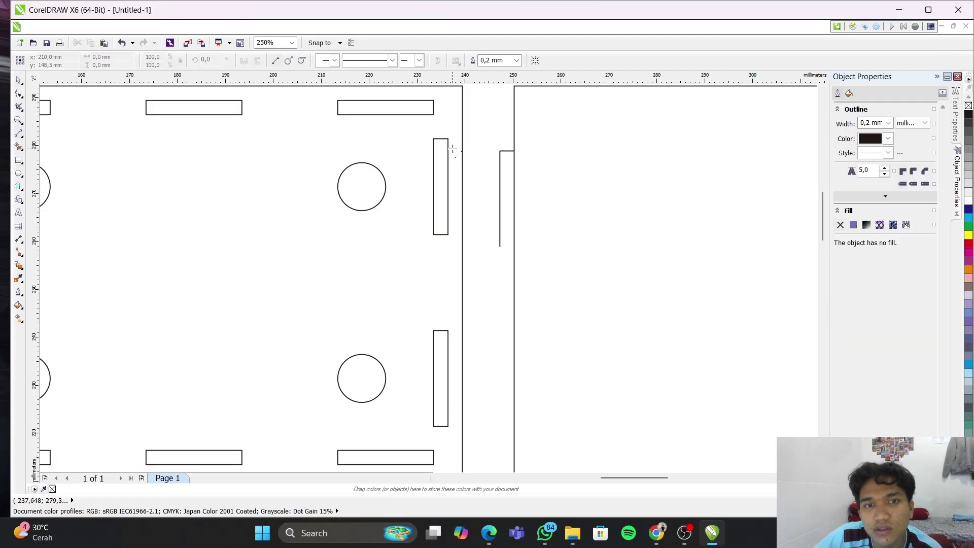
drag(448, 139, 514, 139)
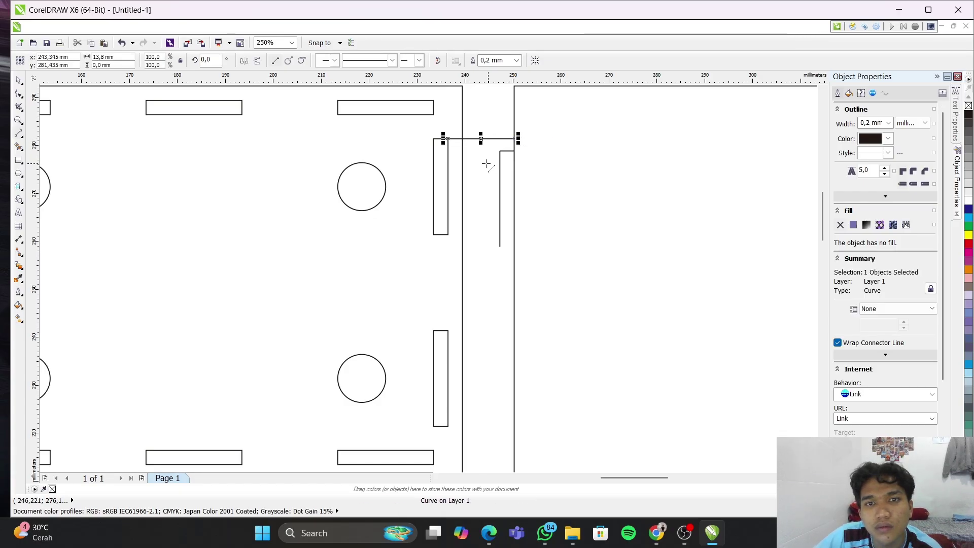
click(19, 81)
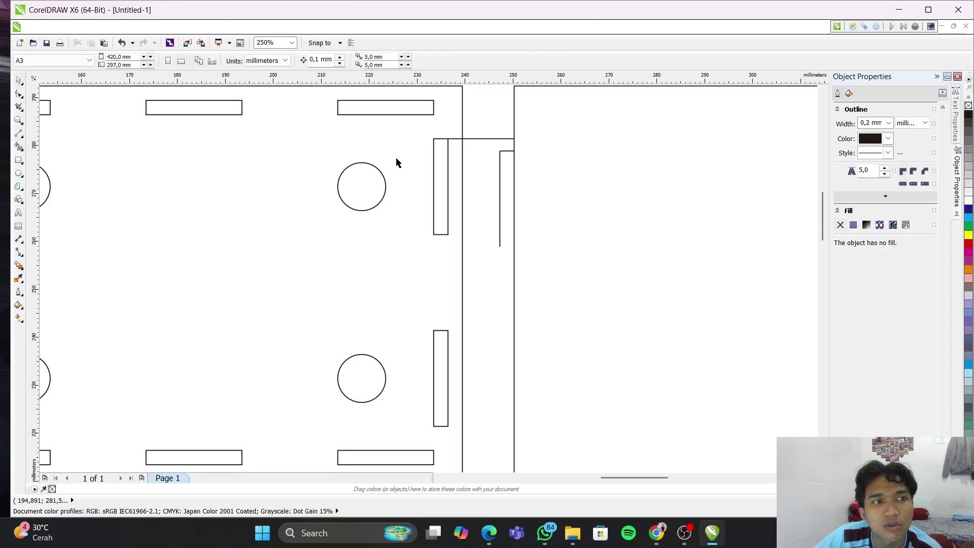
click(506, 156)
drag(514, 152, 516, 139)
click(479, 138)
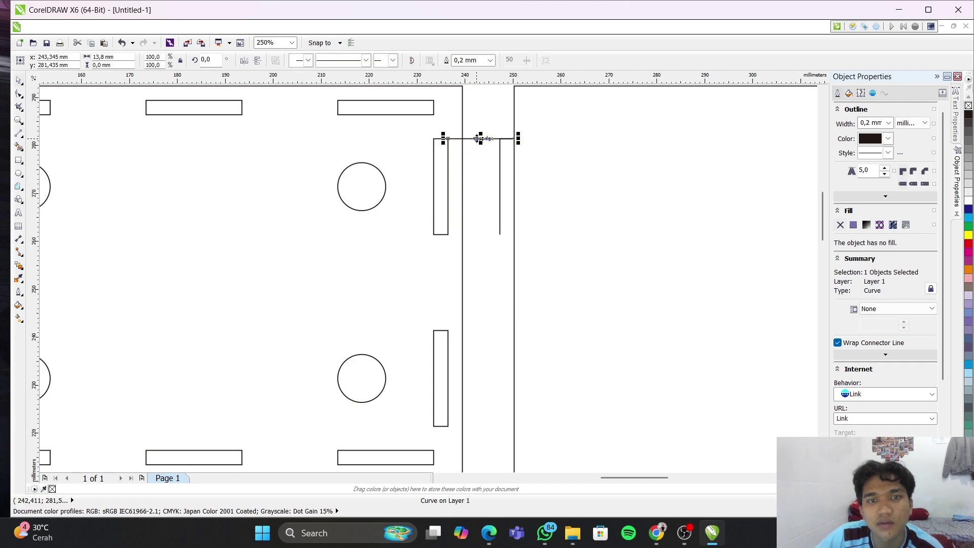
key(Delete)
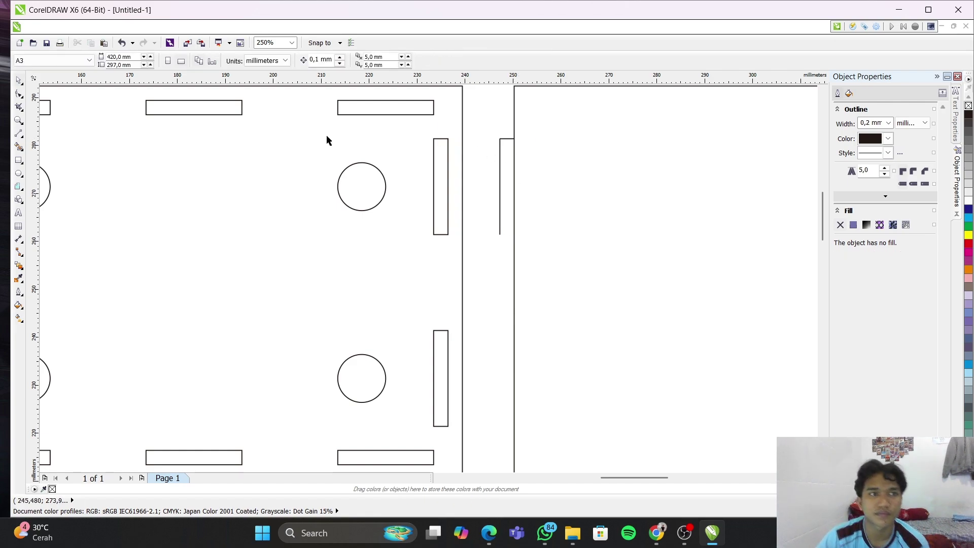
Close the upper tab with a horizontal line of about 3 mm from the vertical line's lower end to the rectangle
click(19, 134)
click(500, 234)
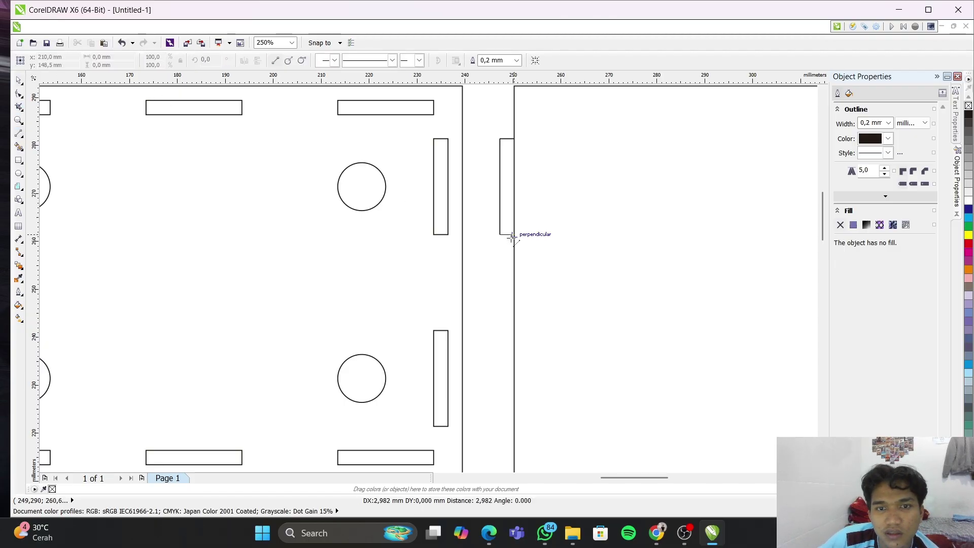
click(514, 235)
key(Escape)
Group the upper tab's lines and place a copy about 34.5 mm lower, between the slotted panel and the rectangle
scroll(552, 250, up, 2)
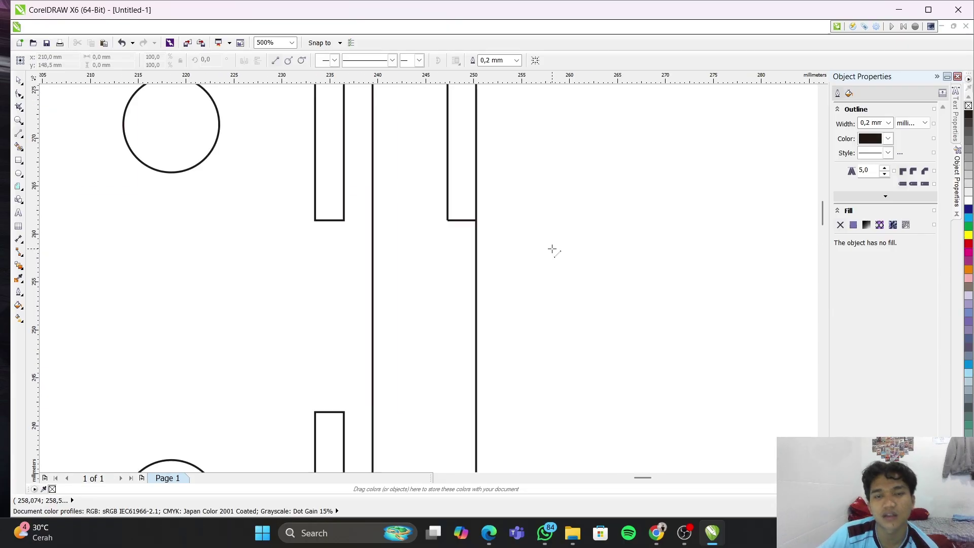
scroll(521, 291, down, 4)
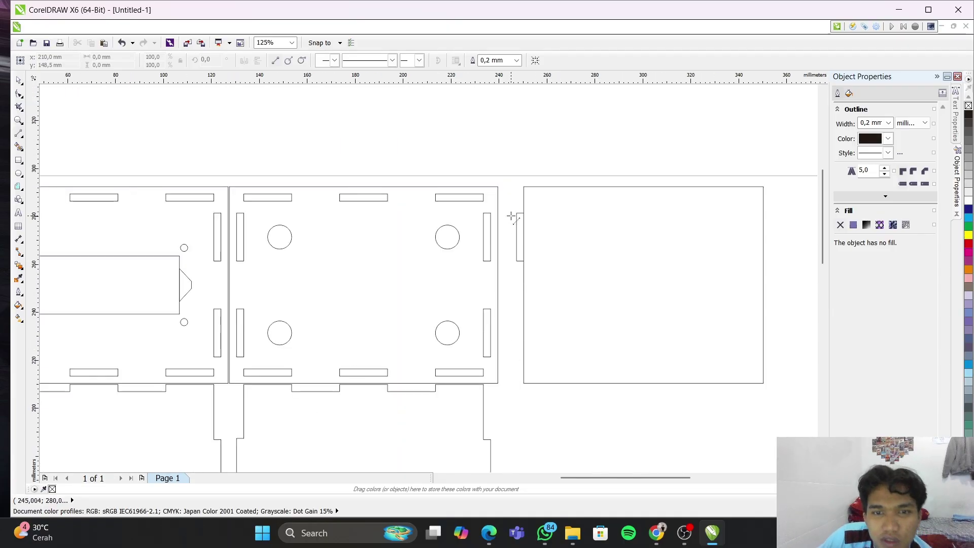
click(18, 80)
drag(510, 209, 538, 270)
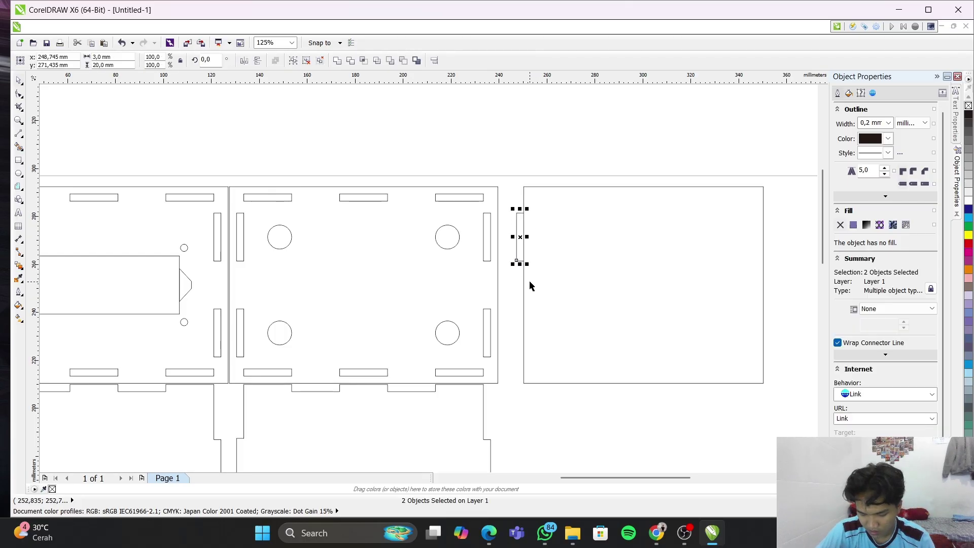
key(ctrl+g)
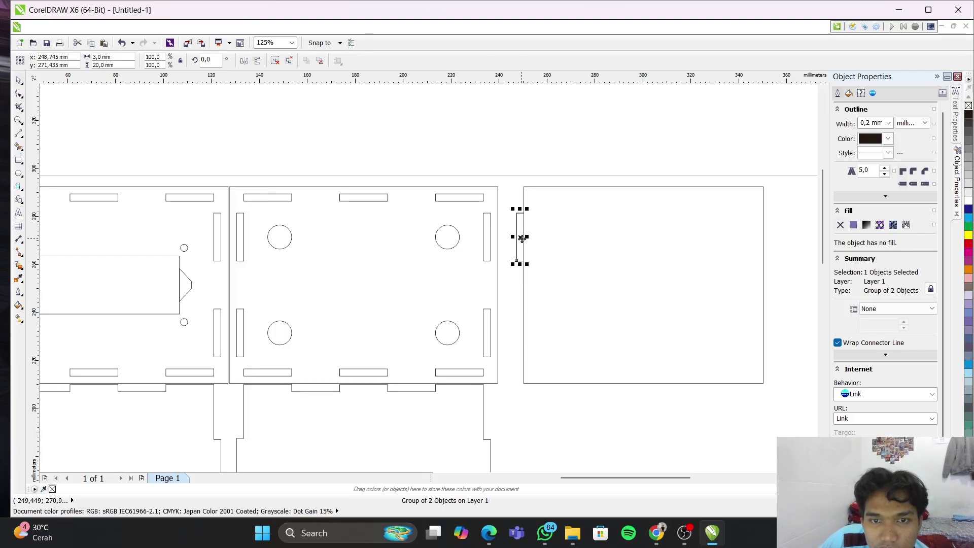
drag(522, 240, 521, 336)
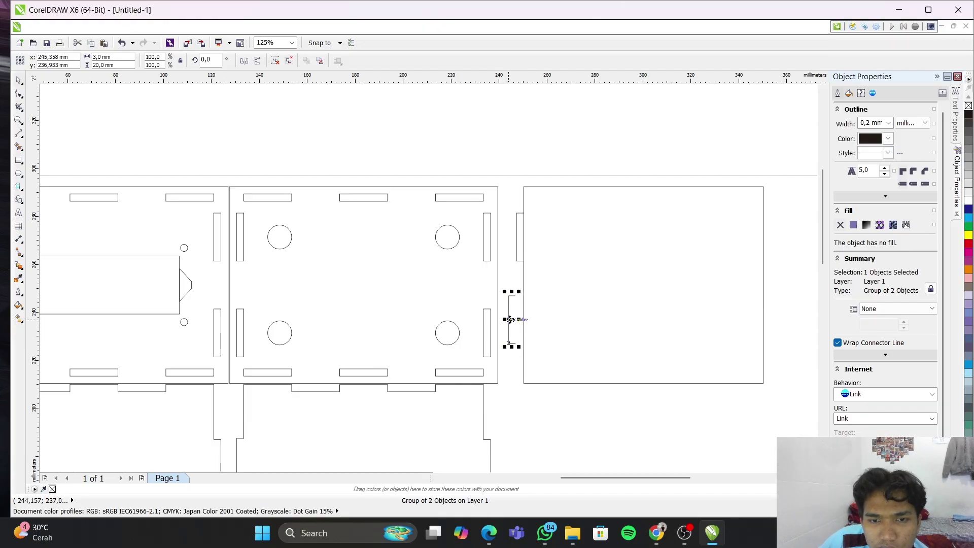
Draw a 13.8 mm horizontal guide line from the lower right-hand slot's upper right corner to the rectangle's left edge
scroll(513, 318, up, 2)
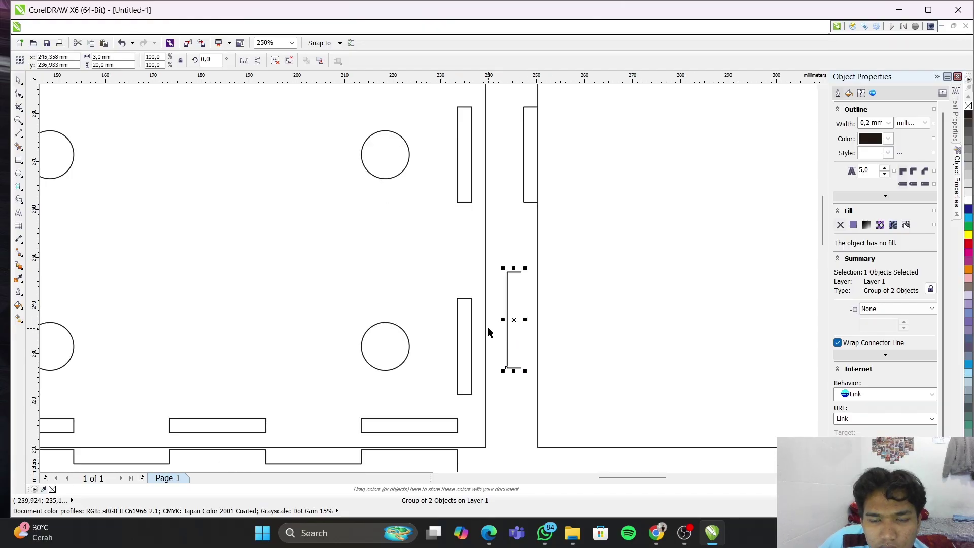
click(18, 133)
click(471, 298)
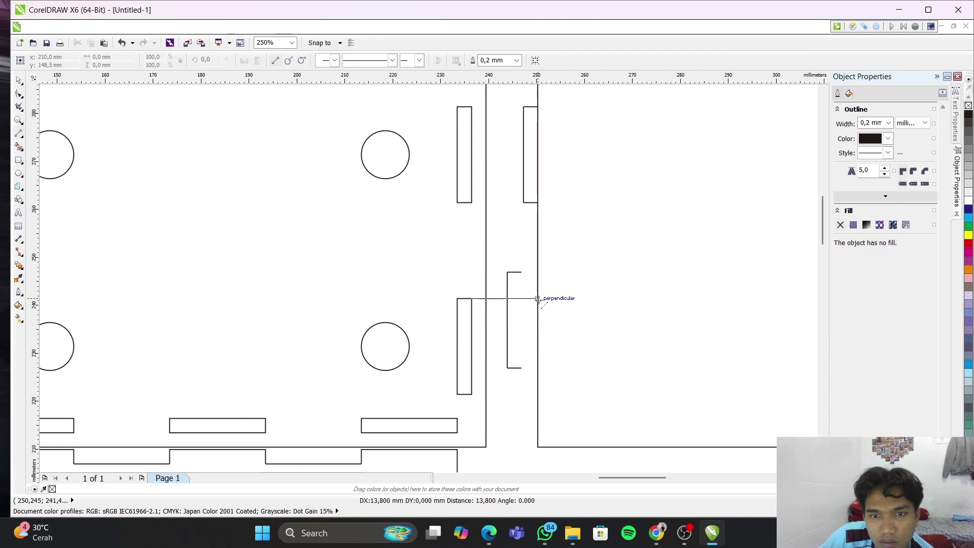
click(537, 300)
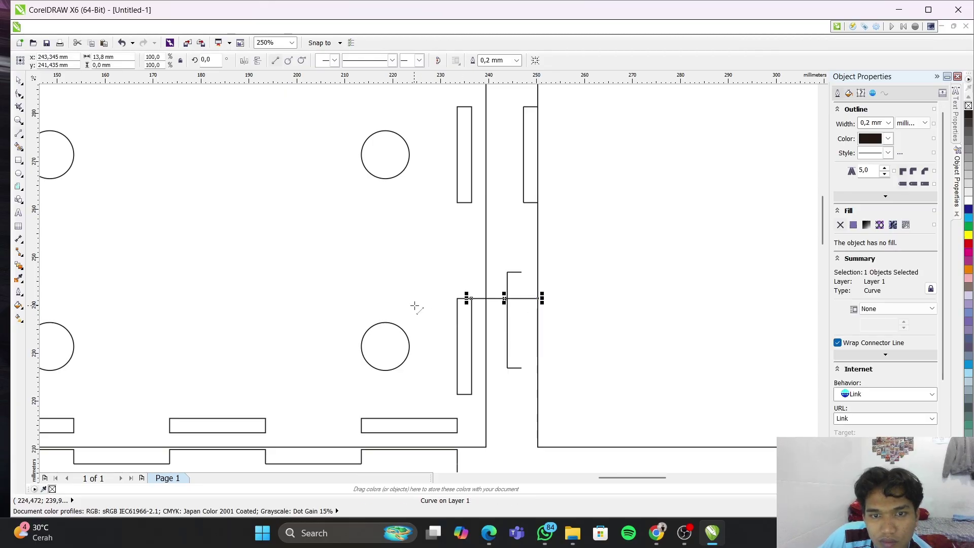
key(Escape)
click(20, 78)
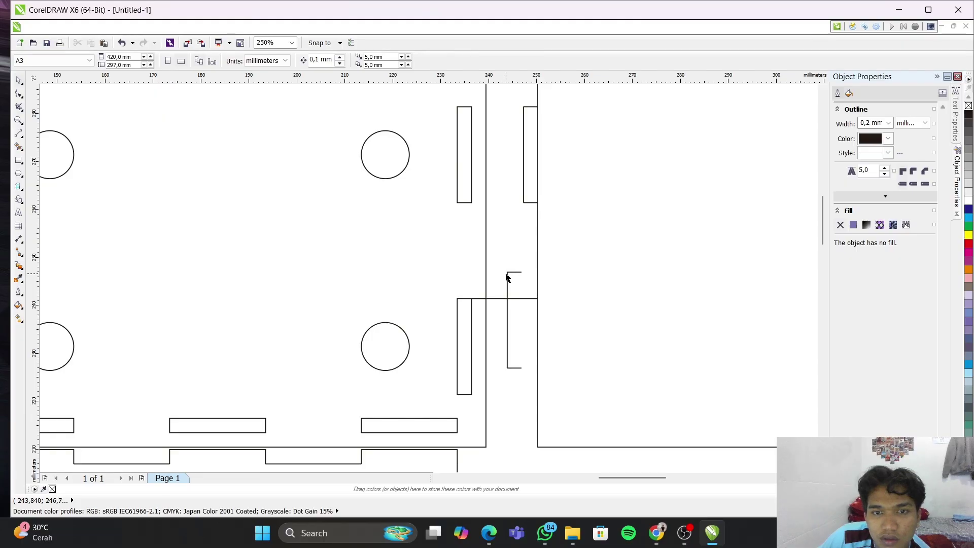
Snap the copied tab's upper right end to where the guide line meets the rectangle, and delete the guide line
click(509, 277)
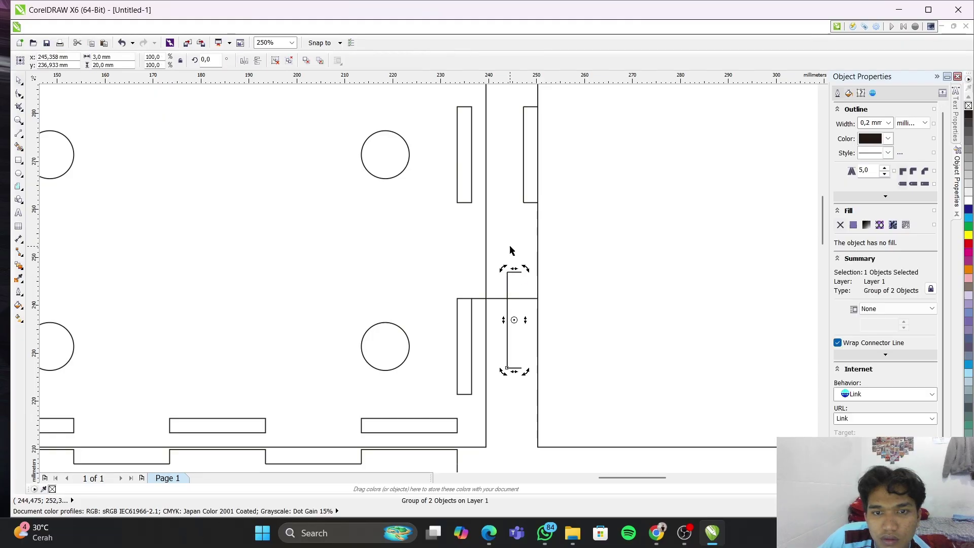
click(510, 276)
click(510, 274)
drag(523, 272, 537, 300)
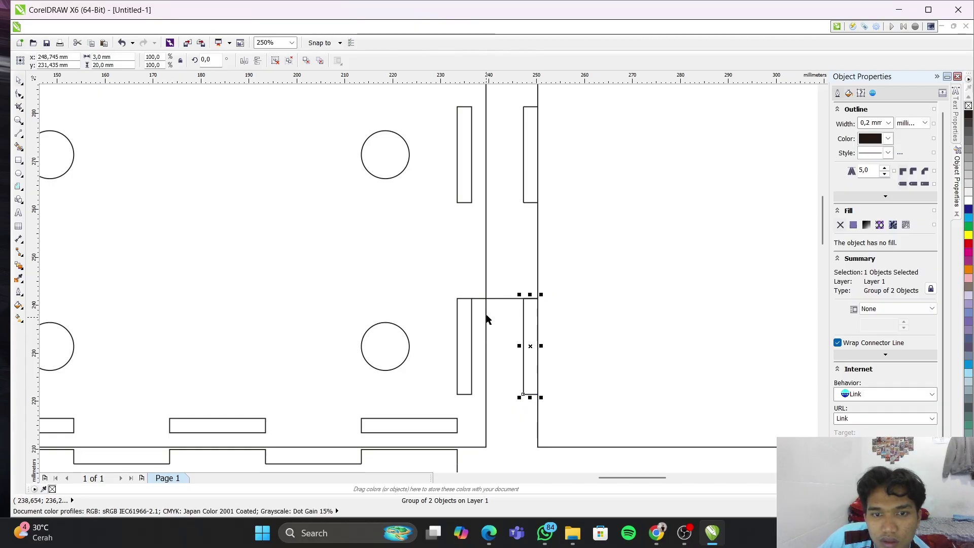
click(504, 298)
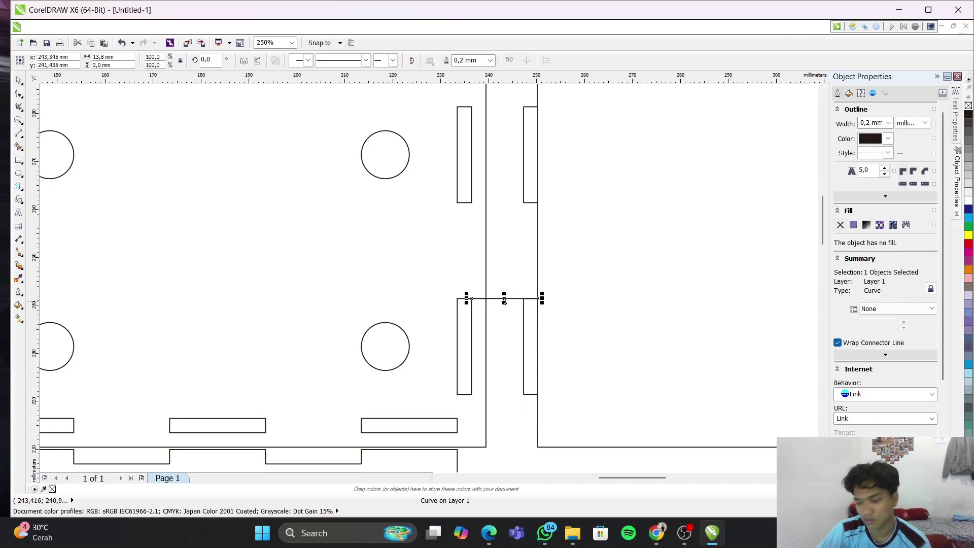
key(Delete)
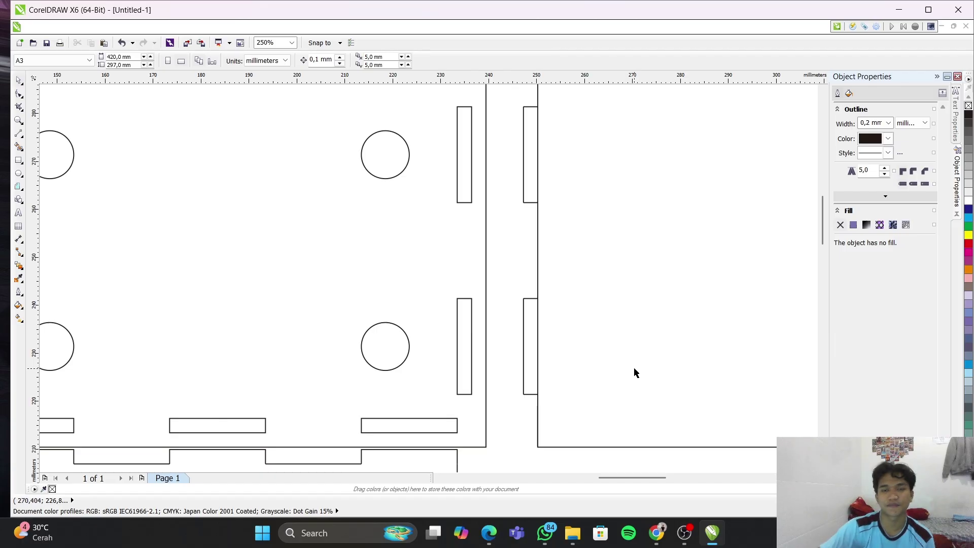
scroll(634, 366, down, 2)
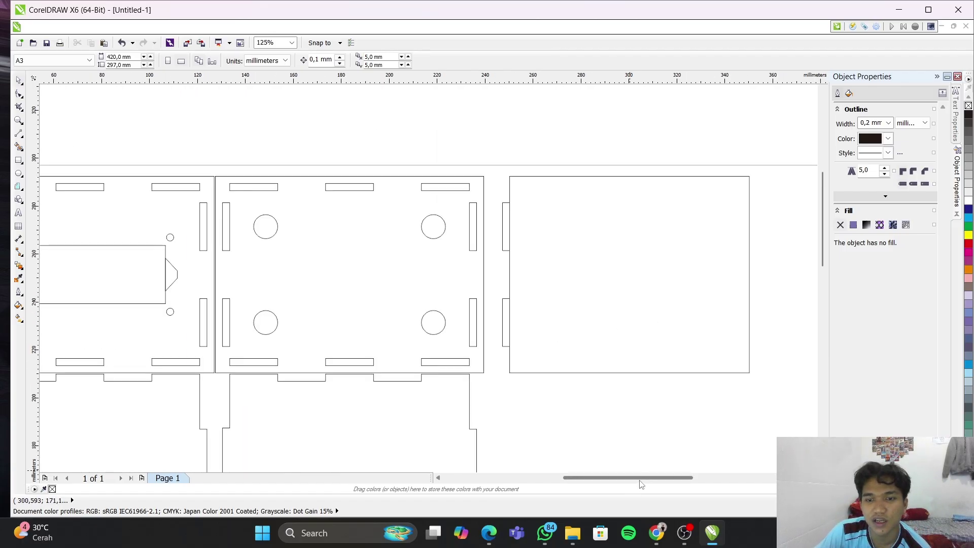
scroll(641, 477, right, 5)
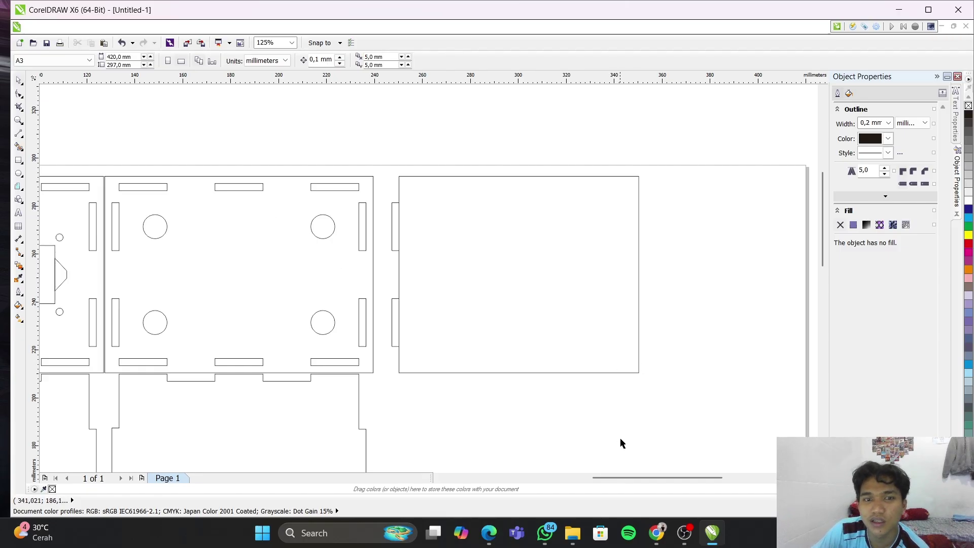
mouse_move(823, 249)
mouse_down()
mouse_move(827, 277)
mouse_move(838, 258)
mouse_up()
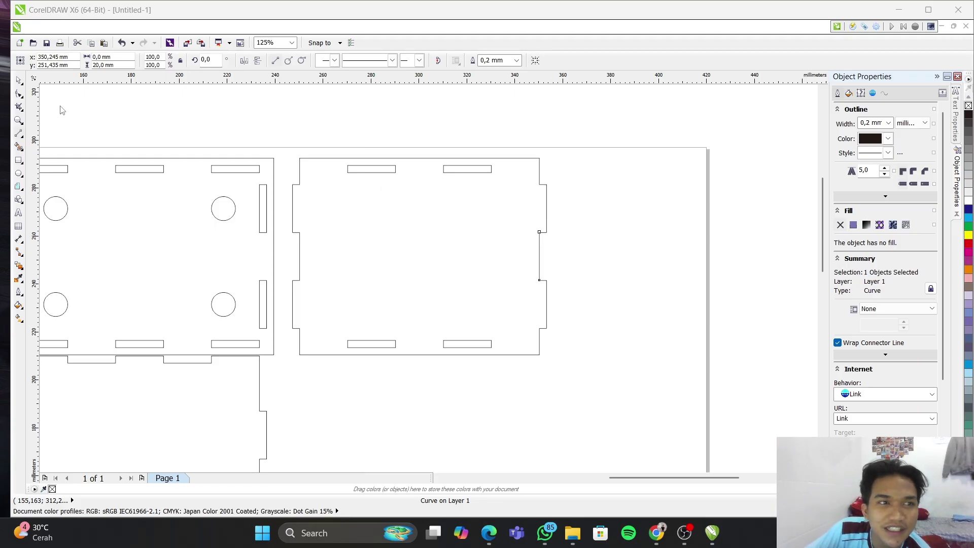
Group all the outlines and slots of the finished tabbed panel into one object
click(19, 80)
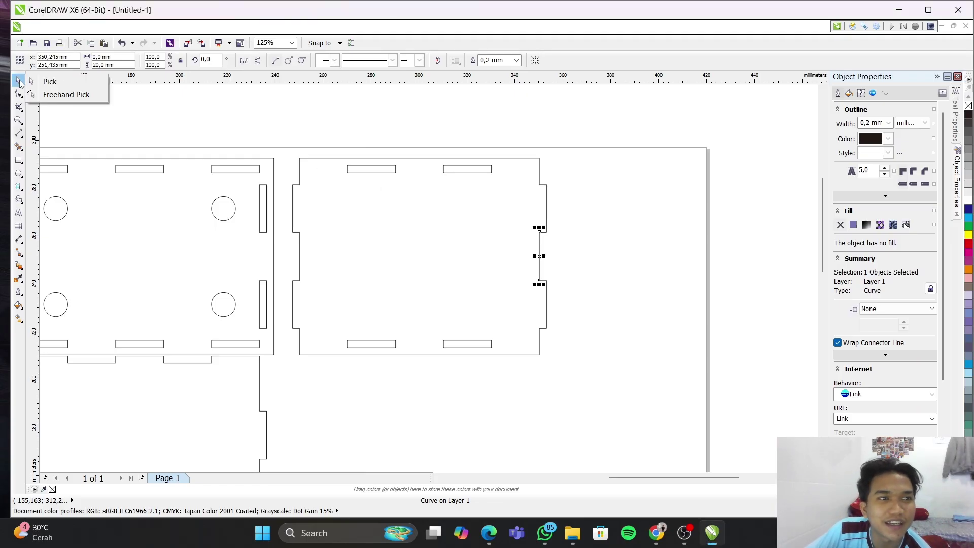
click(578, 283)
click(577, 282)
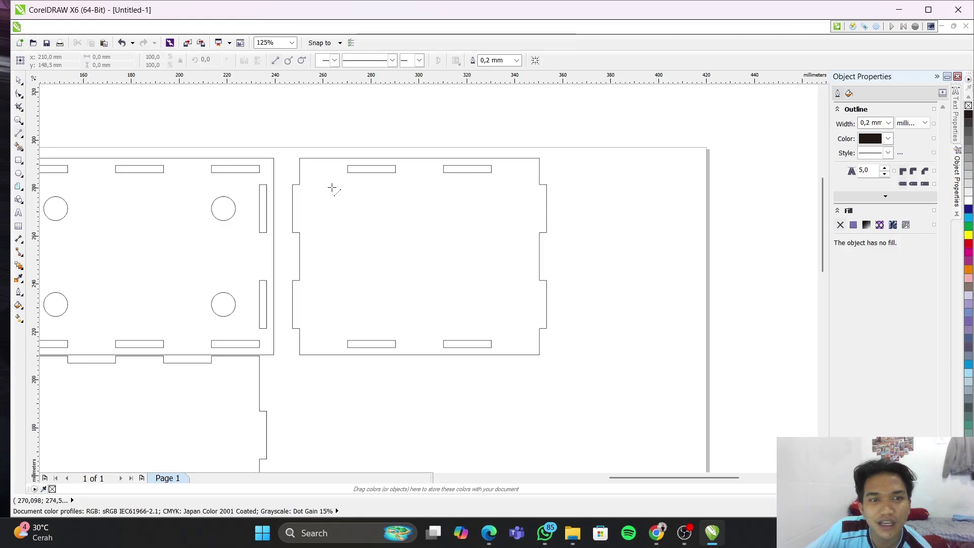
click(17, 81)
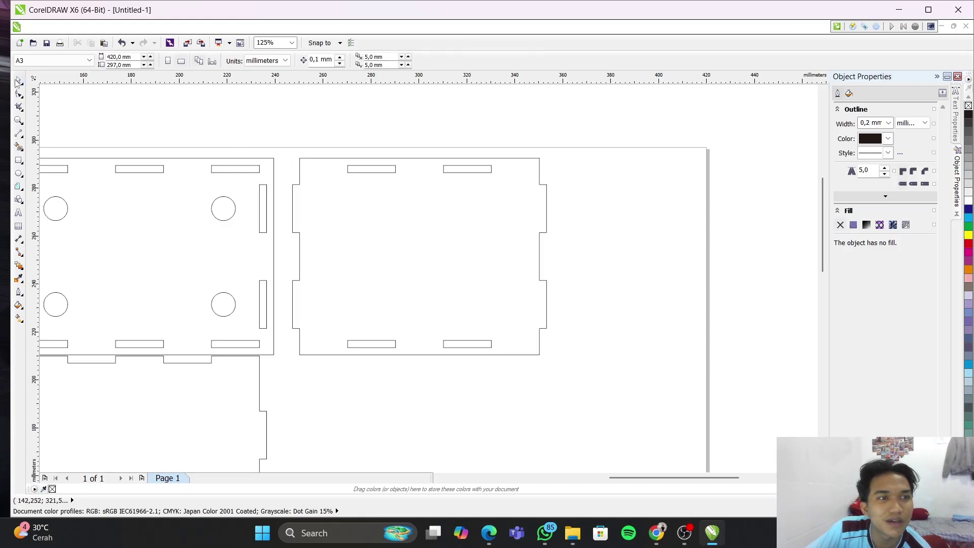
drag(285, 150, 574, 372)
key(ctrl+g)
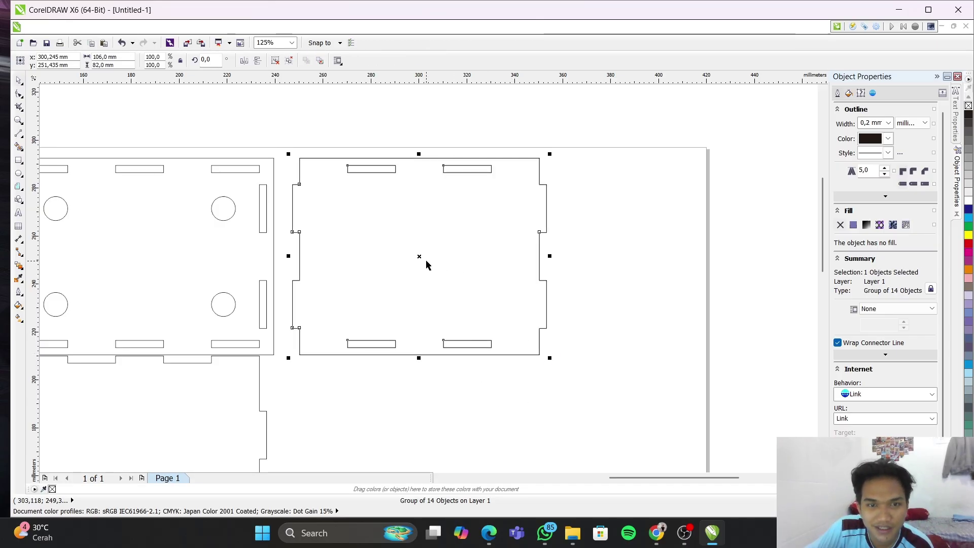
Copy the grouped tabbed panel and snap the copy's upper left corner to the original's lower left corner
drag(419, 258, 423, 406)
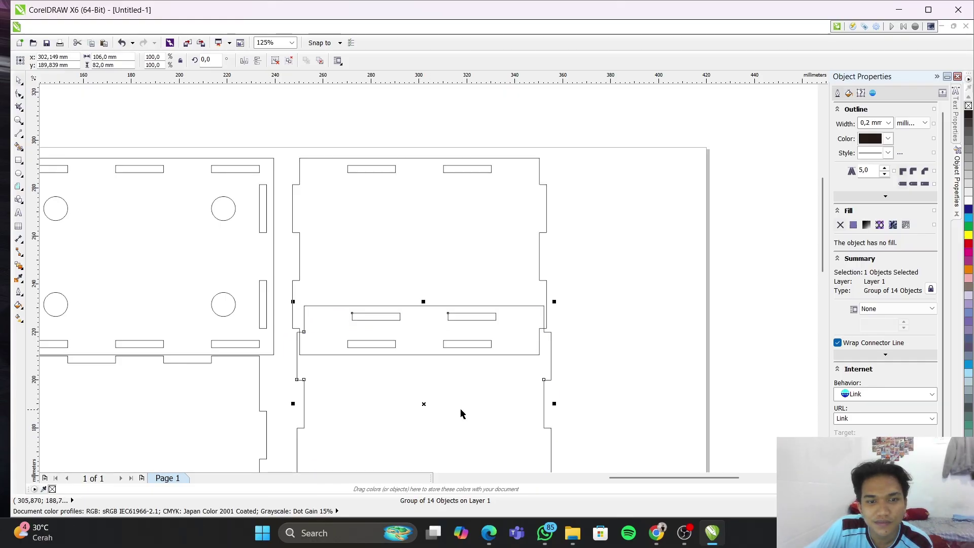
drag(820, 251, 823, 285)
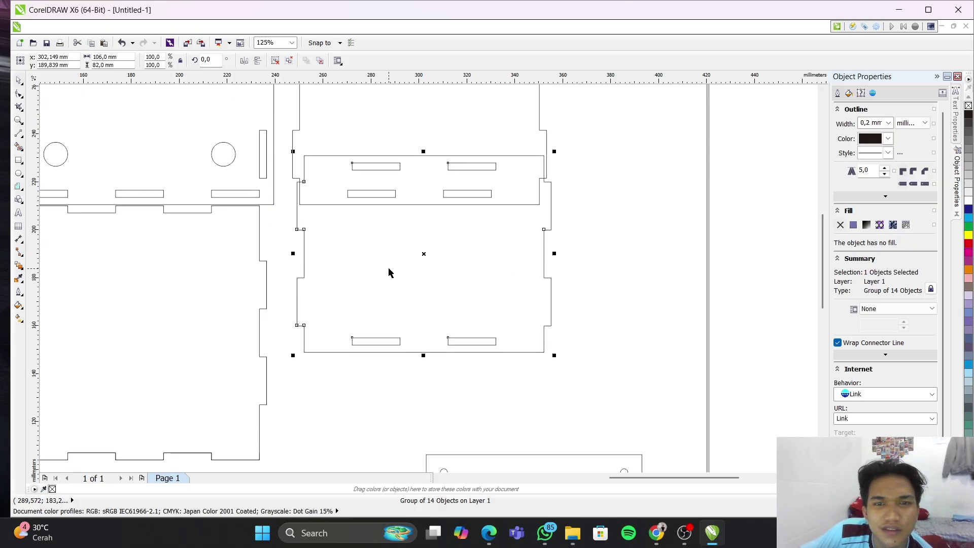
drag(421, 253, 420, 307)
drag(420, 305, 418, 312)
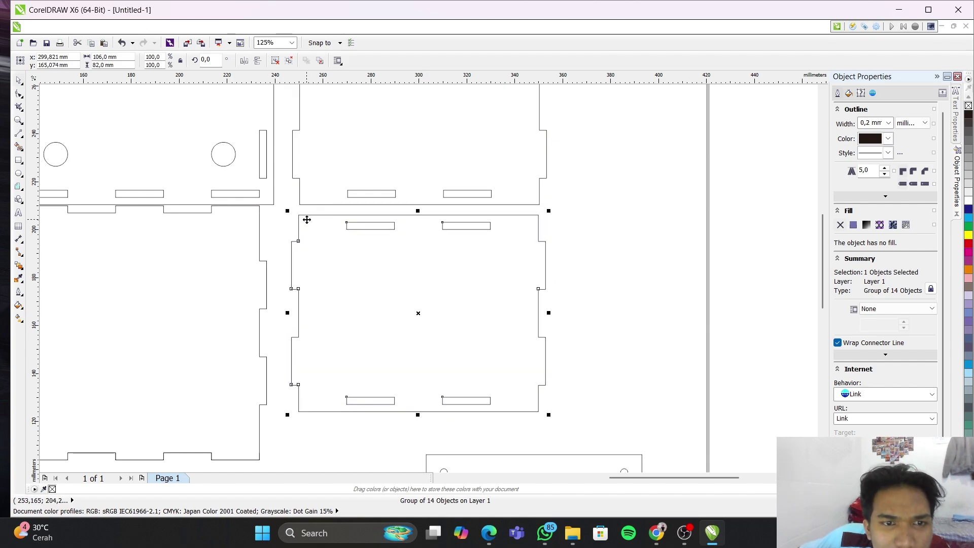
drag(302, 215, 300, 205)
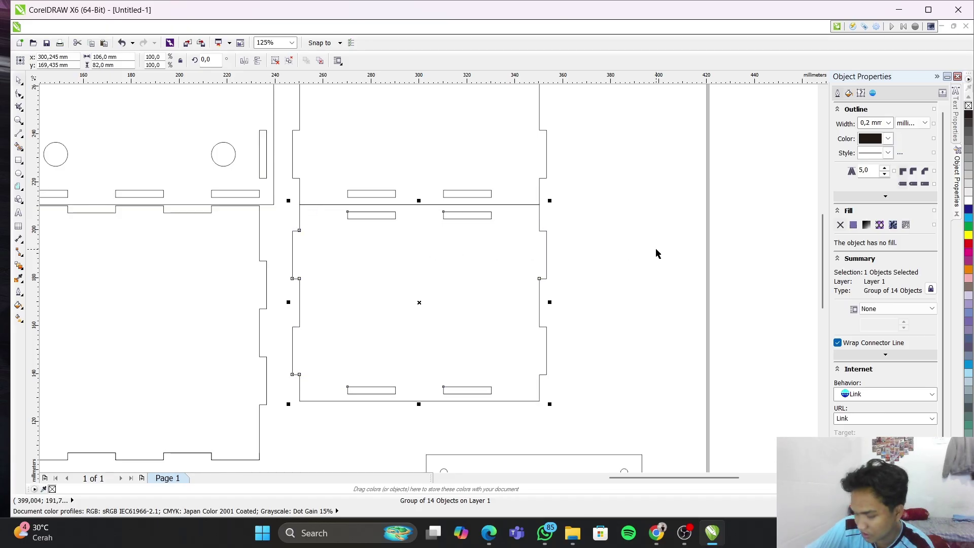
Nudge the copied panel down 0.5 mm to leave a small gap beneath the original
key(Down)
key(Down)
key(Down)
key(Down)
key(Down)
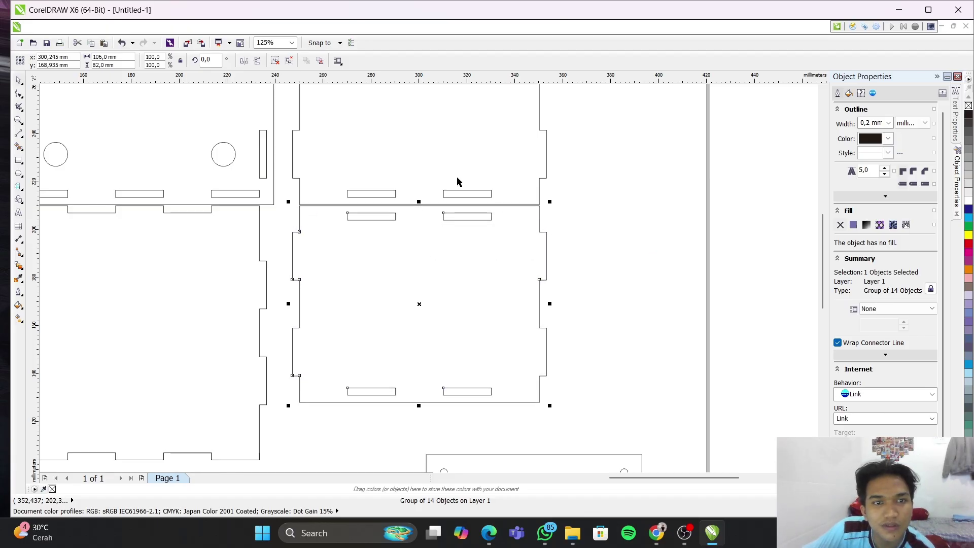
Move both grouped tabbed panels together about 6 mm left, towards the slotted panel with four round holes
scroll(434, 147, up, 2)
scroll(401, 145, down, 6)
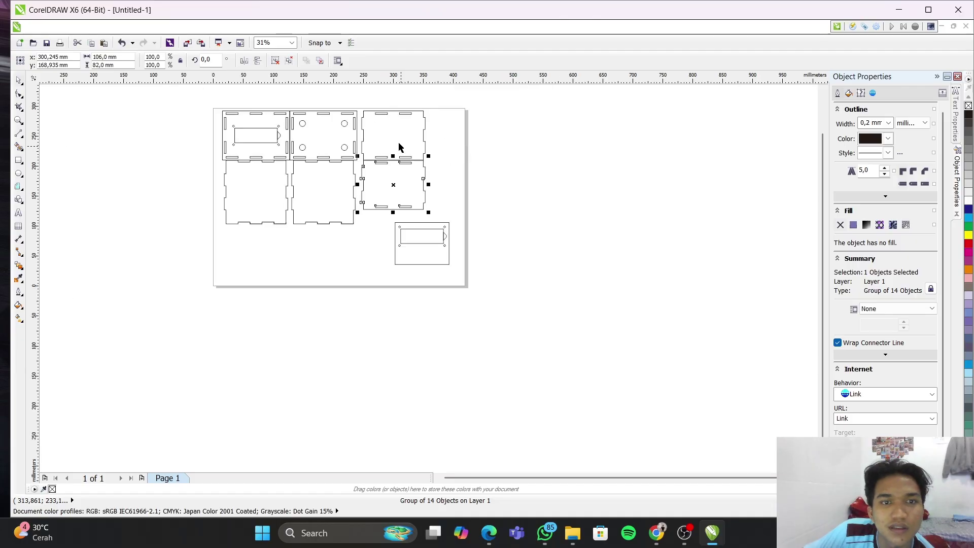
scroll(370, 105, up, 2)
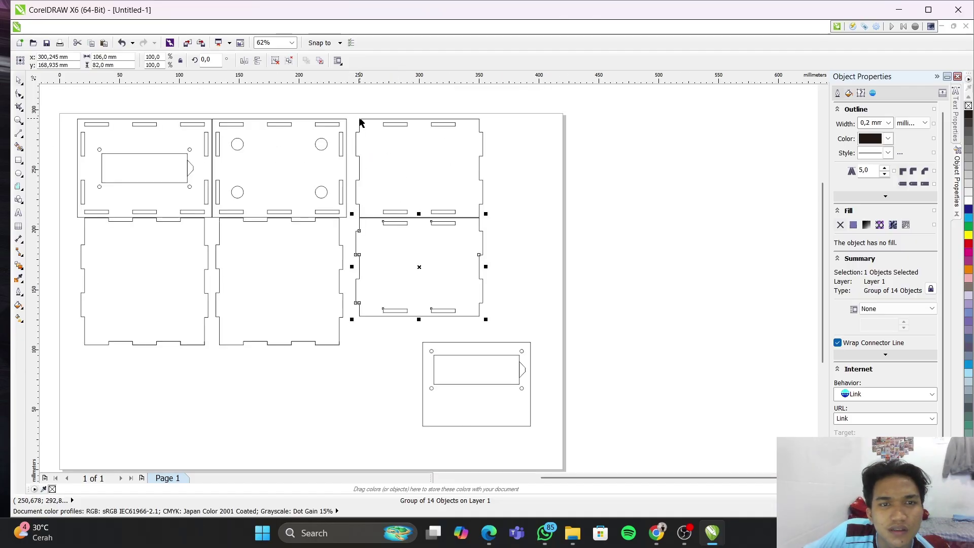
click(356, 122)
drag(349, 117, 501, 322)
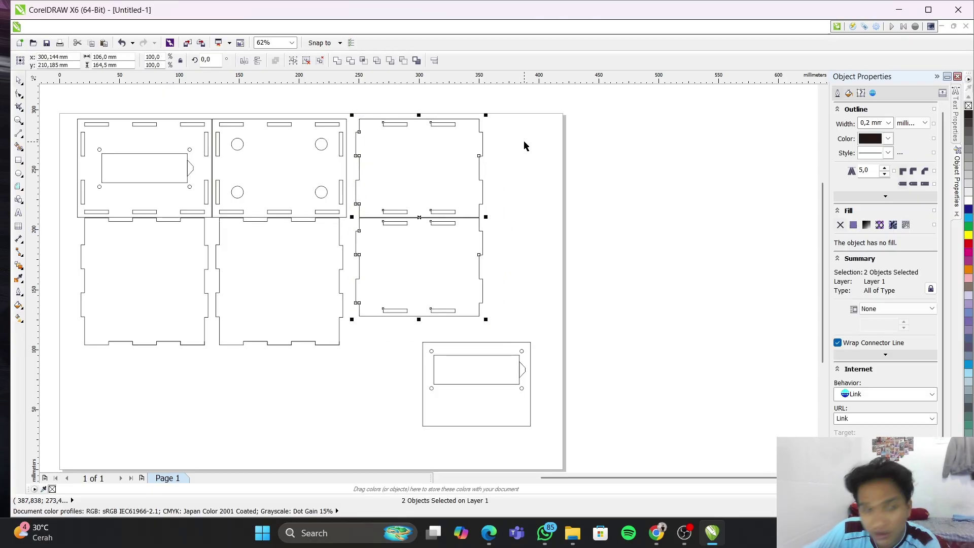
key(Left)
key(Left)
key(Left)
key(Left)
key(Left)
key(Left)
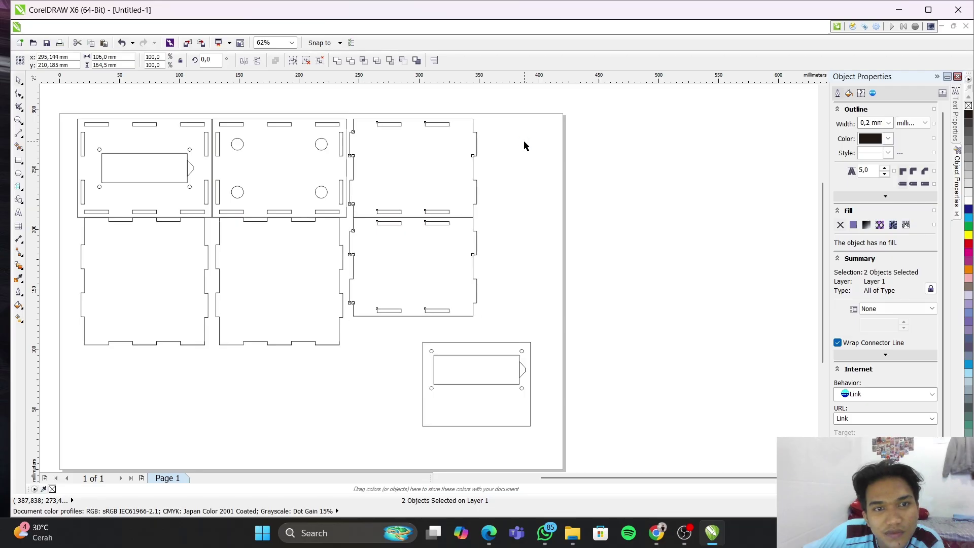
key(Left)
key(Left)
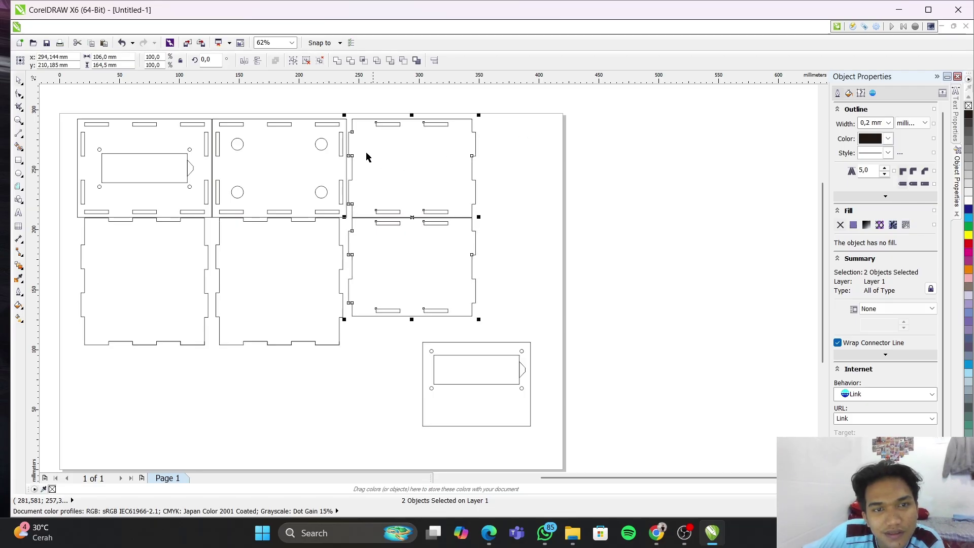
Nudge both tabbed panels left against the four-hole panel's edge and back right about 0.4 mm to leave a narrow gap
scroll(335, 152, up, 2)
key(Left)
key(Left)
key(Left)
key(Left)
key(Left)
key(Left)
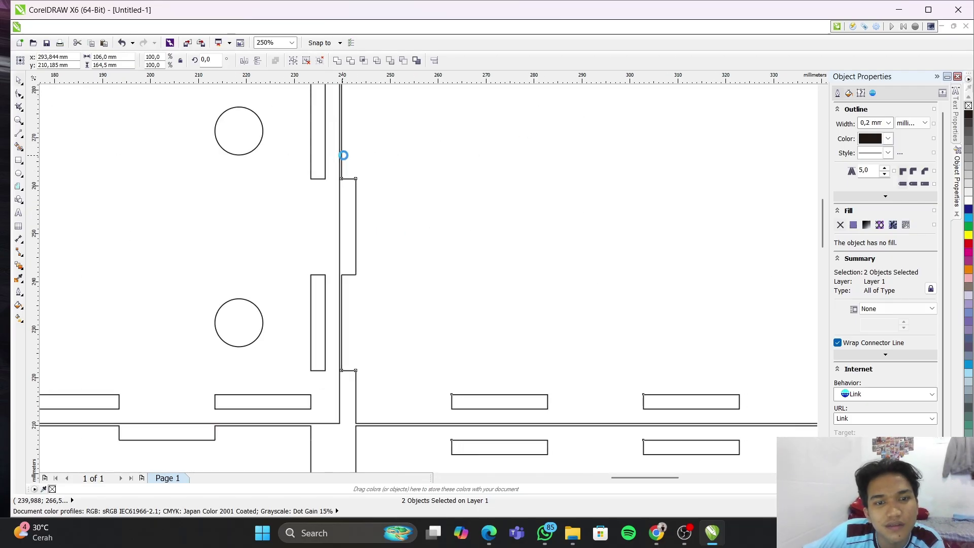
key(Right)
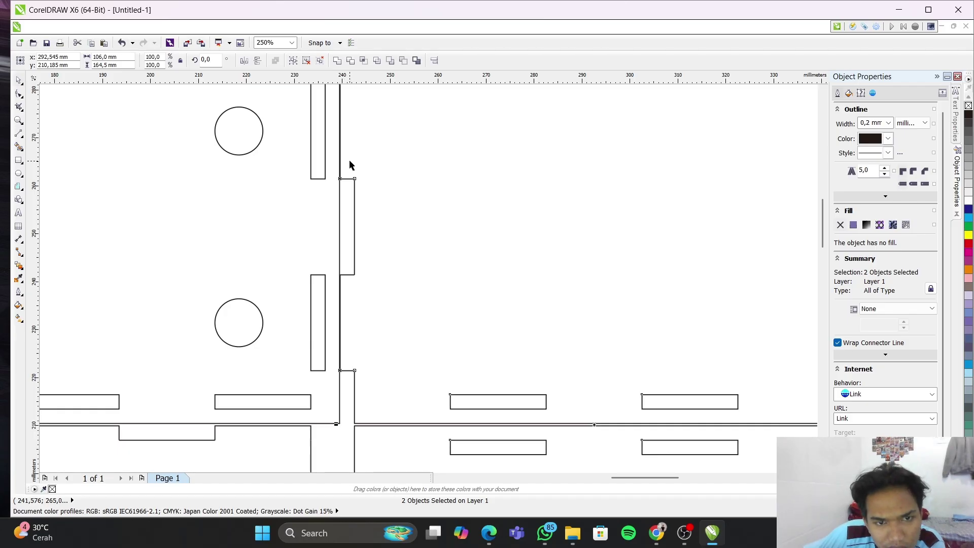
key(Left)
key(Right)
key(Right)
key(Right)
key(Right)
key(Right)
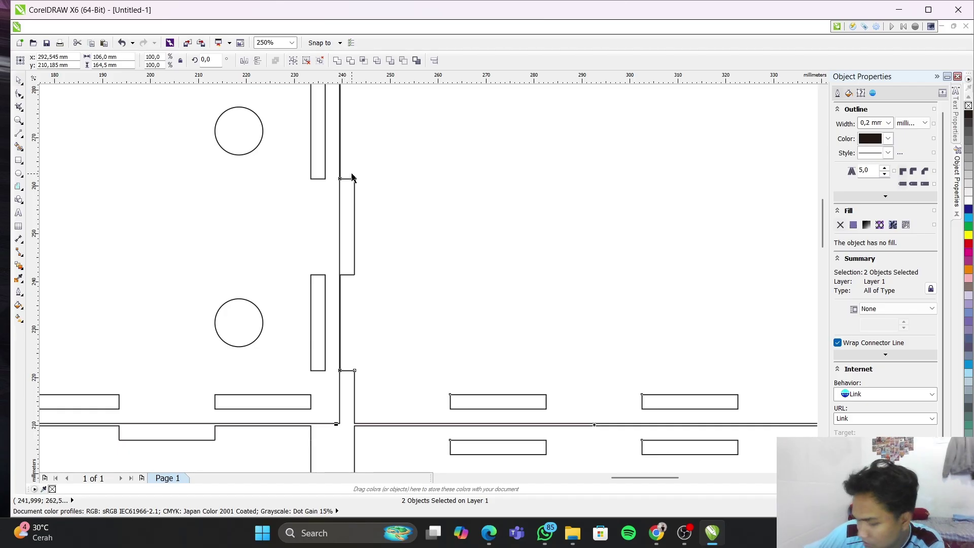
Move the 90 x 70 mm panel with the LCD cutout to just below the lower grouped tabbed panel
scroll(388, 260, down, 8)
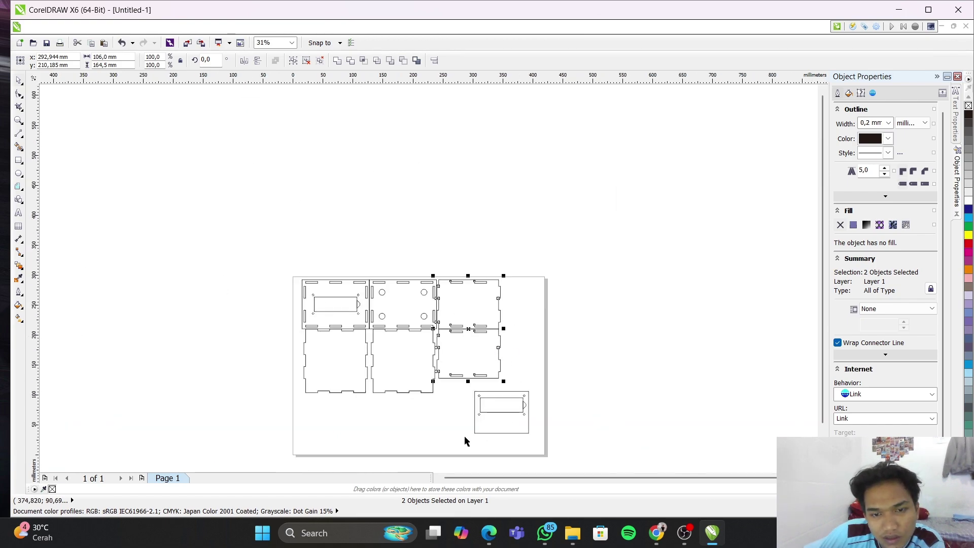
click(460, 399)
drag(464, 390, 536, 443)
drag(504, 411, 468, 401)
scroll(467, 400, up, 2)
scroll(467, 400, up, 2)
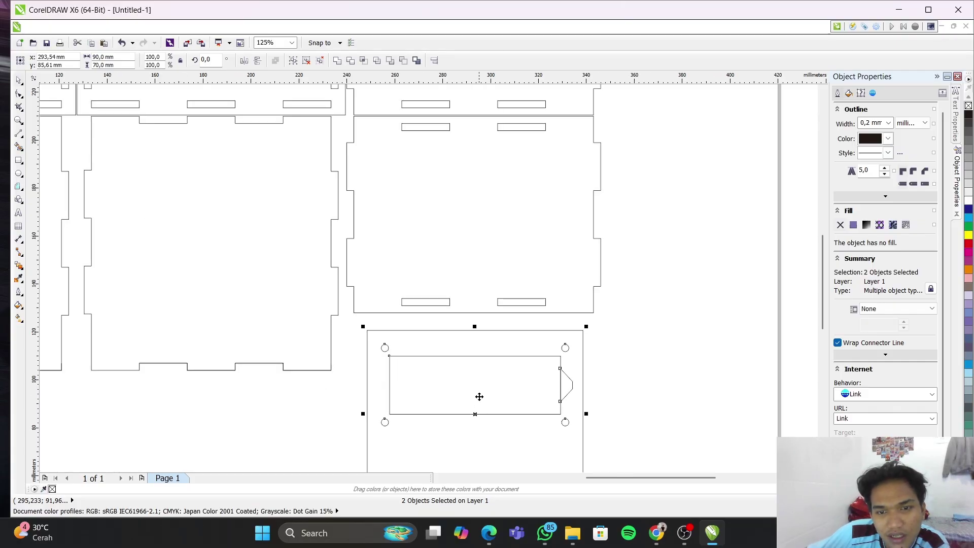
click(633, 339)
scroll(408, 319, up, 2)
scroll(356, 320, down, 2)
scroll(357, 321, down, 4)
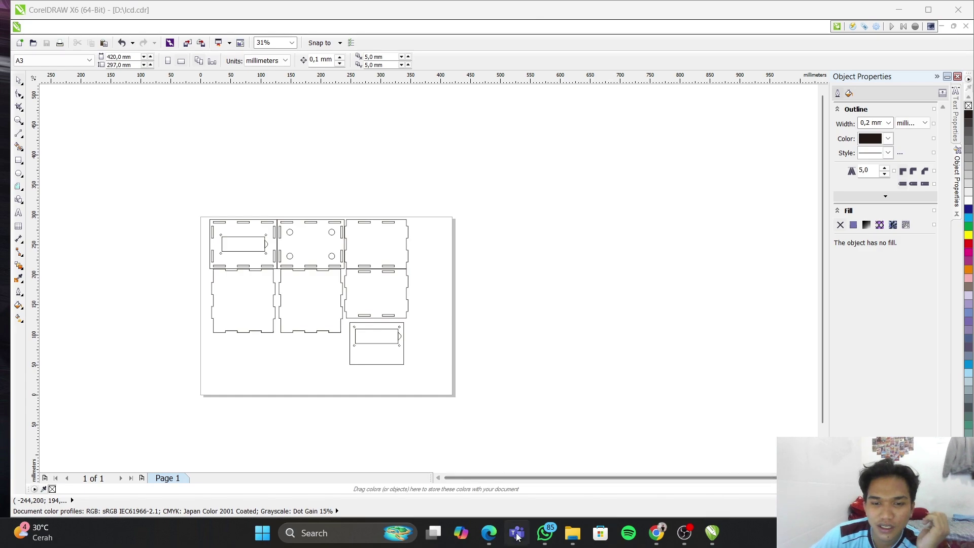
Switch to the Edge browser and look through the recent models in the GrabCAD library
click(495, 541)
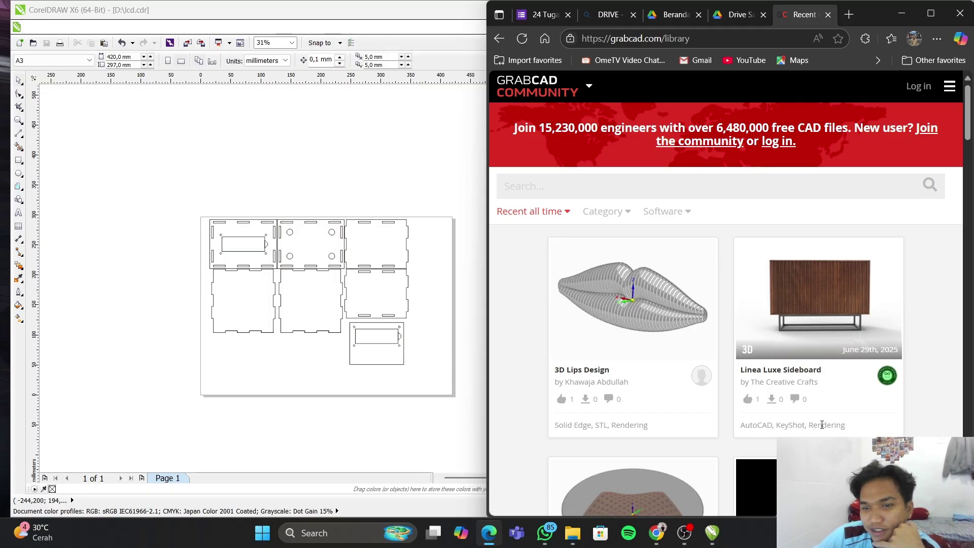
scroll(821, 425, down, 1)
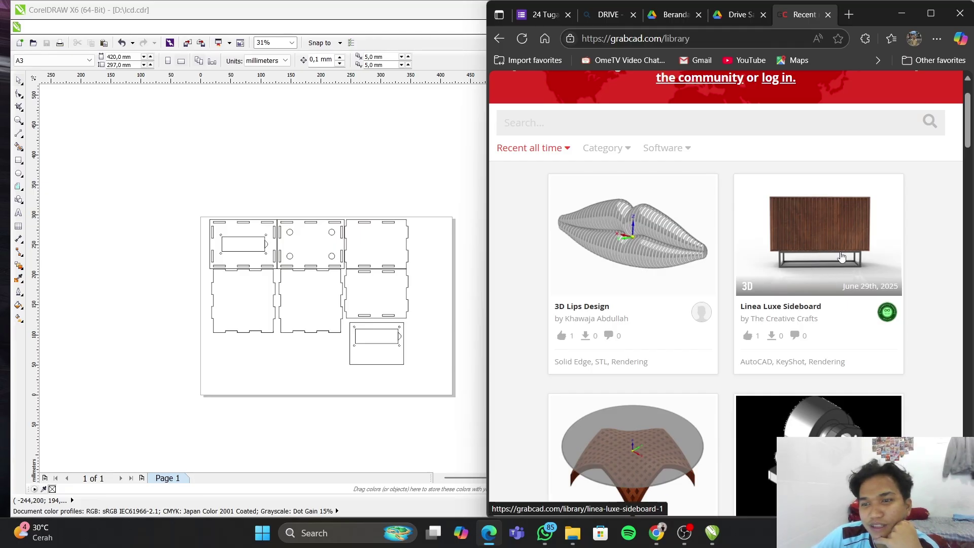
scroll(840, 258, down, 2)
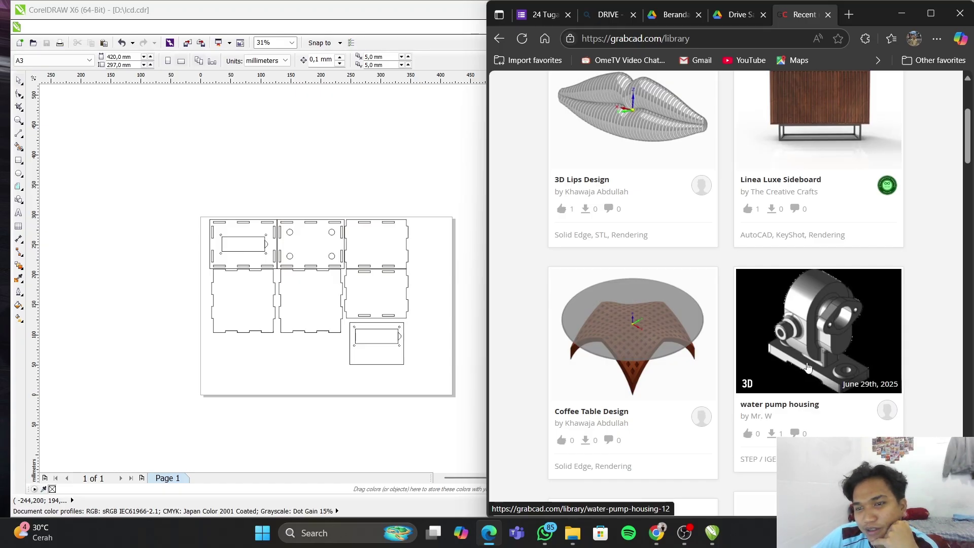
scroll(838, 347, down, 2)
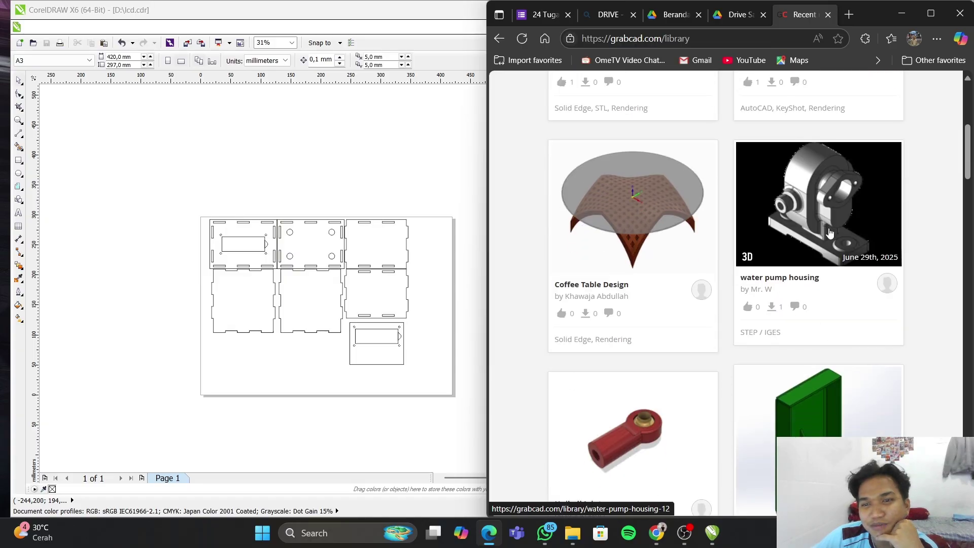
scroll(759, 360, down, 3)
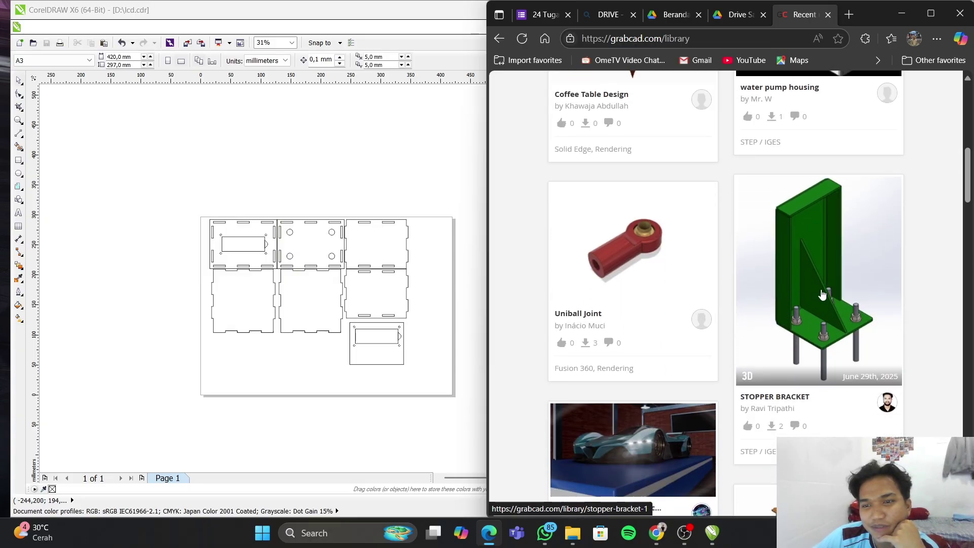
scroll(733, 345, down, 1)
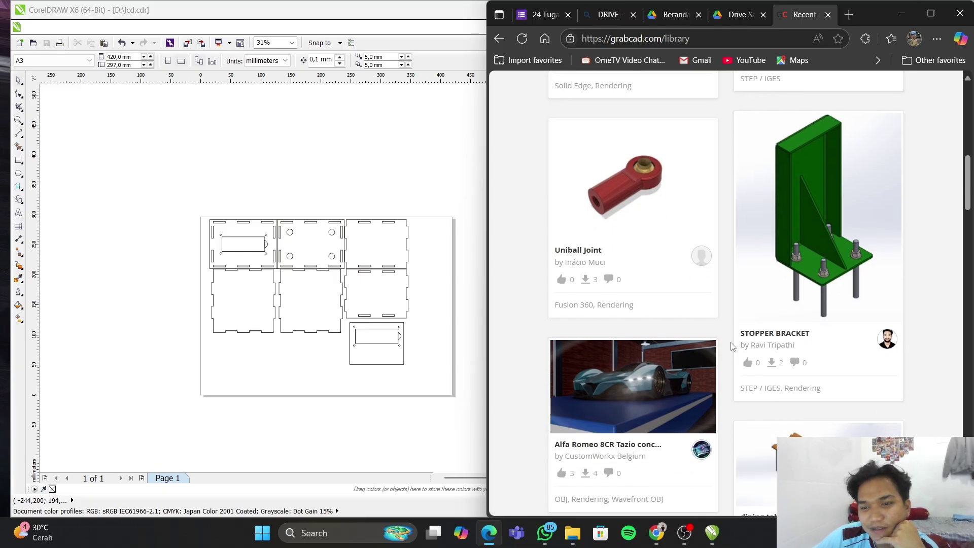
scroll(732, 347, down, 3)
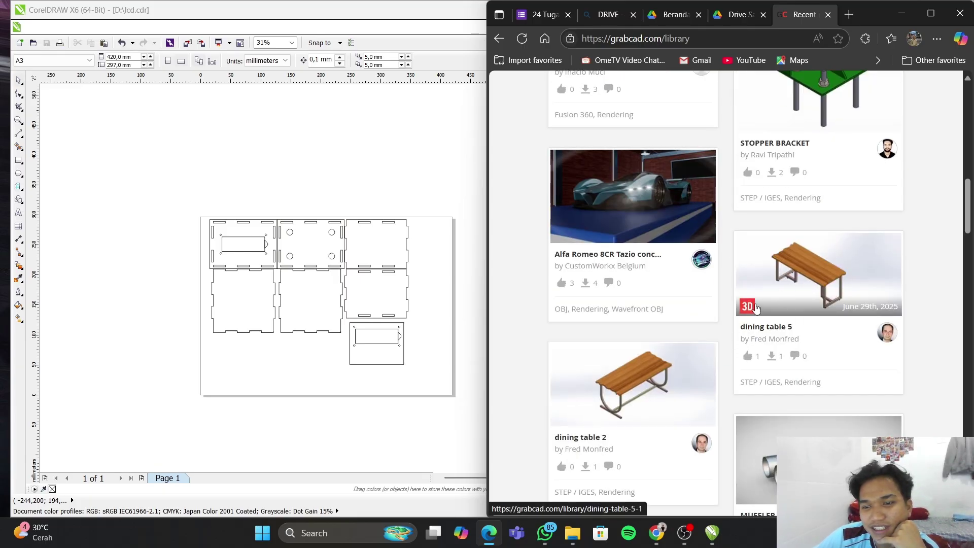
scroll(784, 361, down, 2)
scroll(794, 342, down, 2)
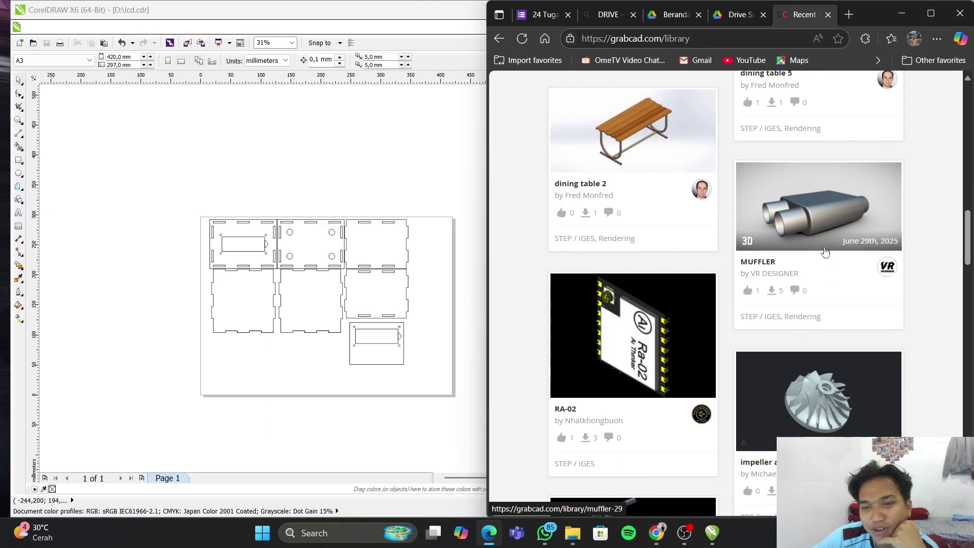
scroll(817, 398, down, 3)
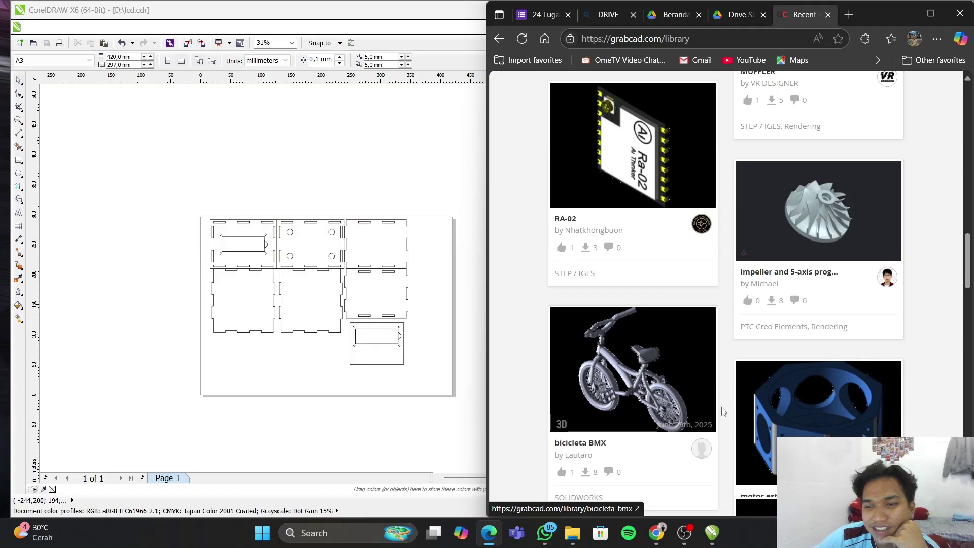
scroll(724, 412, down, 3)
scroll(724, 412, down, 3)
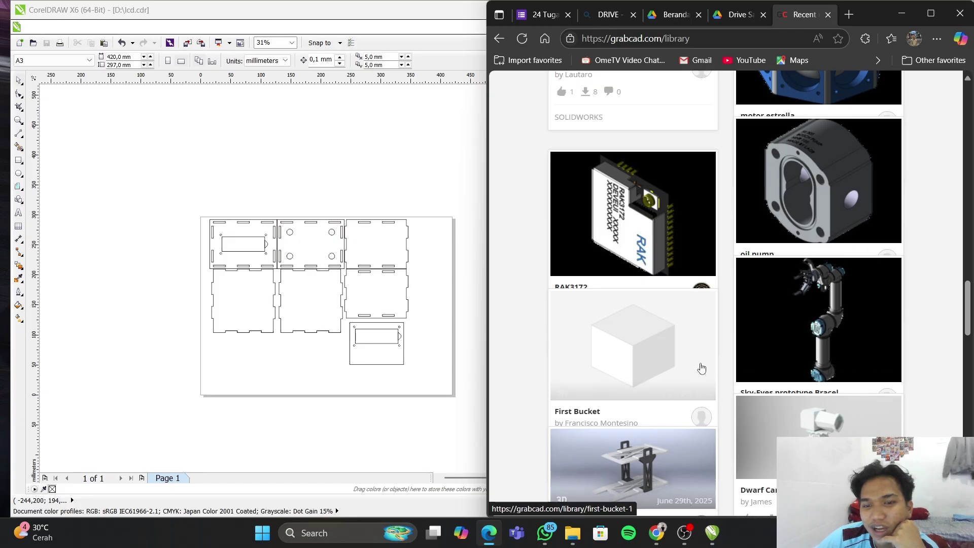
scroll(680, 401, down, 4)
scroll(669, 386, down, 7)
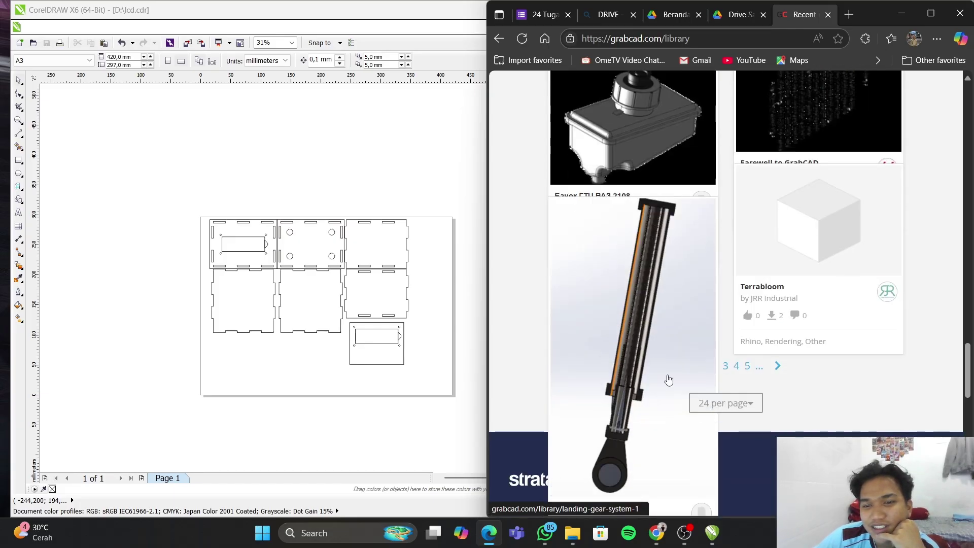
scroll(658, 368, up, 2)
scroll(658, 366, up, 8)
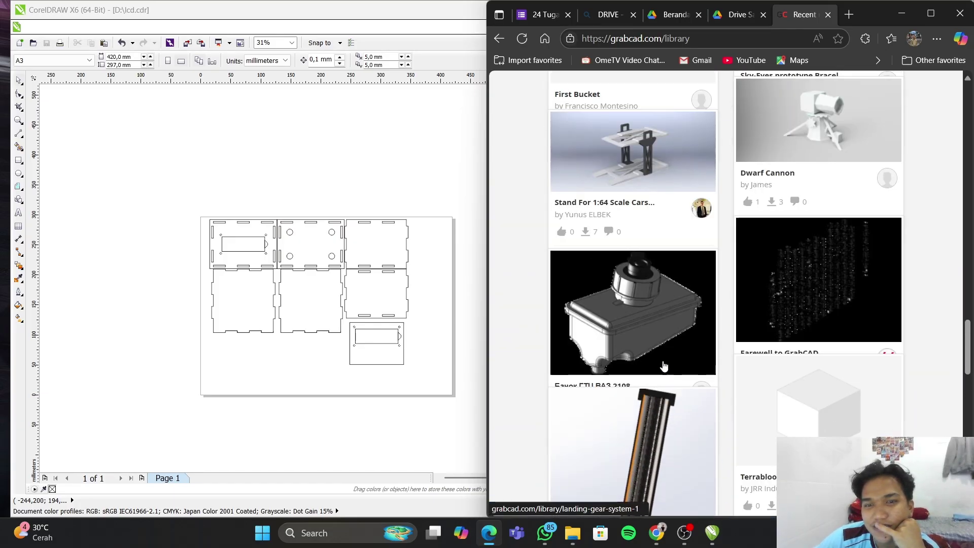
scroll(668, 365, up, 10)
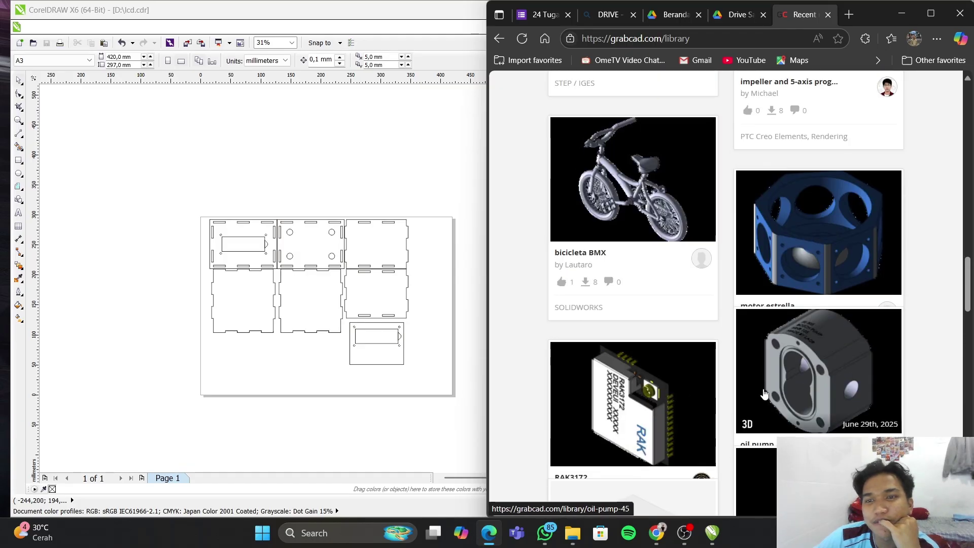
scroll(761, 392, up, 8)
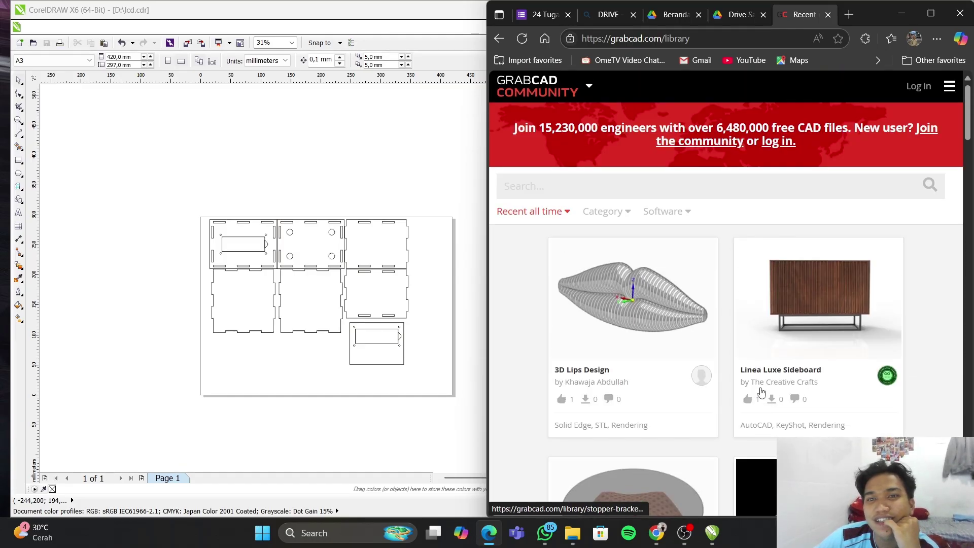